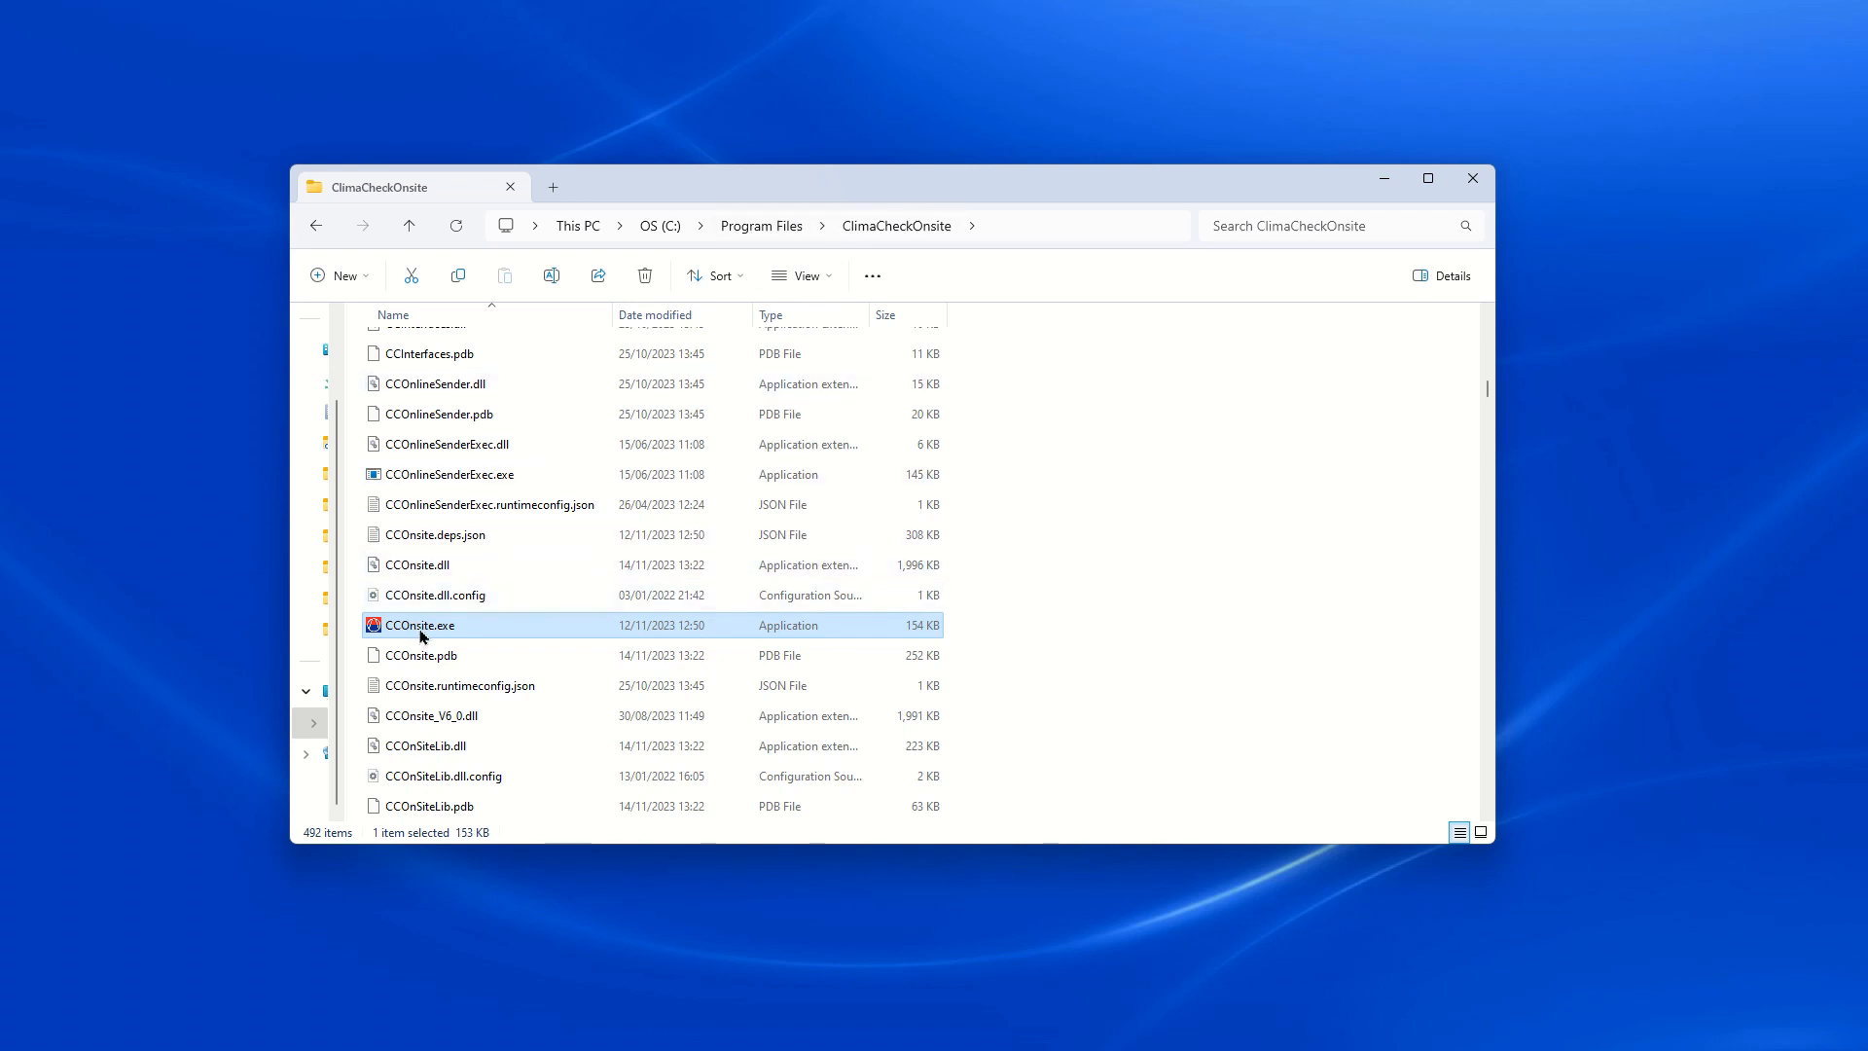
Step: Launch ClimaCheck Onsite from CCOnsite.exe in the ClimaCheckOnsite program folder
mouse_move(420, 636)
double_click(410, 628)
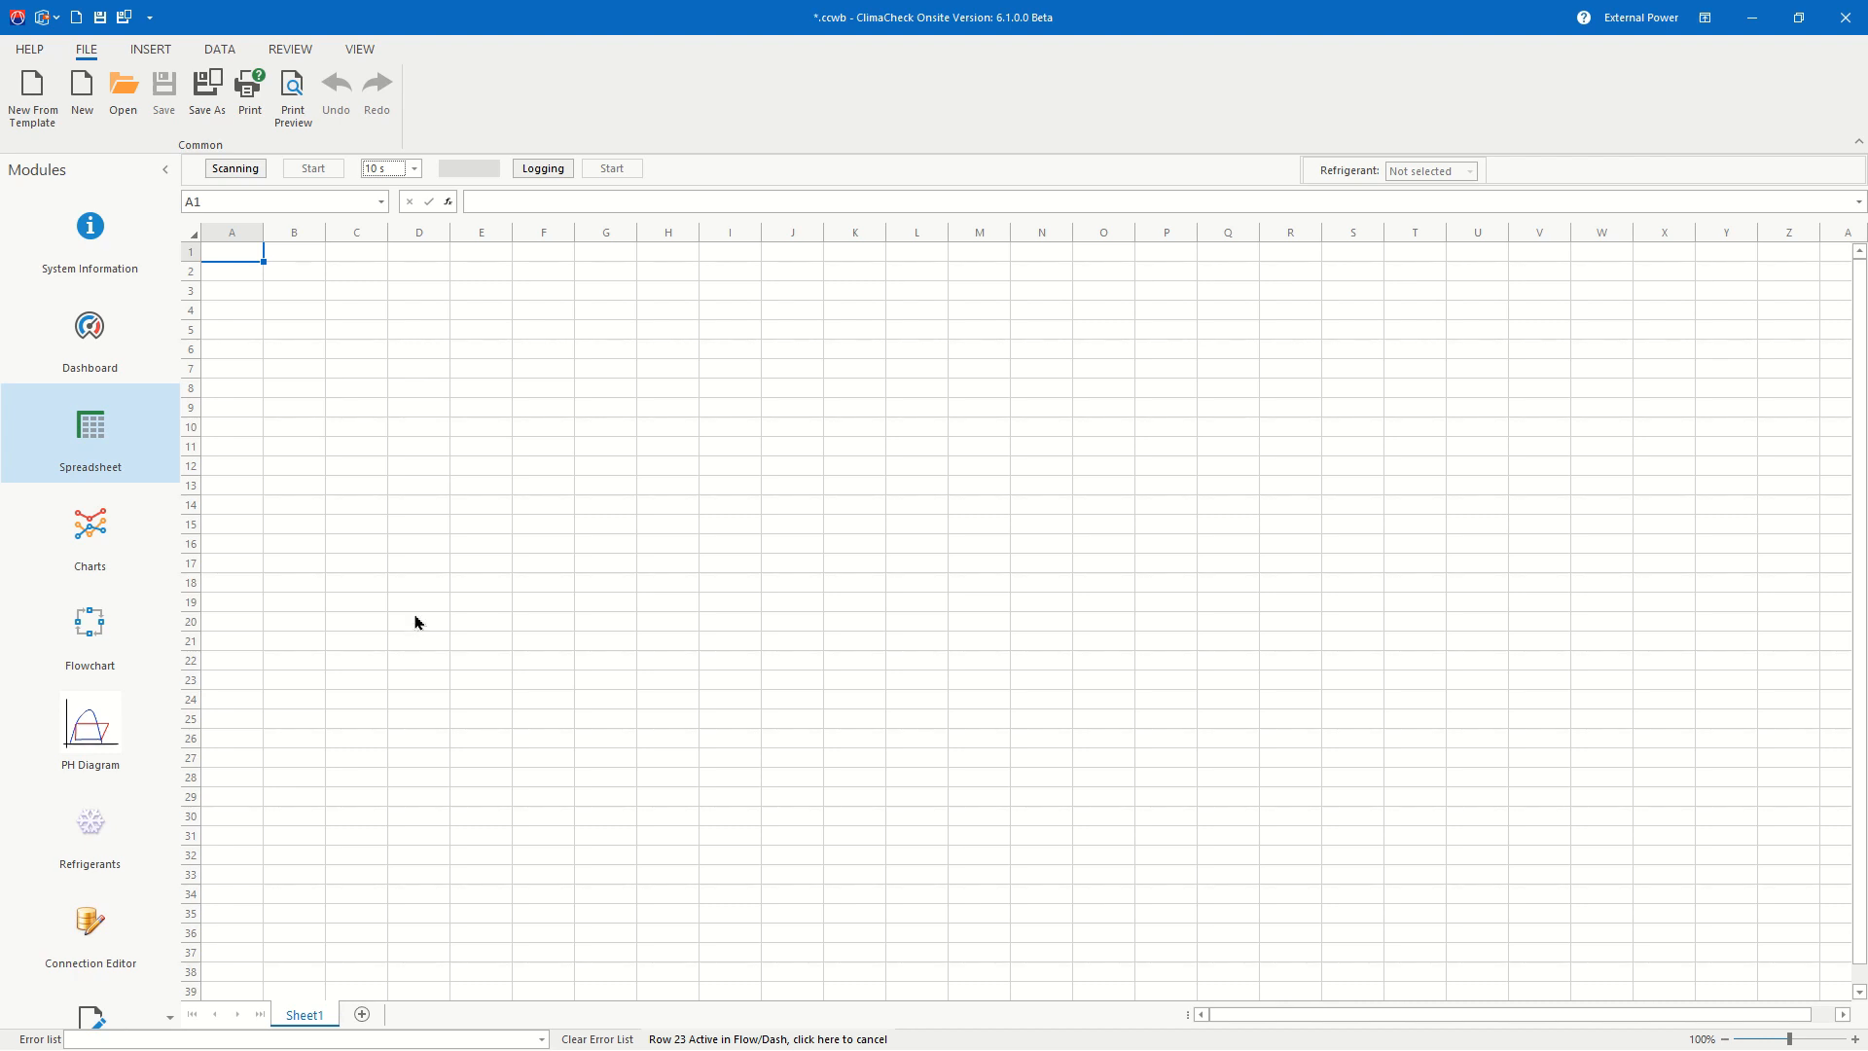
Step: Create a workbook from the template CC6_Circ_1_Comp_1_800301_2023-06-02.cctp in the Circ_1_Comp_1_800301 folder and save it as CC_Demo
left_click(31, 115)
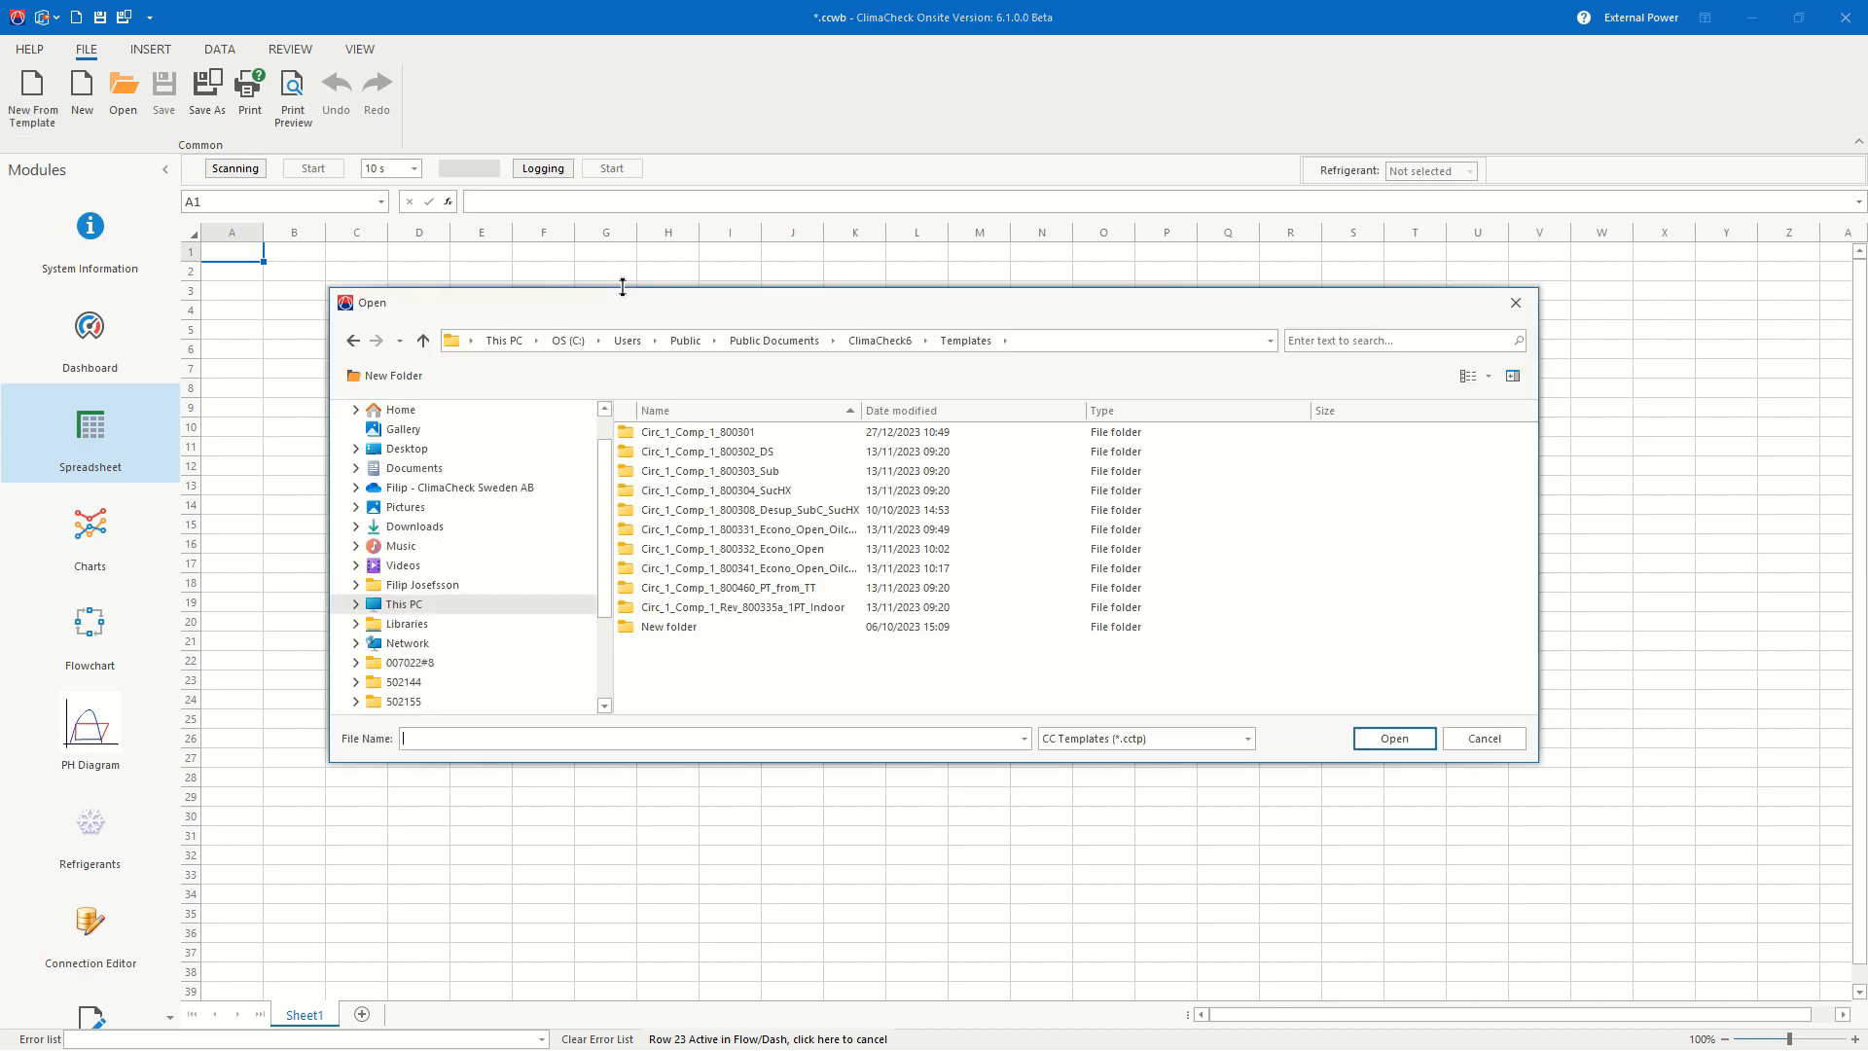
double_click(709, 434)
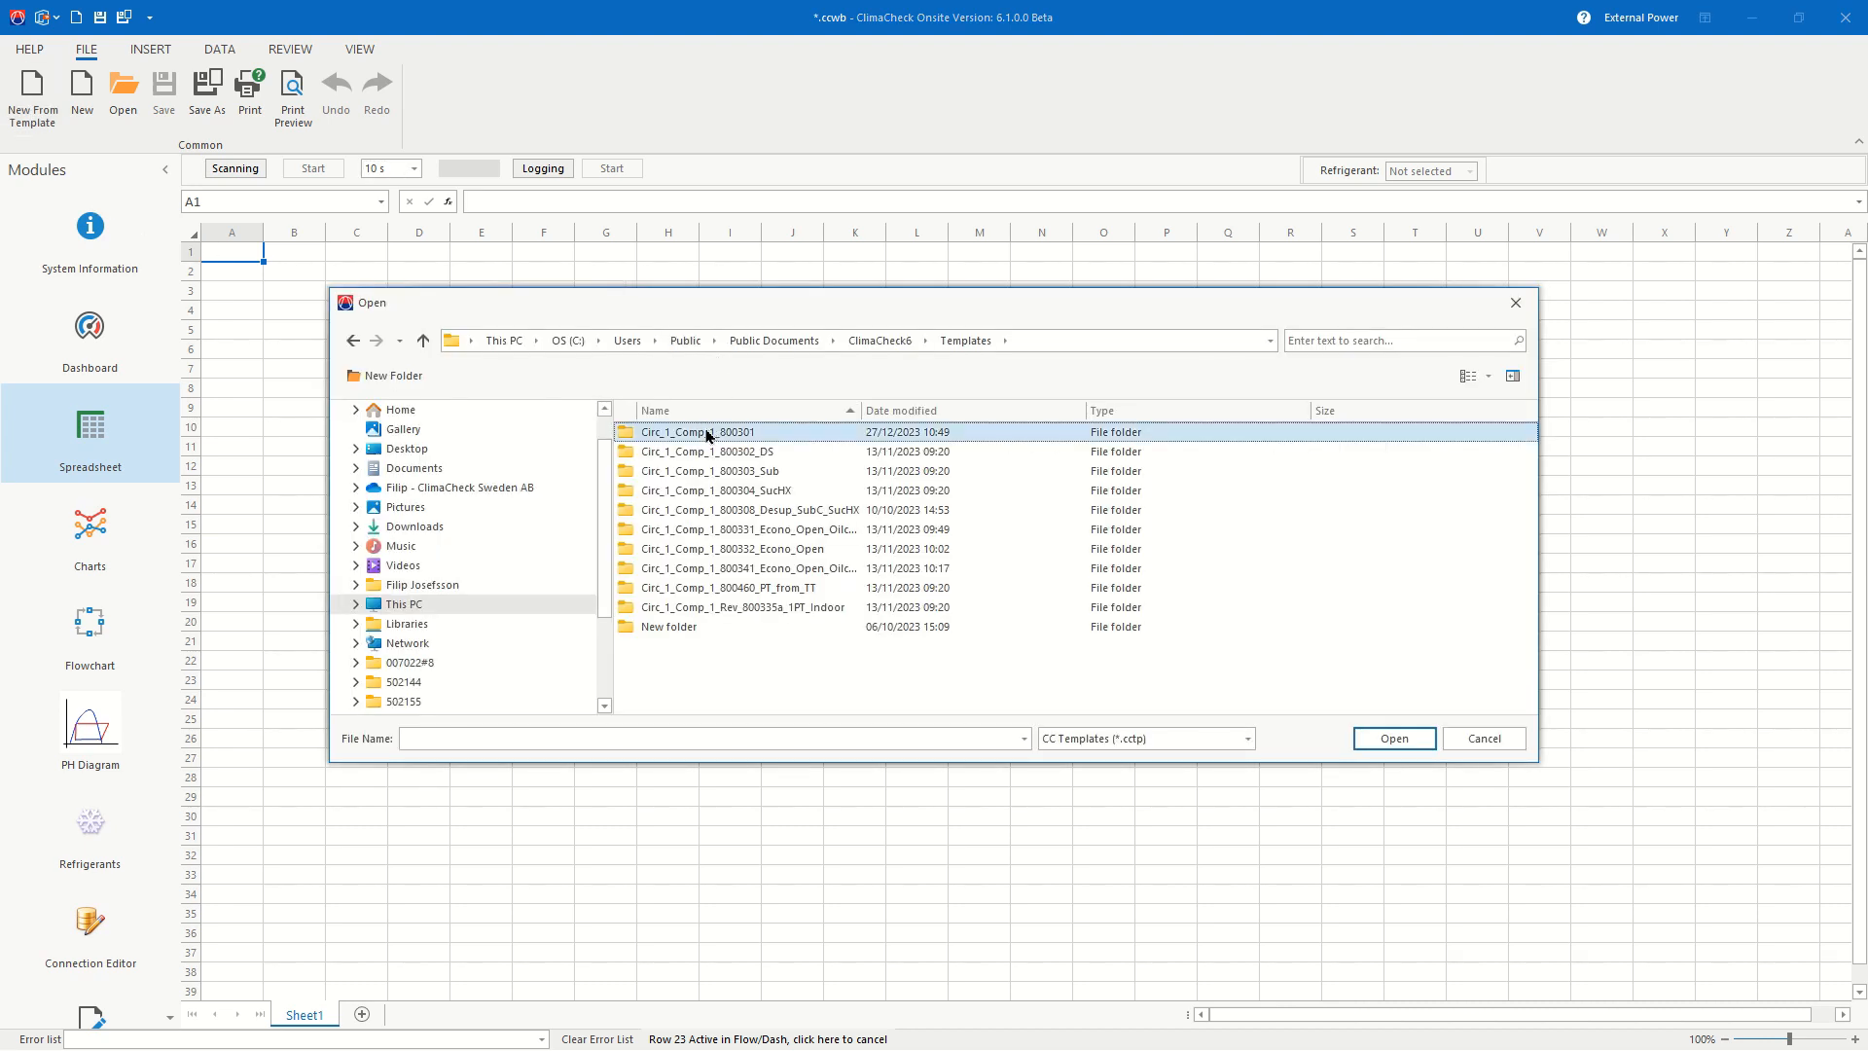
left_click(708, 474)
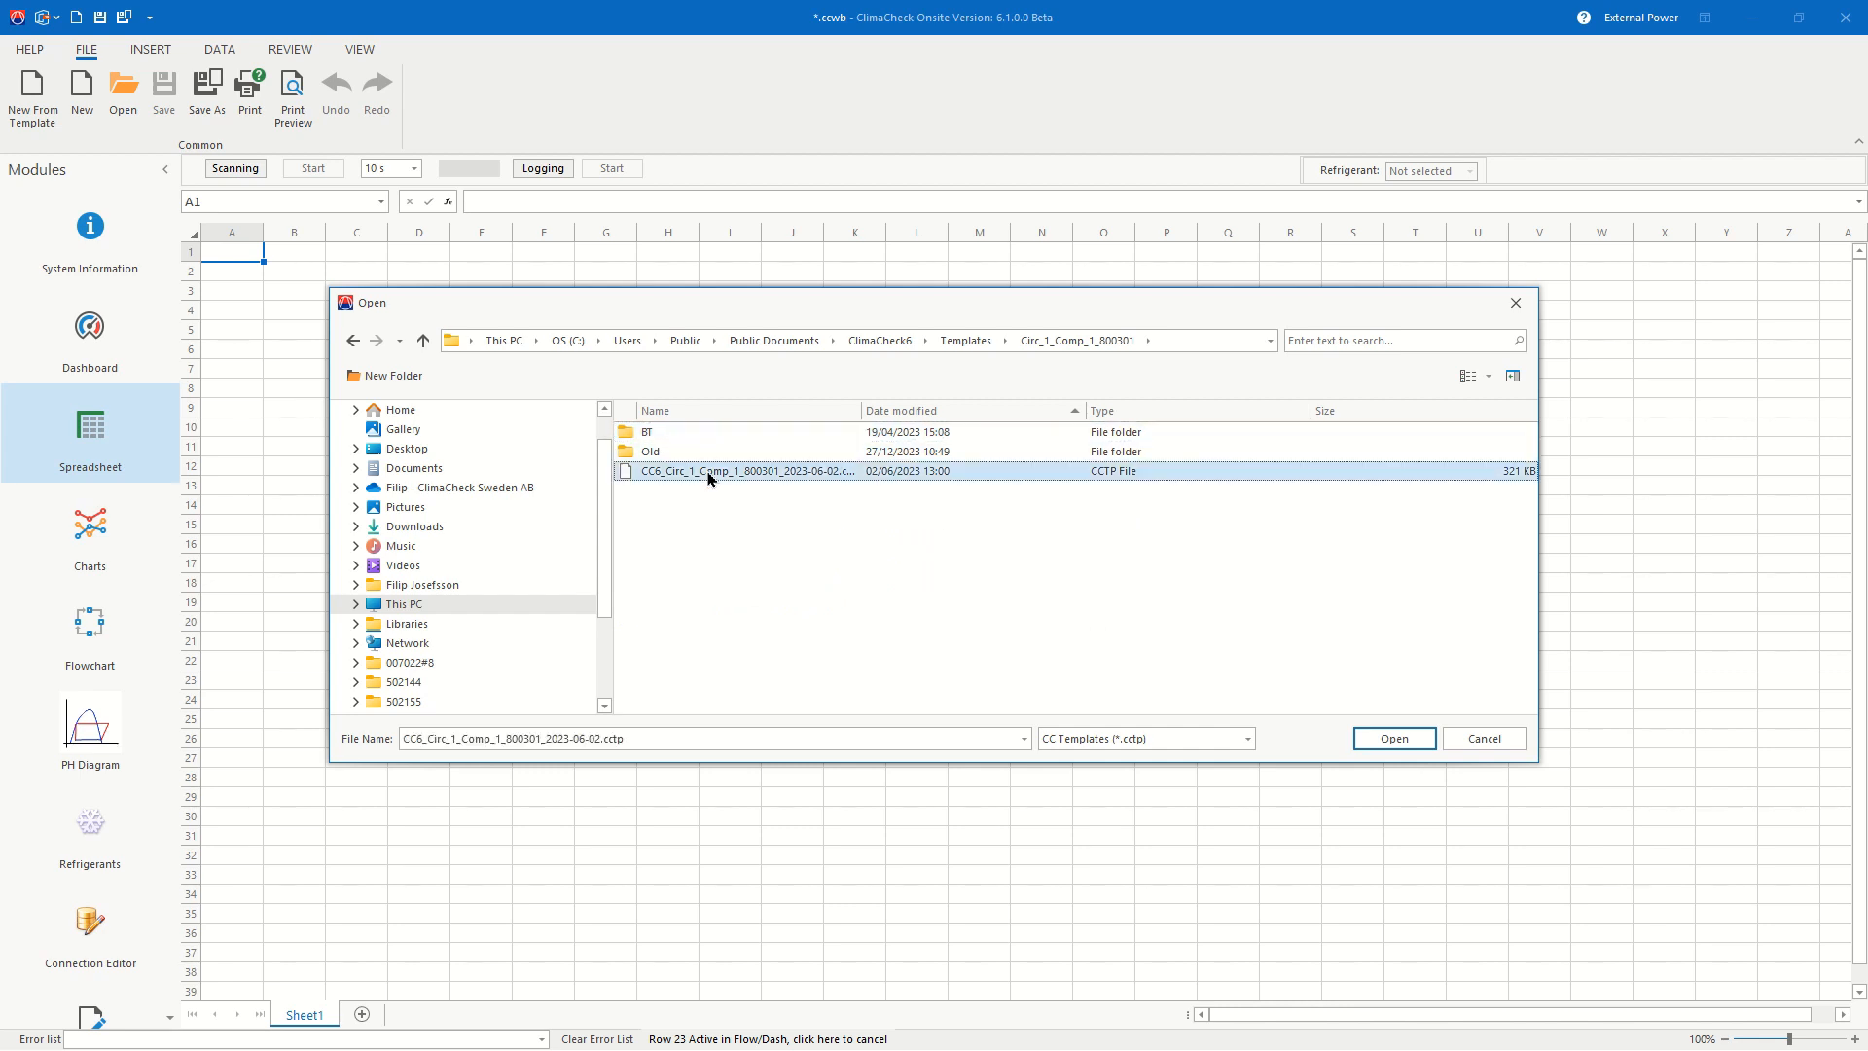
double_click(708, 473)
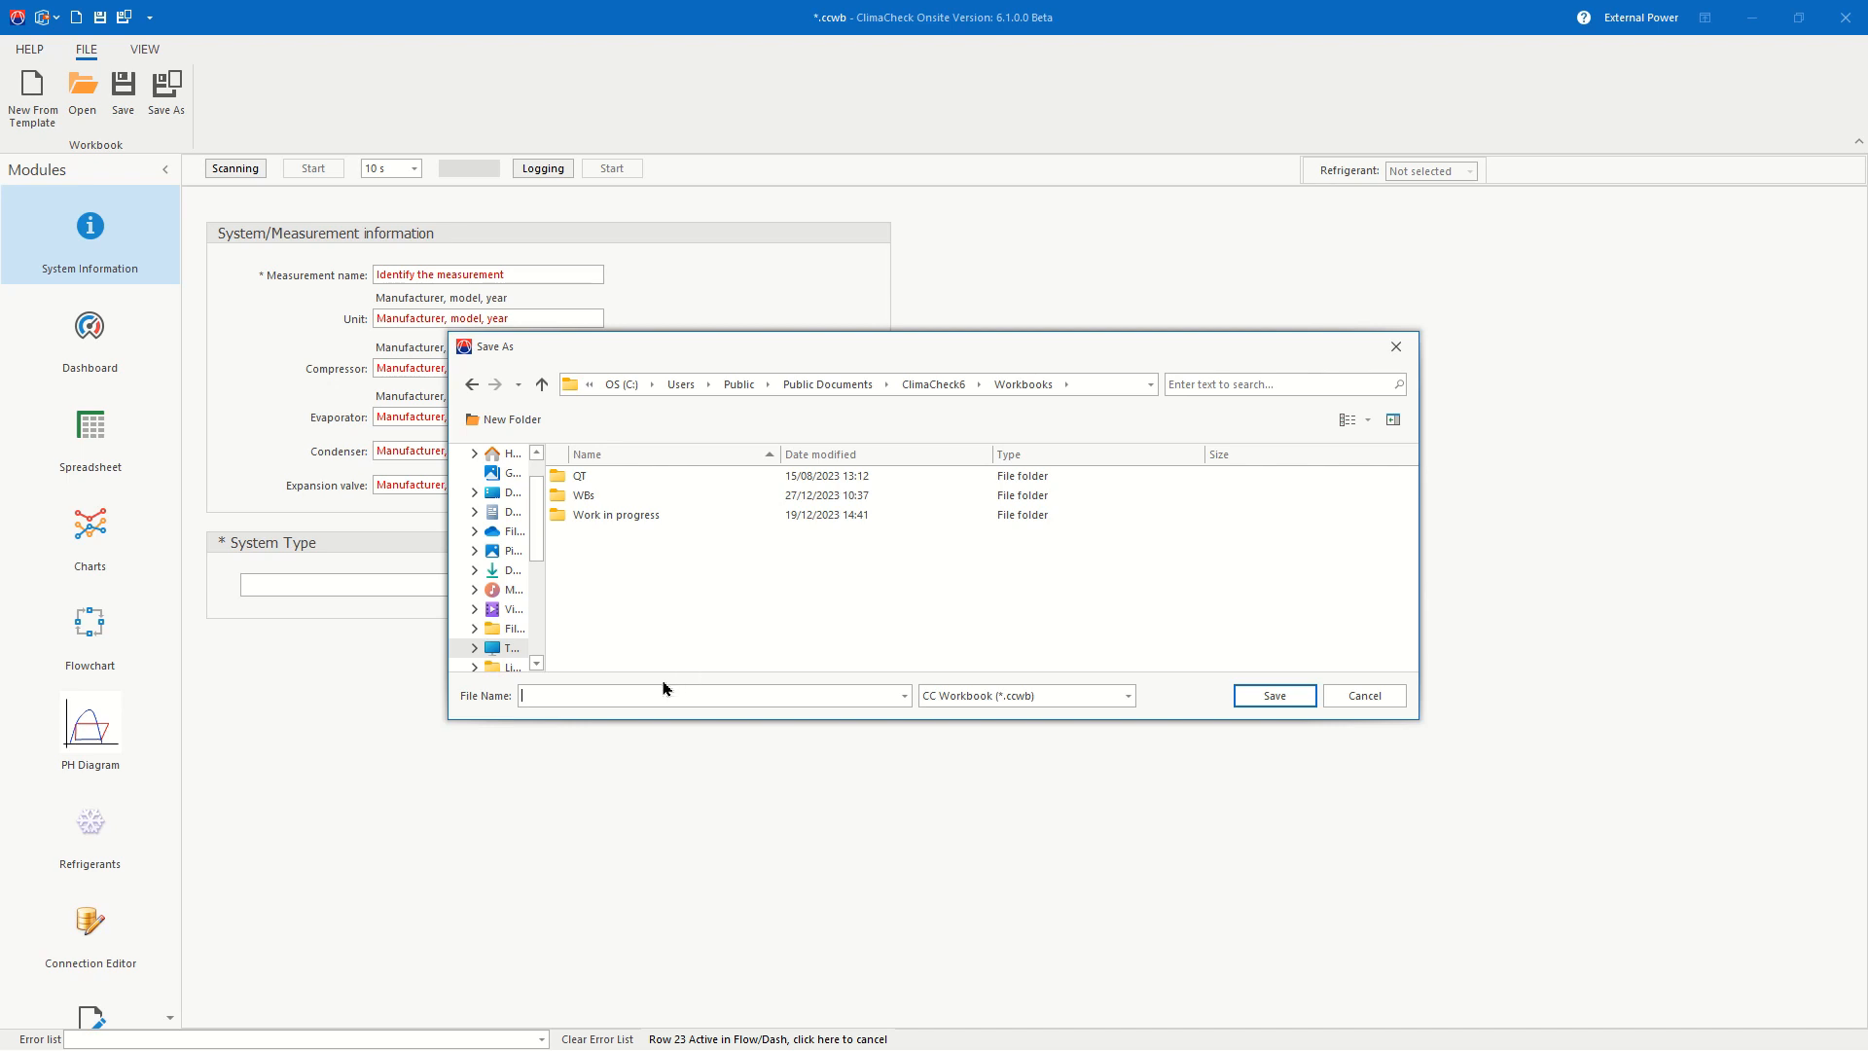
type("CC_Demo")
left_click(1284, 696)
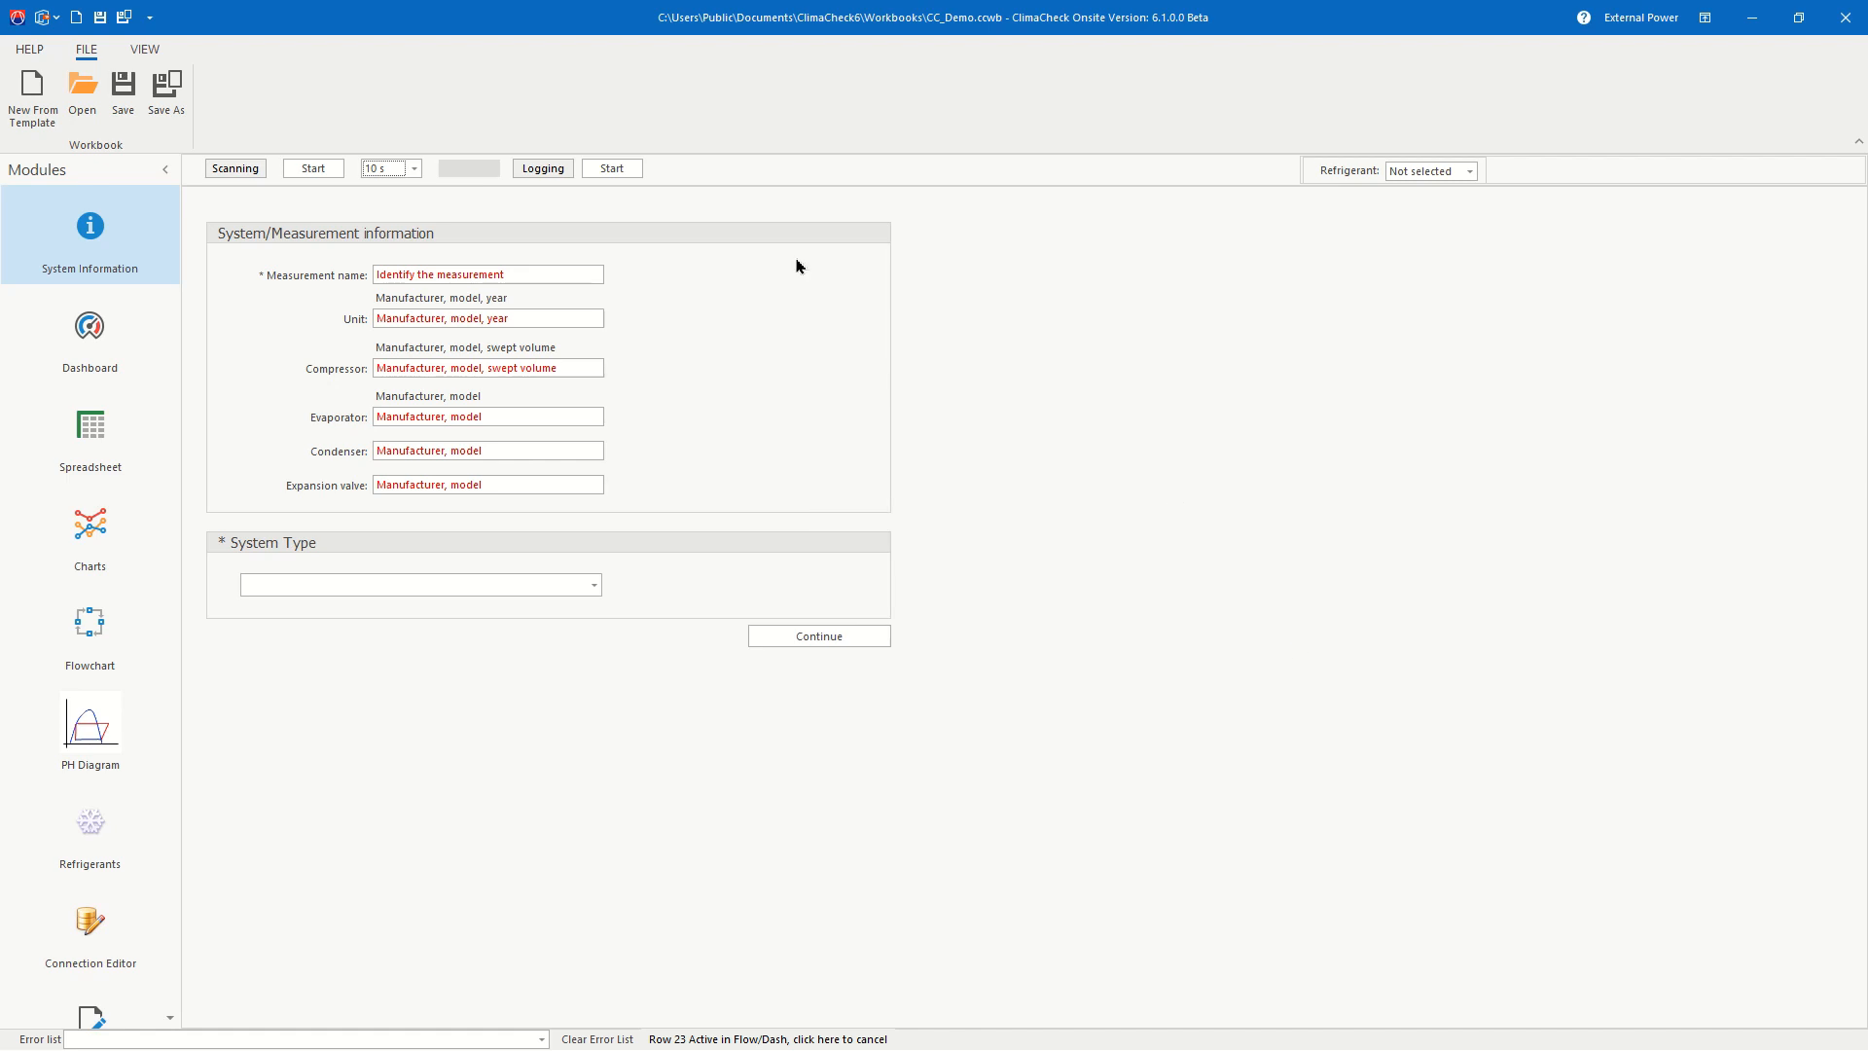
Step: Name the measurement Demo, choose system type 1 Chiller watercooled water/water (avg./avg.), and continue
left_click(410, 273)
type("Demo")
left_click(595, 586)
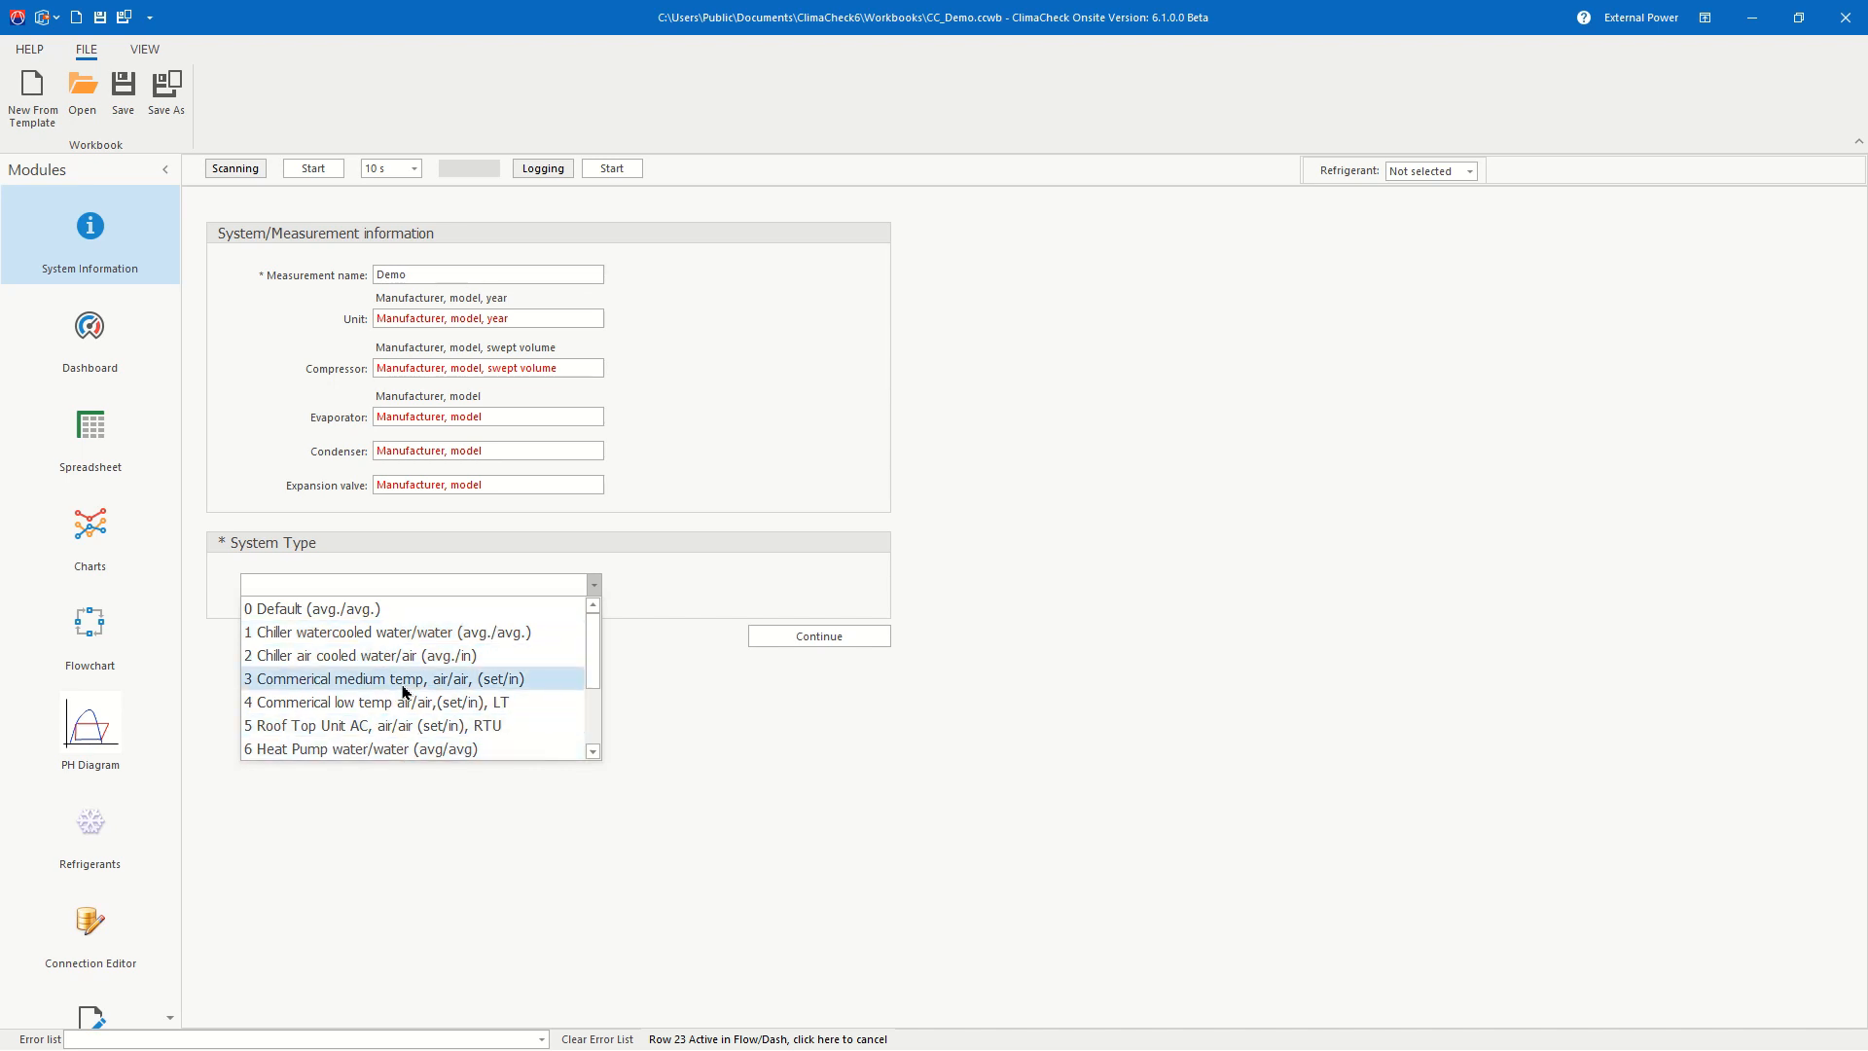
scroll(401, 686, "down", 2)
scroll(401, 693, "up", 2)
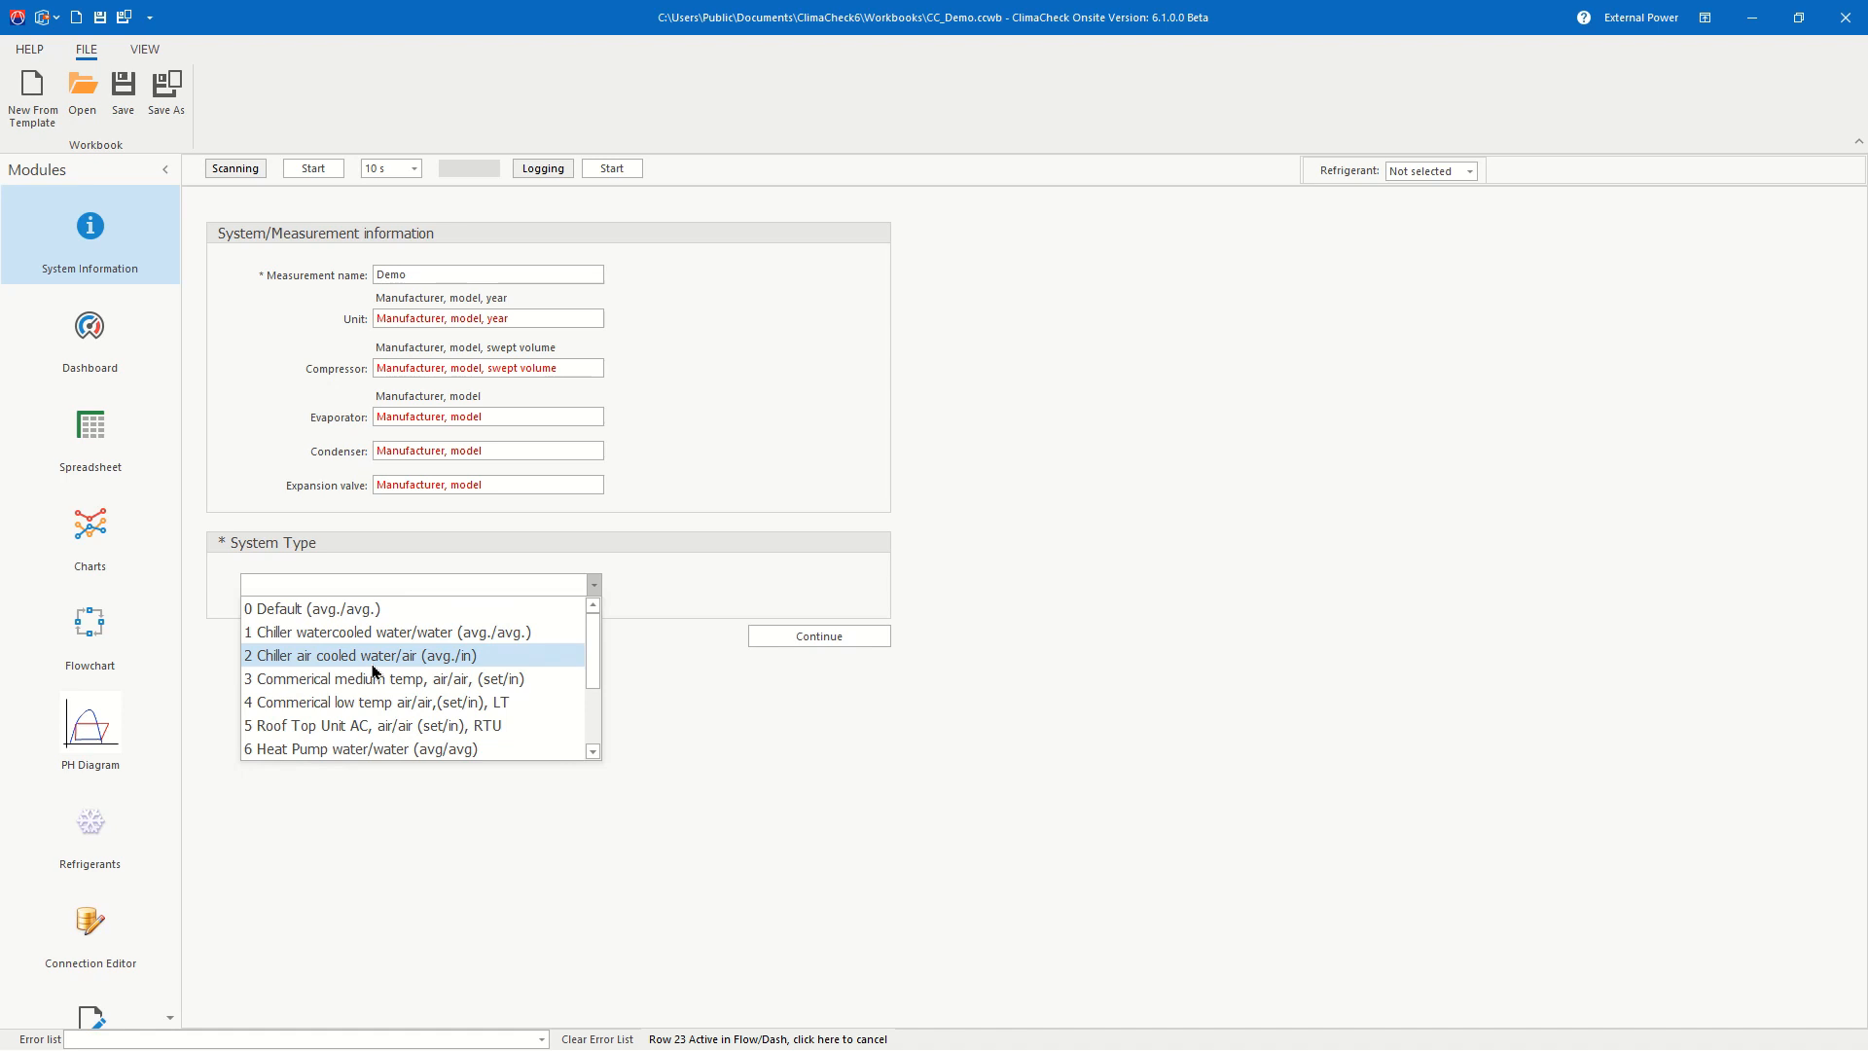
left_click(373, 632)
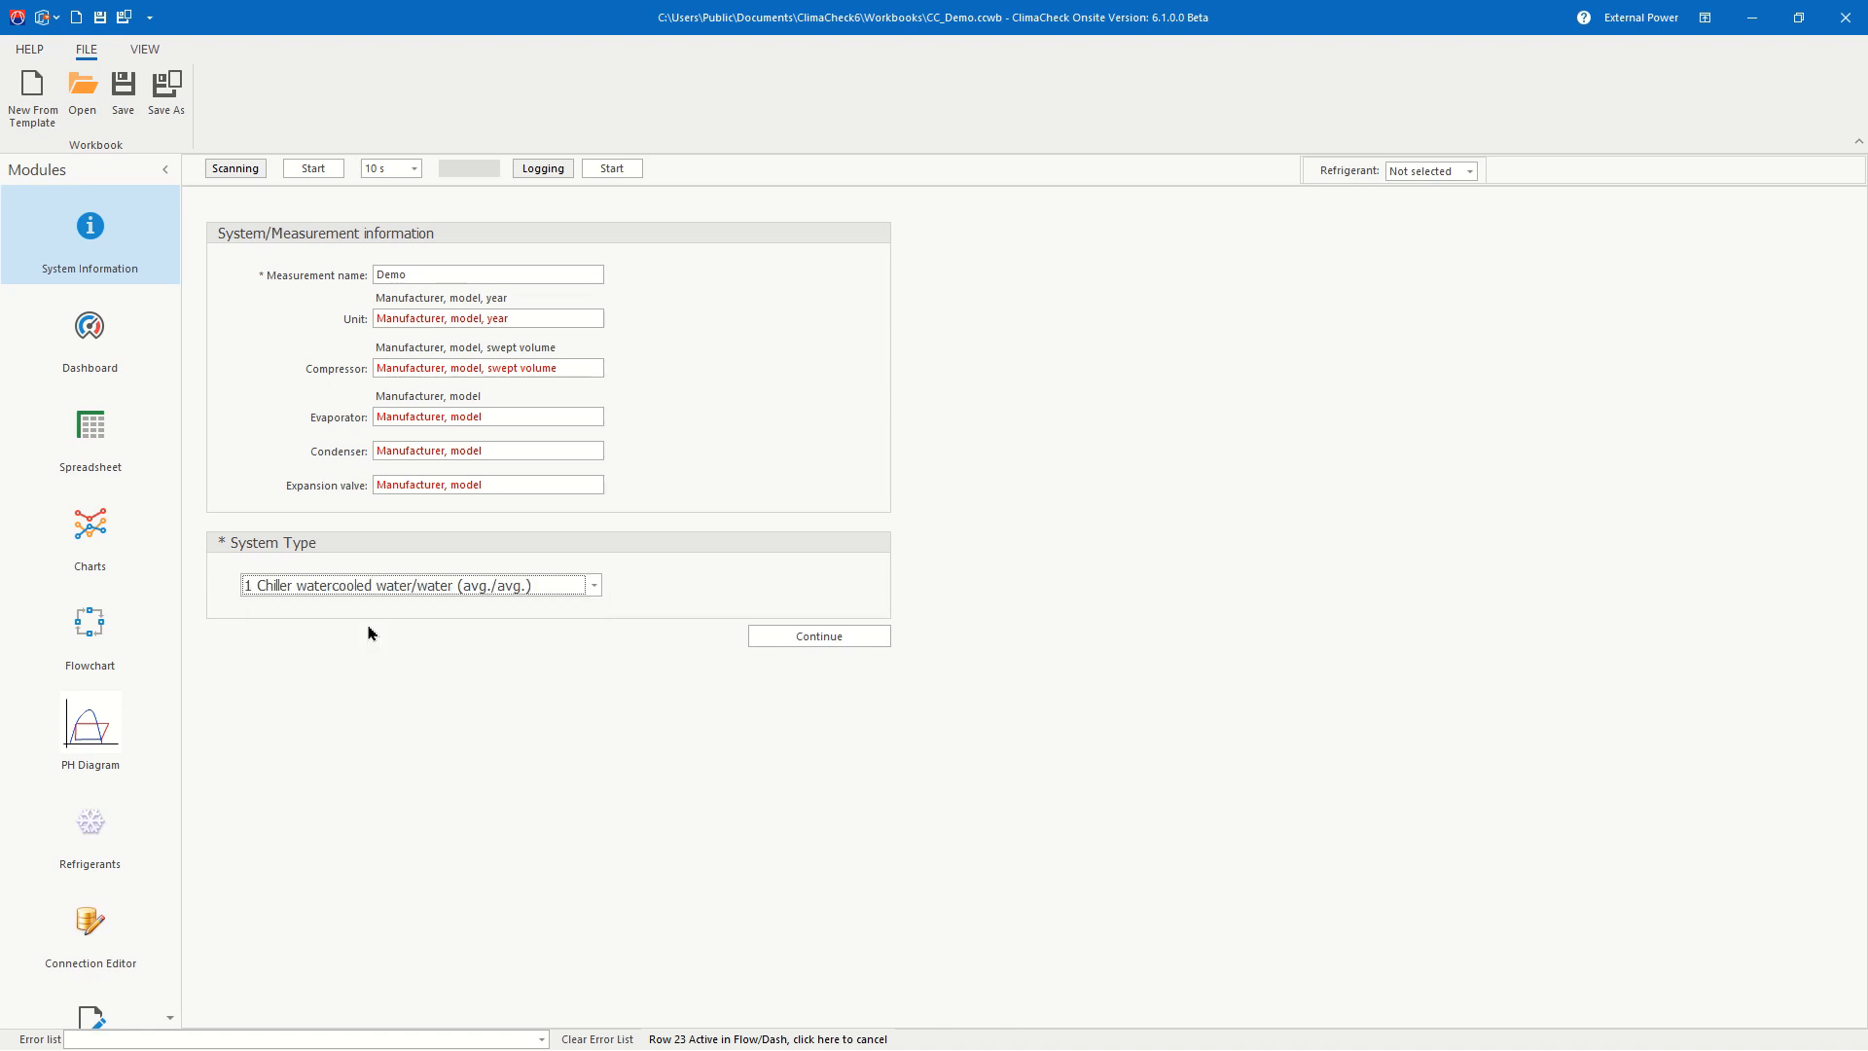
left_click(804, 638)
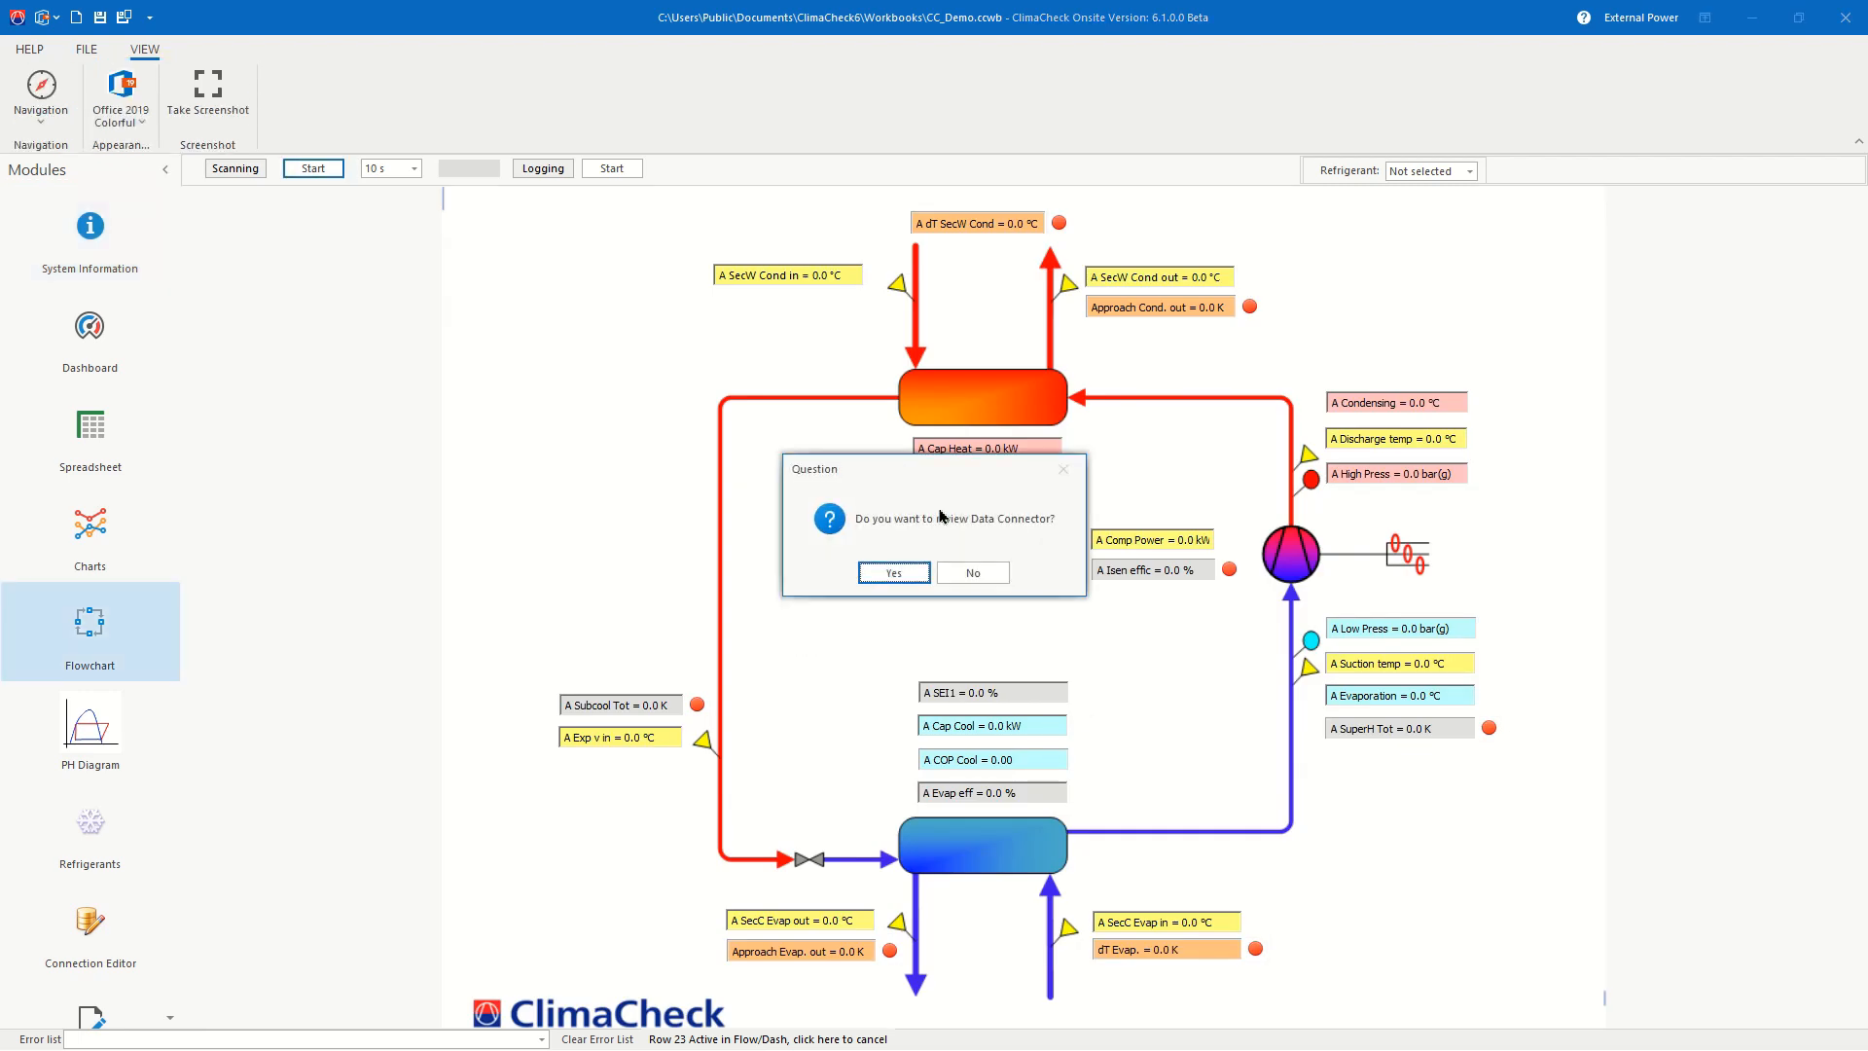
Step: Accept the offer of a new data connector and load DemoData_800301.ccdc in the Connection Editor
left_click(887, 576)
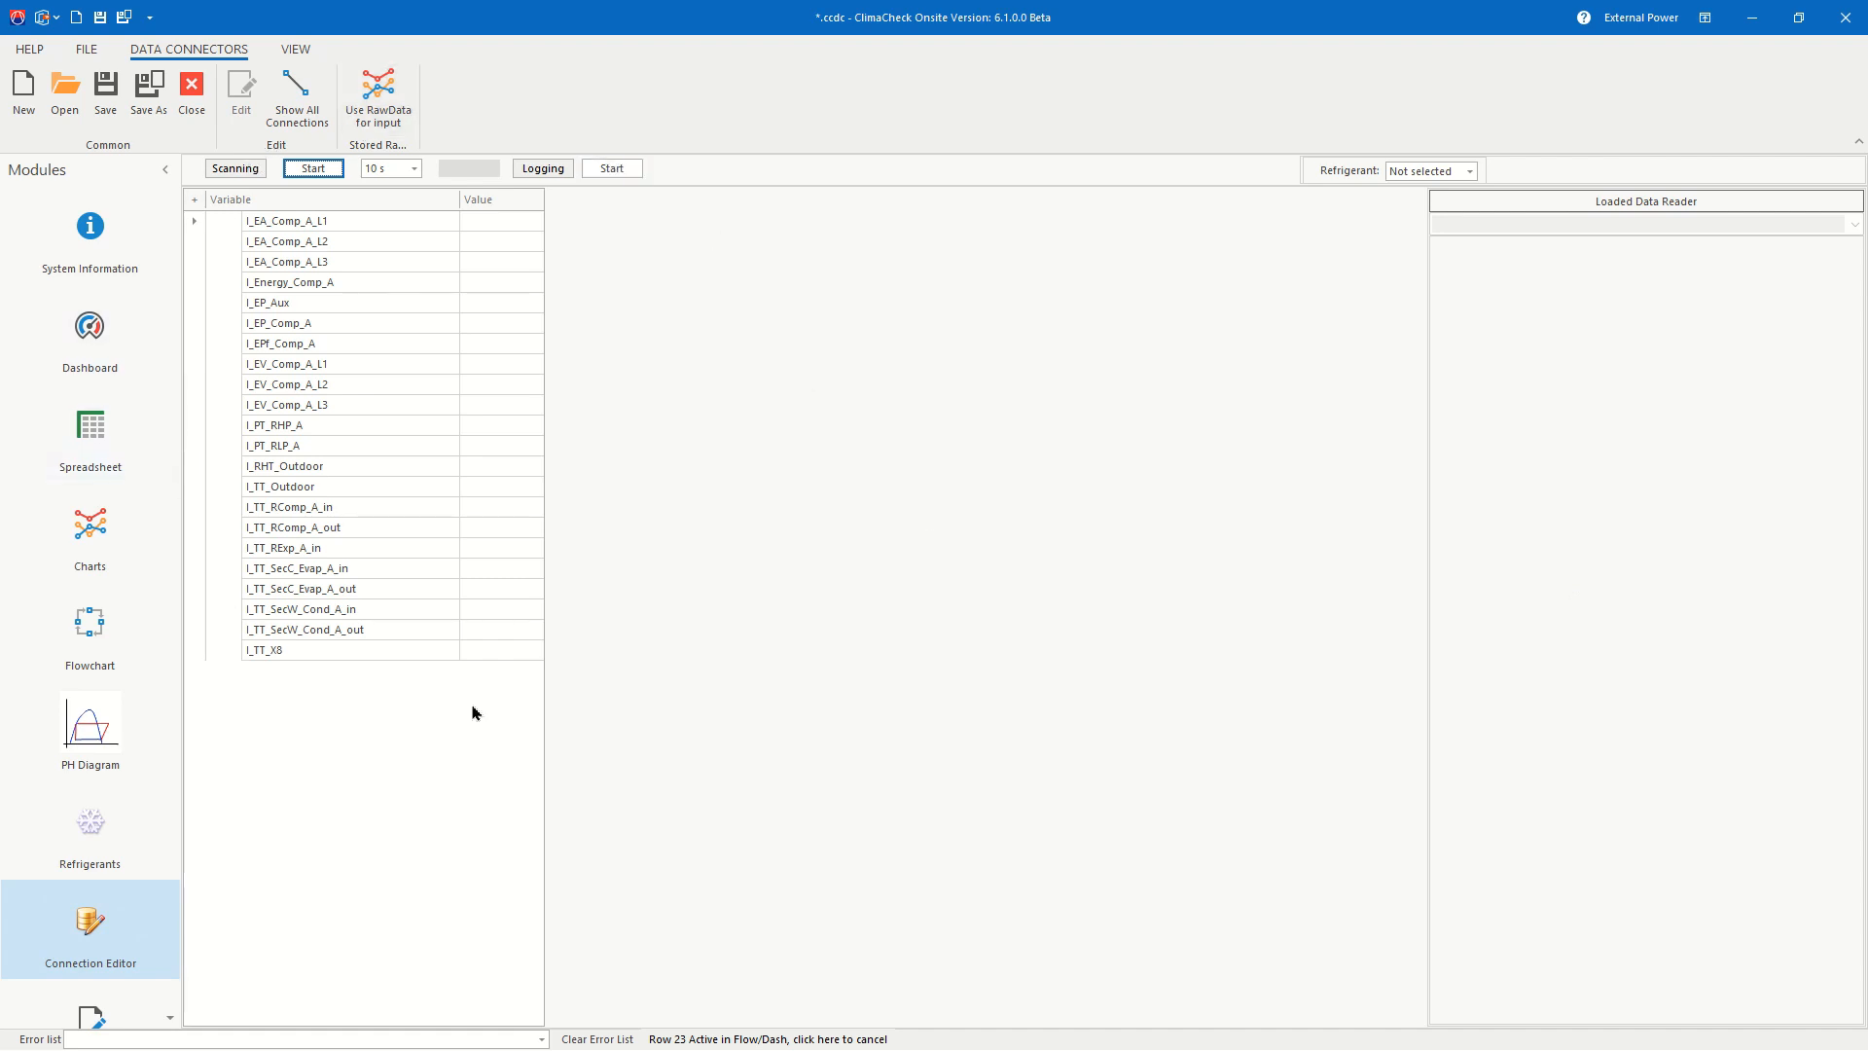
left_click(66, 100)
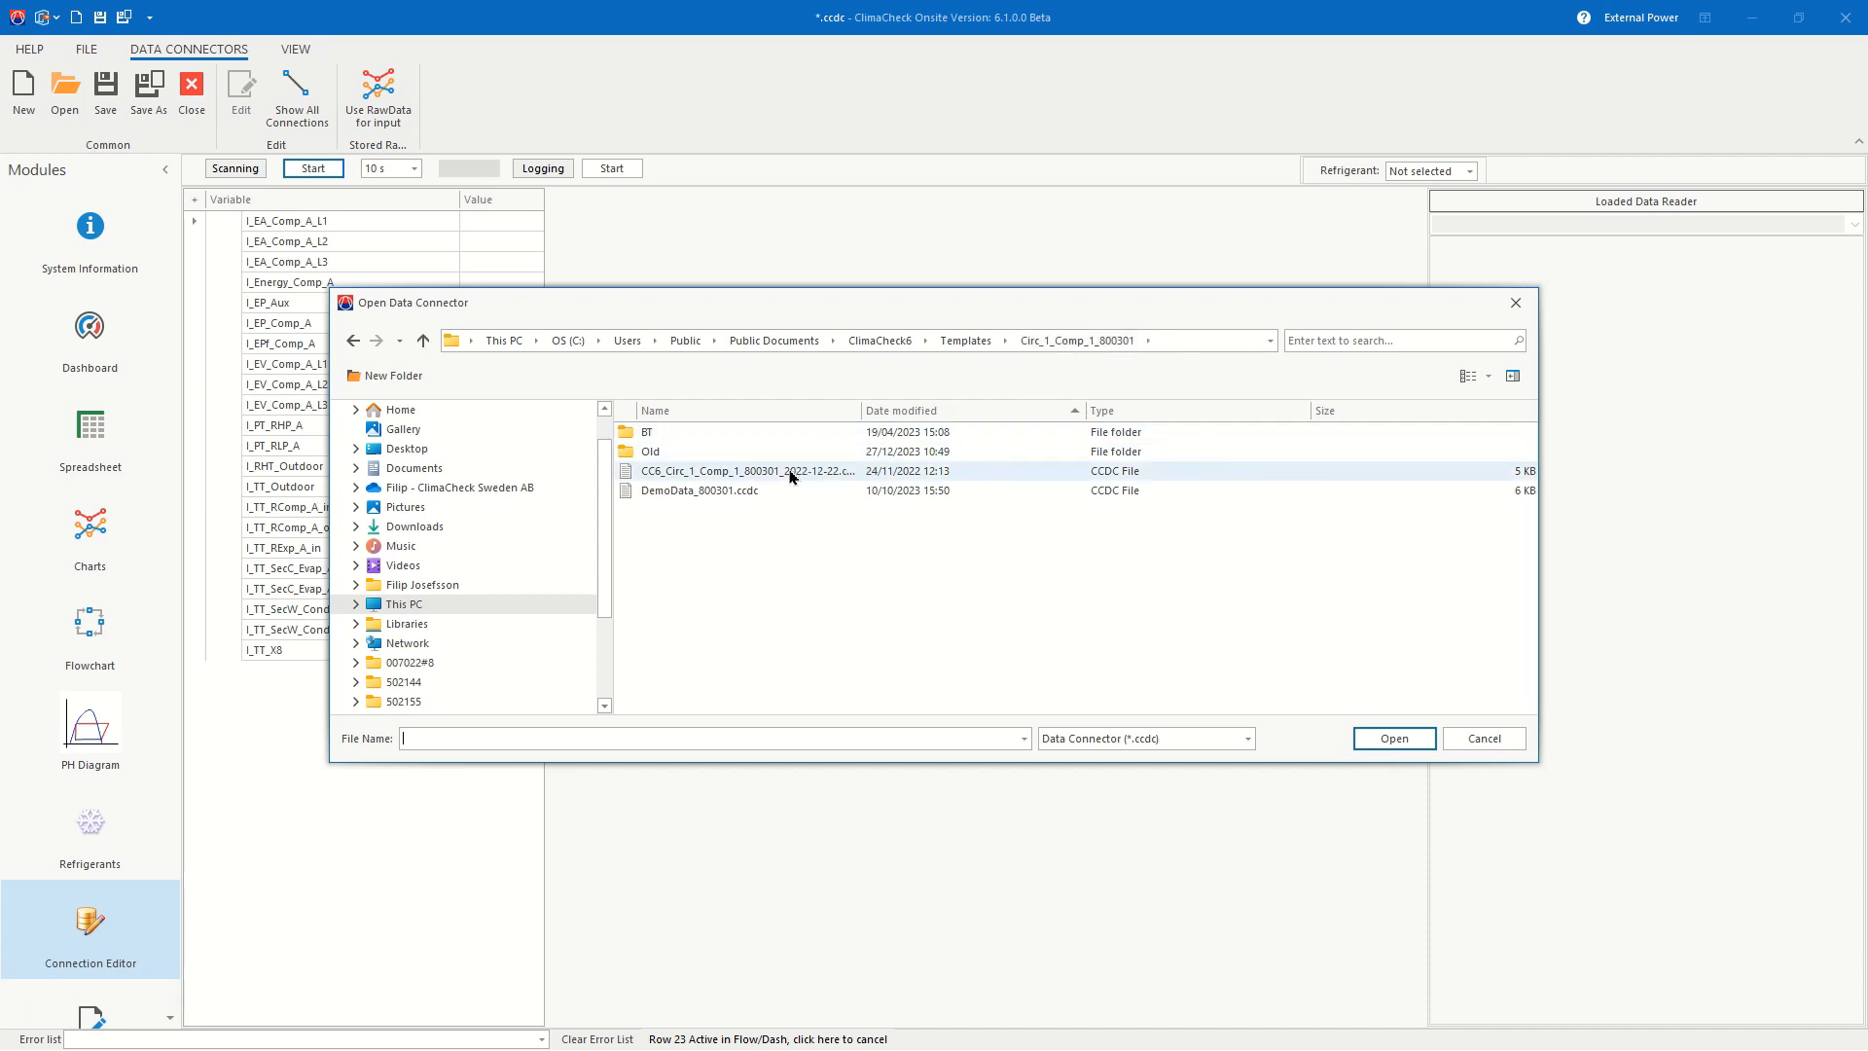
left_click_drag(862, 413, 934, 418)
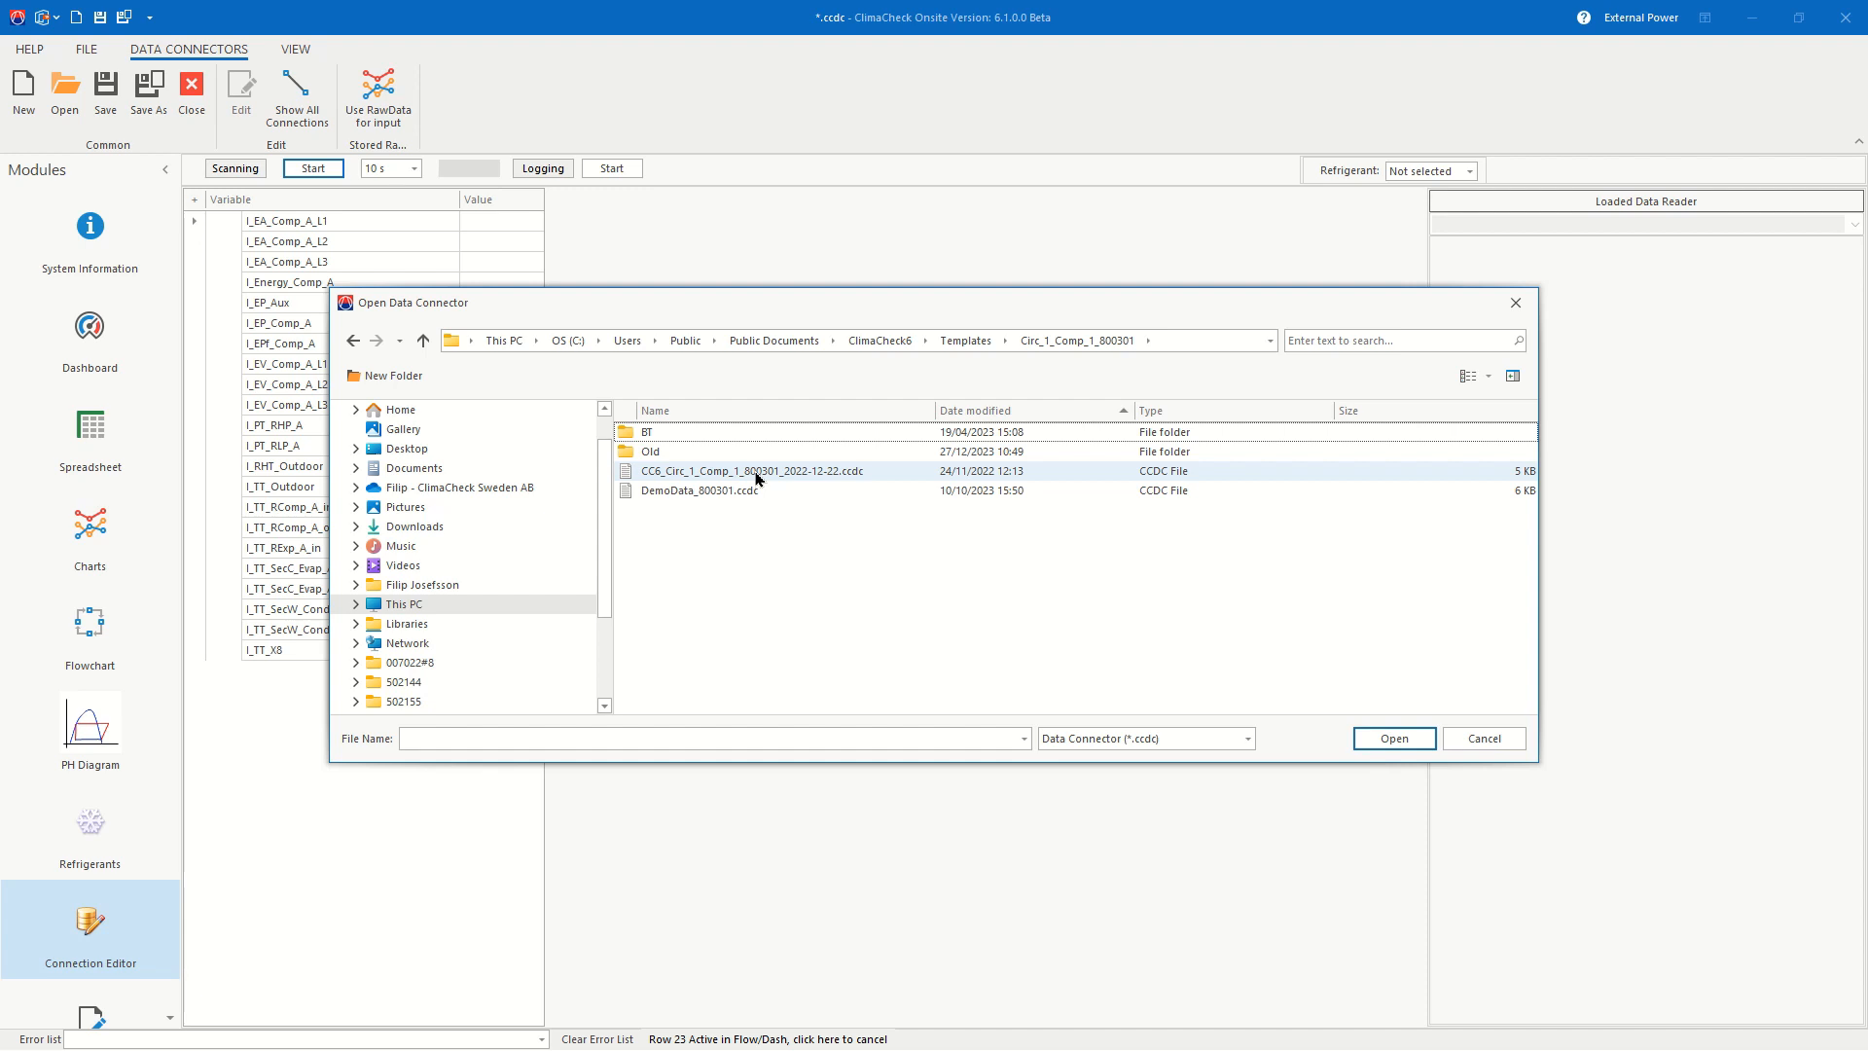
left_click(678, 493)
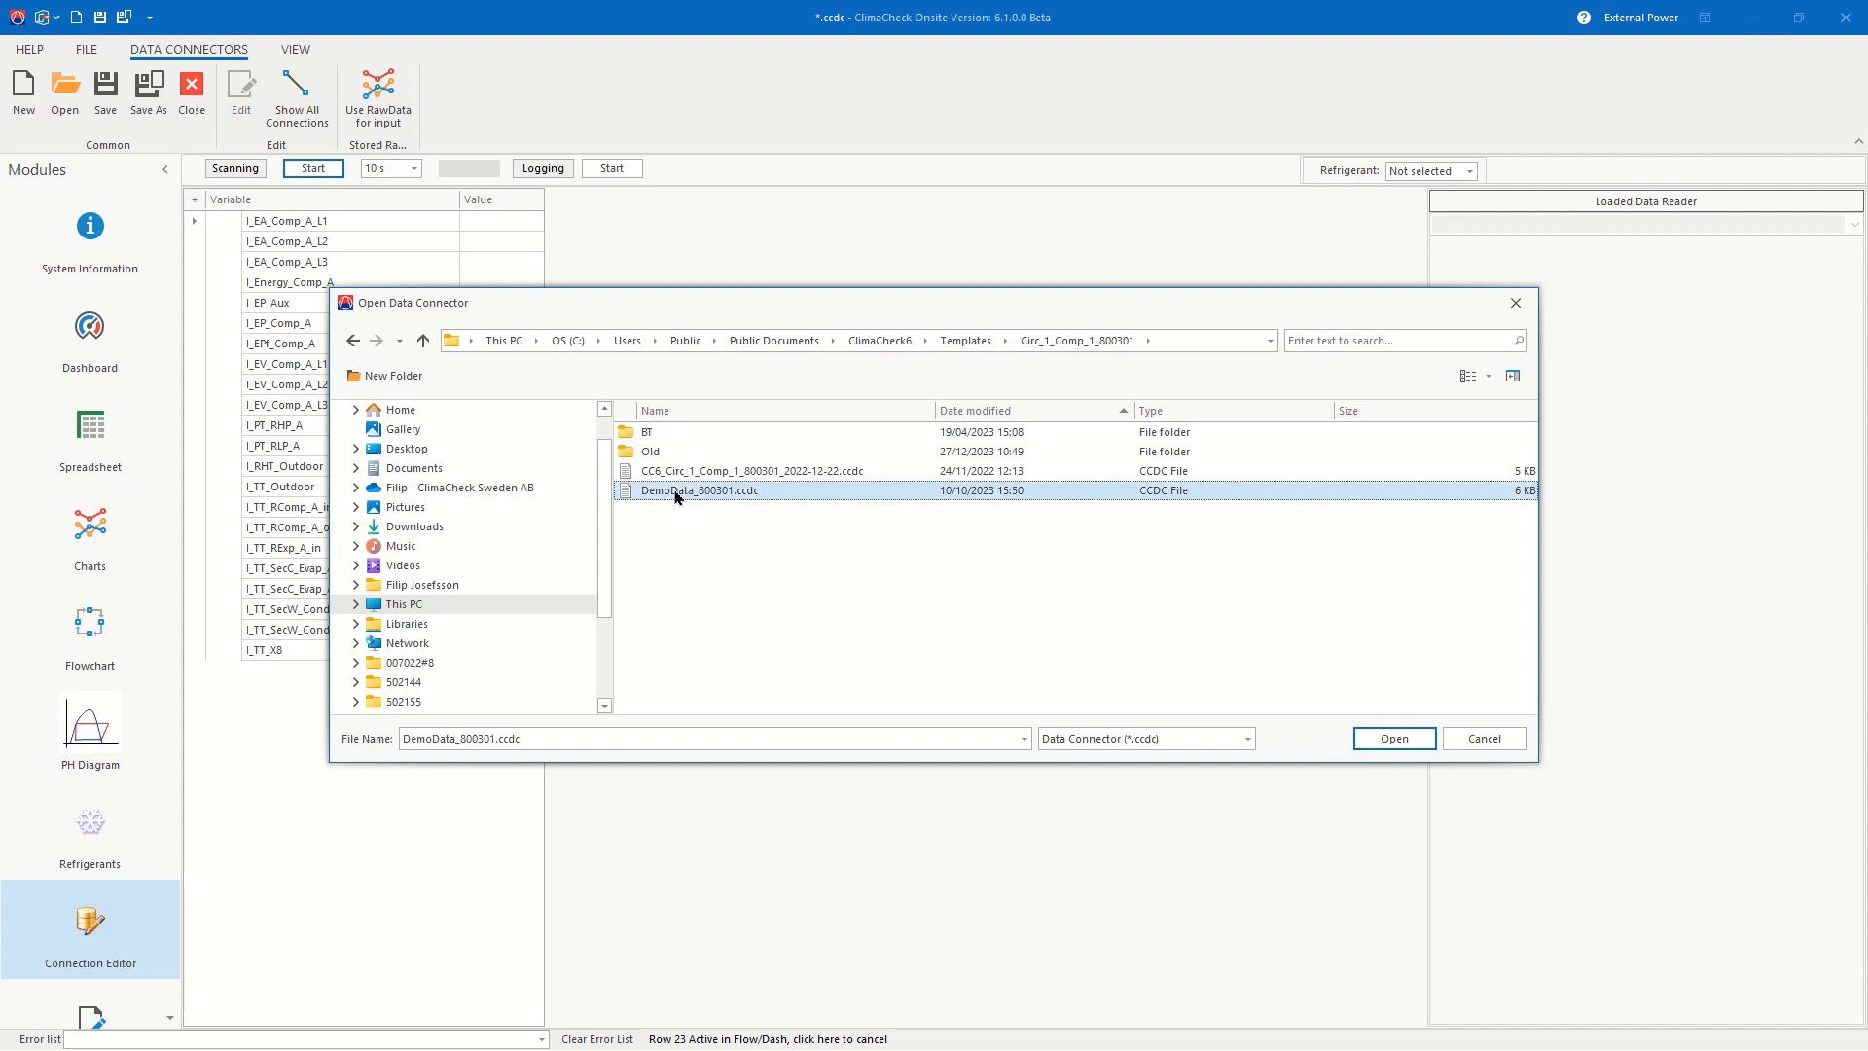
left_click(1393, 740)
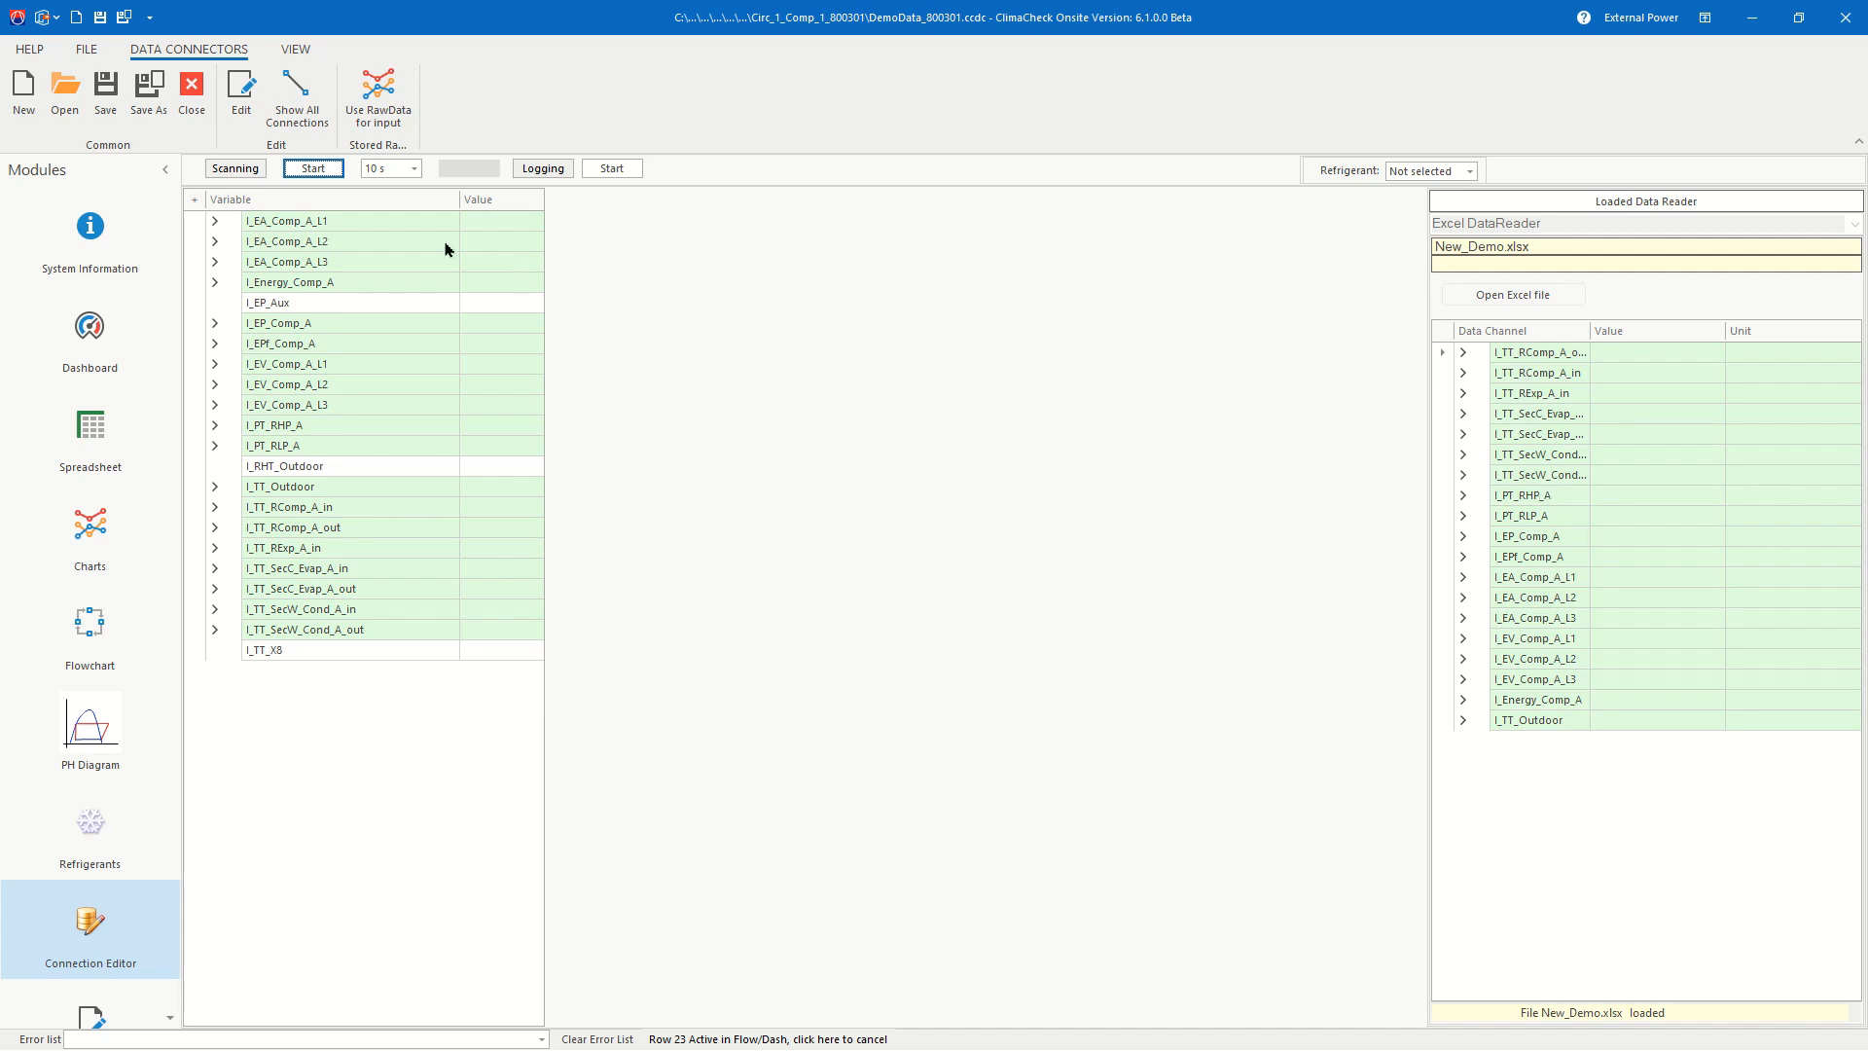
Step: Examine which data channels feed I_EA_Comp_A_L1, I_EP_Comp_A, I_TT_Outdoor, I_TT_RComp_A_in and I_TT_RComp_A_out
left_click(422, 223)
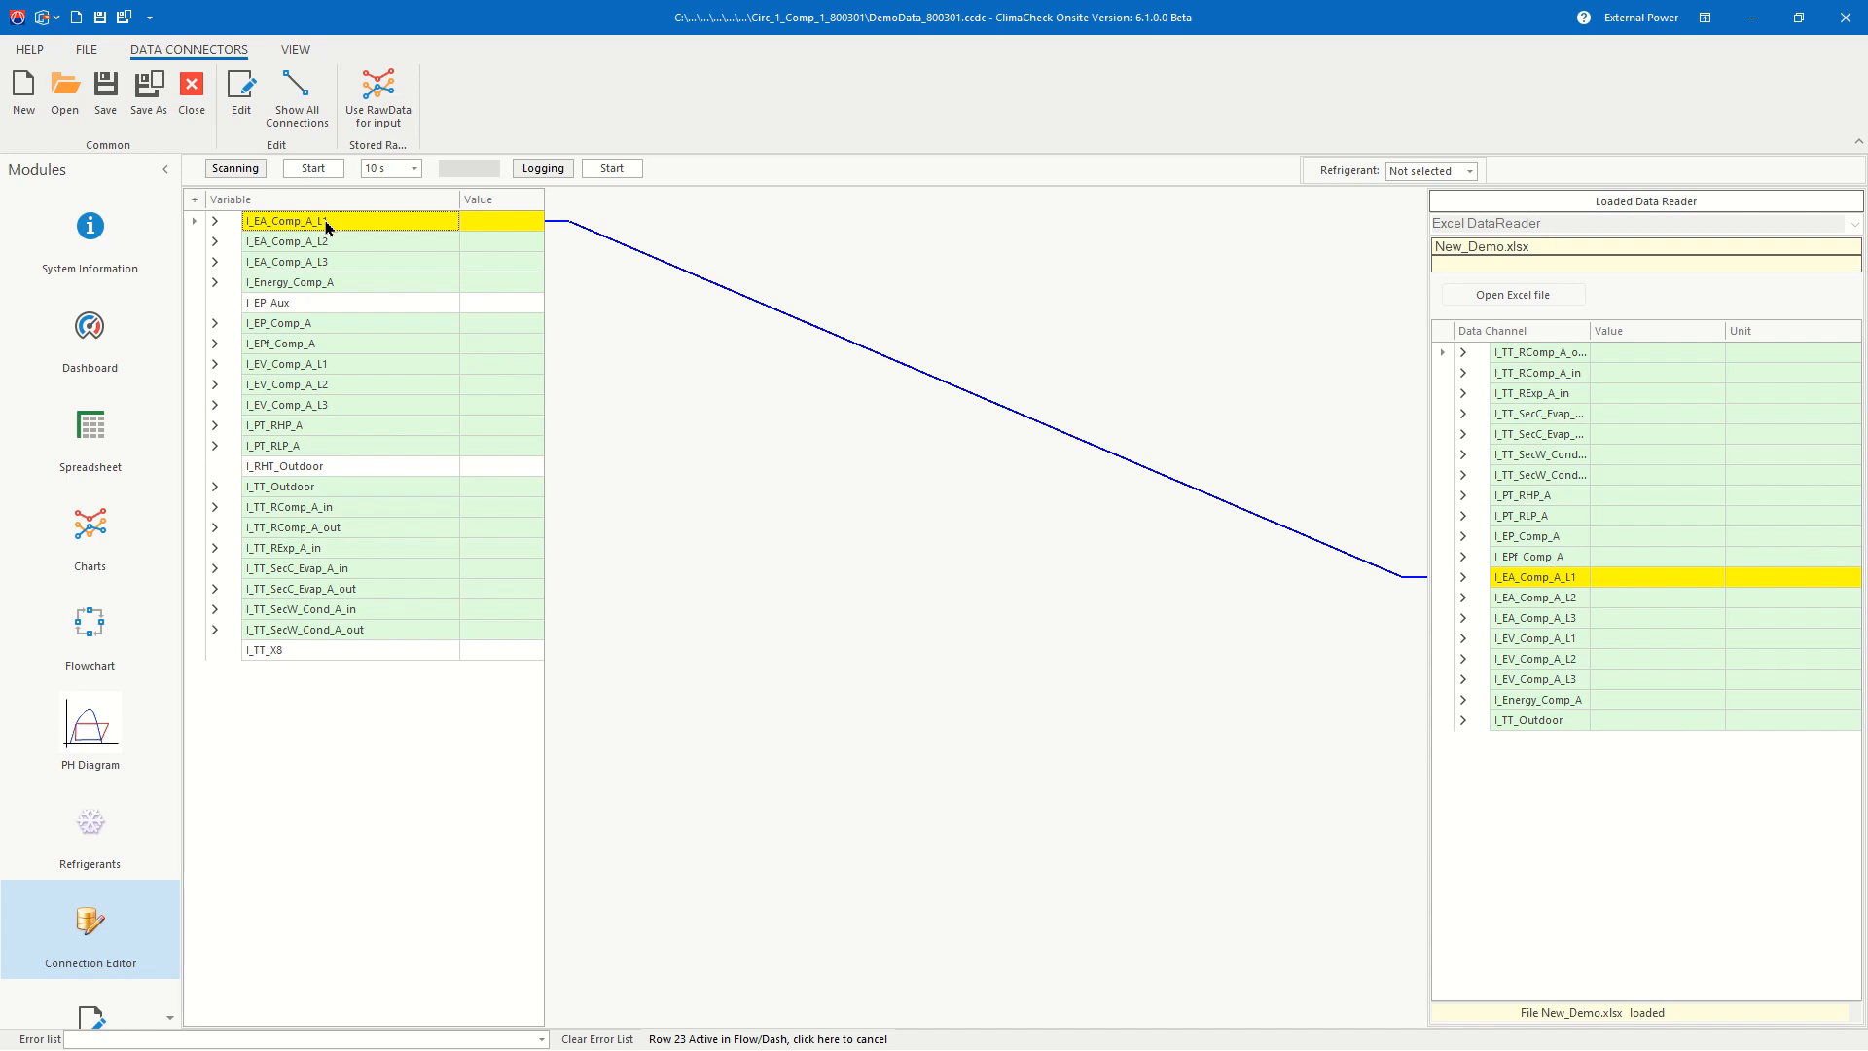
left_click(299, 322)
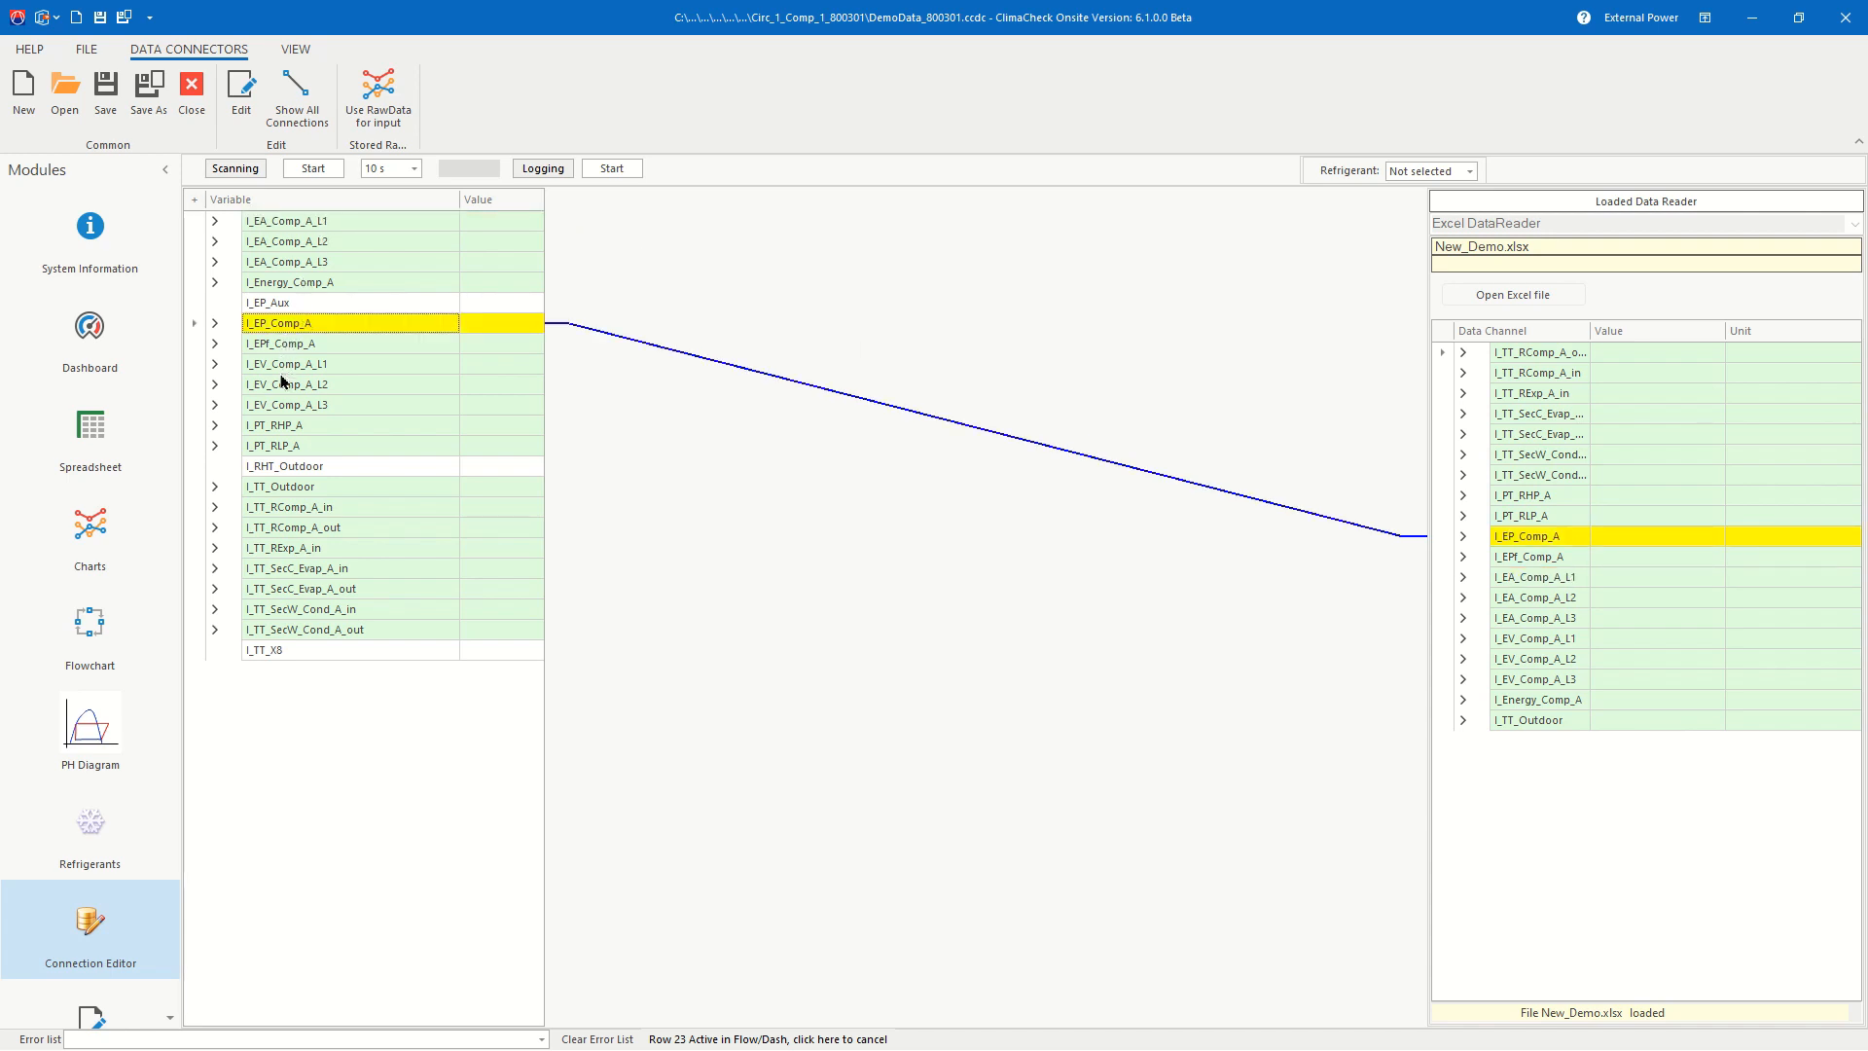
left_click(275, 486)
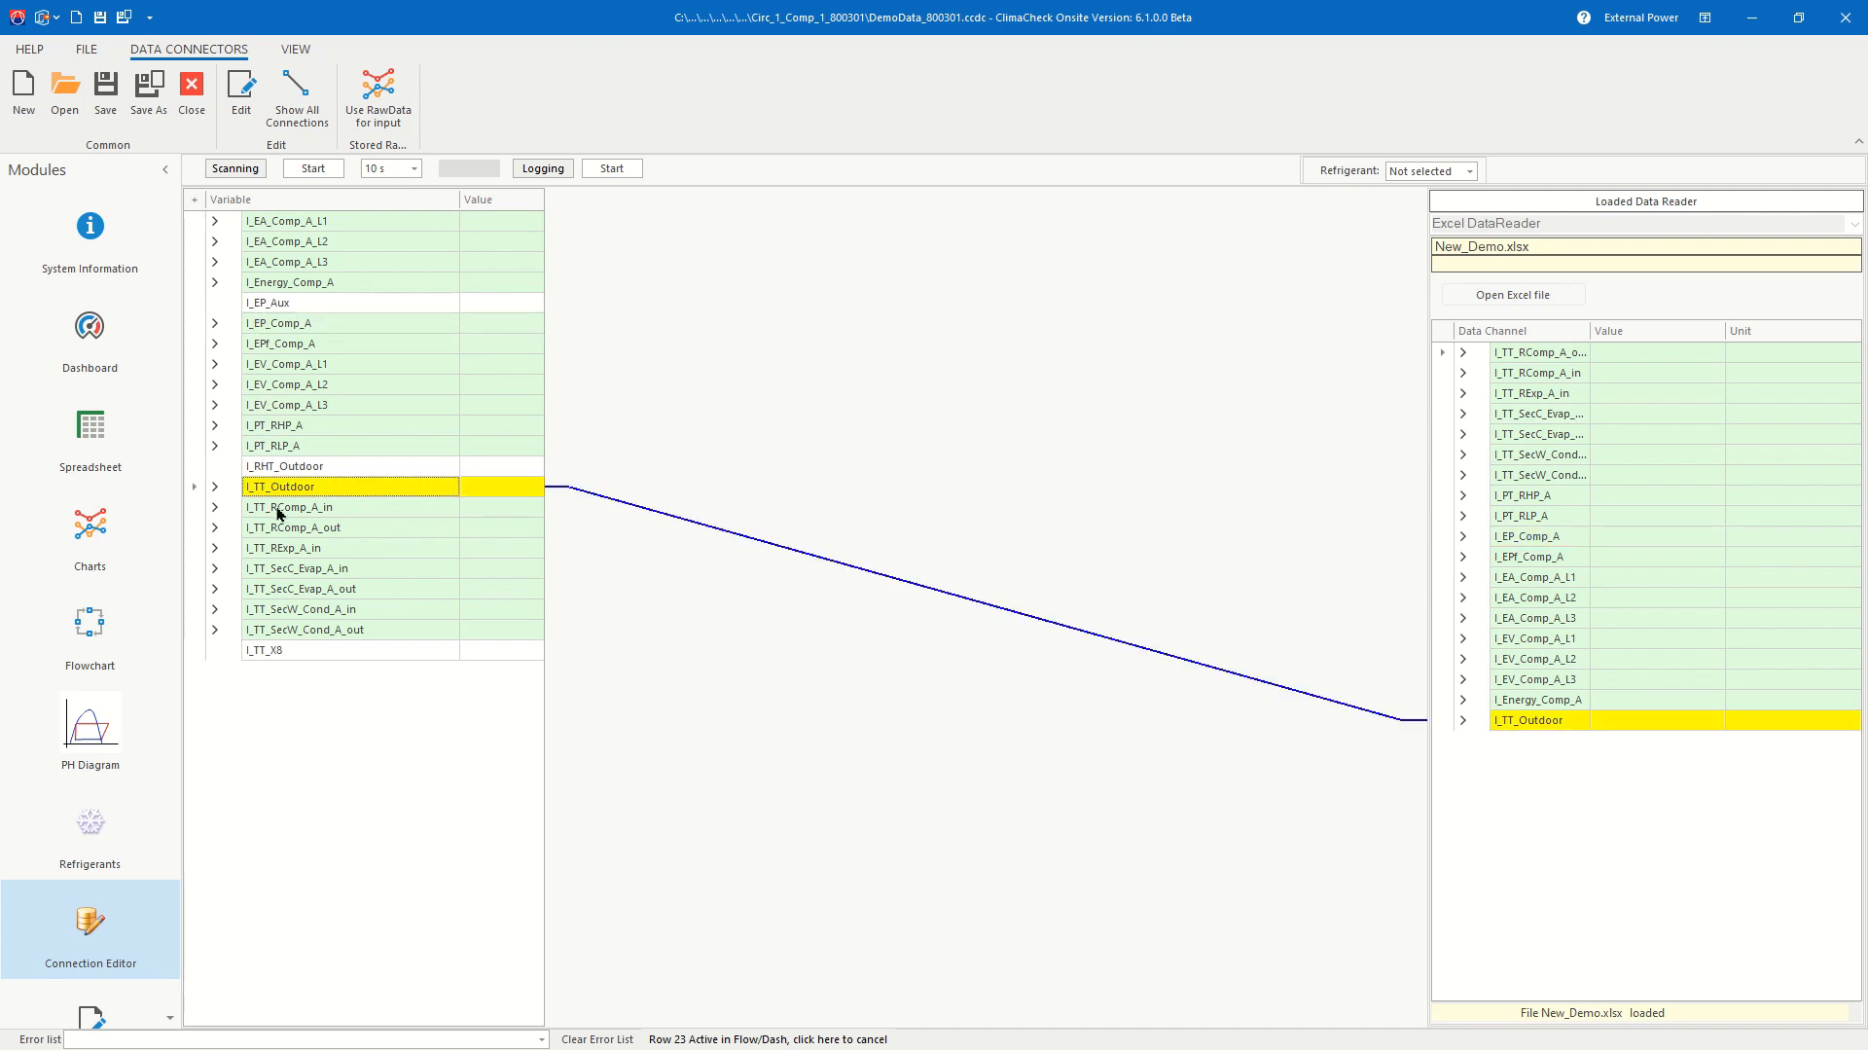
left_click(278, 510)
left_click(290, 531)
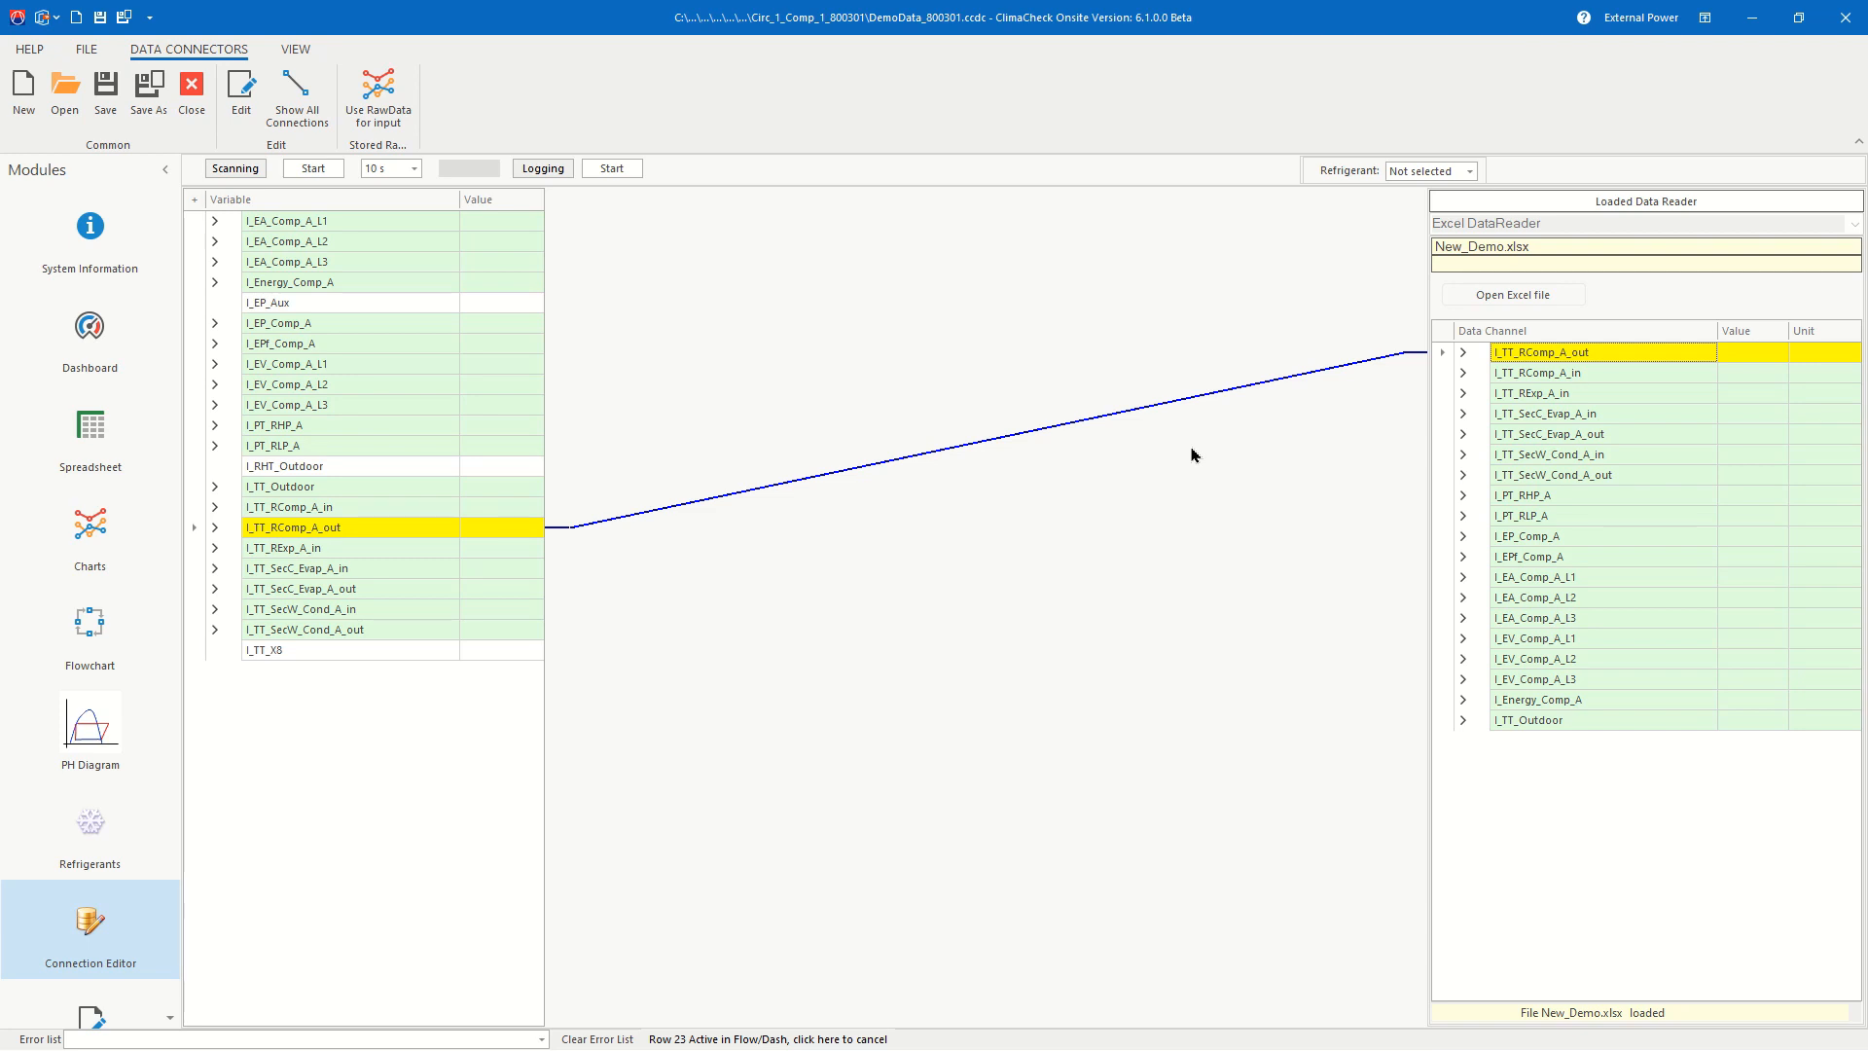
Step: Enable editing of the data connector and disconnect the I_TT_Outdoor variable from its channel
left_click(233, 102)
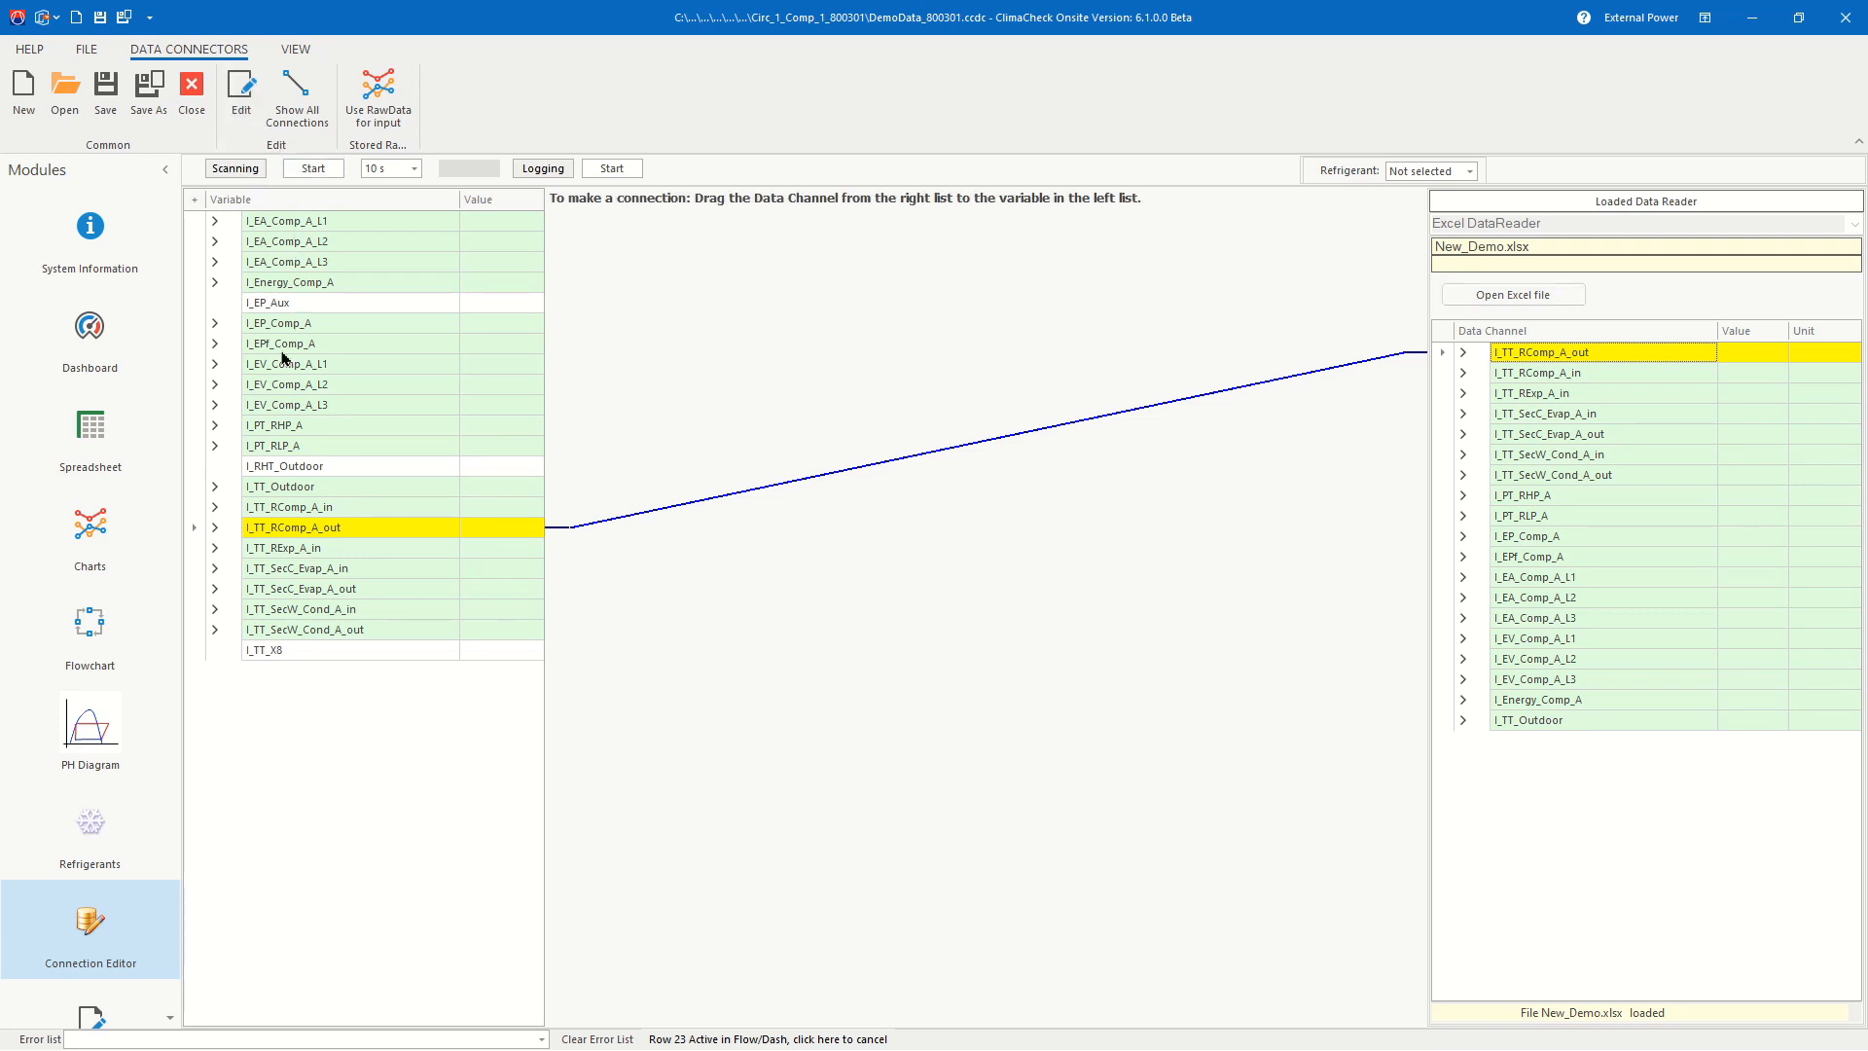
left_click(300, 486)
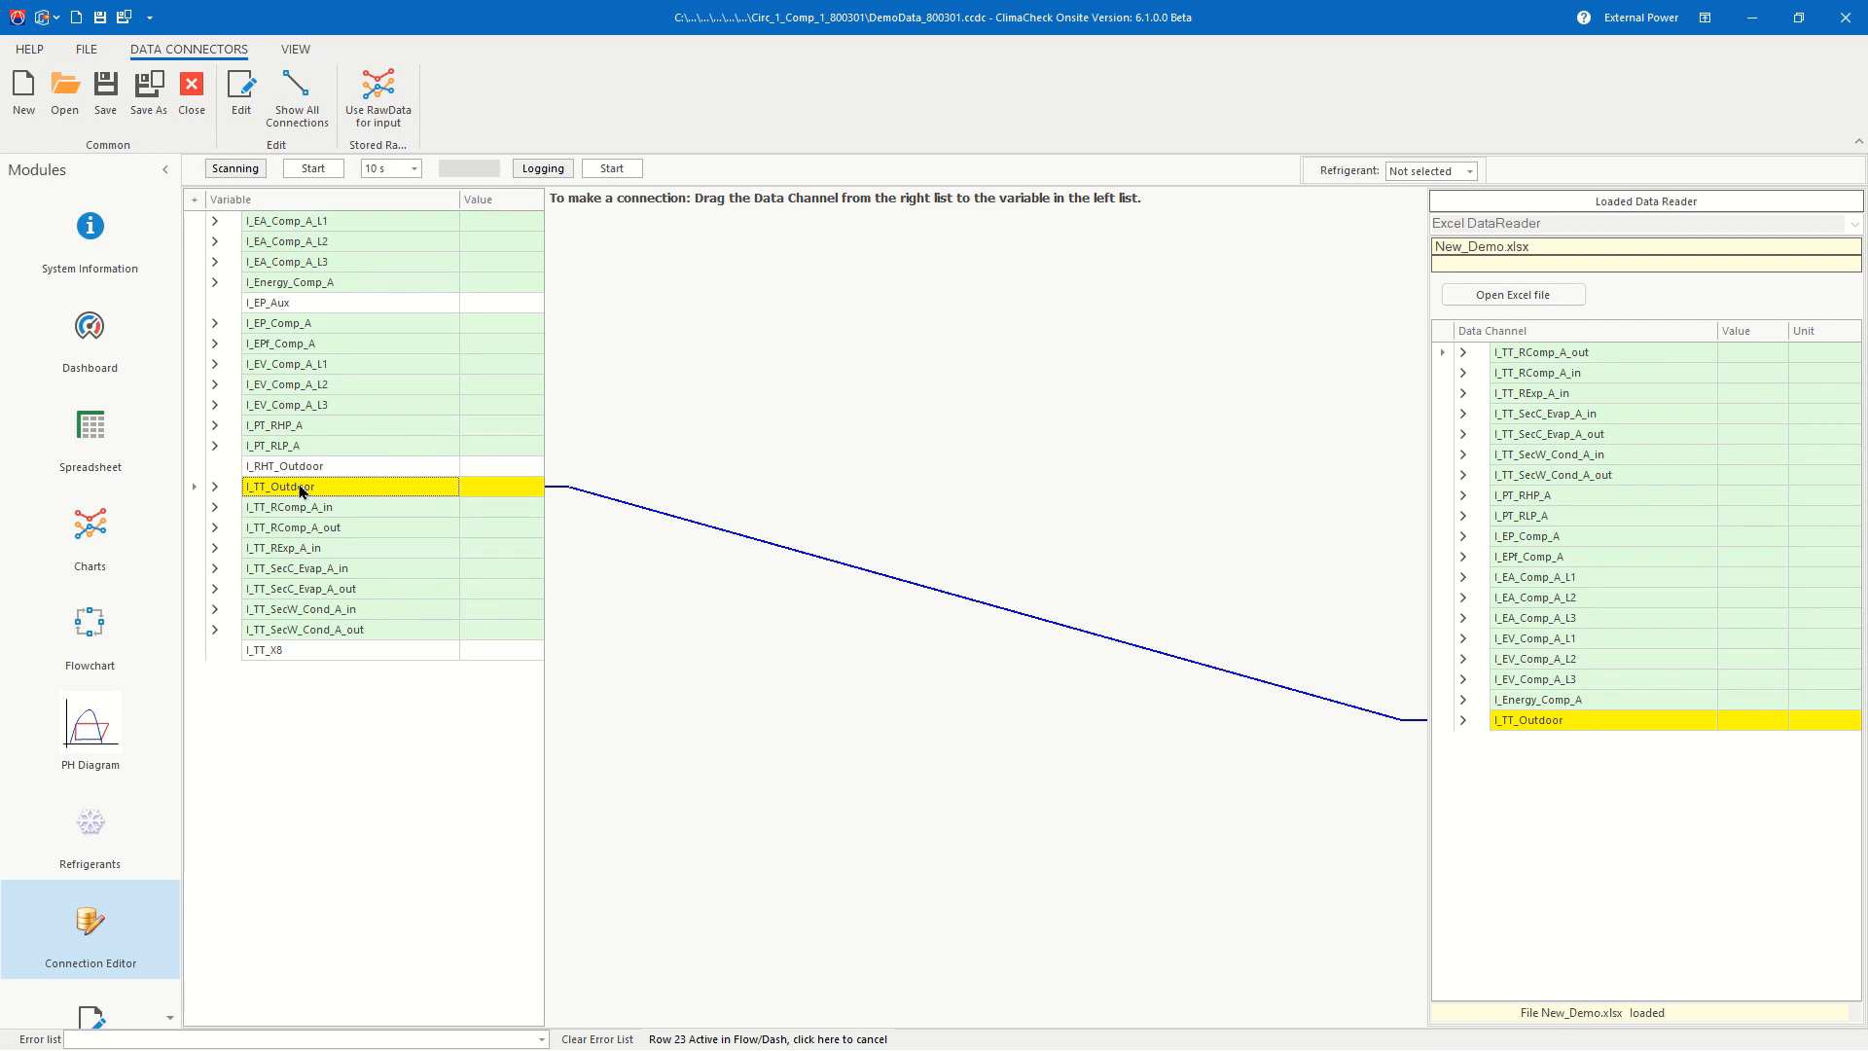
right_click(300, 490)
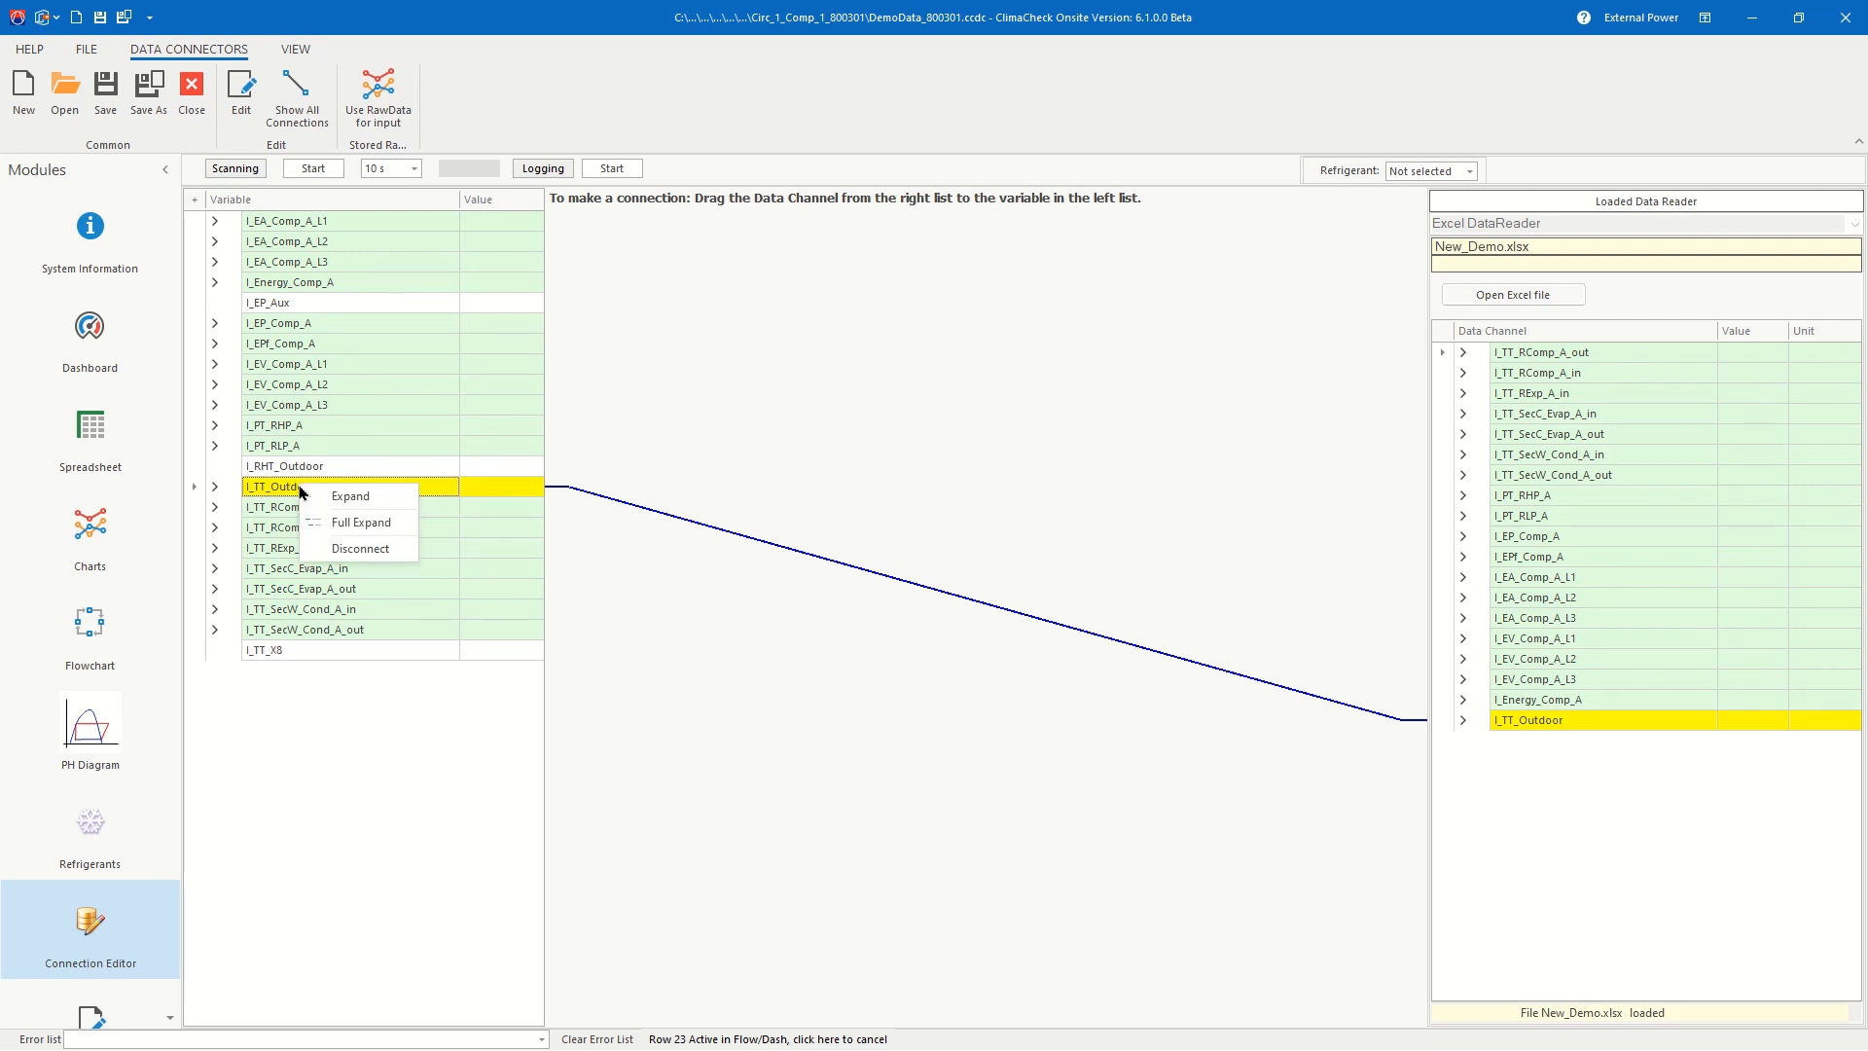
left_click(362, 549)
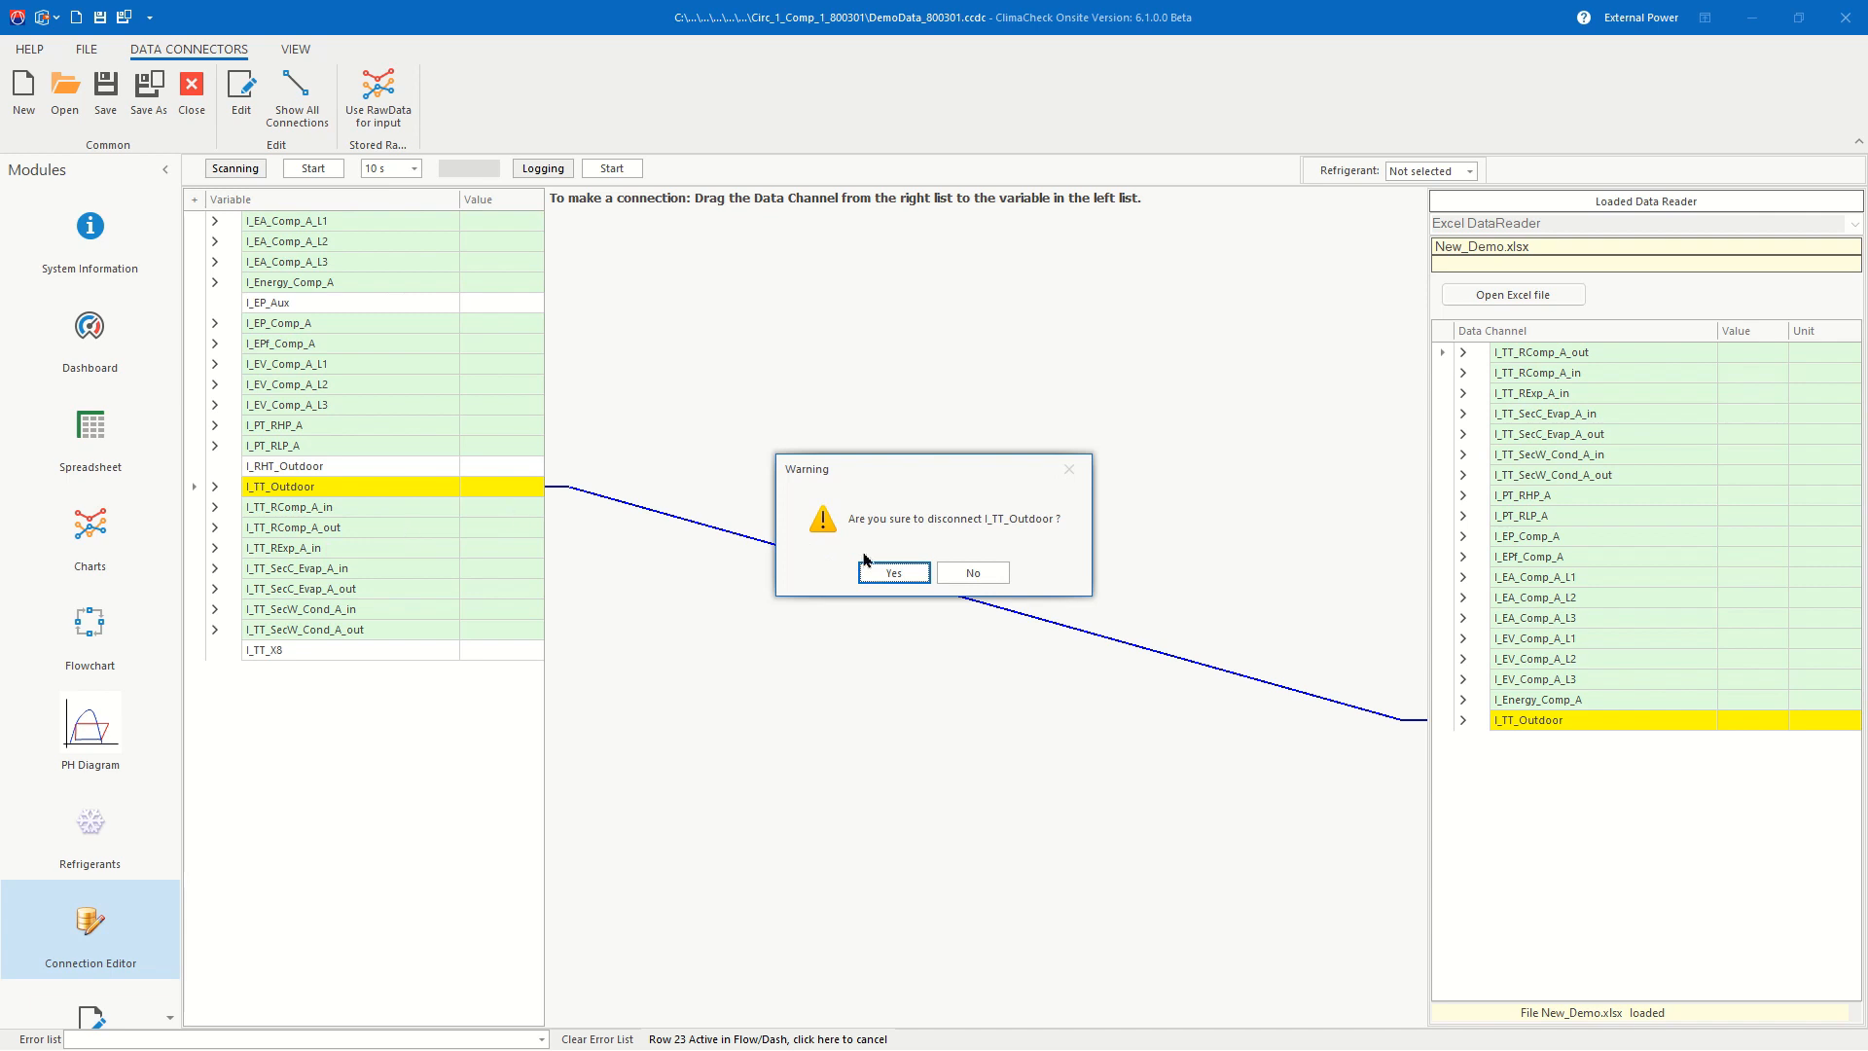
left_click(880, 575)
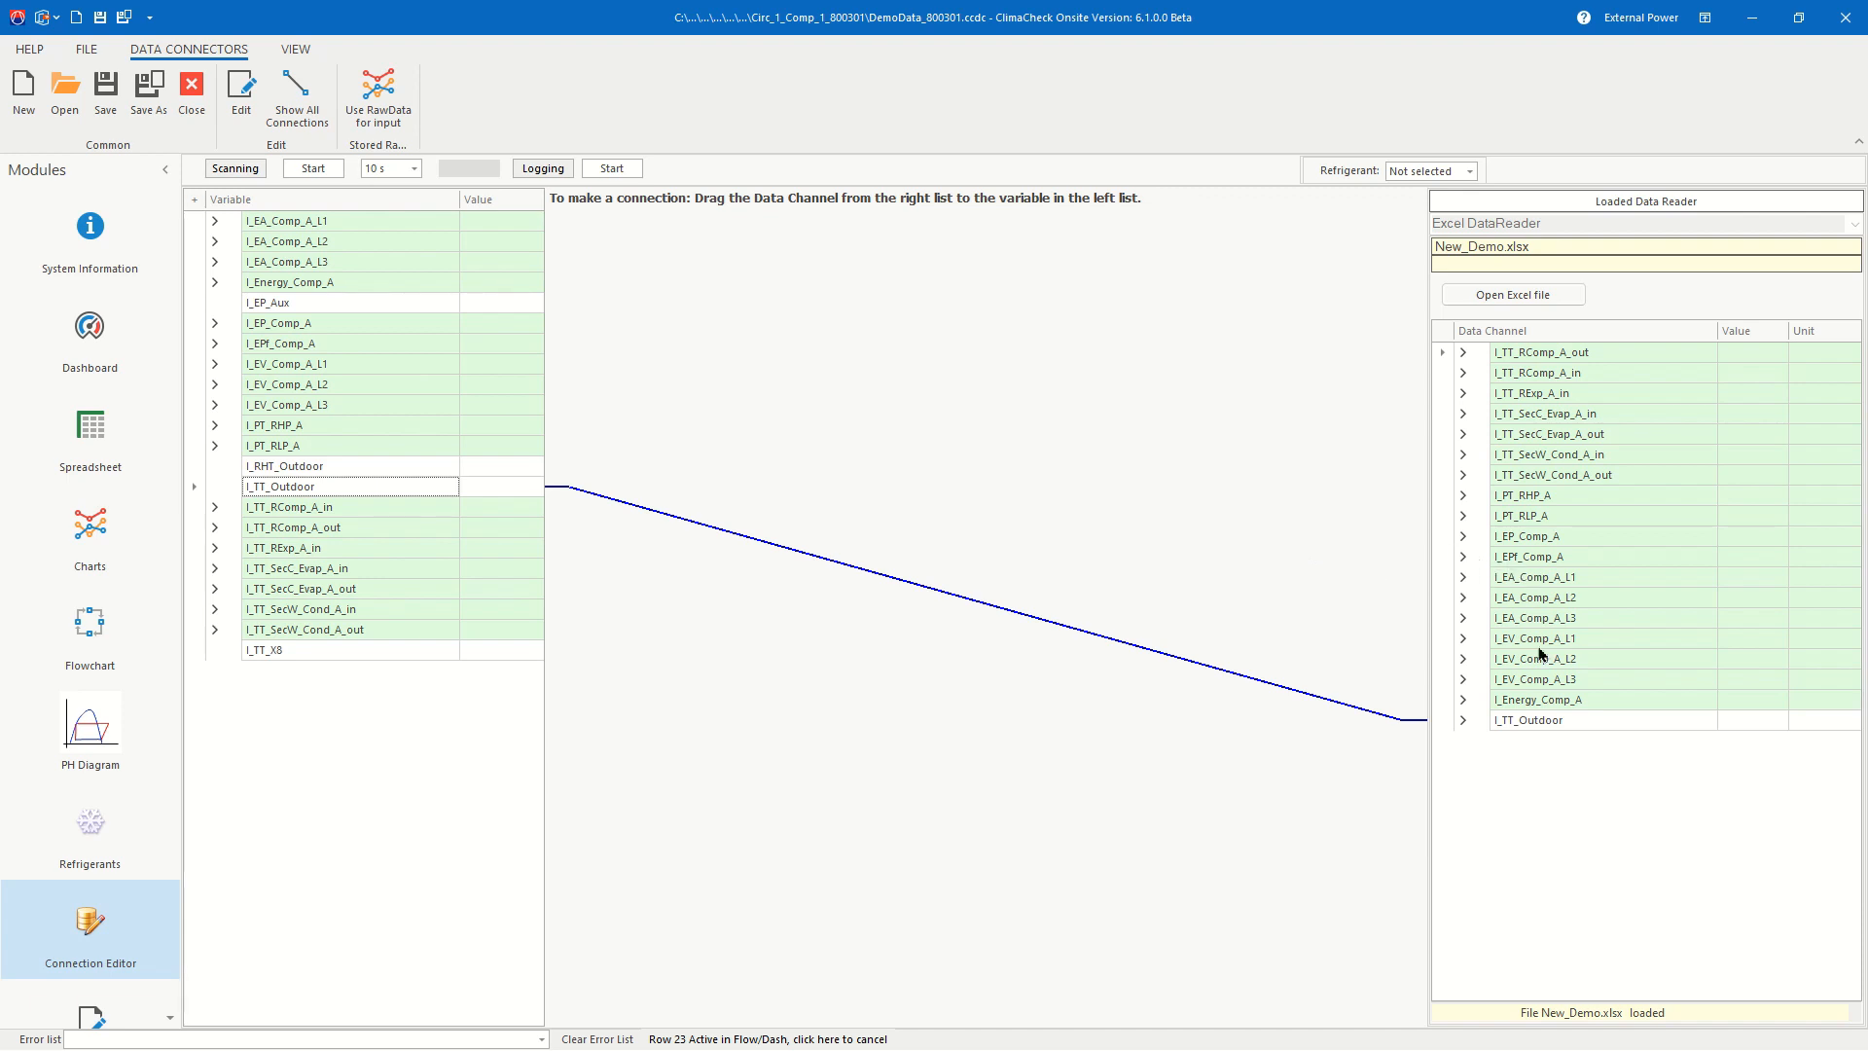
Step: Reconnect the I_TT_Outdoor data channel to the I_TT_Outdoor variable and save the data connector
left_click(1546, 725)
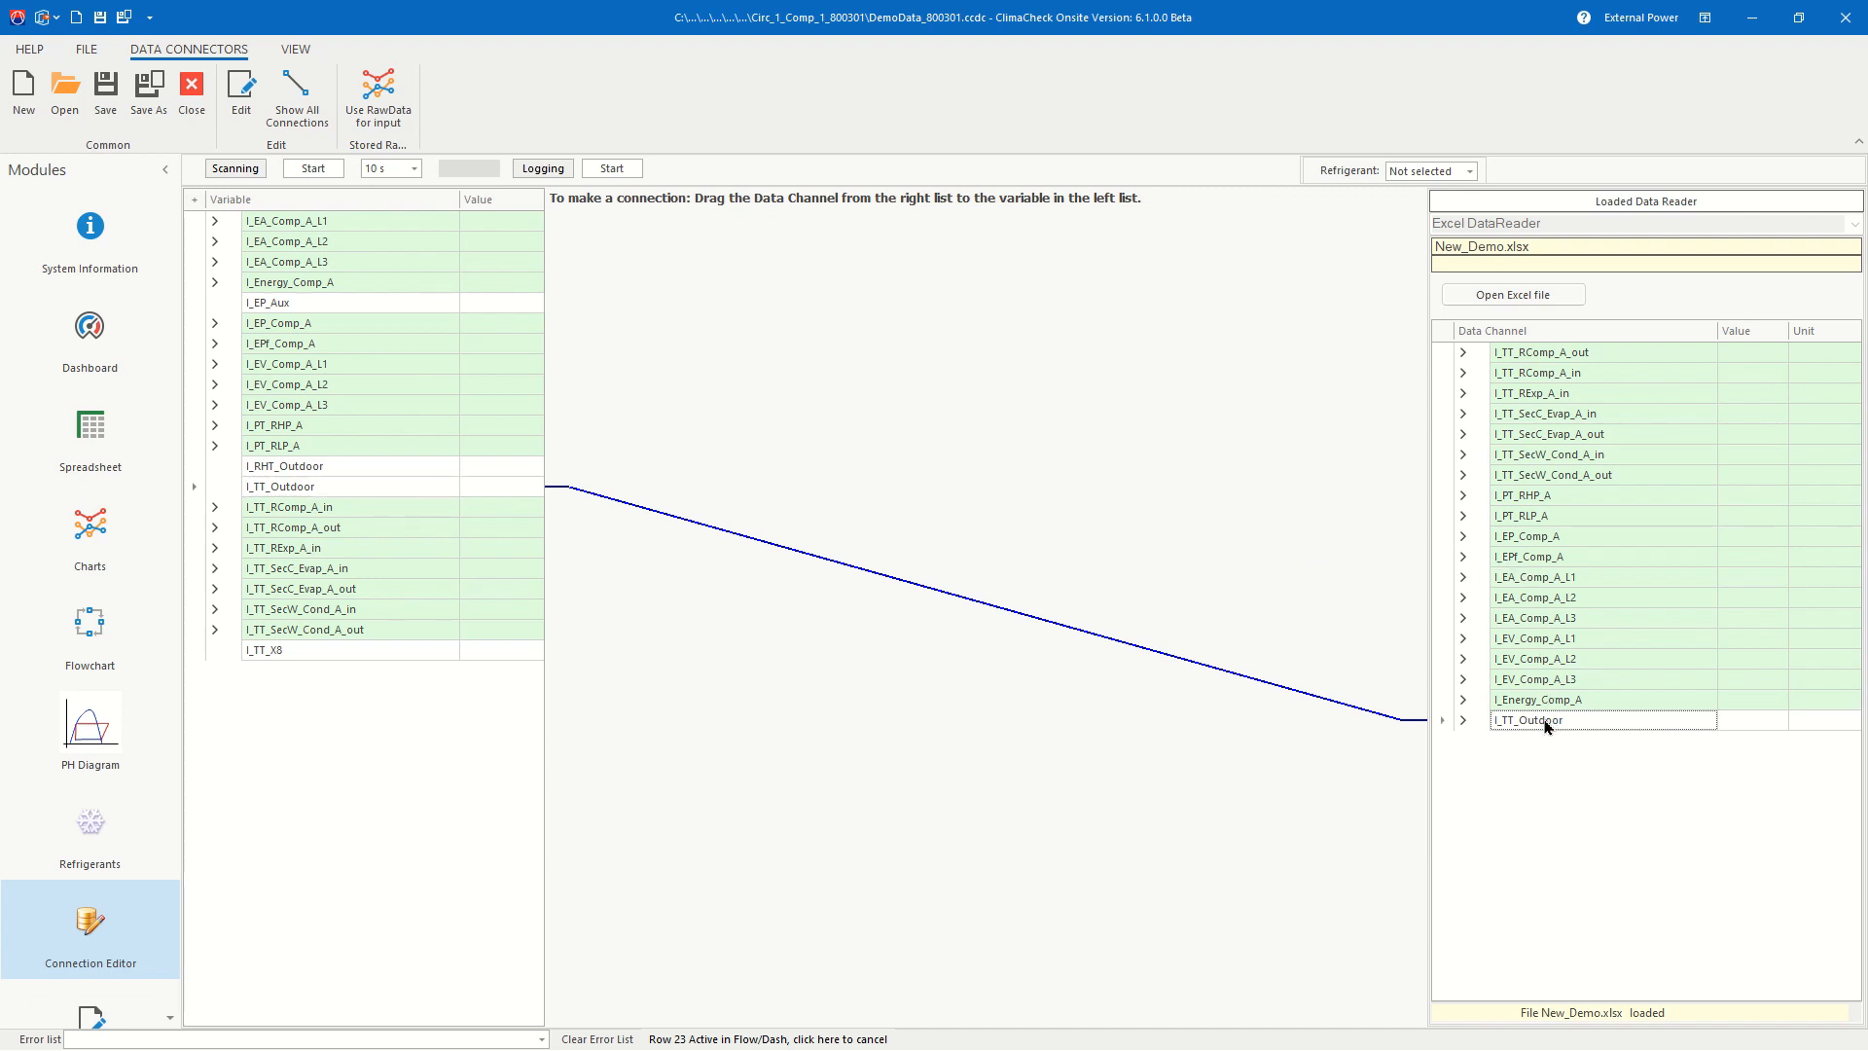
mouse_move(1547, 725)
left_mouse_down()
mouse_move(915, 486)
mouse_move(446, 450)
mouse_move(390, 492)
mouse_move(395, 456)
mouse_move(371, 488)
left_mouse_up()
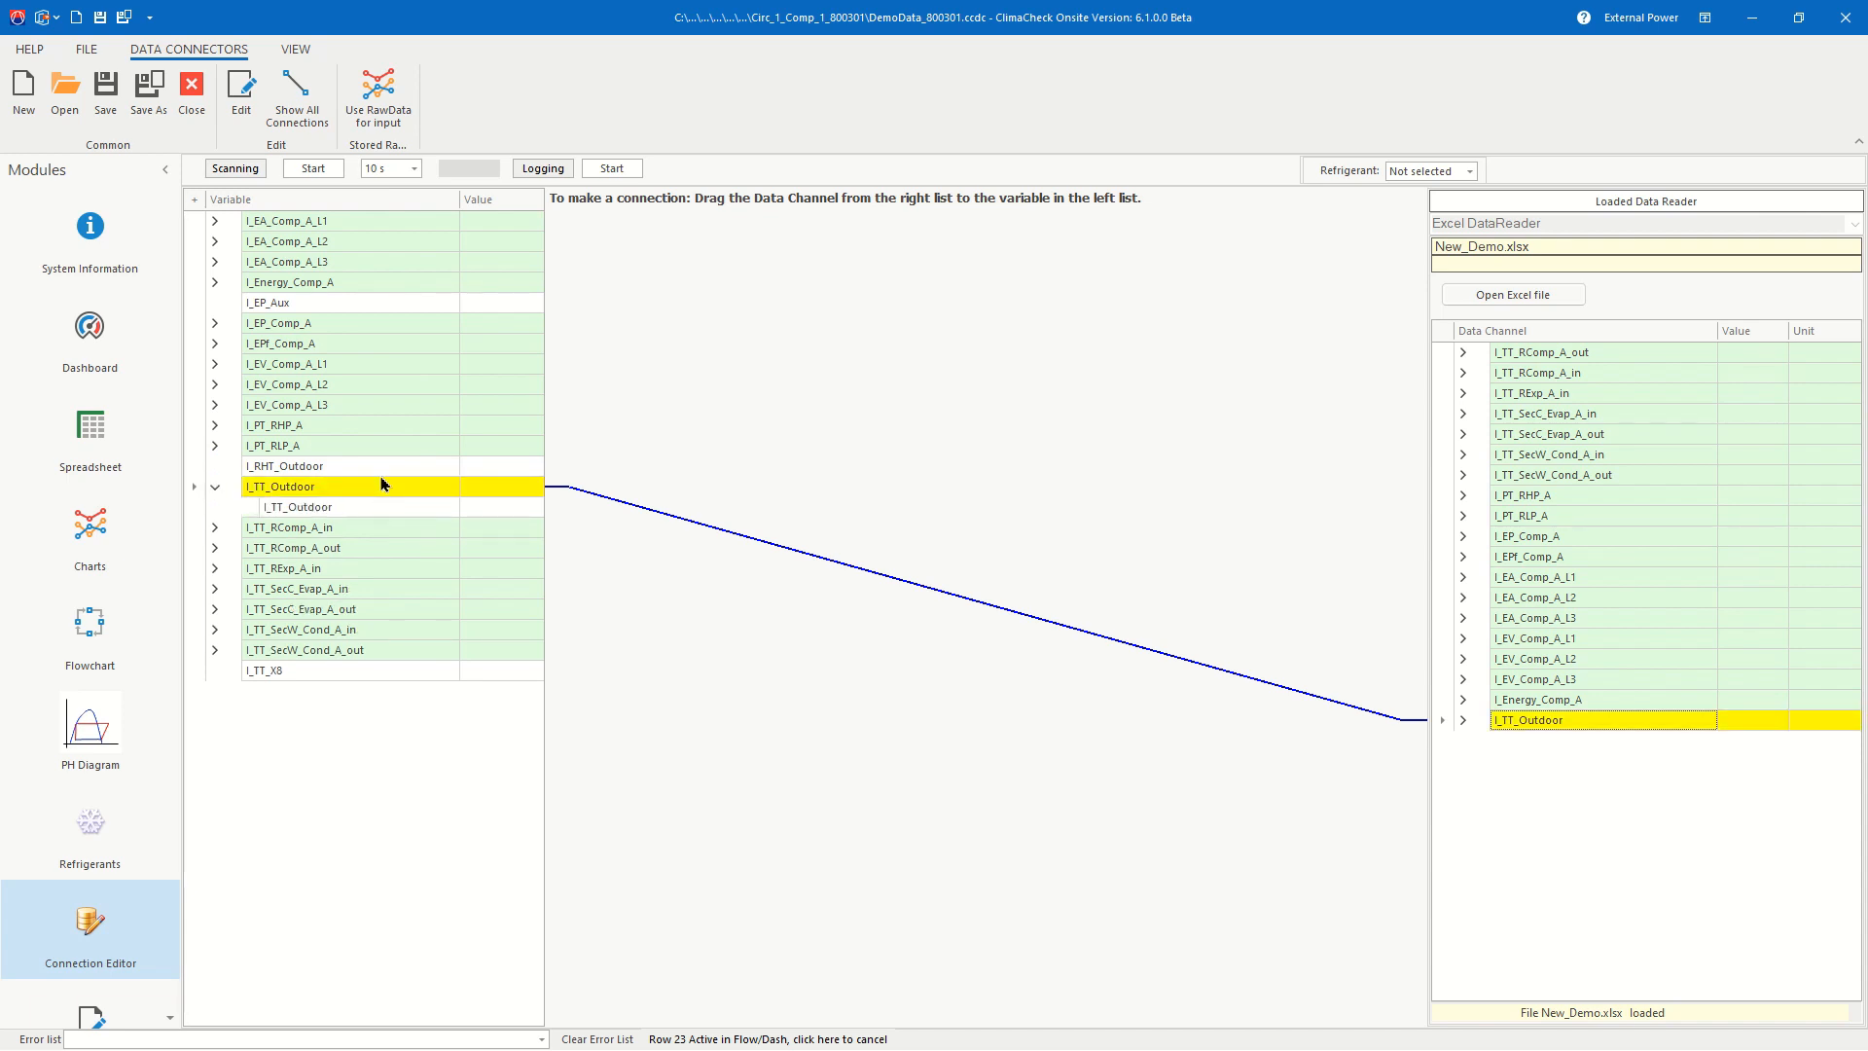
left_click(216, 489)
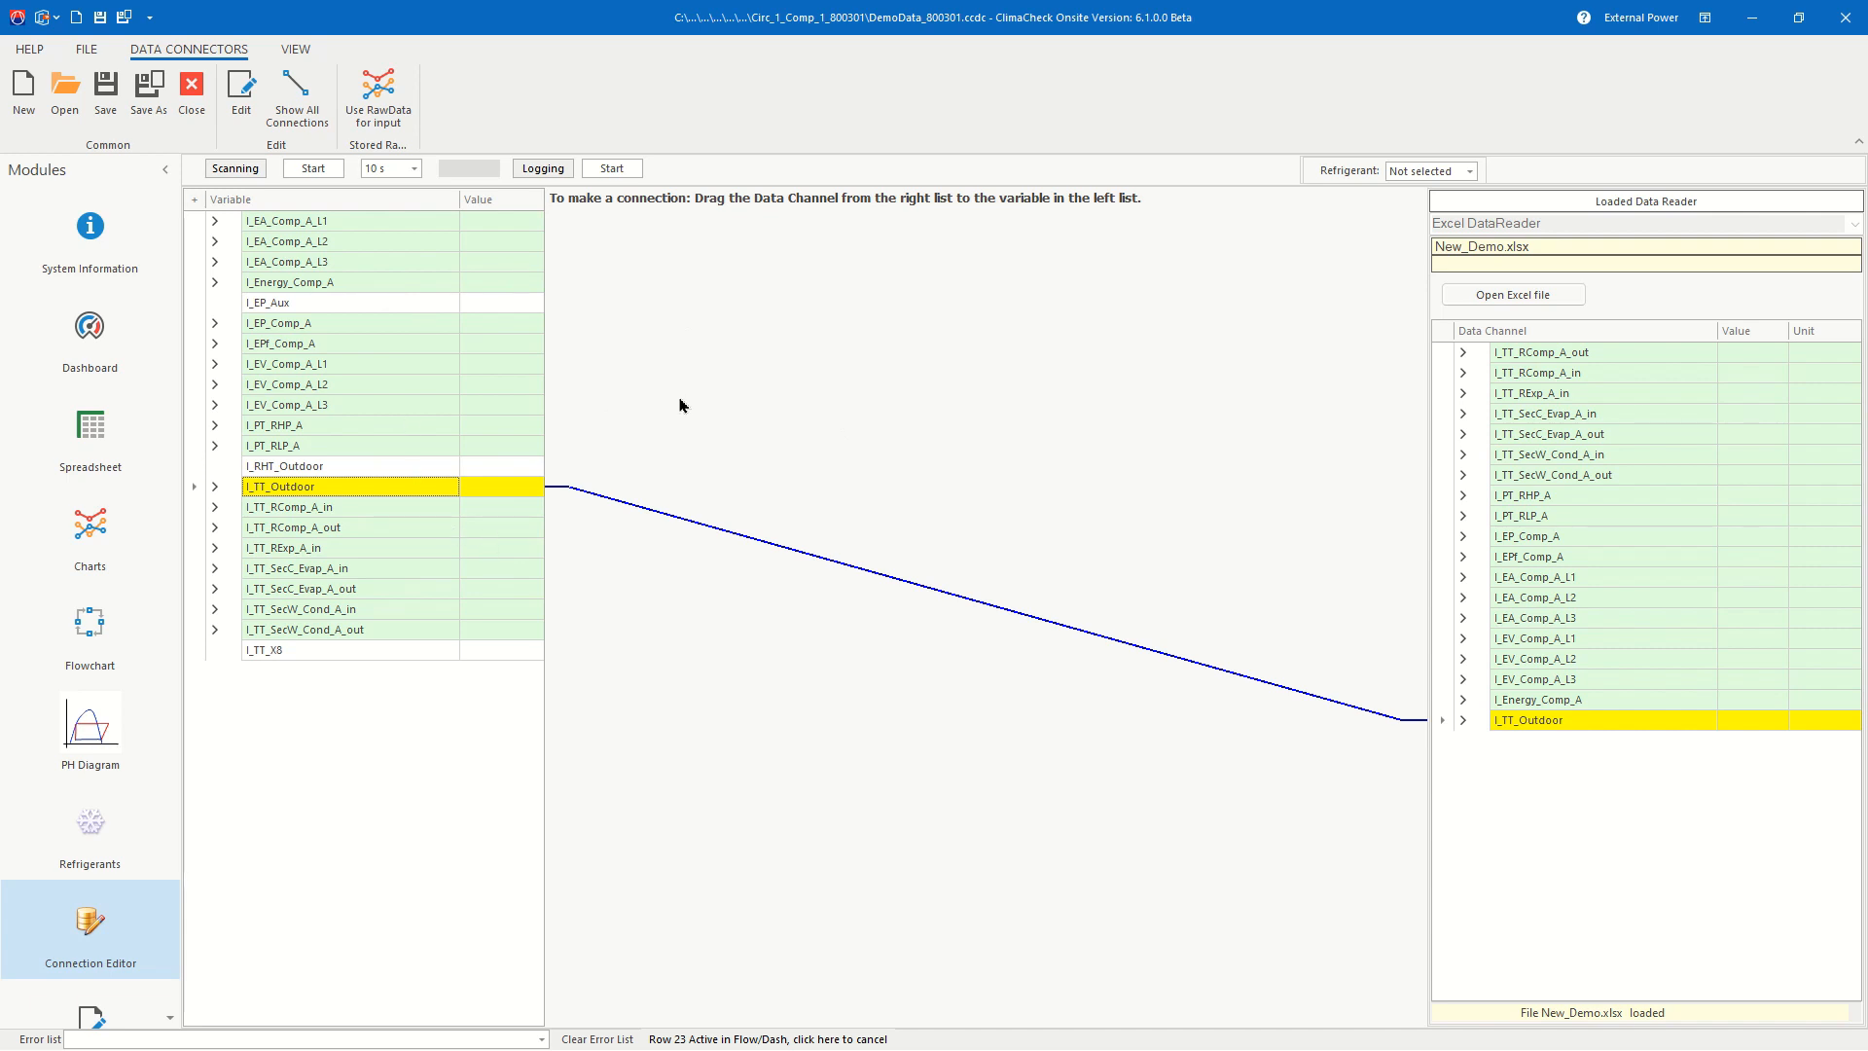
left_click(104, 100)
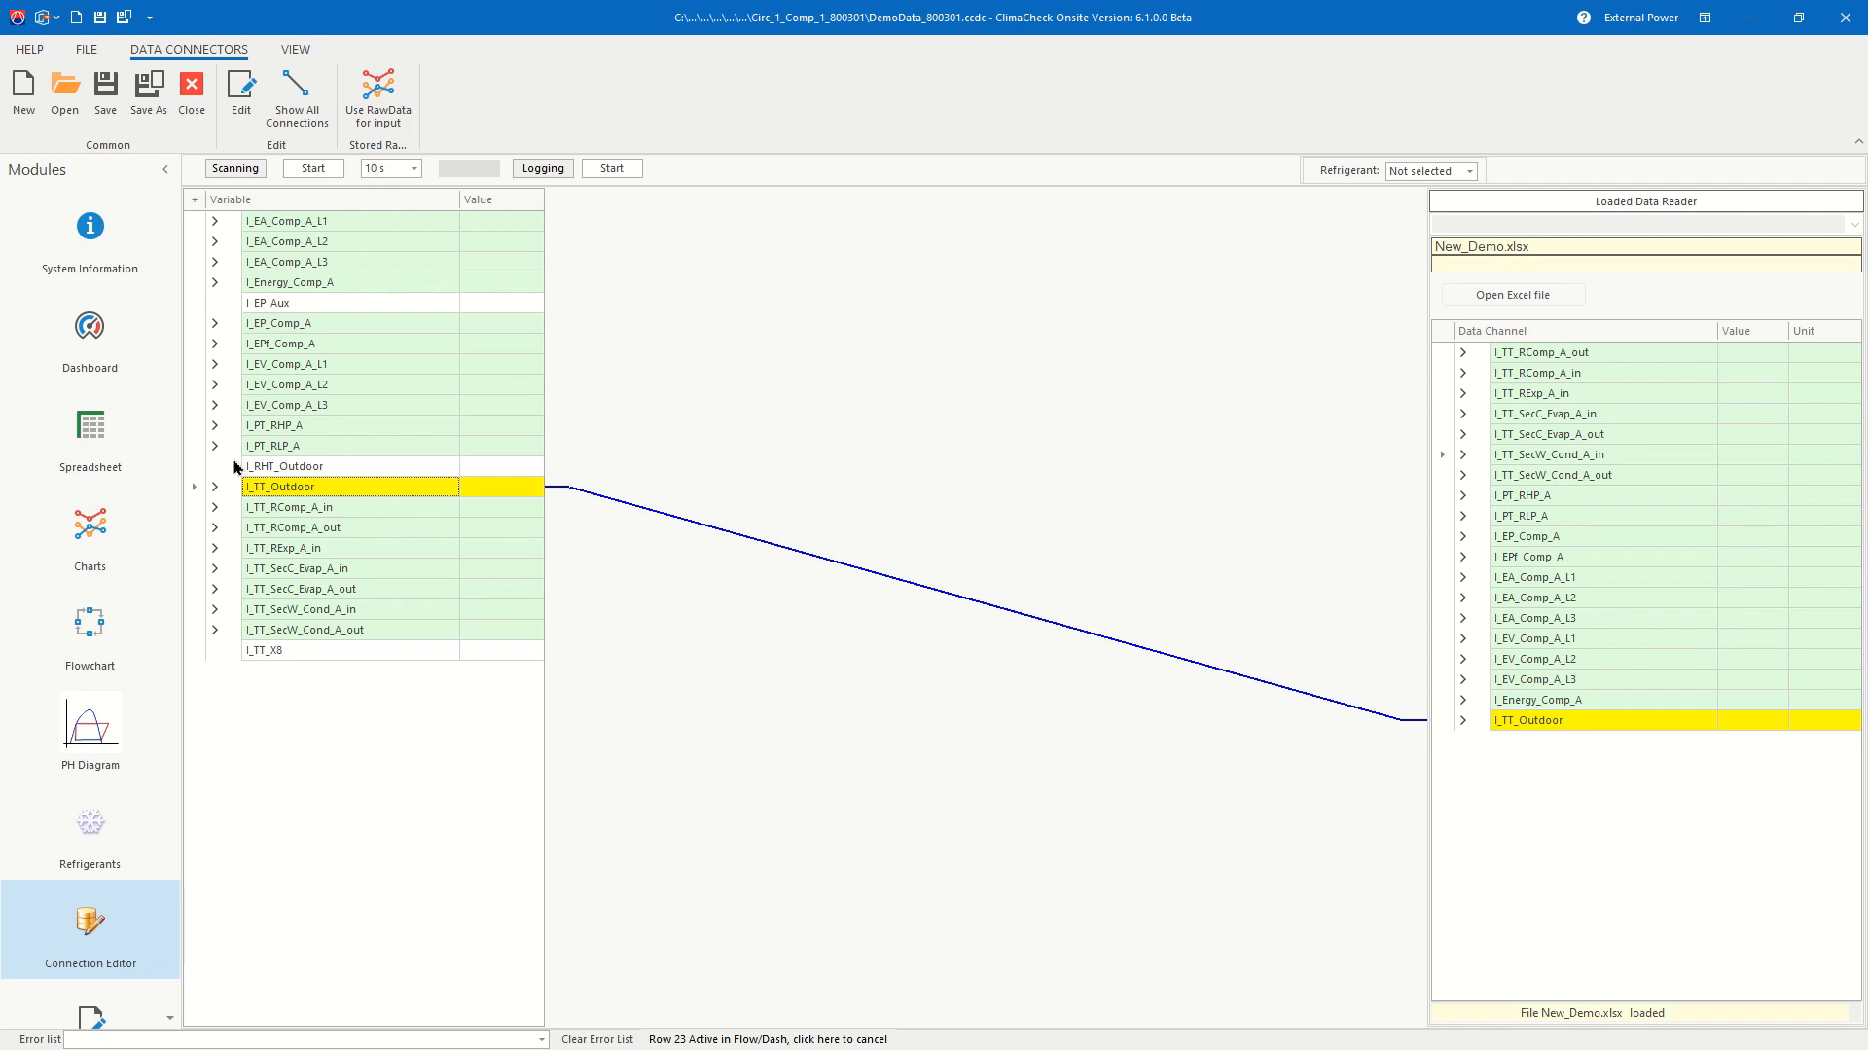
Step: Review the spreadsheet's constants for minimum compressor capacity, compressor thermal efficiency, external motor efficiency and specific heat of the warm secondary fluid
left_click(94, 435)
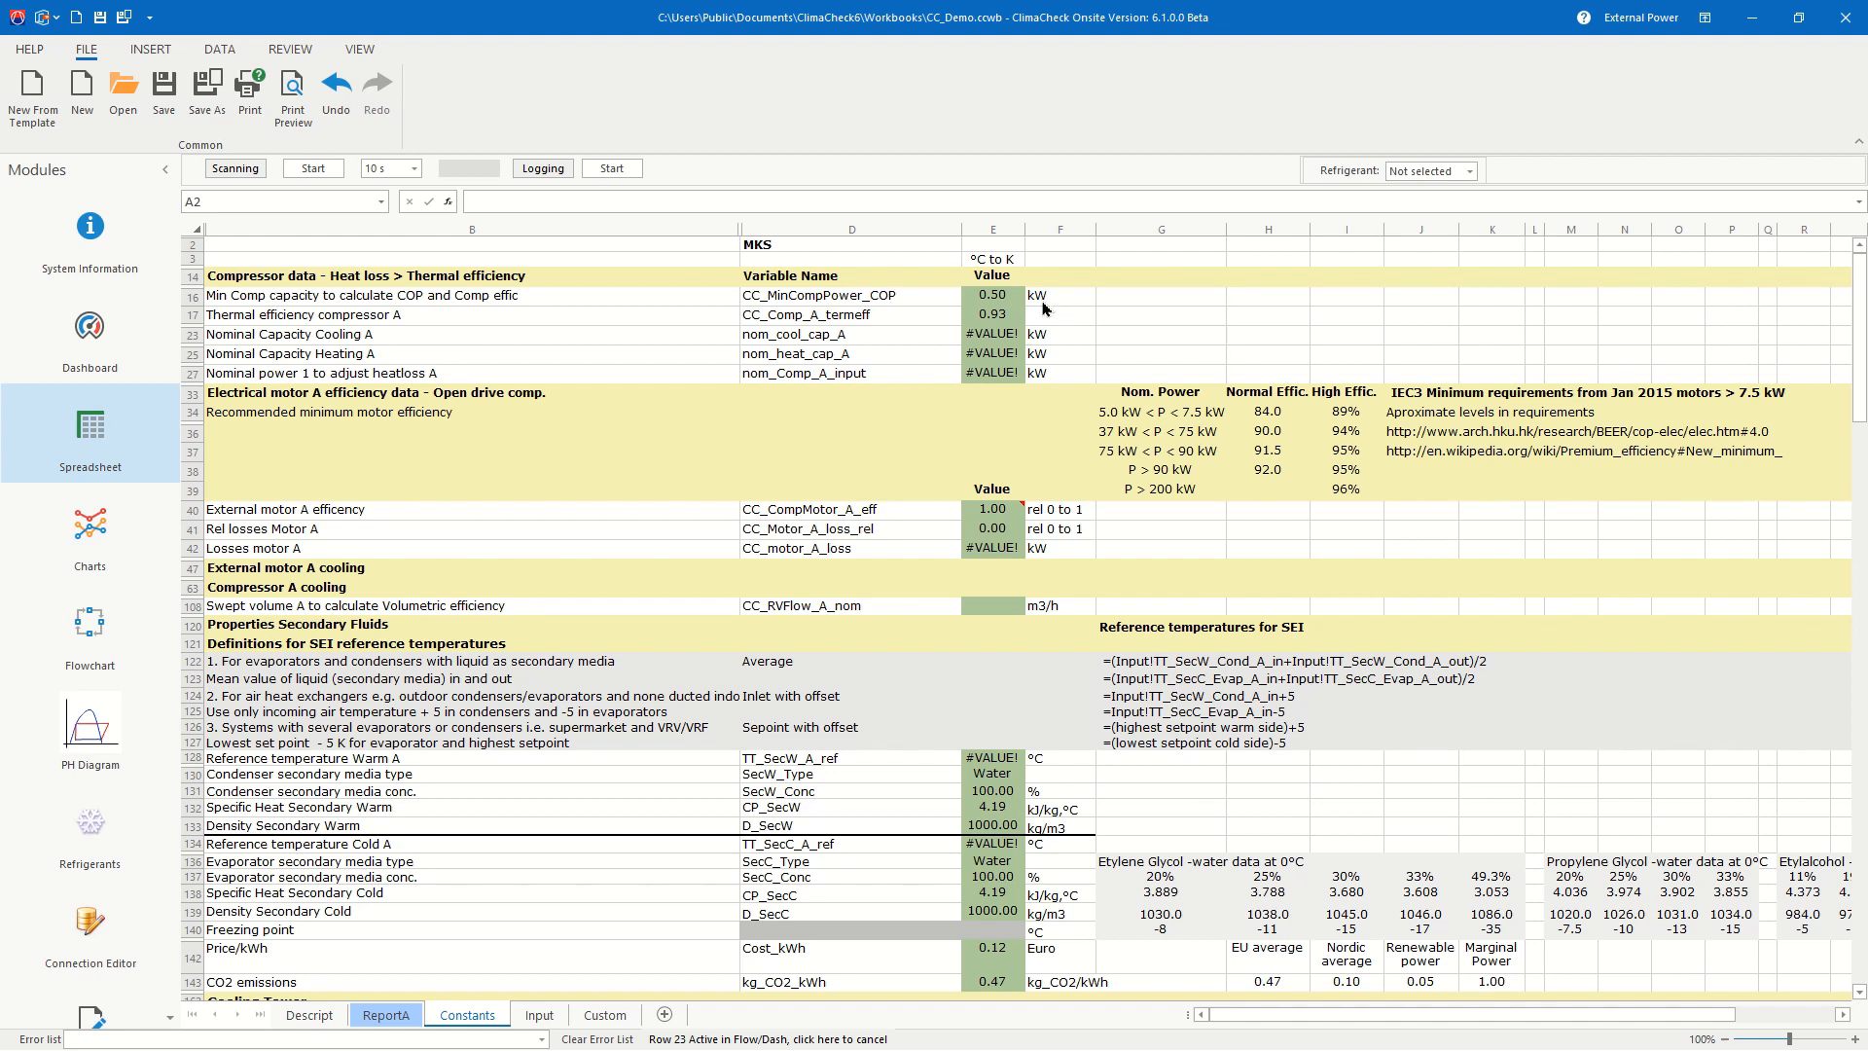
left_click(999, 299)
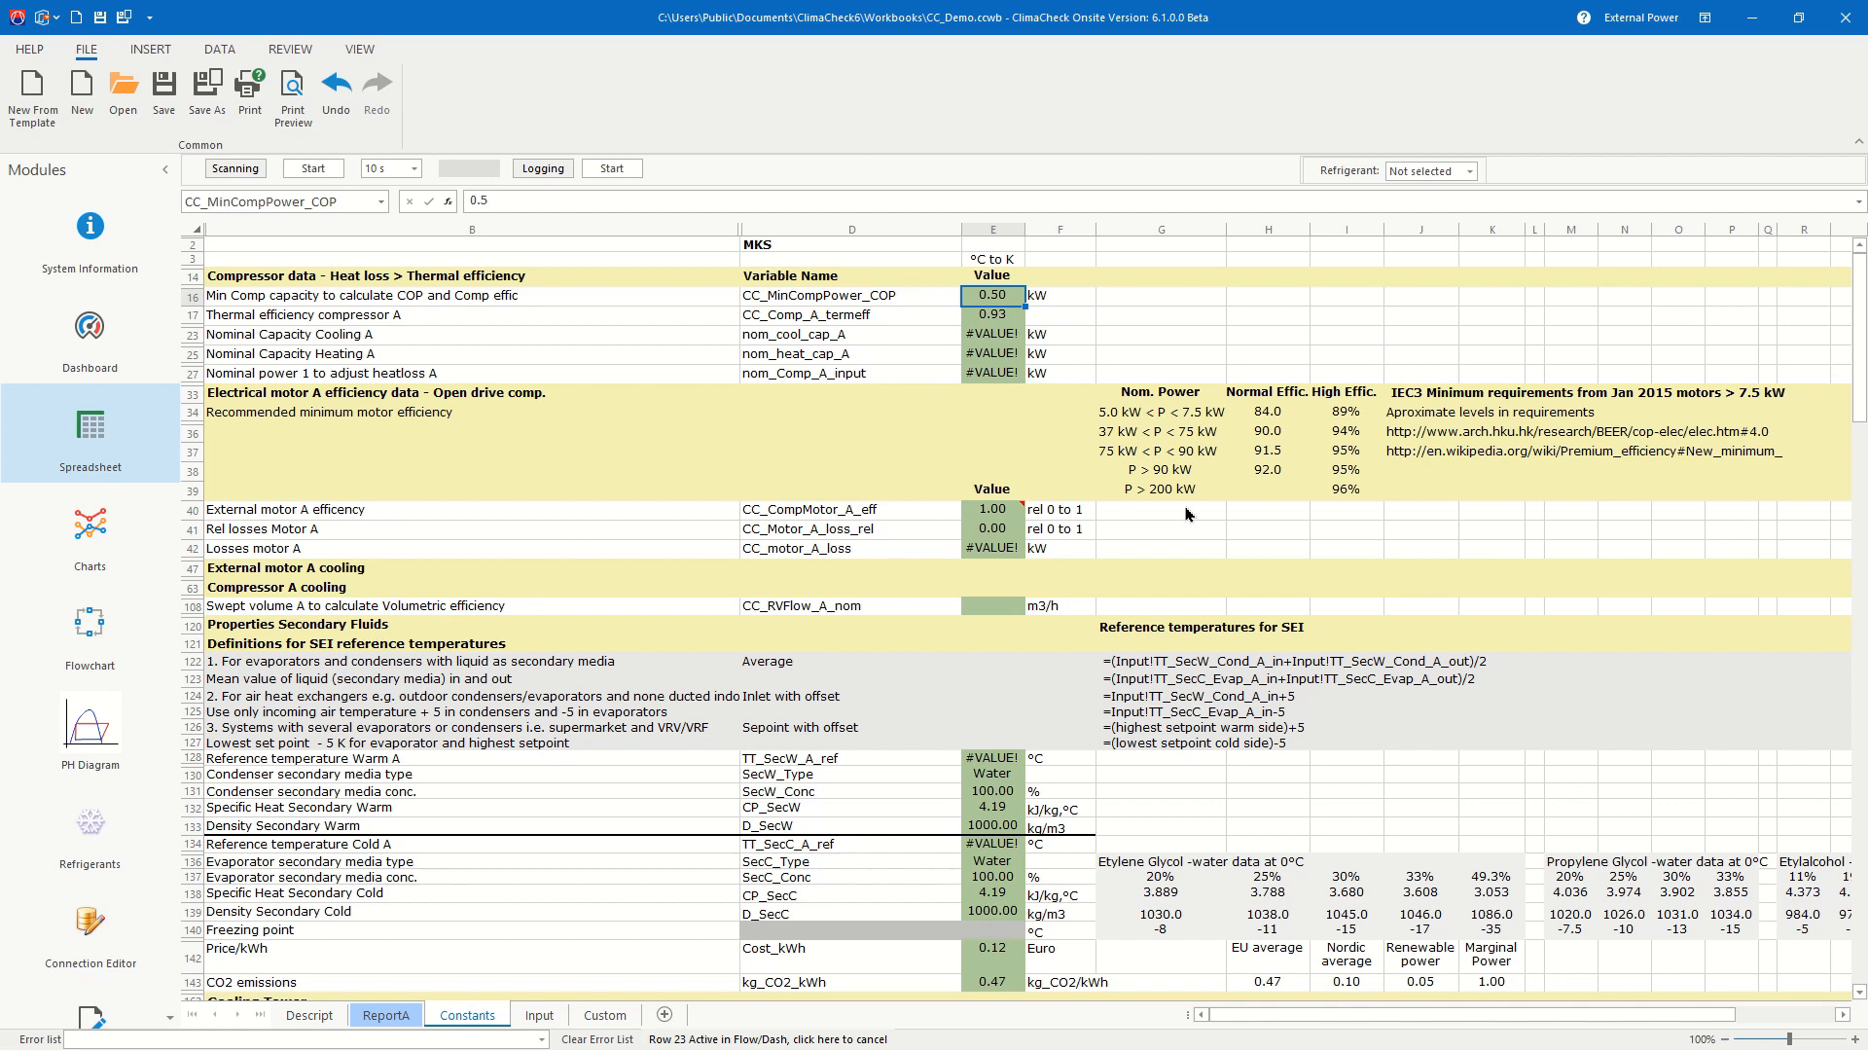
left_click(989, 318)
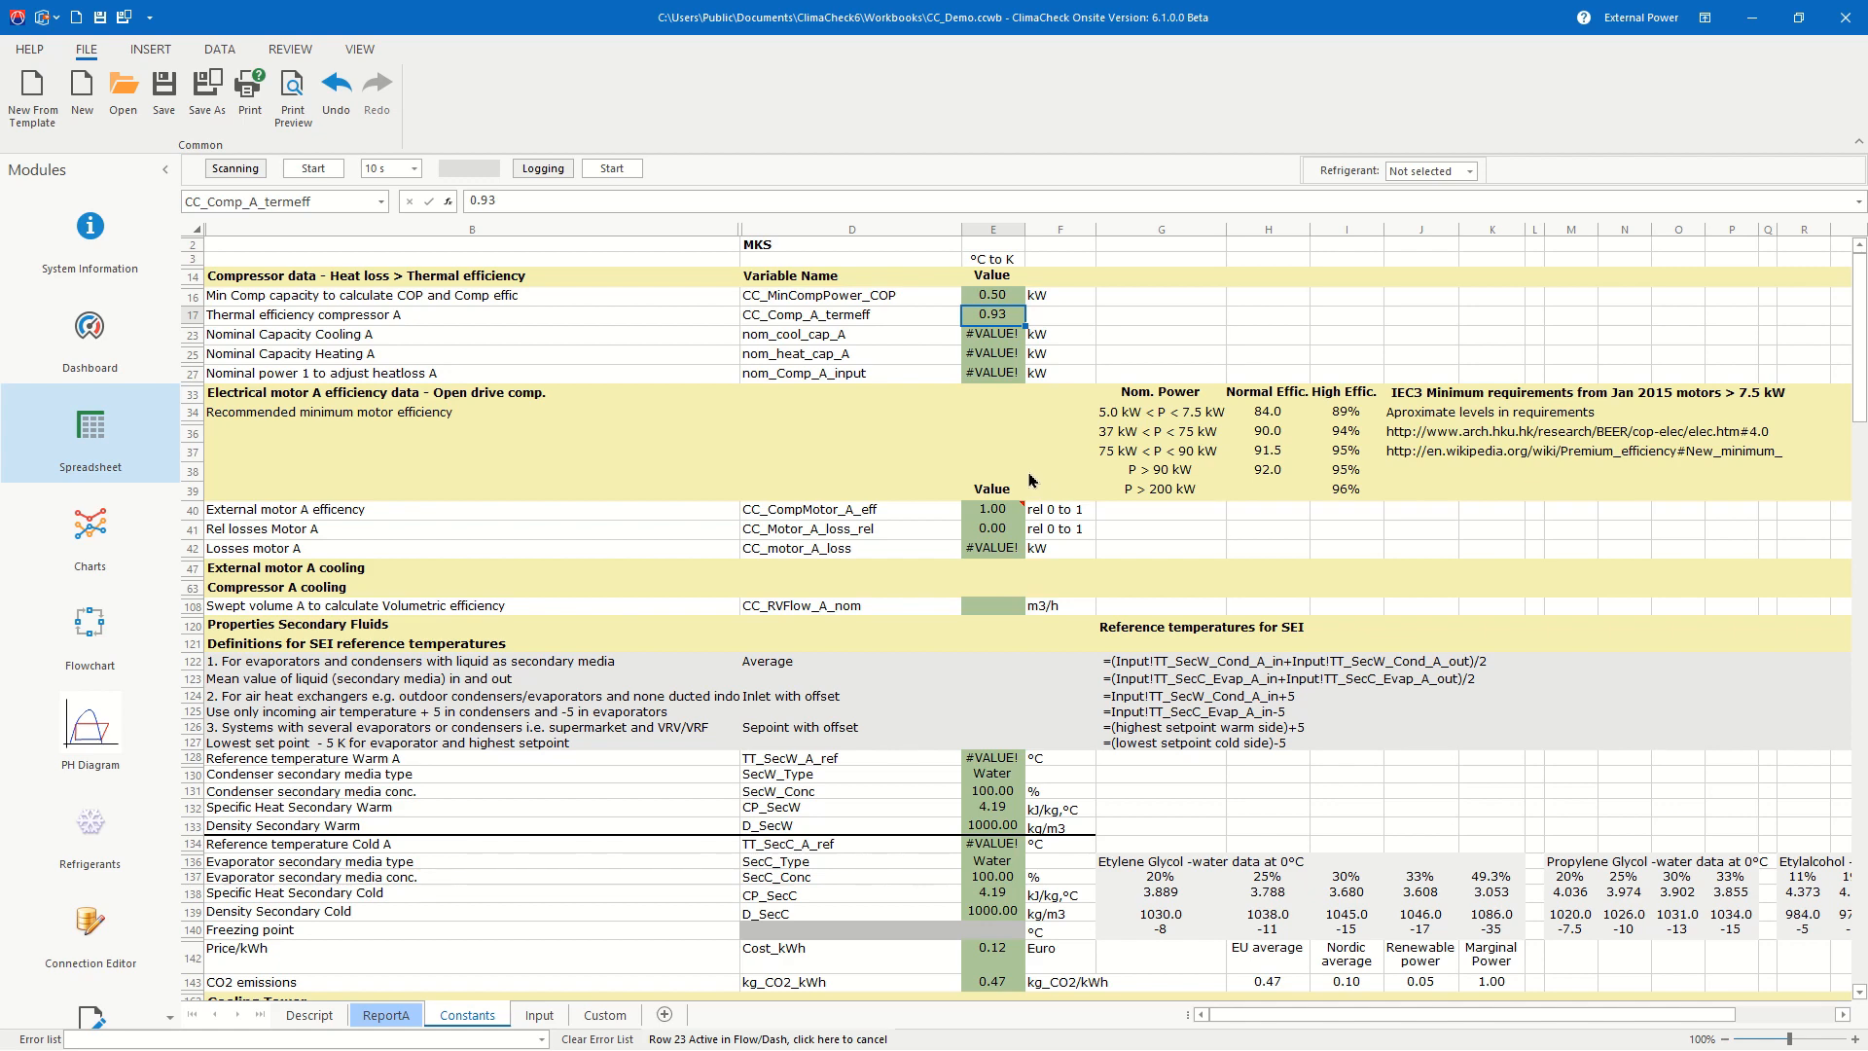
left_click(992, 512)
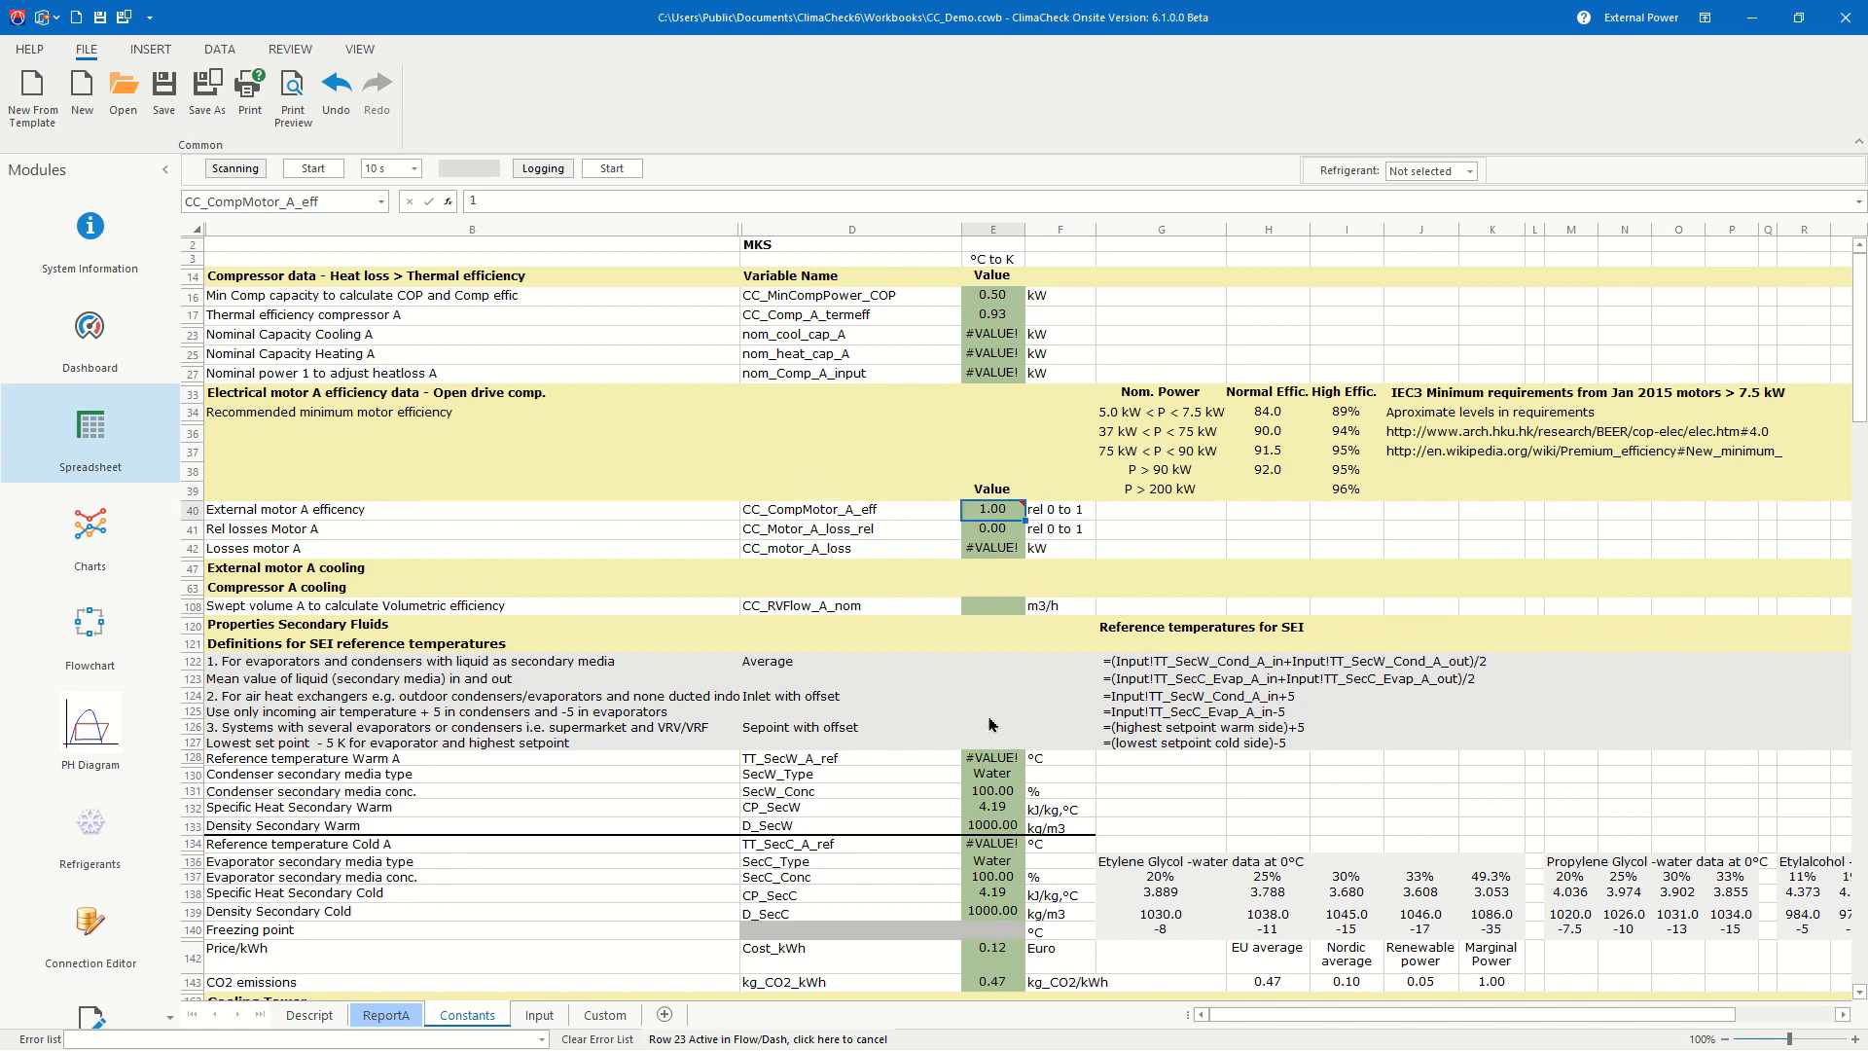
scroll(999, 696, "down", 2)
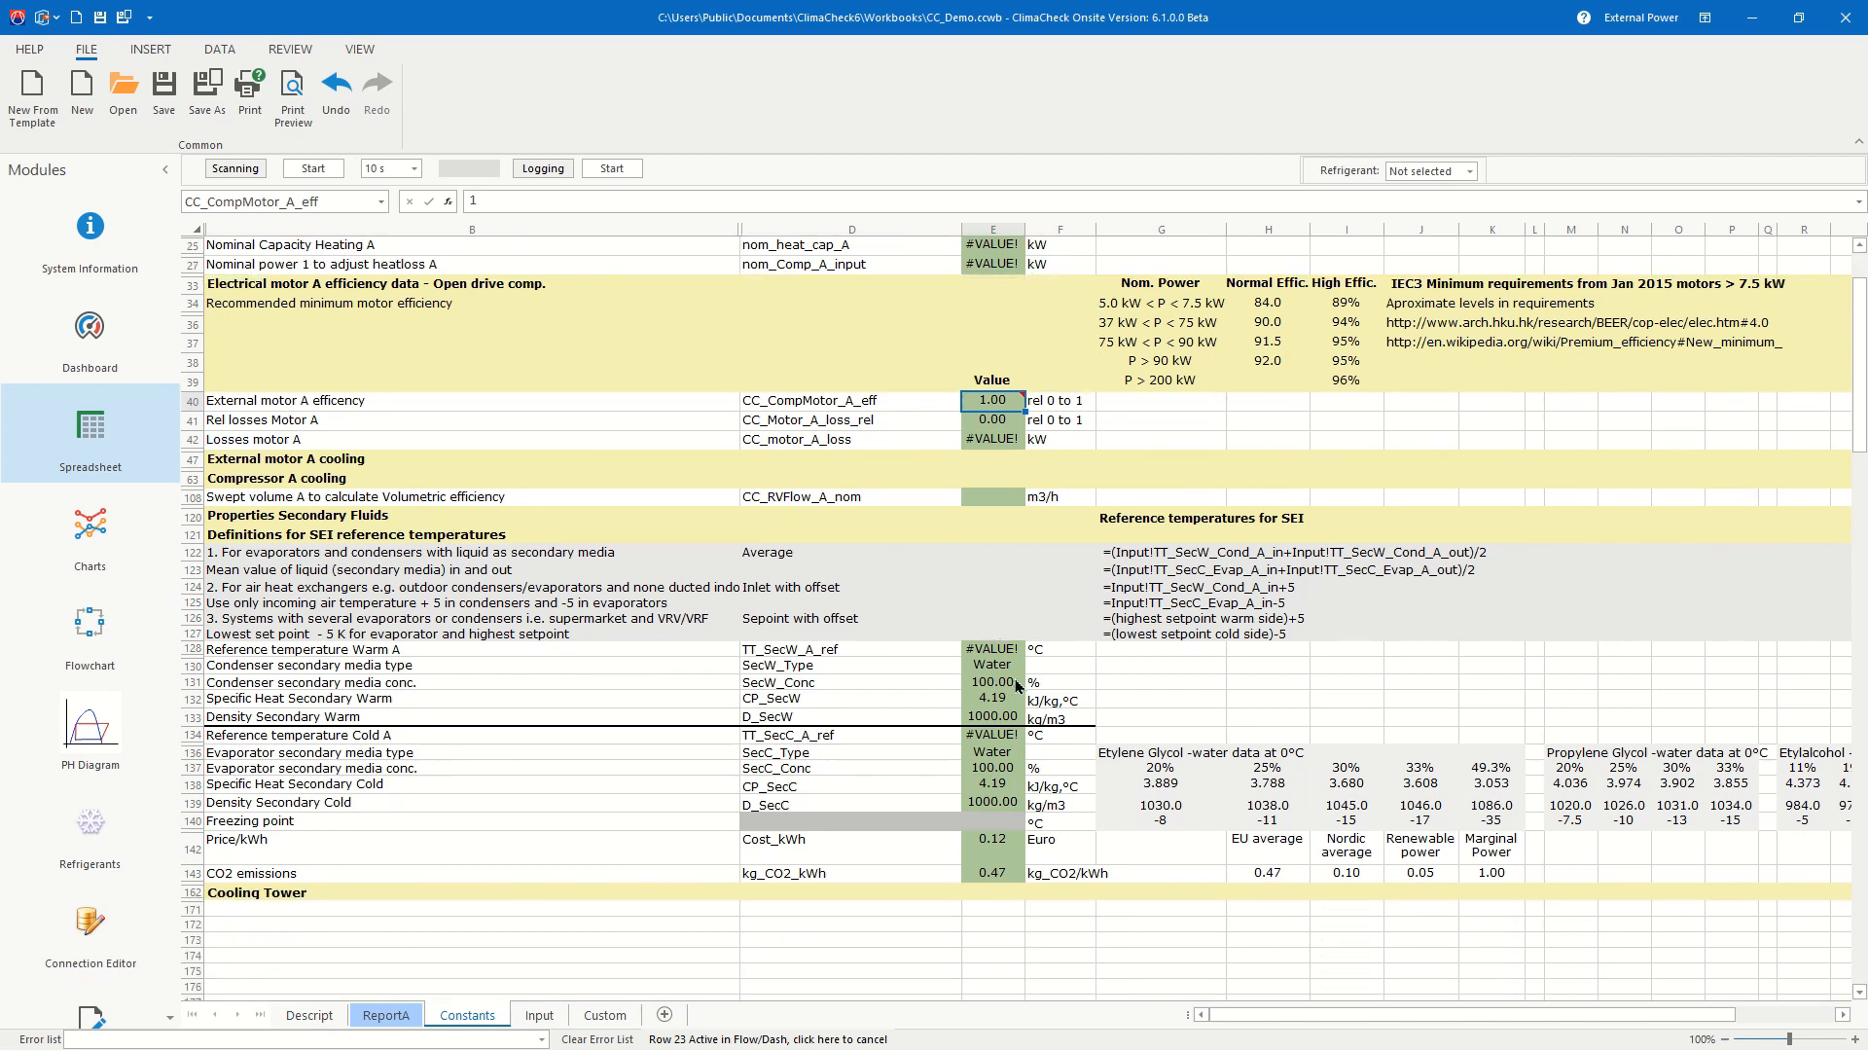
scroll(1017, 685, "down", 1)
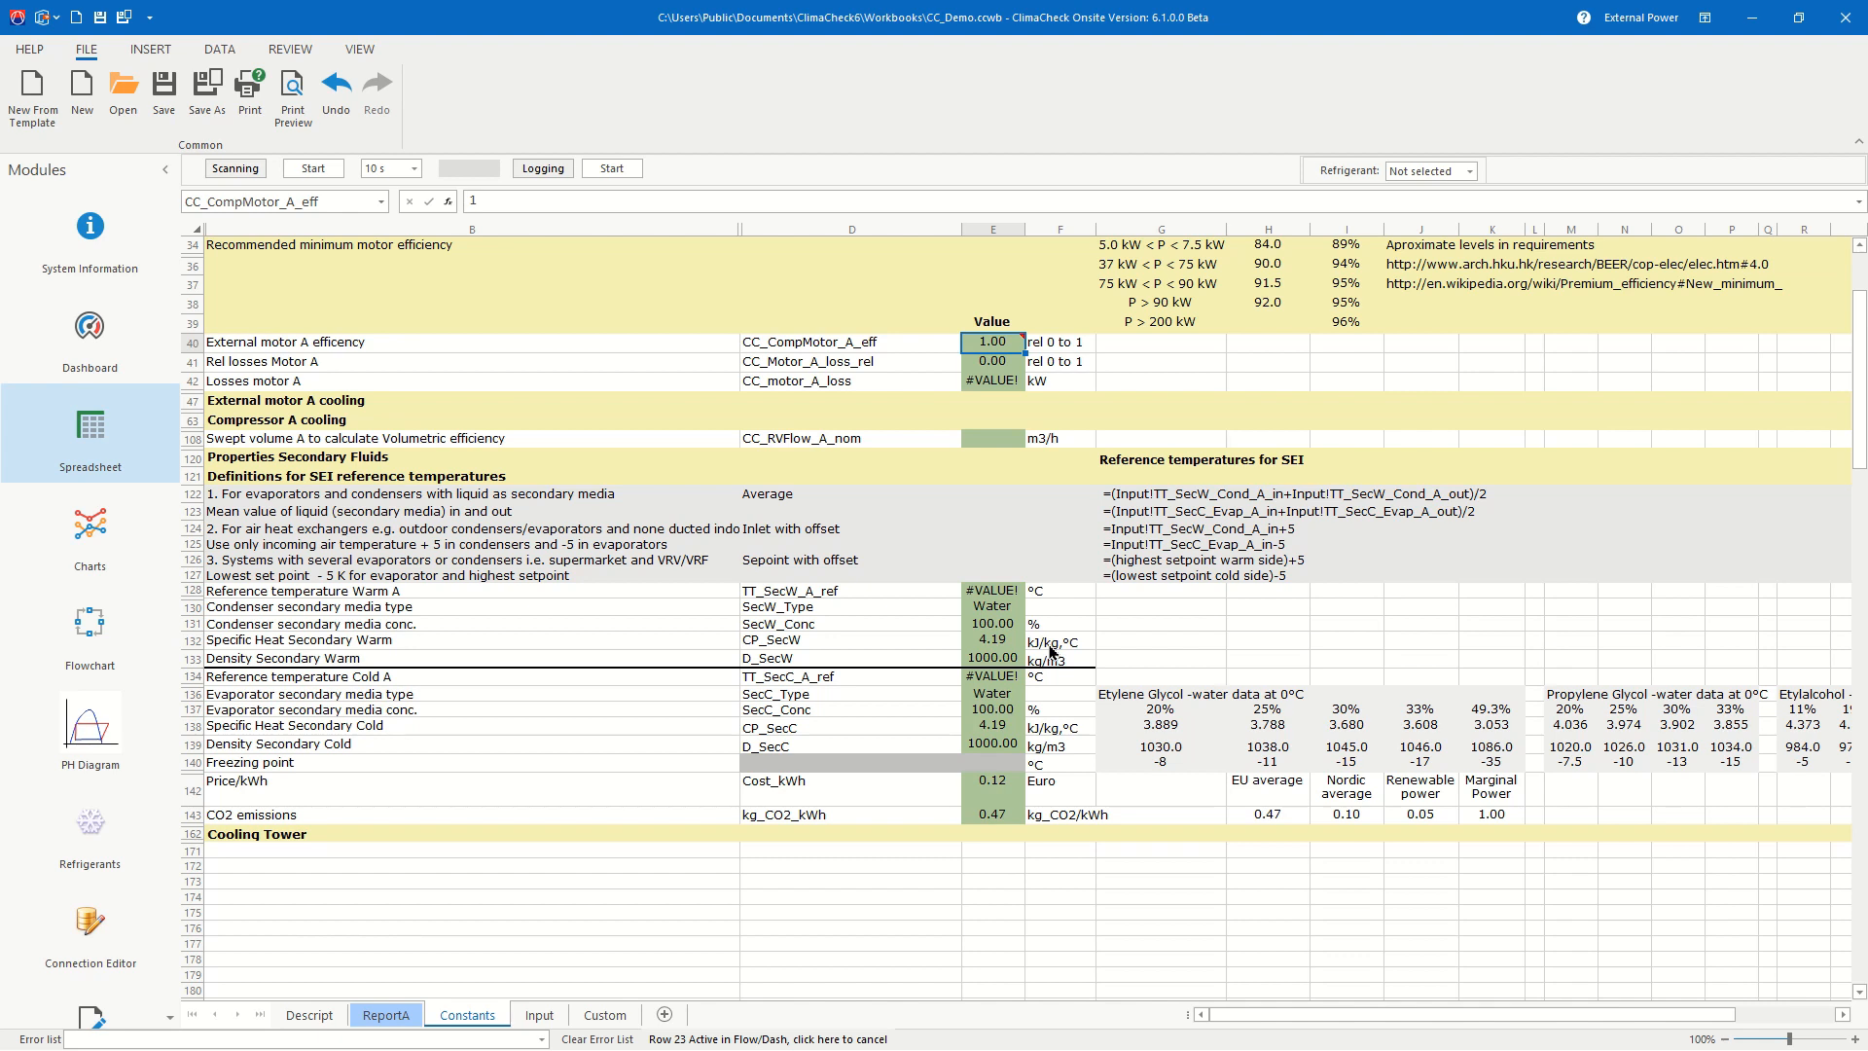
left_click(986, 642)
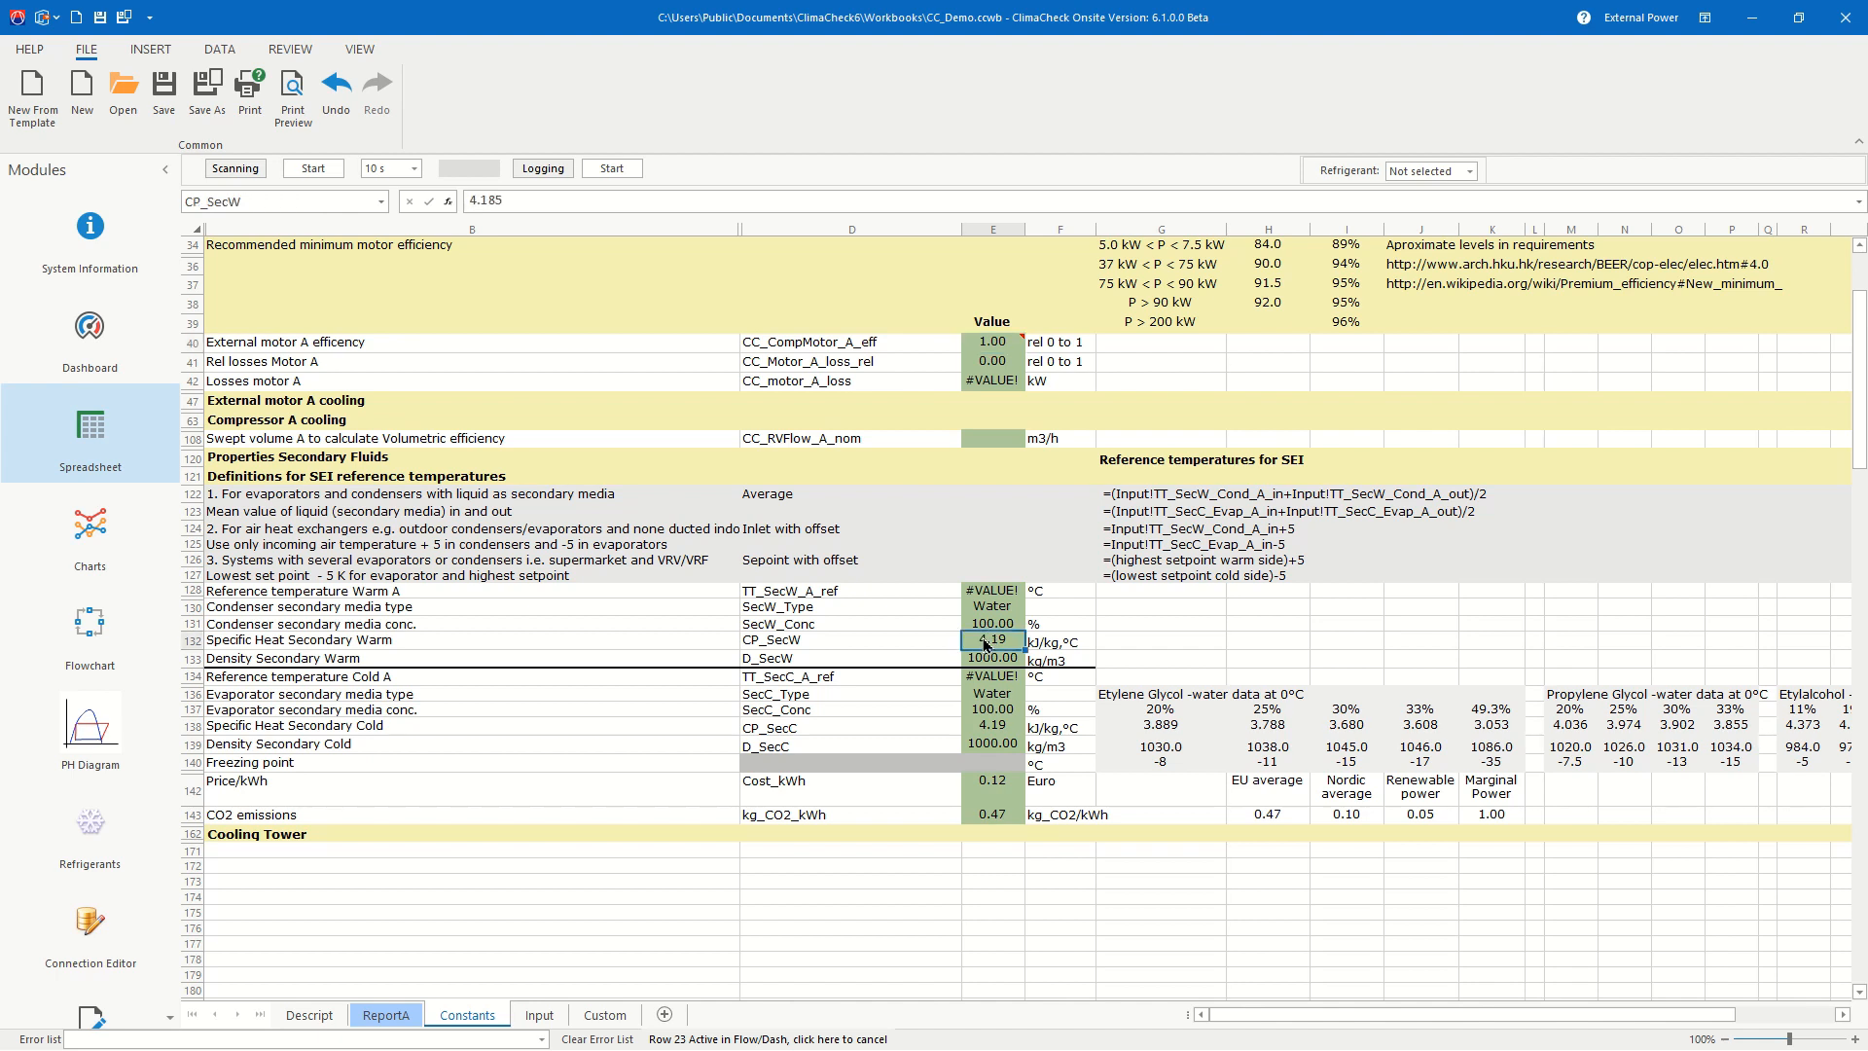
Step: Review the specific heat and density constants for the warm and cold secondary fluids in the Constants sheet
left_click(992, 659)
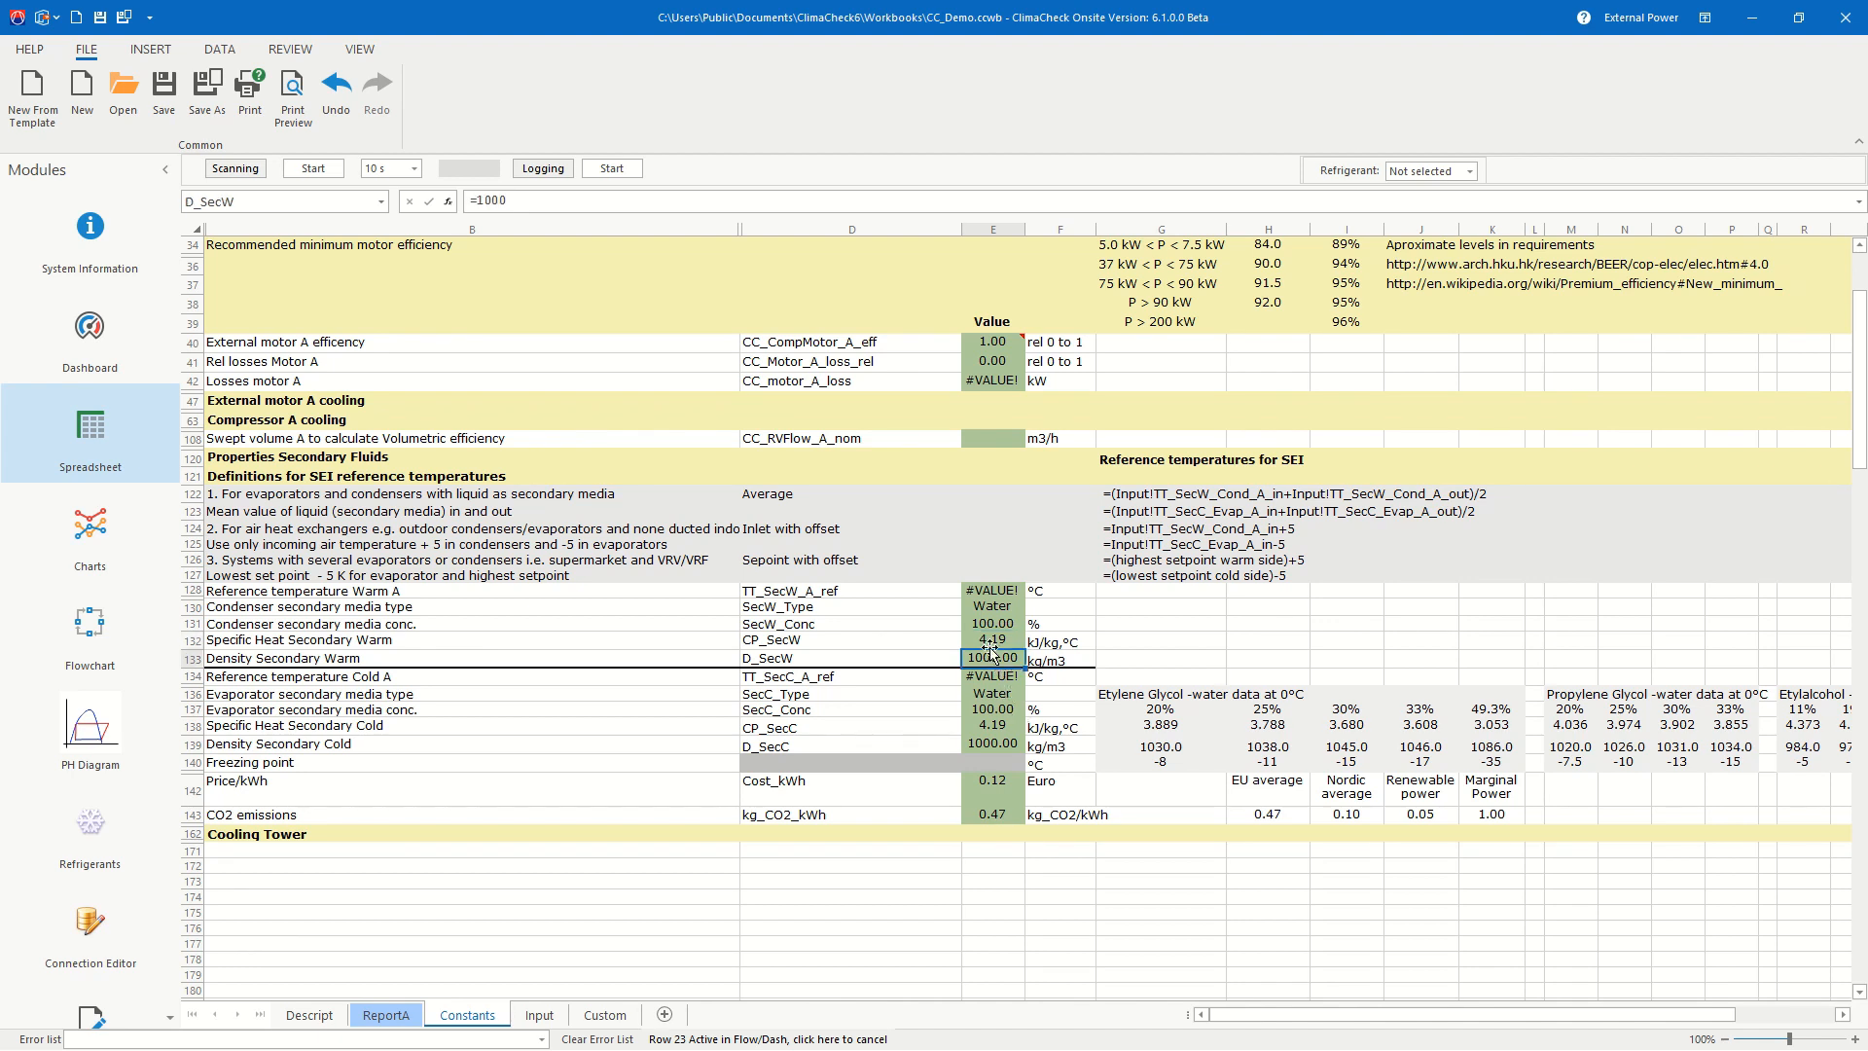
left_click_drag(992, 640, 994, 659)
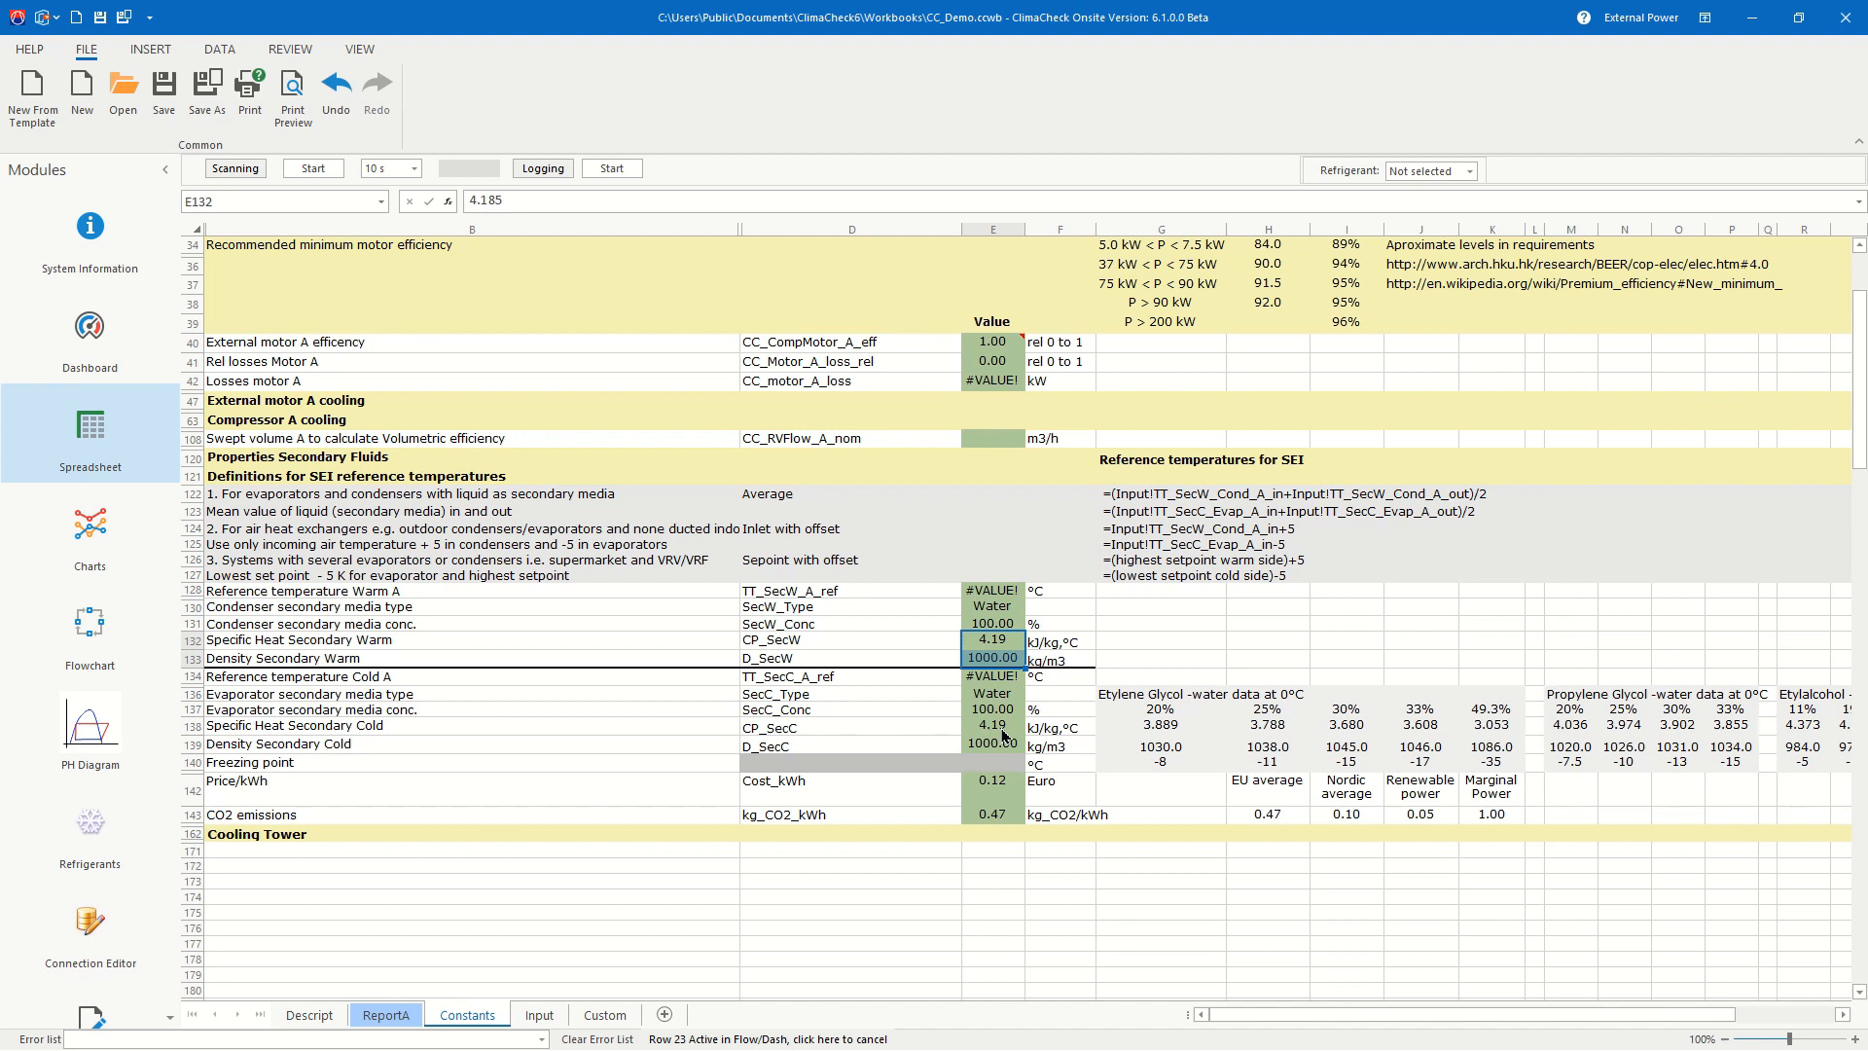
left_click_drag(988, 730, 976, 750)
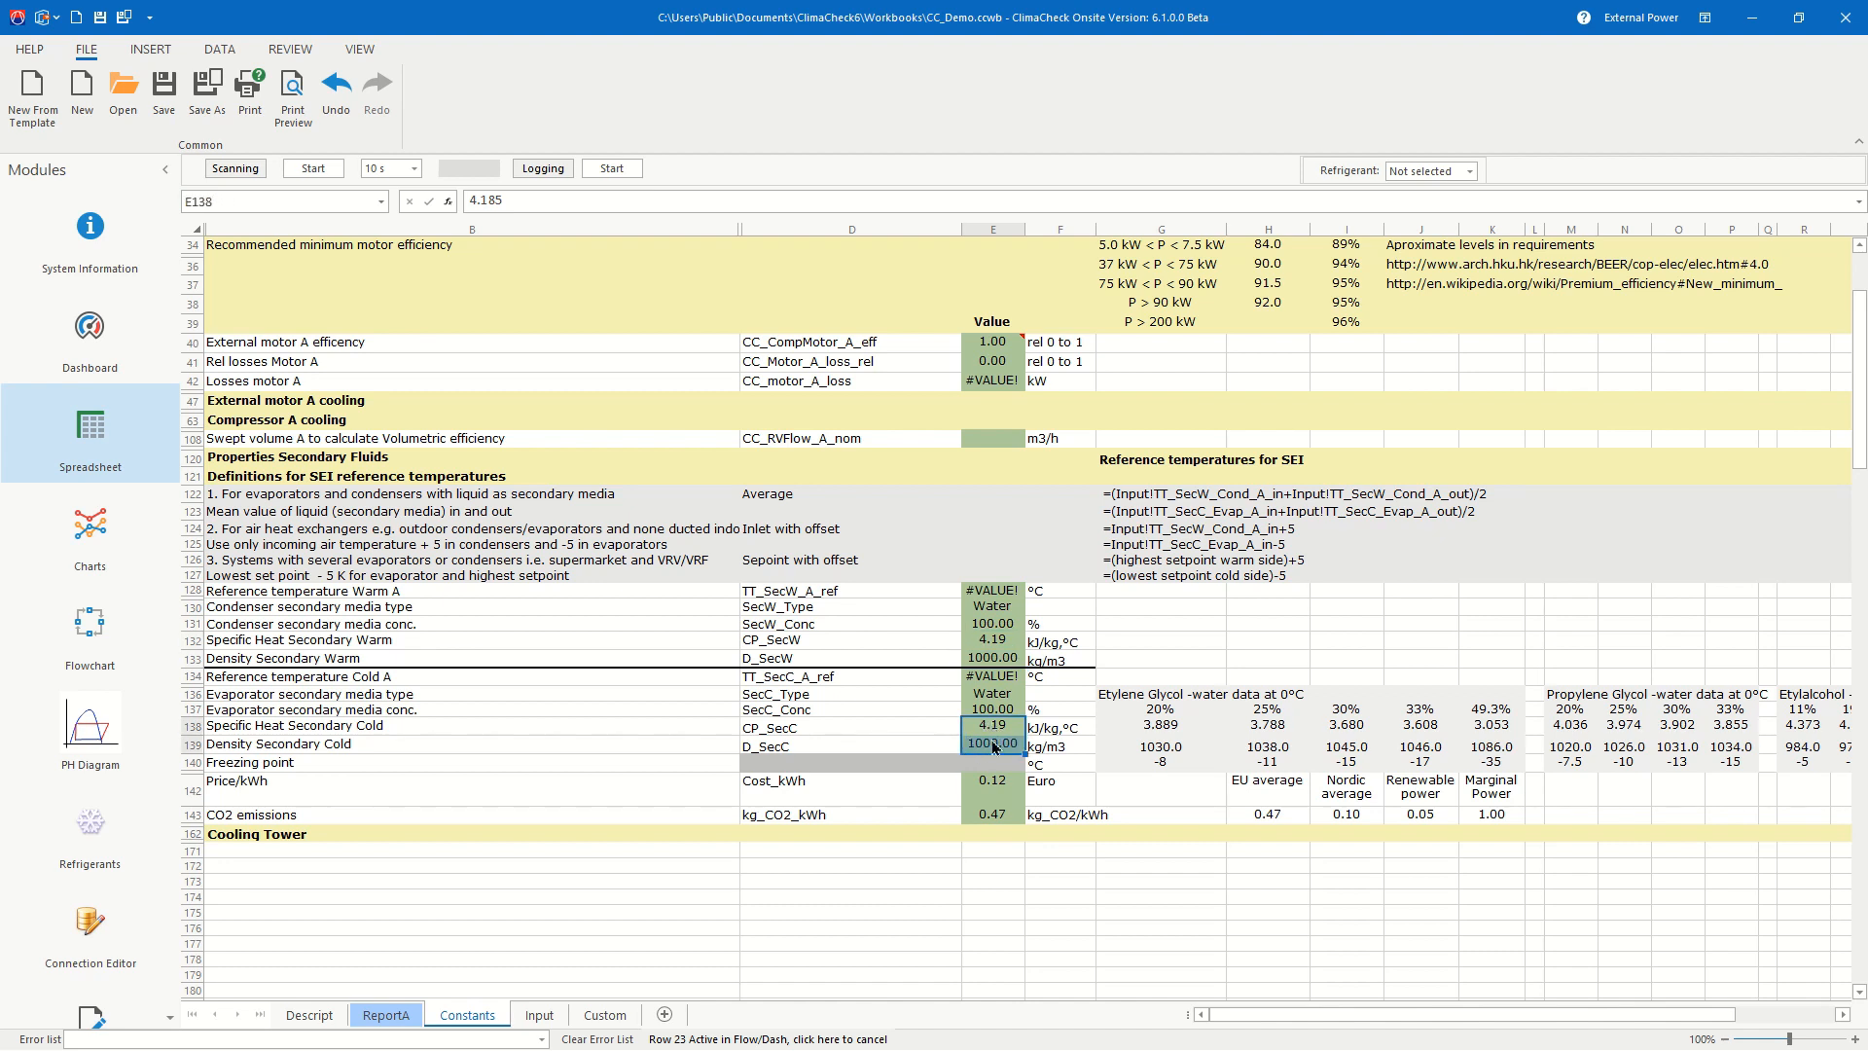
scroll(1000, 732, "down", 1)
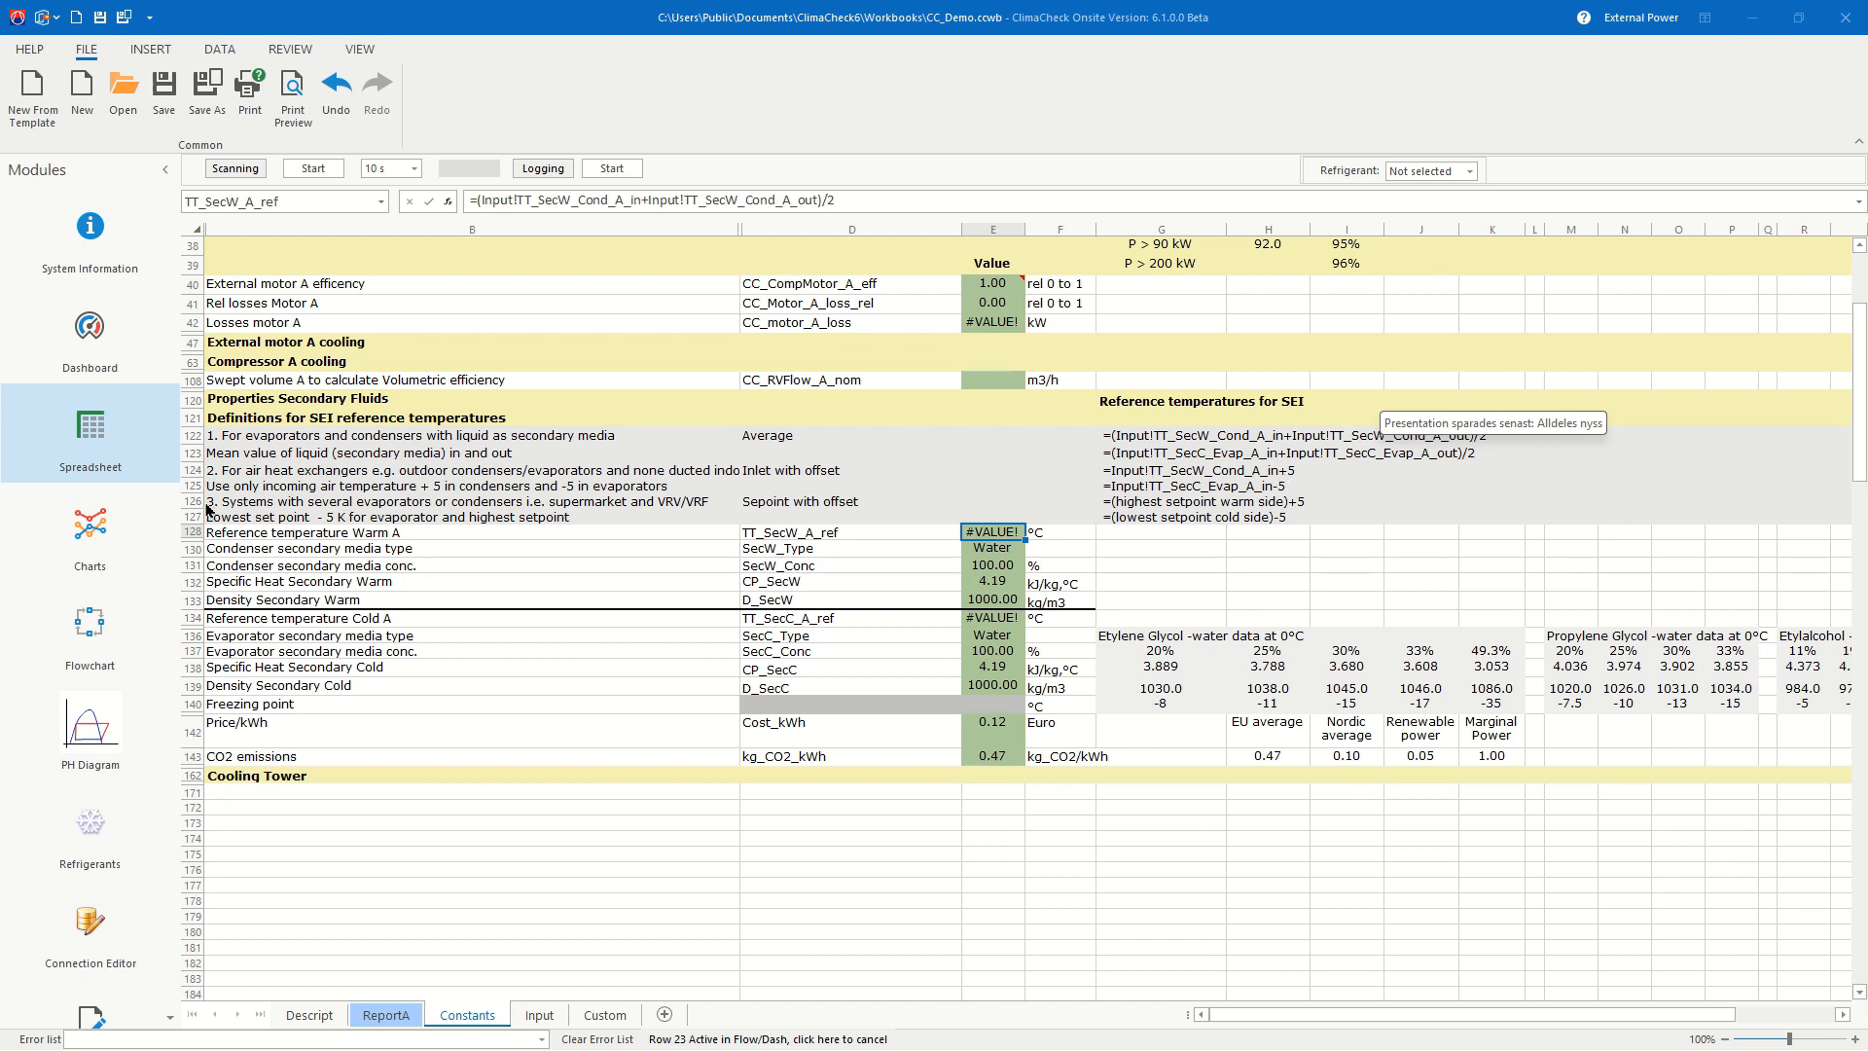
Step: Open the template instructions file CC6TManEn_Circ_1_Comp_1_800301_2023-03-30.pdf
scroll(116, 535, "down", 2)
scroll(117, 544, "down", 1)
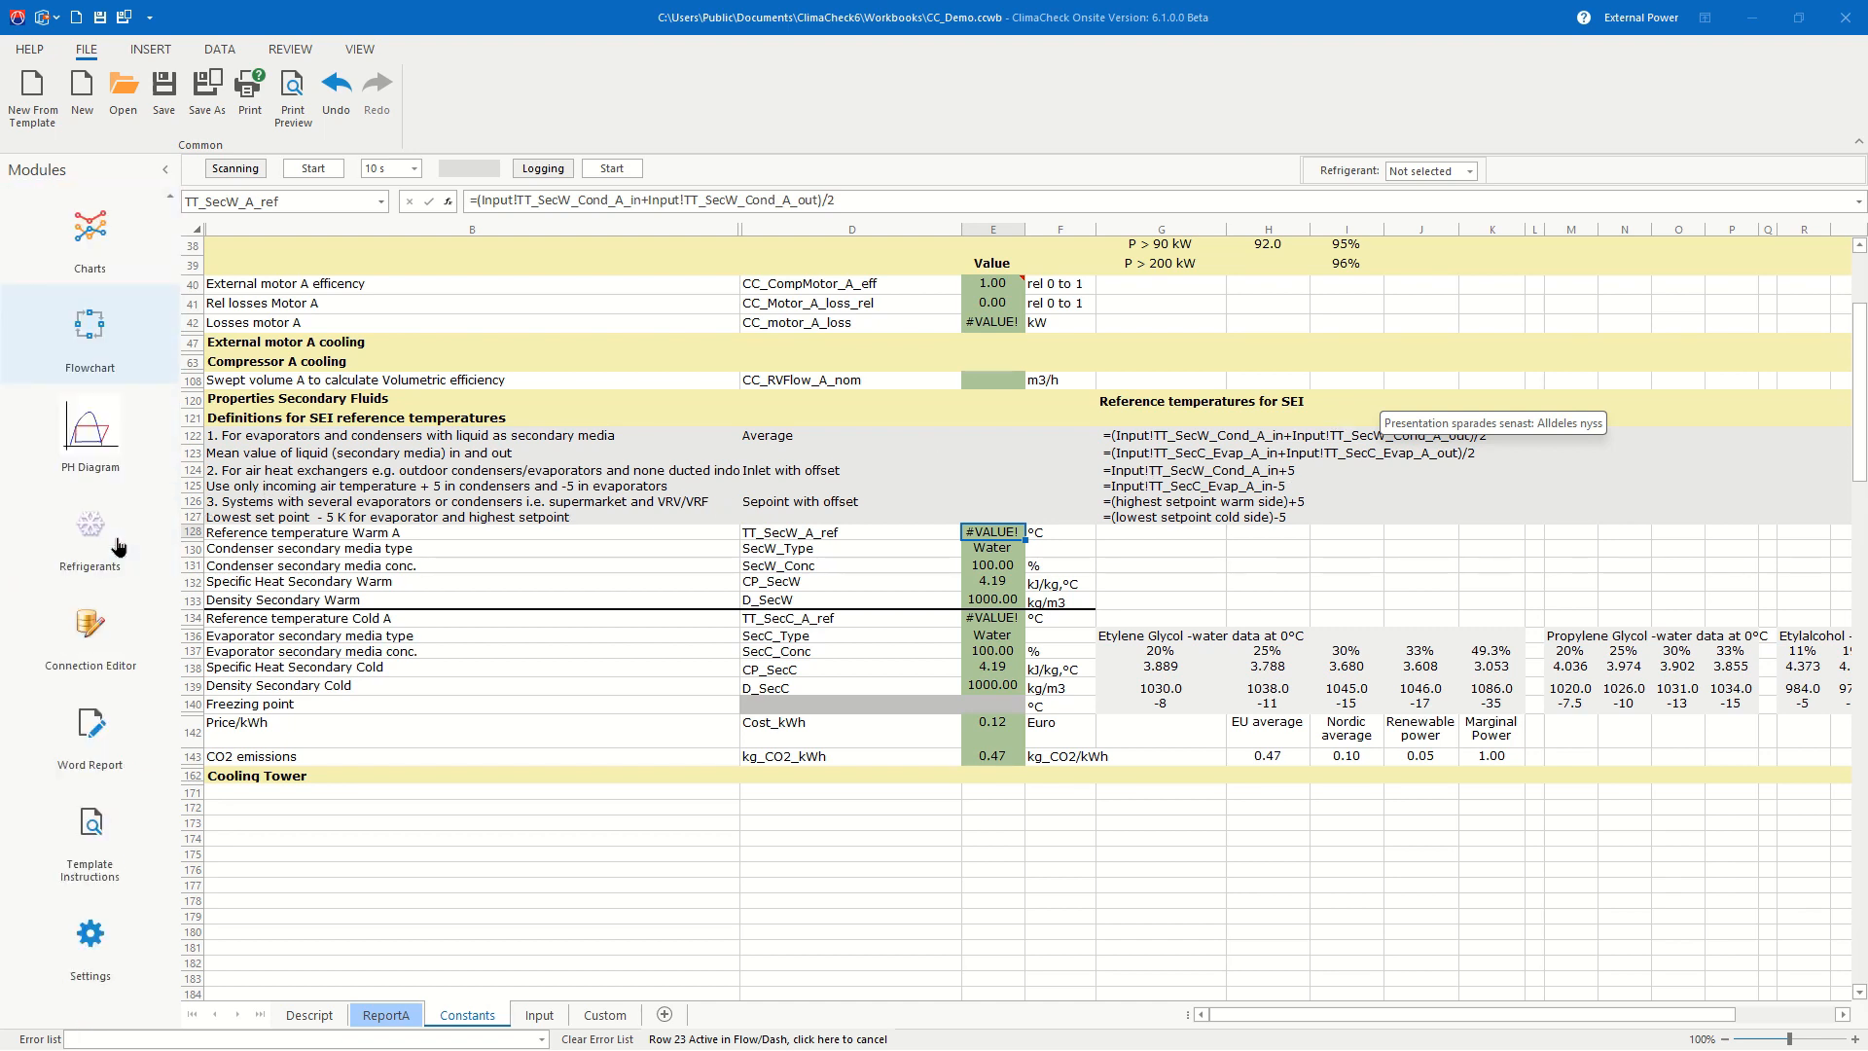
left_click(91, 837)
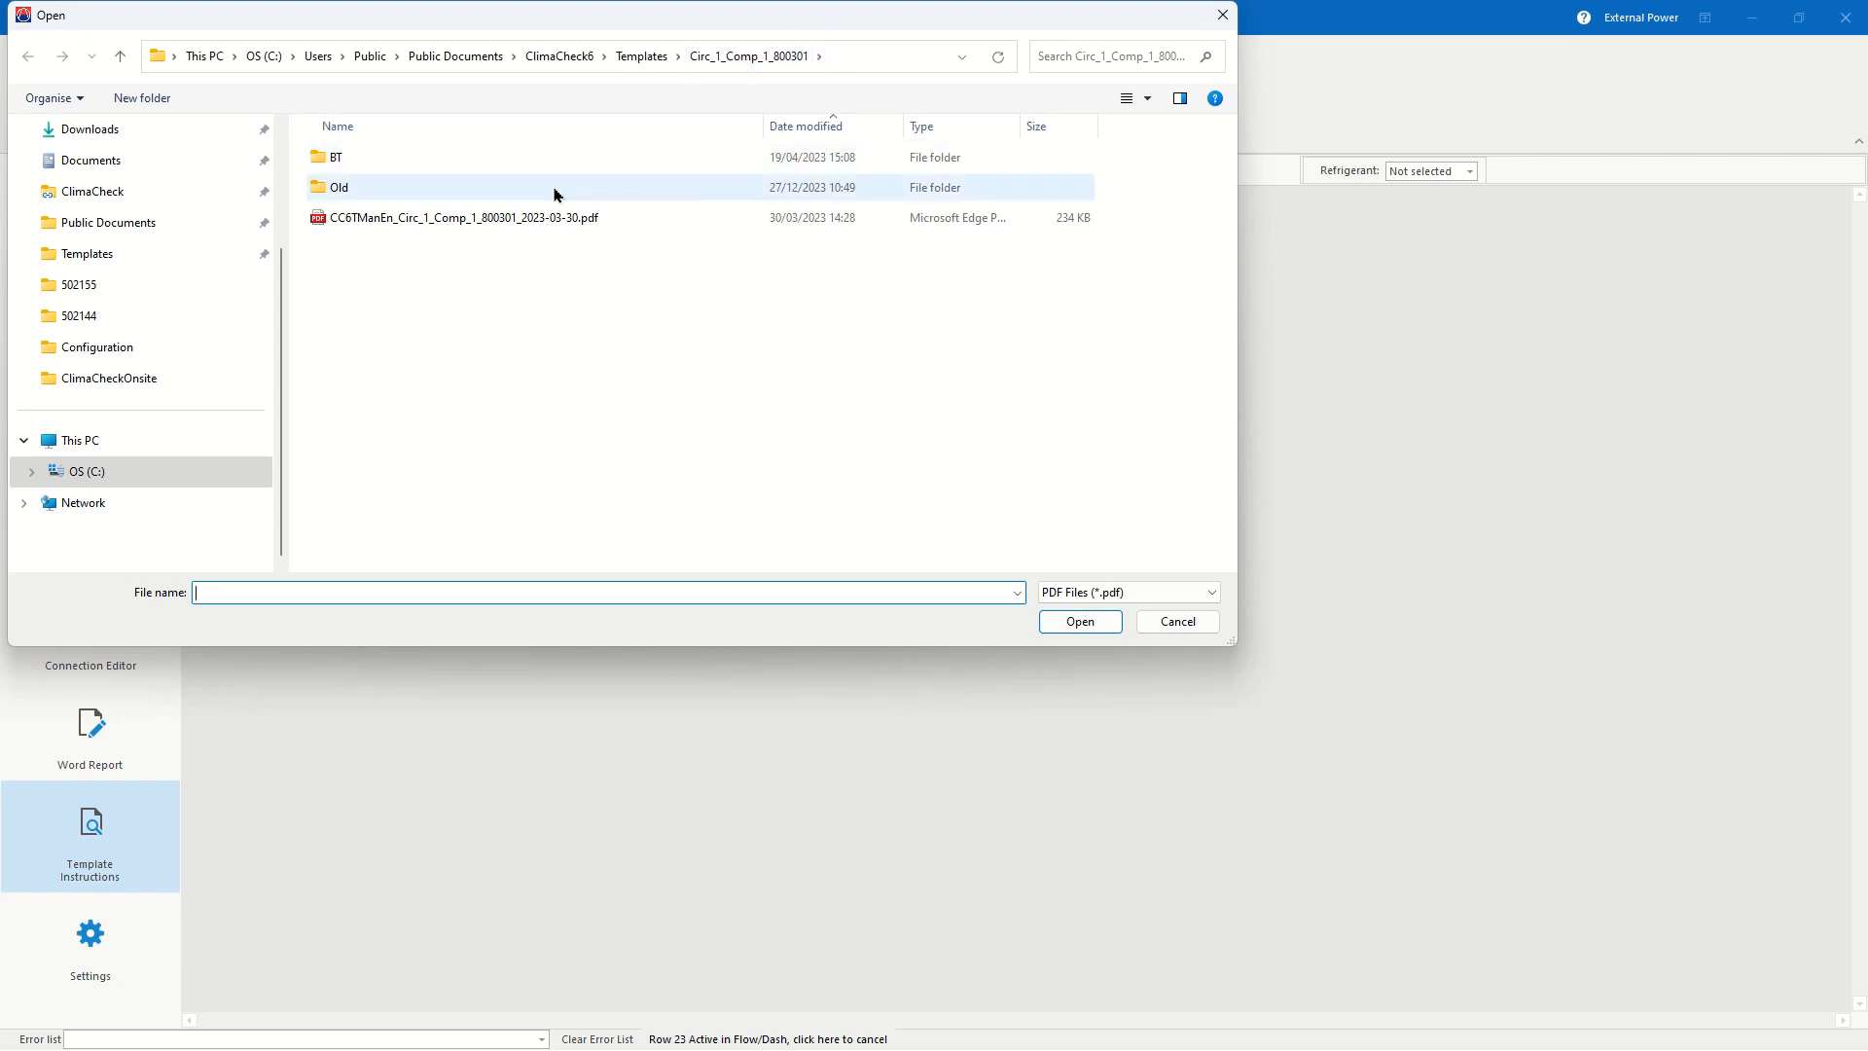
left_click(450, 226)
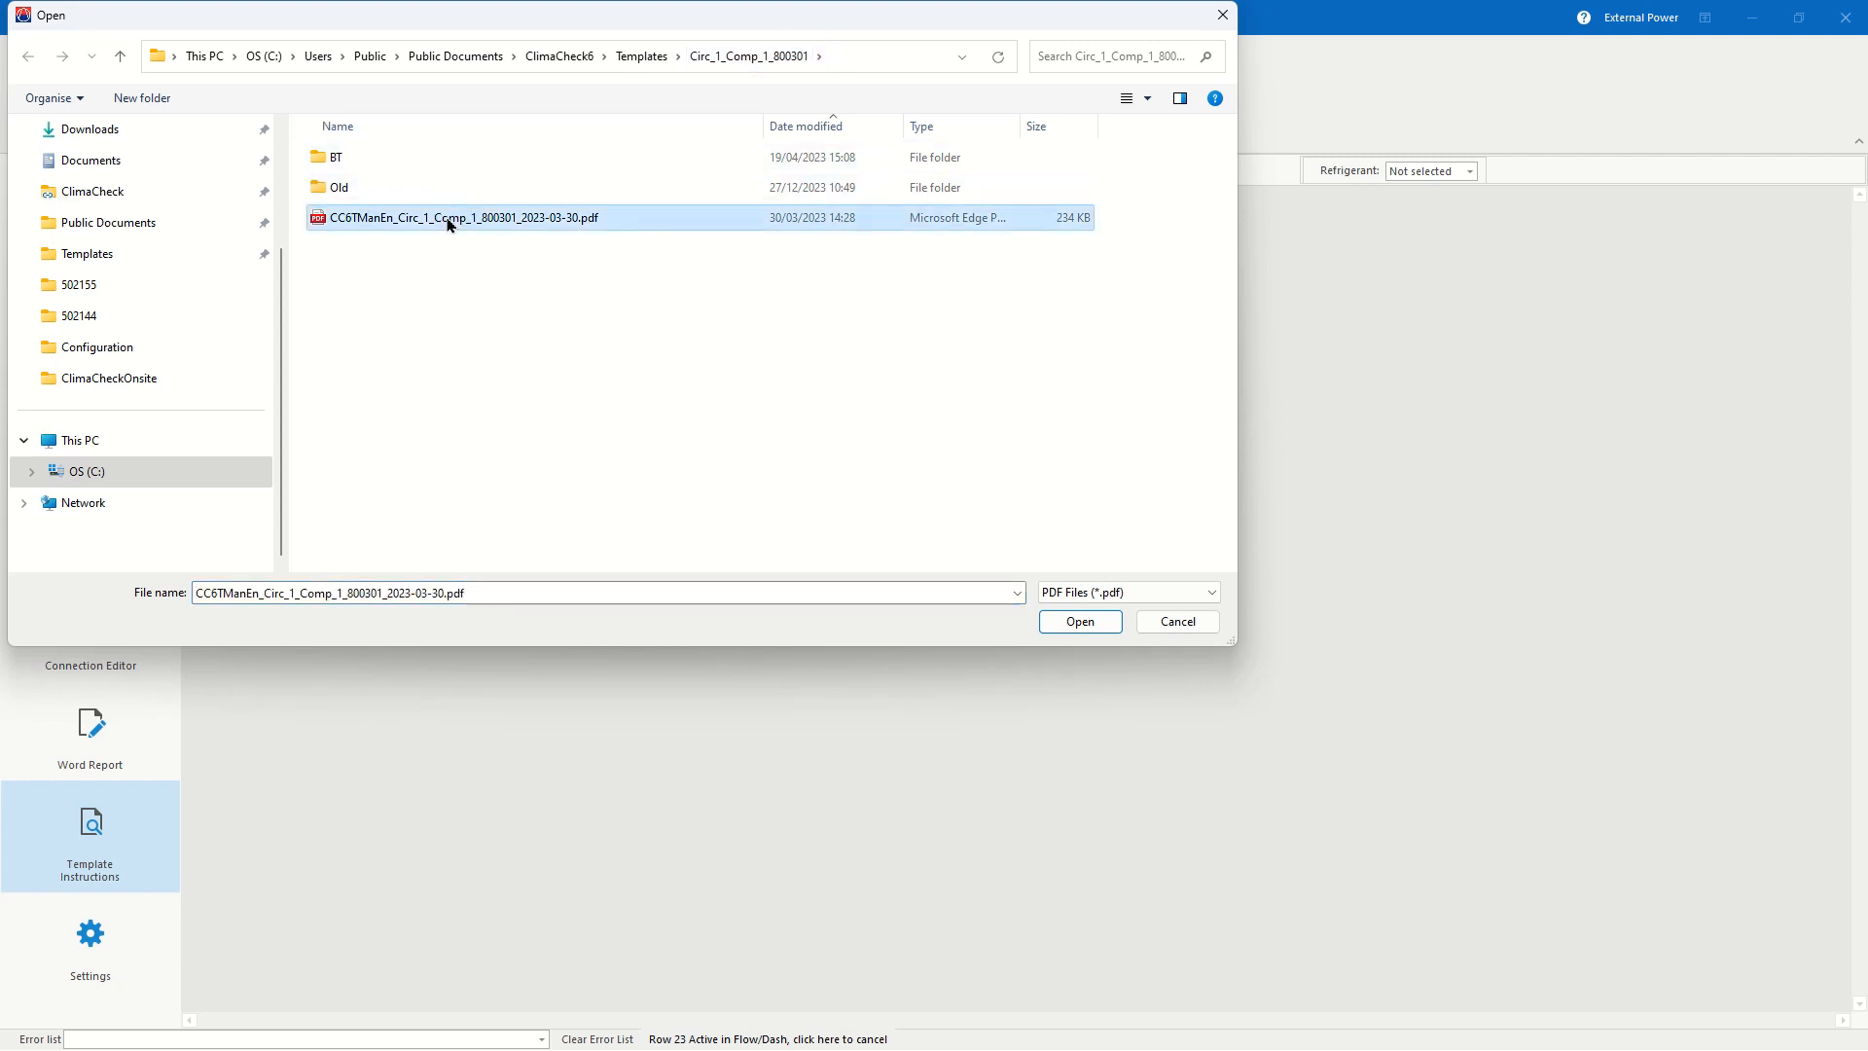
double_click(450, 225)
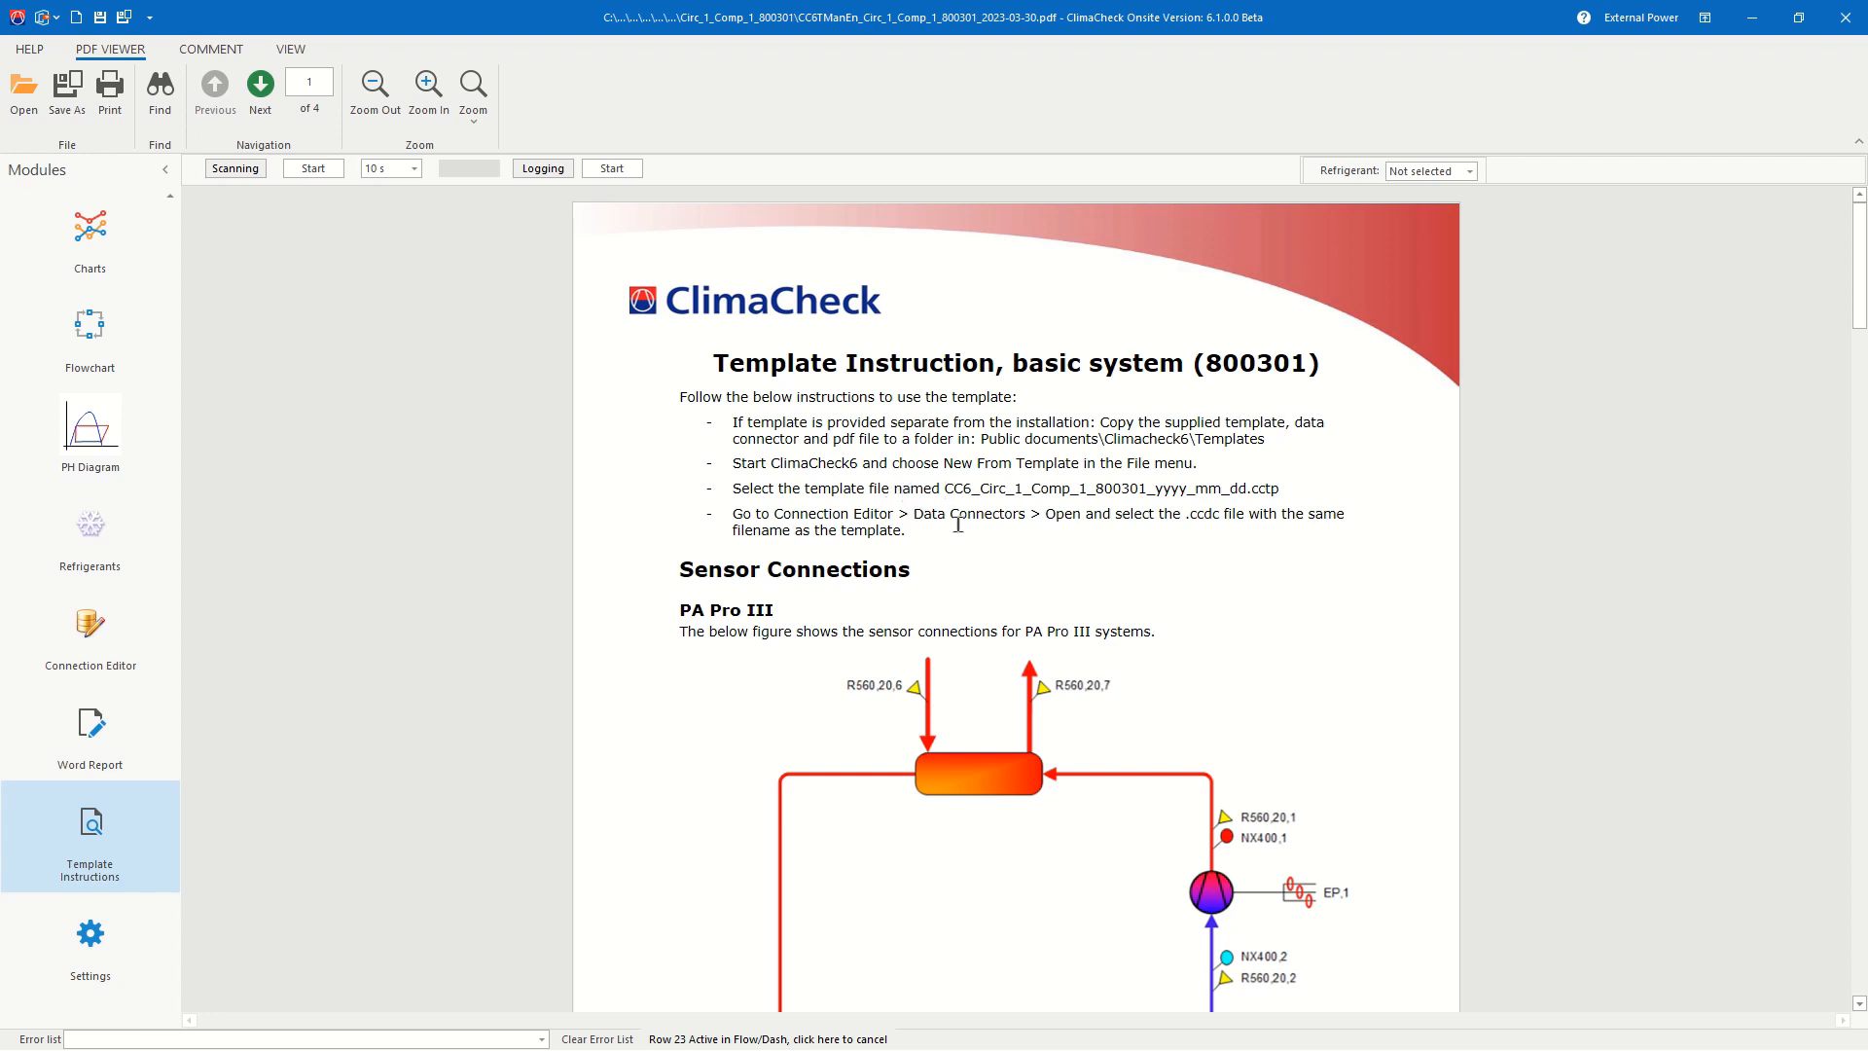
Step: Read through the template instructions and sensor connection diagrams up to the Variable Connections table
scroll(982, 500, "down", 2)
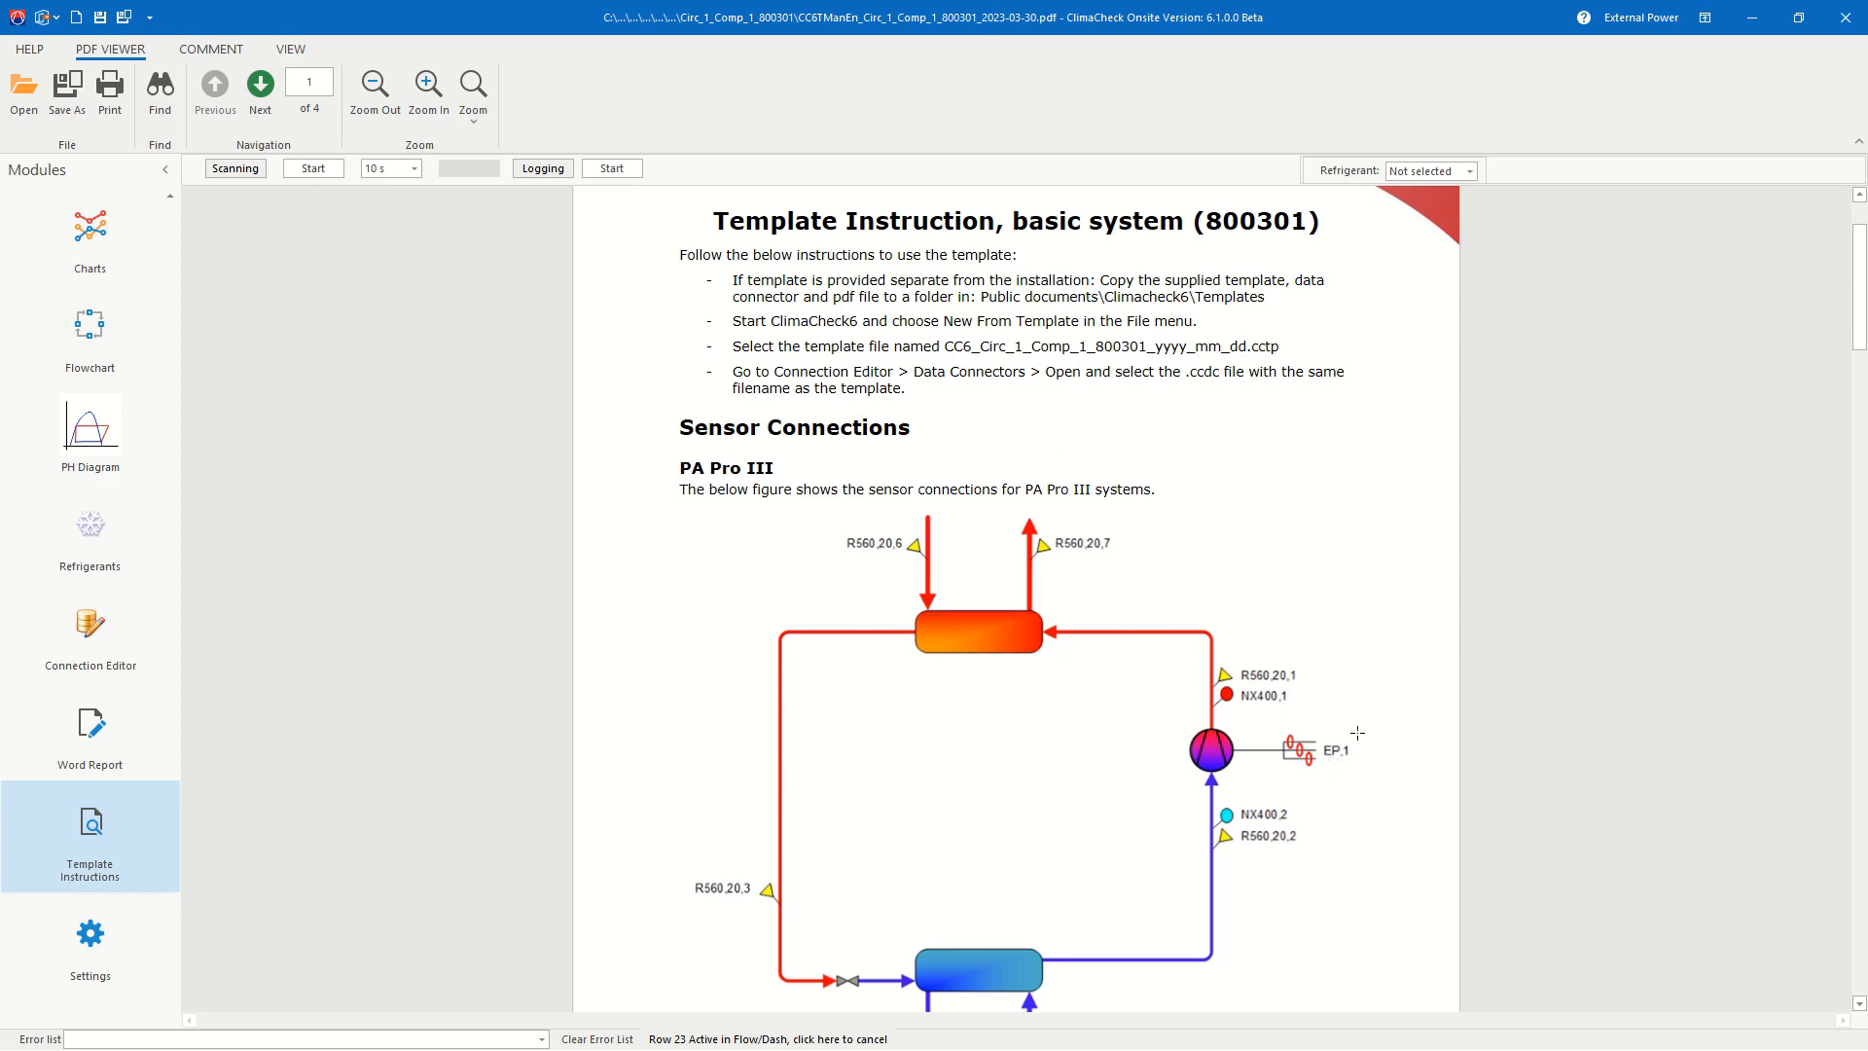
scroll(792, 510, "down", 12)
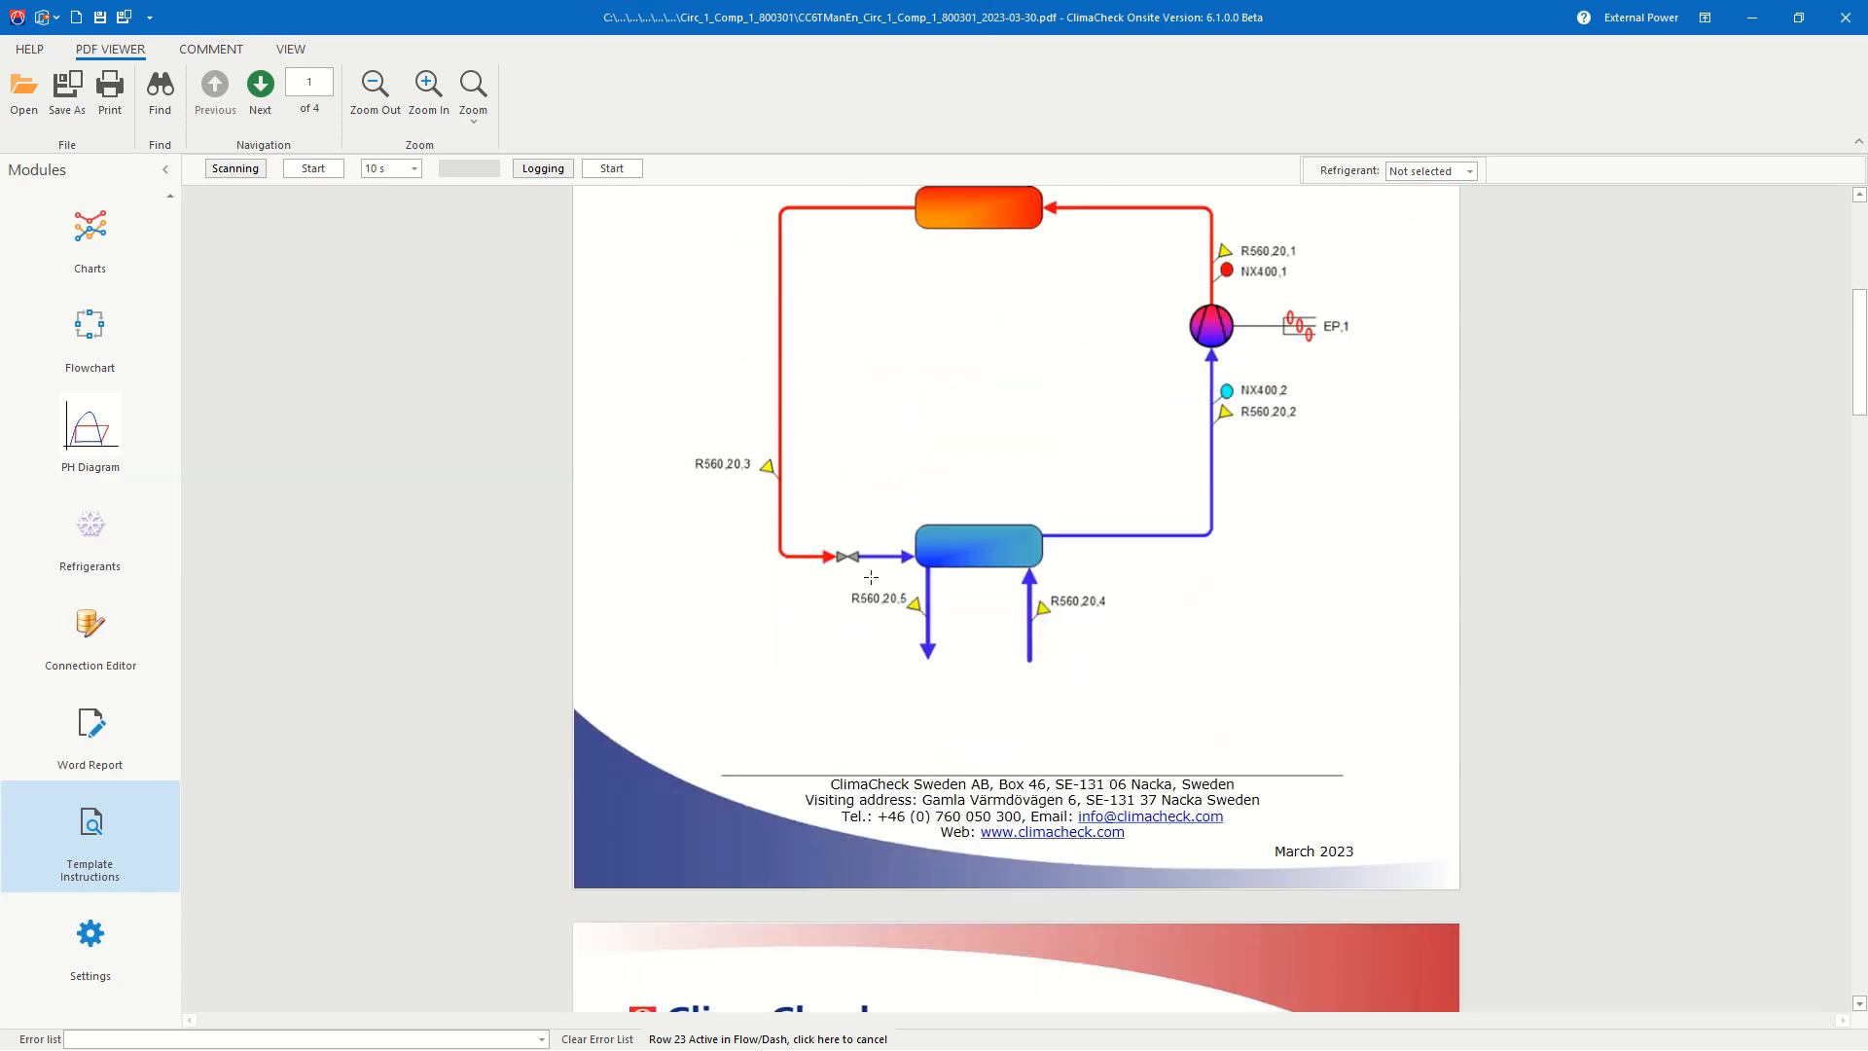
scroll(887, 587, "down", 20)
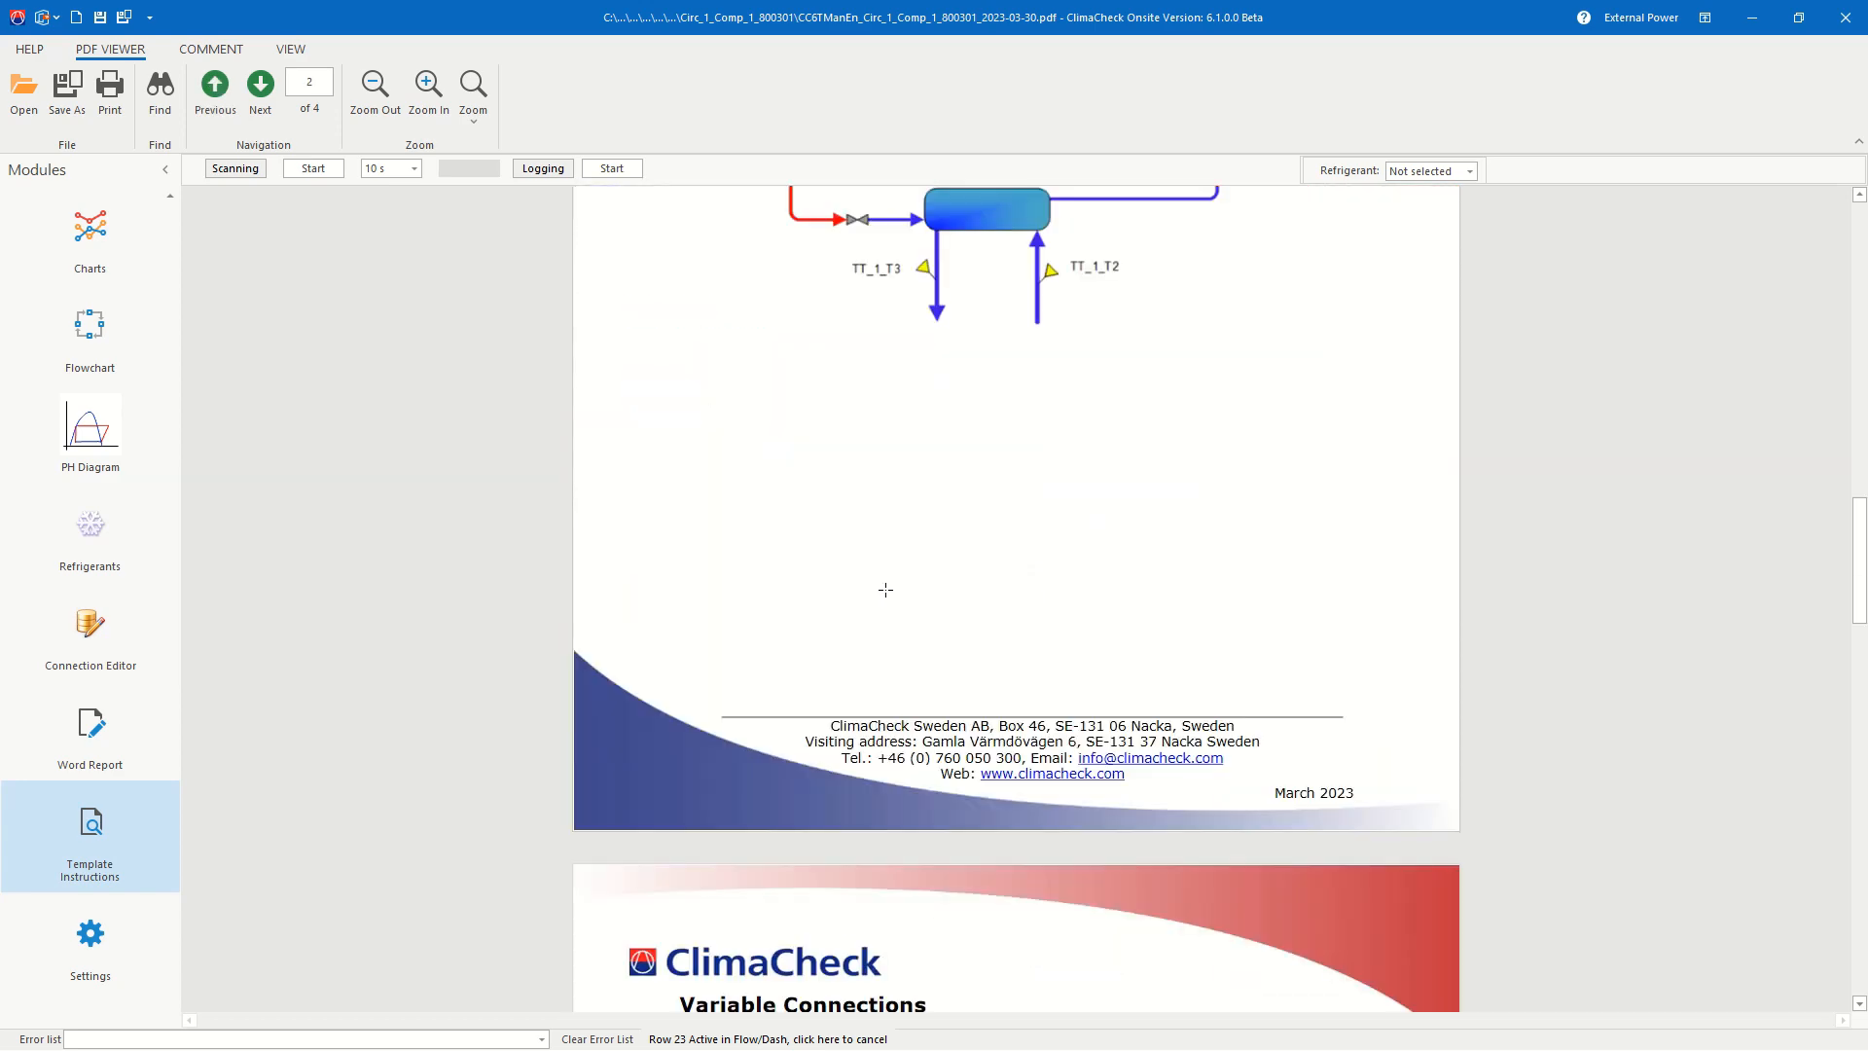
scroll(885, 579, "down", 1)
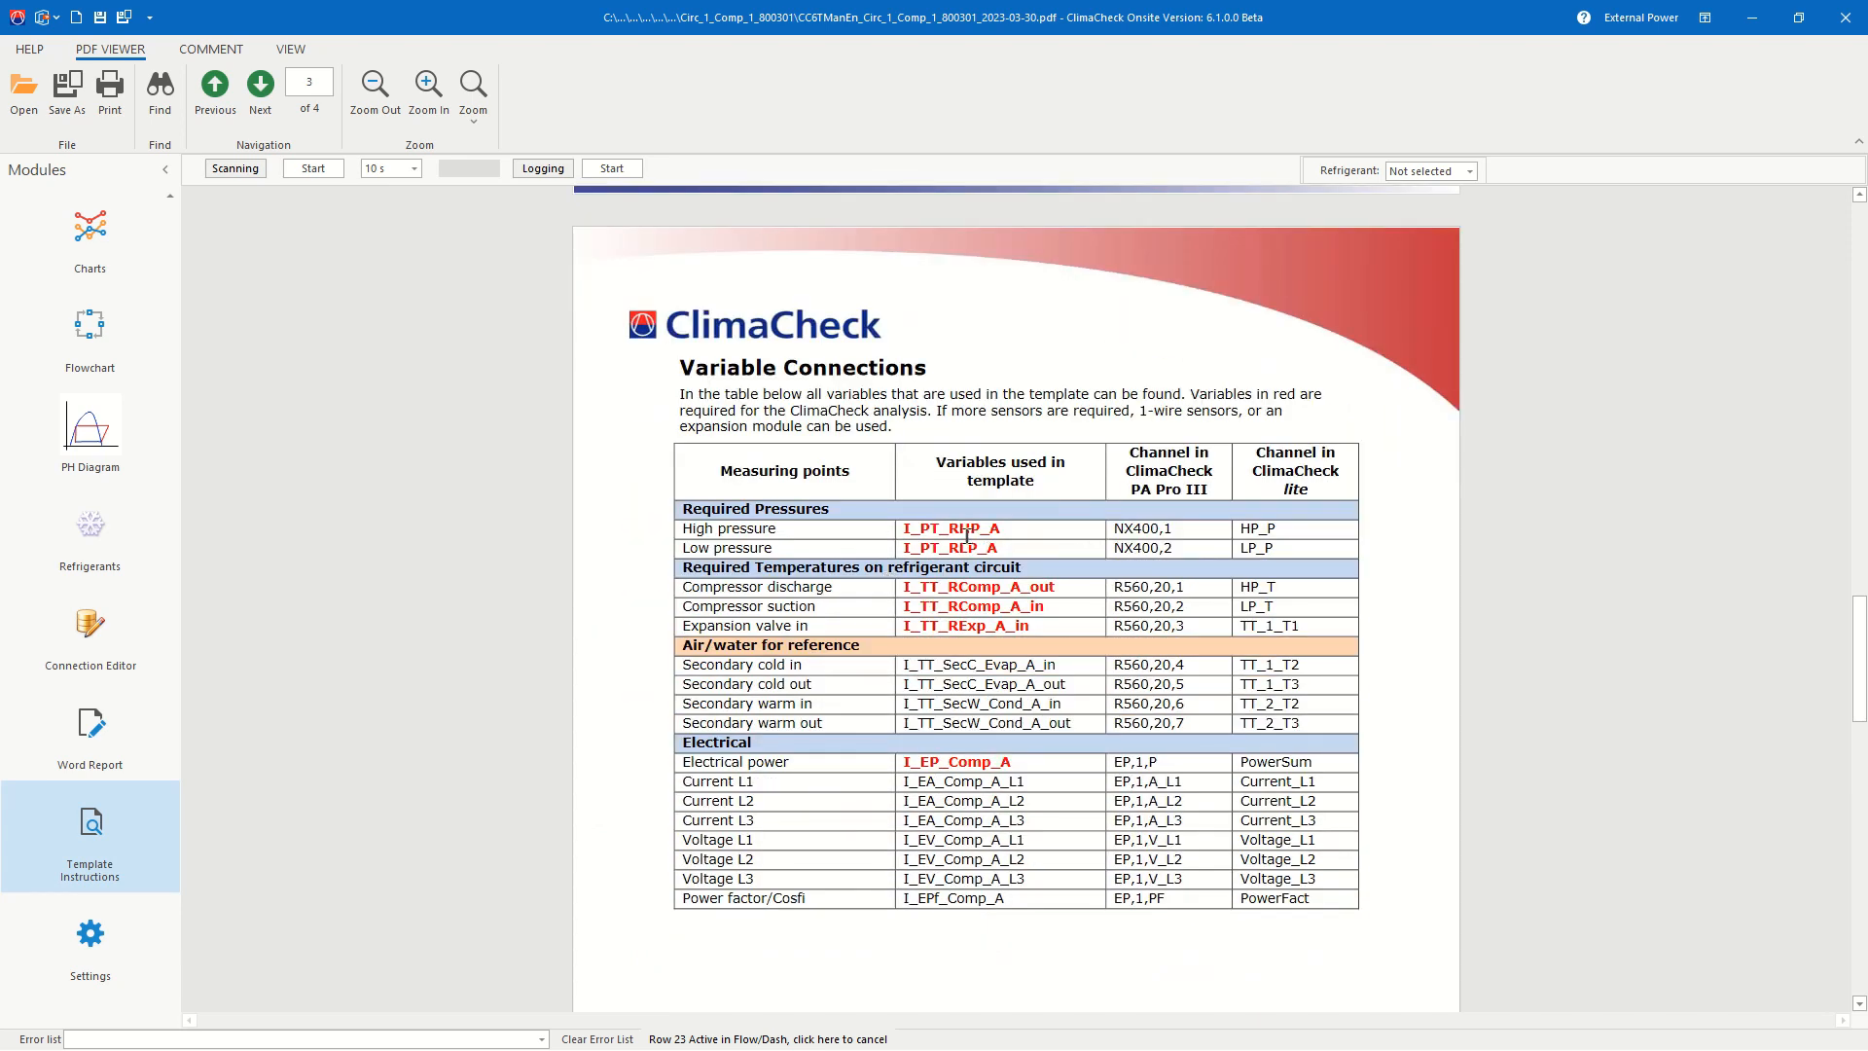
Step: Examine the Variable Connections table for the channels of I_PT_RHP_A, I_PT_RLP_A and the other template variables
left_click(1141, 528)
left_click_drag(1008, 530, 929, 524)
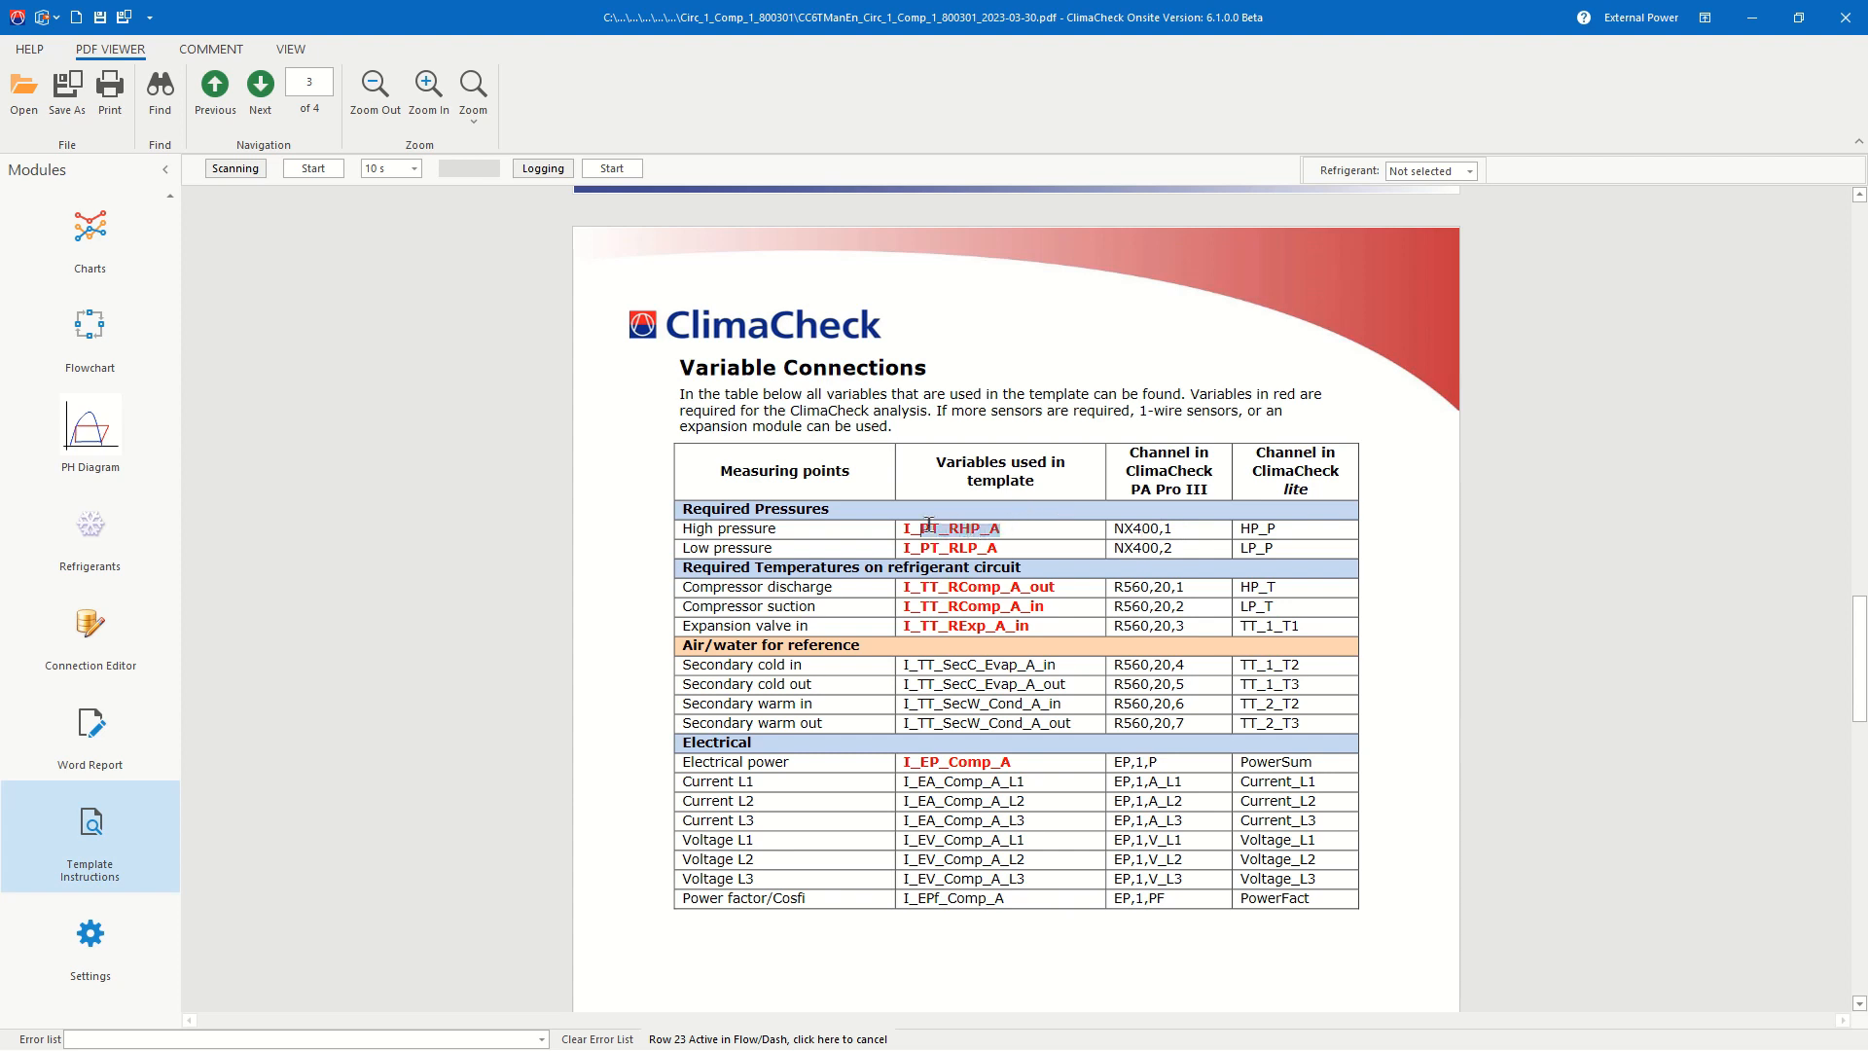
left_click(1171, 545)
left_click_drag(990, 551, 932, 546)
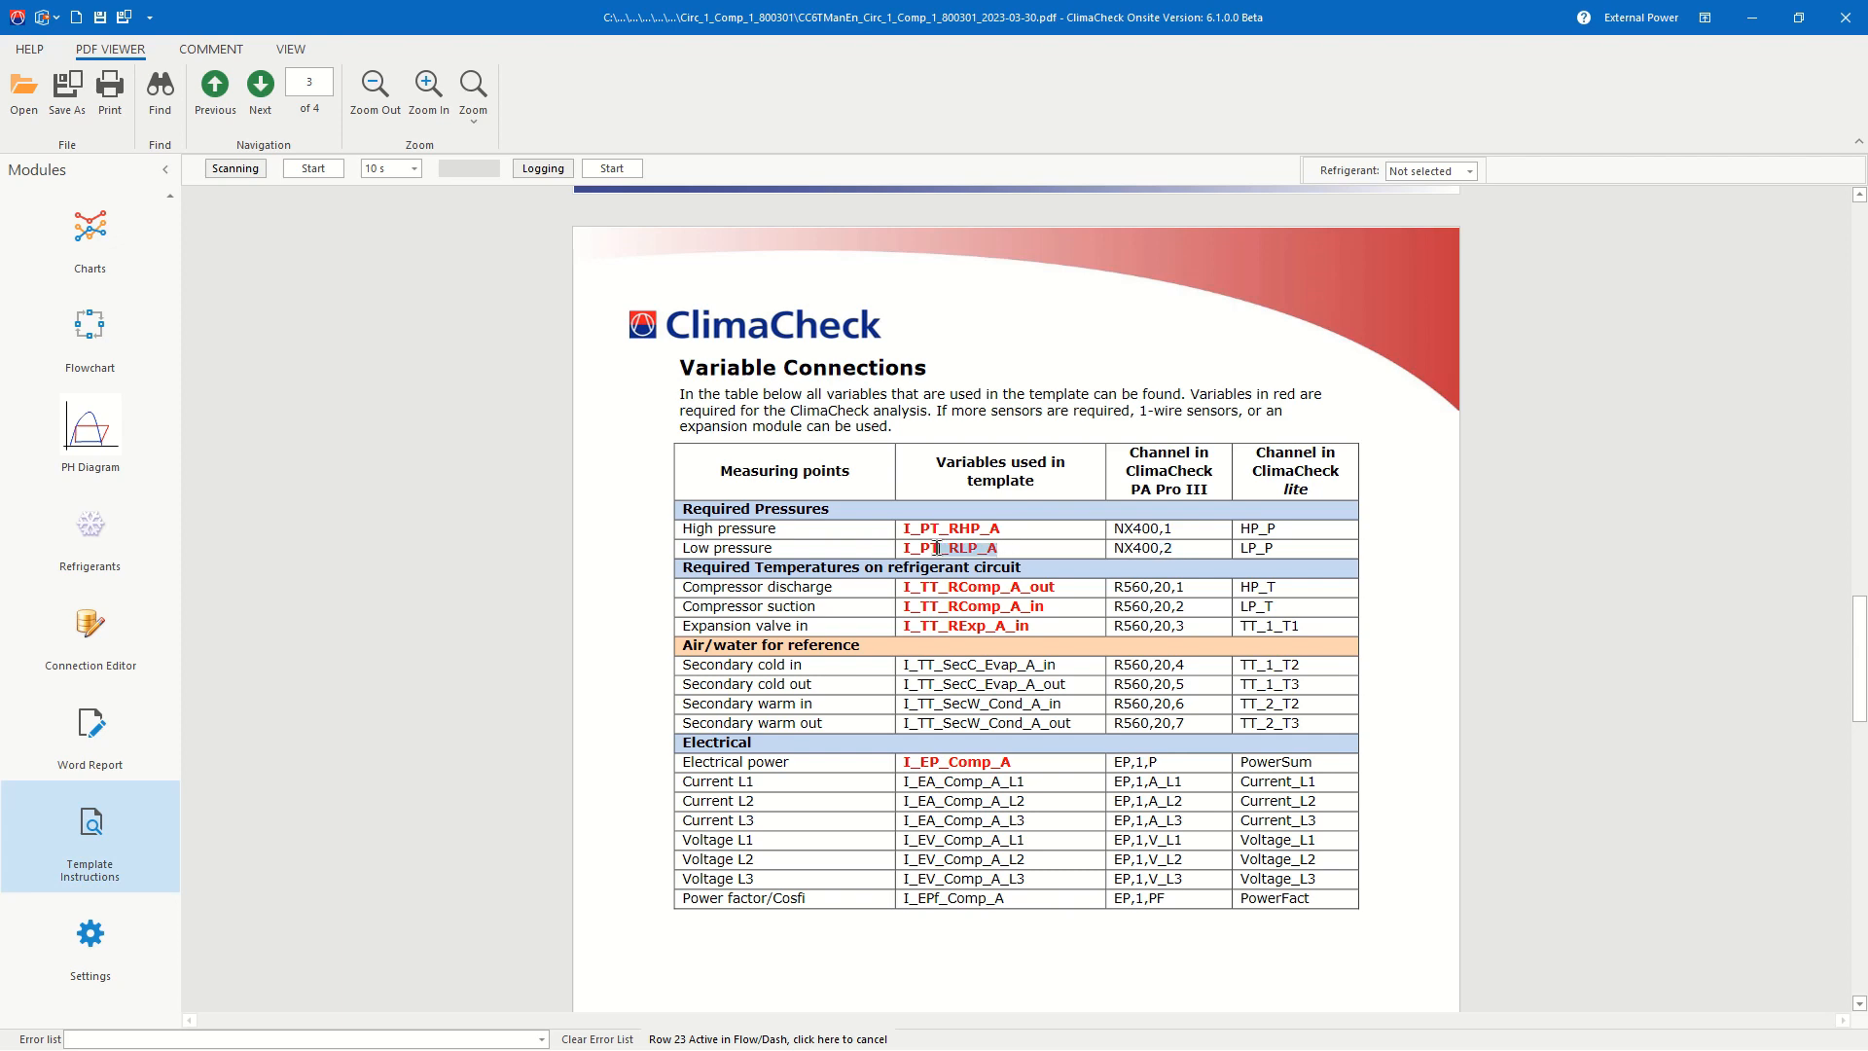
left_click(813, 545)
scroll(1091, 672, "down", 3)
scroll(1092, 672, "down", 1)
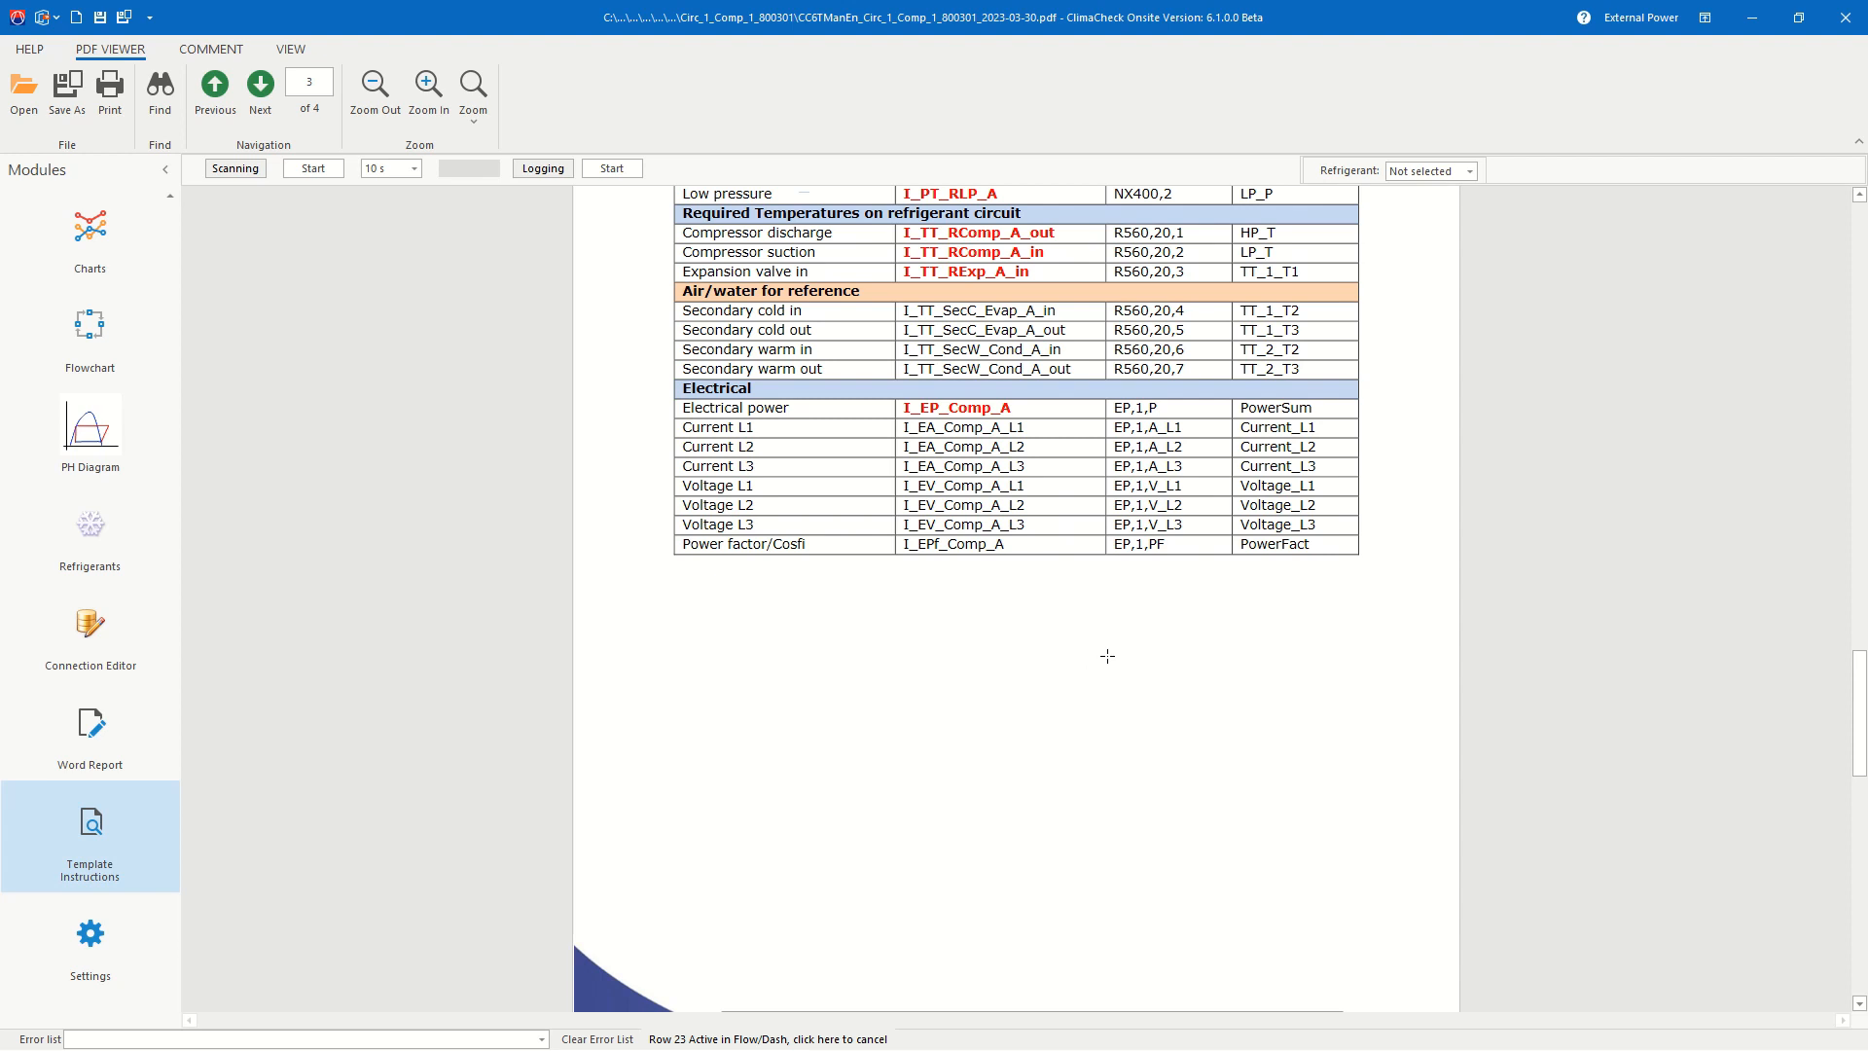
scroll(1110, 661, "up", 4)
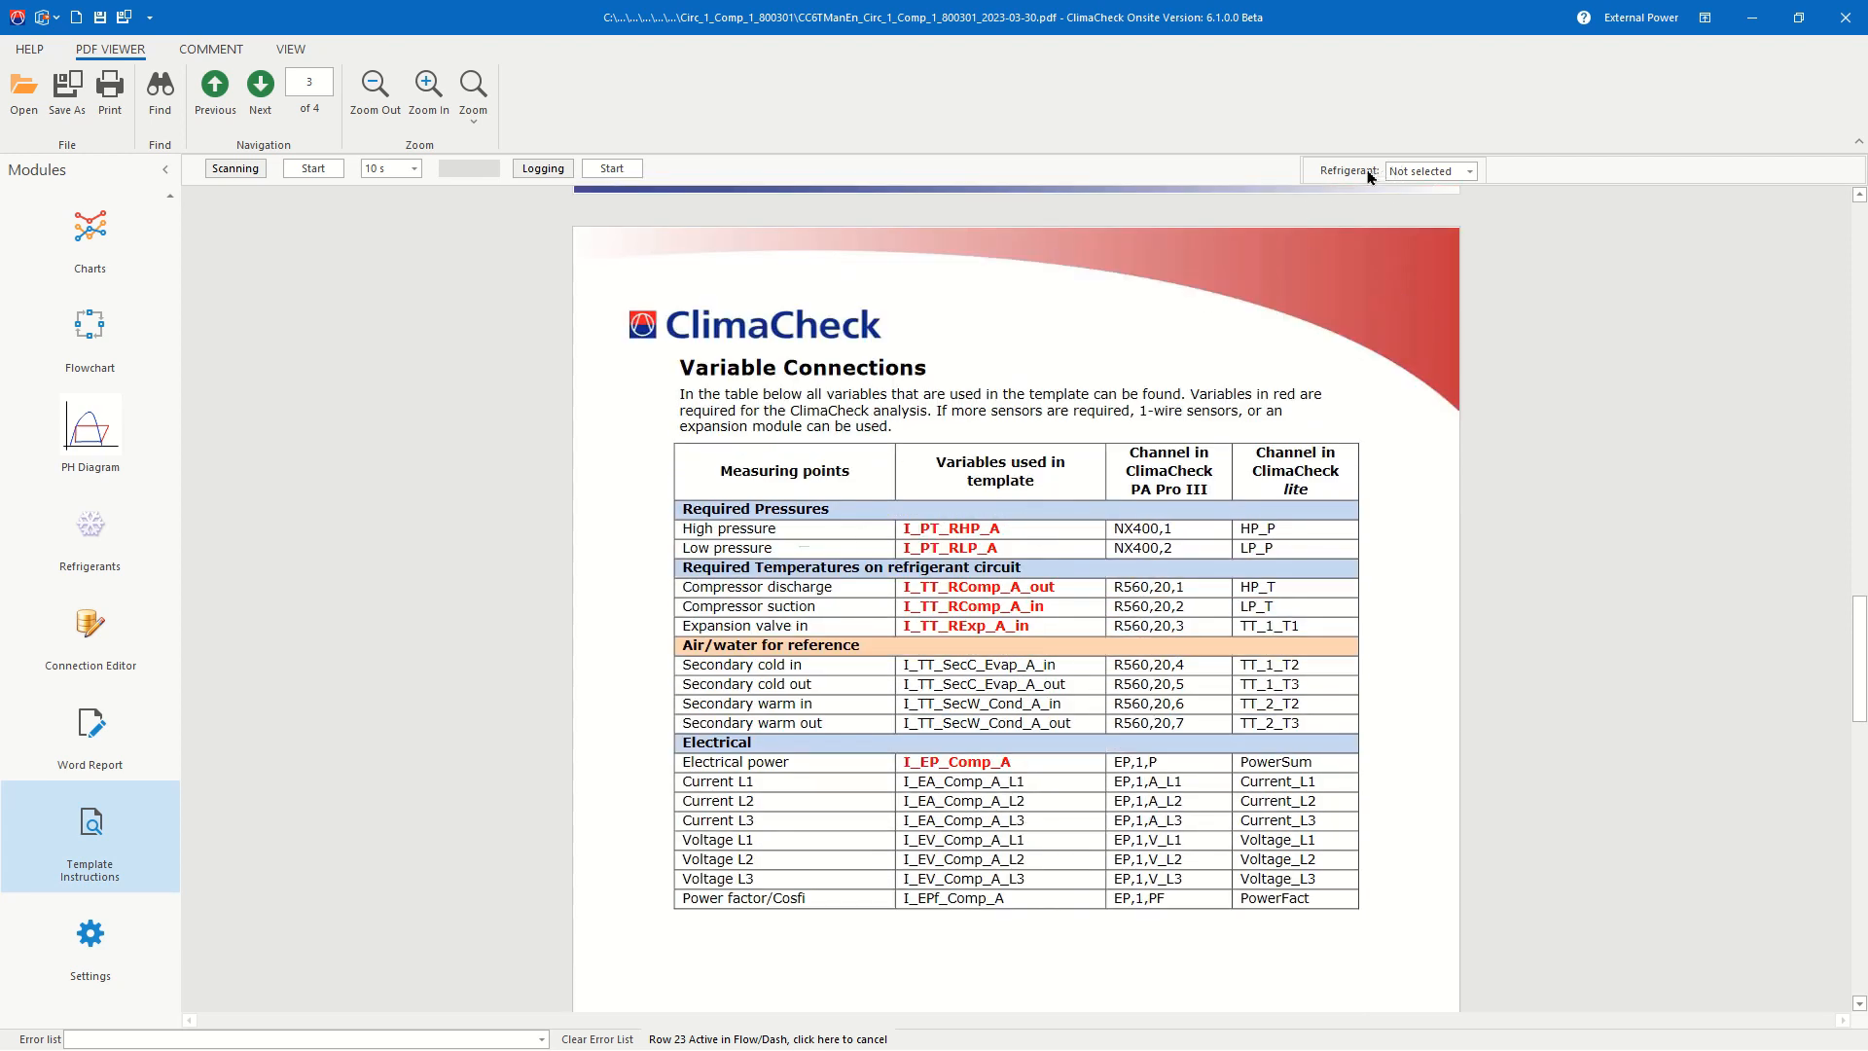
Step: Check the available refrigerants and add OXYGEN to the refrigerant short list
left_click(1471, 174)
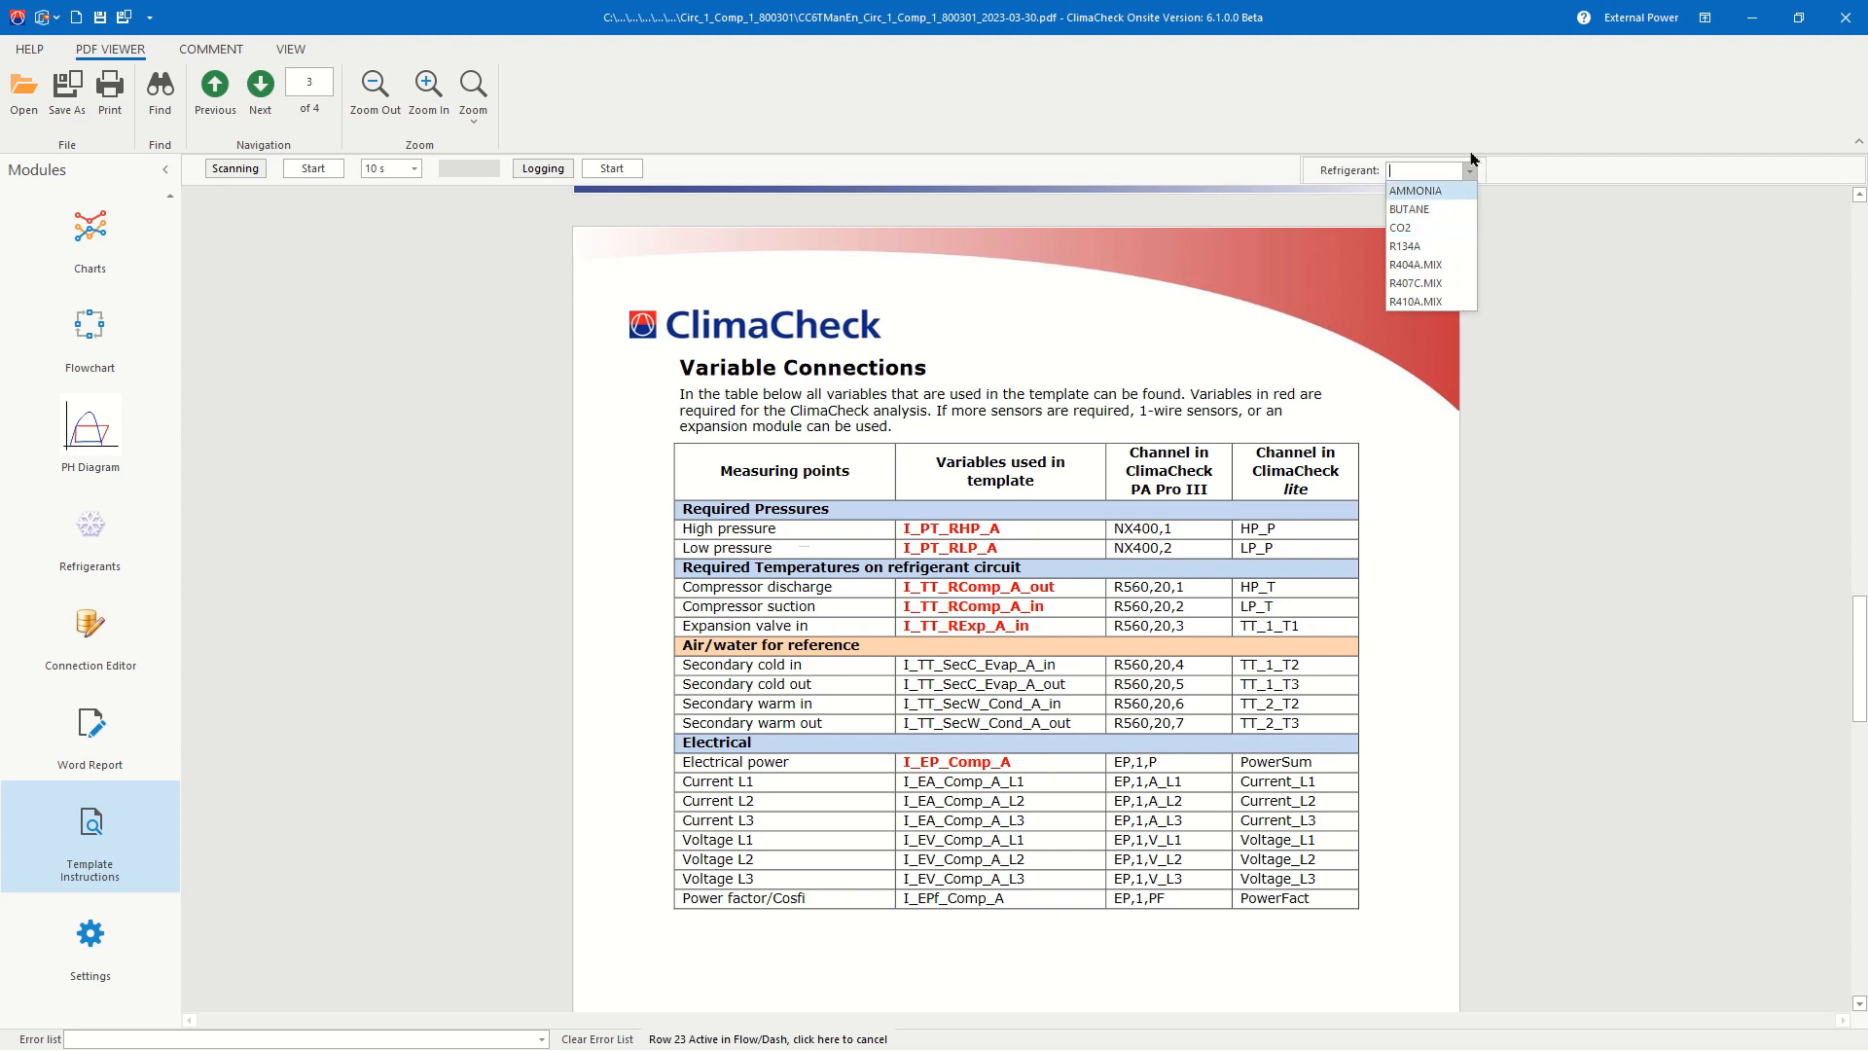
left_click(1284, 241)
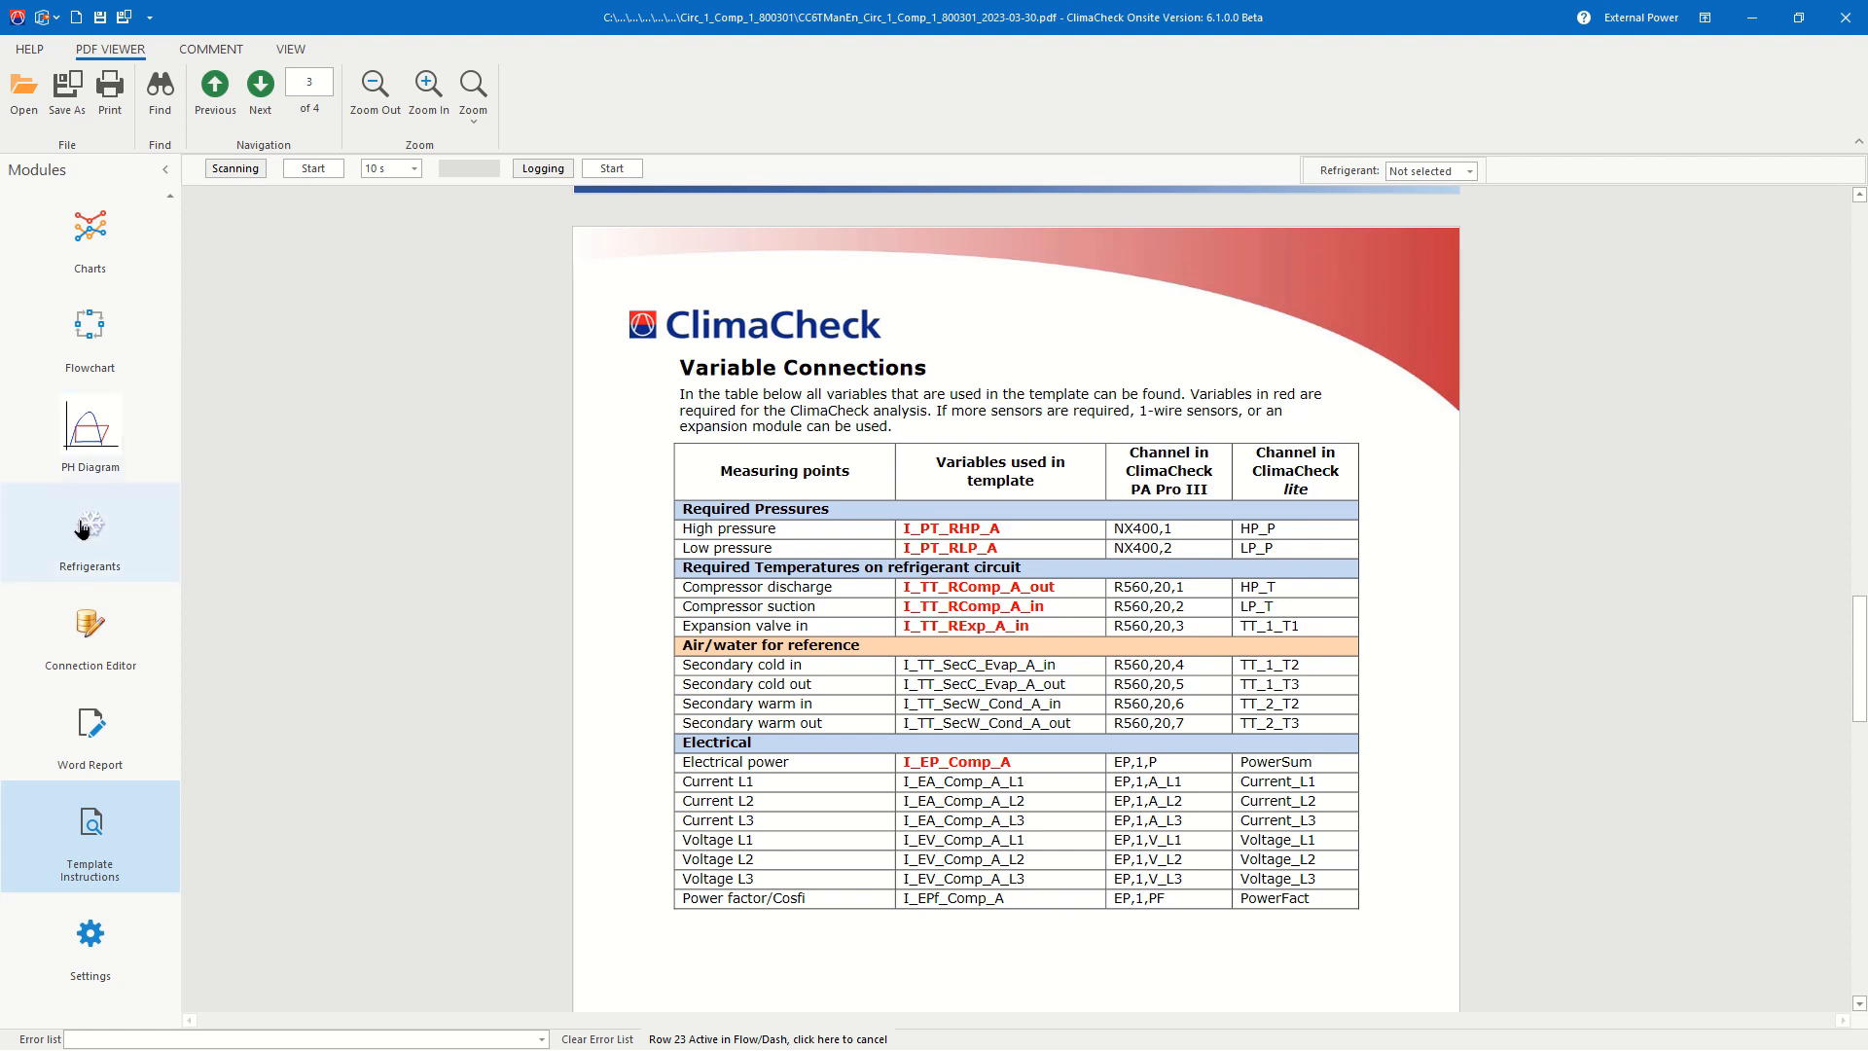
left_click(82, 528)
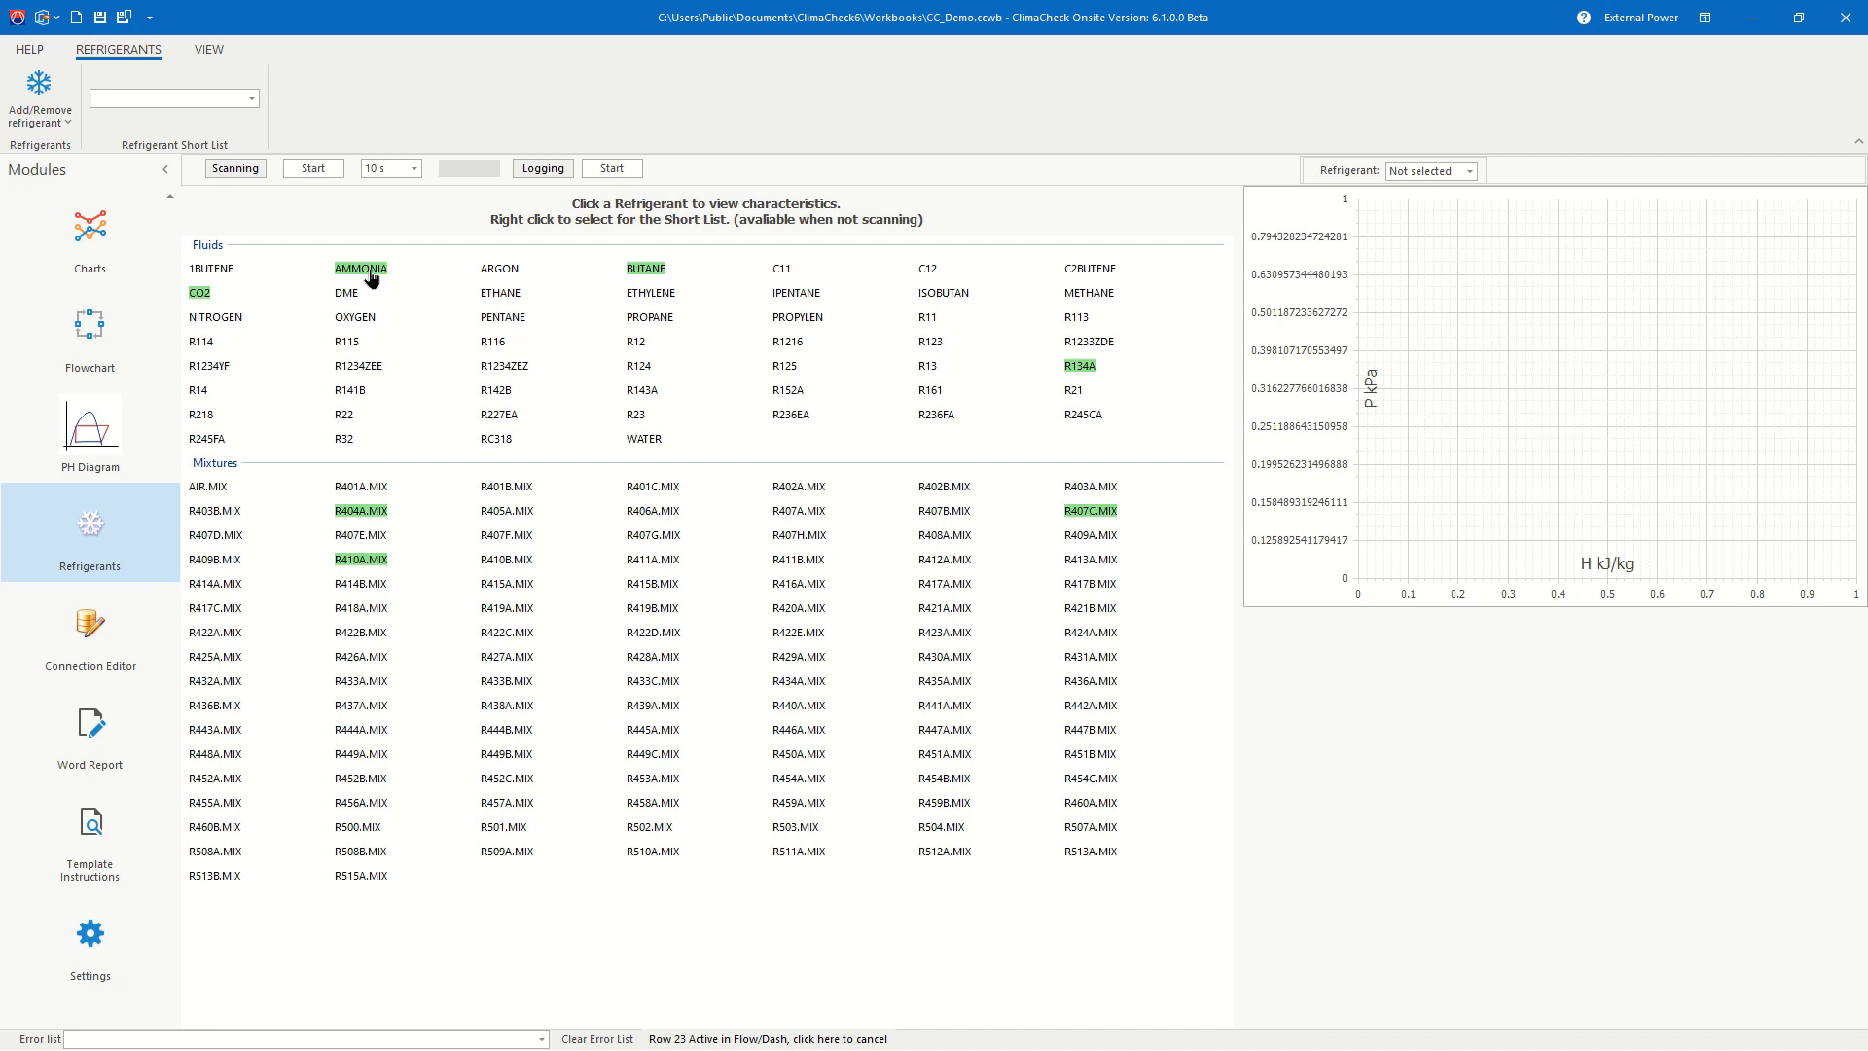
left_click(1469, 174)
left_click(1469, 174)
right_click(356, 322)
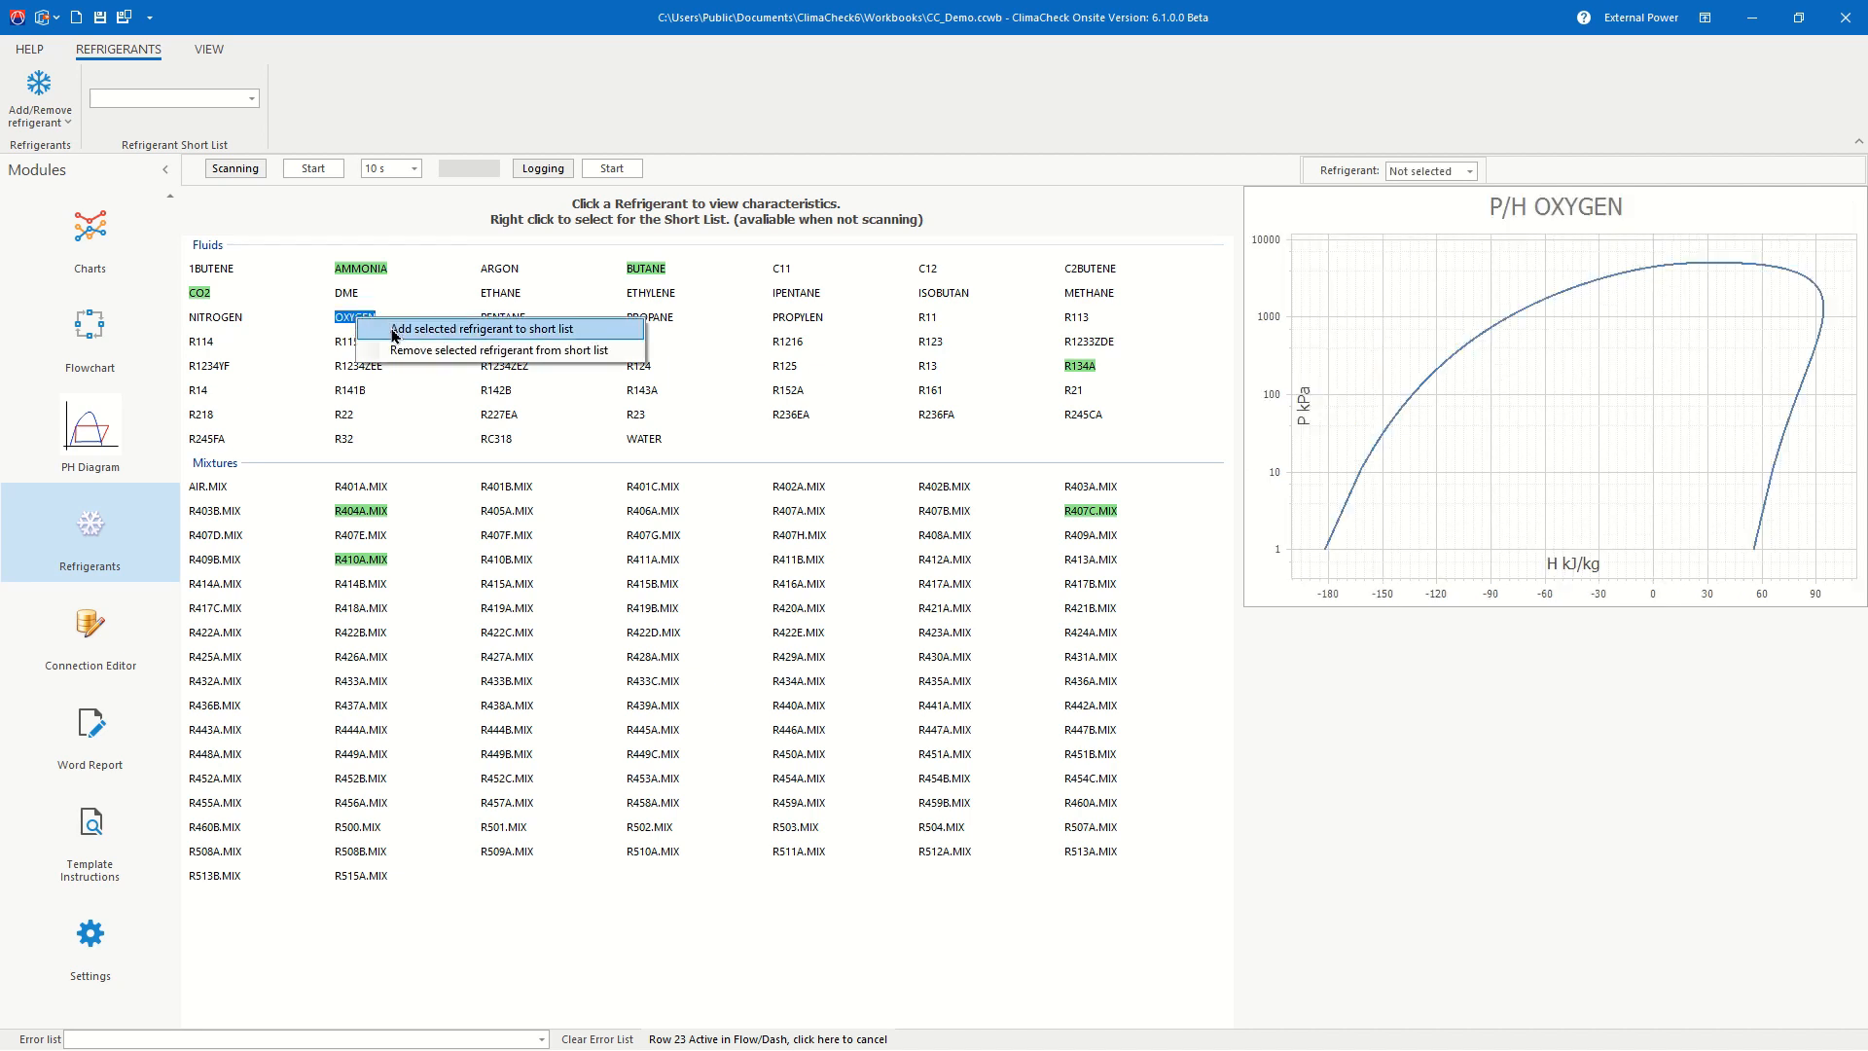
left_click(394, 331)
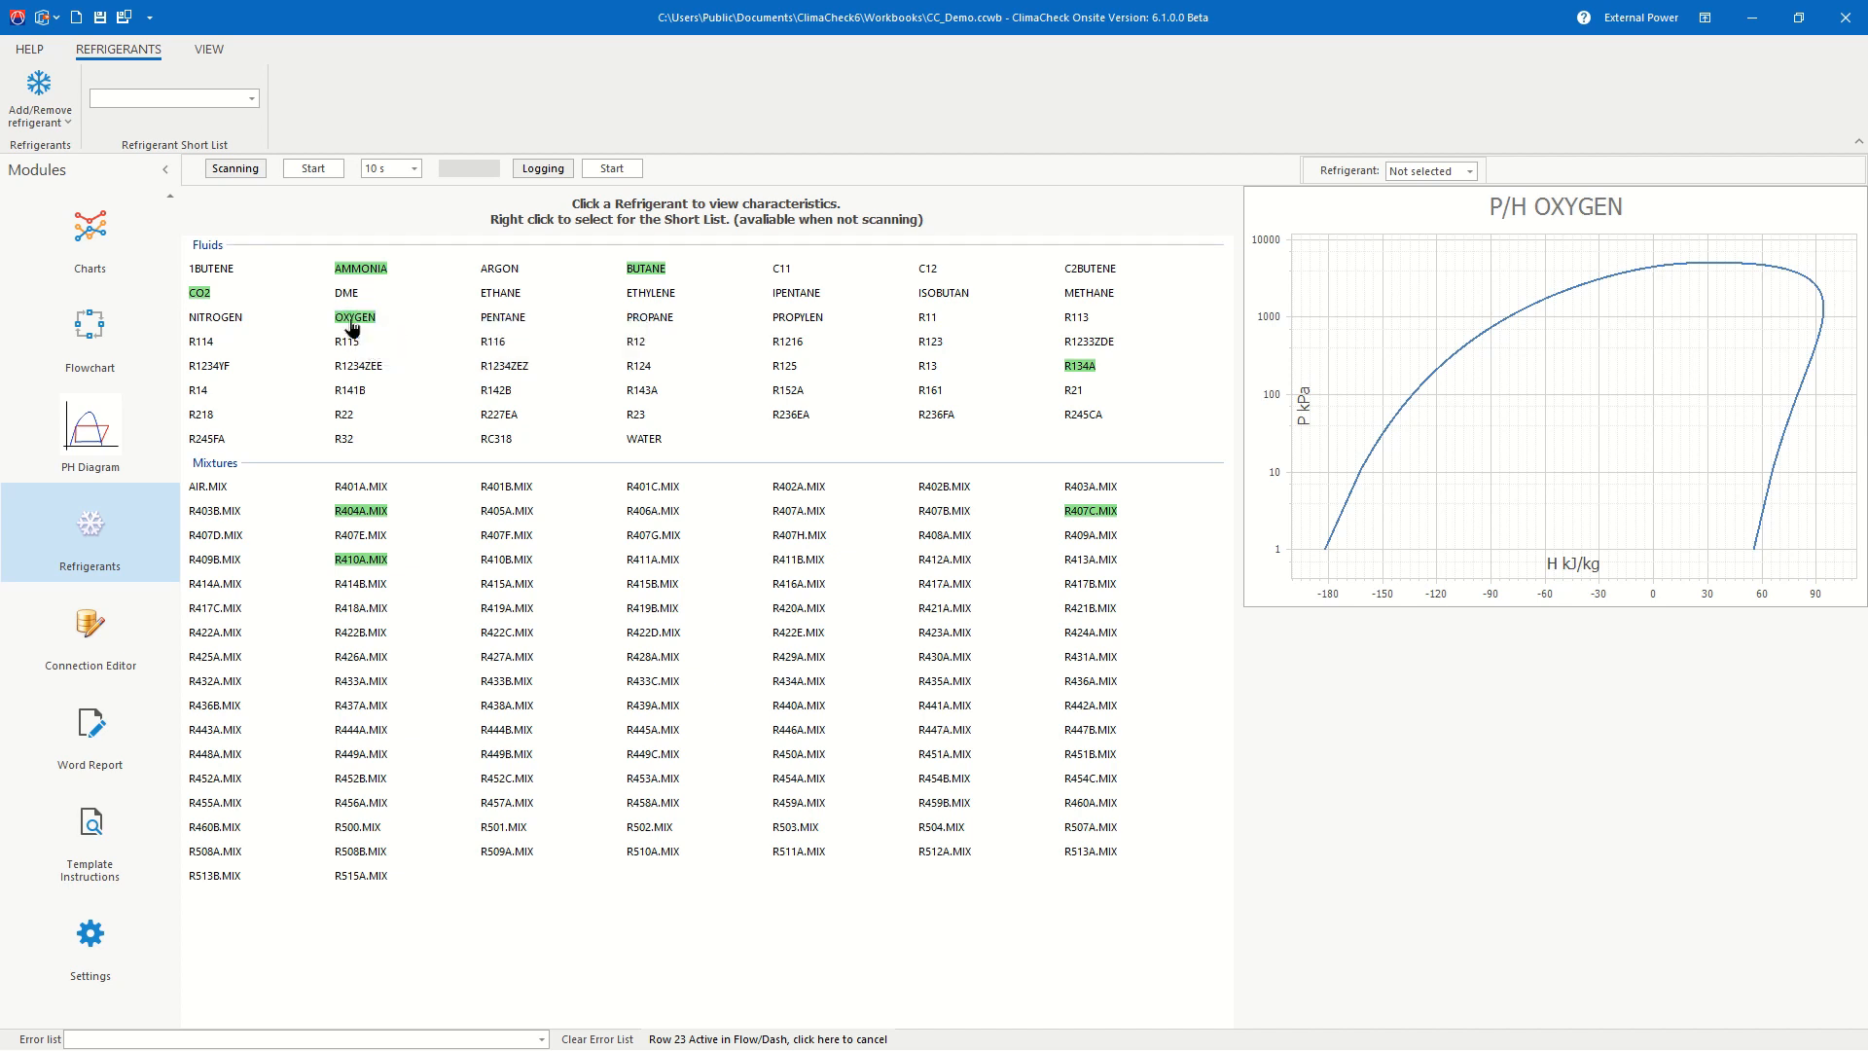
Step: Select R134A as the refrigerant and set the scanning interval to 1 s
left_click(1470, 171)
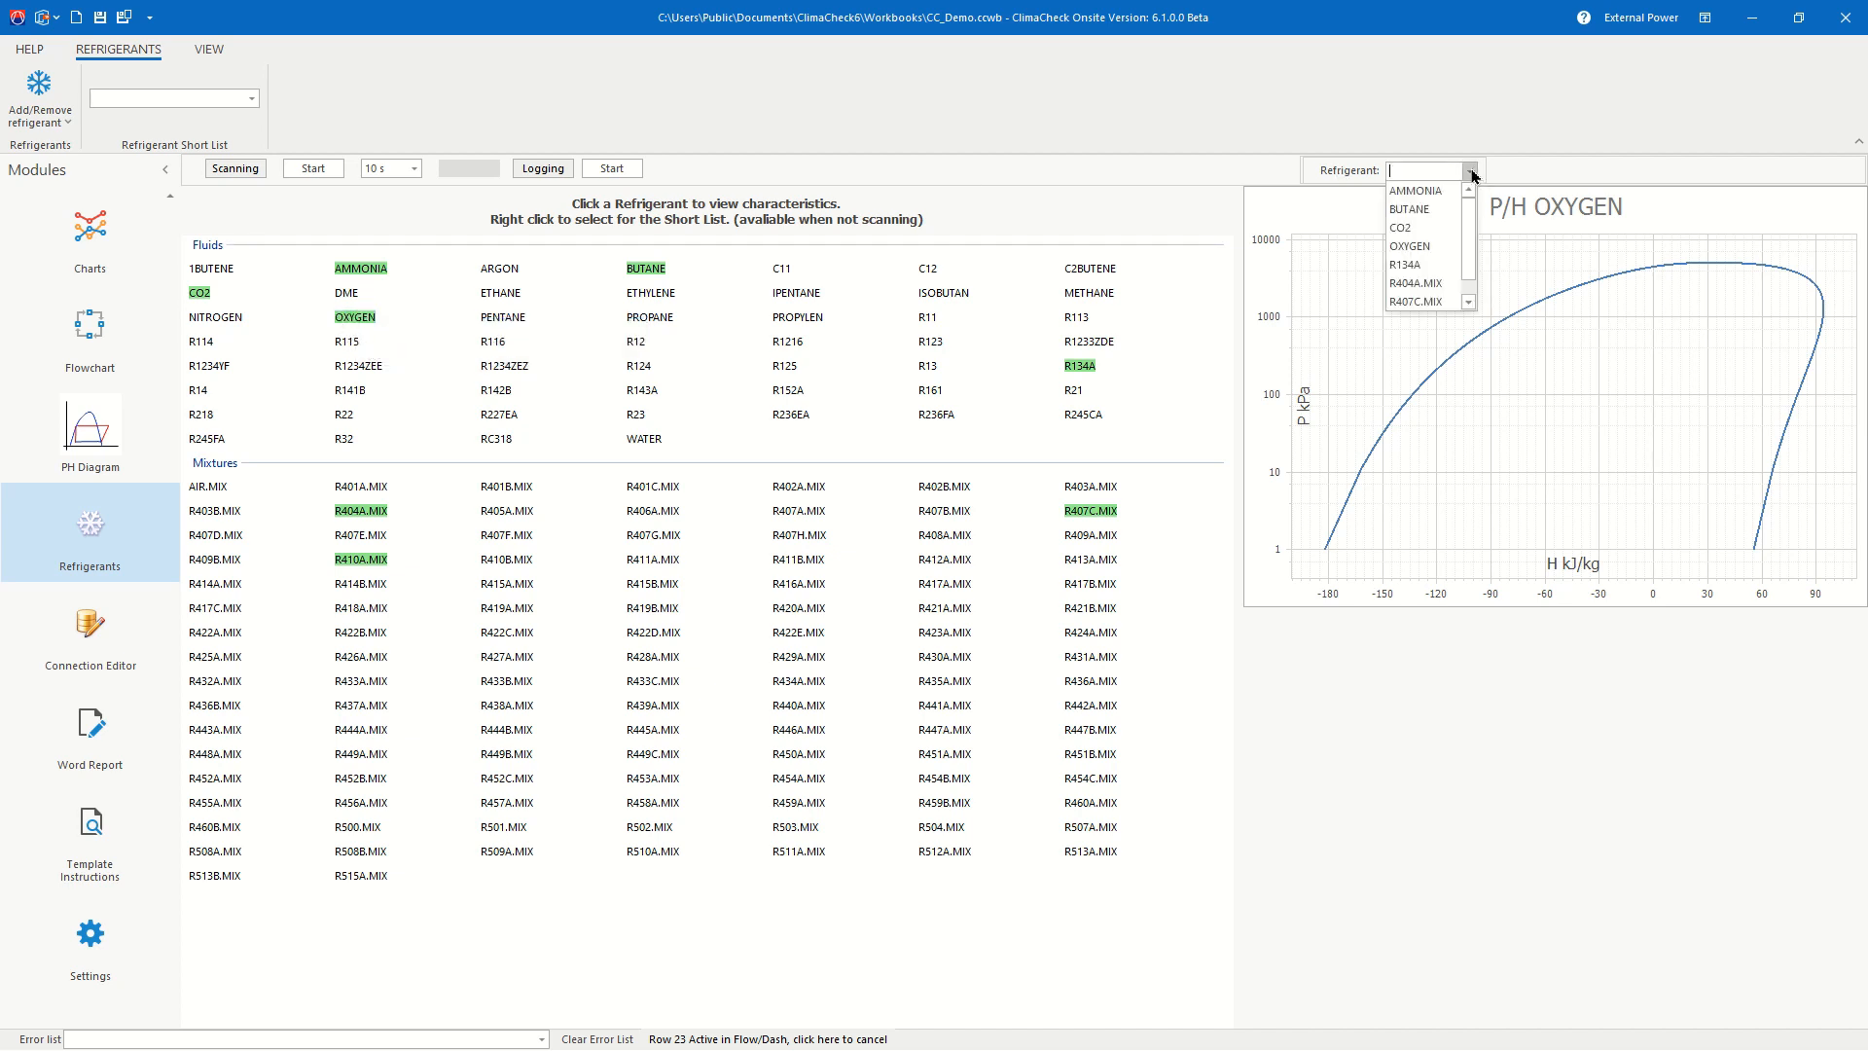
left_click(1432, 264)
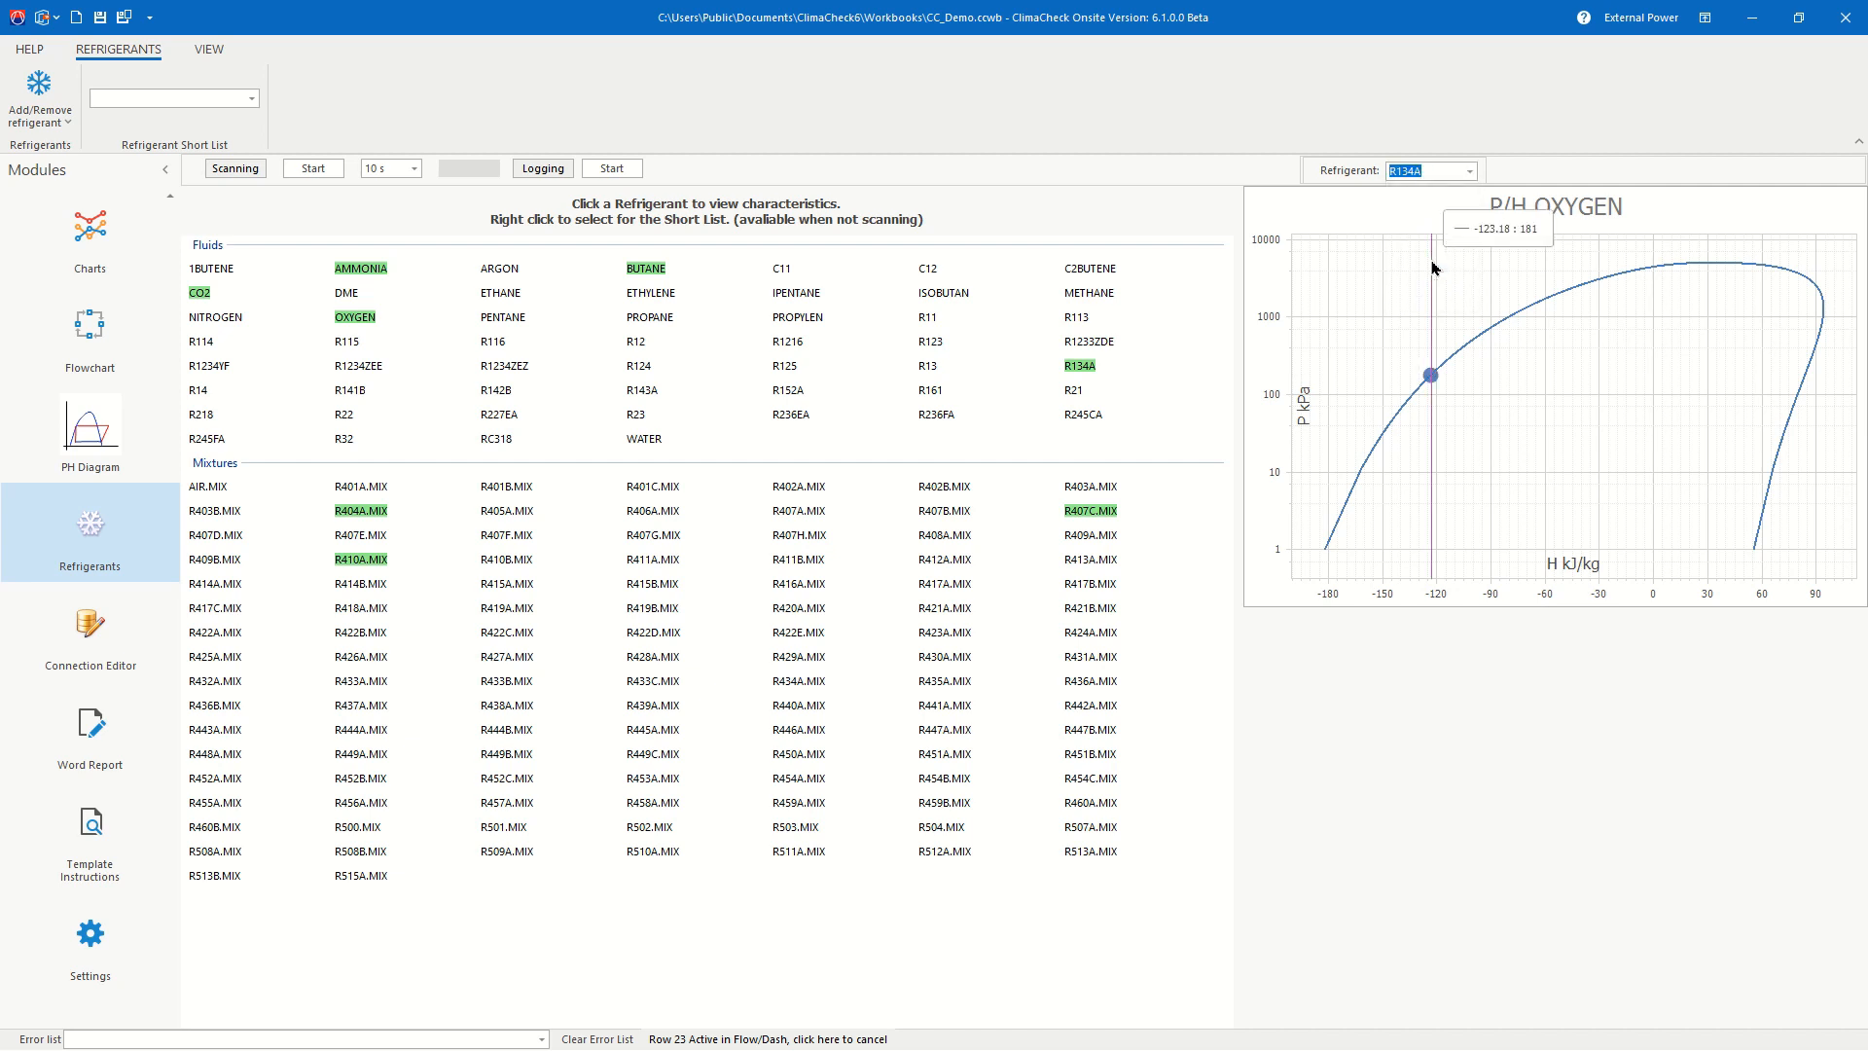
left_click(410, 172)
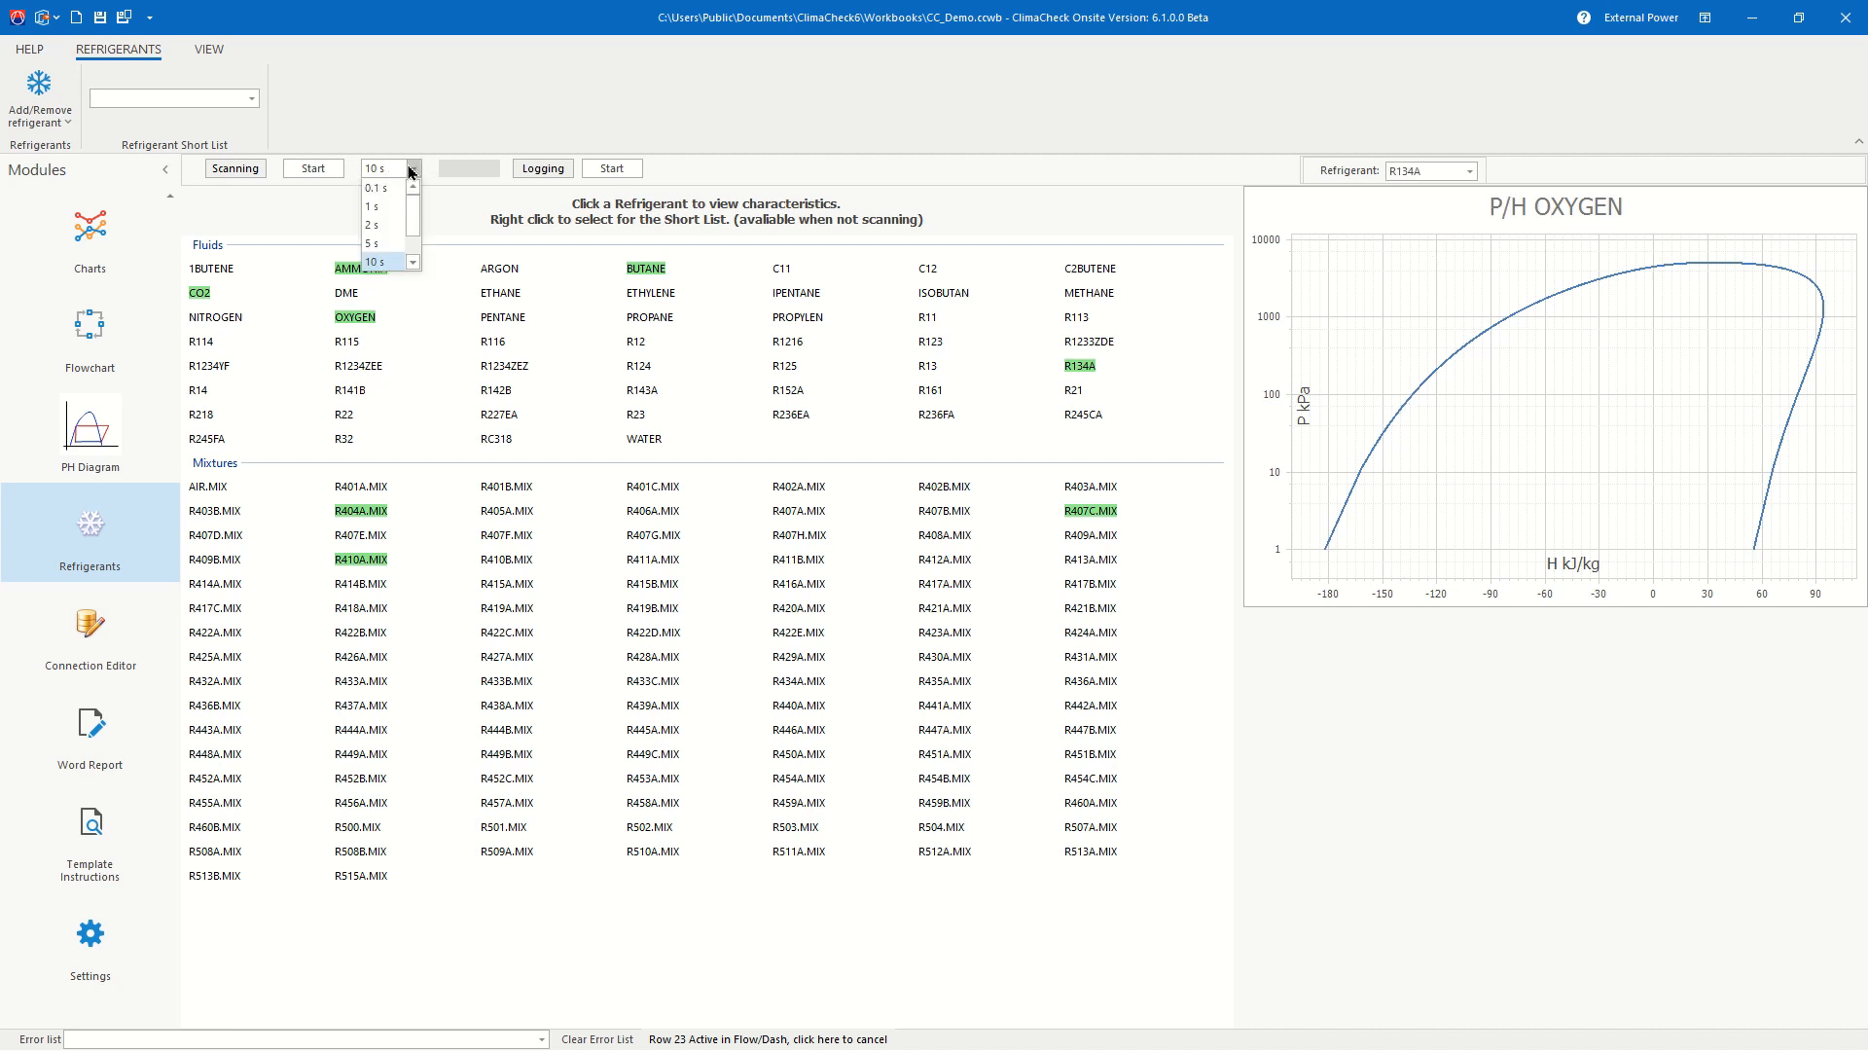
scroll(394, 204, "down", 1)
scroll(392, 267, "up", 1)
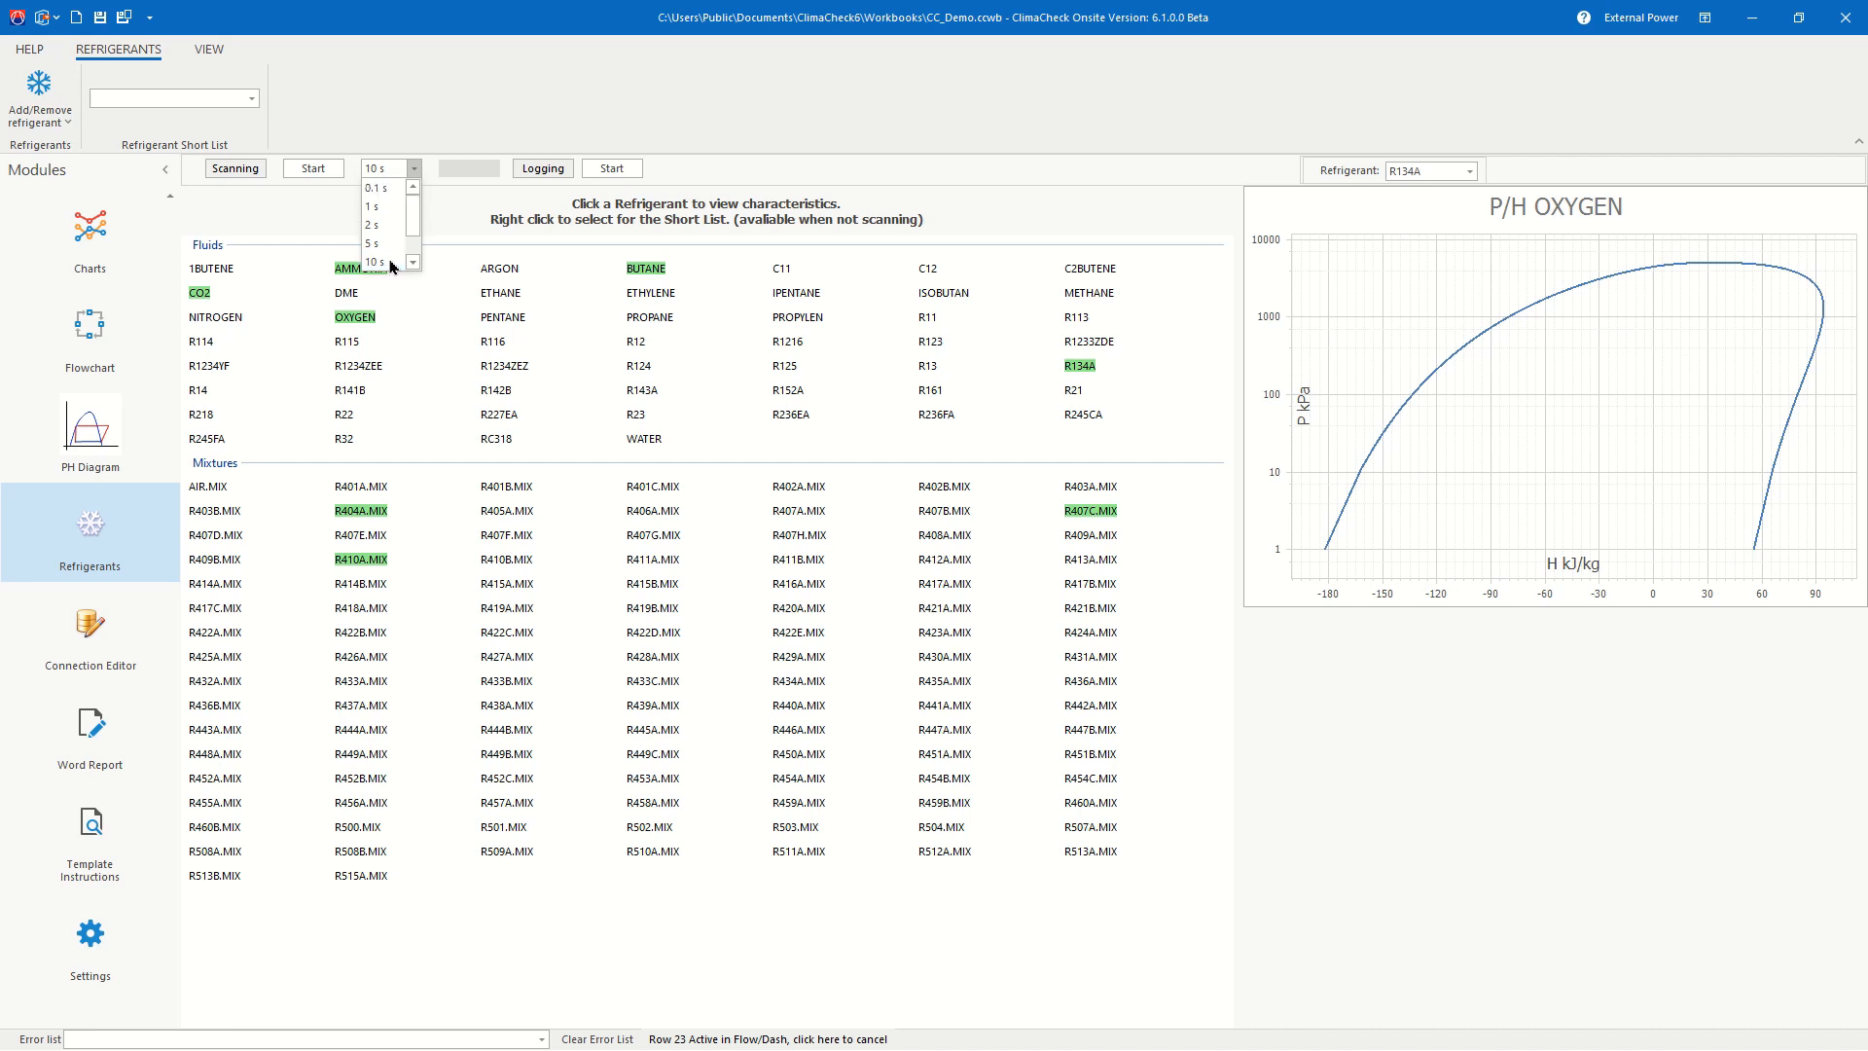
left_click(377, 207)
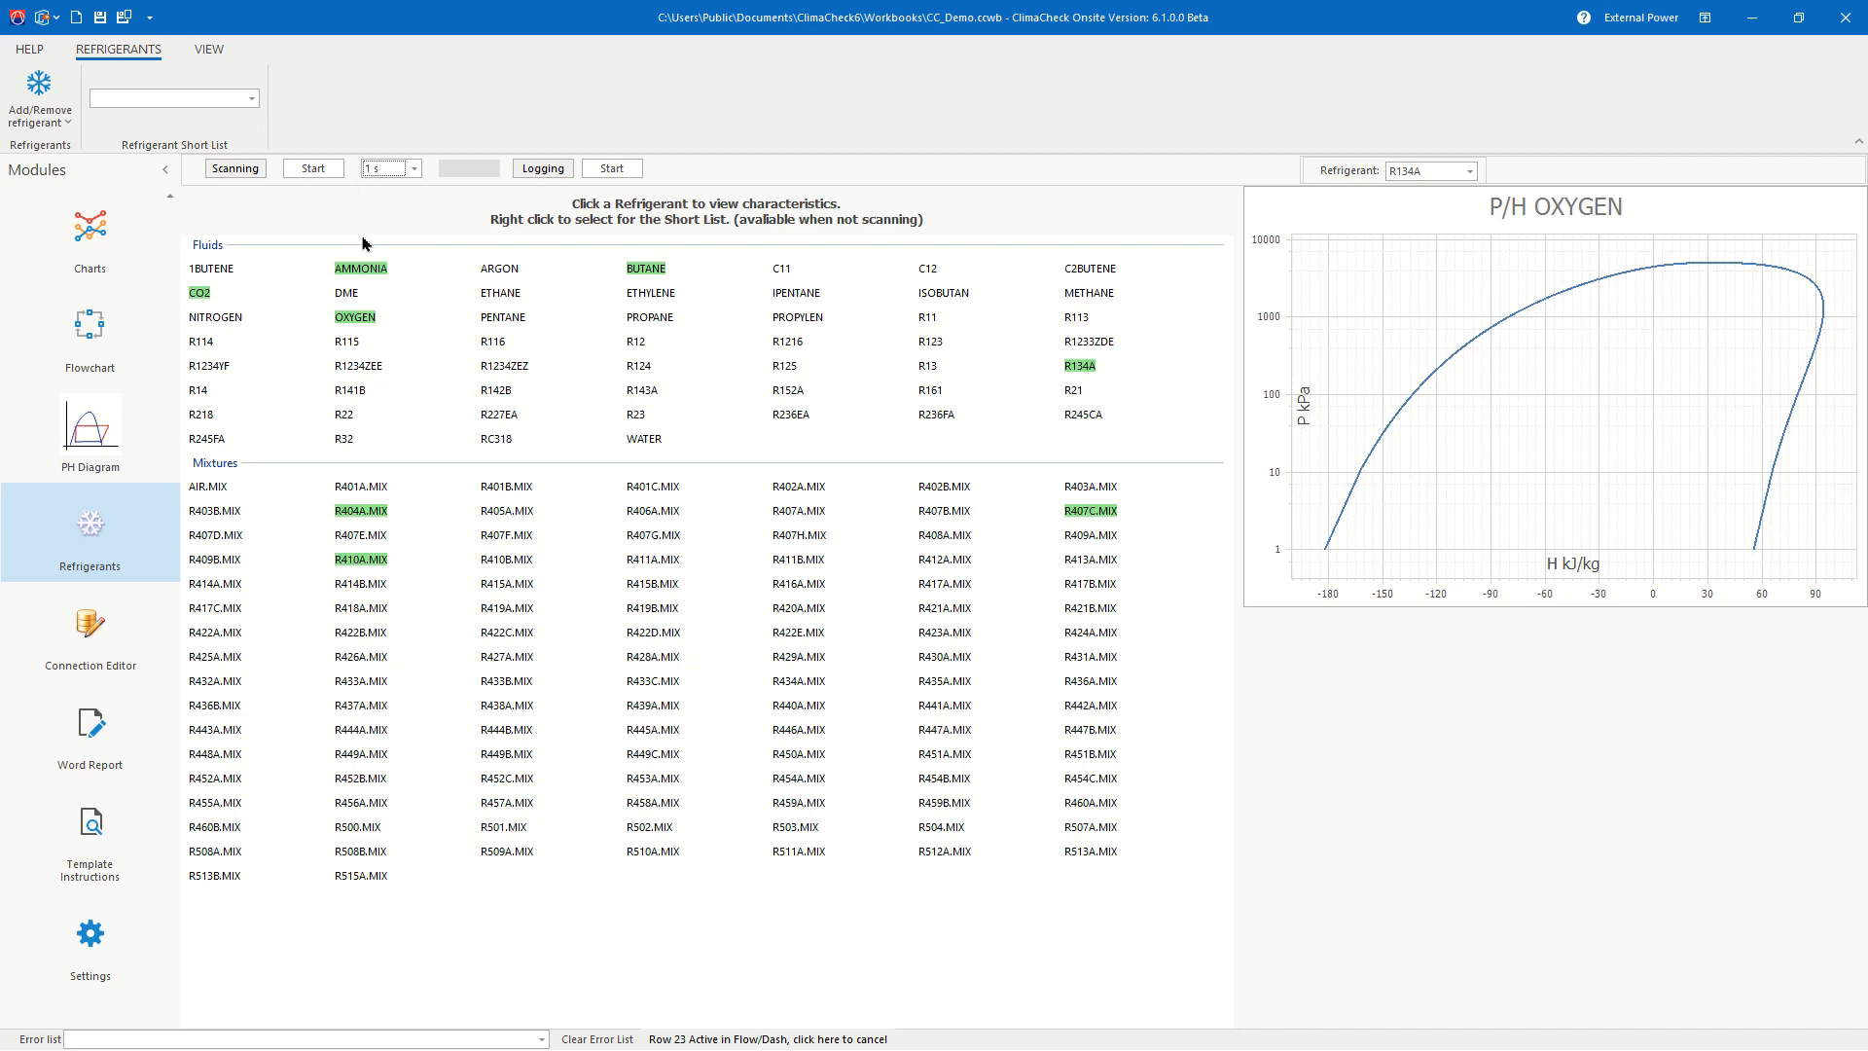
Step: Show the spreadsheet's ReportA sheet and start scanning the demo data
scroll(90, 723, "up", 3)
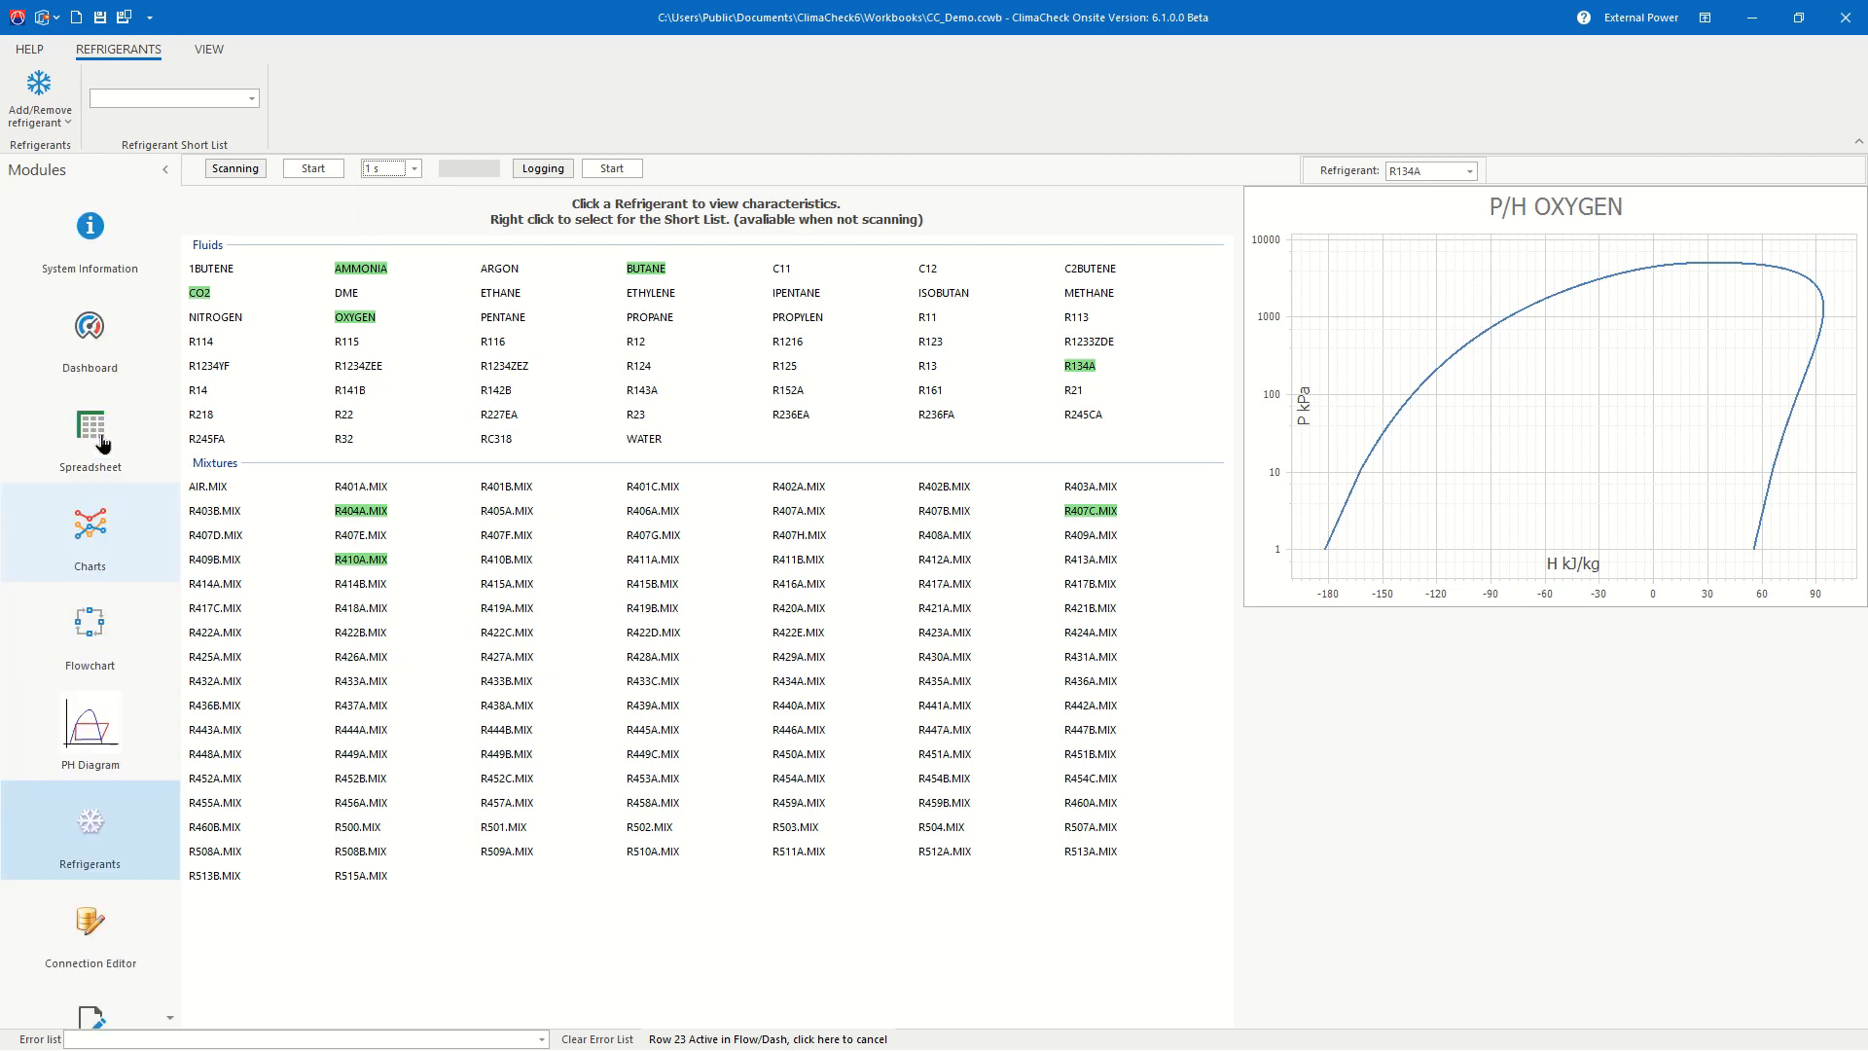
left_click(91, 428)
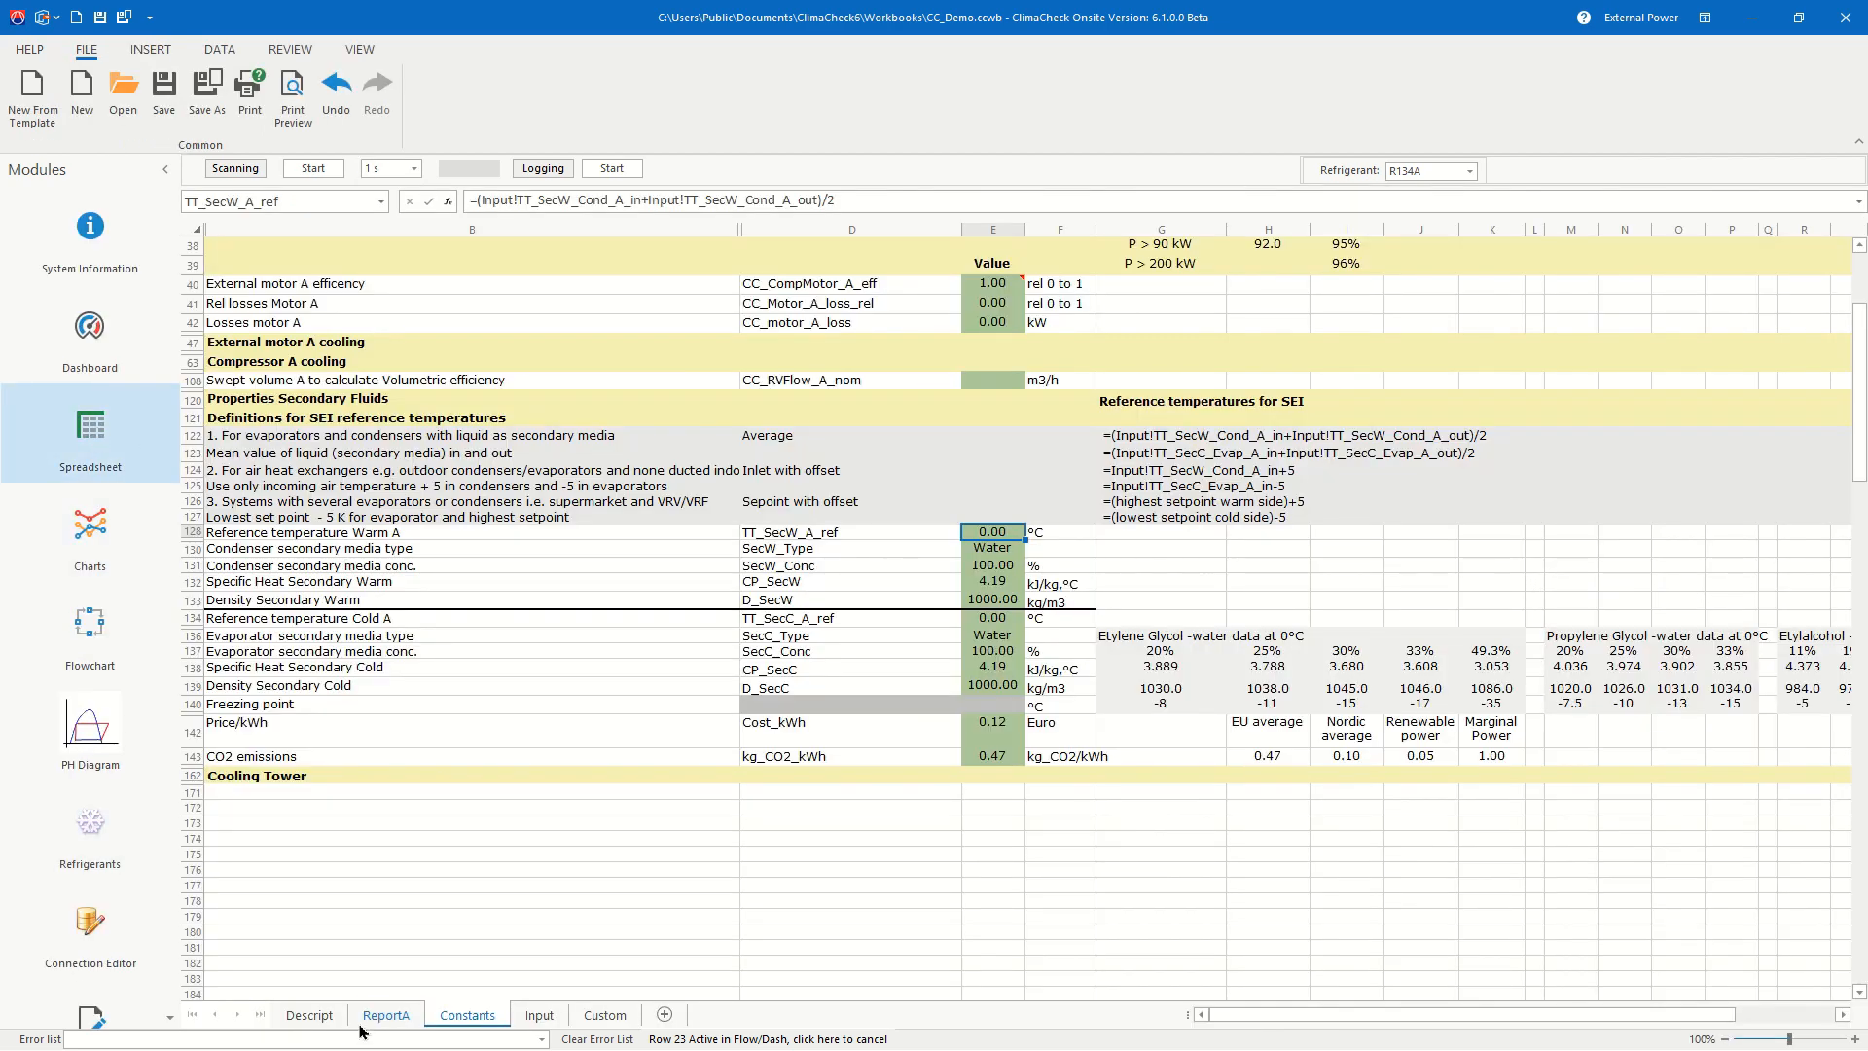
left_click(380, 1018)
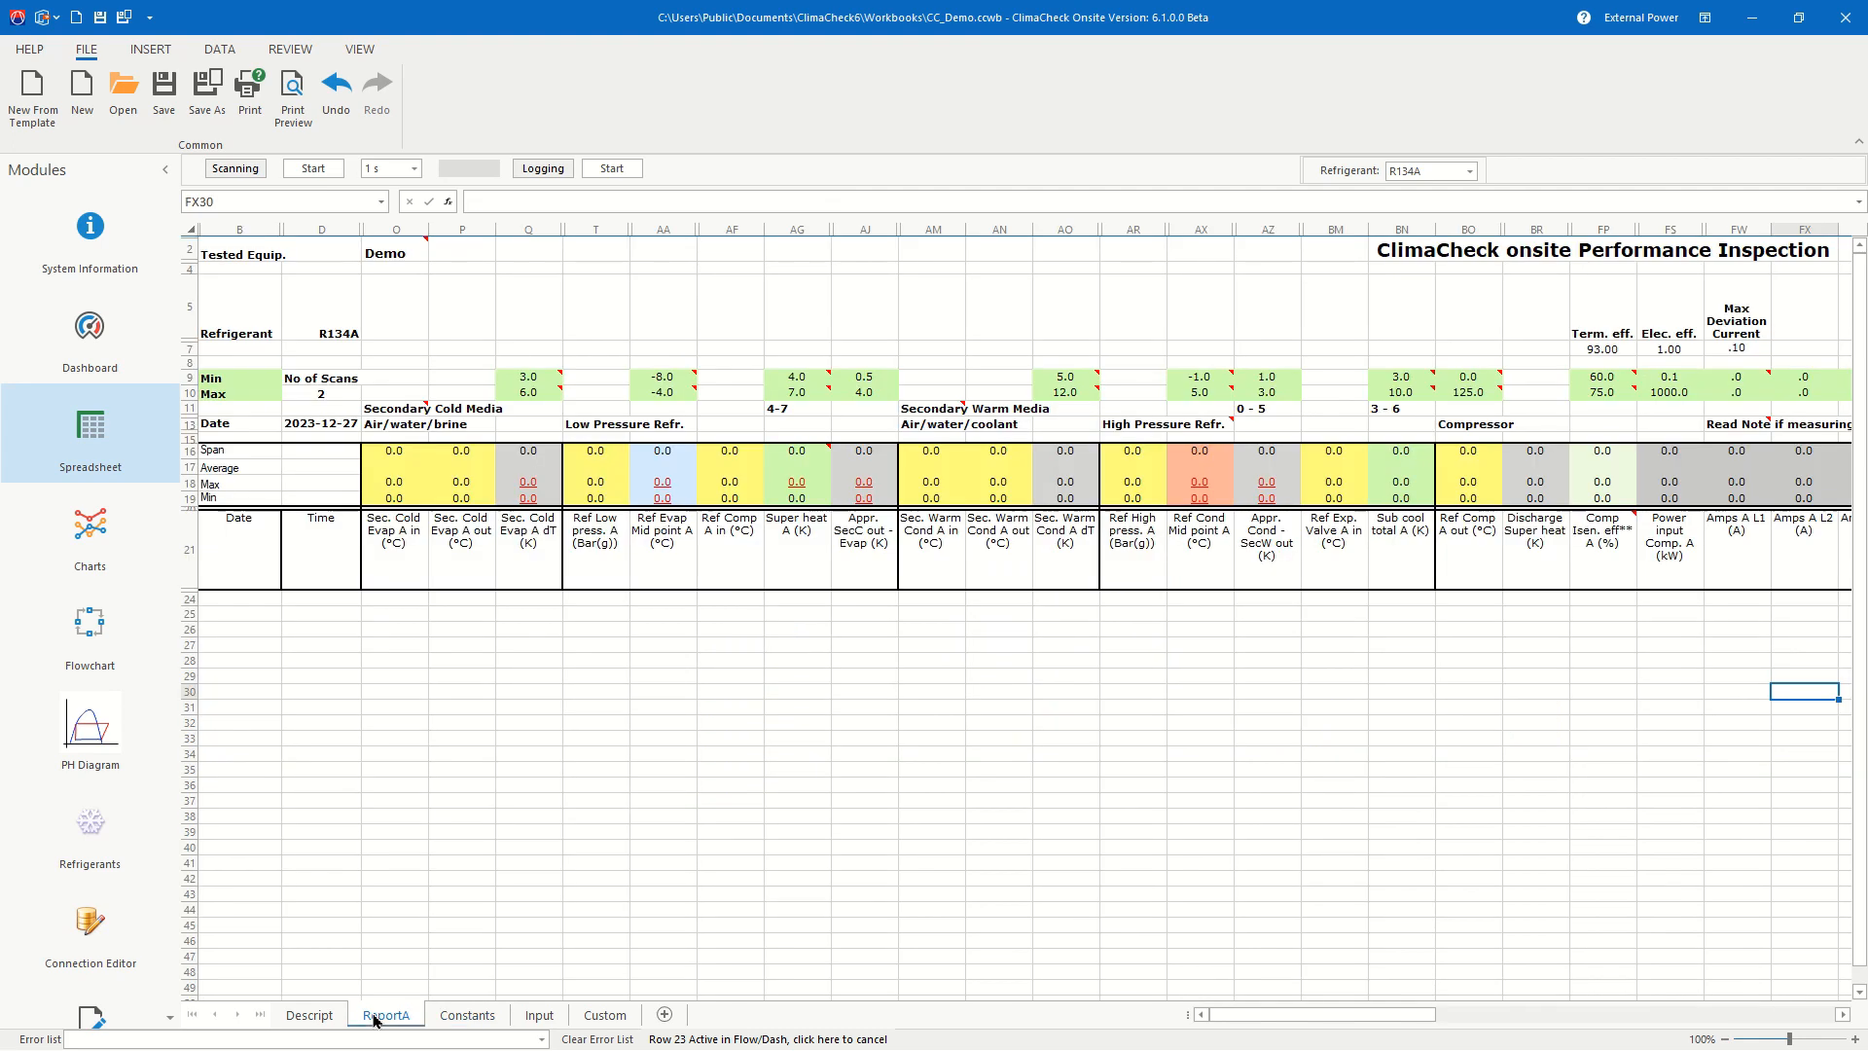
left_click(313, 170)
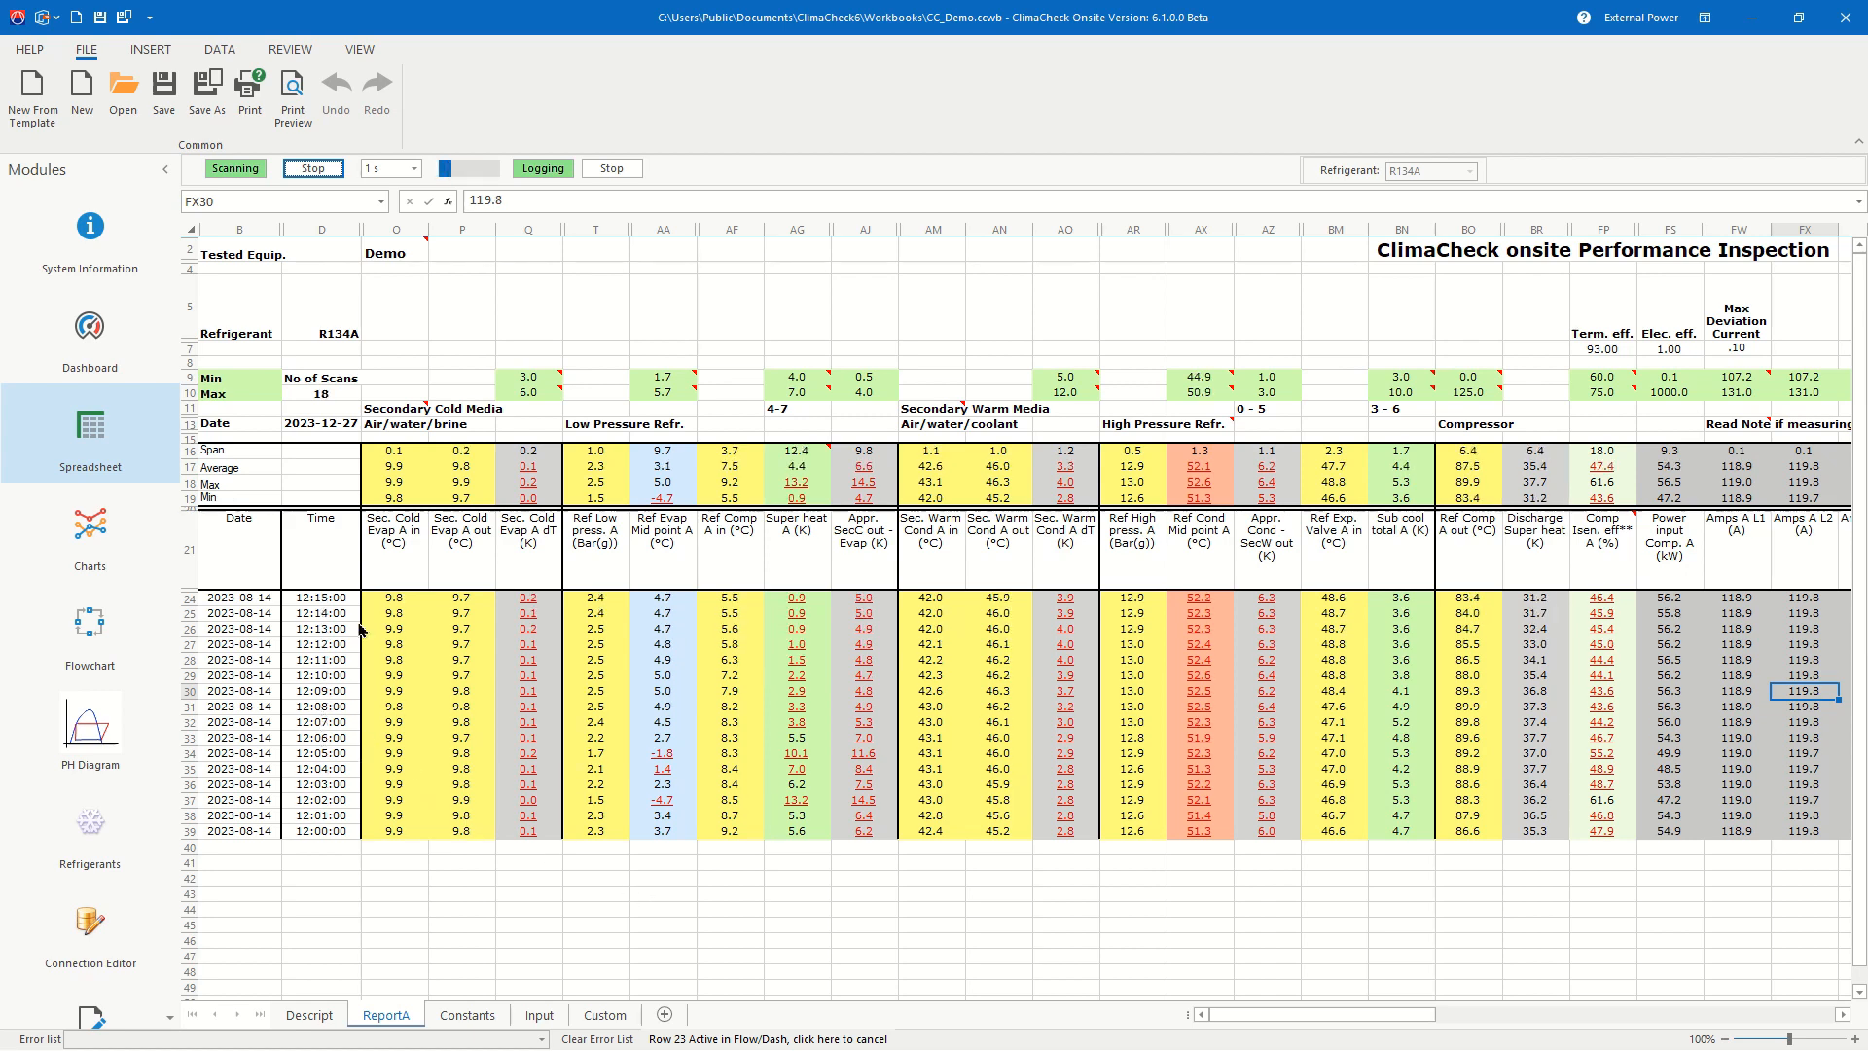
Step: Follow the scanned values in the system flowchart and stop the scanning
left_click(102, 637)
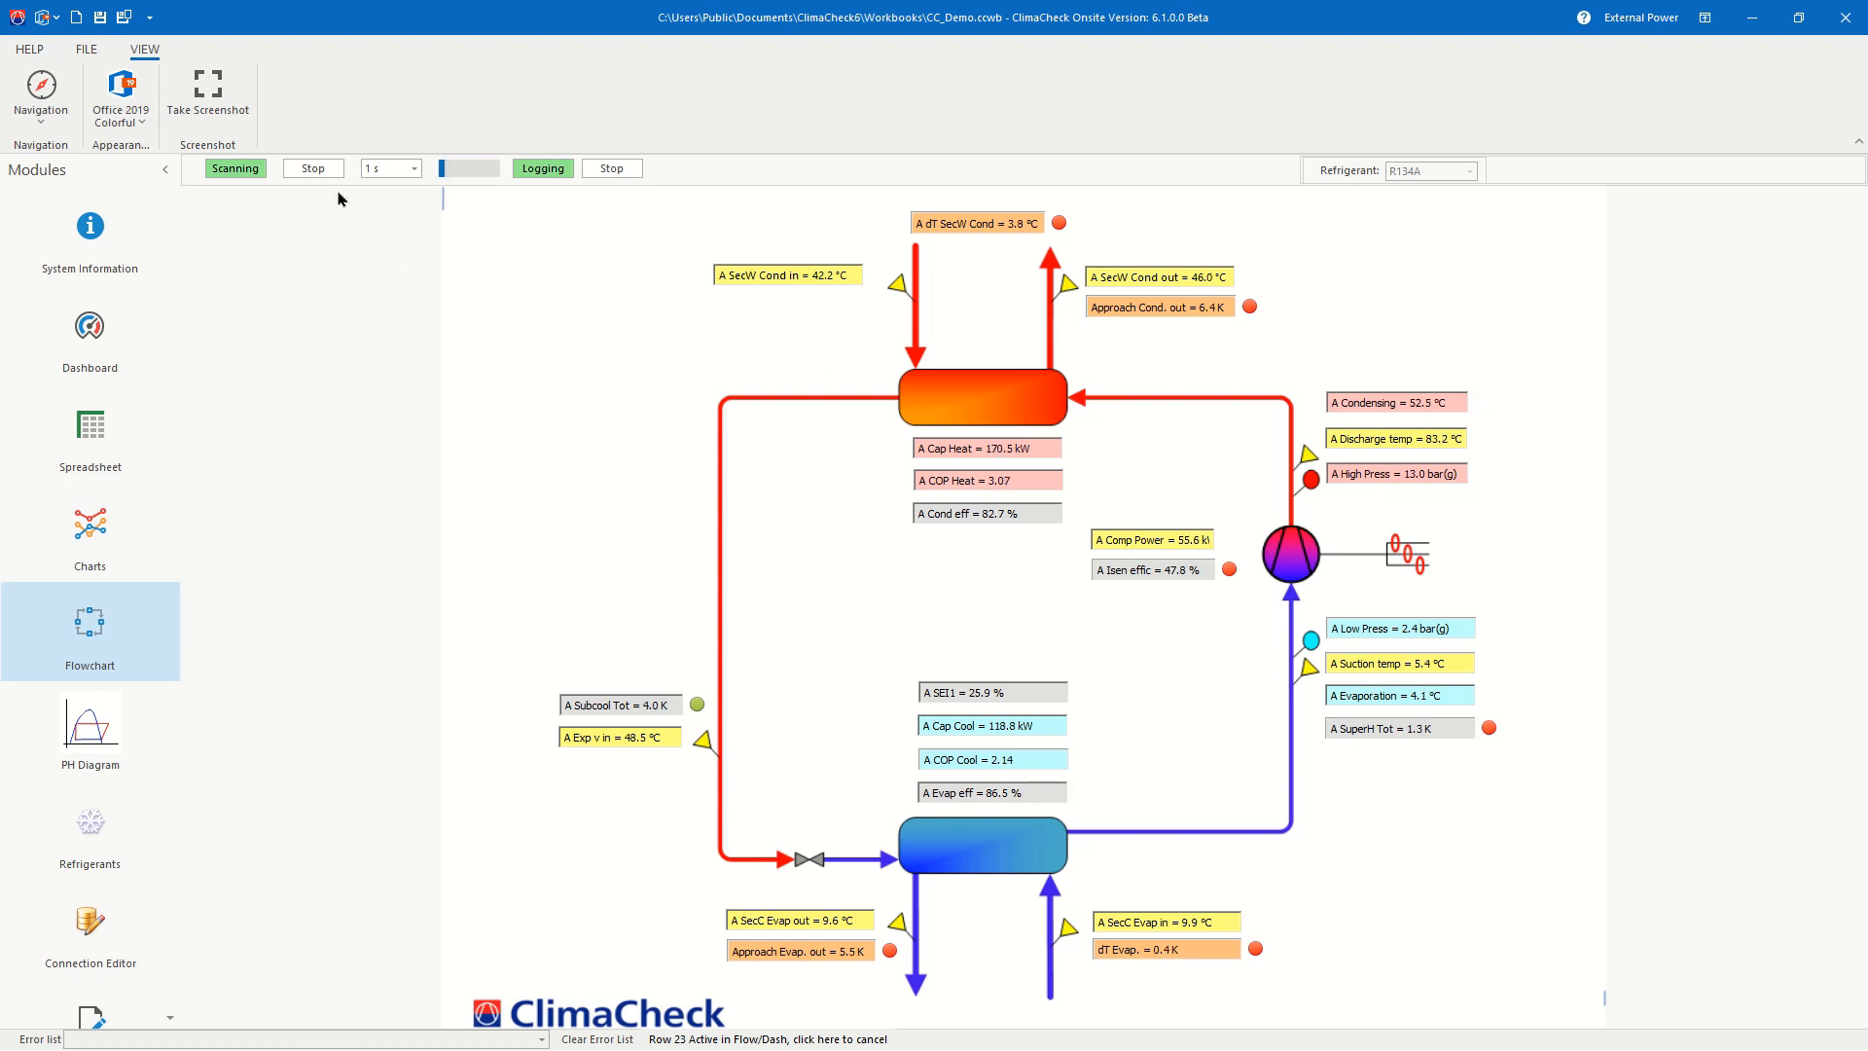
left_click(313, 170)
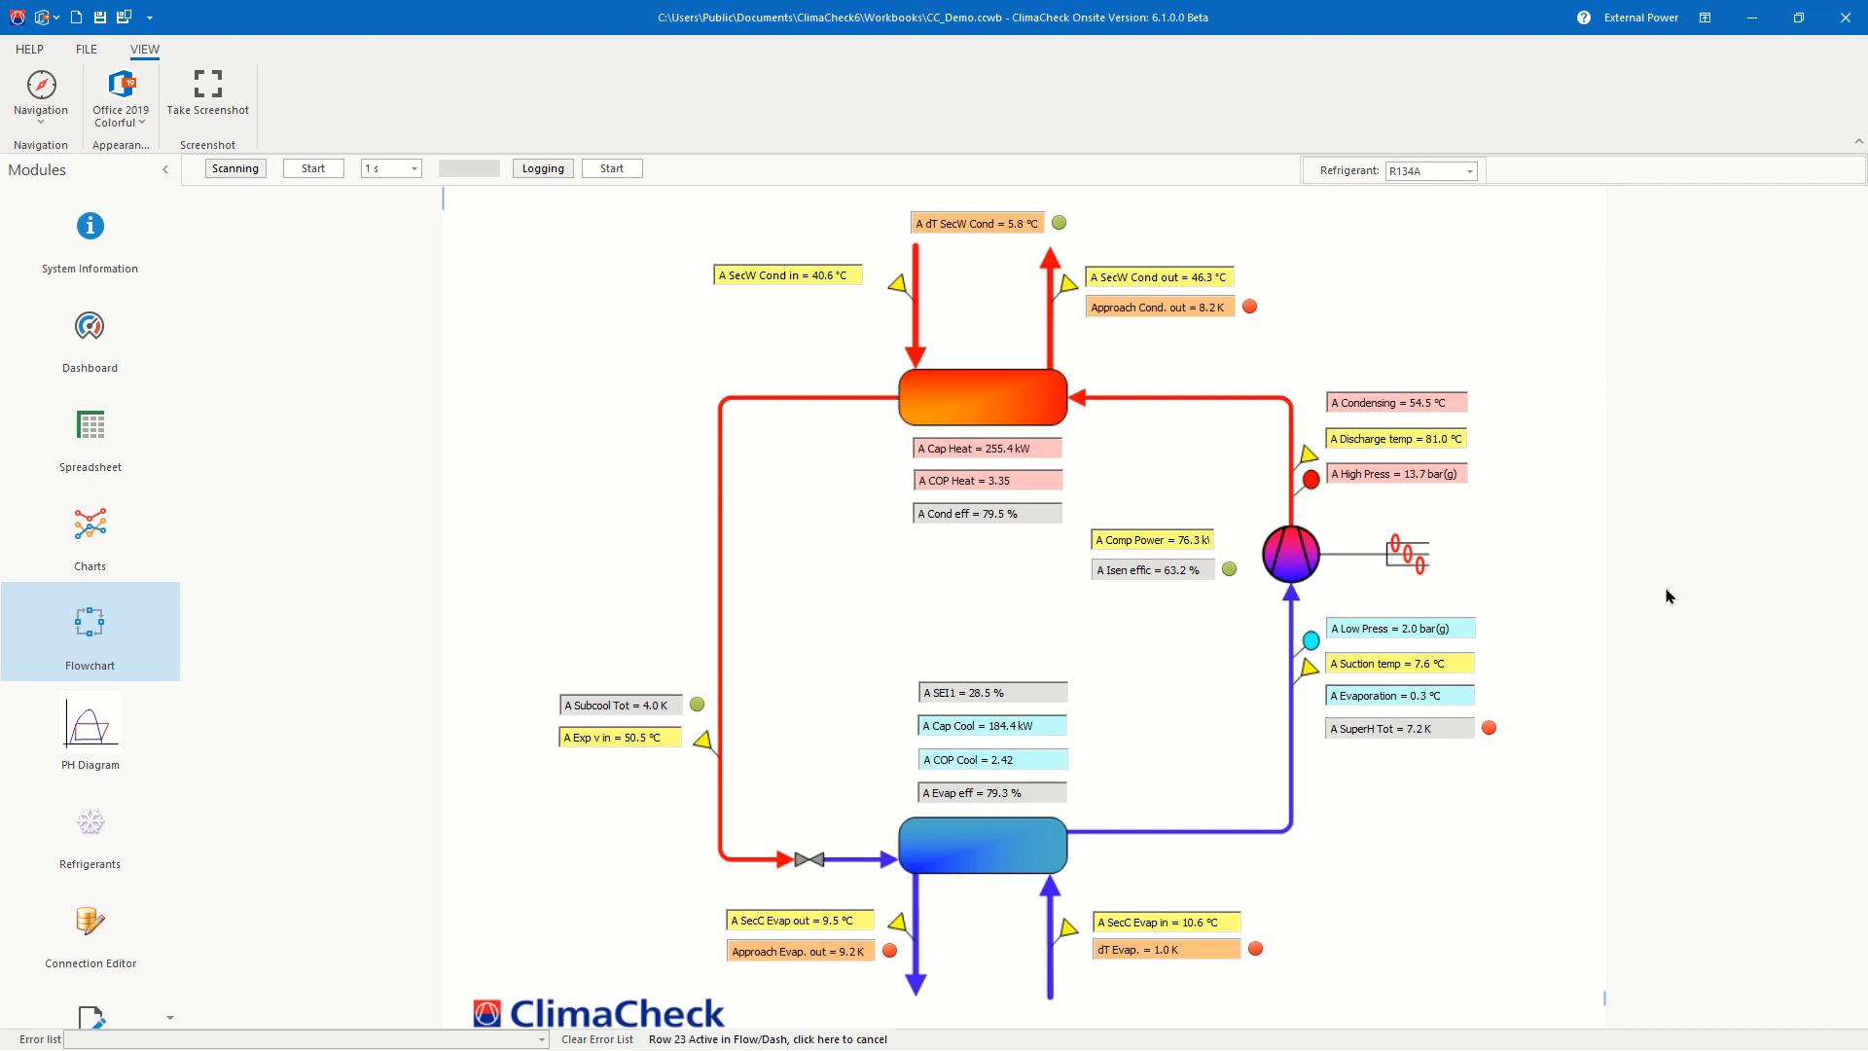
Step: In the Stability chart, hide and reshow the CC_EP_Comp curve, and add the CC_TT_SecW_Cond_out curve
left_click(117, 546)
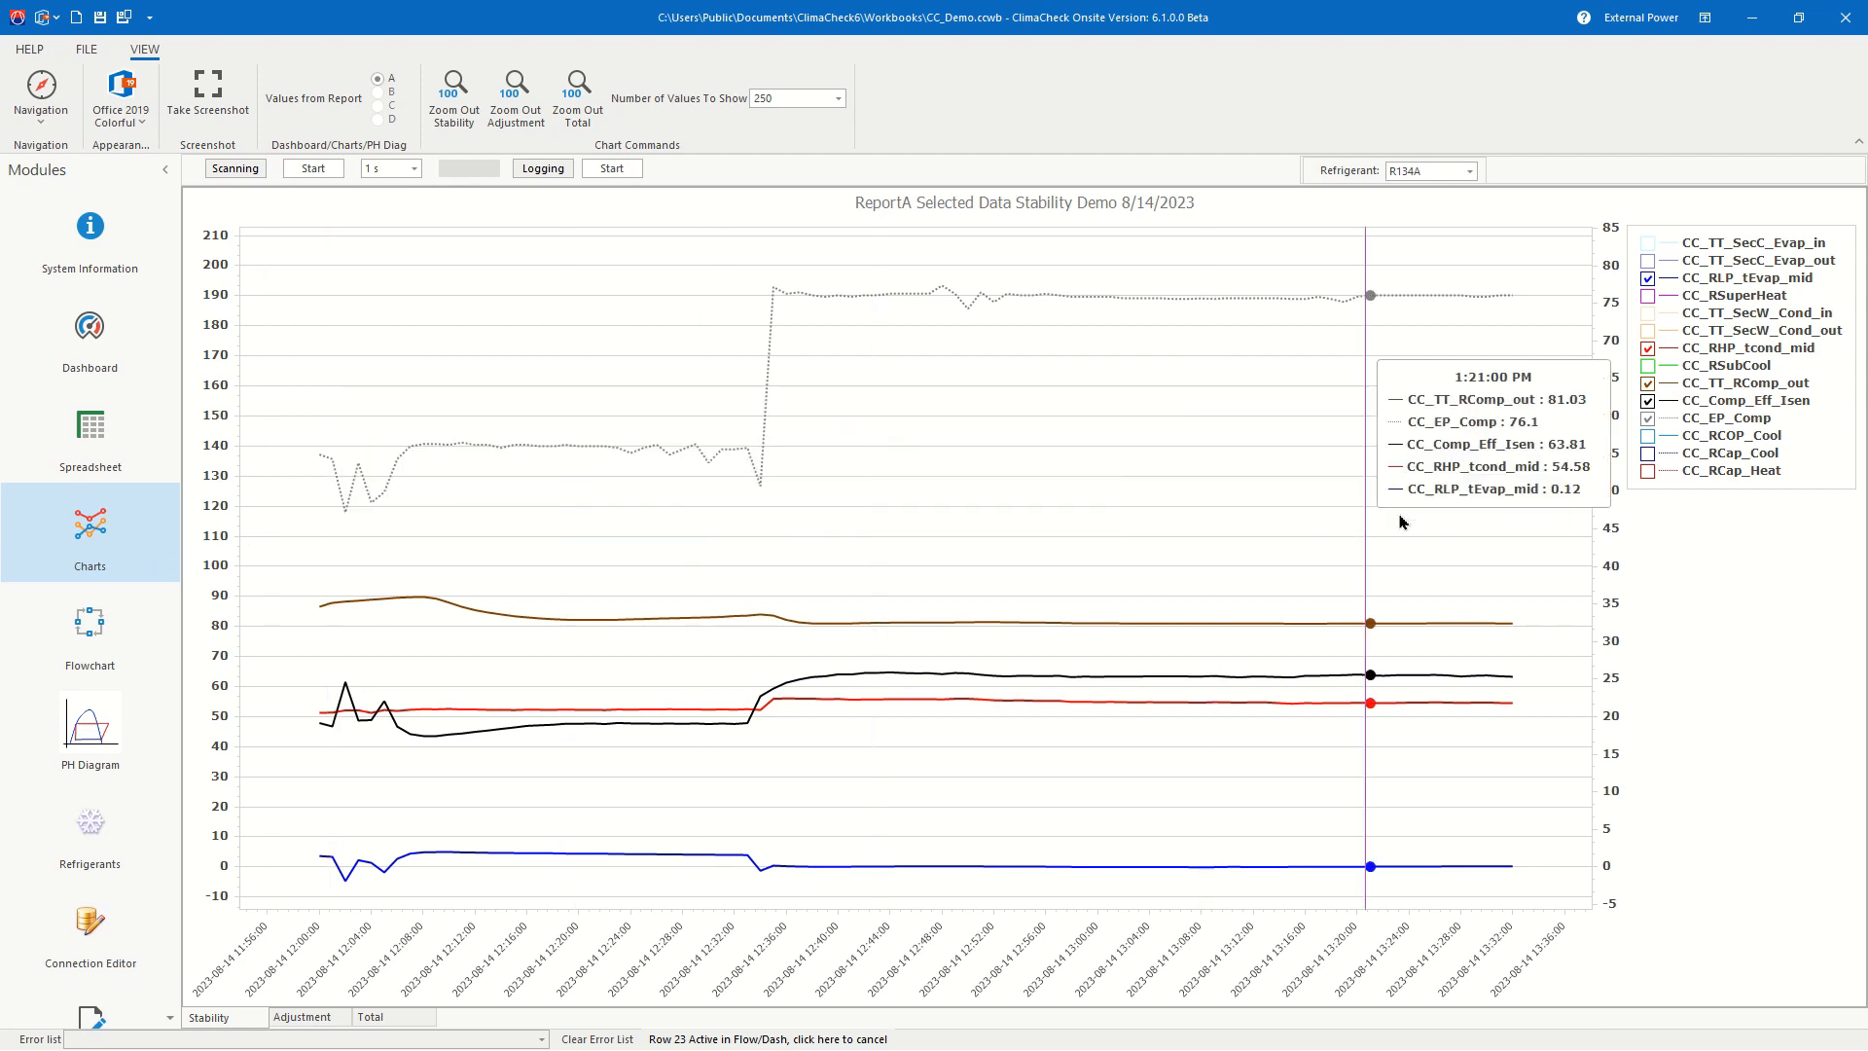
left_click(1645, 419)
left_click(1647, 419)
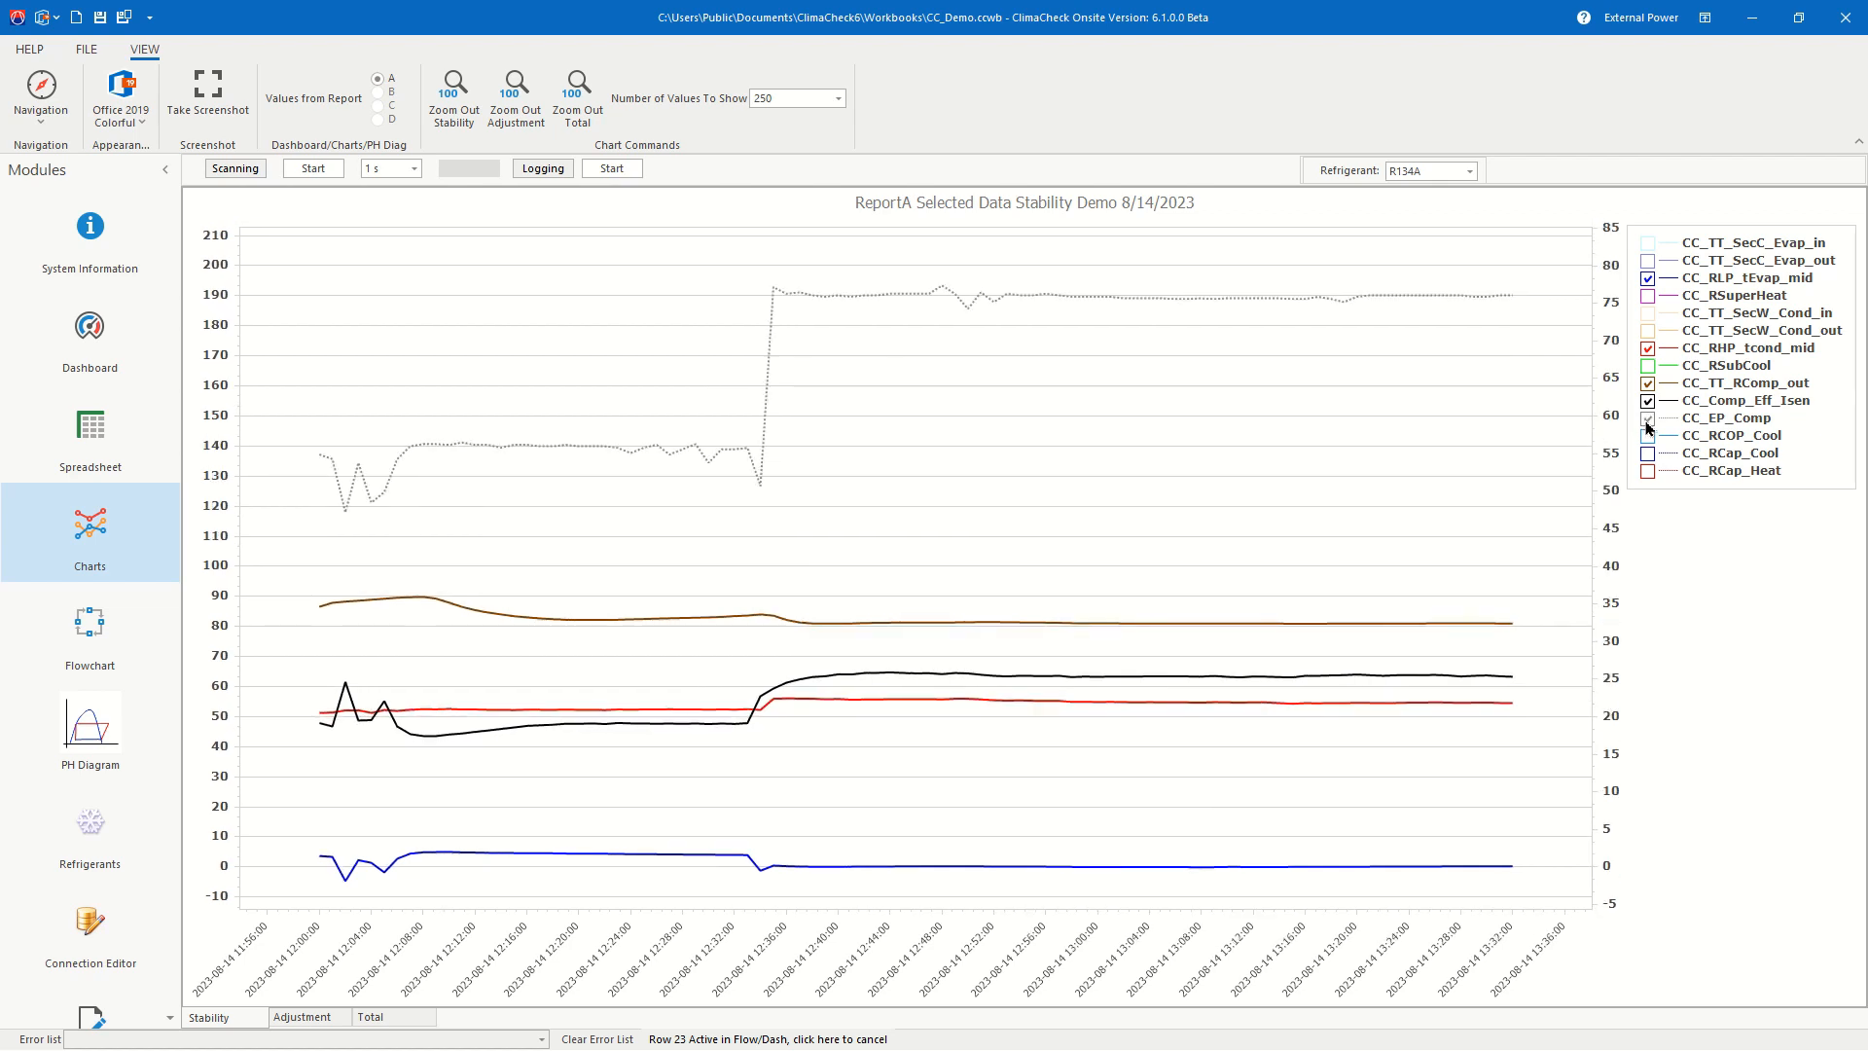
left_click(1647, 332)
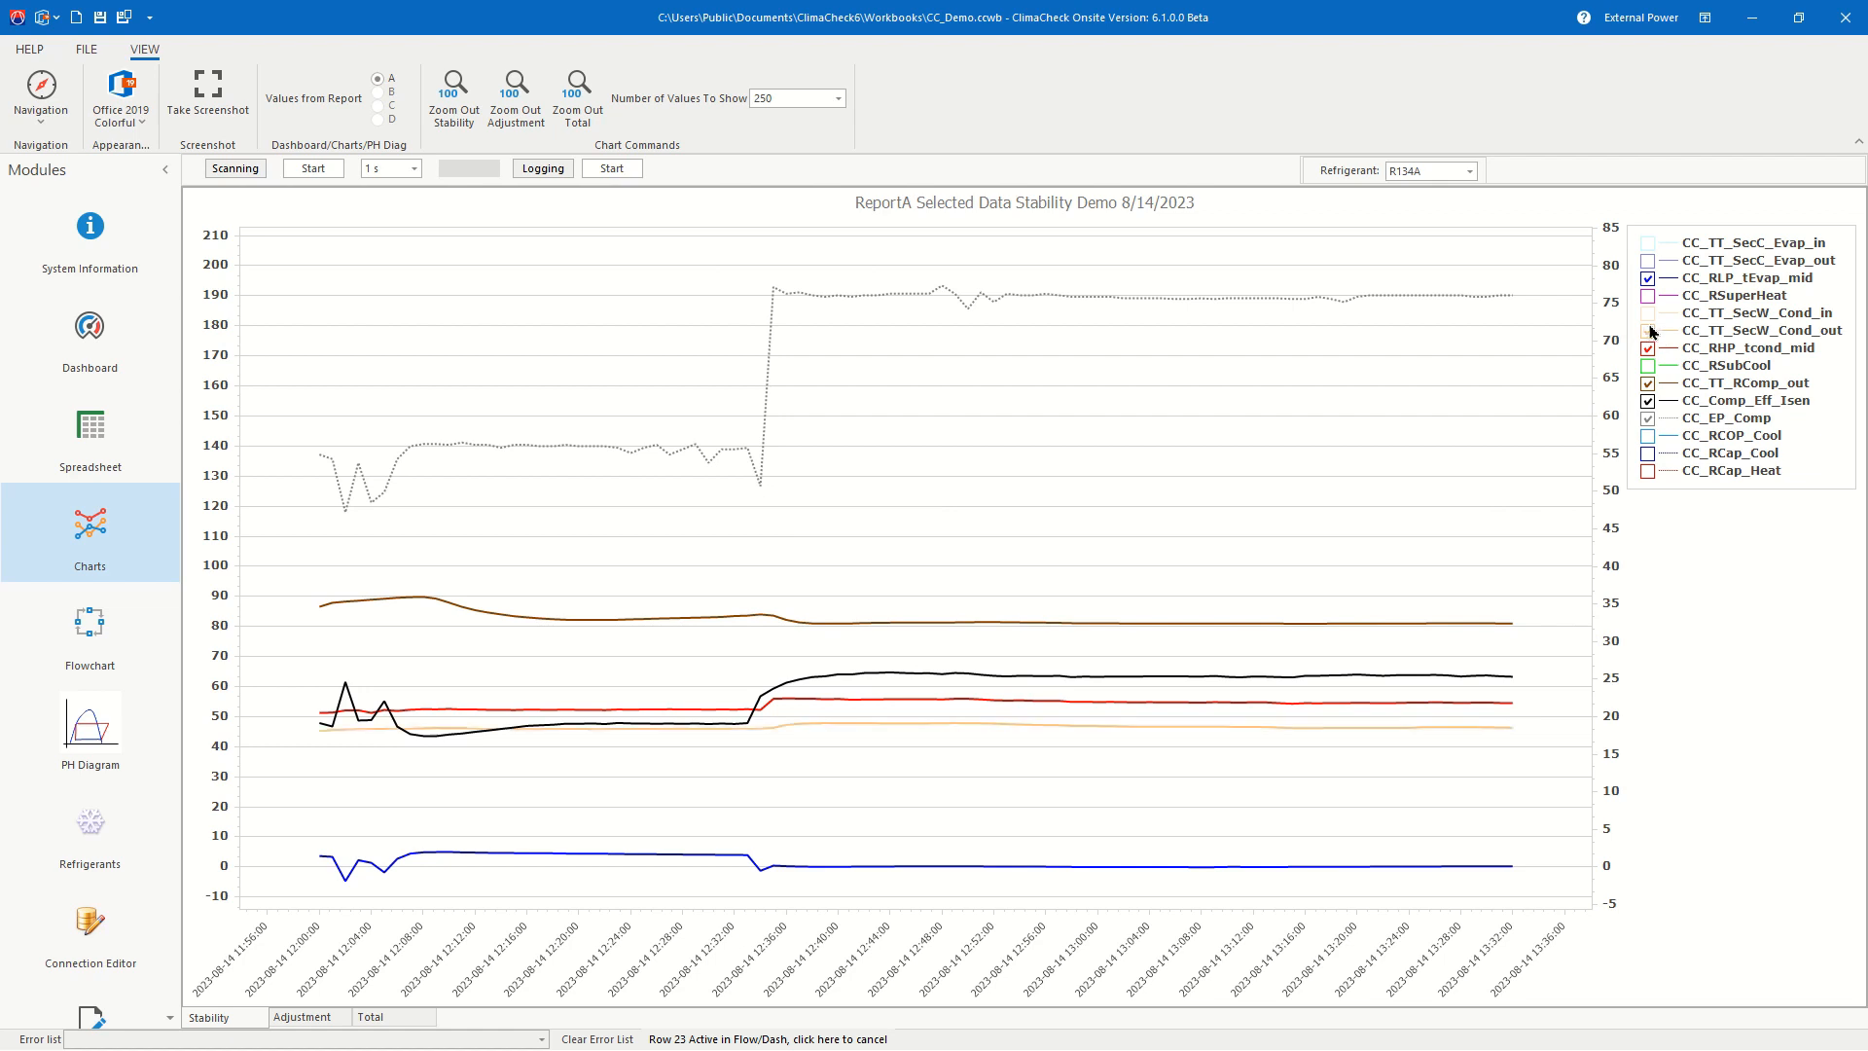
Step: Add the CC_TT_SecW_Cond_in, CC_TT_SecC_Evap_out and CC_TT_SecC_Evap_in curves to the Stability chart
left_click(1648, 313)
left_click(1647, 261)
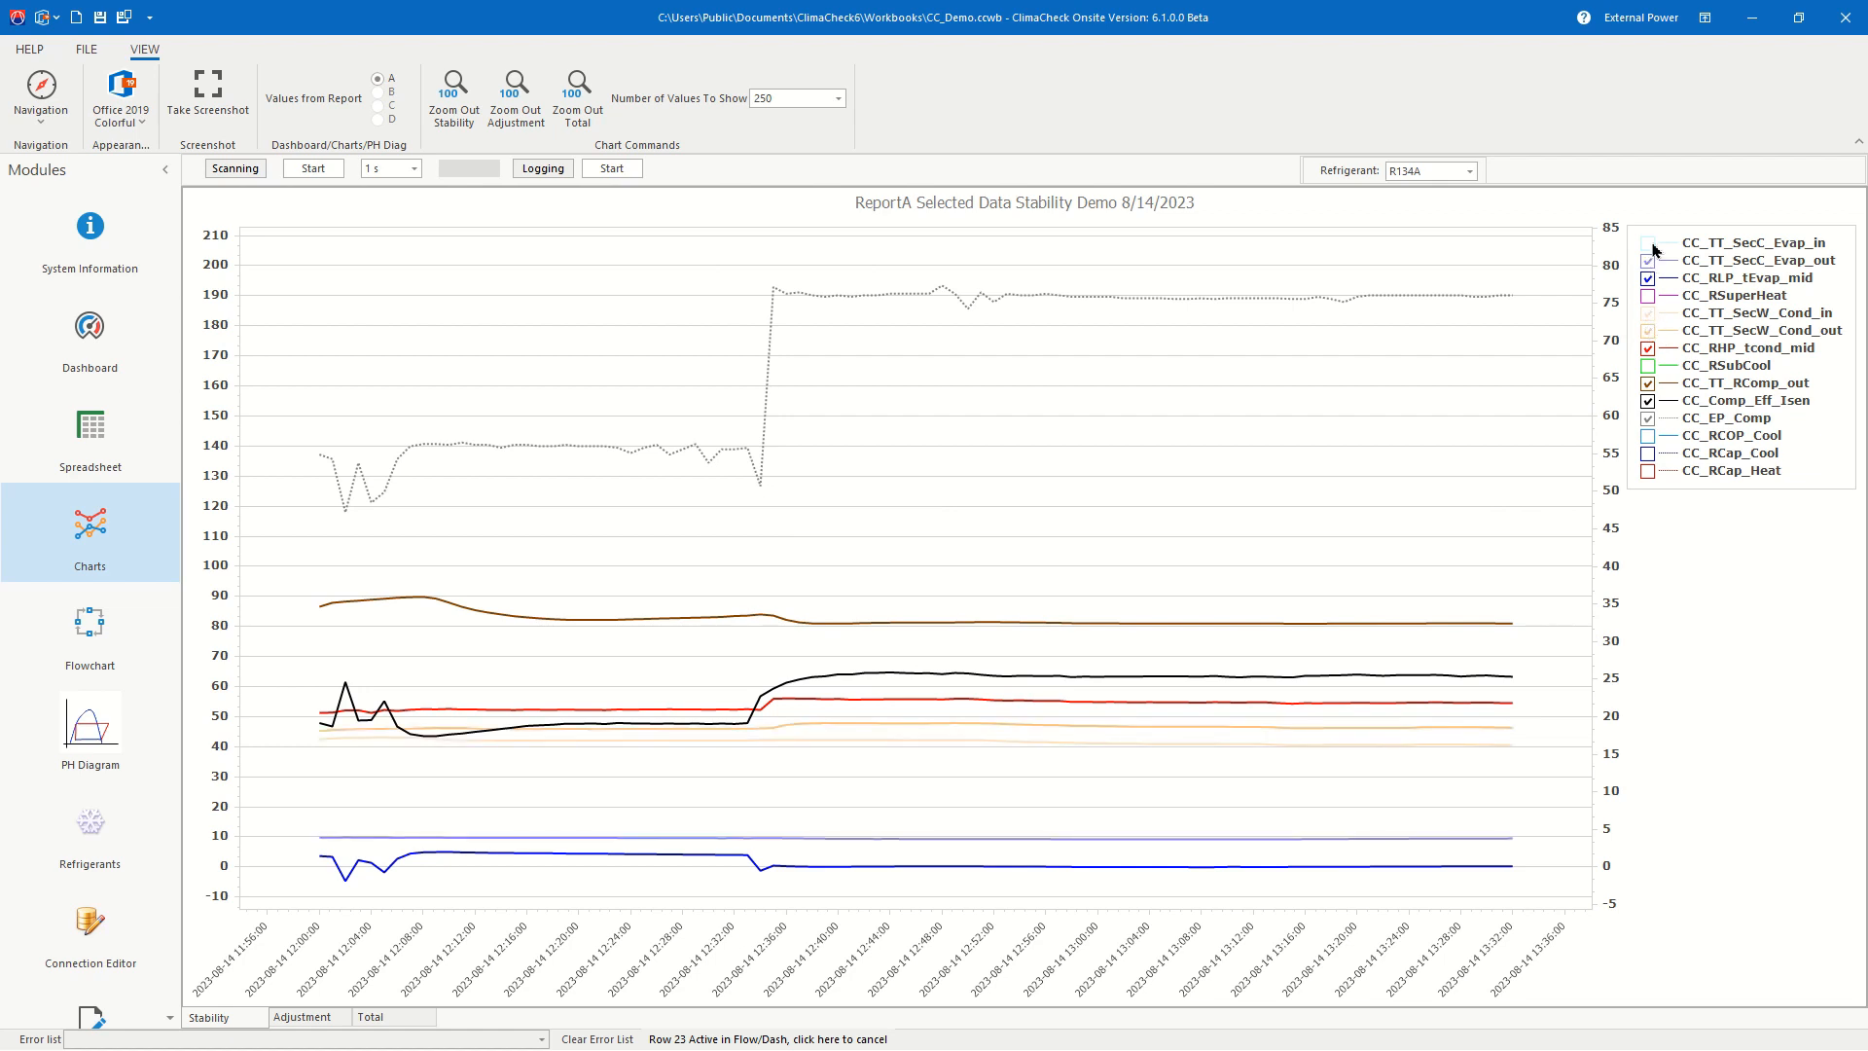
Step: Zoom in on parts of the Stability chart around 12:34, read the curve values there, and restore the full view
mouse_move(1174, 348)
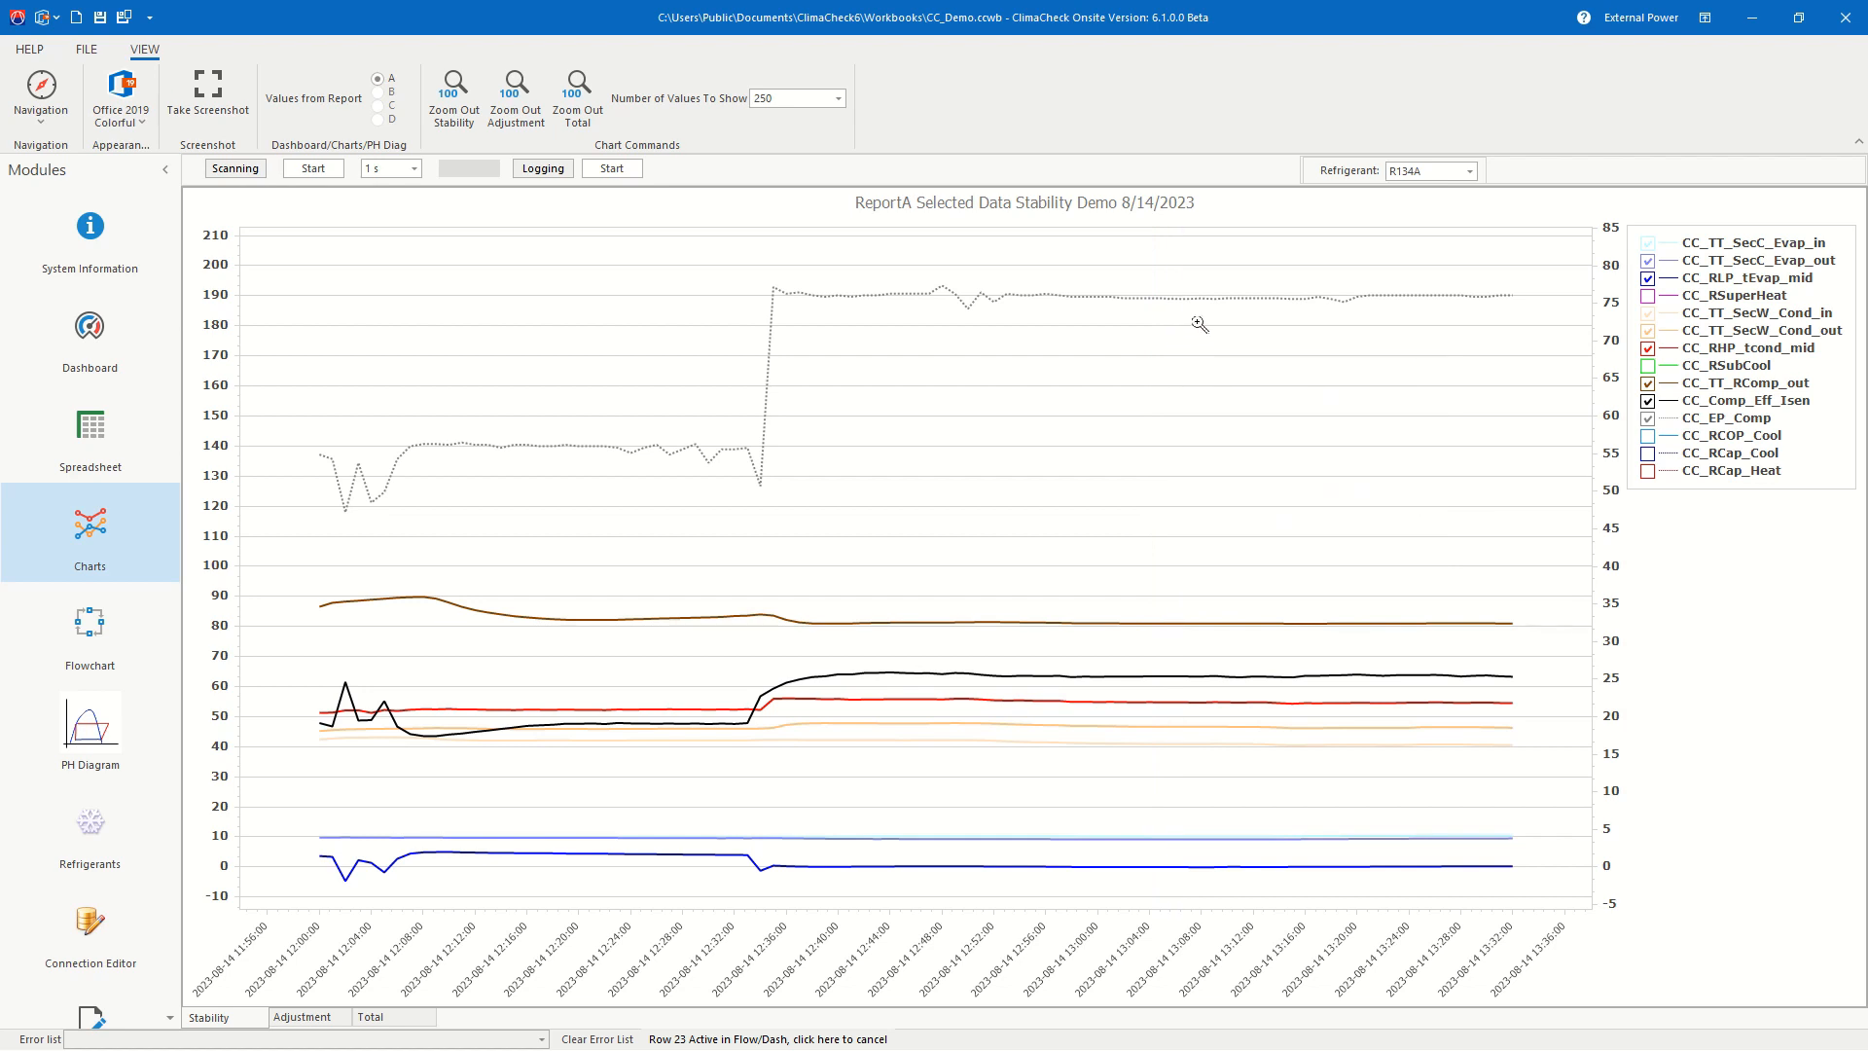
left_click_drag(1199, 322, 593, 901)
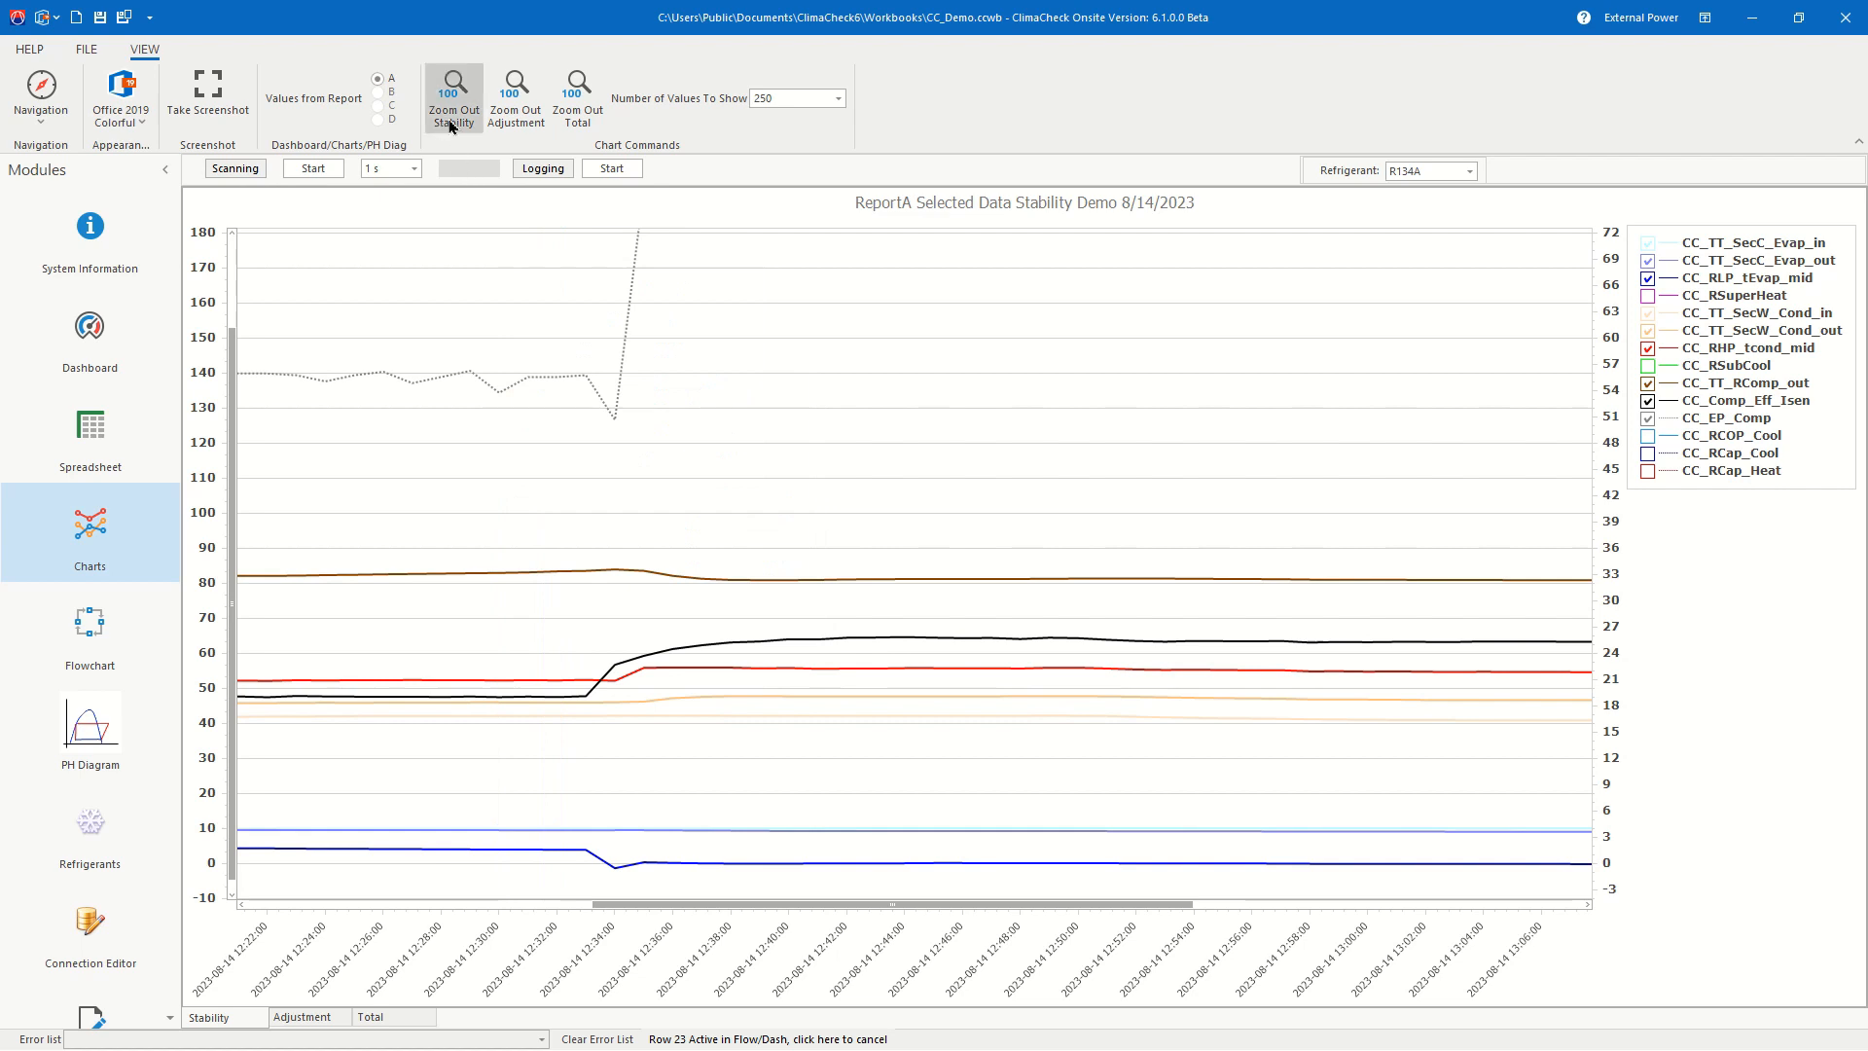
left_click(452, 125)
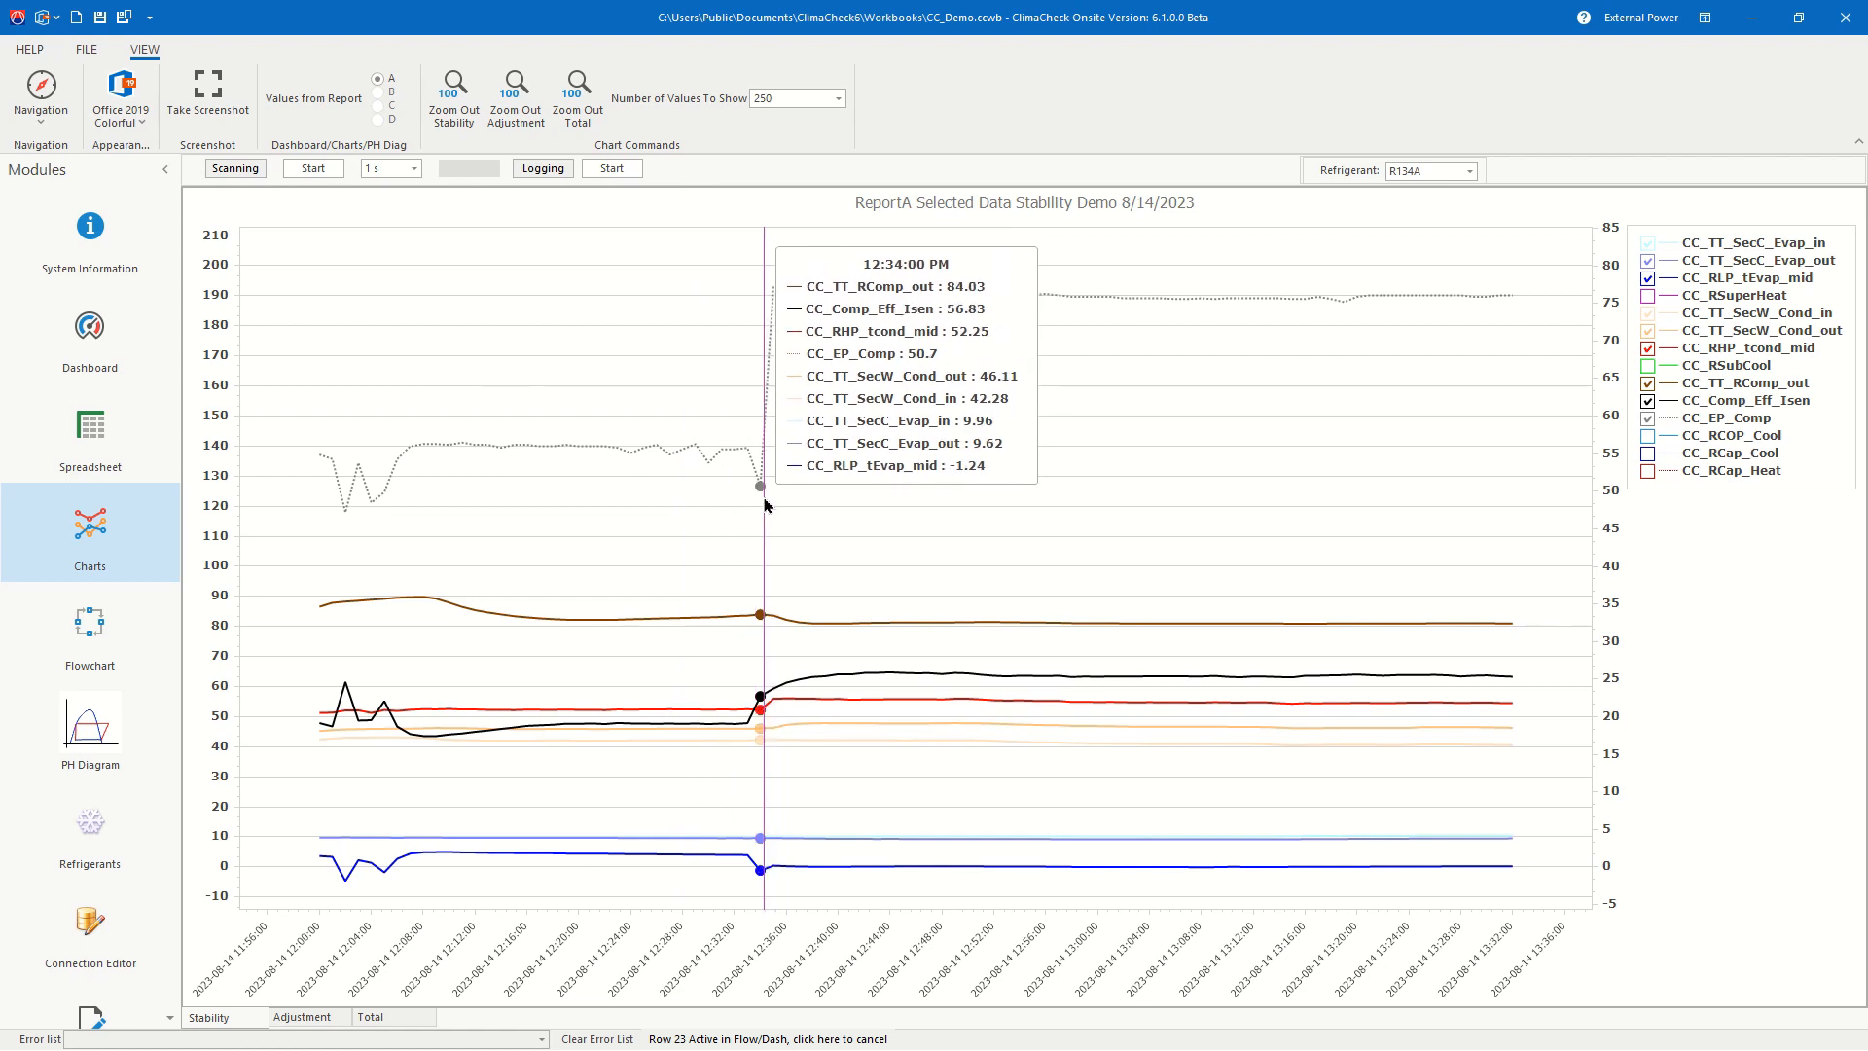
scroll(767, 504, "up", 5)
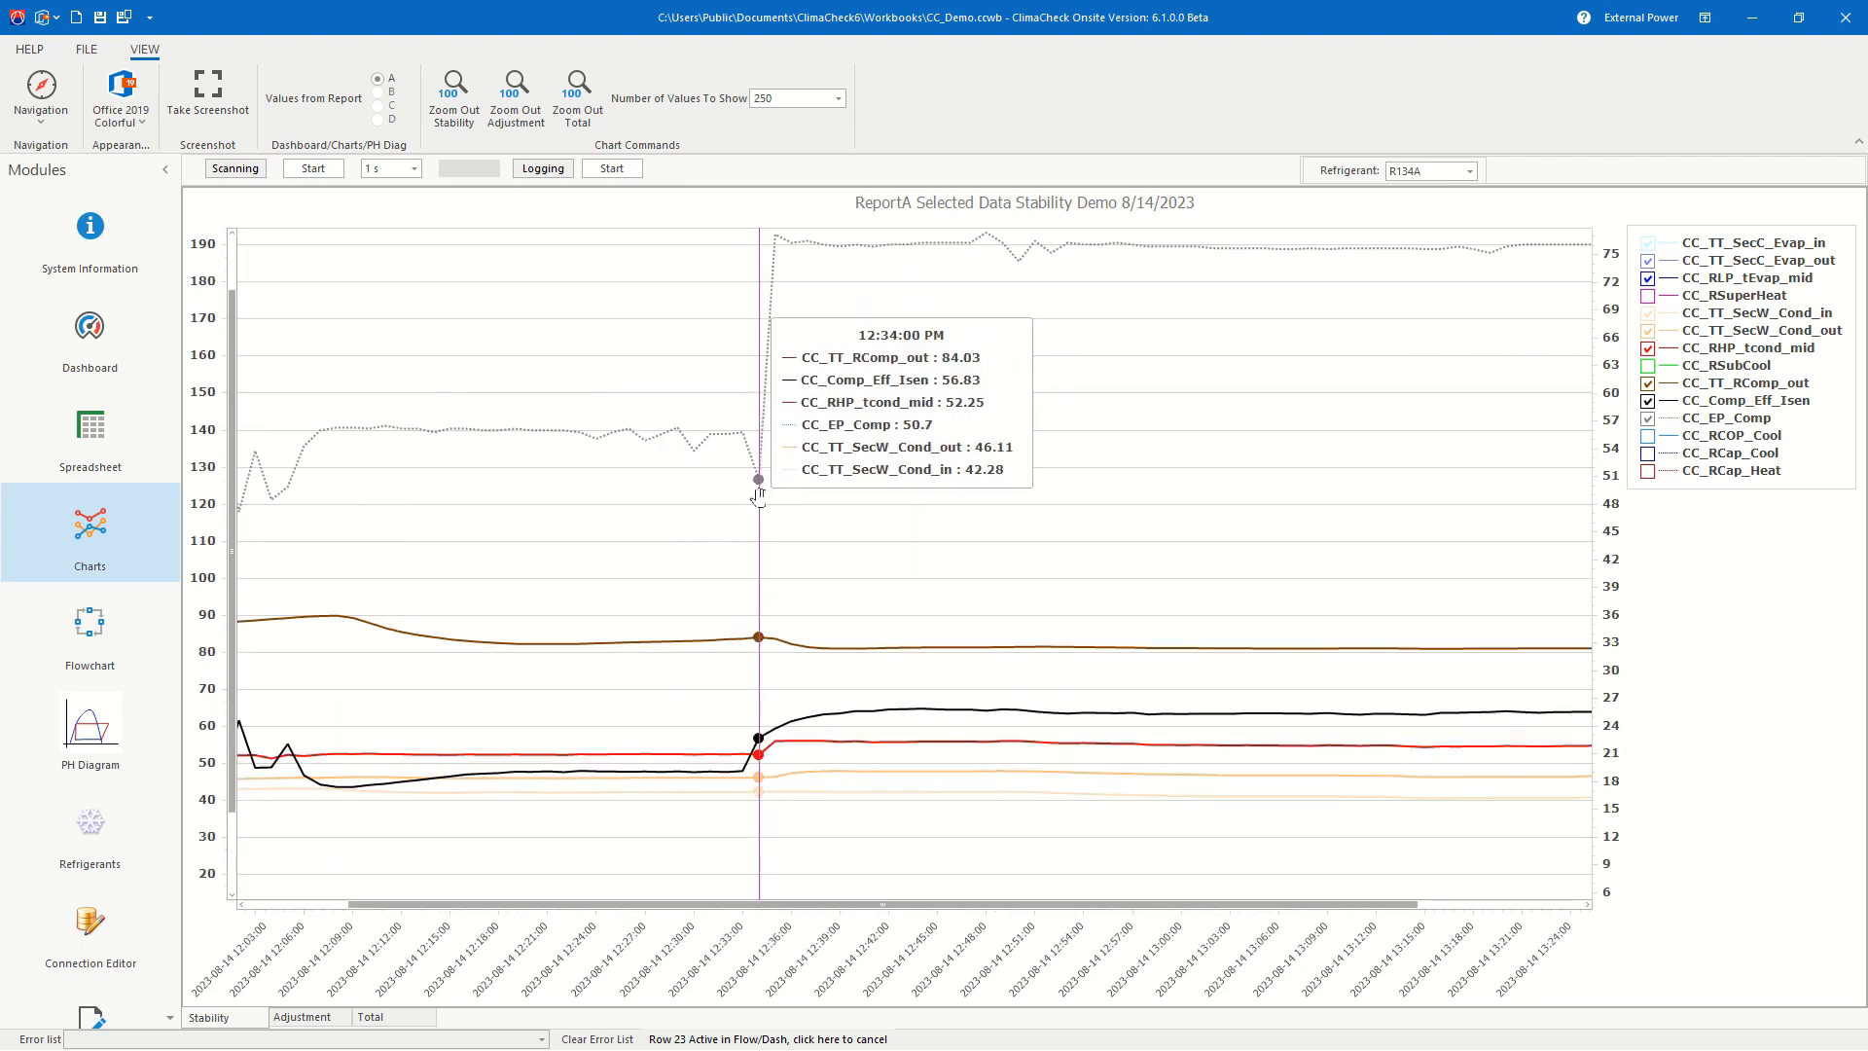
scroll(759, 496, "down", 5)
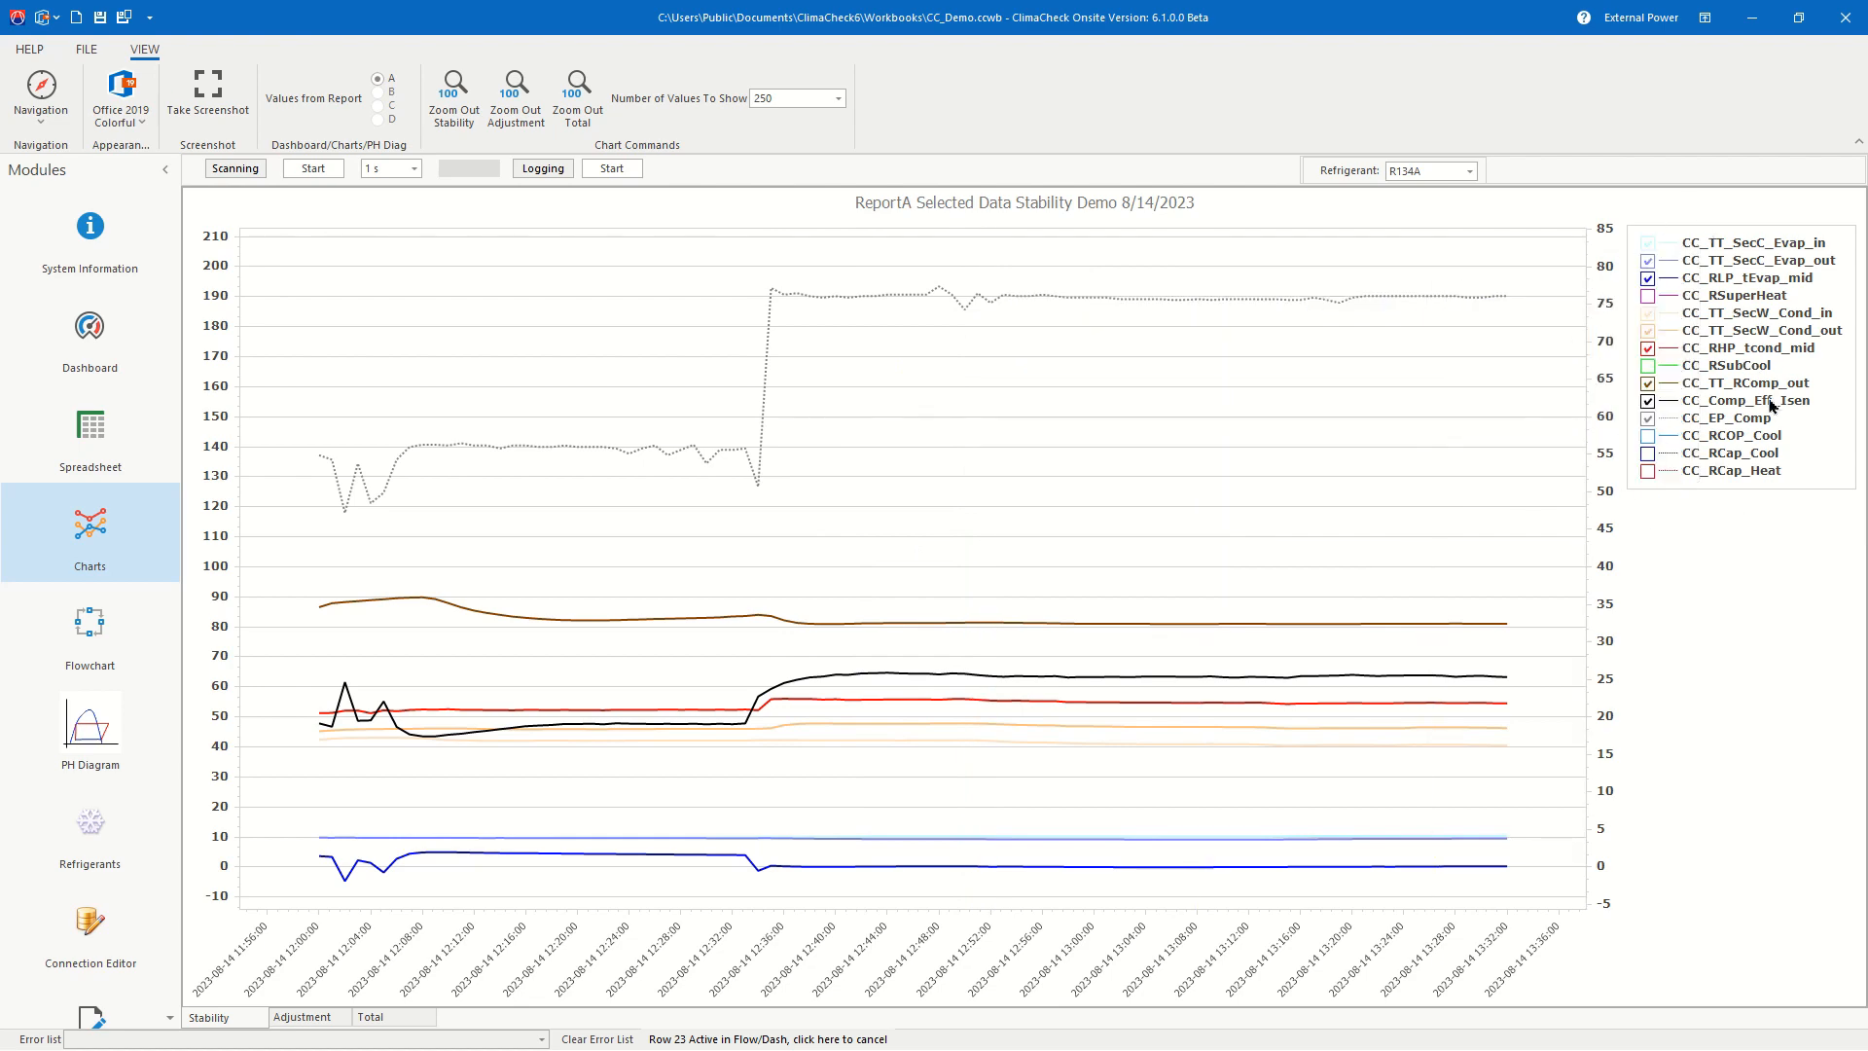
Step: Search the spreadsheet's ReportA sheet for "outdoor" to locate the Outdoor temp (°C) column
left_click(89, 455)
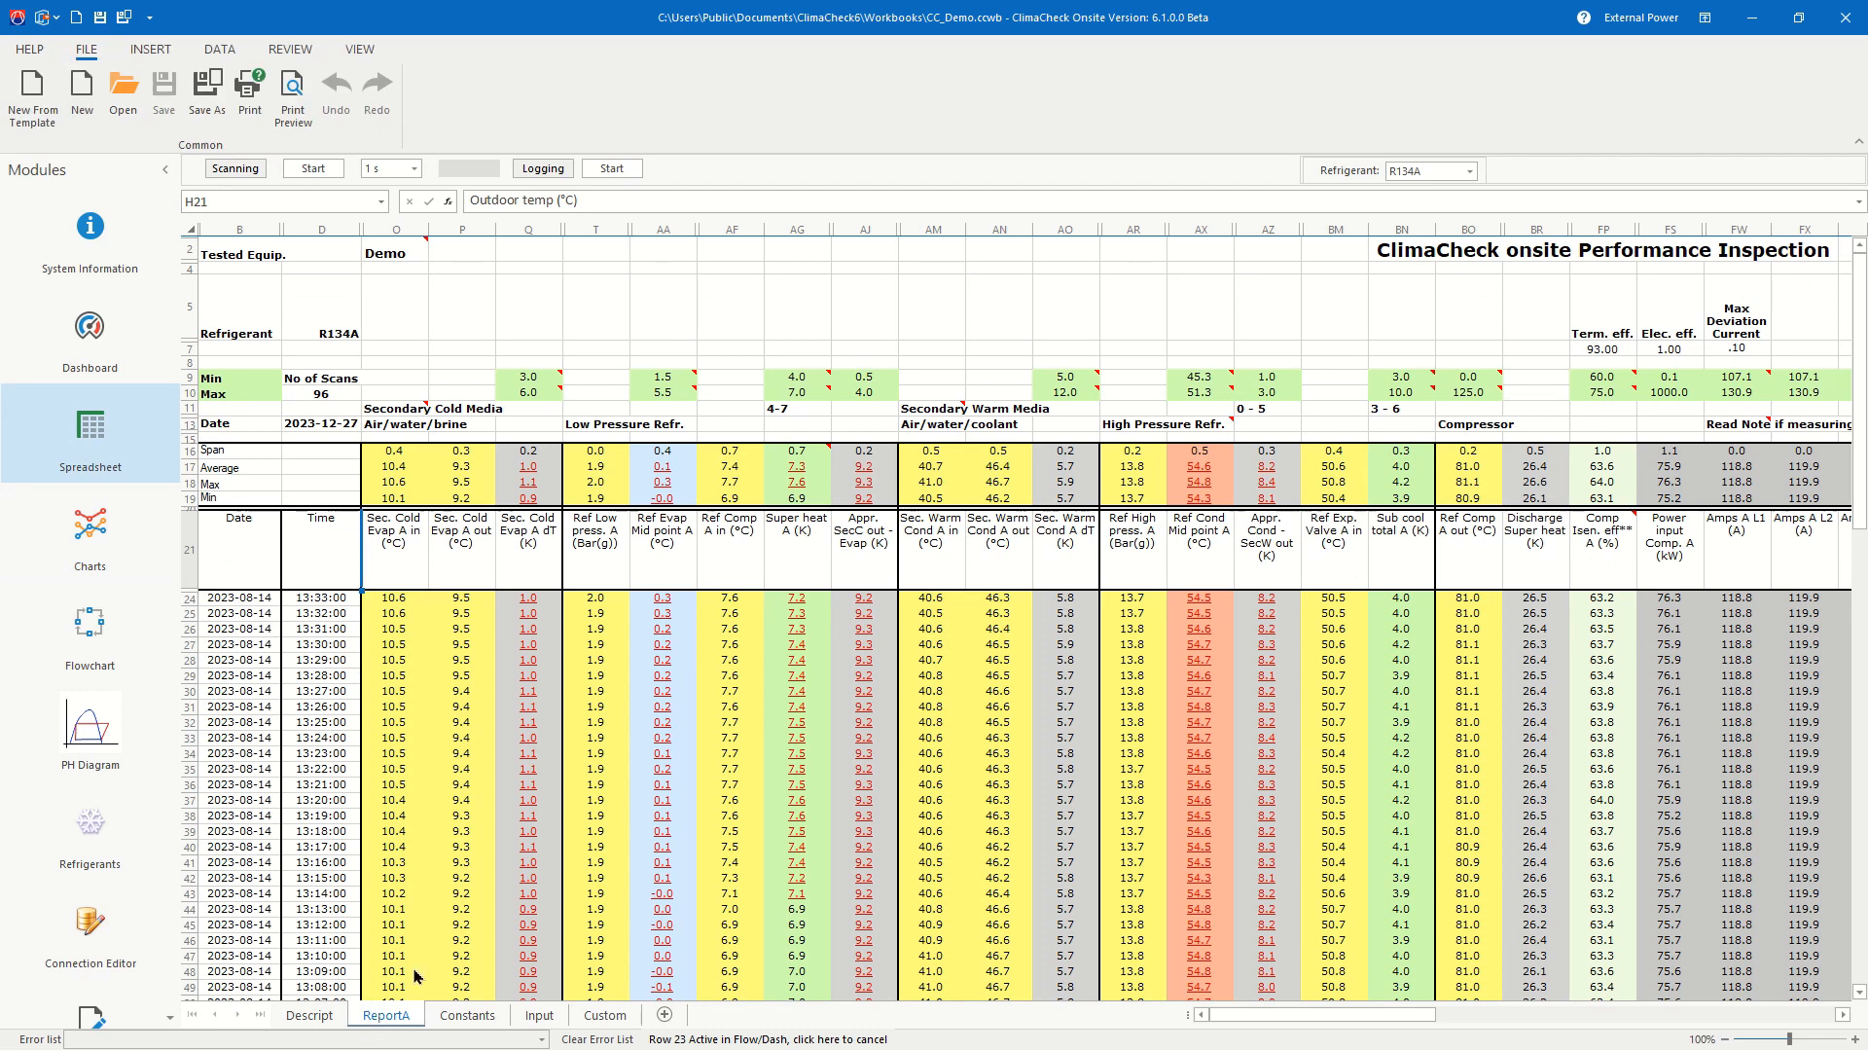
left_click(721, 326)
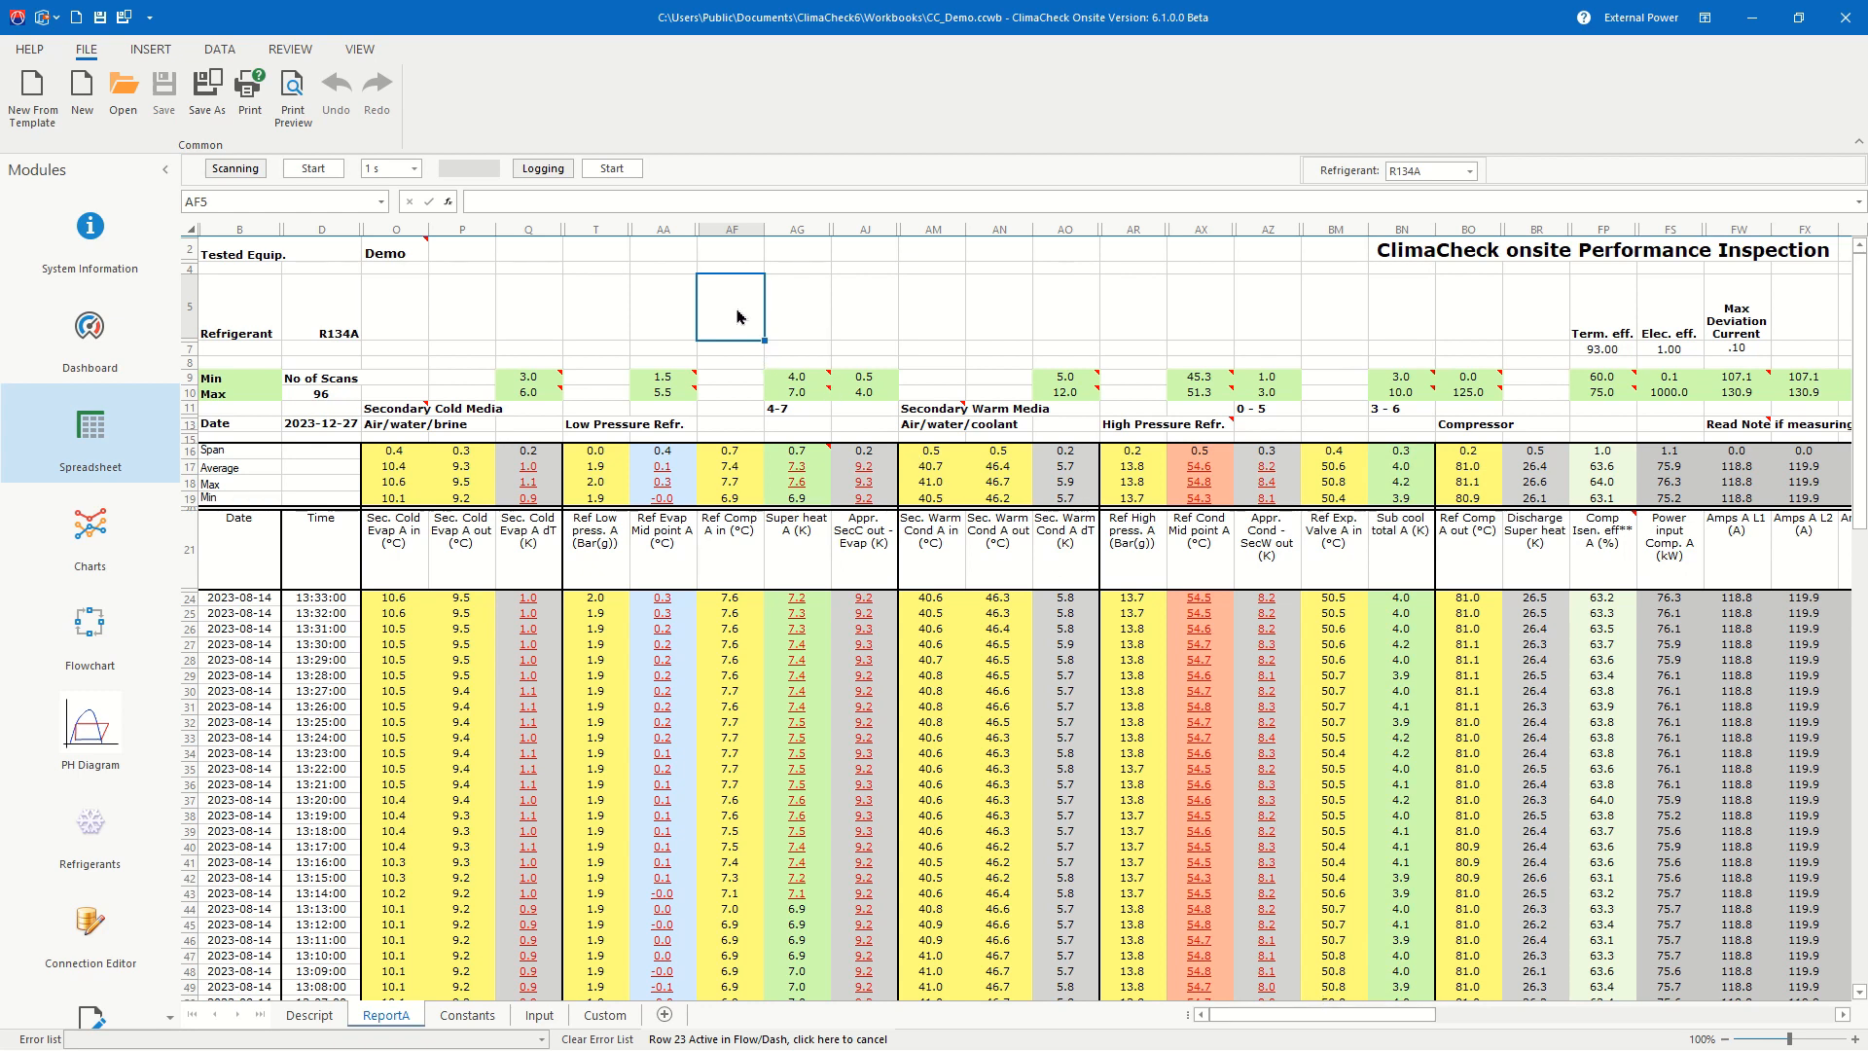
key("ctrl+f")
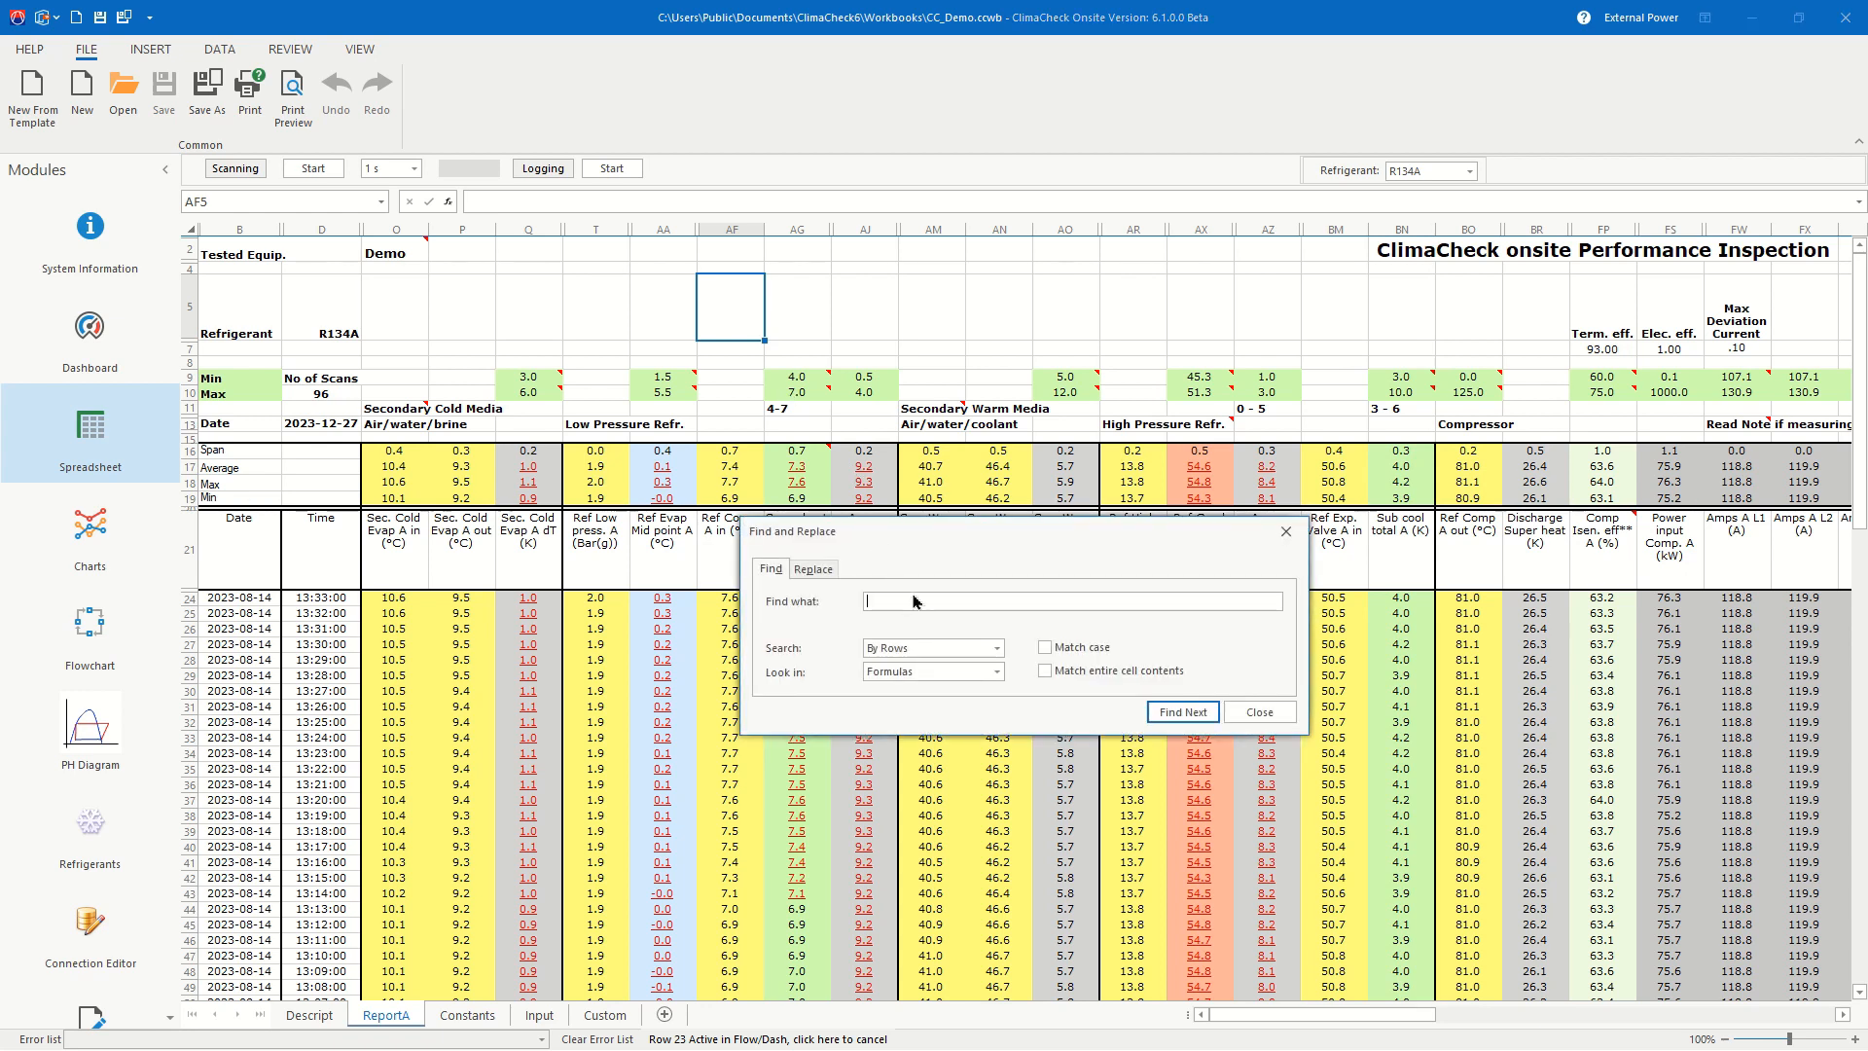
type("outdoor")
left_click(1181, 713)
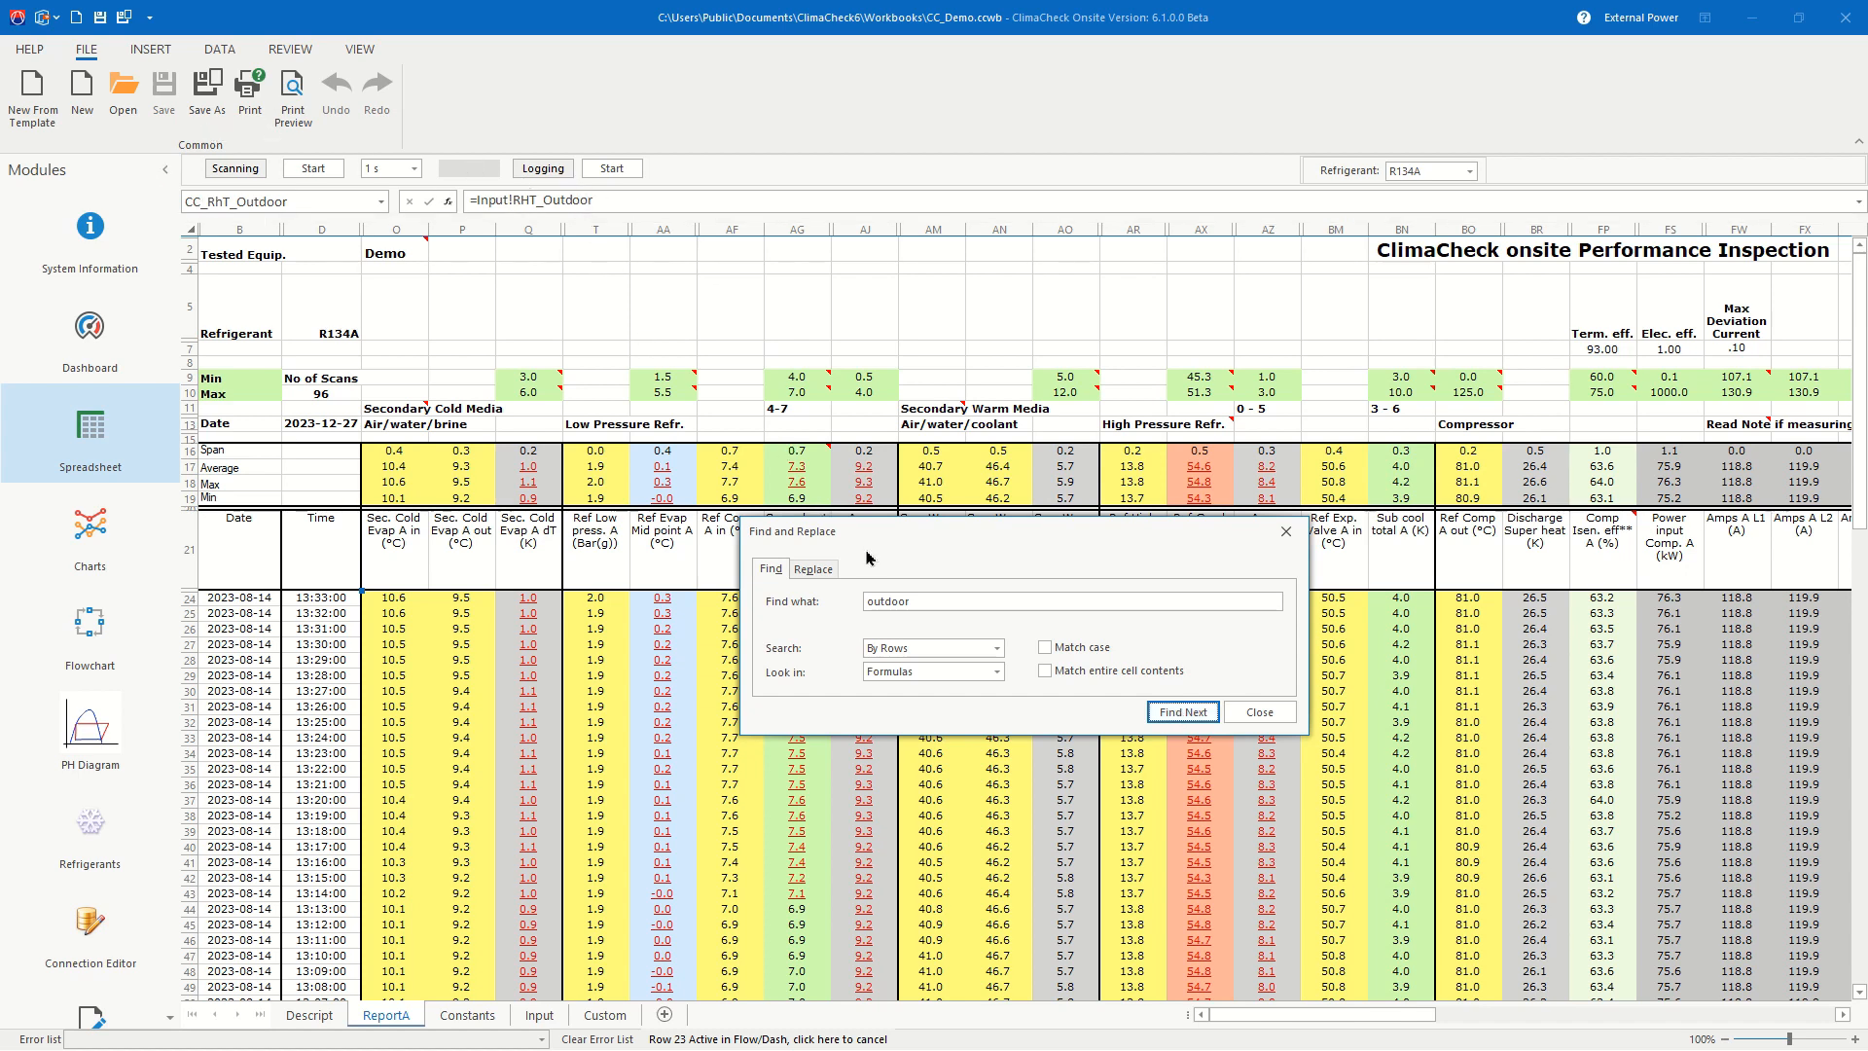
left_click(1183, 713)
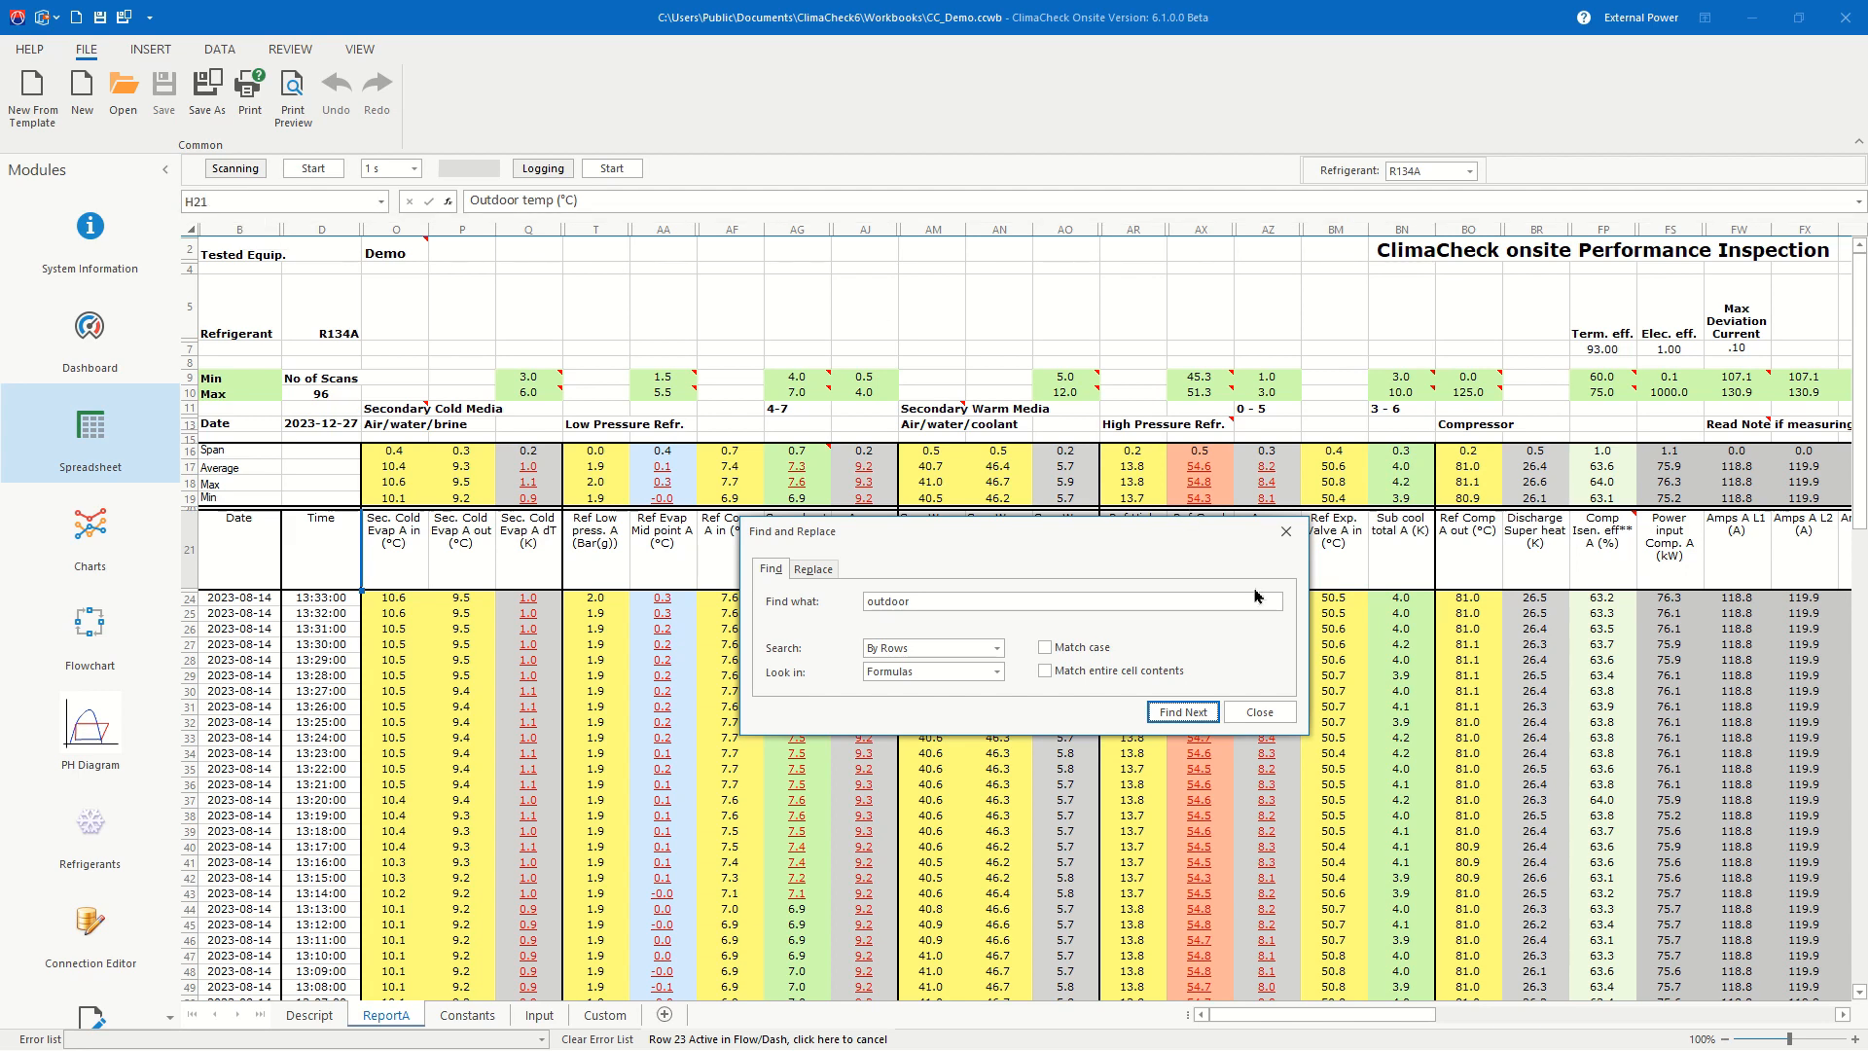
left_click(1260, 713)
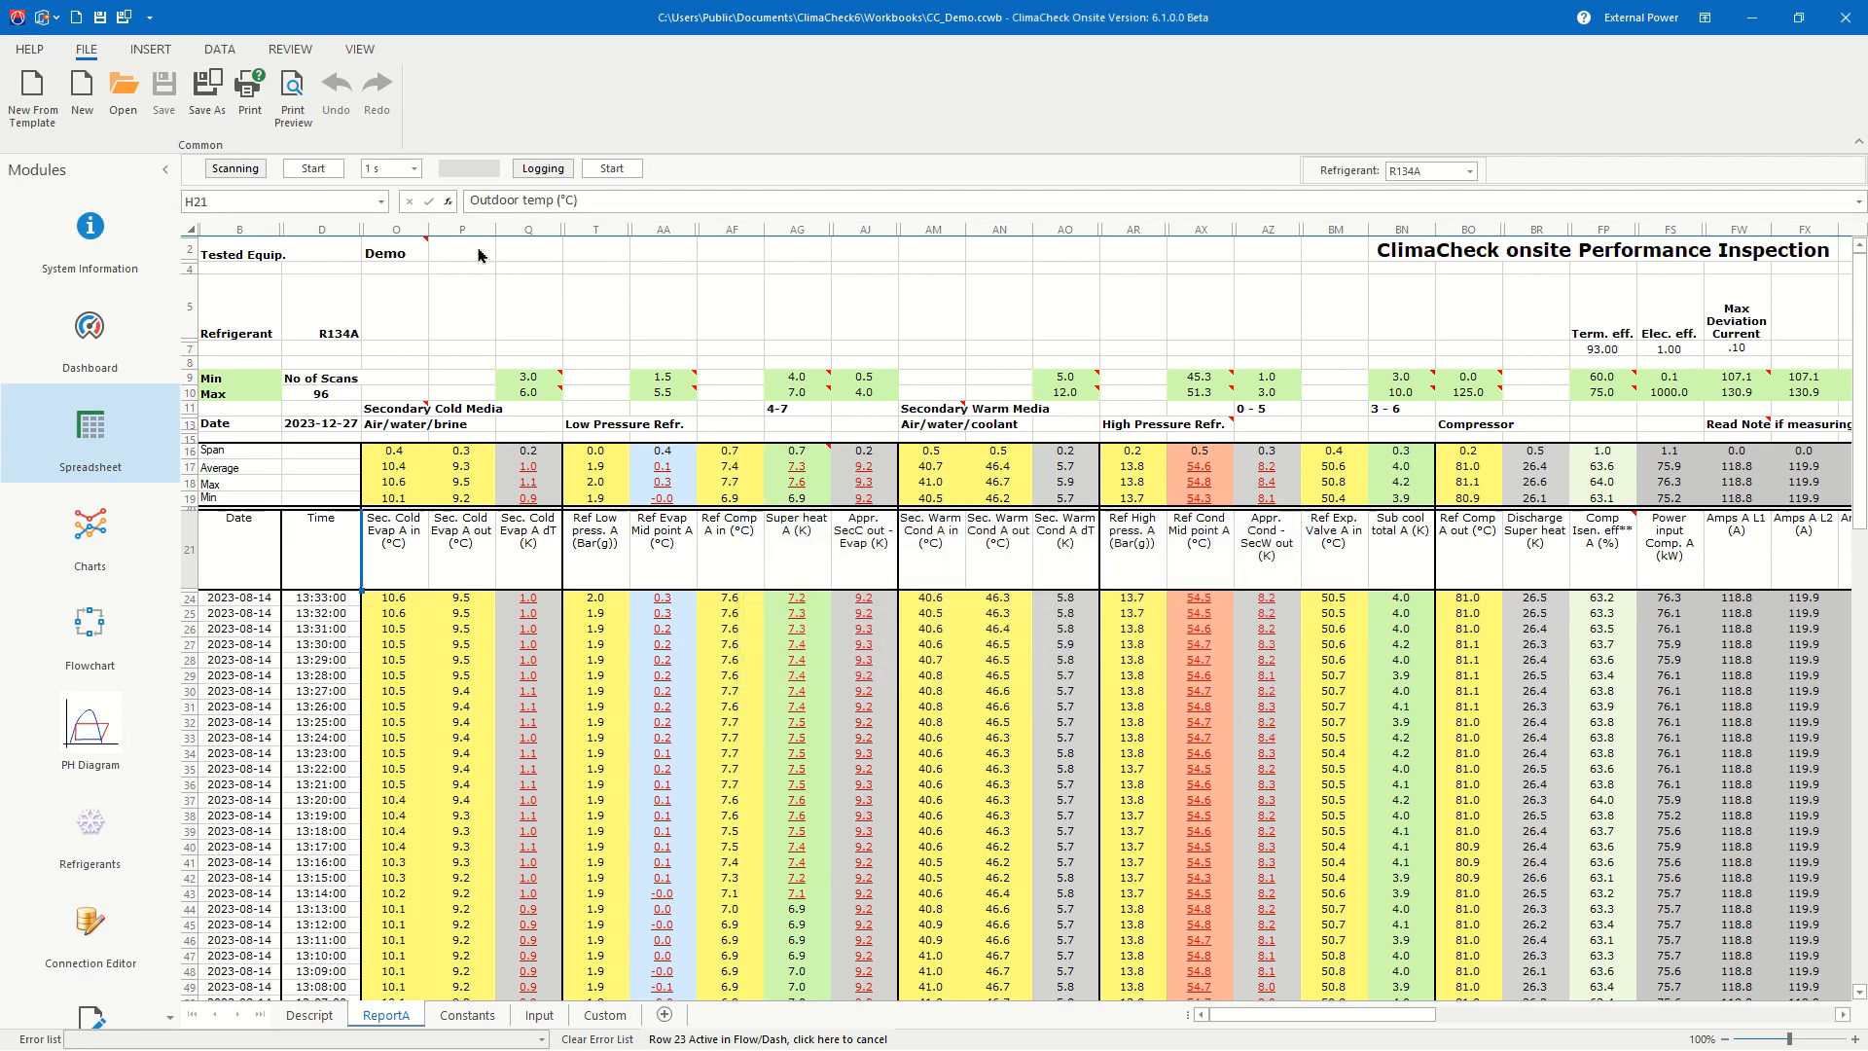
Step: Unhide the hidden columns between D and O in the ReportA sheet
left_click_drag(396, 225, 354, 226)
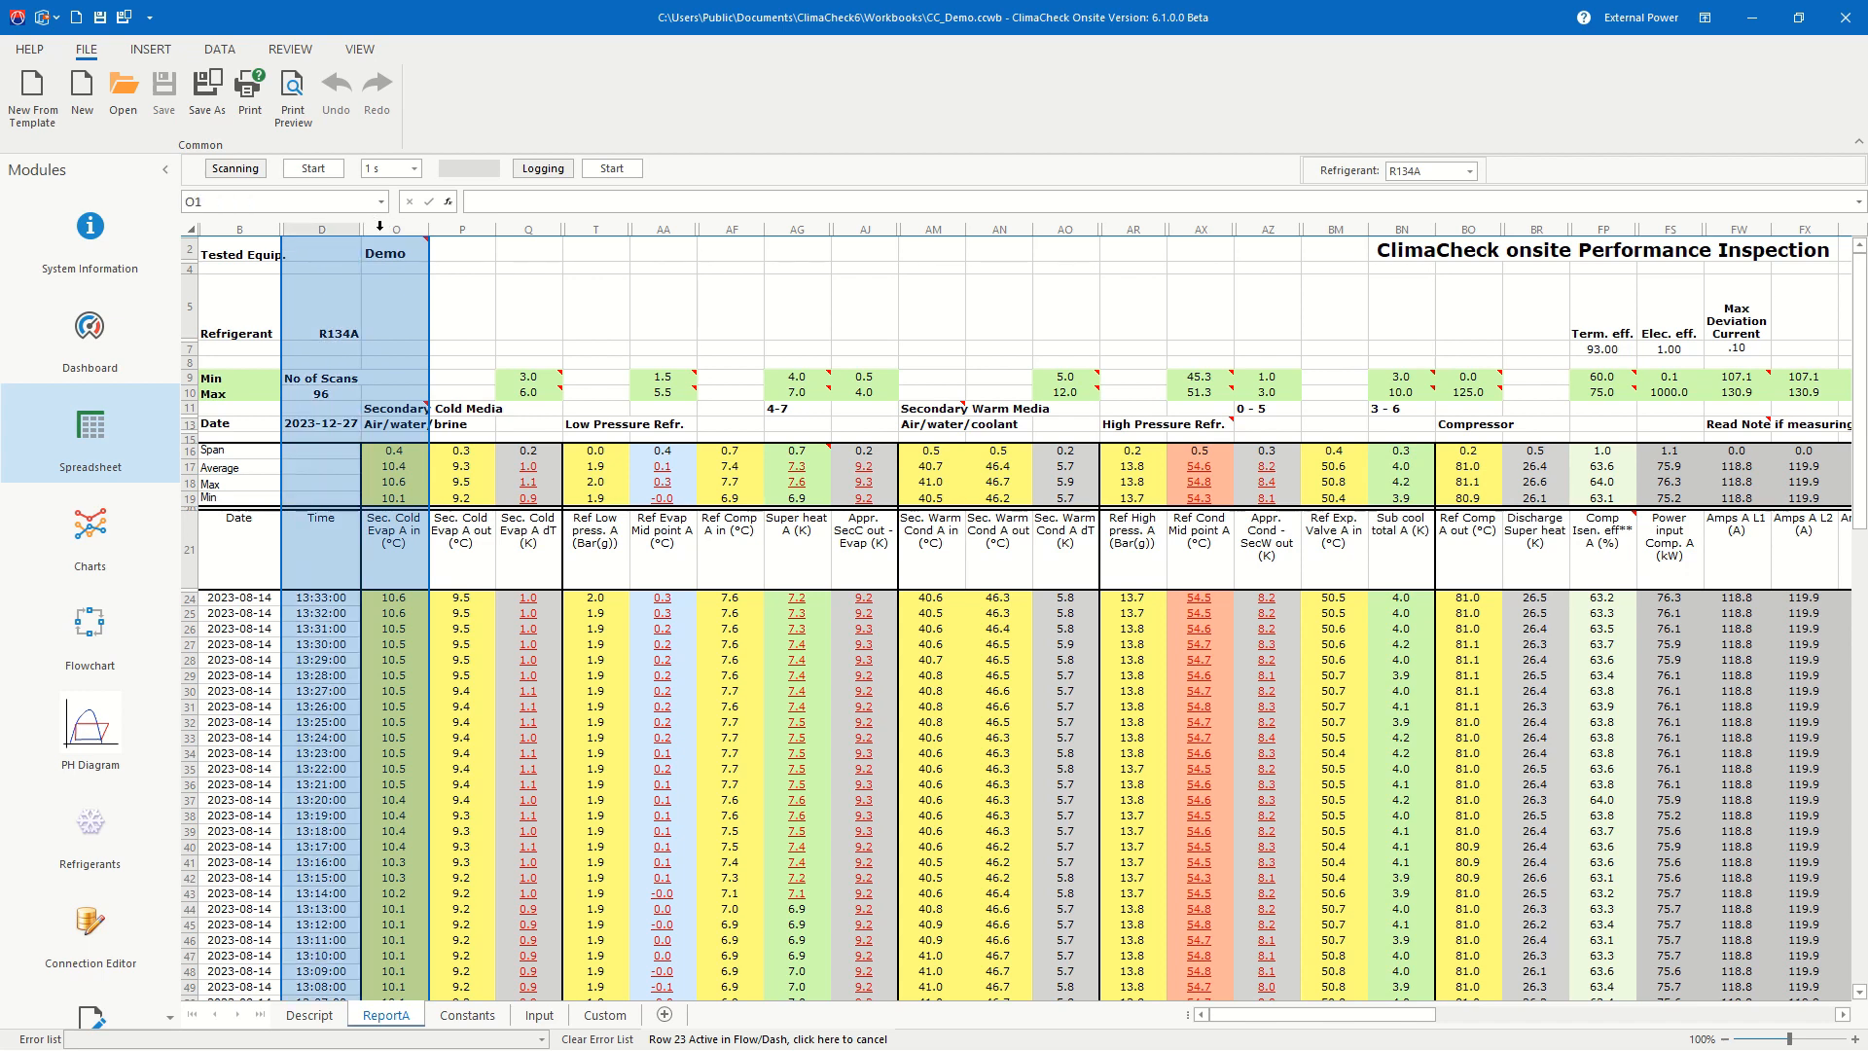
right_click(380, 226)
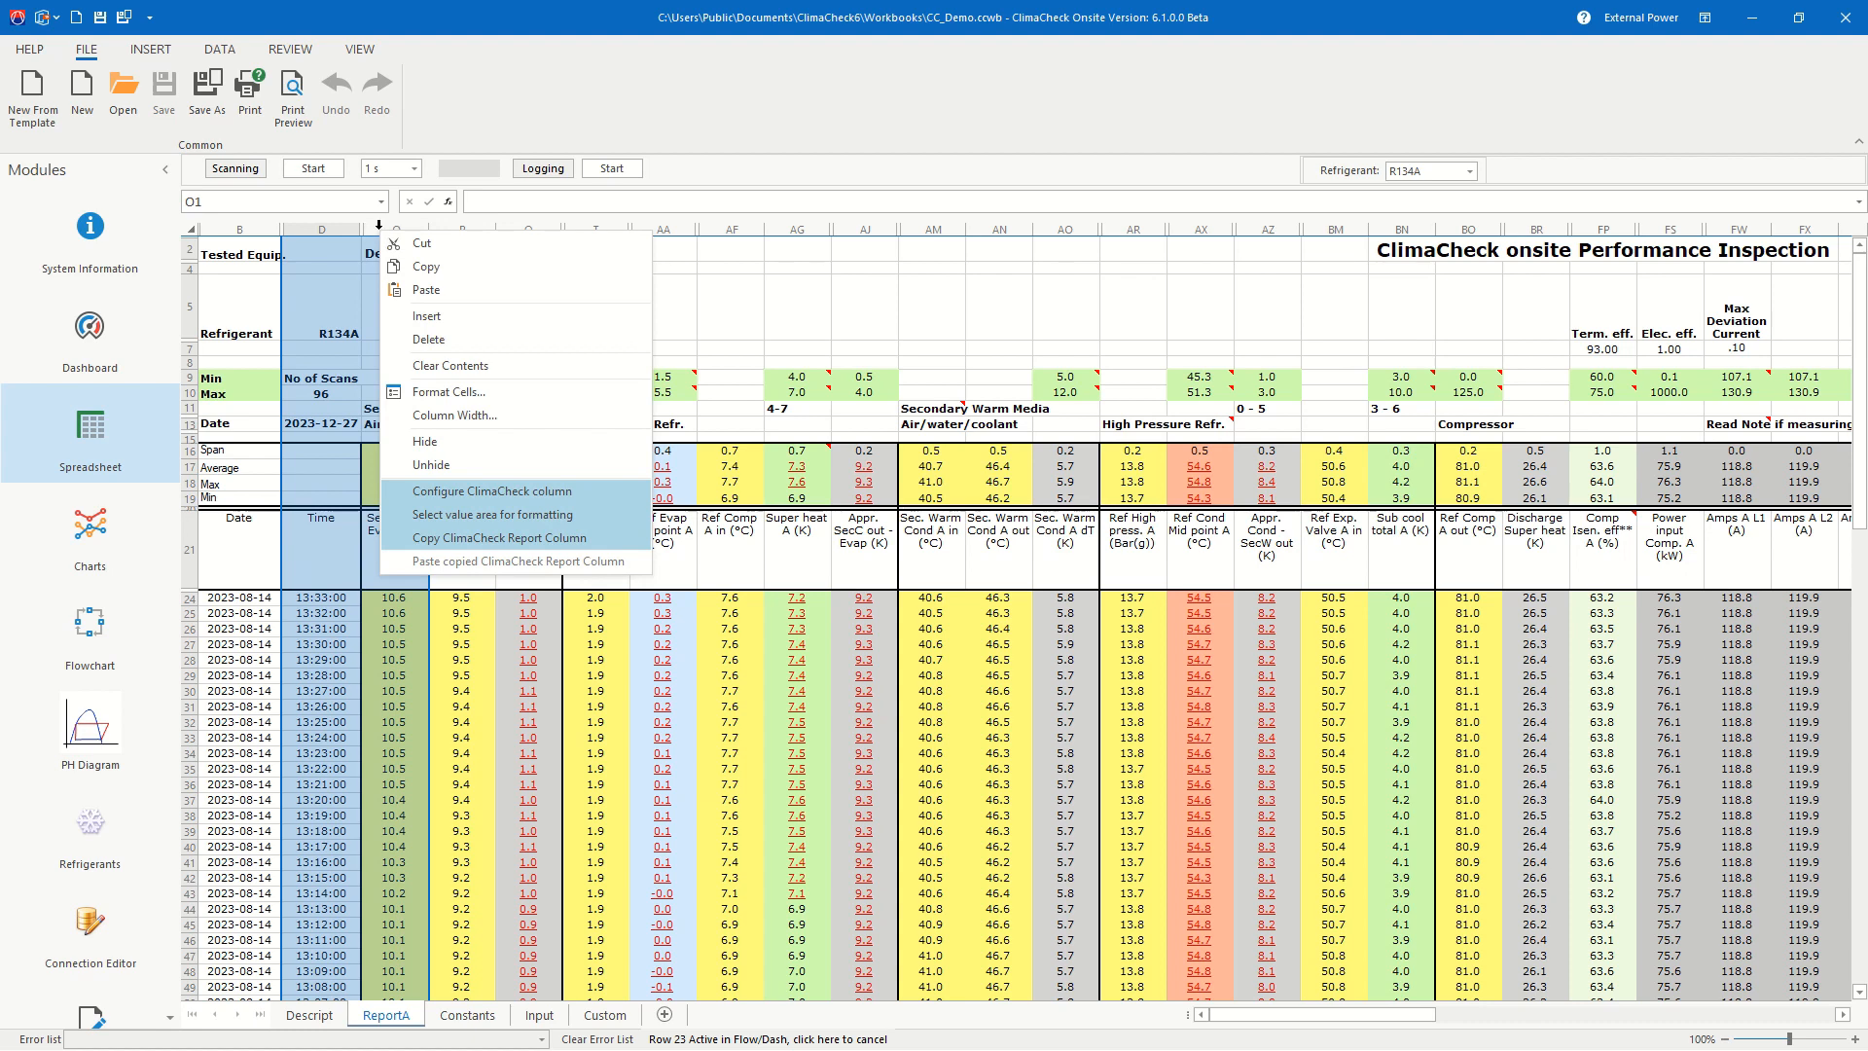
left_click(441, 467)
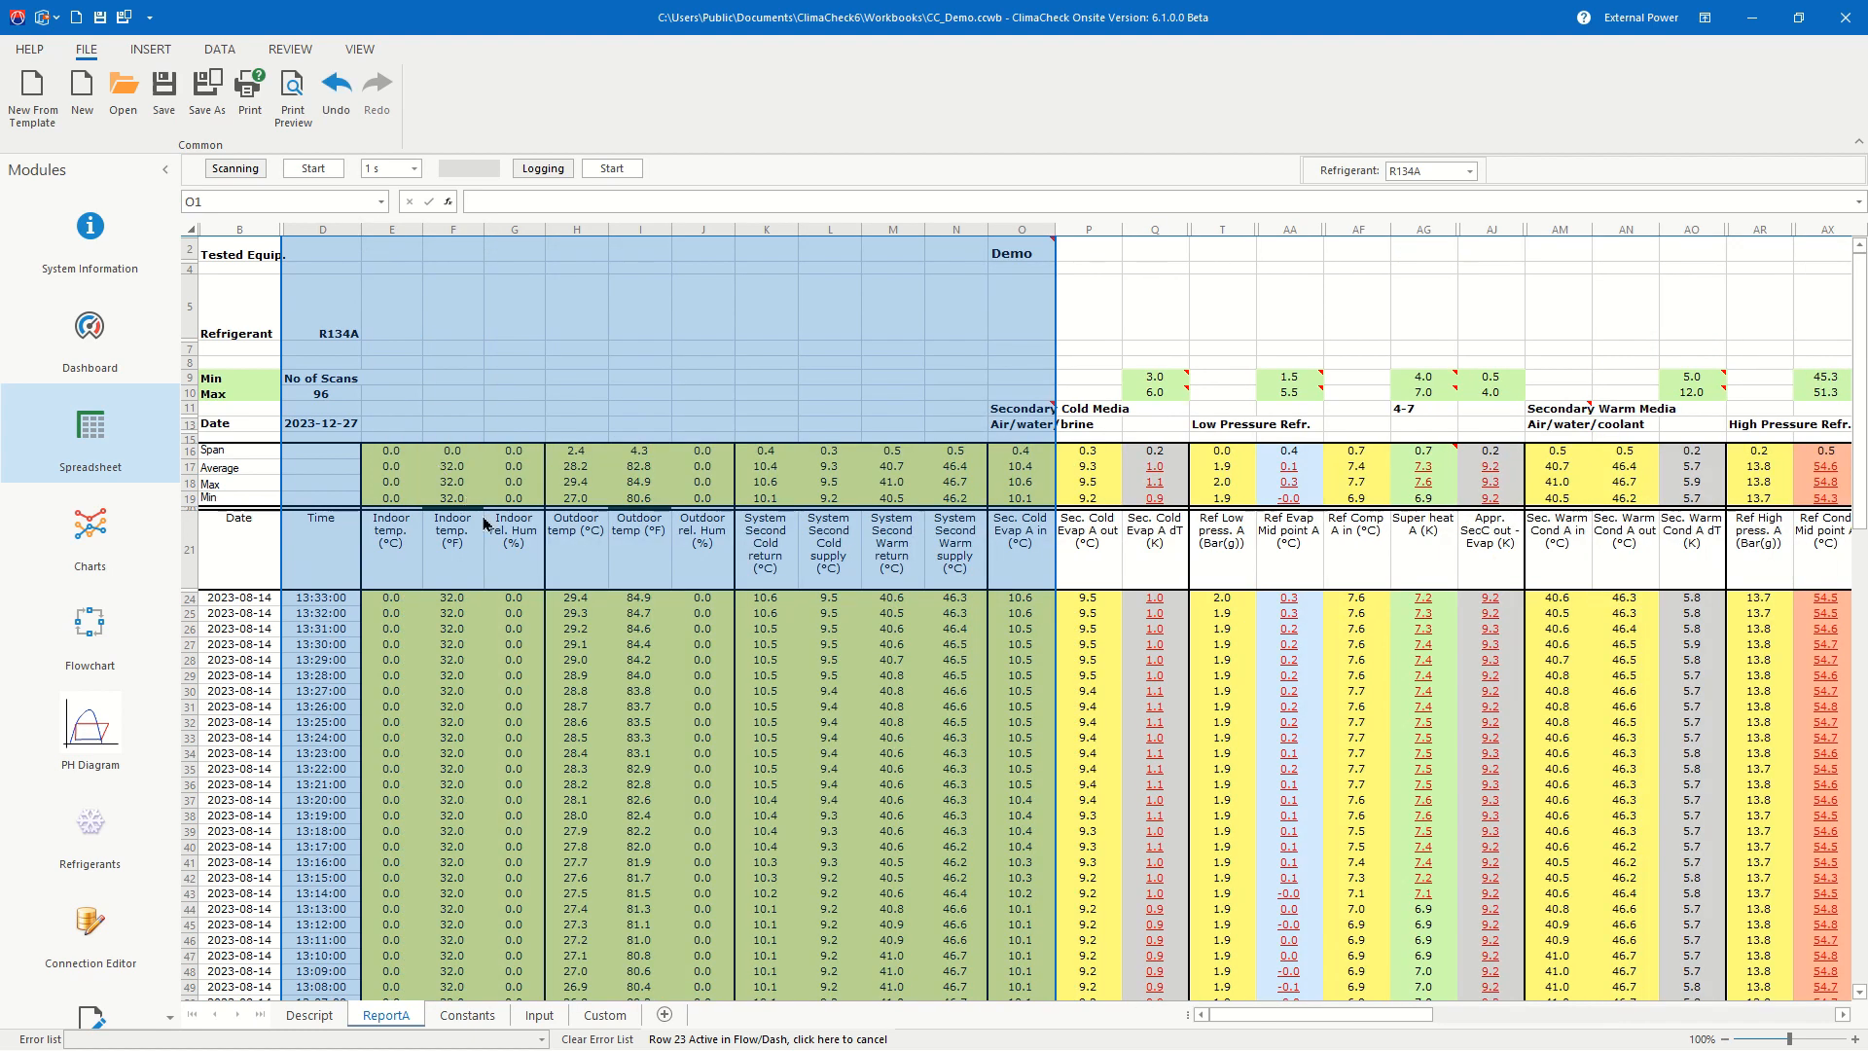
left_click(684, 668)
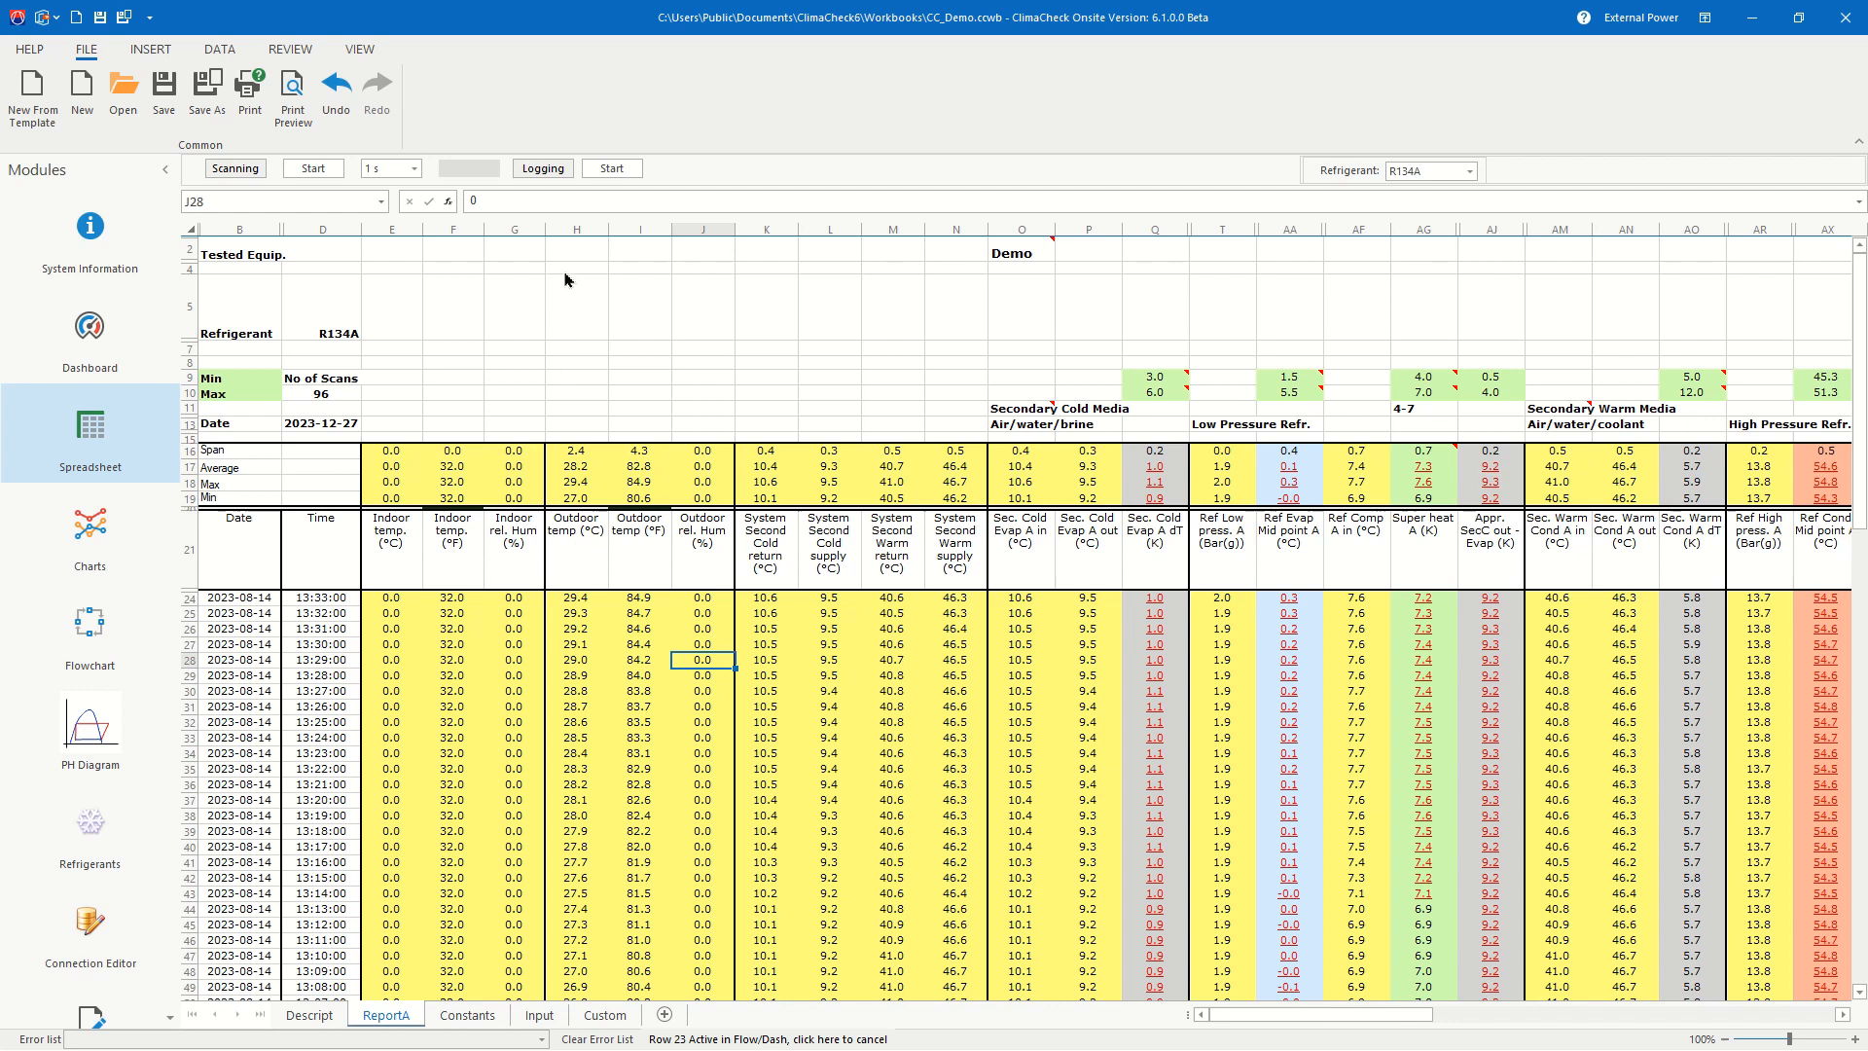
Step: Configure the Outdoor temp (°C) column to appear in the Stability chart and be visible in SI Default
left_click(577, 546)
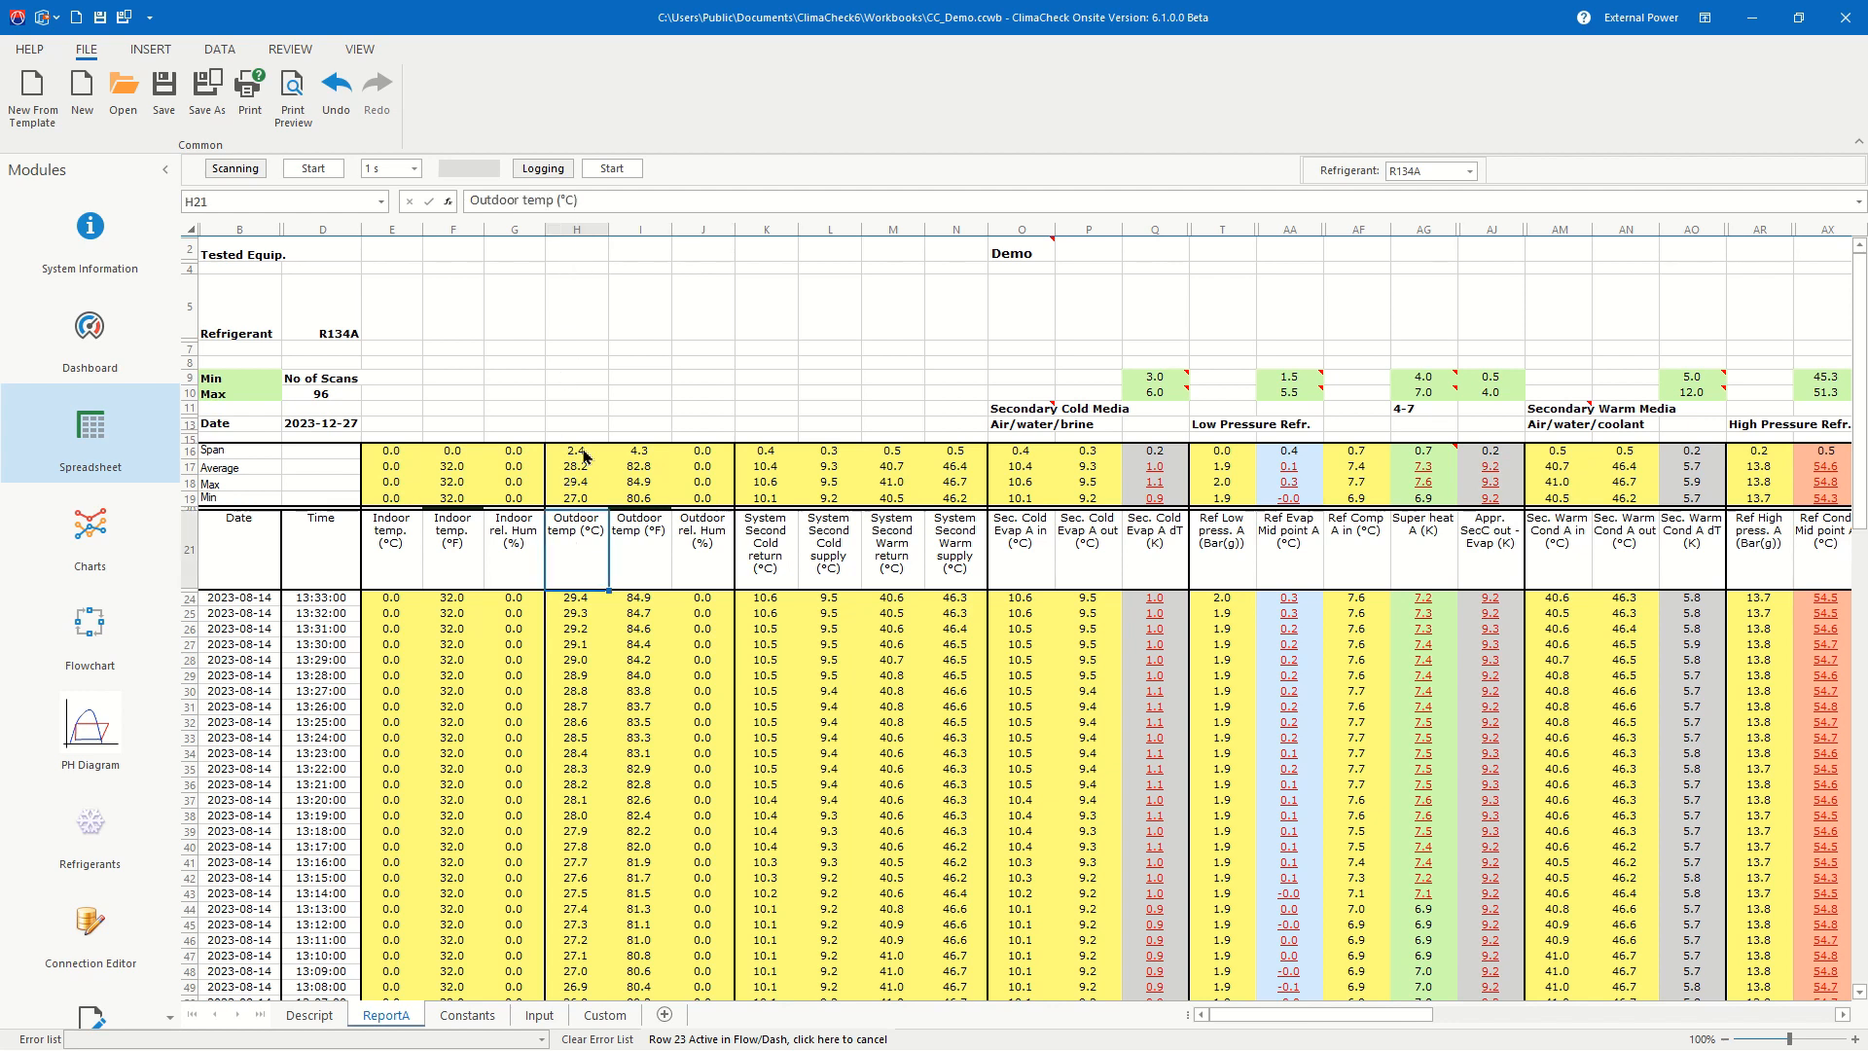
left_click(575, 229)
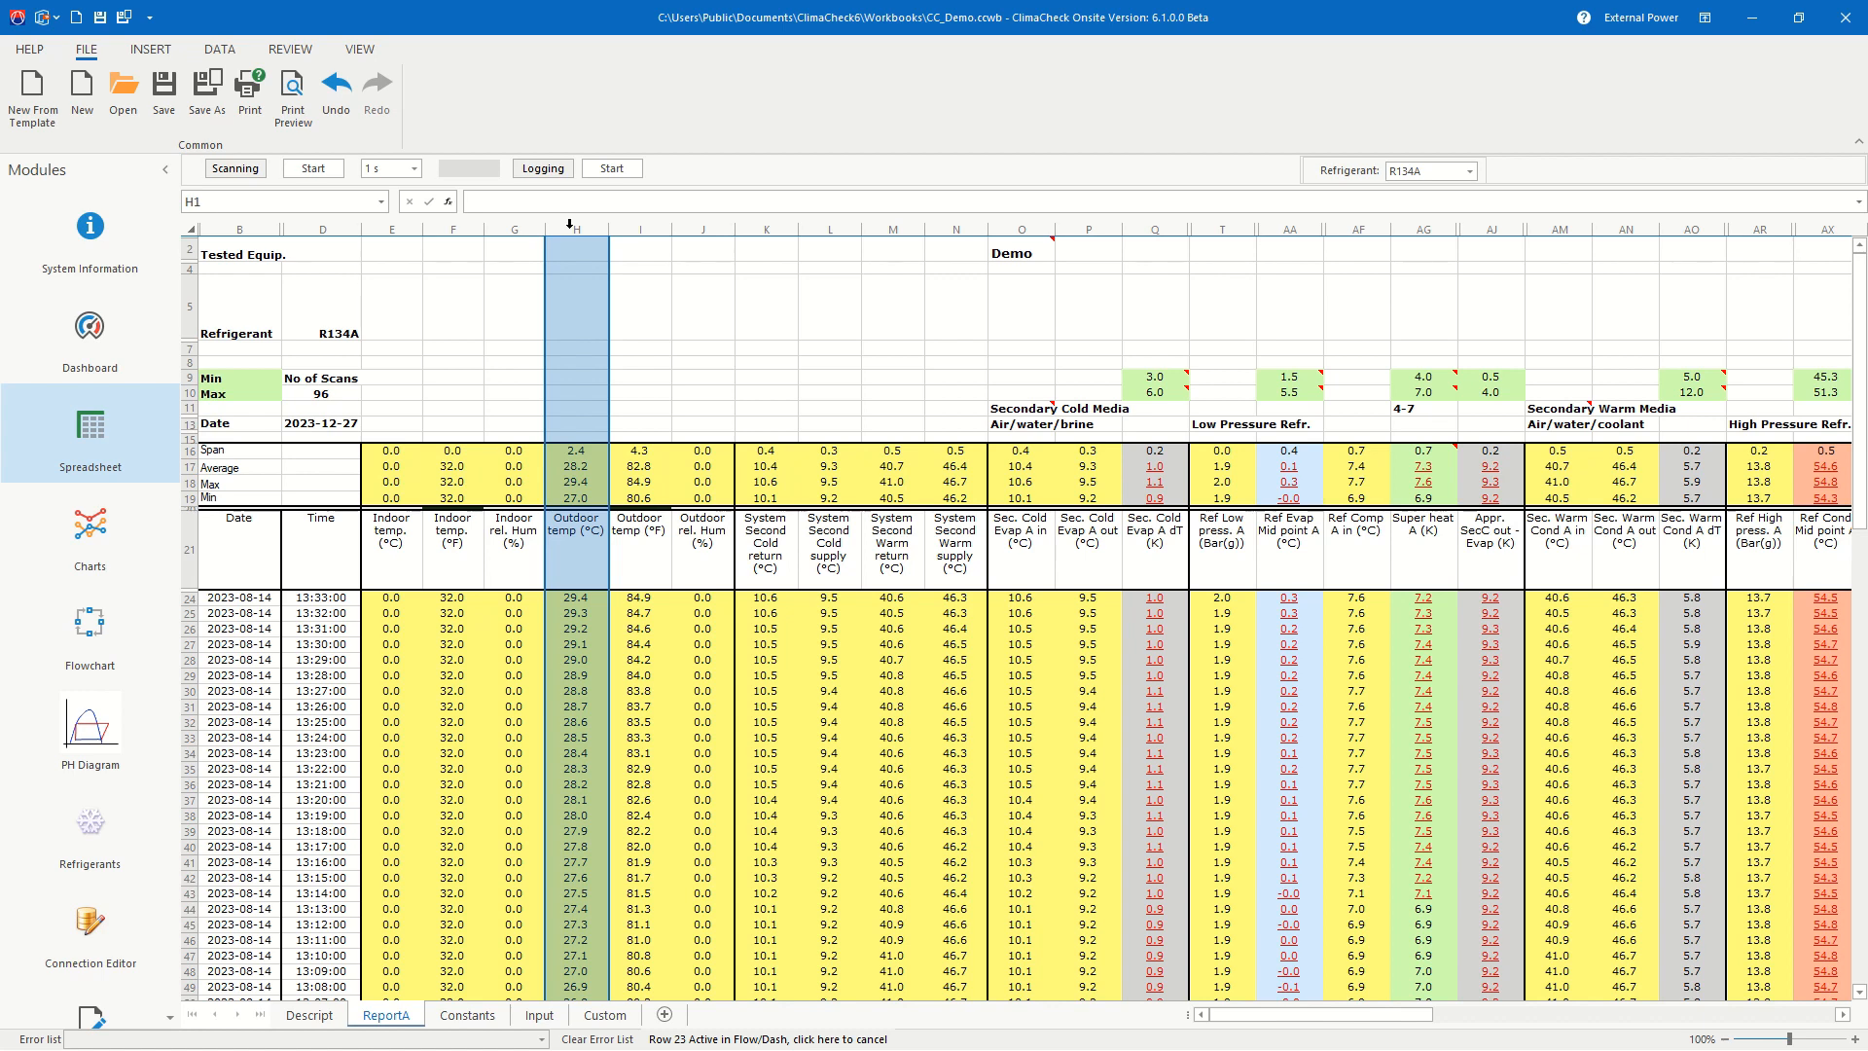
right_click(571, 233)
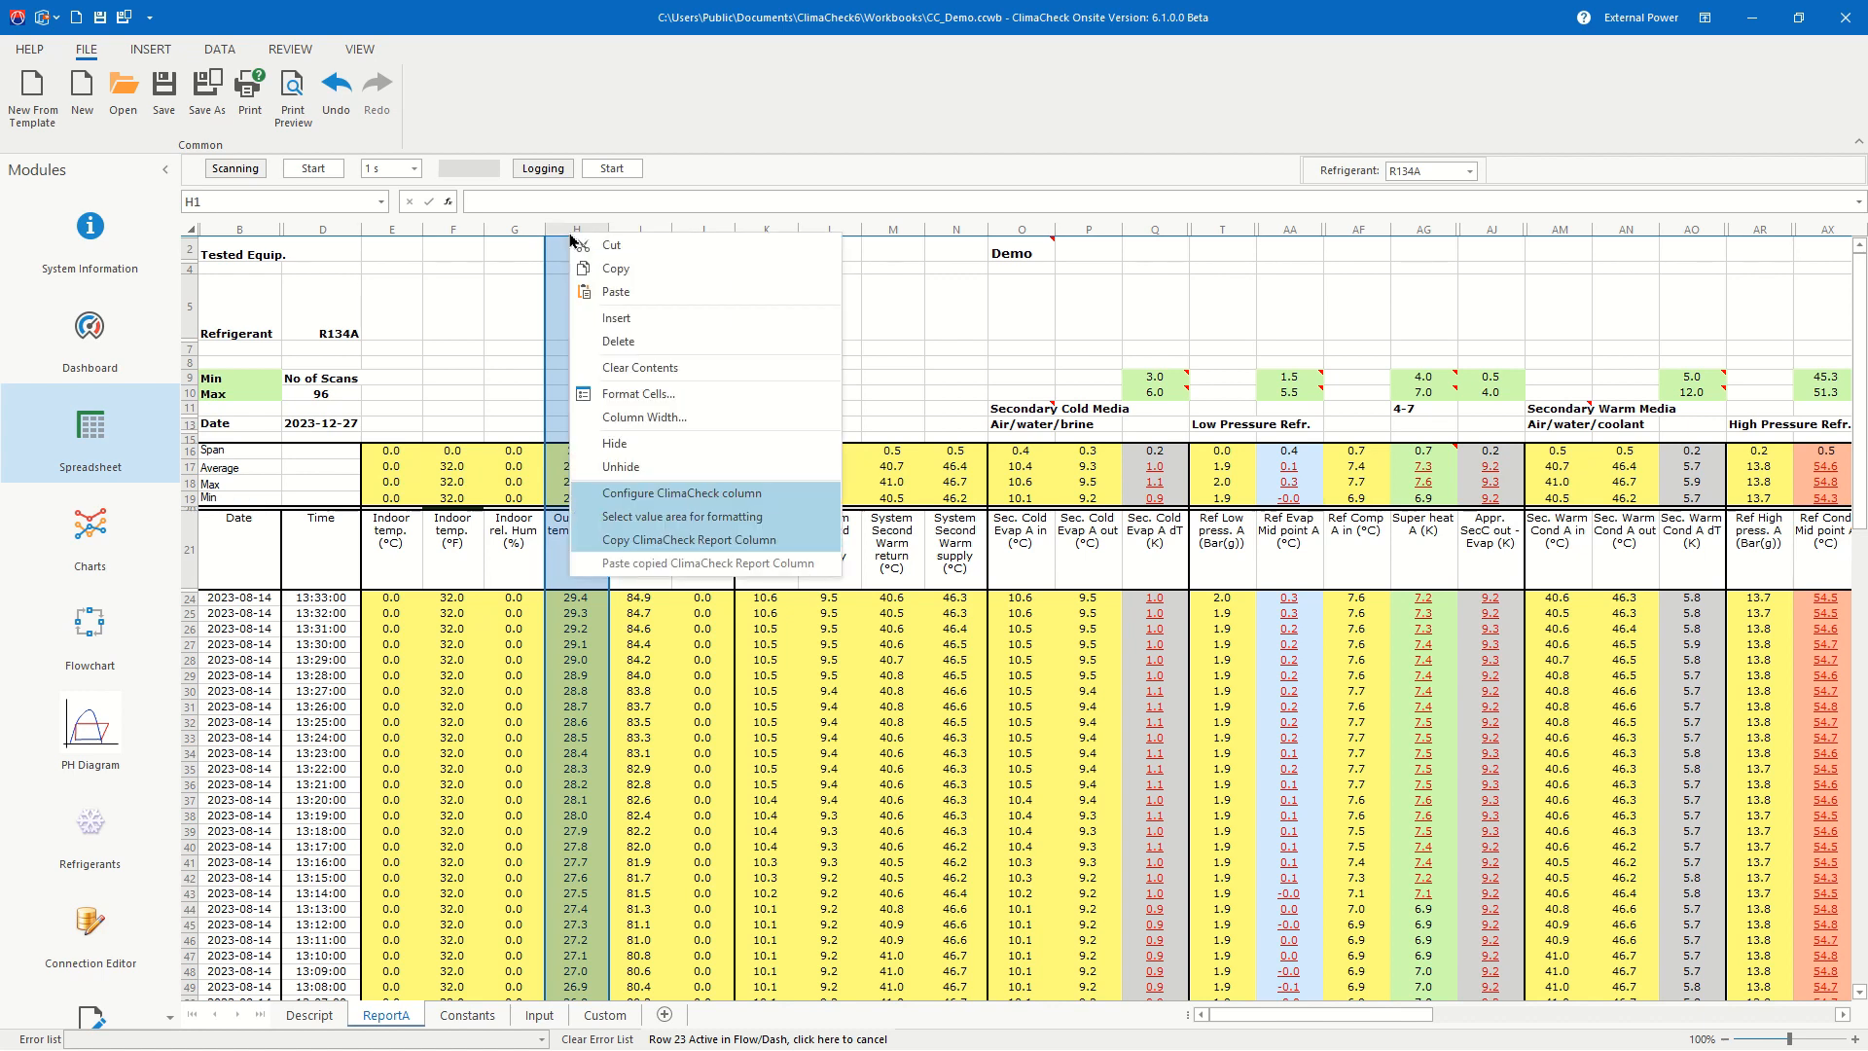
left_click(614, 497)
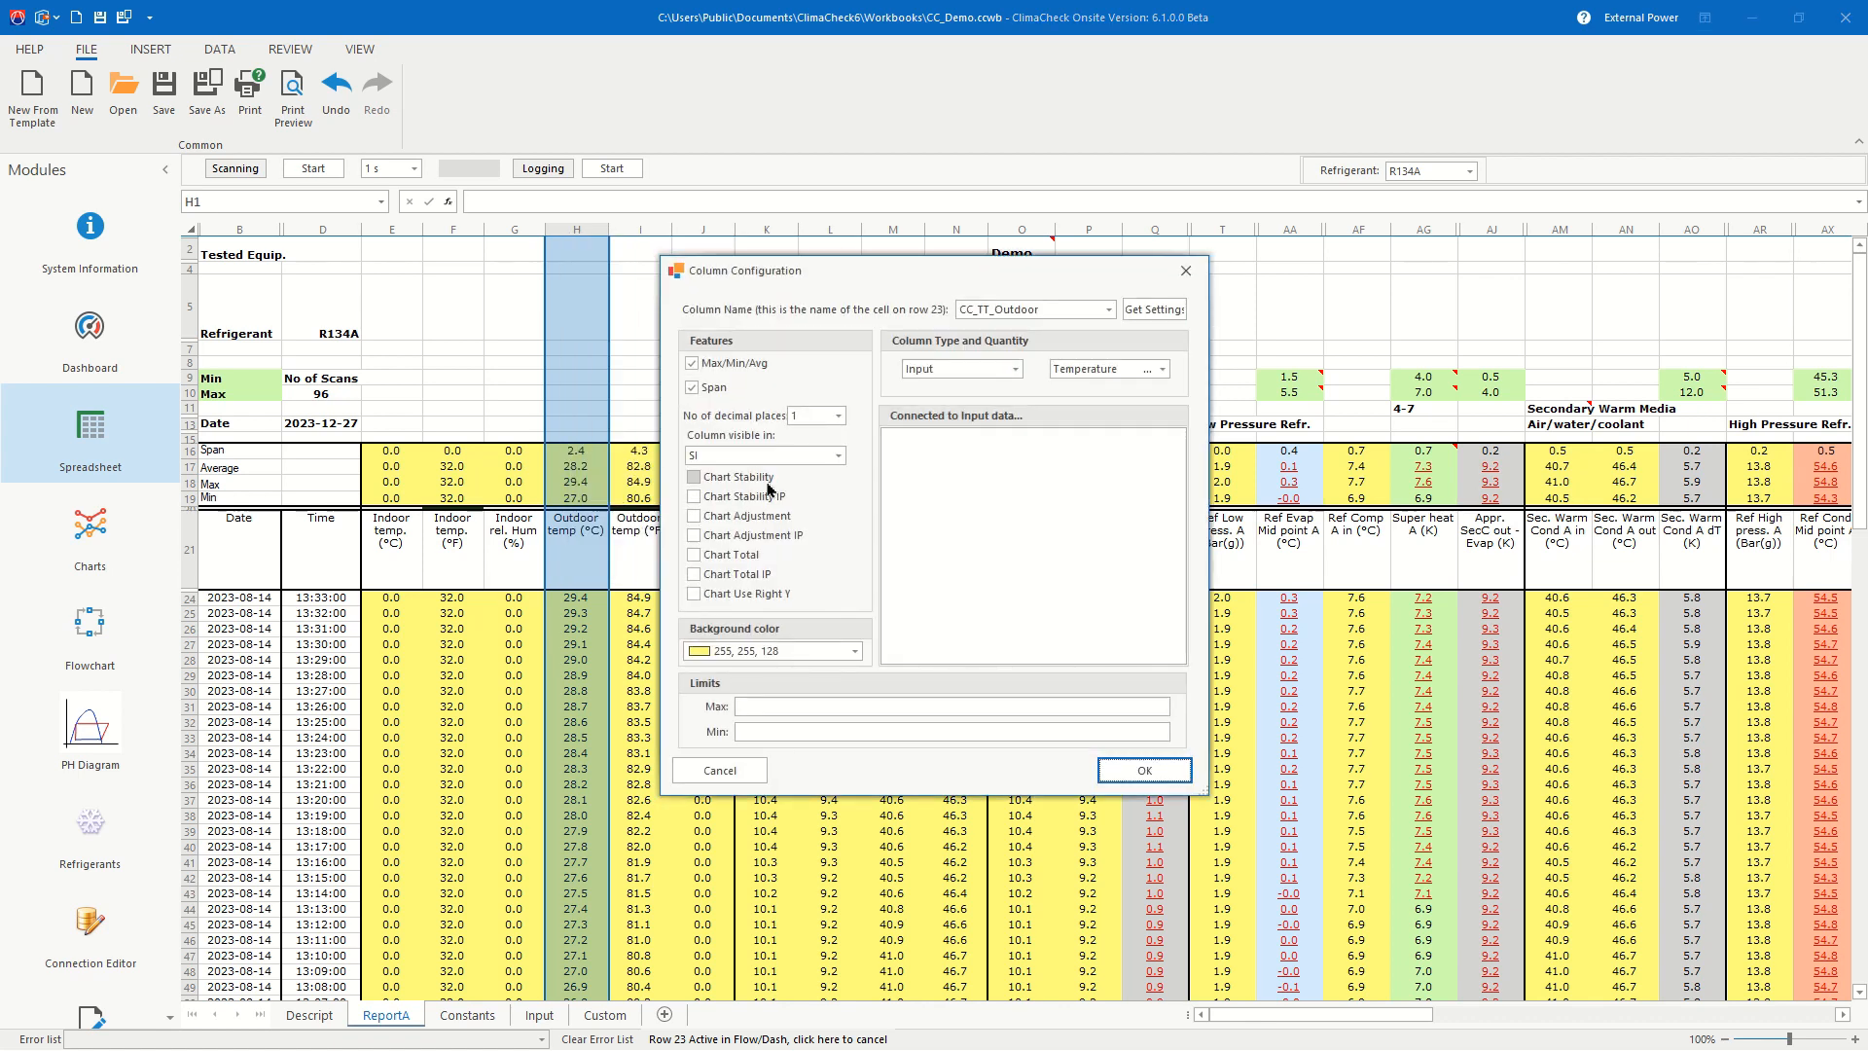
left_click(694, 479)
left_click(837, 458)
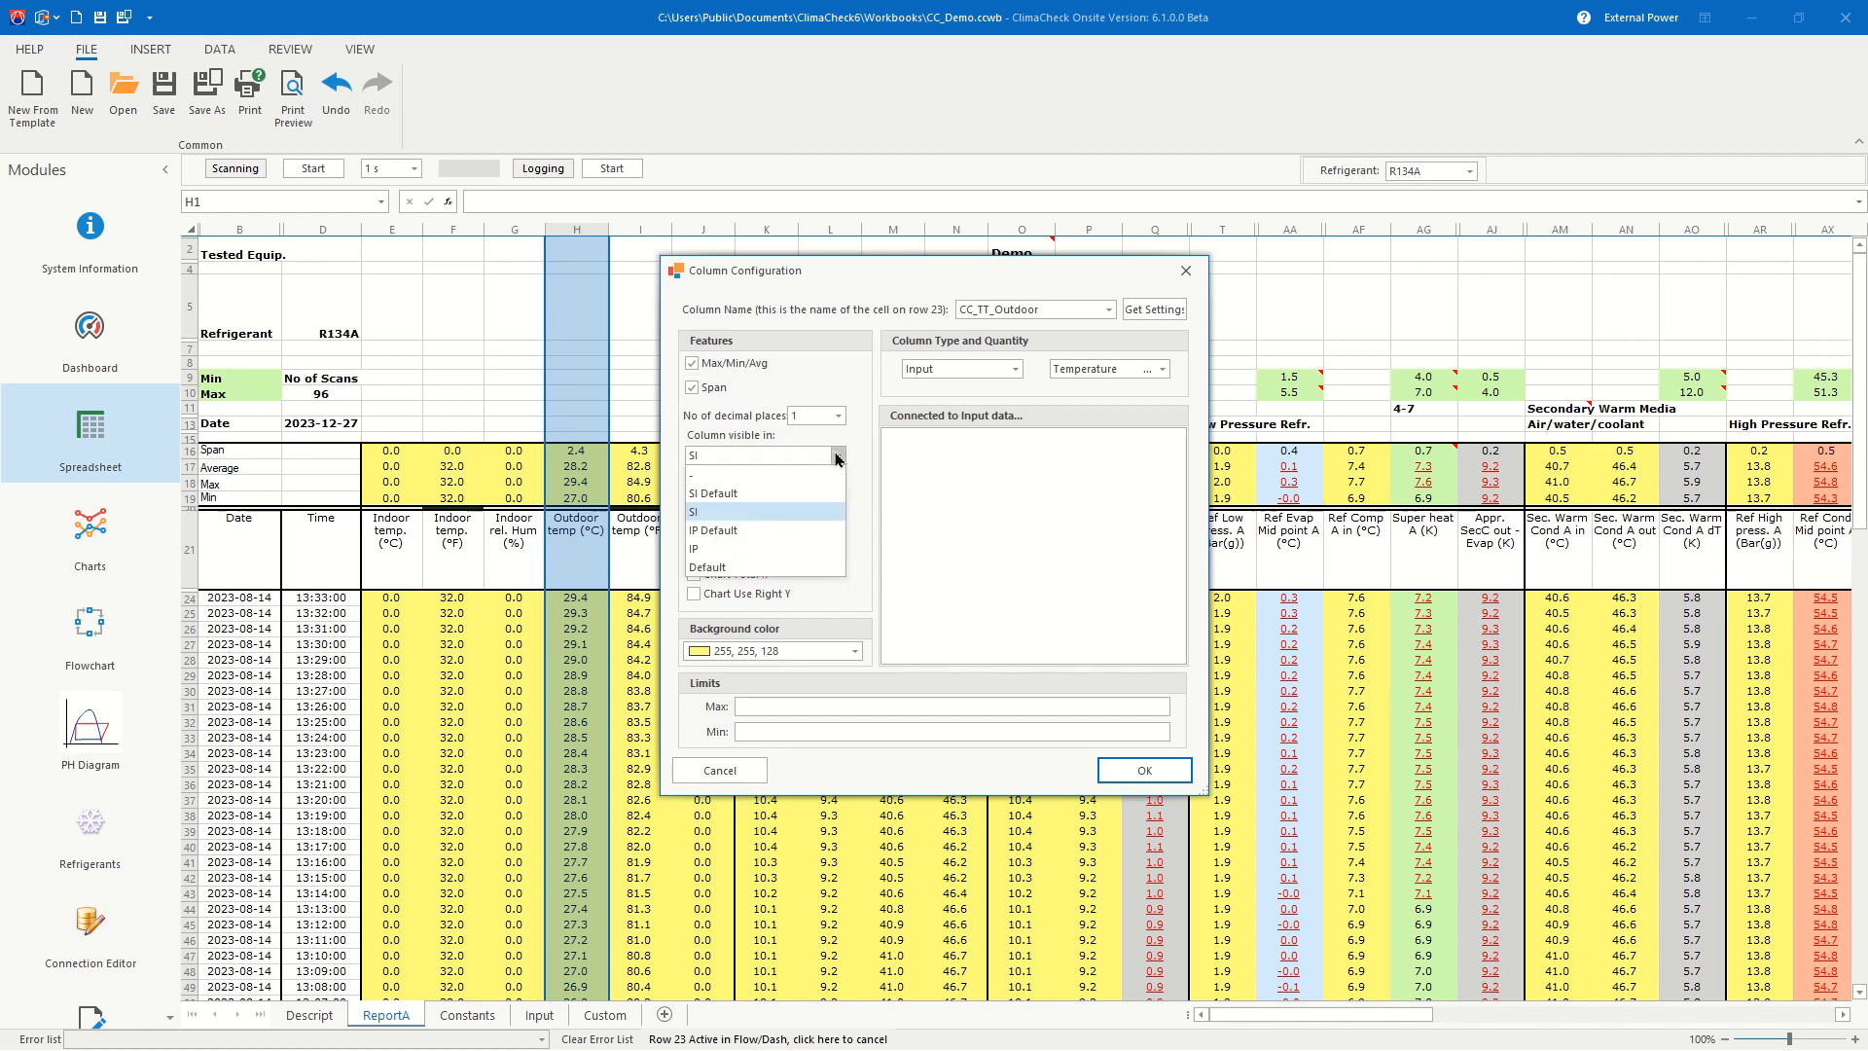
left_click(739, 494)
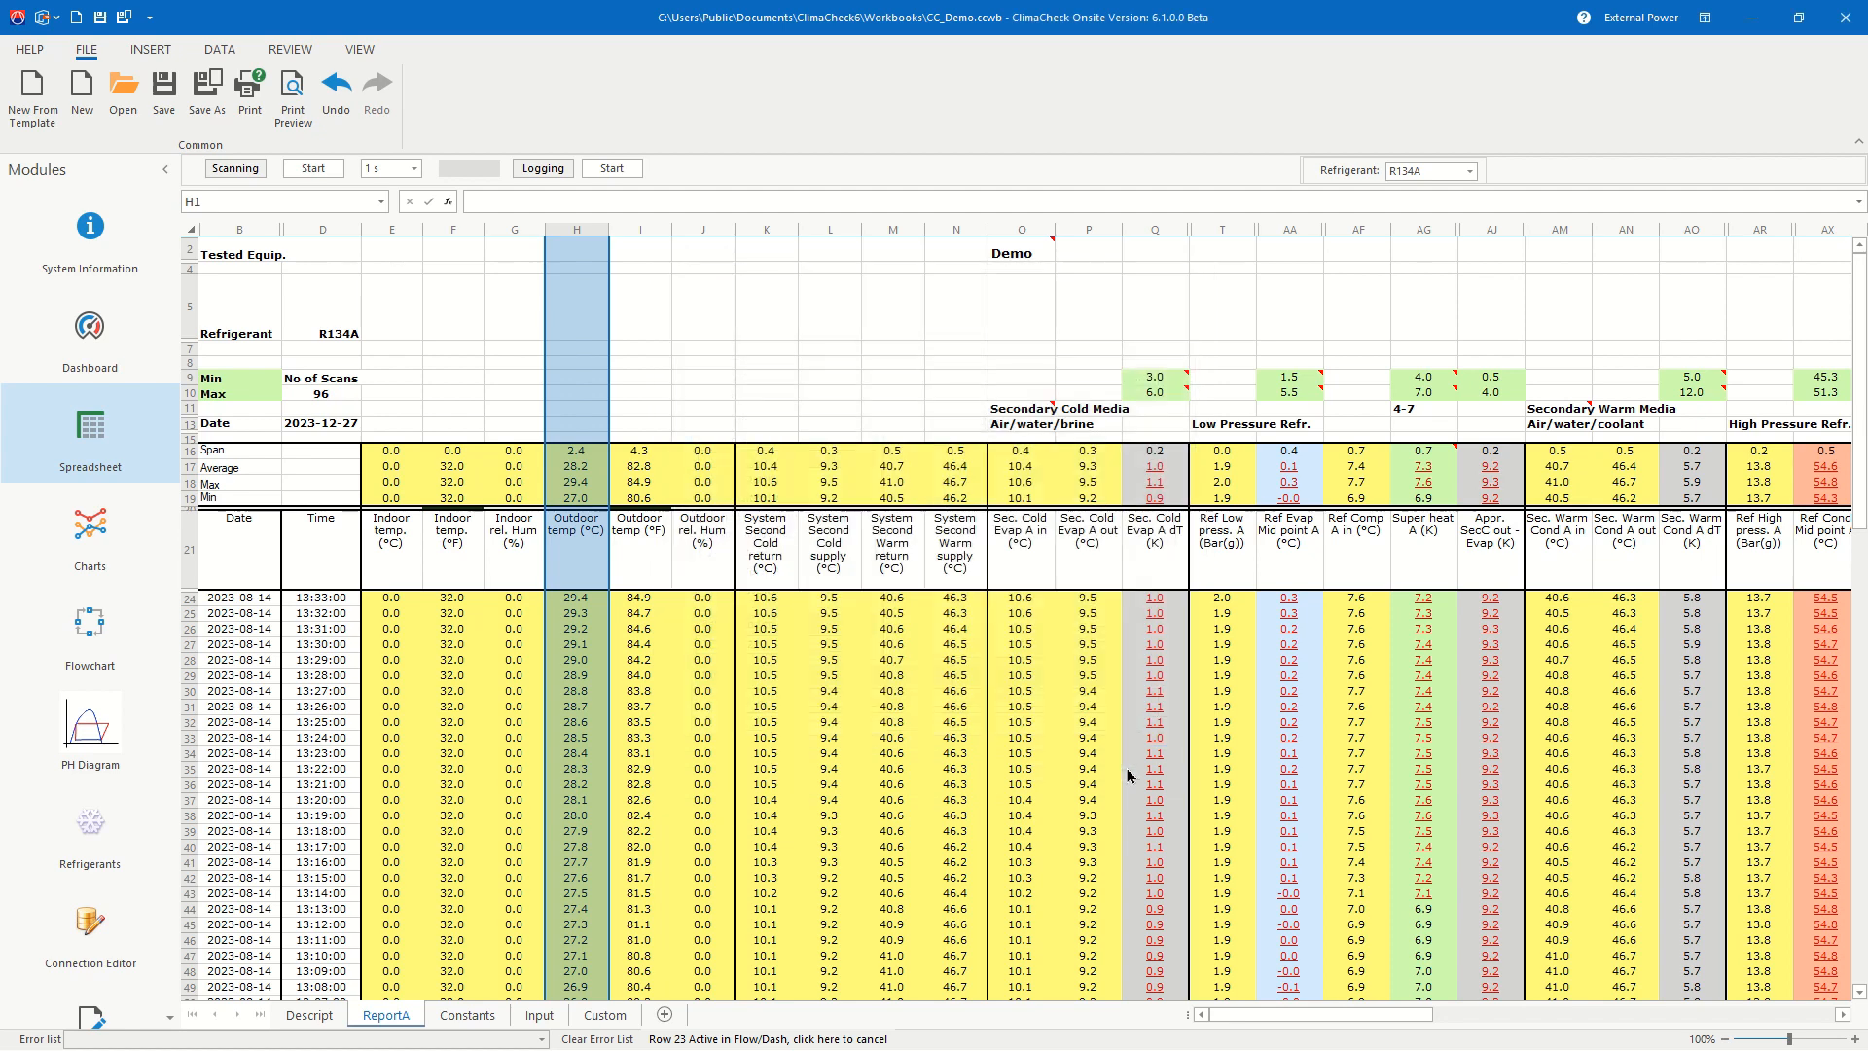
Step: Apply the default SI view to the ReportA sheet and select the first Outdoor temp (°C) reading
left_click(361, 49)
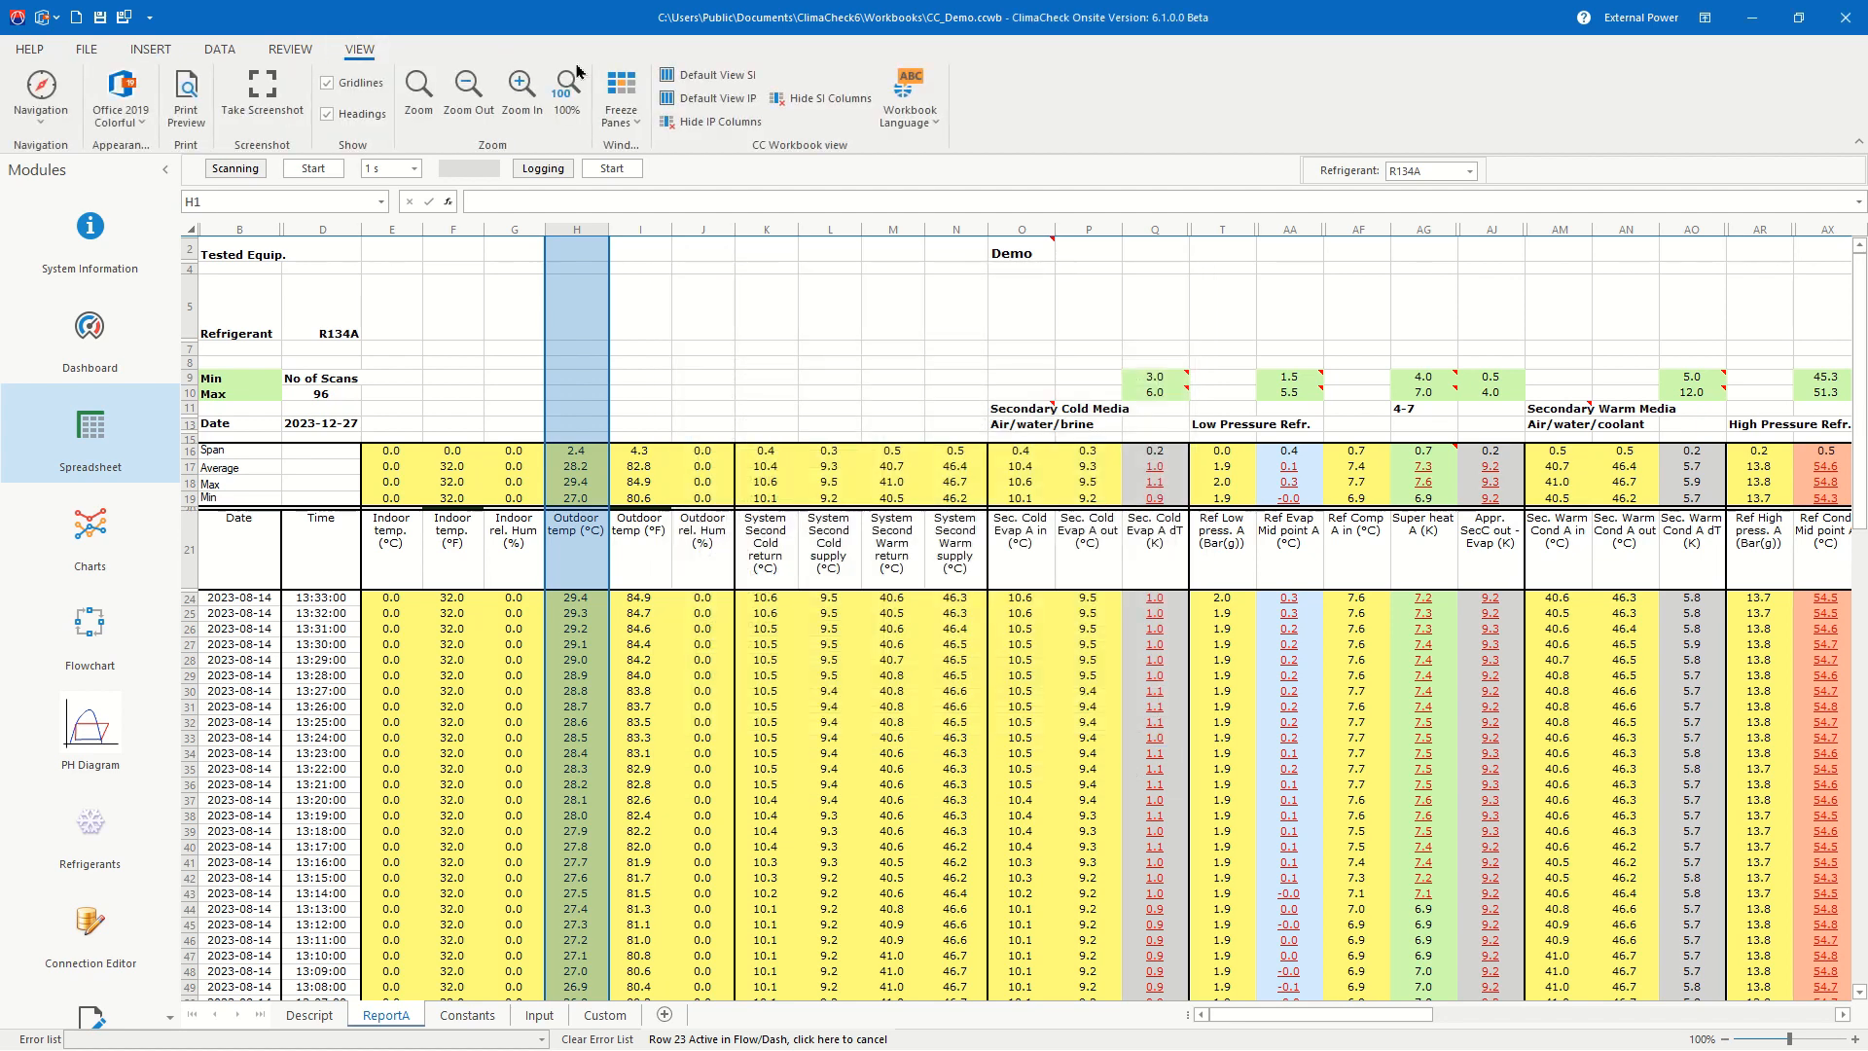
left_click(719, 76)
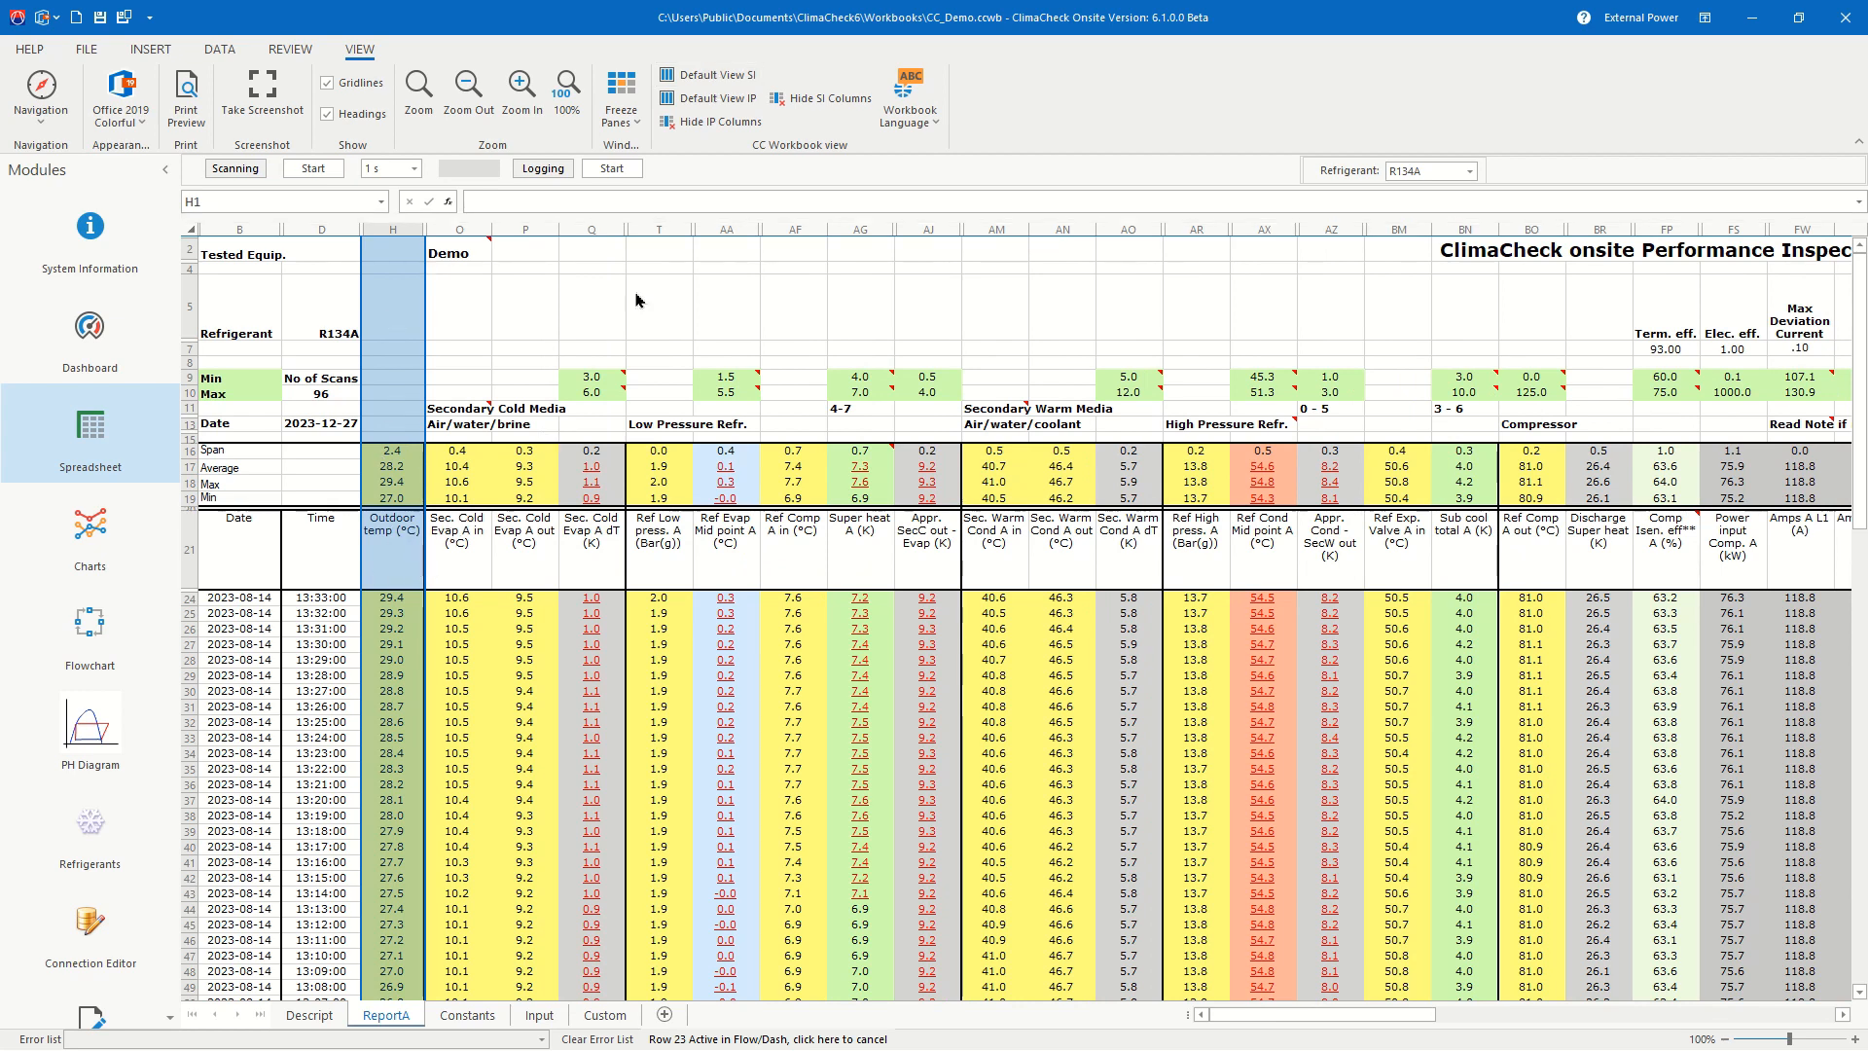
left_click(388, 601)
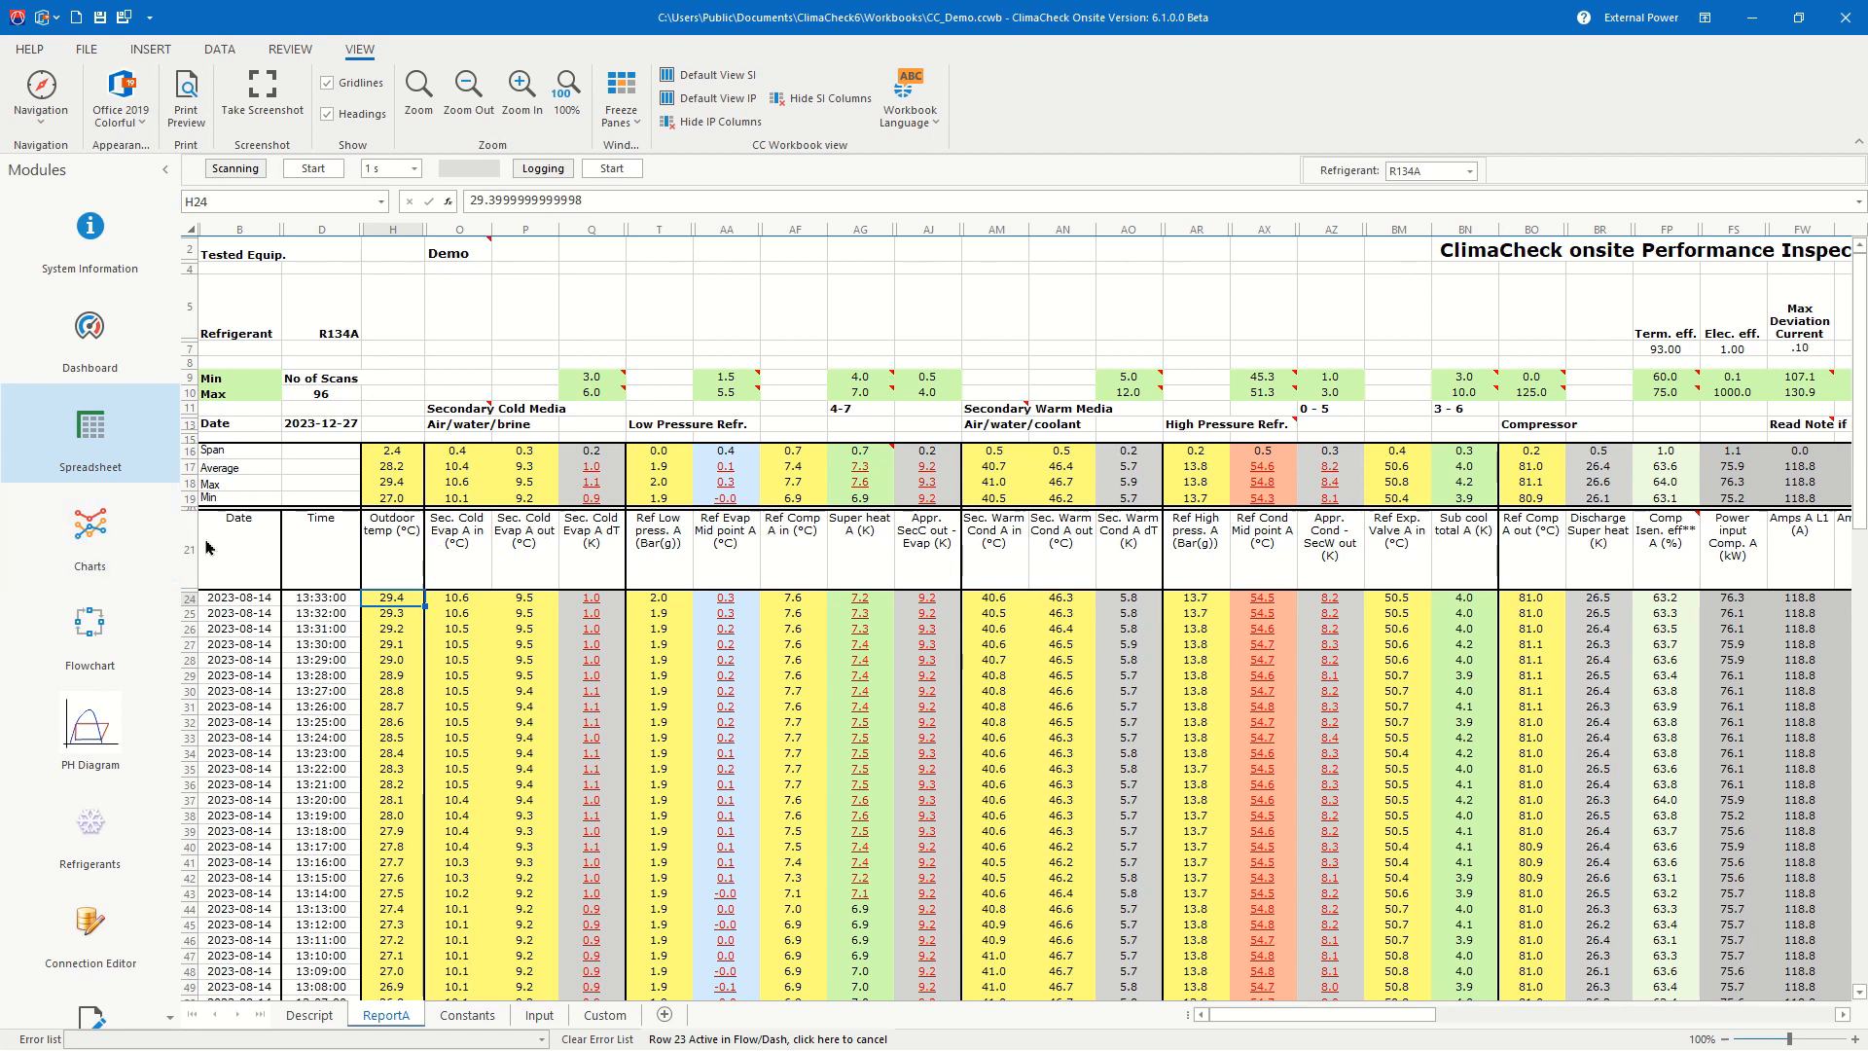
Step: In the Stability chart, hide and reshow the CC_TT_Outdoor curve and read the curve values around 1:13 PM
left_click(97, 541)
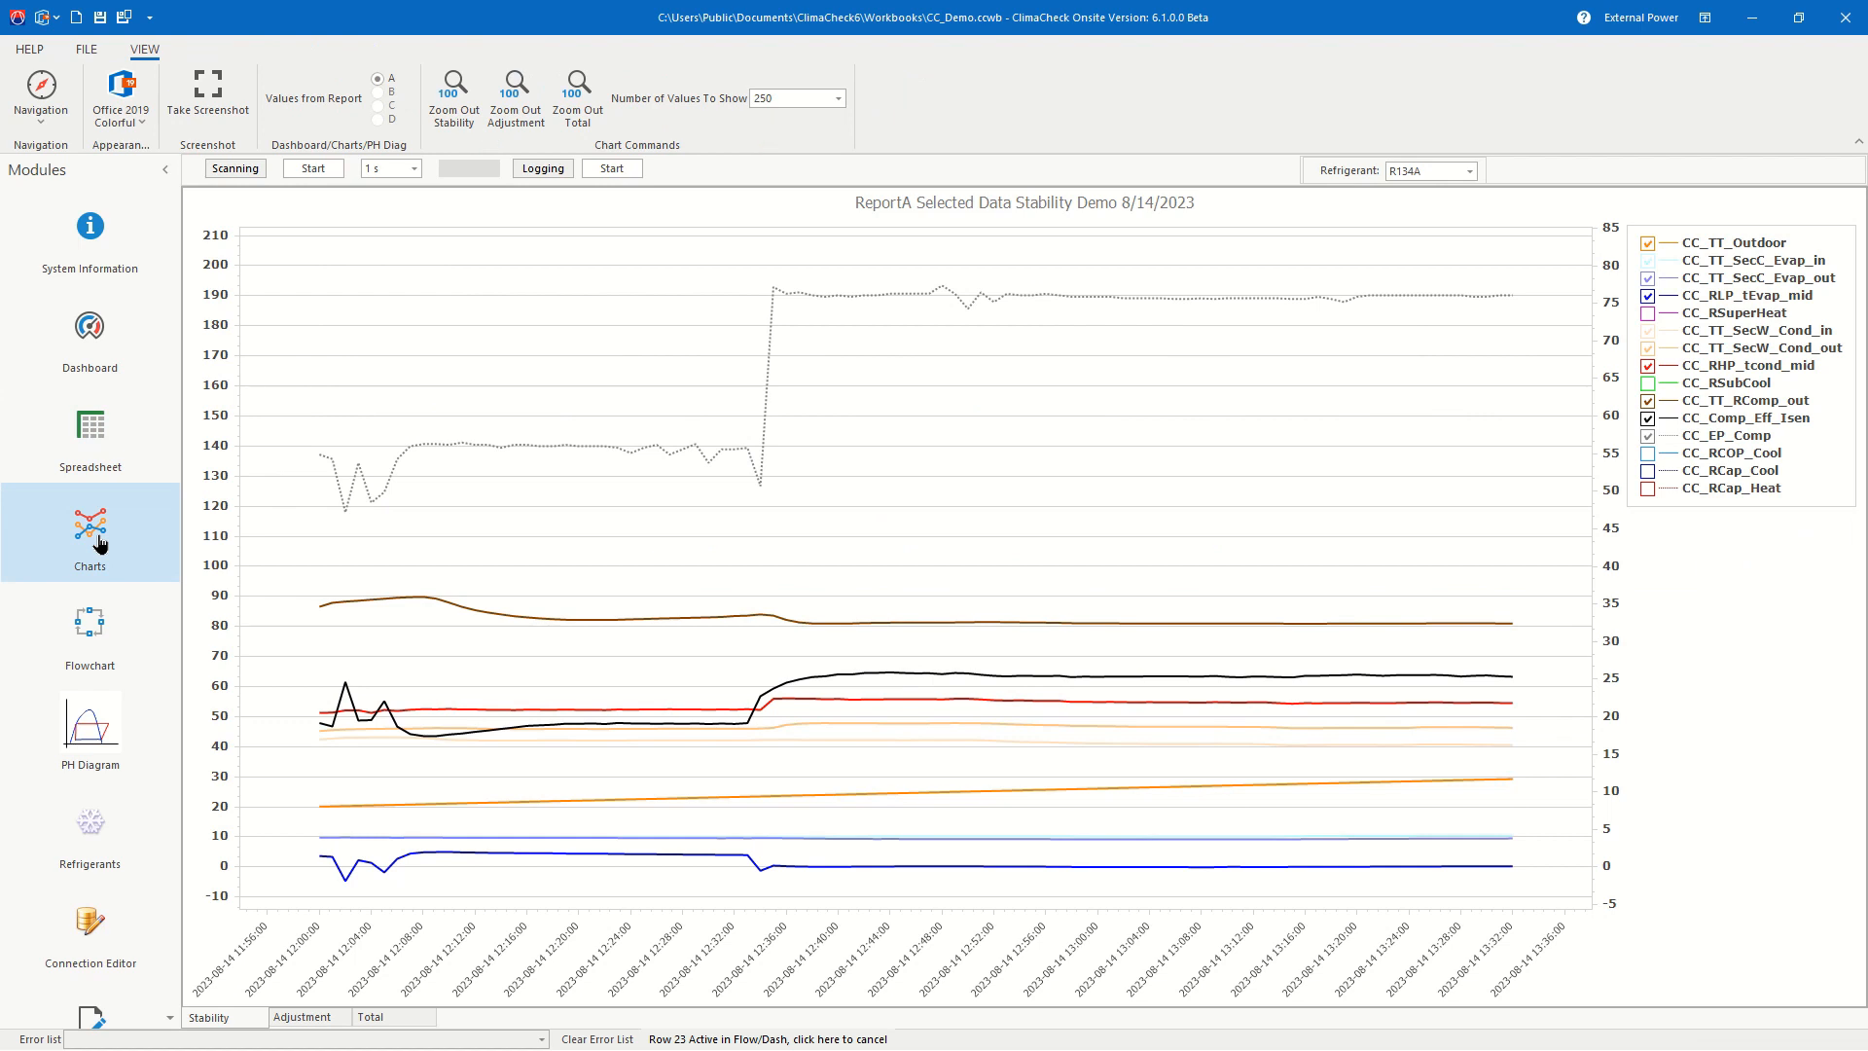
left_click(1647, 244)
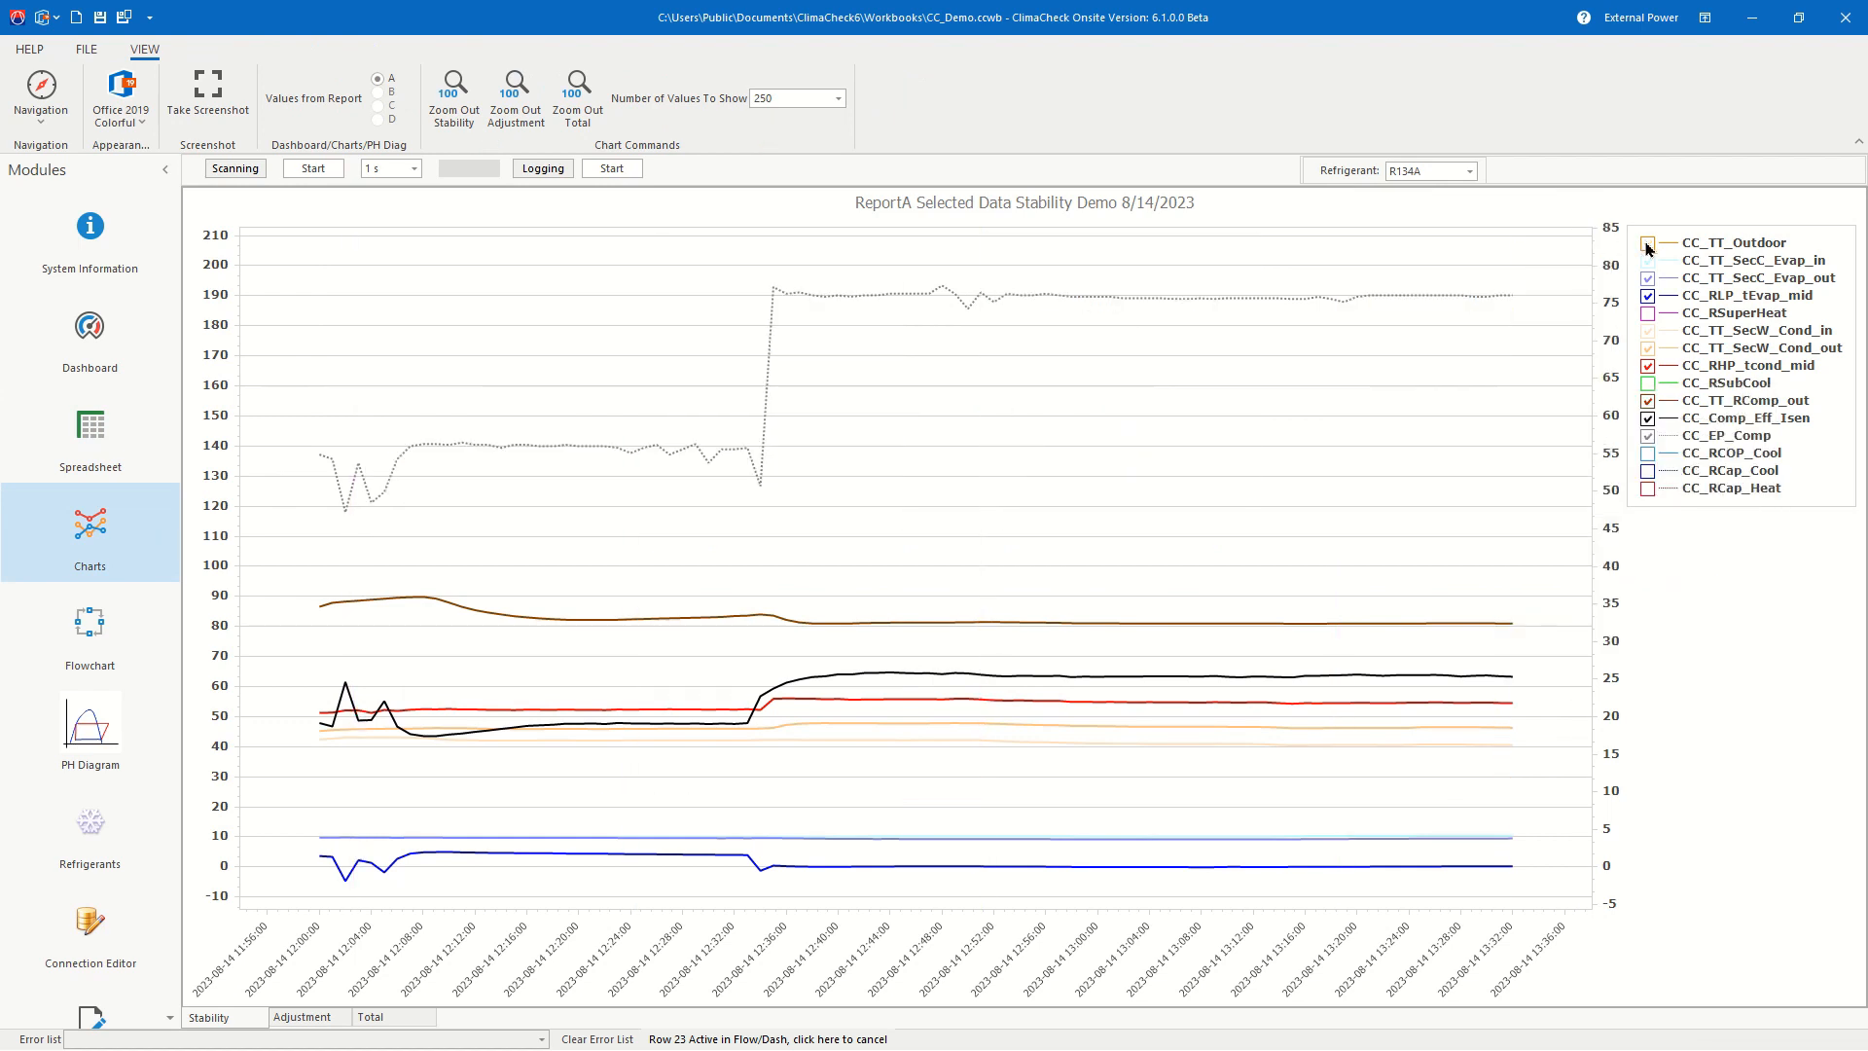
left_click(1647, 244)
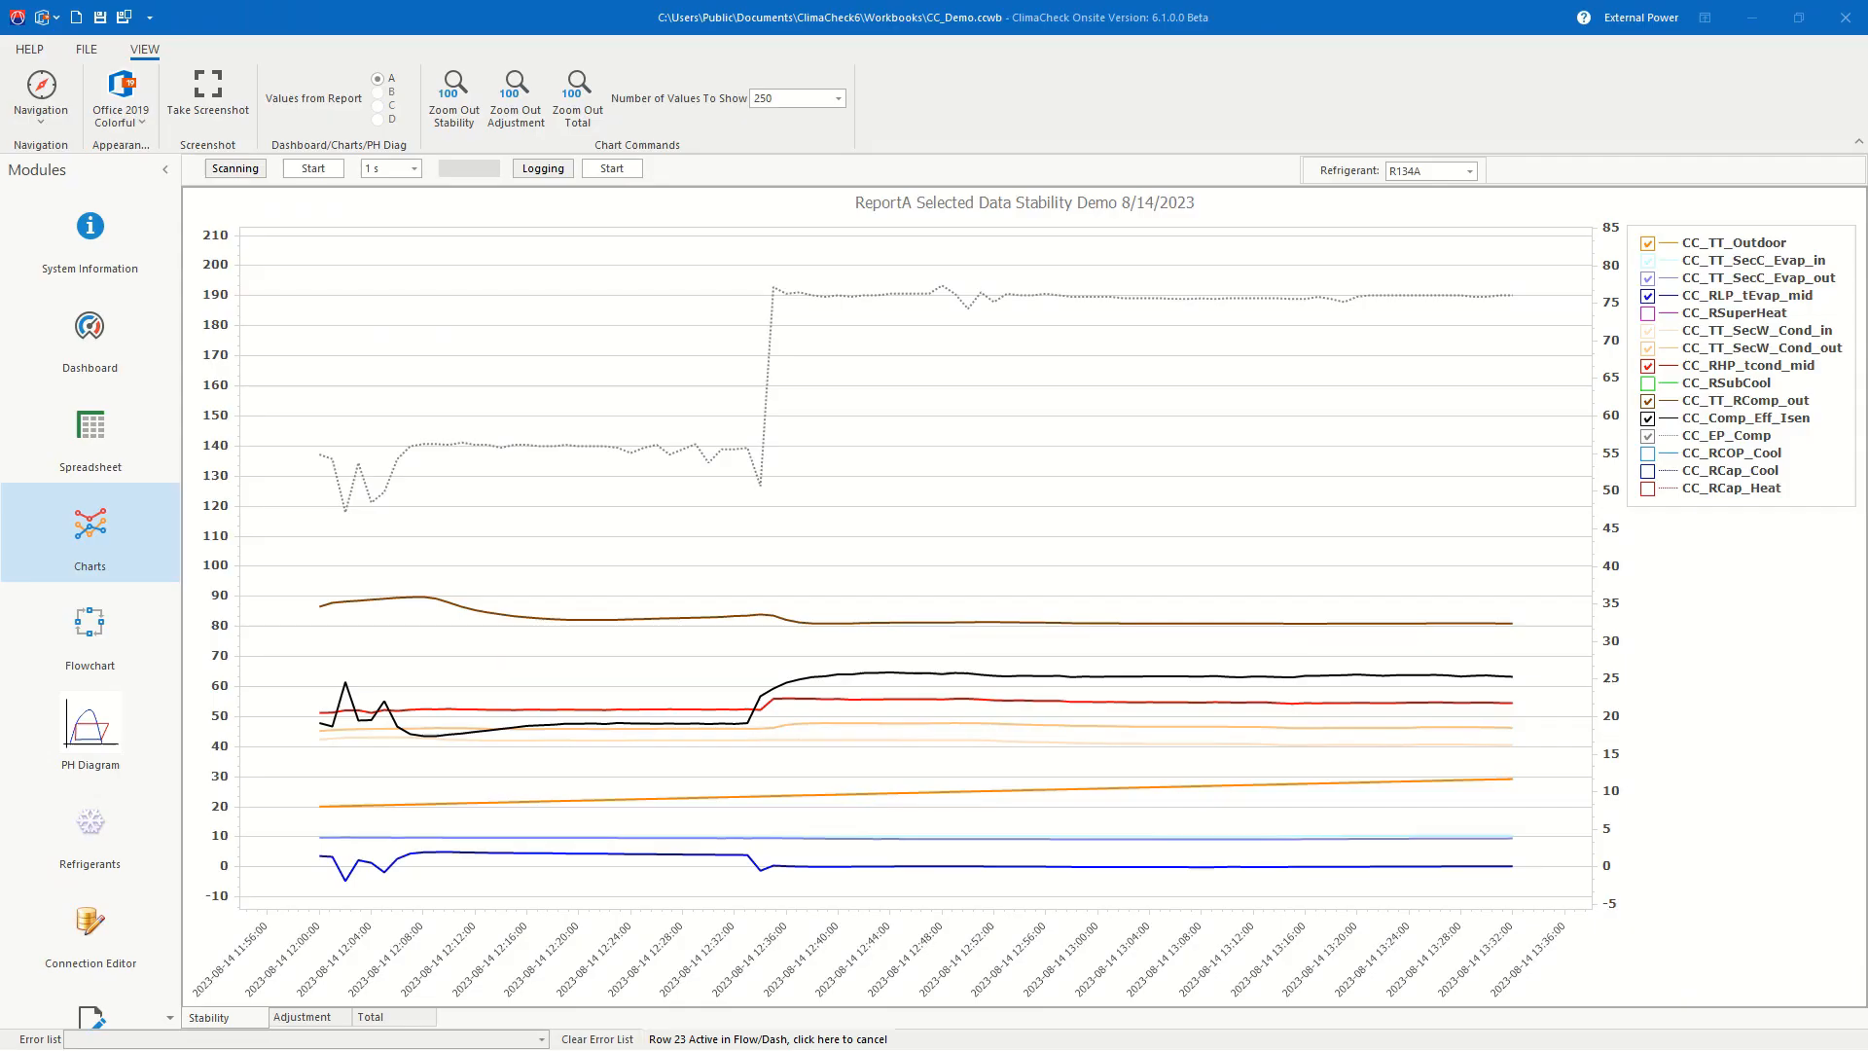
mouse_move(1267, 463)
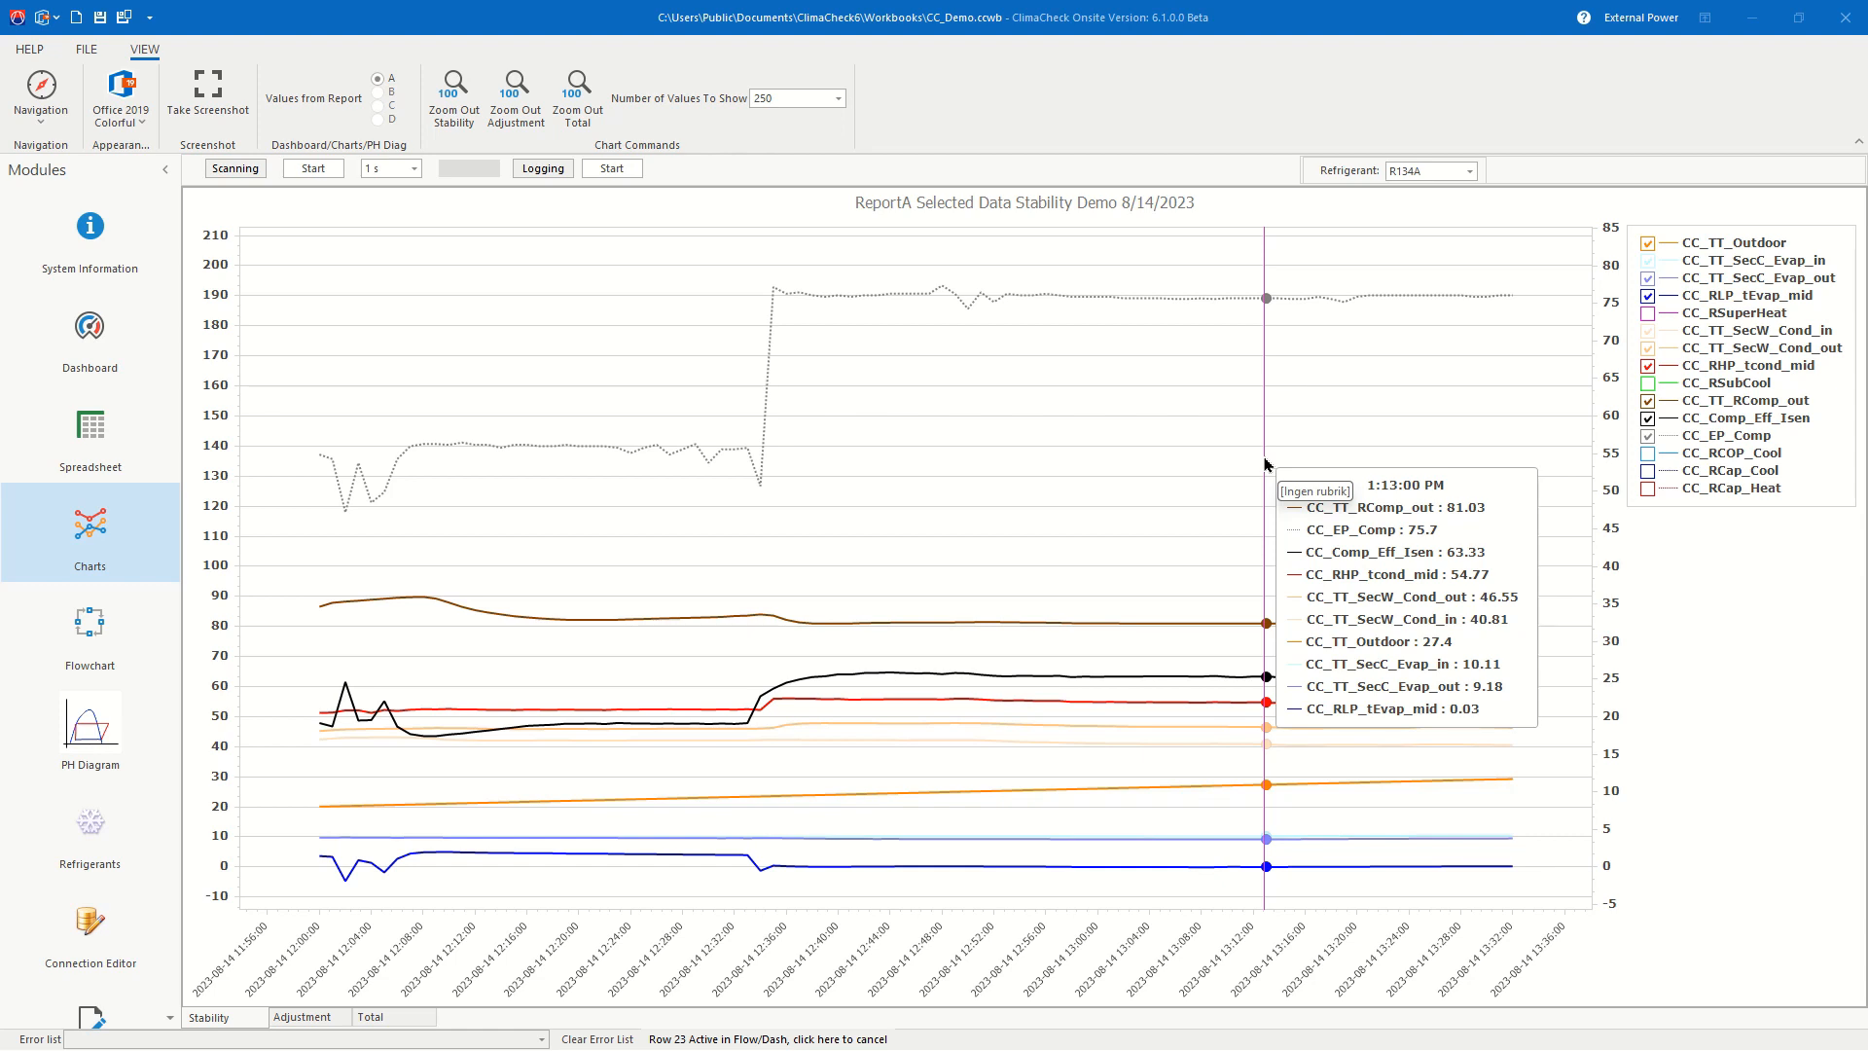
Step: Show the dashboard, then hide and reshow the CC_RCOP_Cool and CC_RCap_Cool curves in its chart
left_click(87, 349)
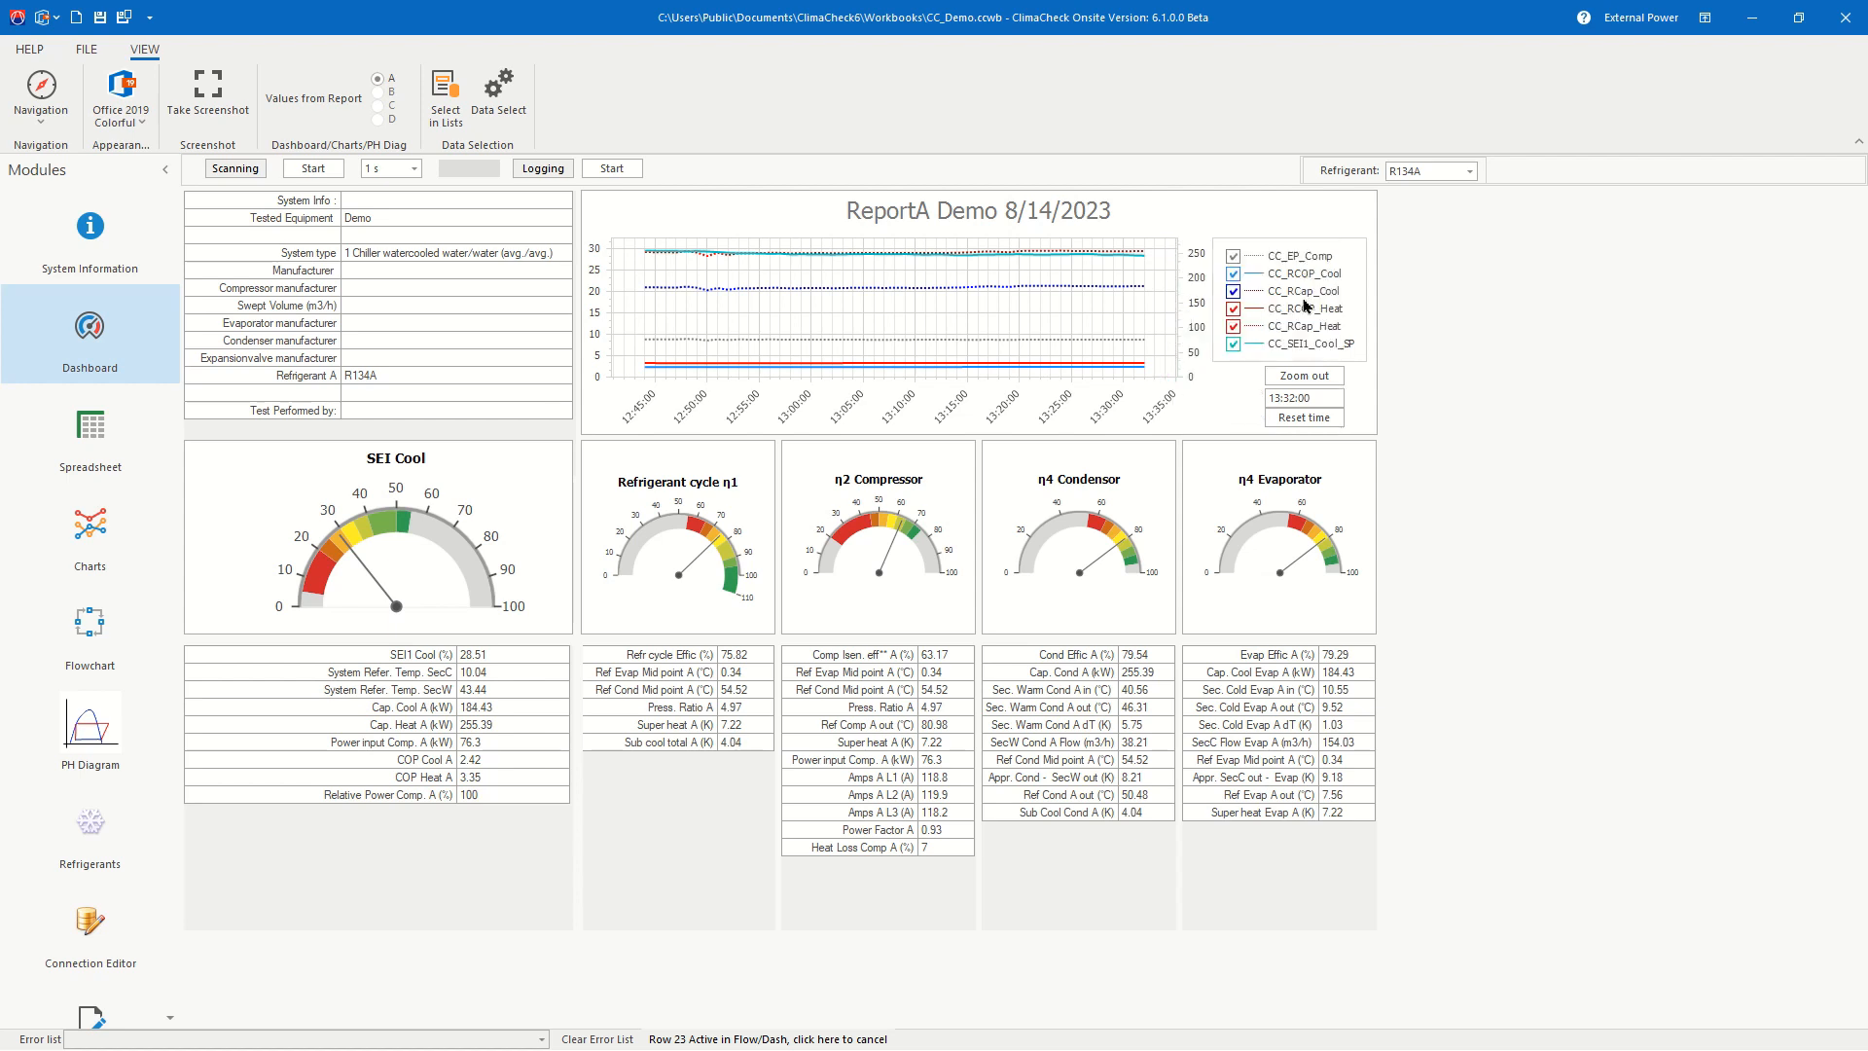
left_click(1233, 273)
left_click(1232, 291)
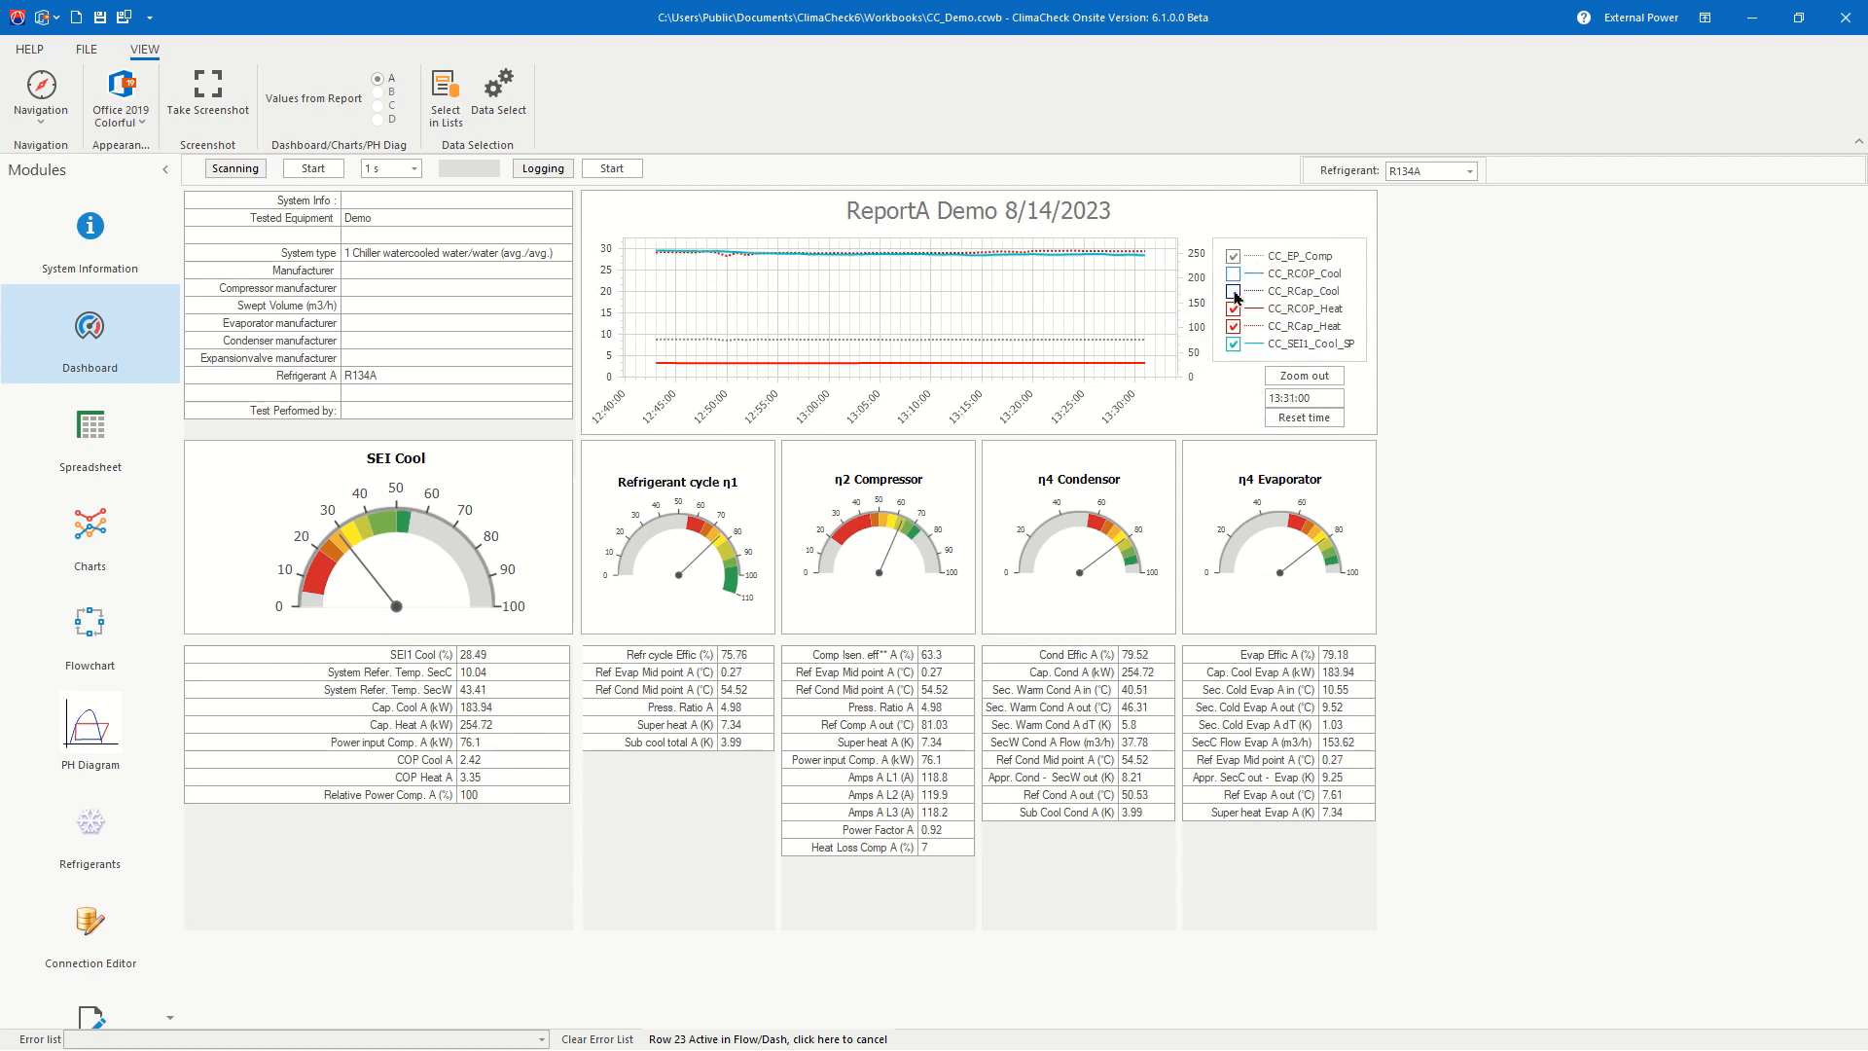
left_click(1233, 273)
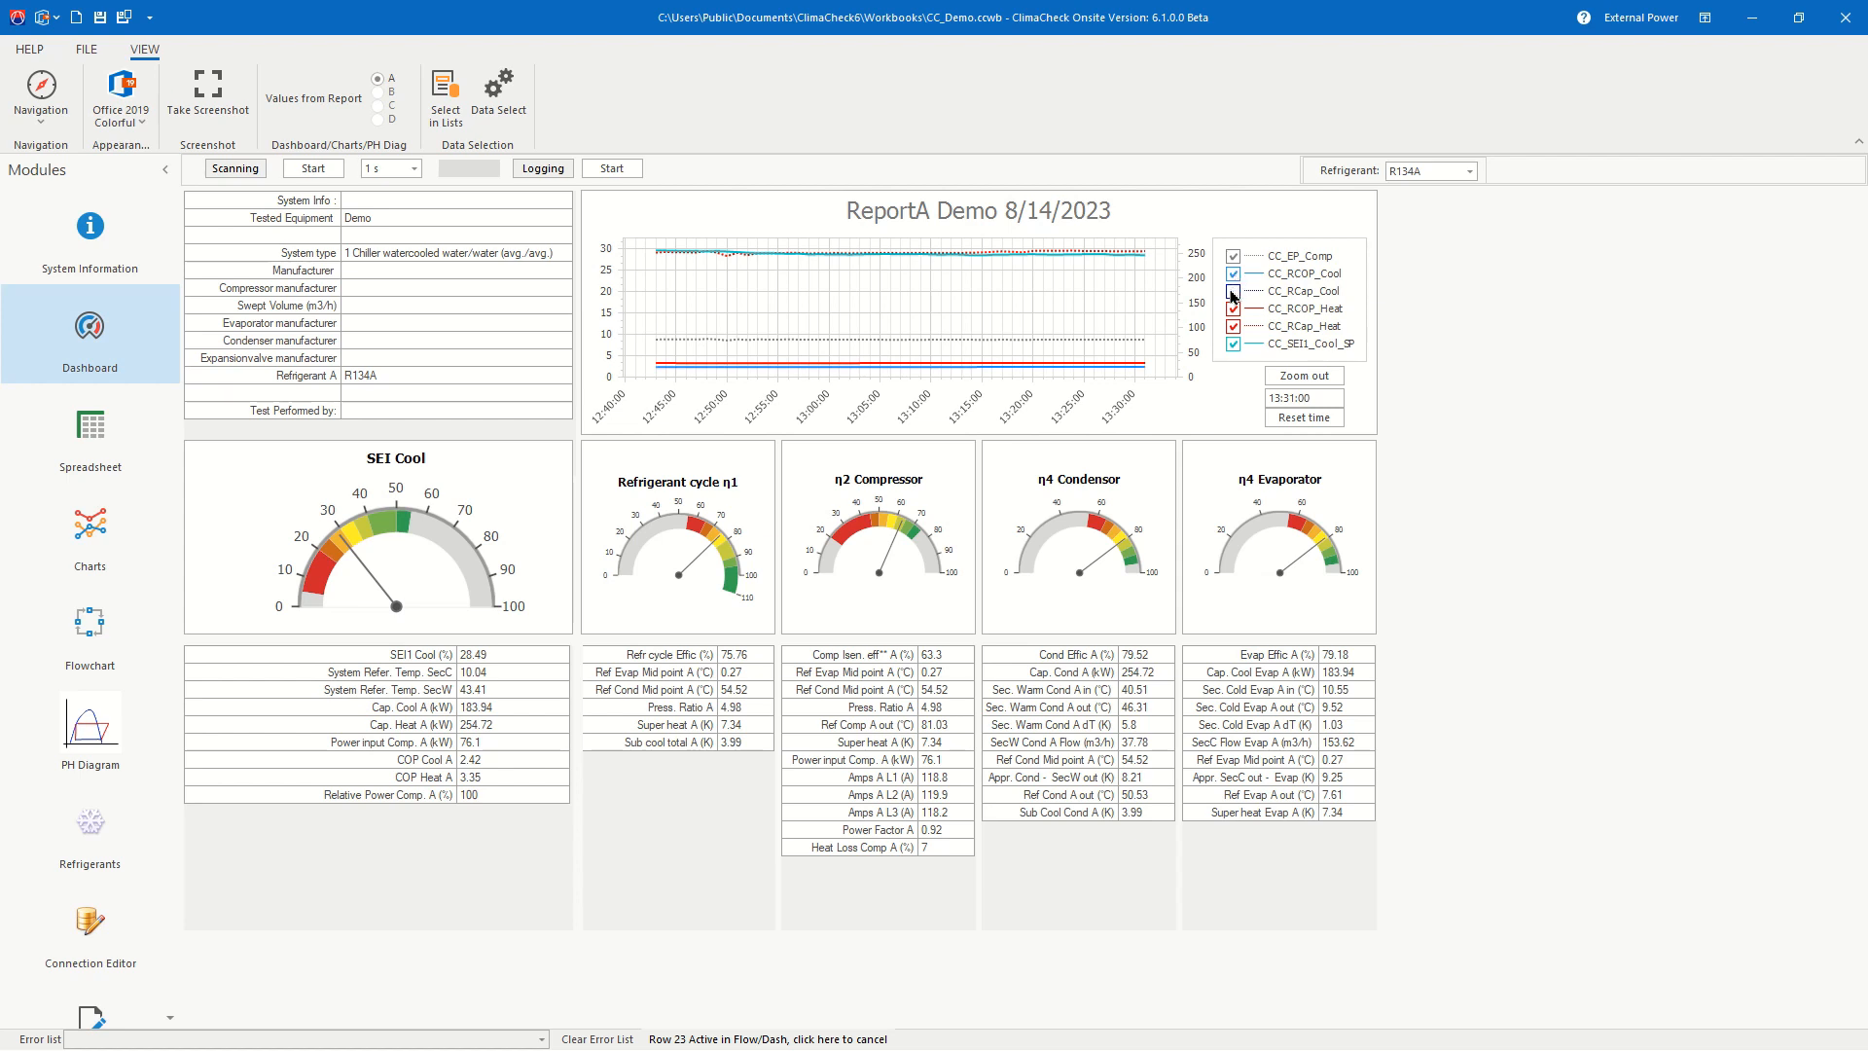
left_click(1233, 292)
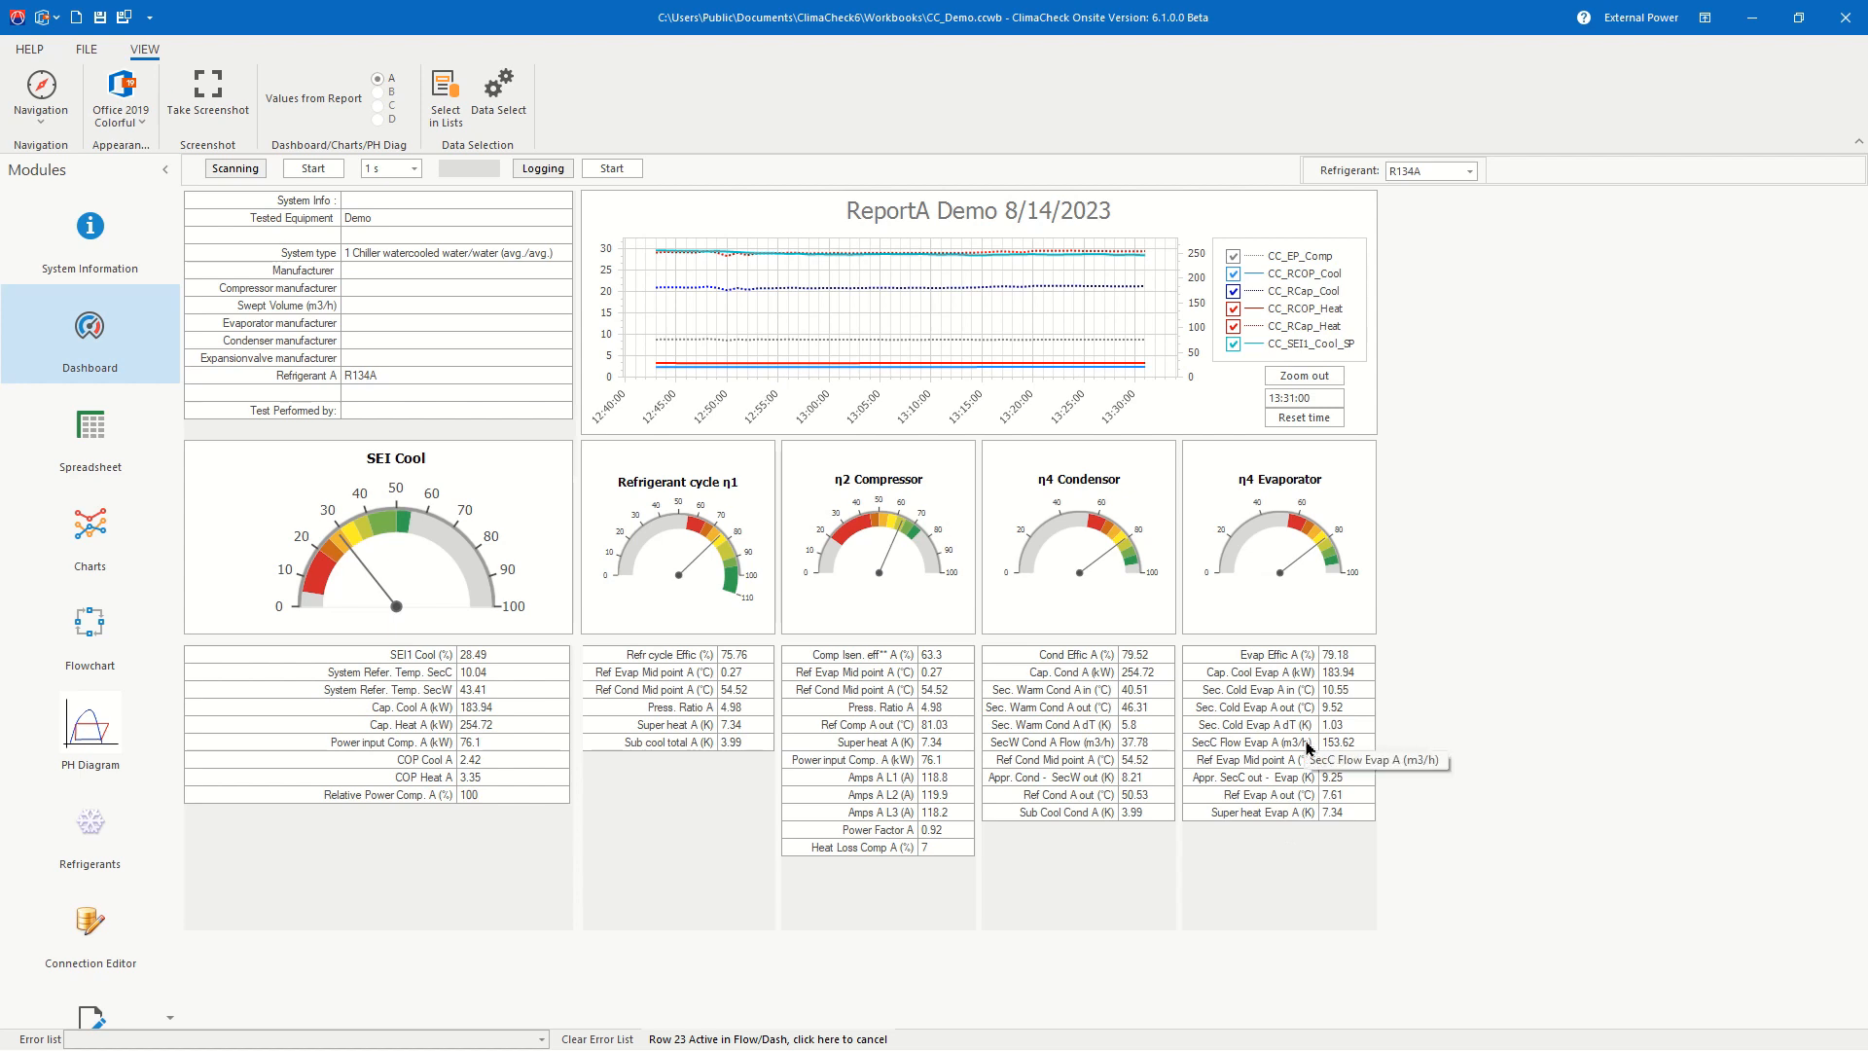
Step: Hide and reshow Ref Evap Mid point A (°C) in the value list under the Refrigerant cycle gauge
left_click(441, 117)
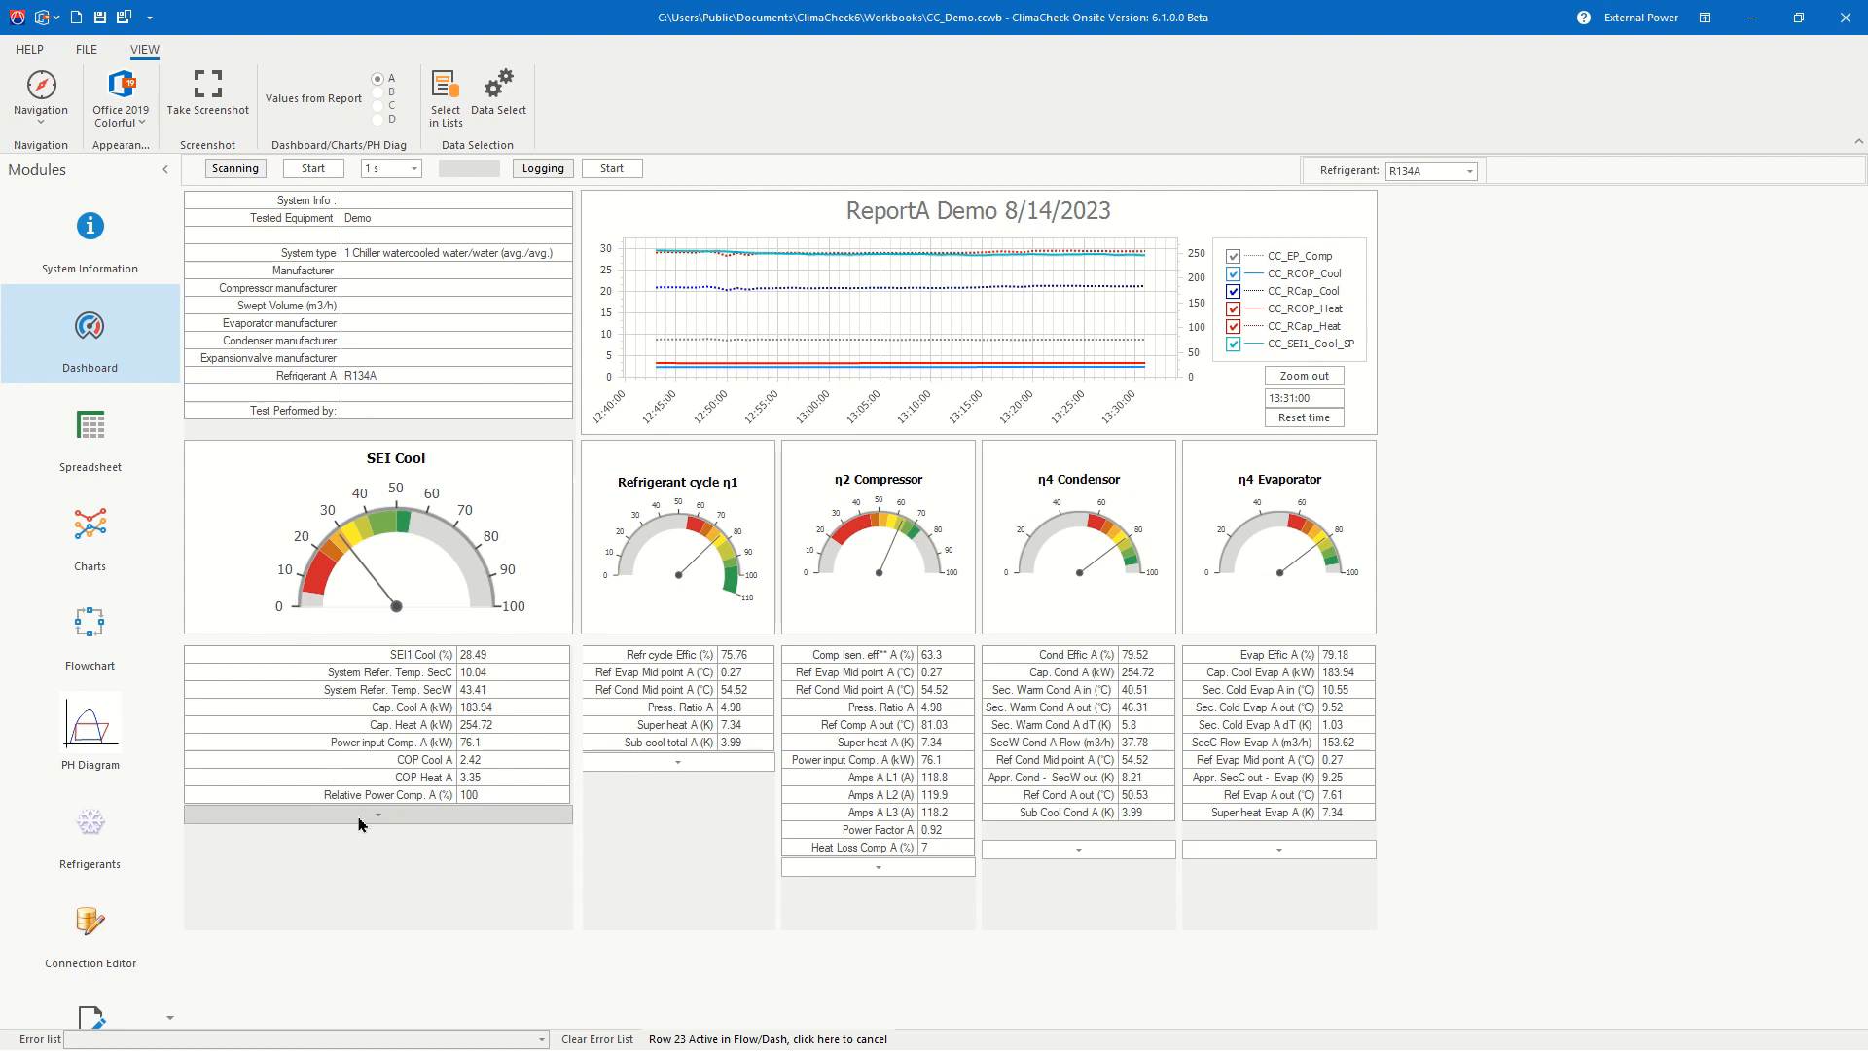
left_click(668, 763)
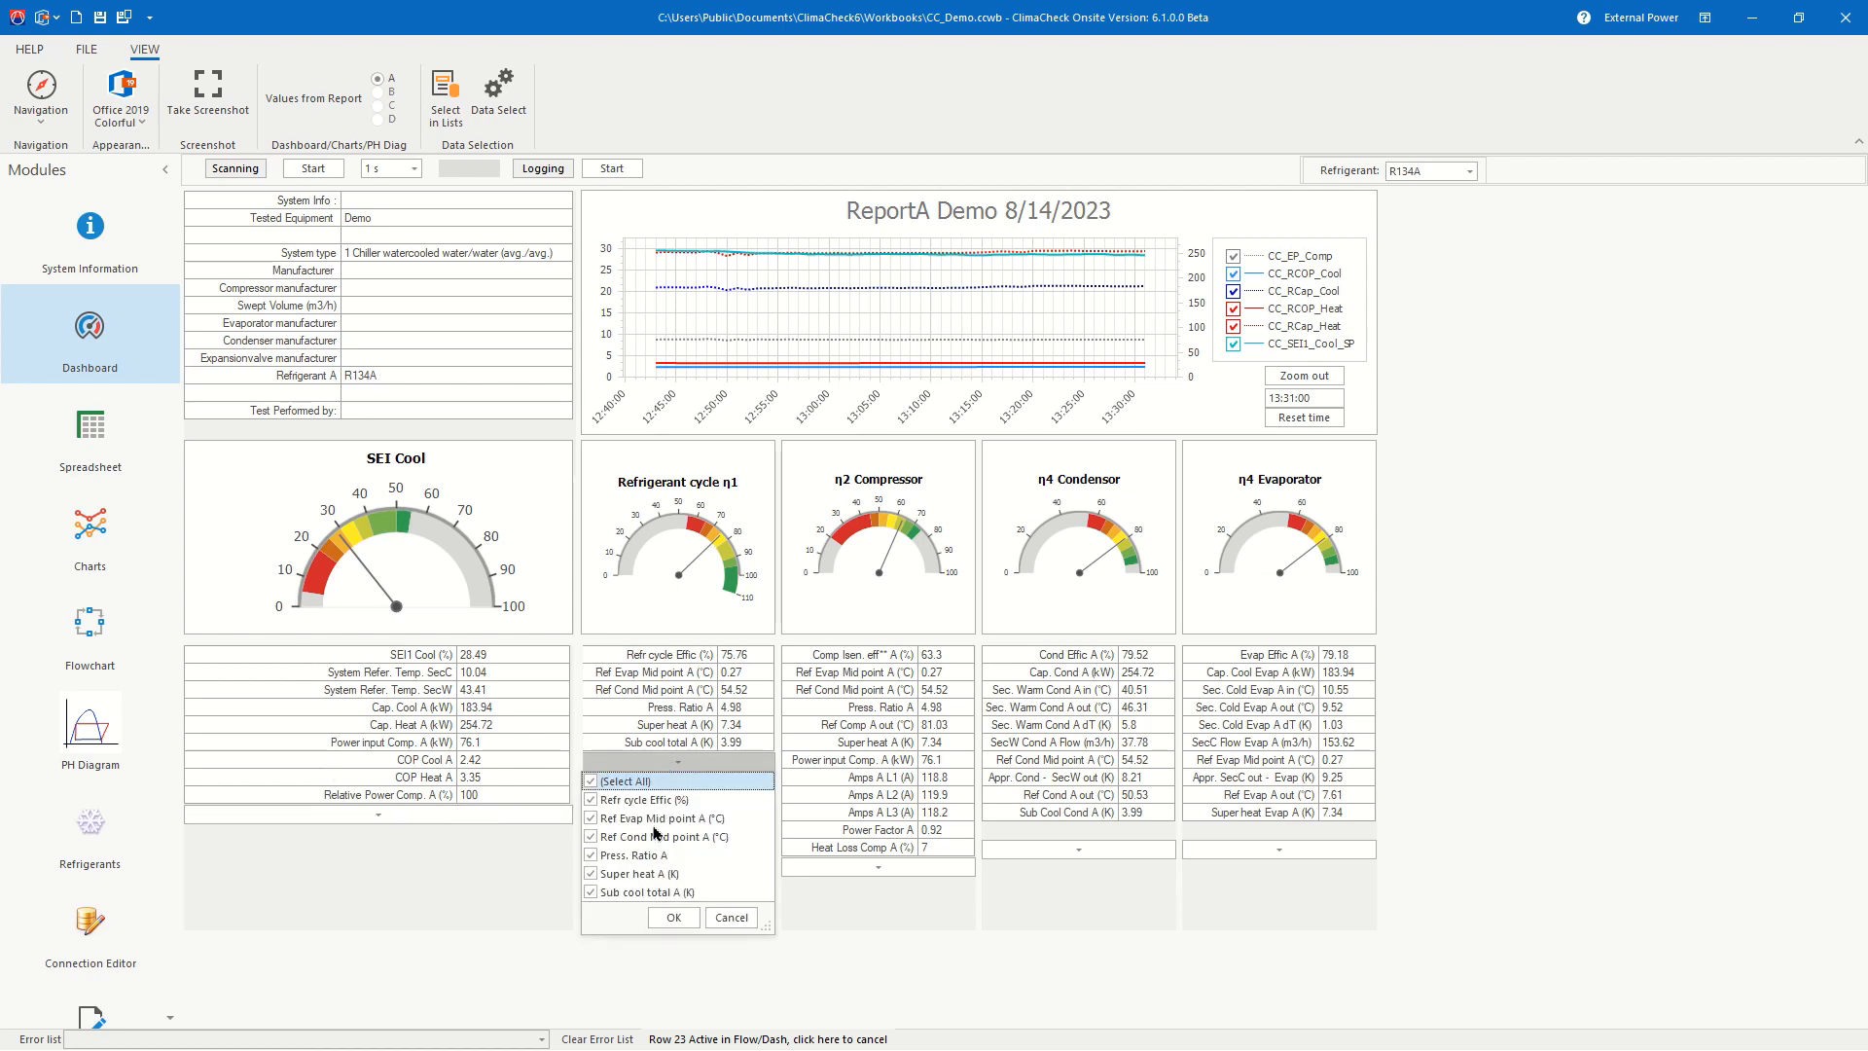
left_click(591, 819)
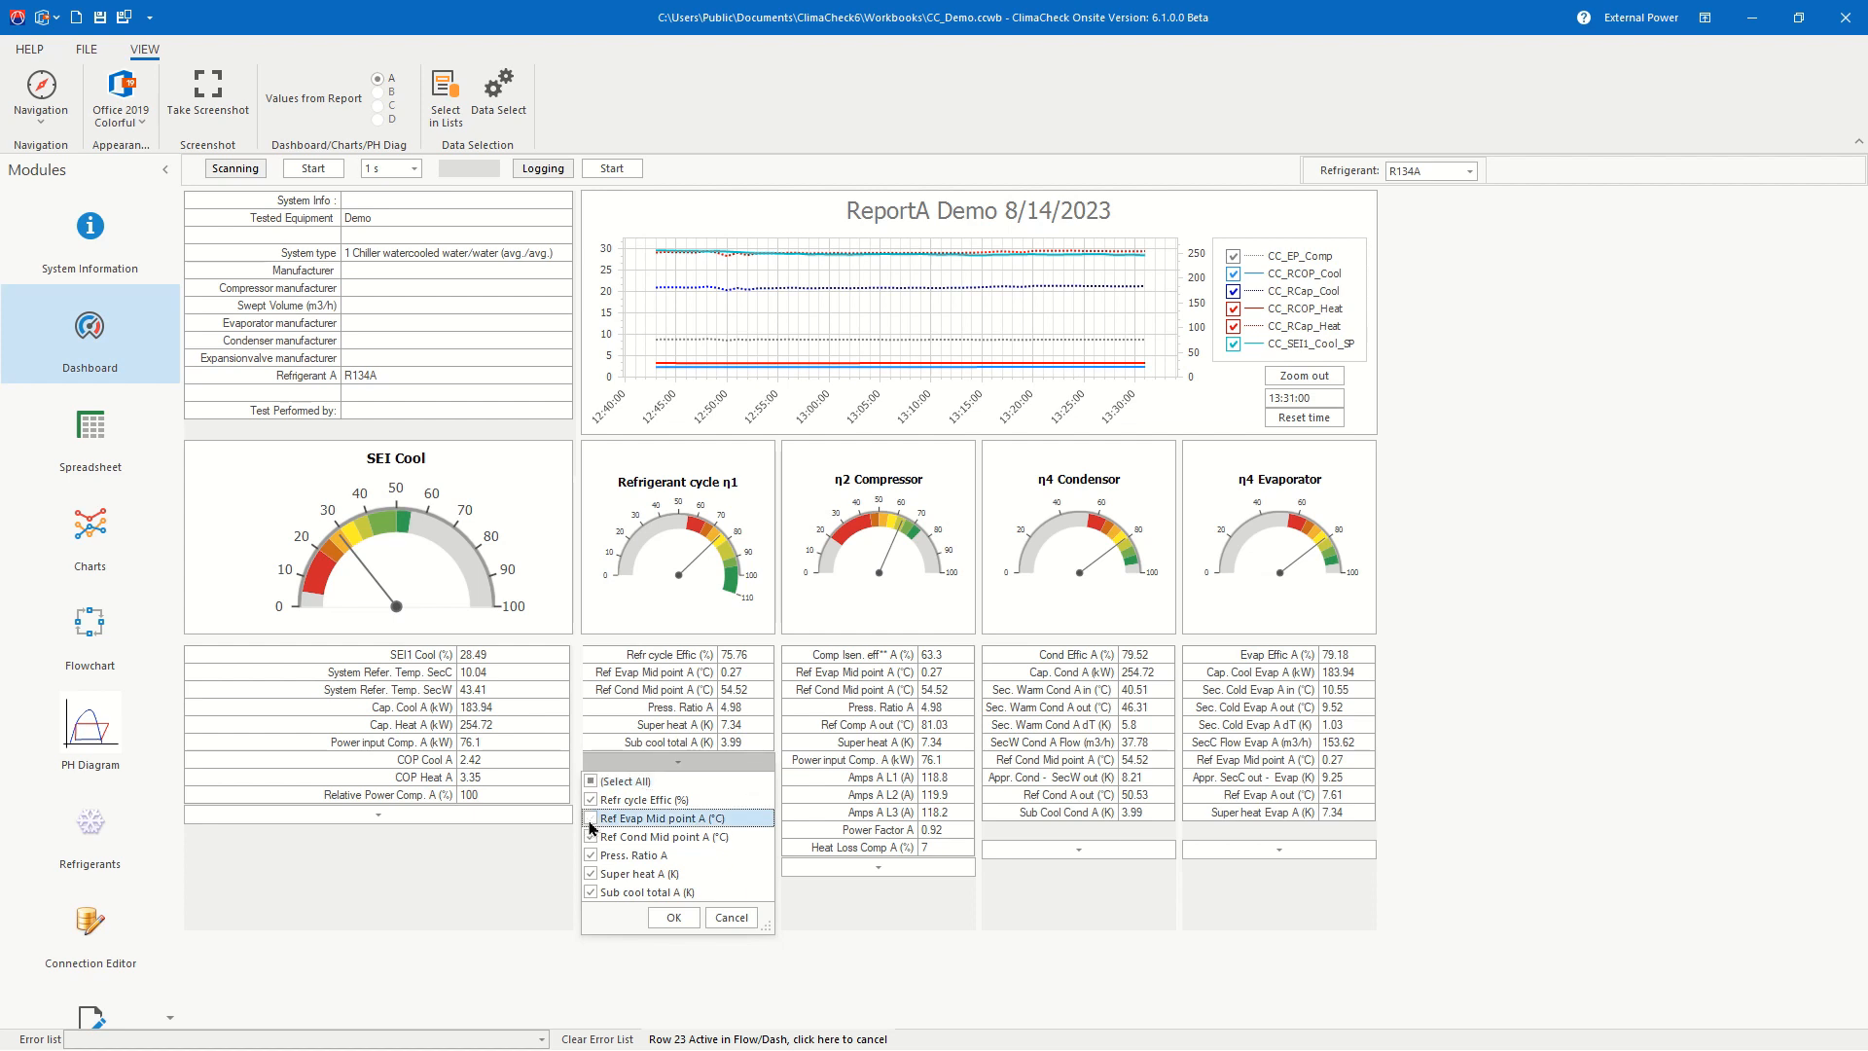
left_click(671, 918)
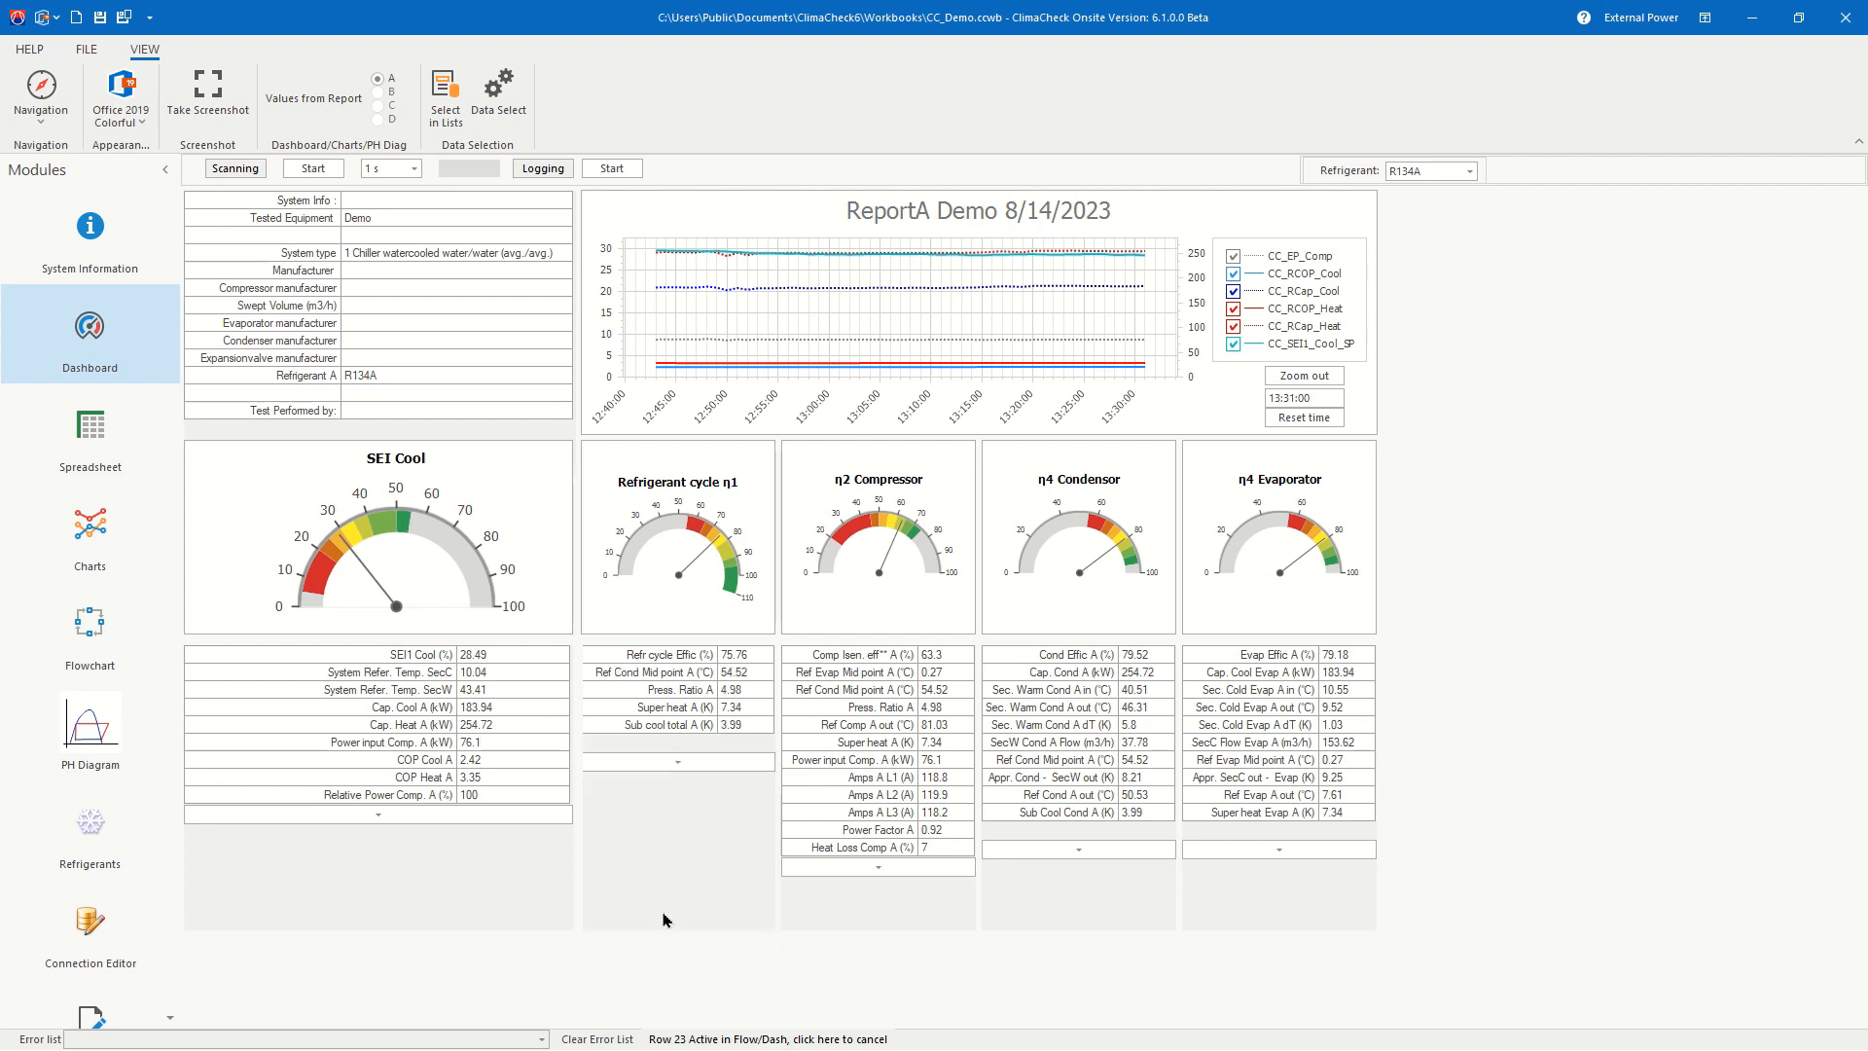
left_click(652, 761)
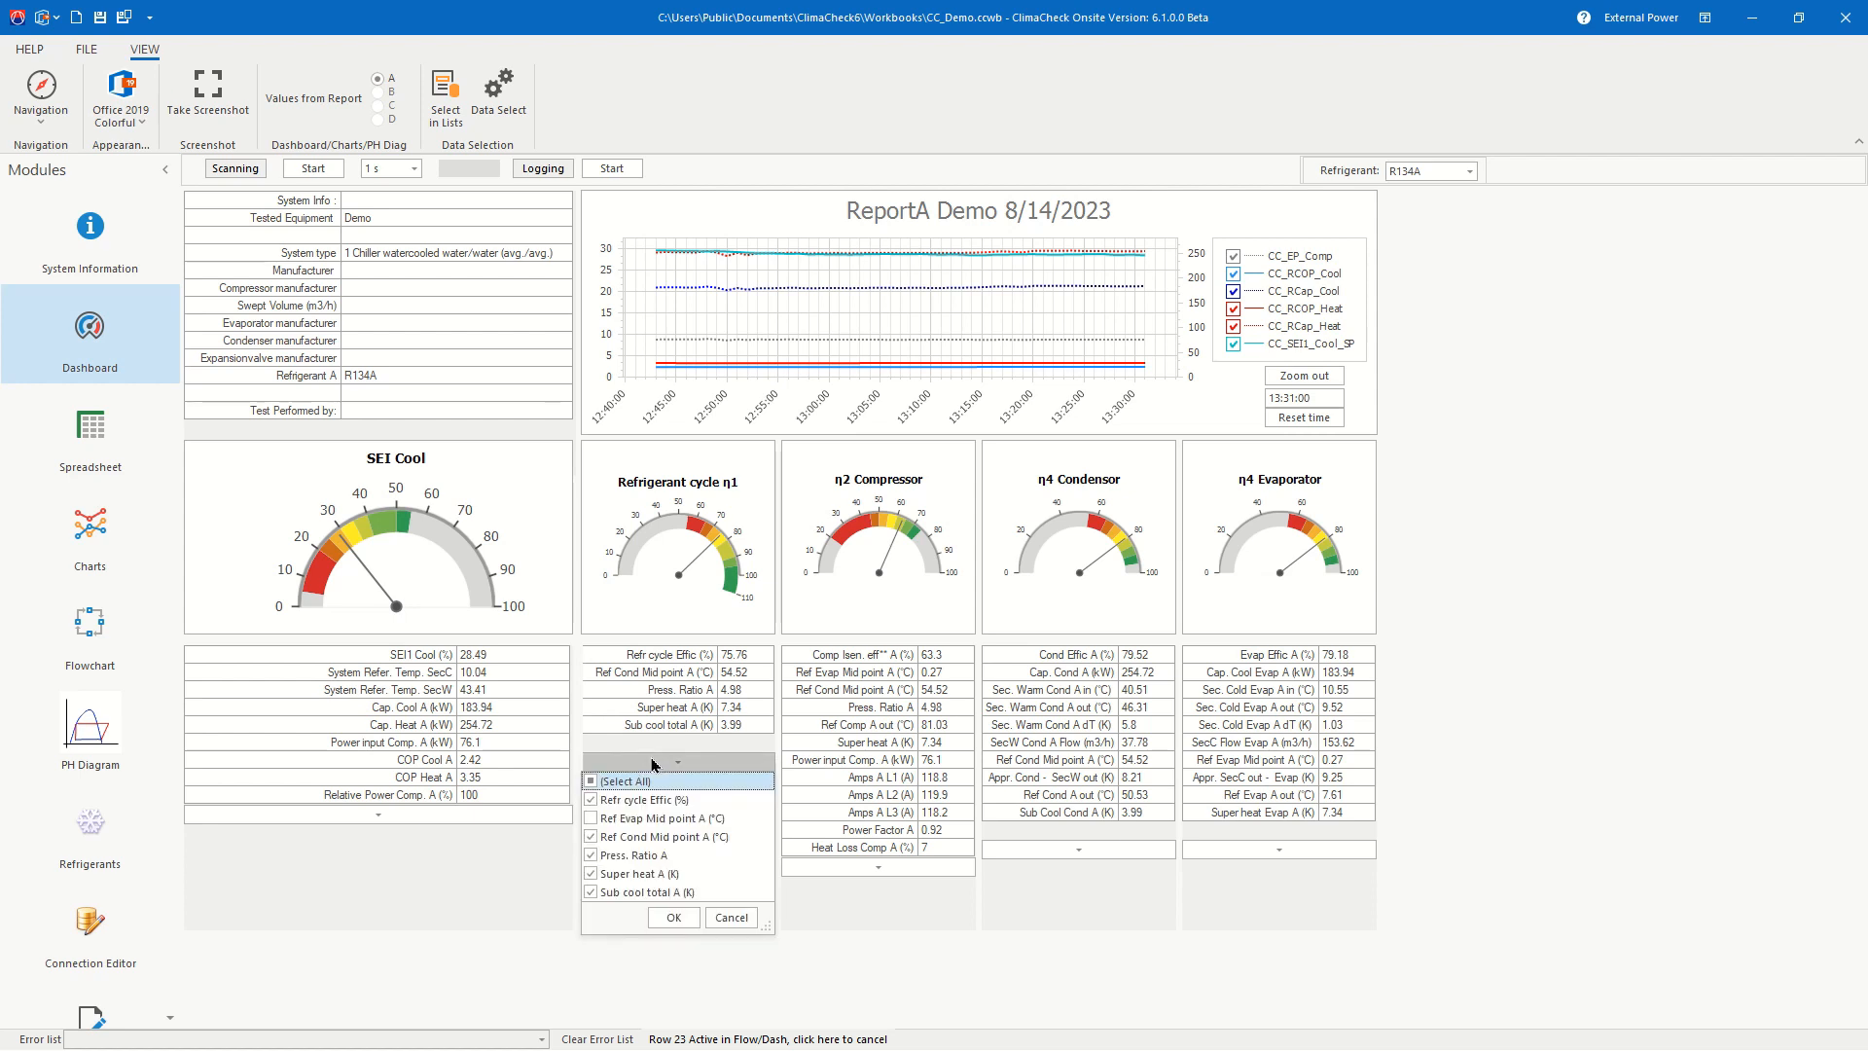
left_click(591, 818)
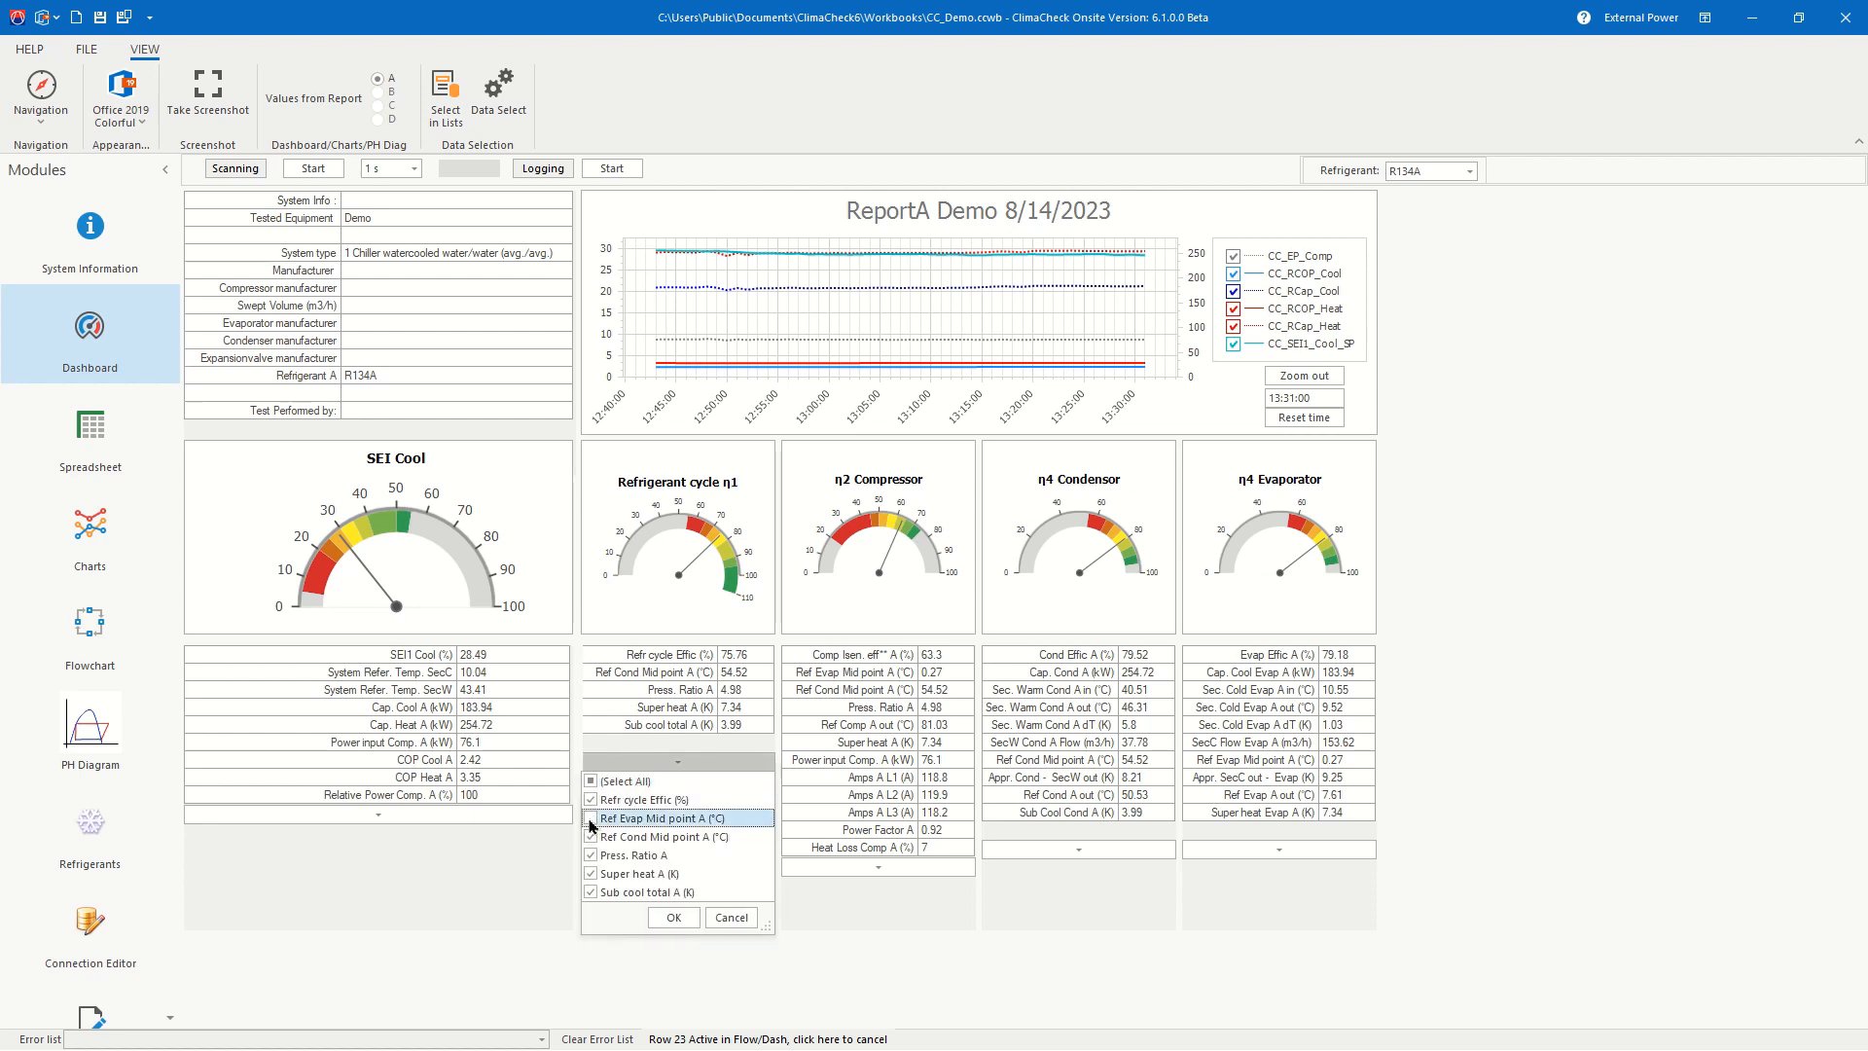
left_click(665, 918)
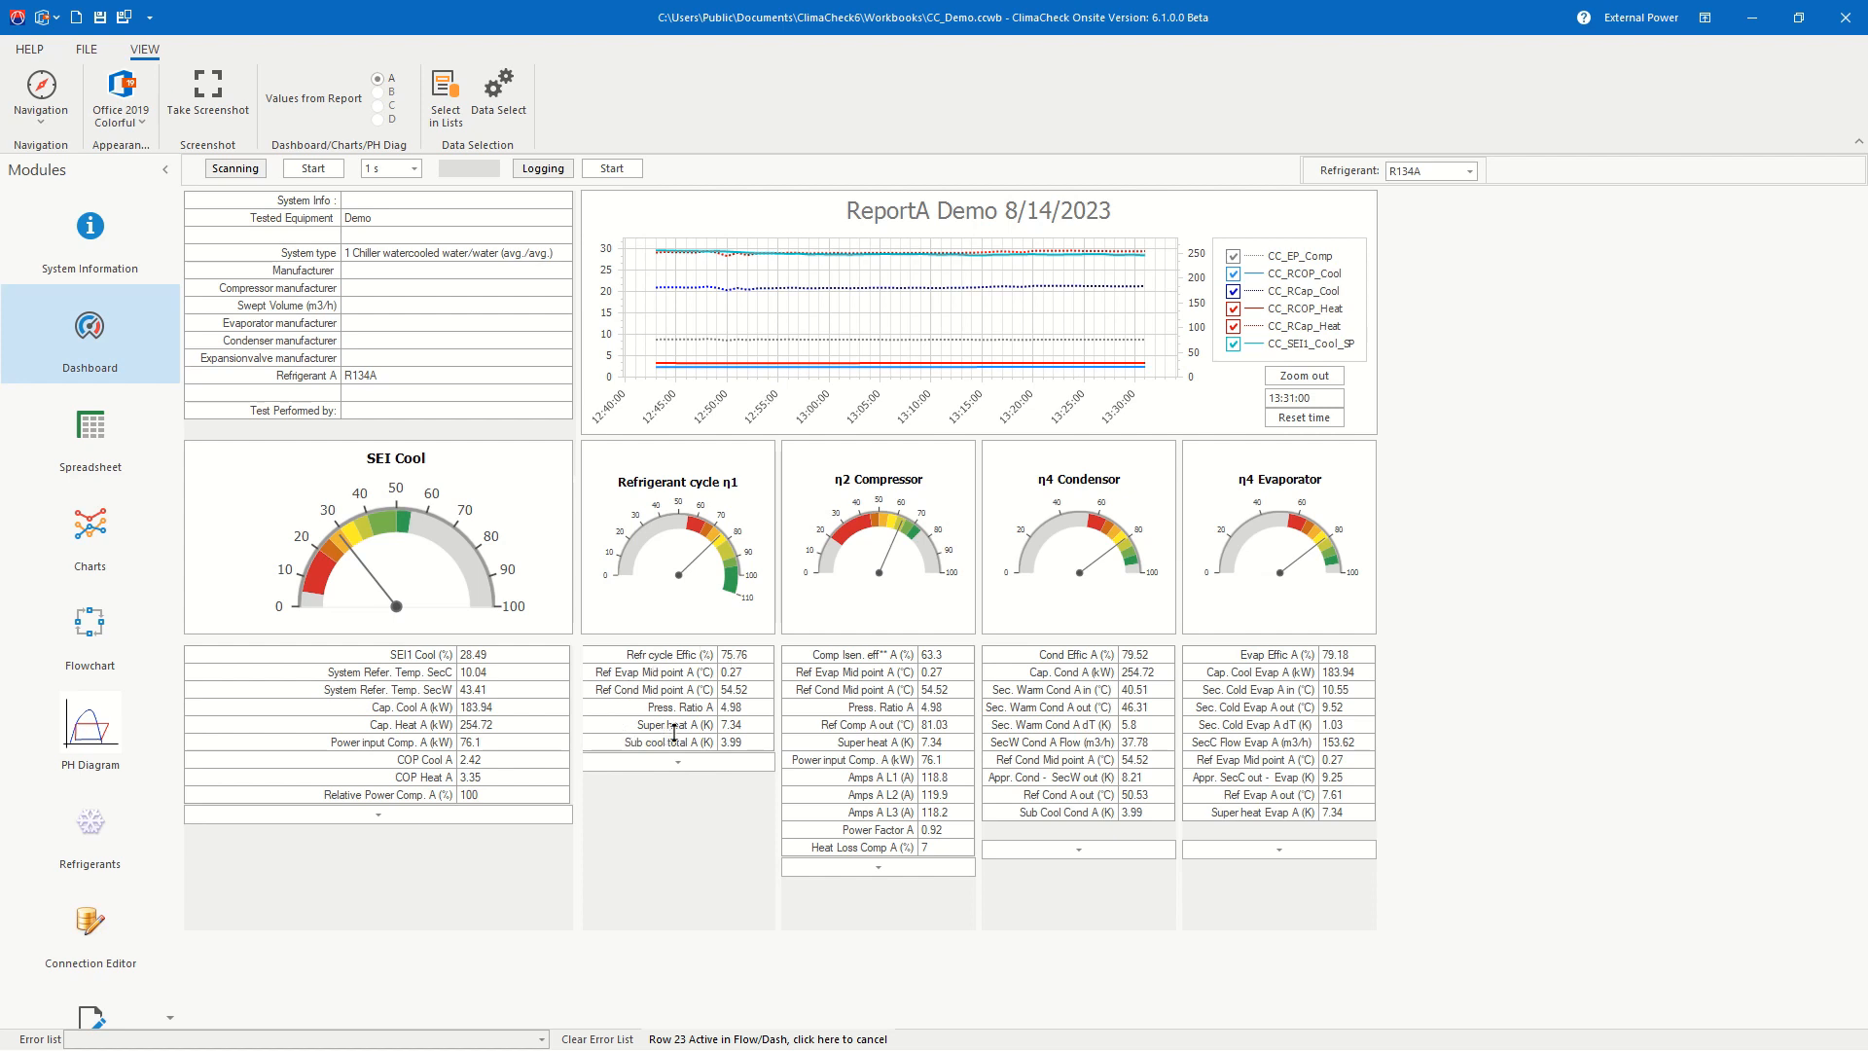
Step: Open the dashboard data setup for SI units, sort it by variable and search for "outdoor"
left_click(492, 113)
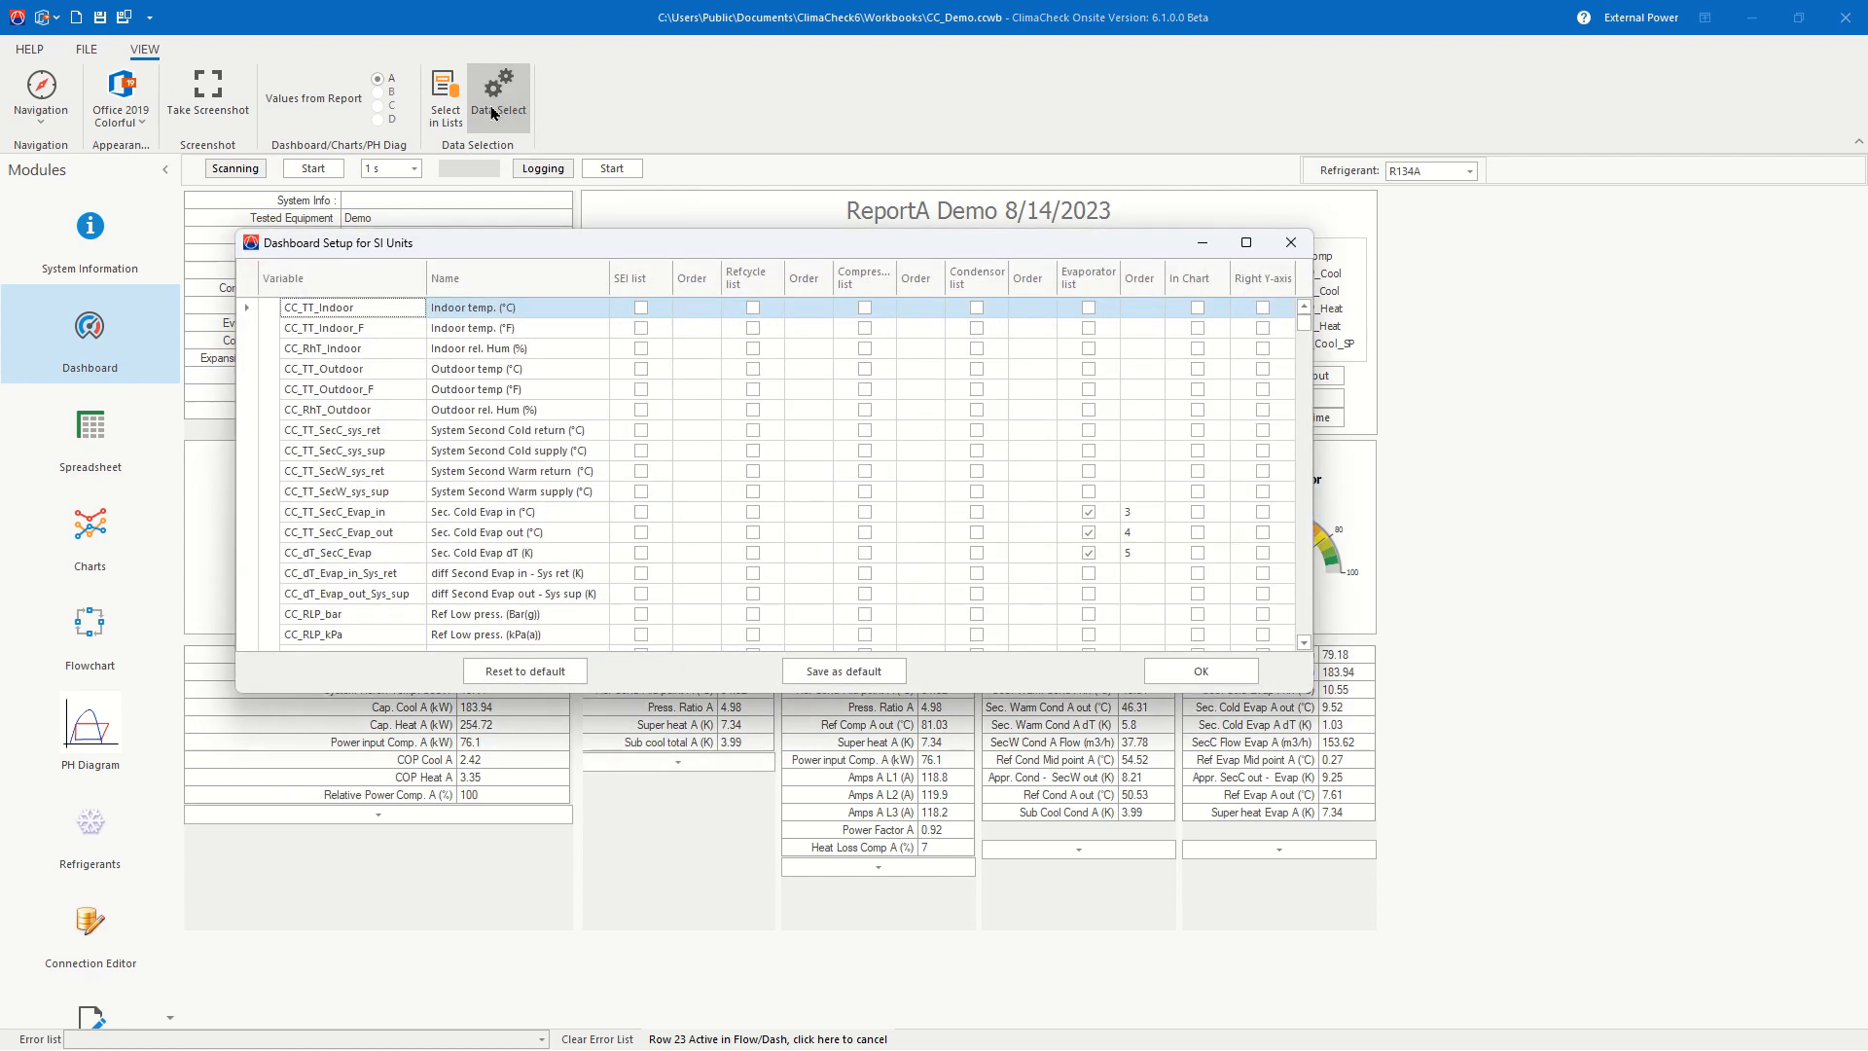
left_click_drag(647, 246, 767, 305)
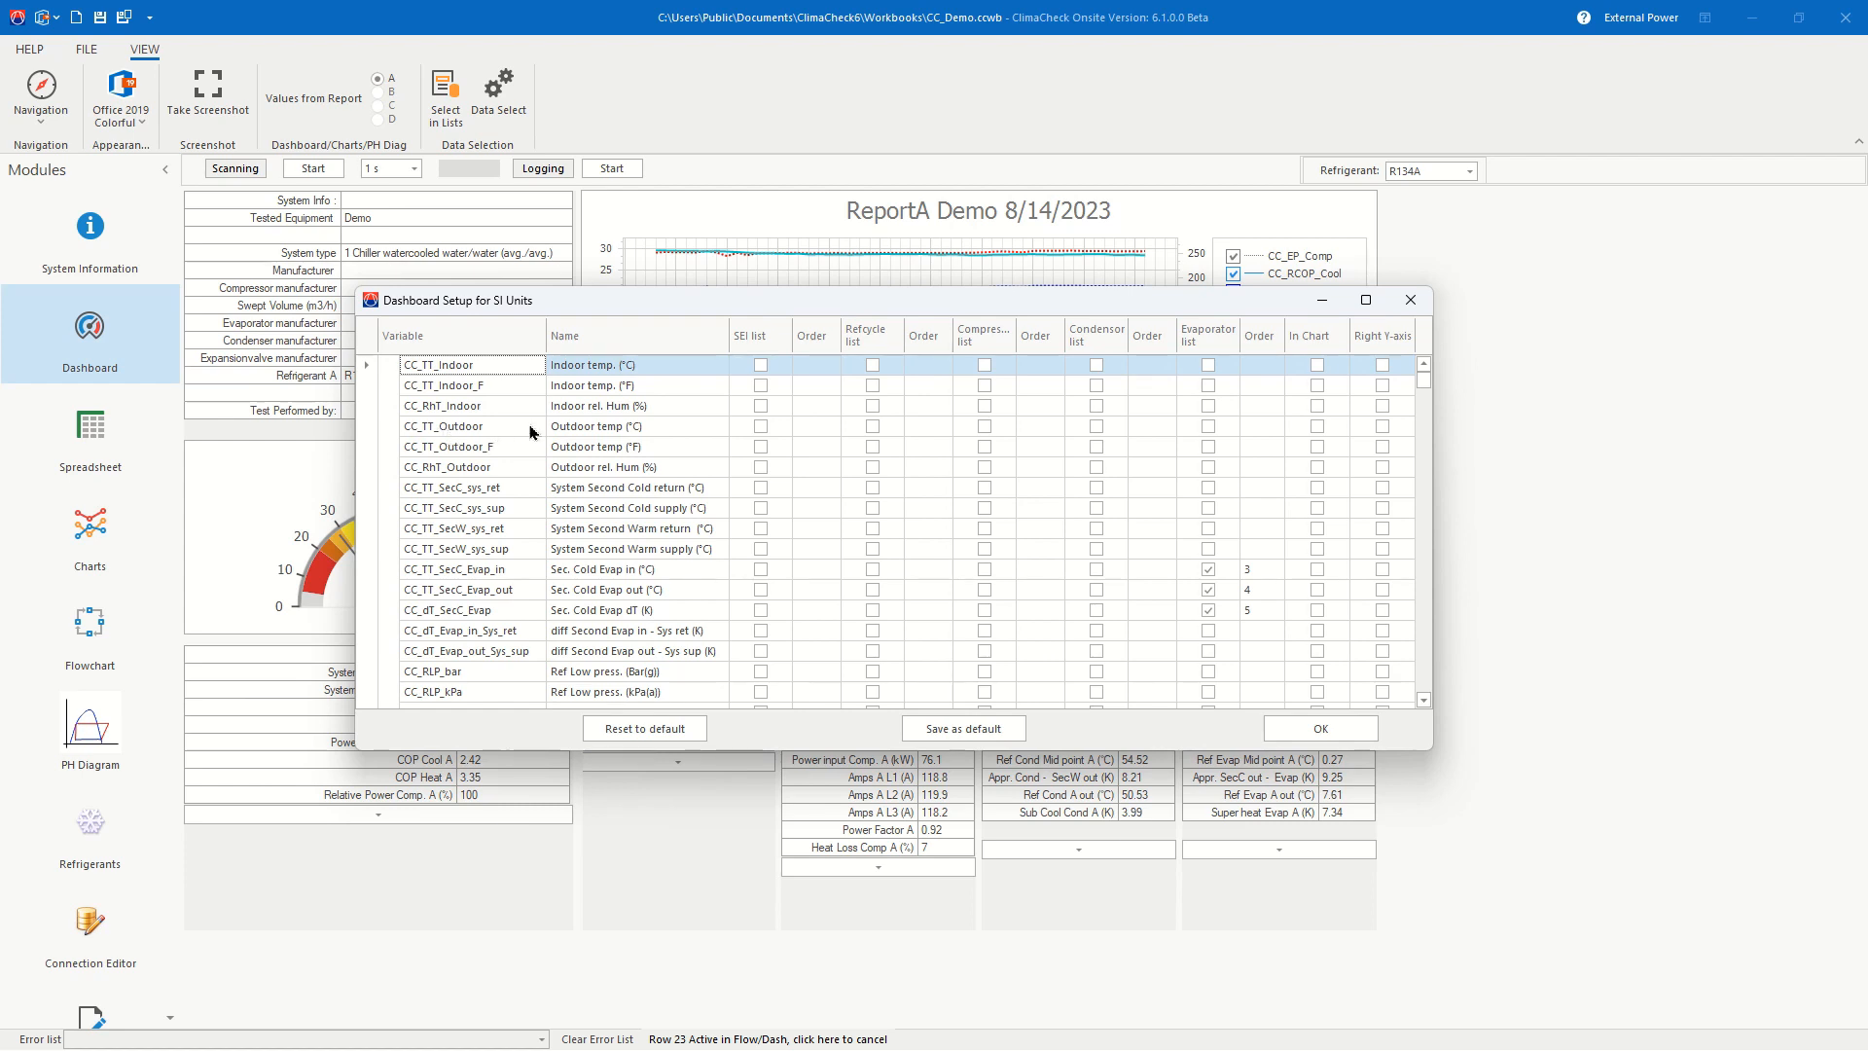
scroll(533, 545, "down", 10)
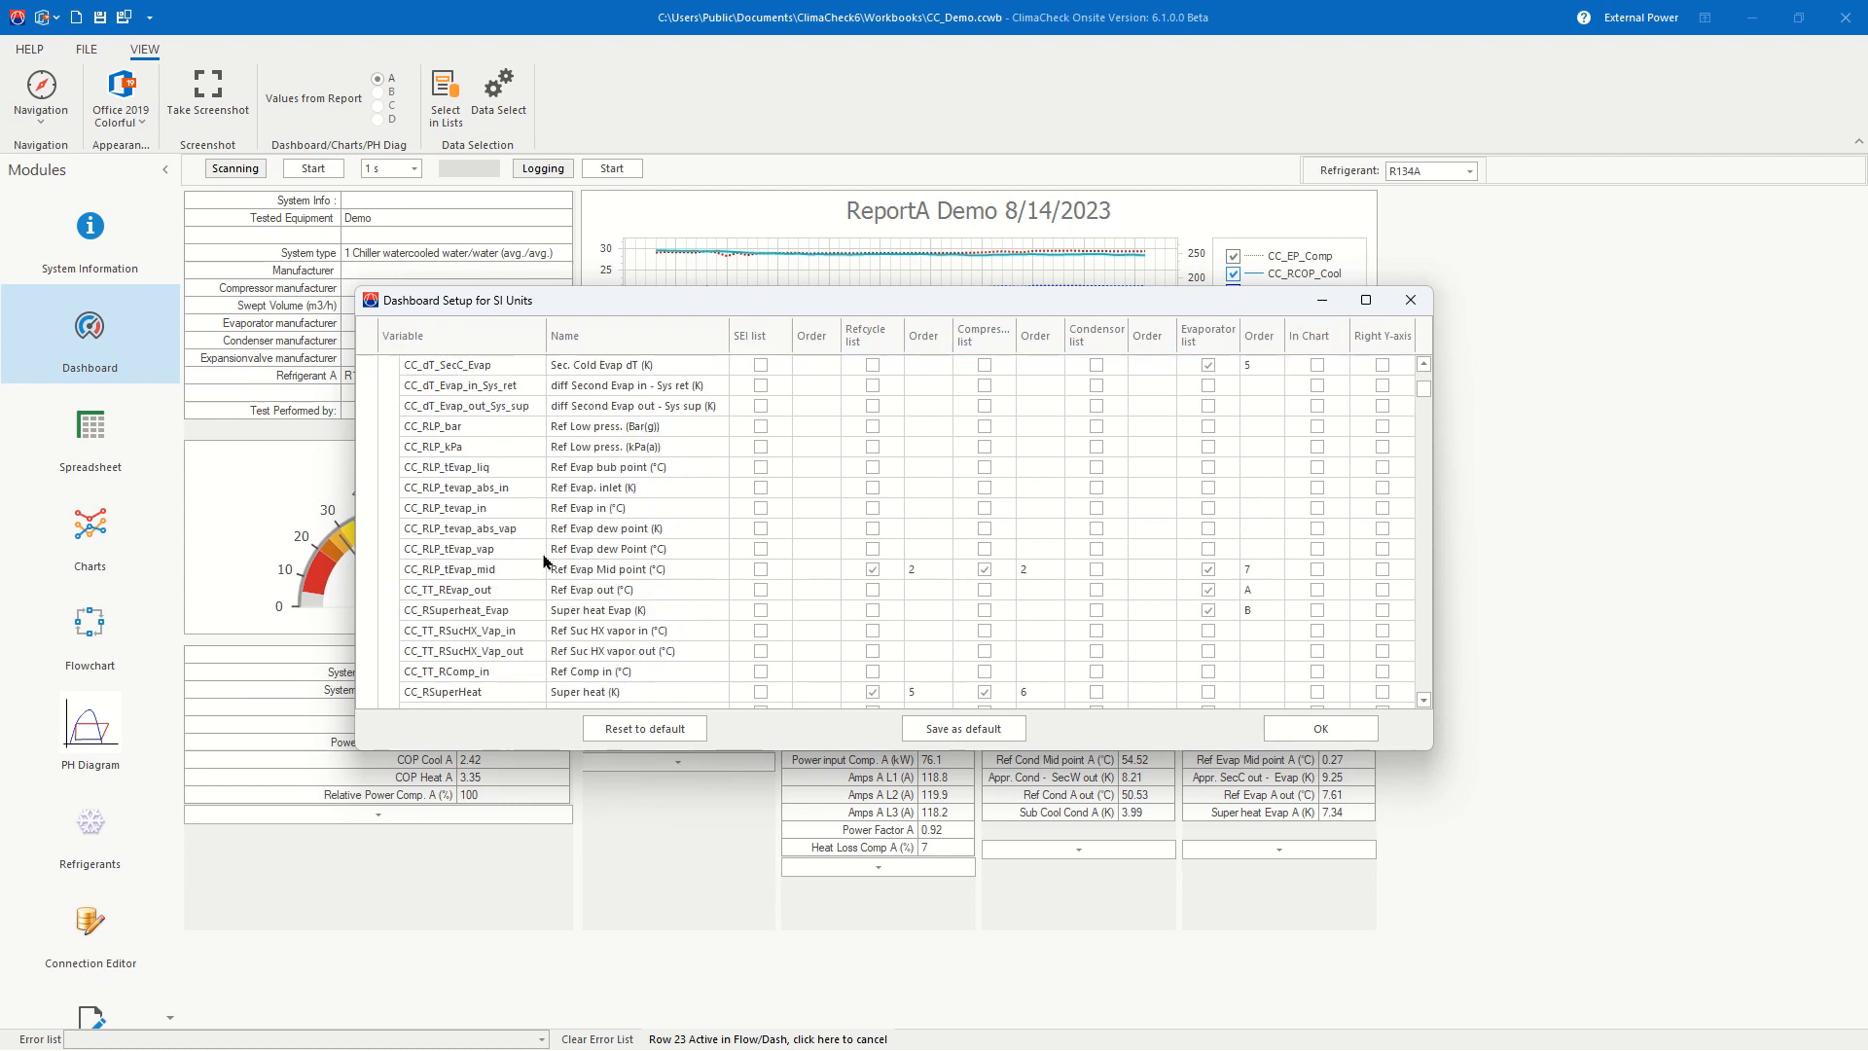
scroll(1423, 408, "up", 10)
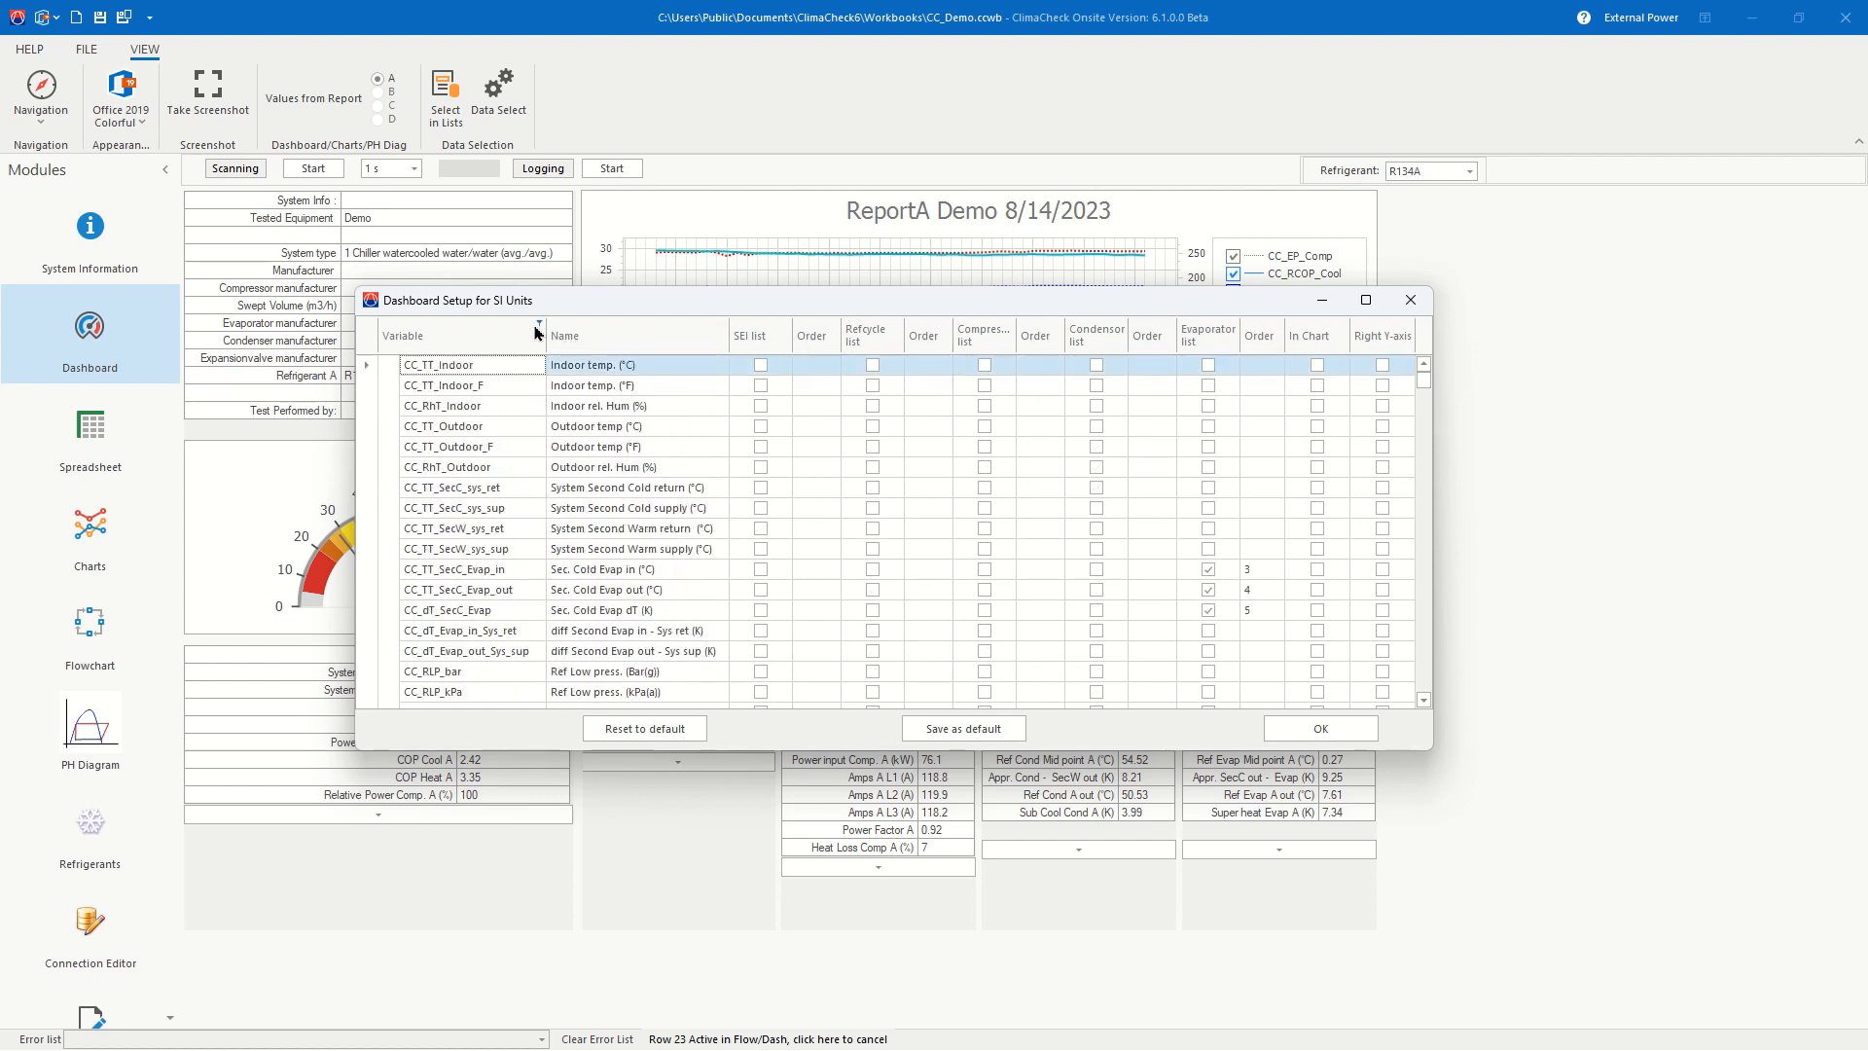
left_click(507, 341)
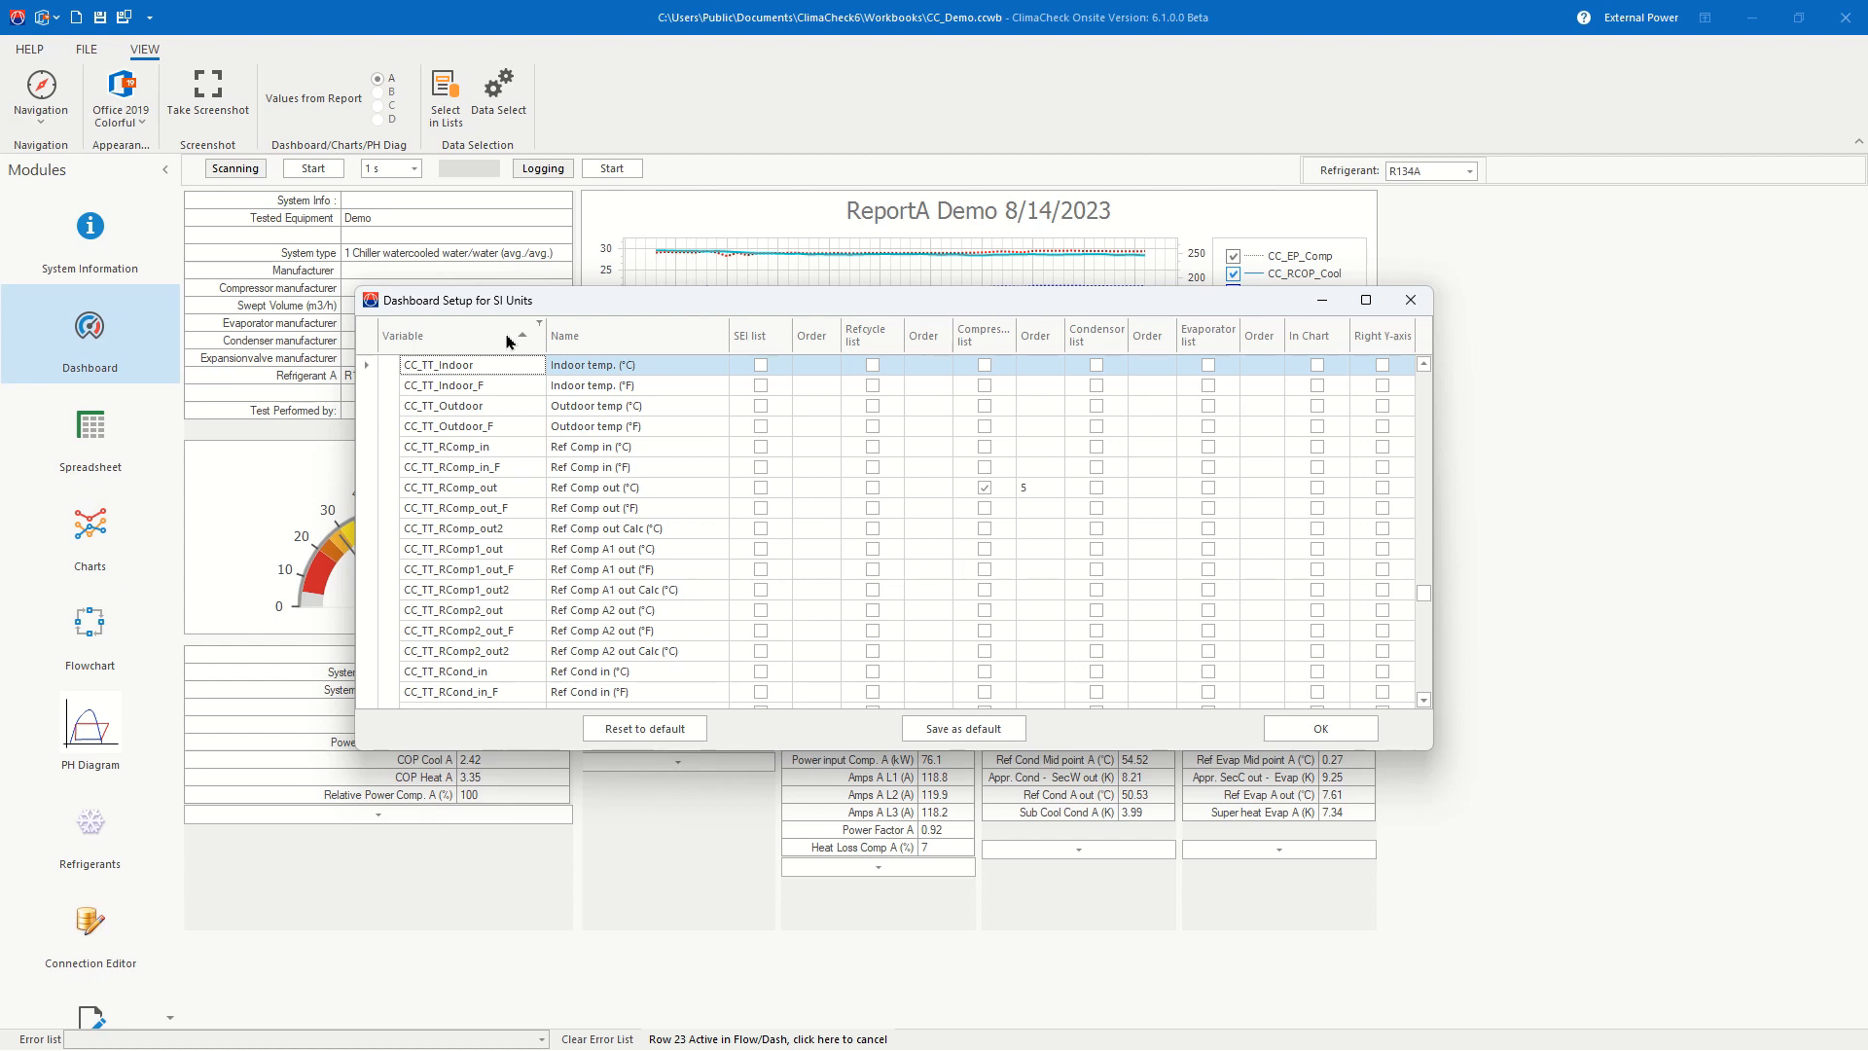
key("ctrl+f")
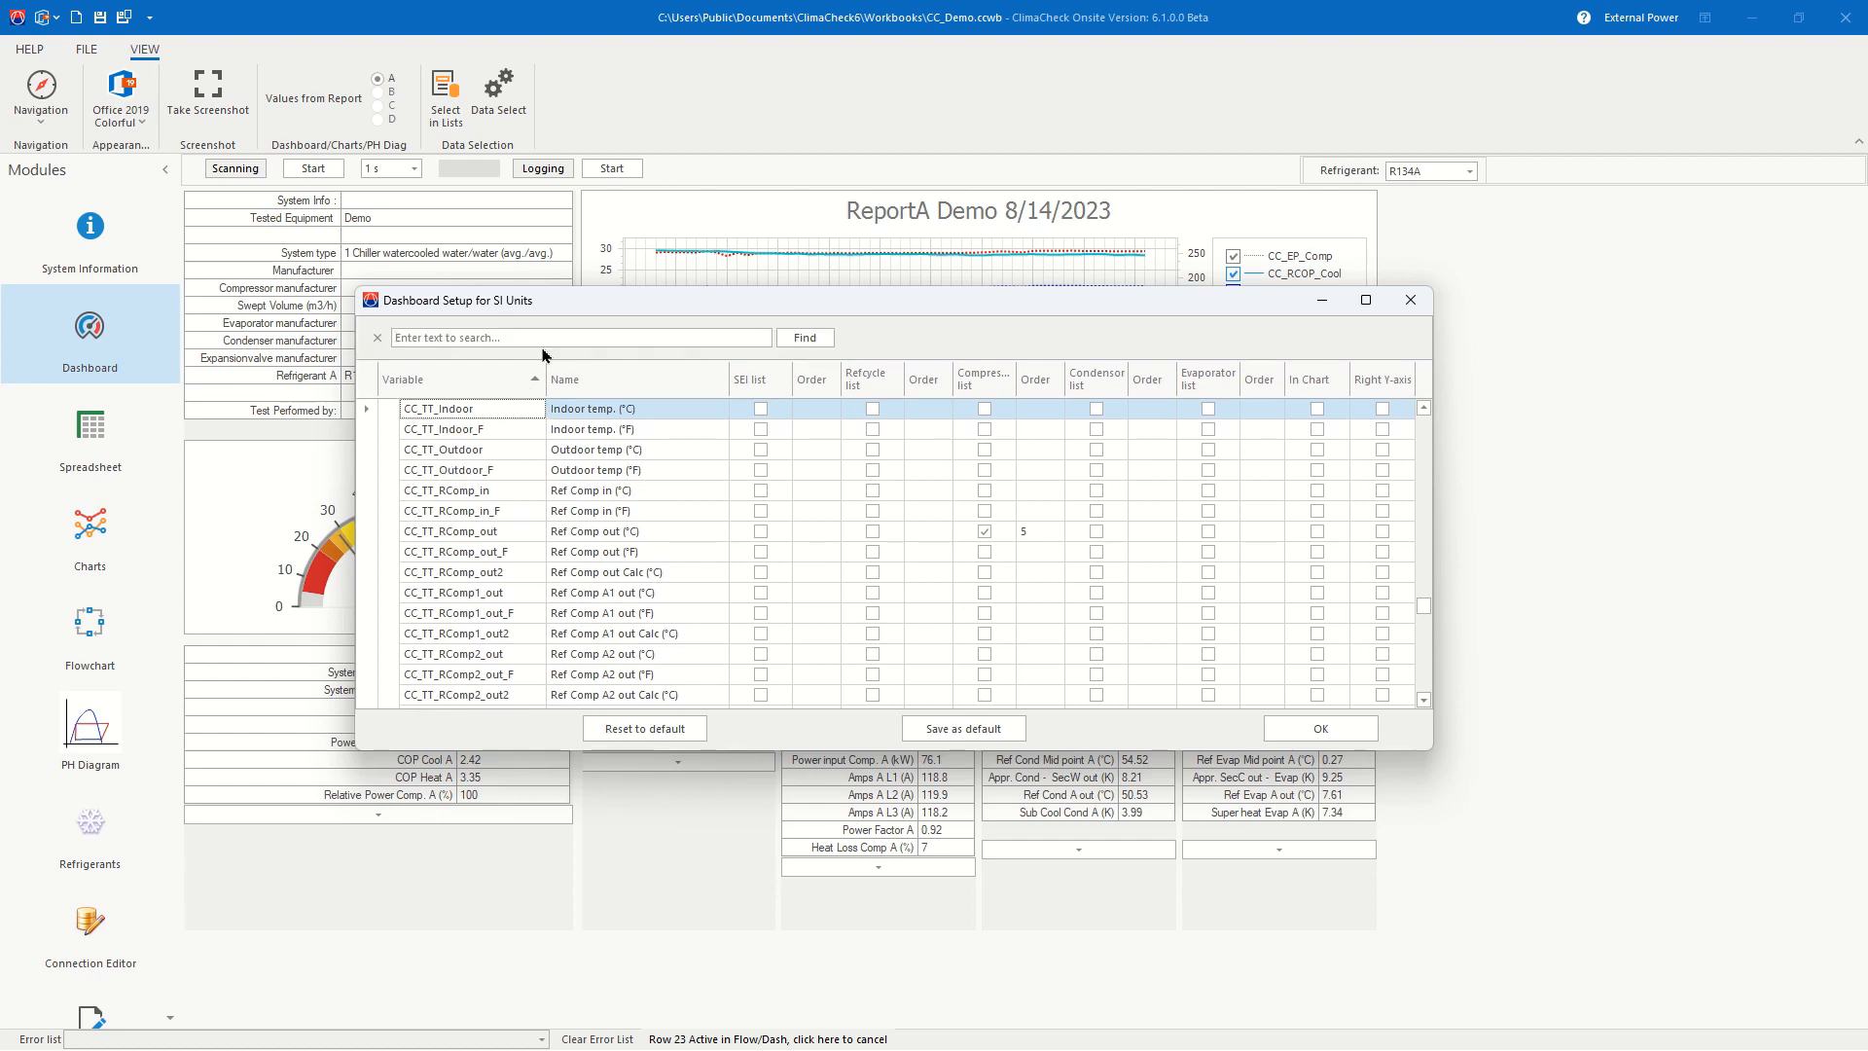
left_click(537, 339)
key("Return")
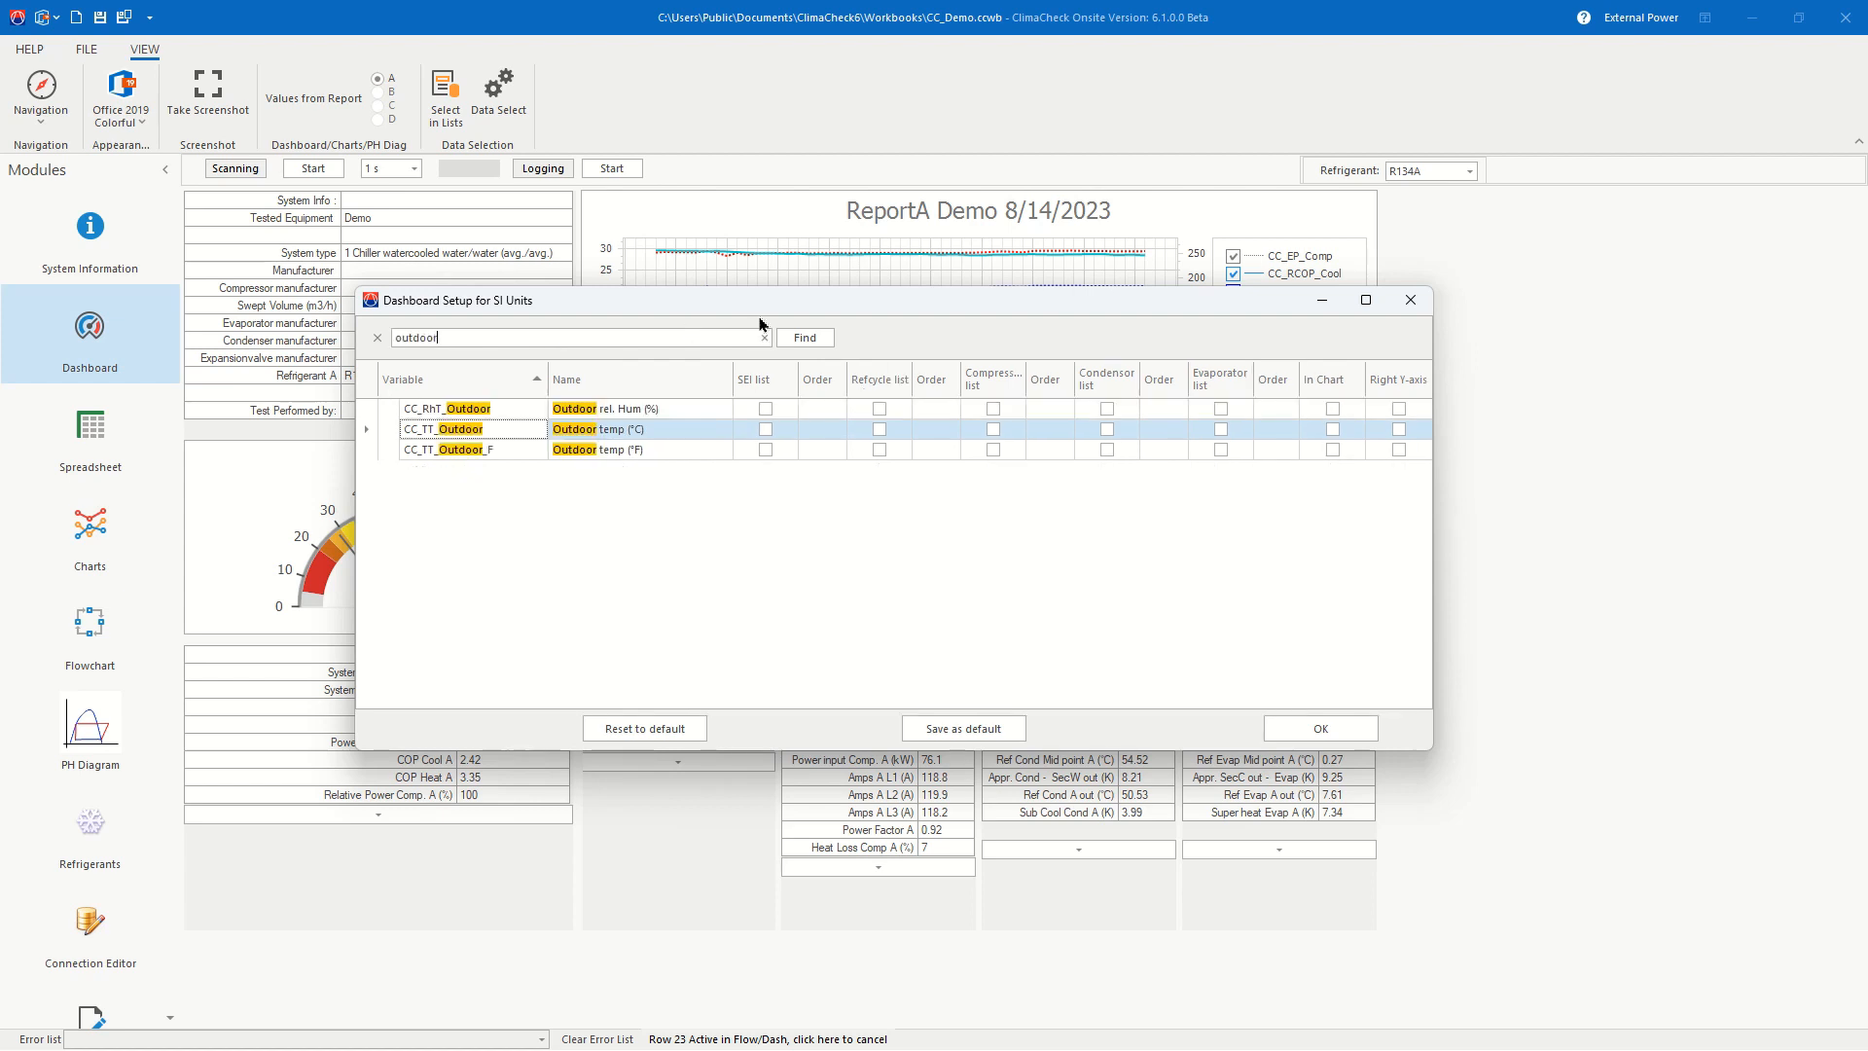
Step: Add Outdoor temp (°C) to the Refcycle list with order 7 and confirm the dashboard setup
left_click(879, 429)
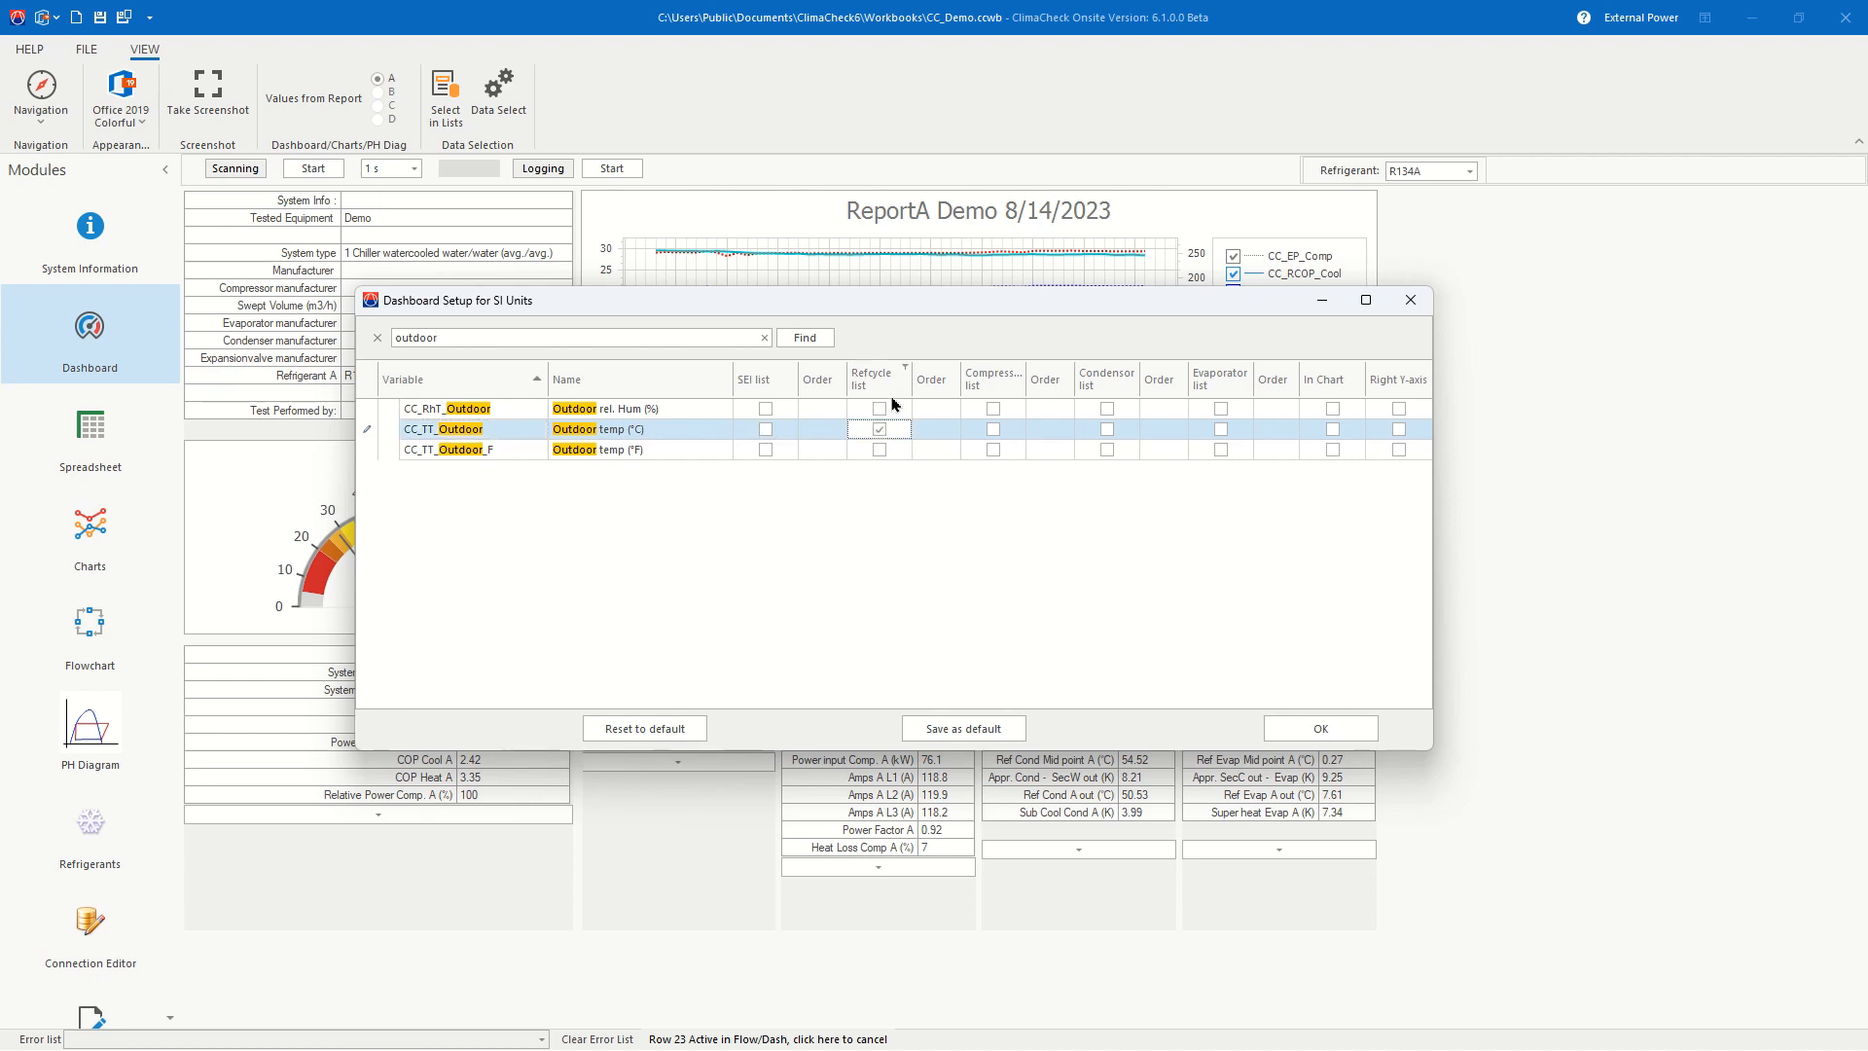
left_click(932, 429)
left_click(763, 336)
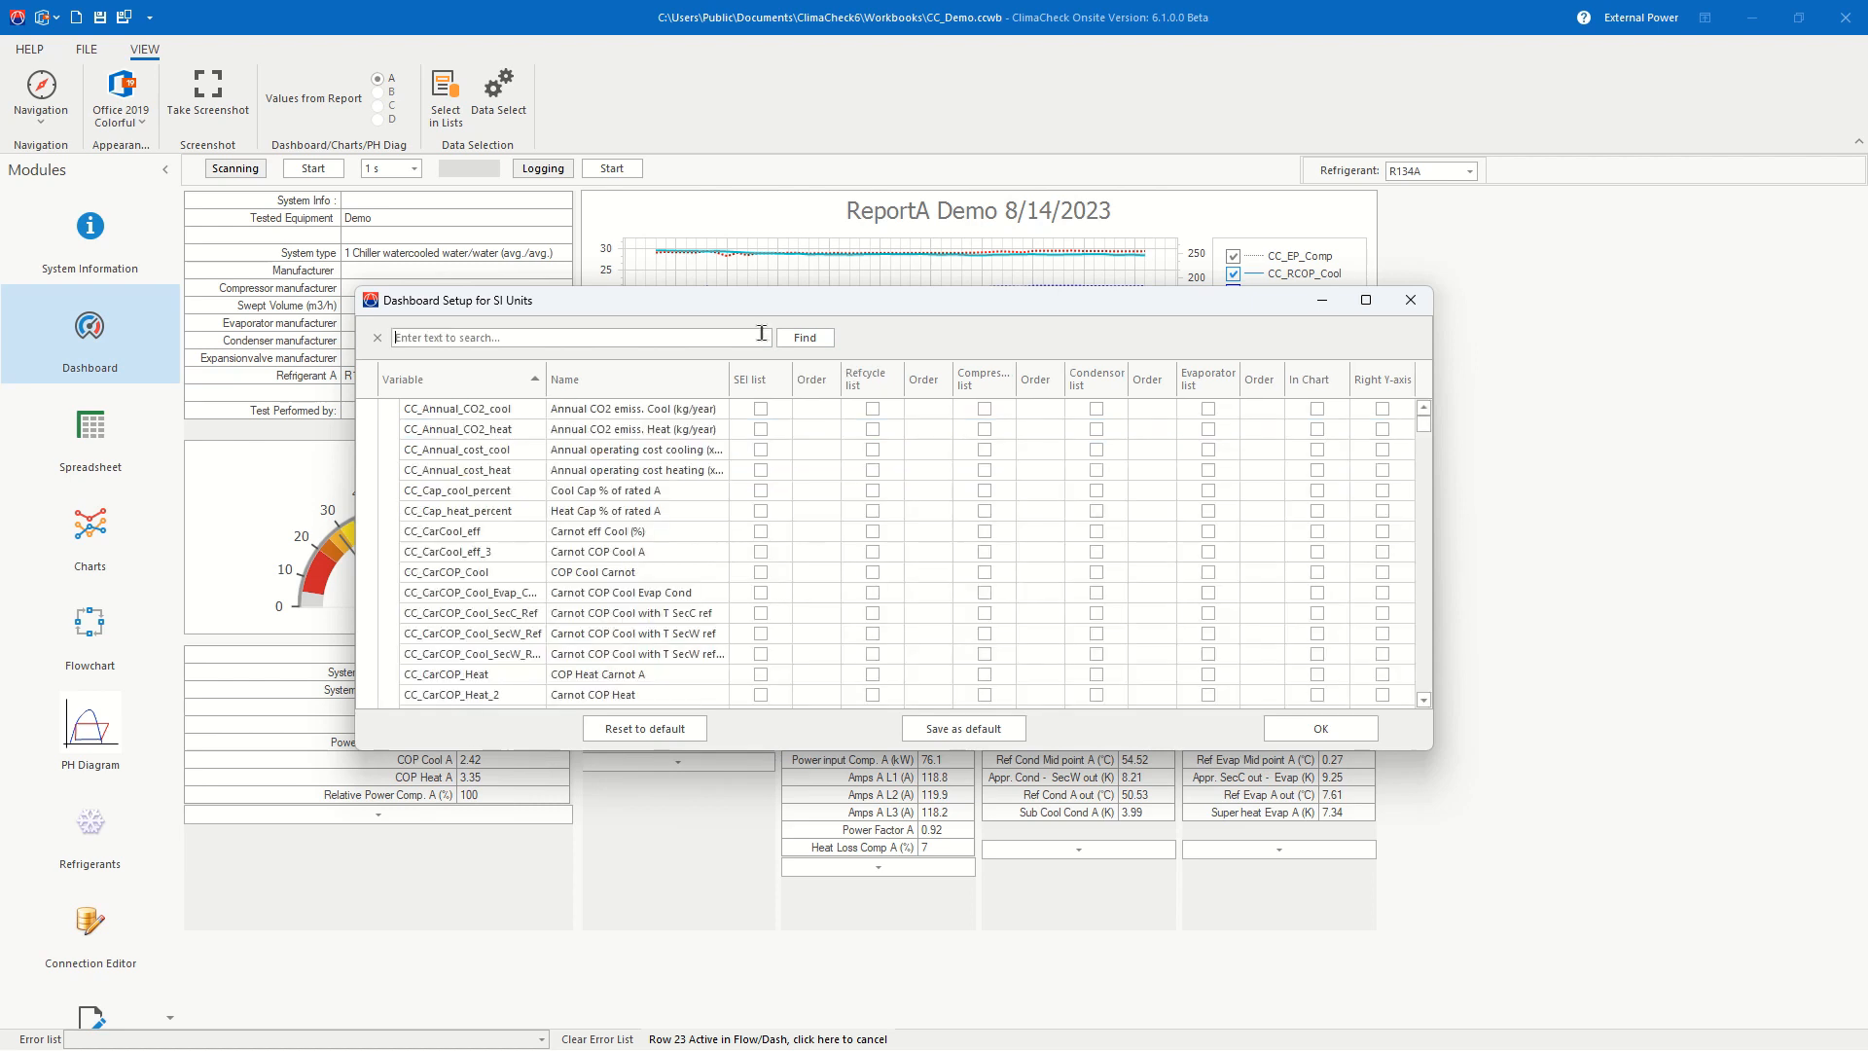
left_click(930, 383)
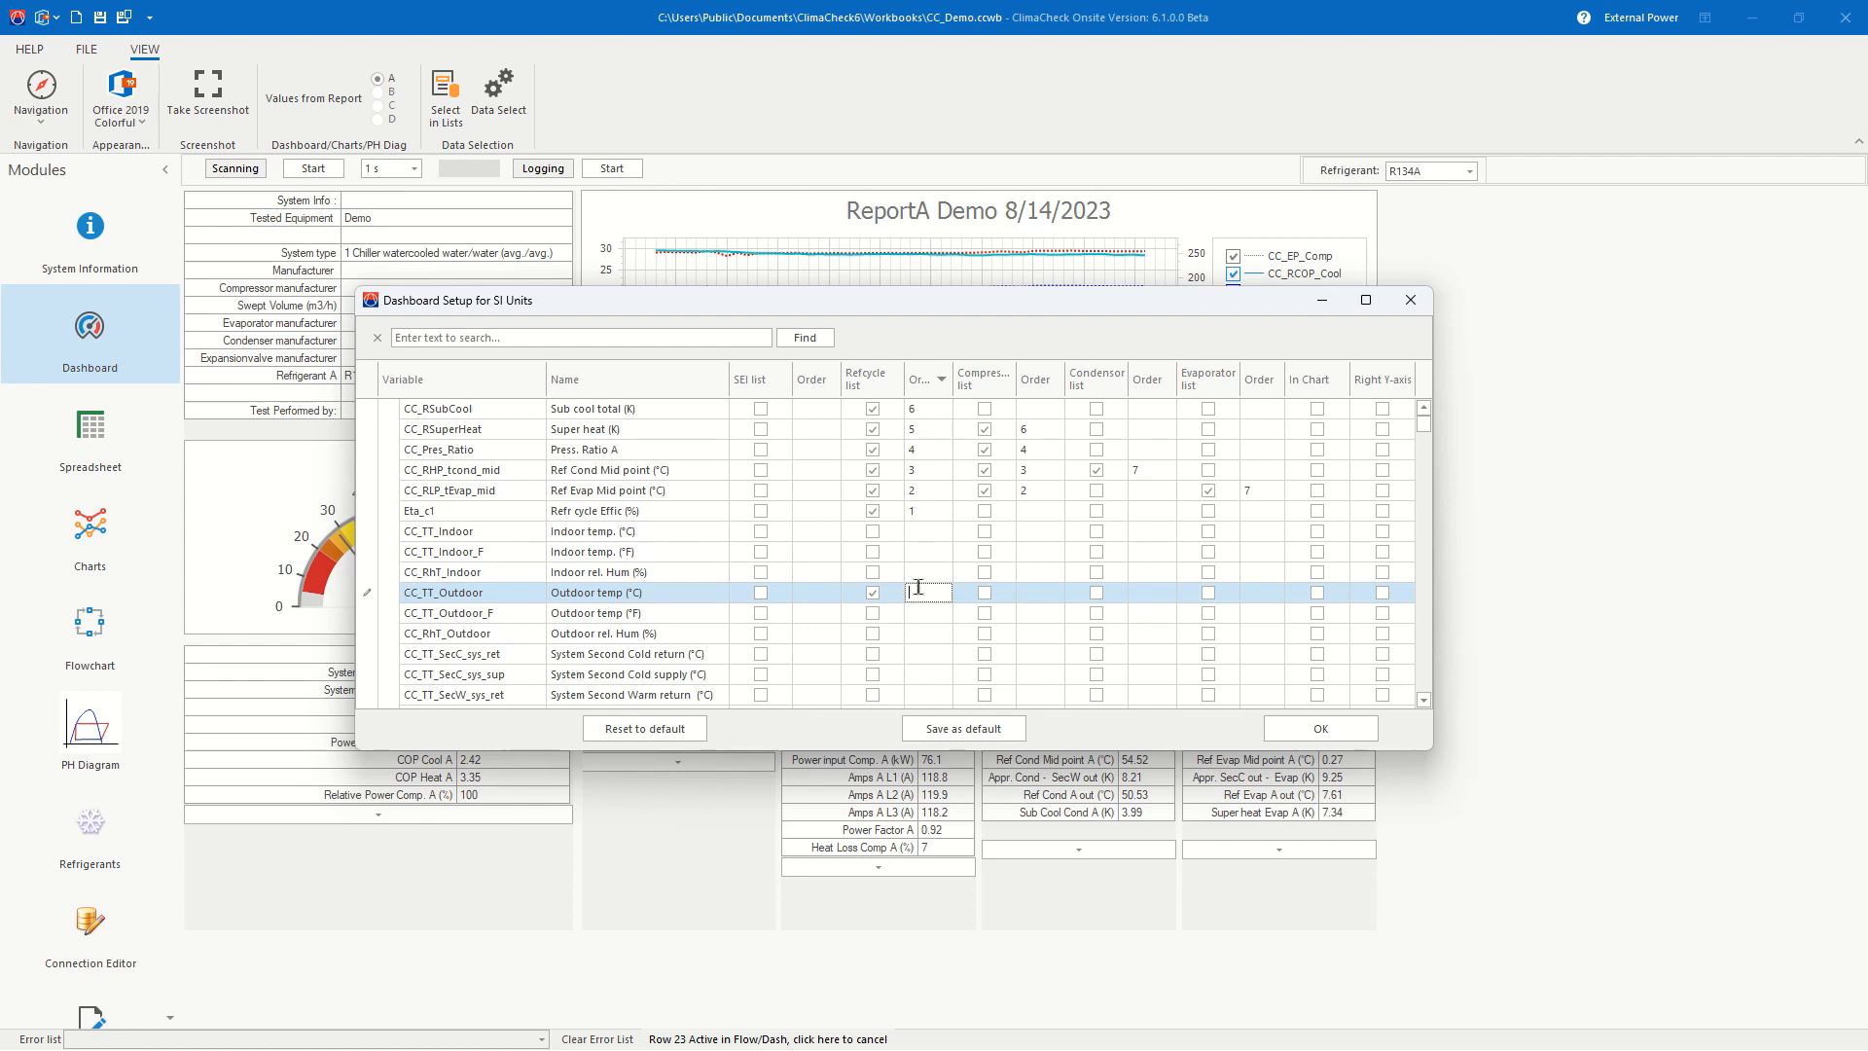
type("7")
left_click(1309, 740)
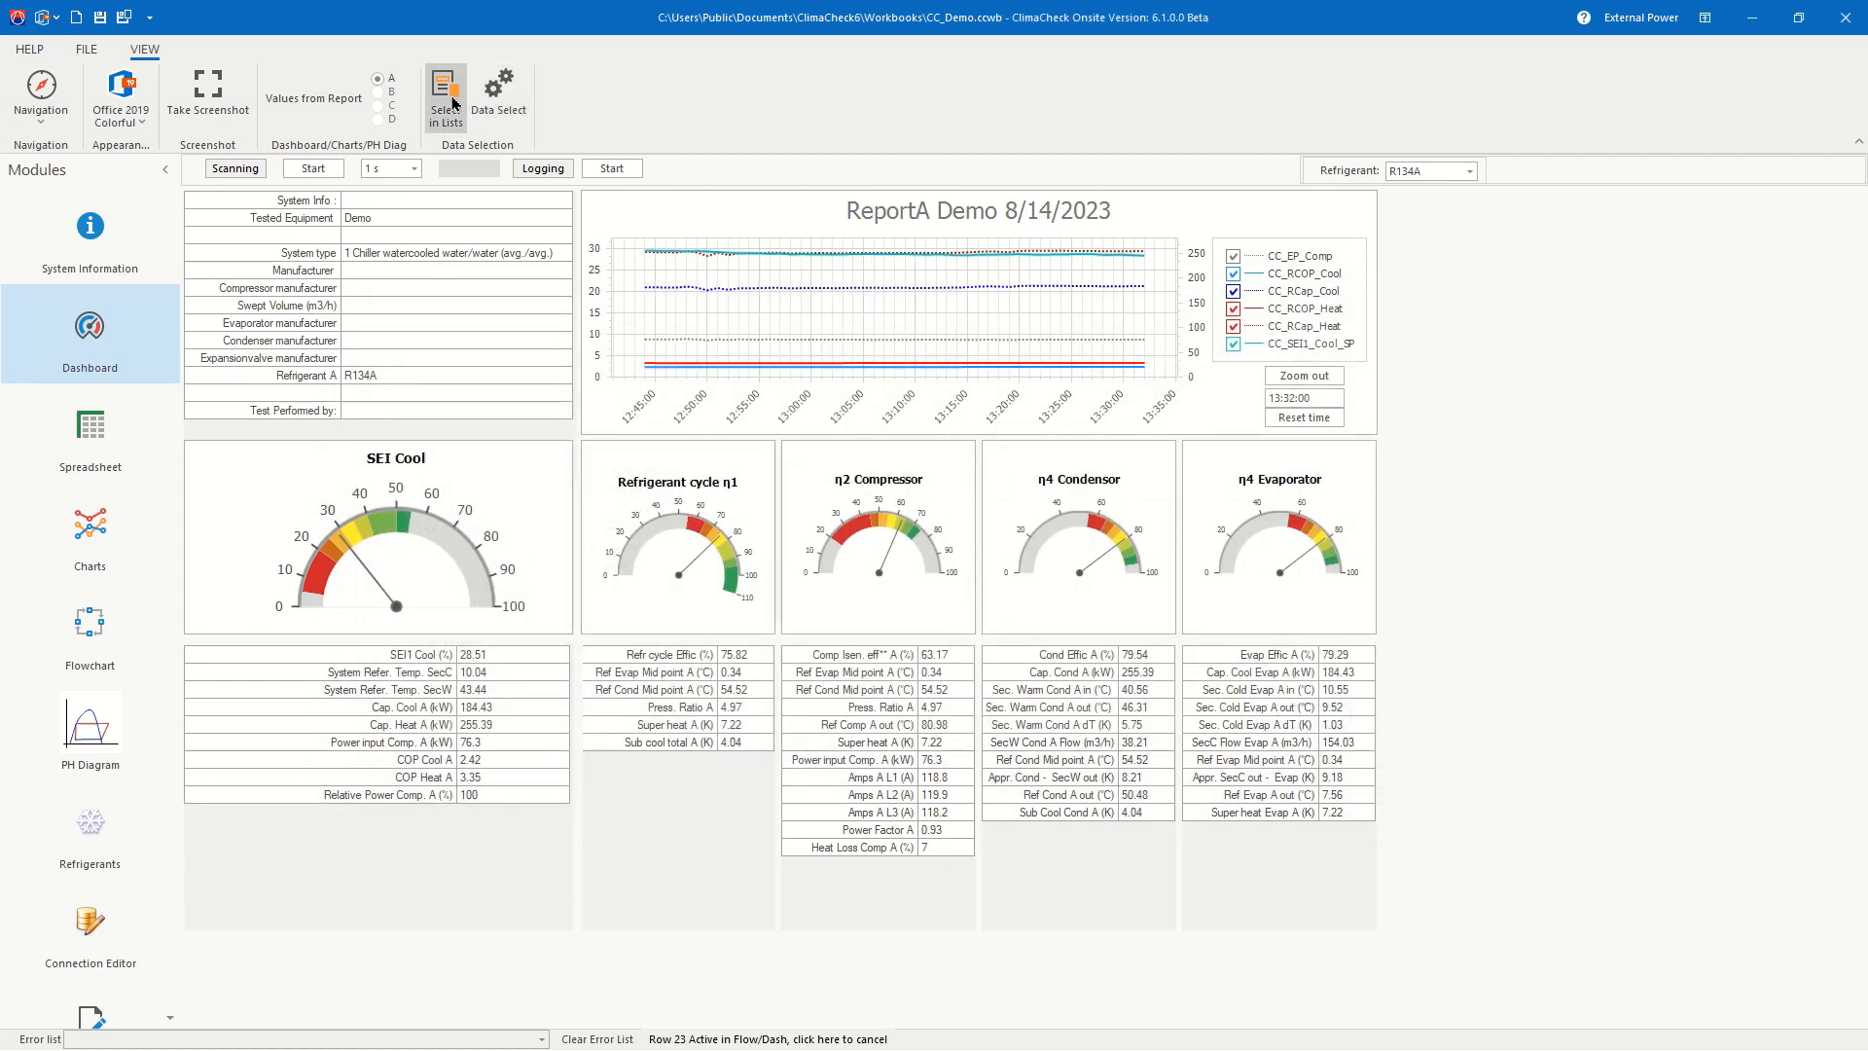
Step: Show Outdoor temp (°C) in the Refrigerant cycle value list and display the dashboard values for 13:09:00 from the chart
left_click(697, 783)
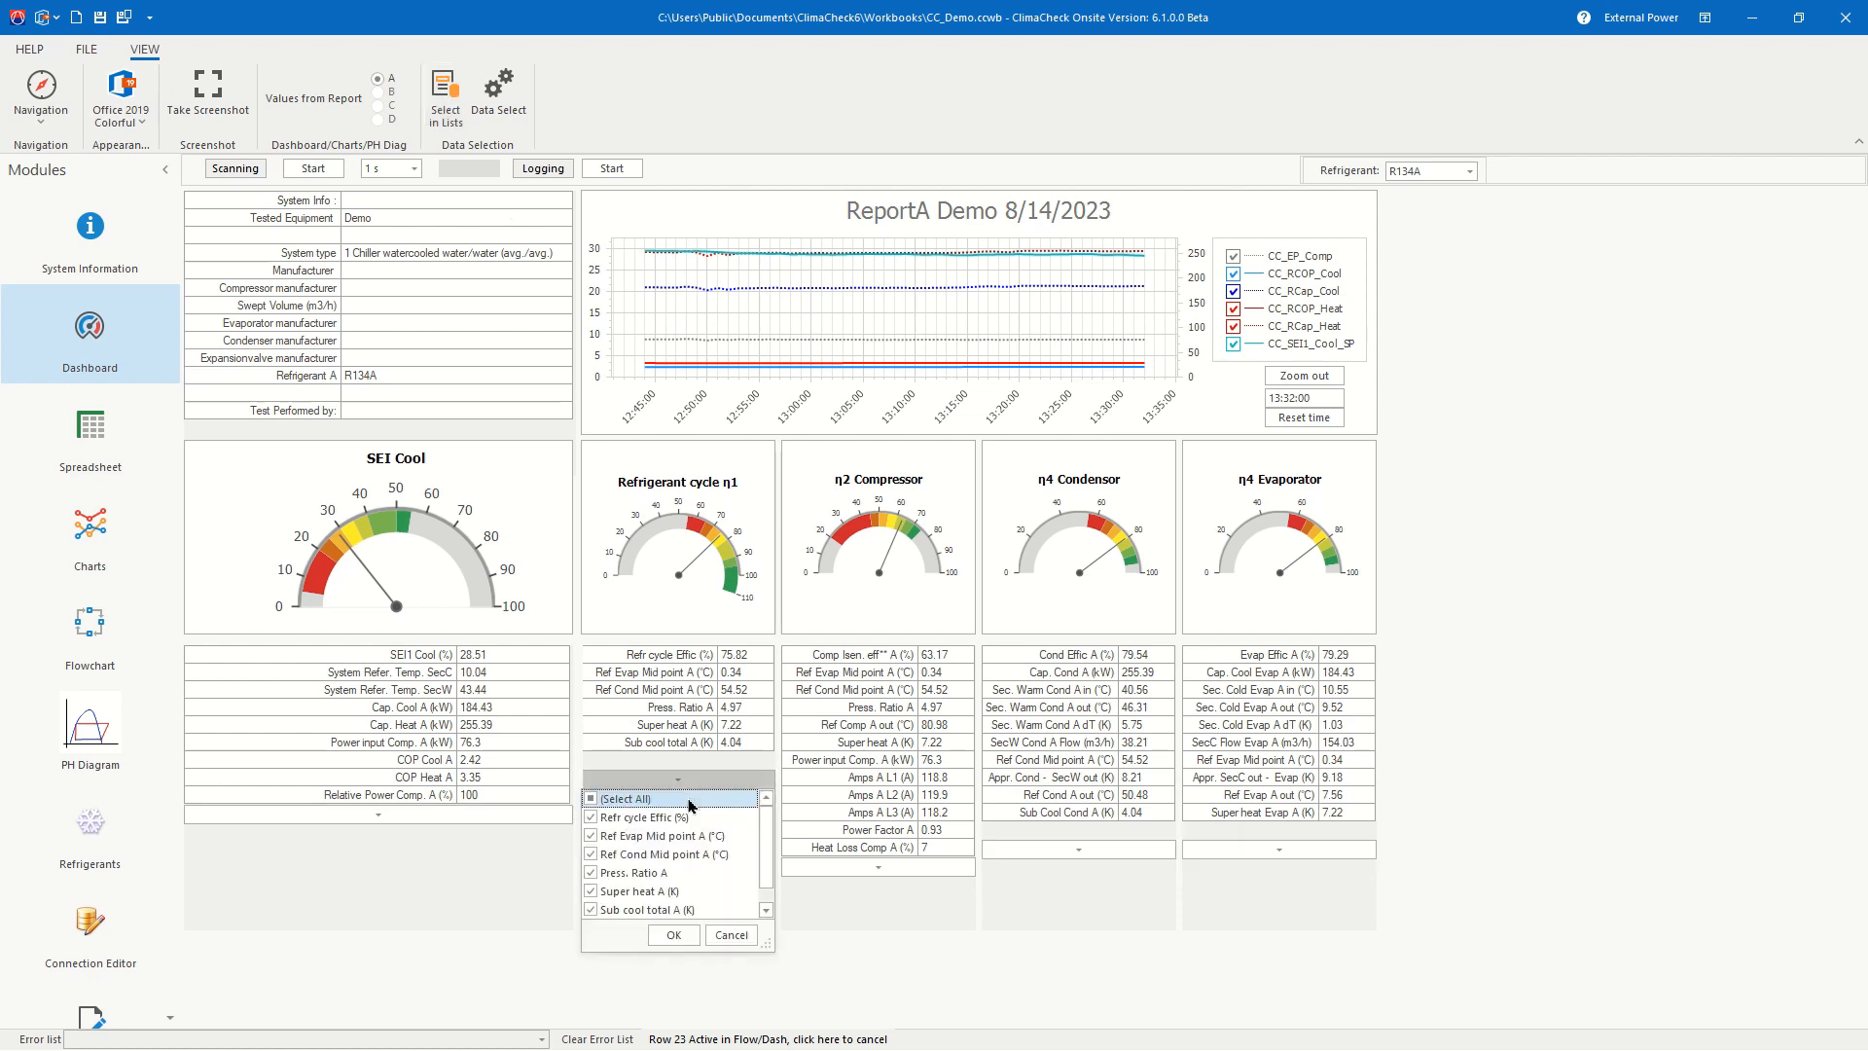
scroll(679, 845, "down", 1)
left_click(589, 911)
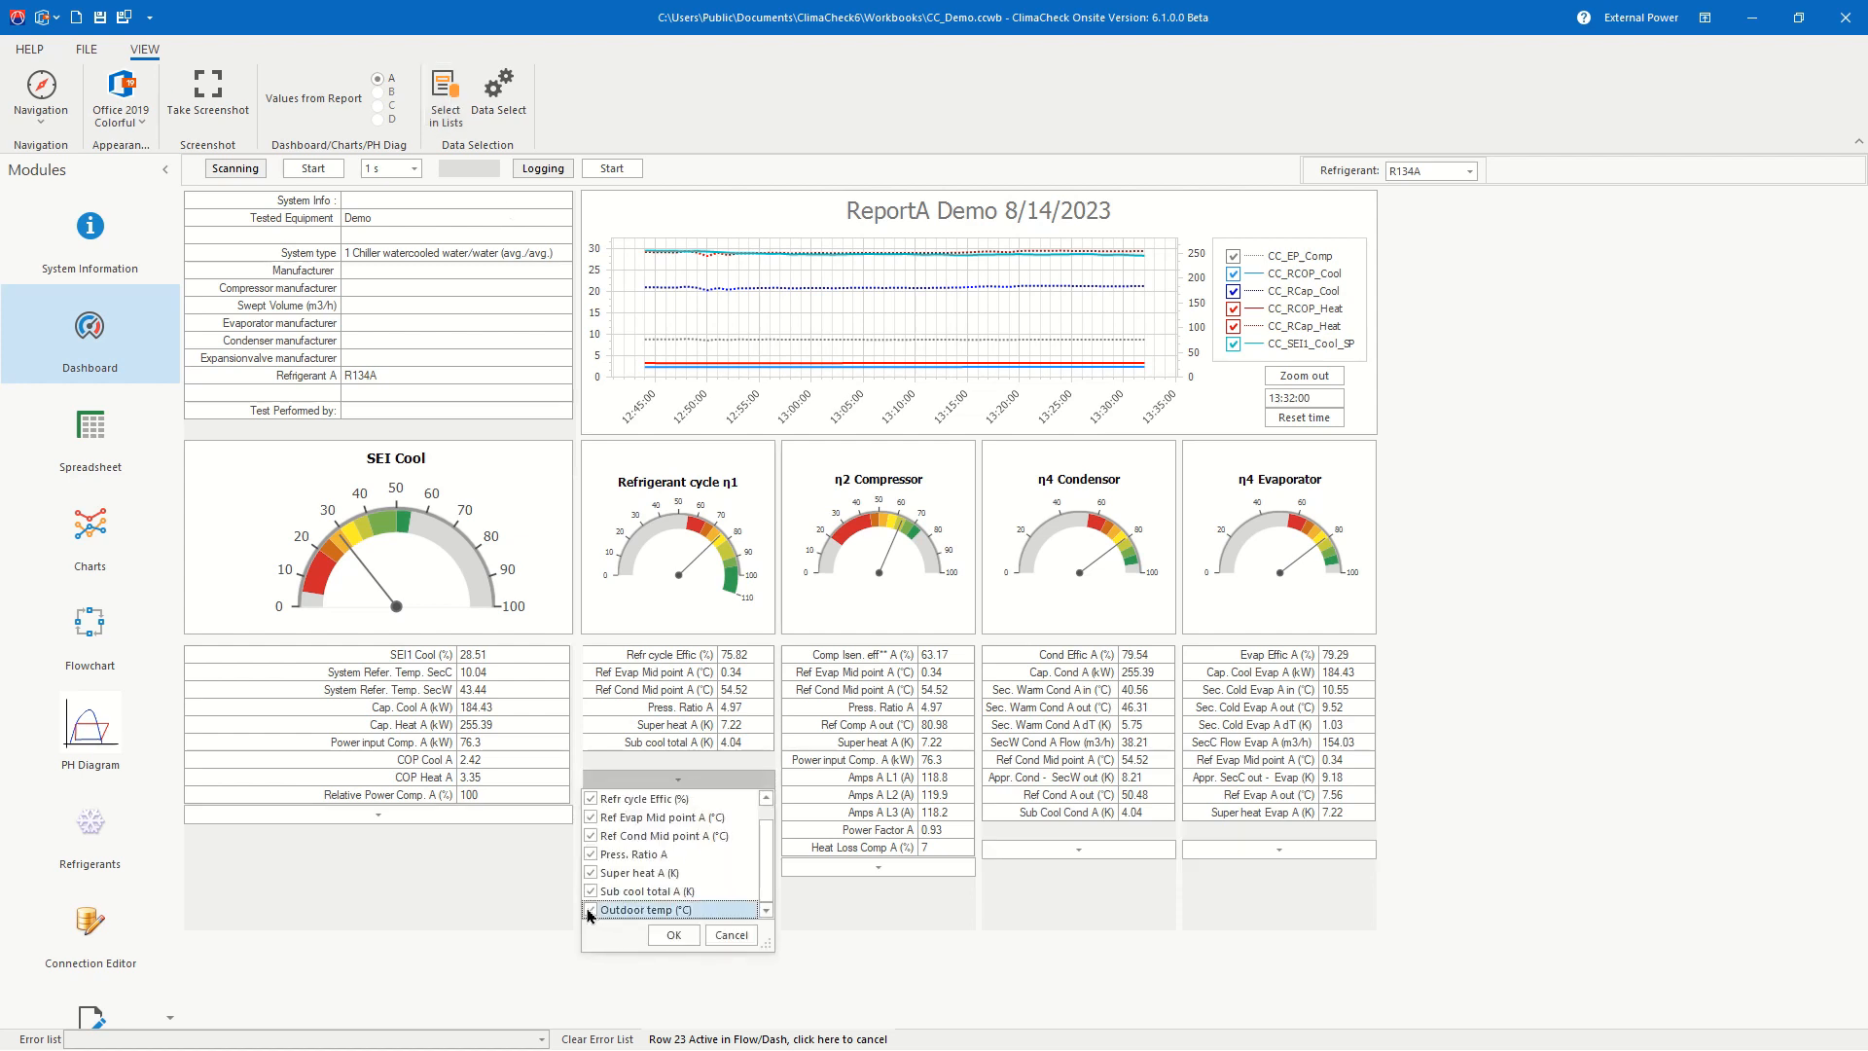
left_click(661, 938)
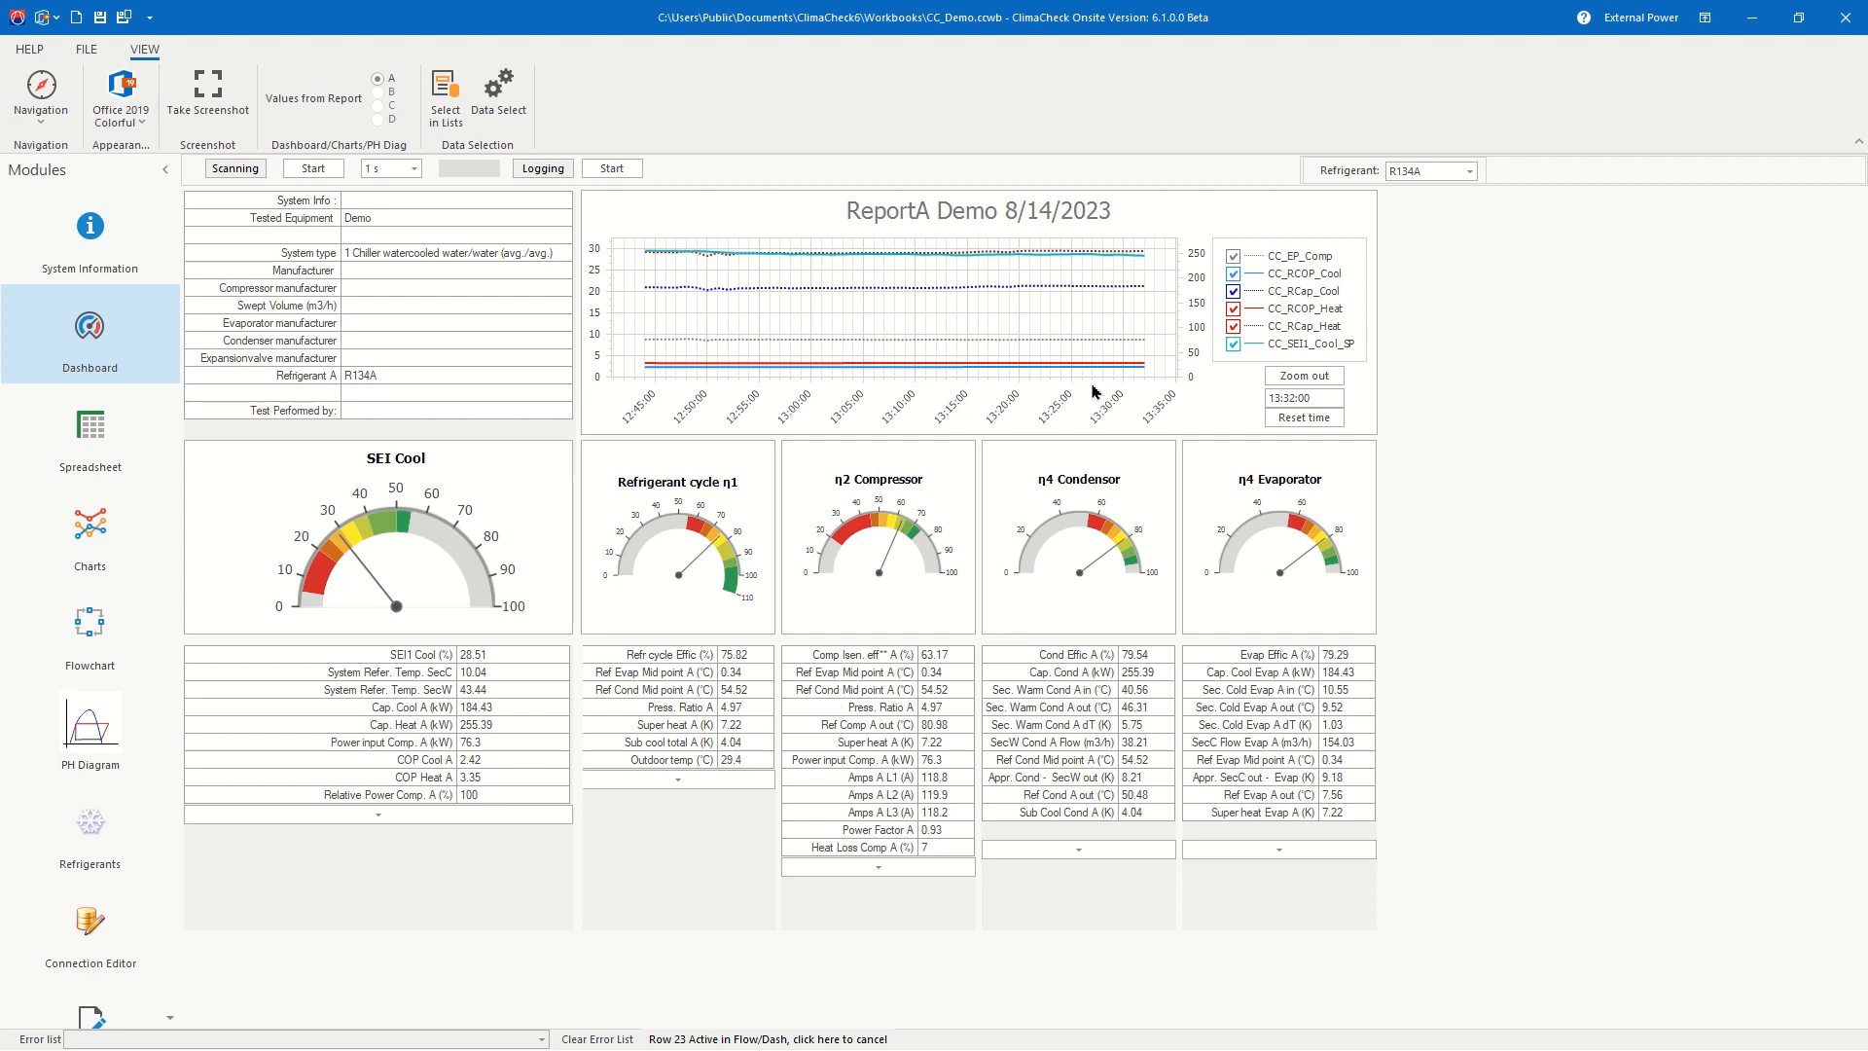
left_click(917, 299)
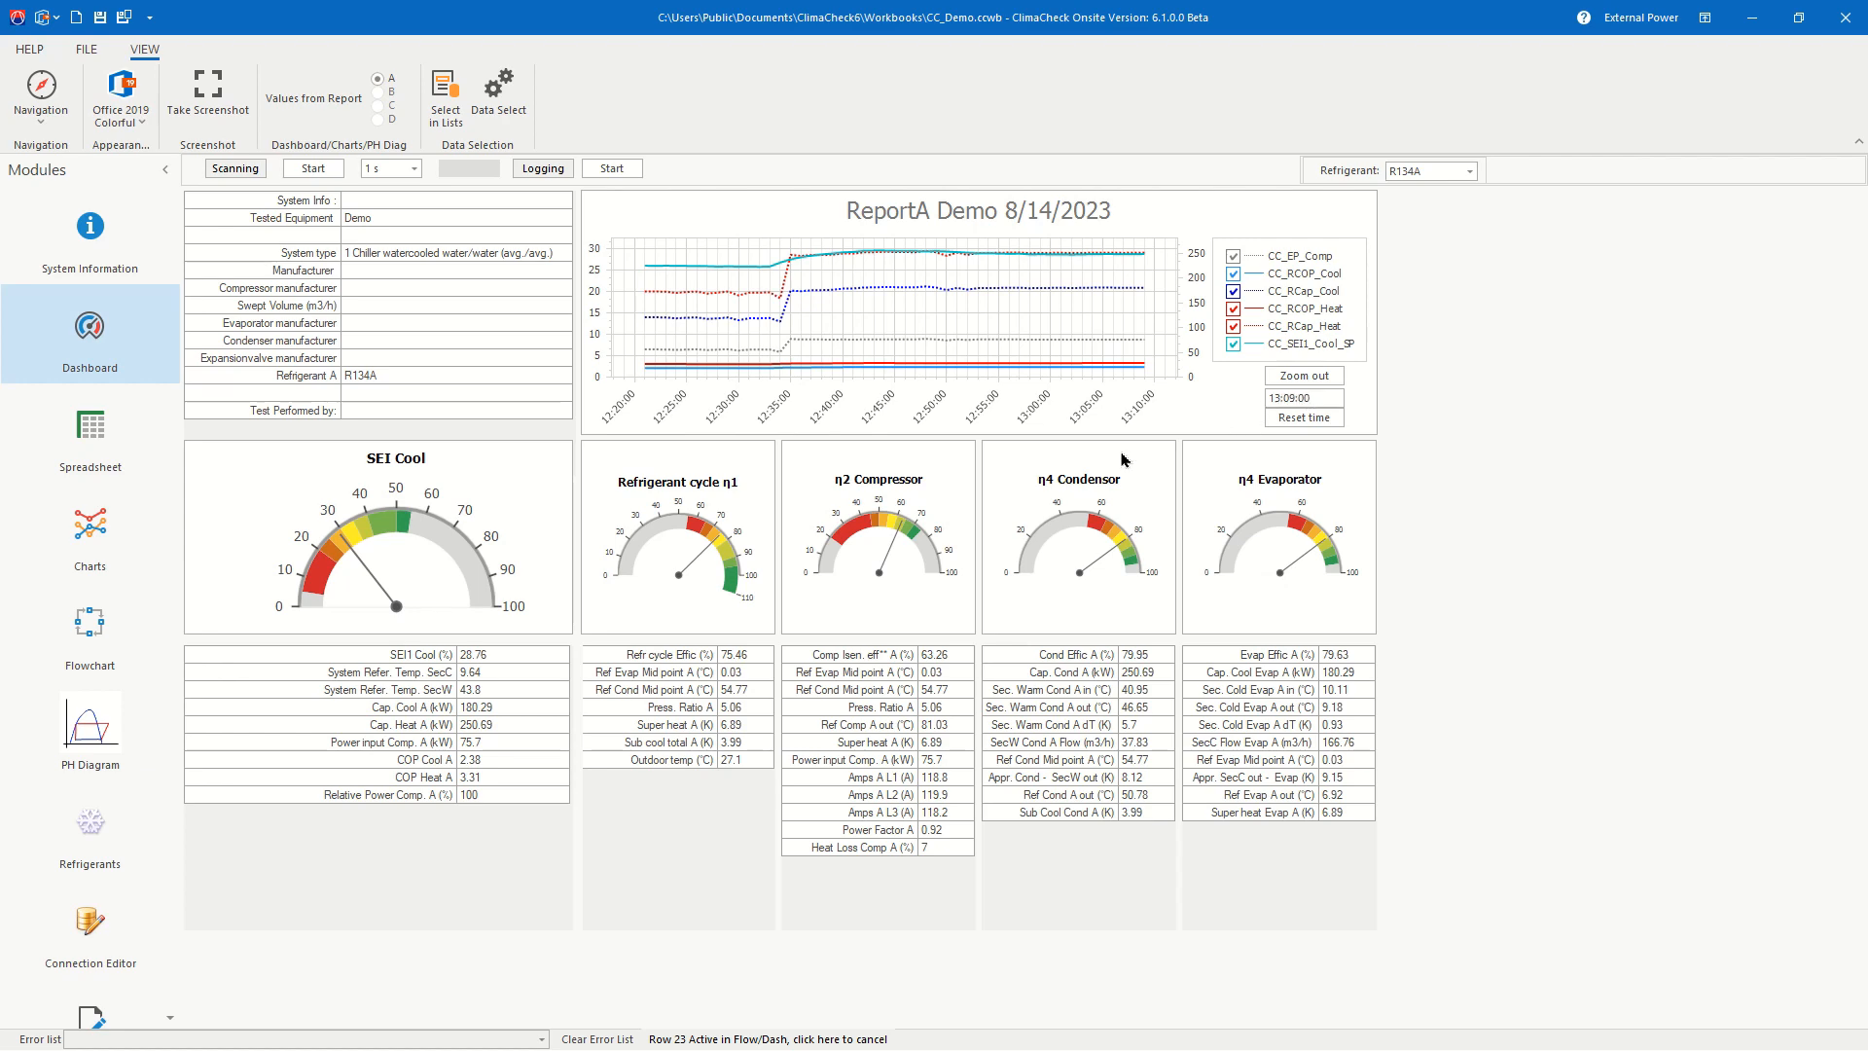
Step: Set the 12:46:00 row (row 71) of ReportA as the row for dashboard, flowchart and PH diagram
left_click(100, 454)
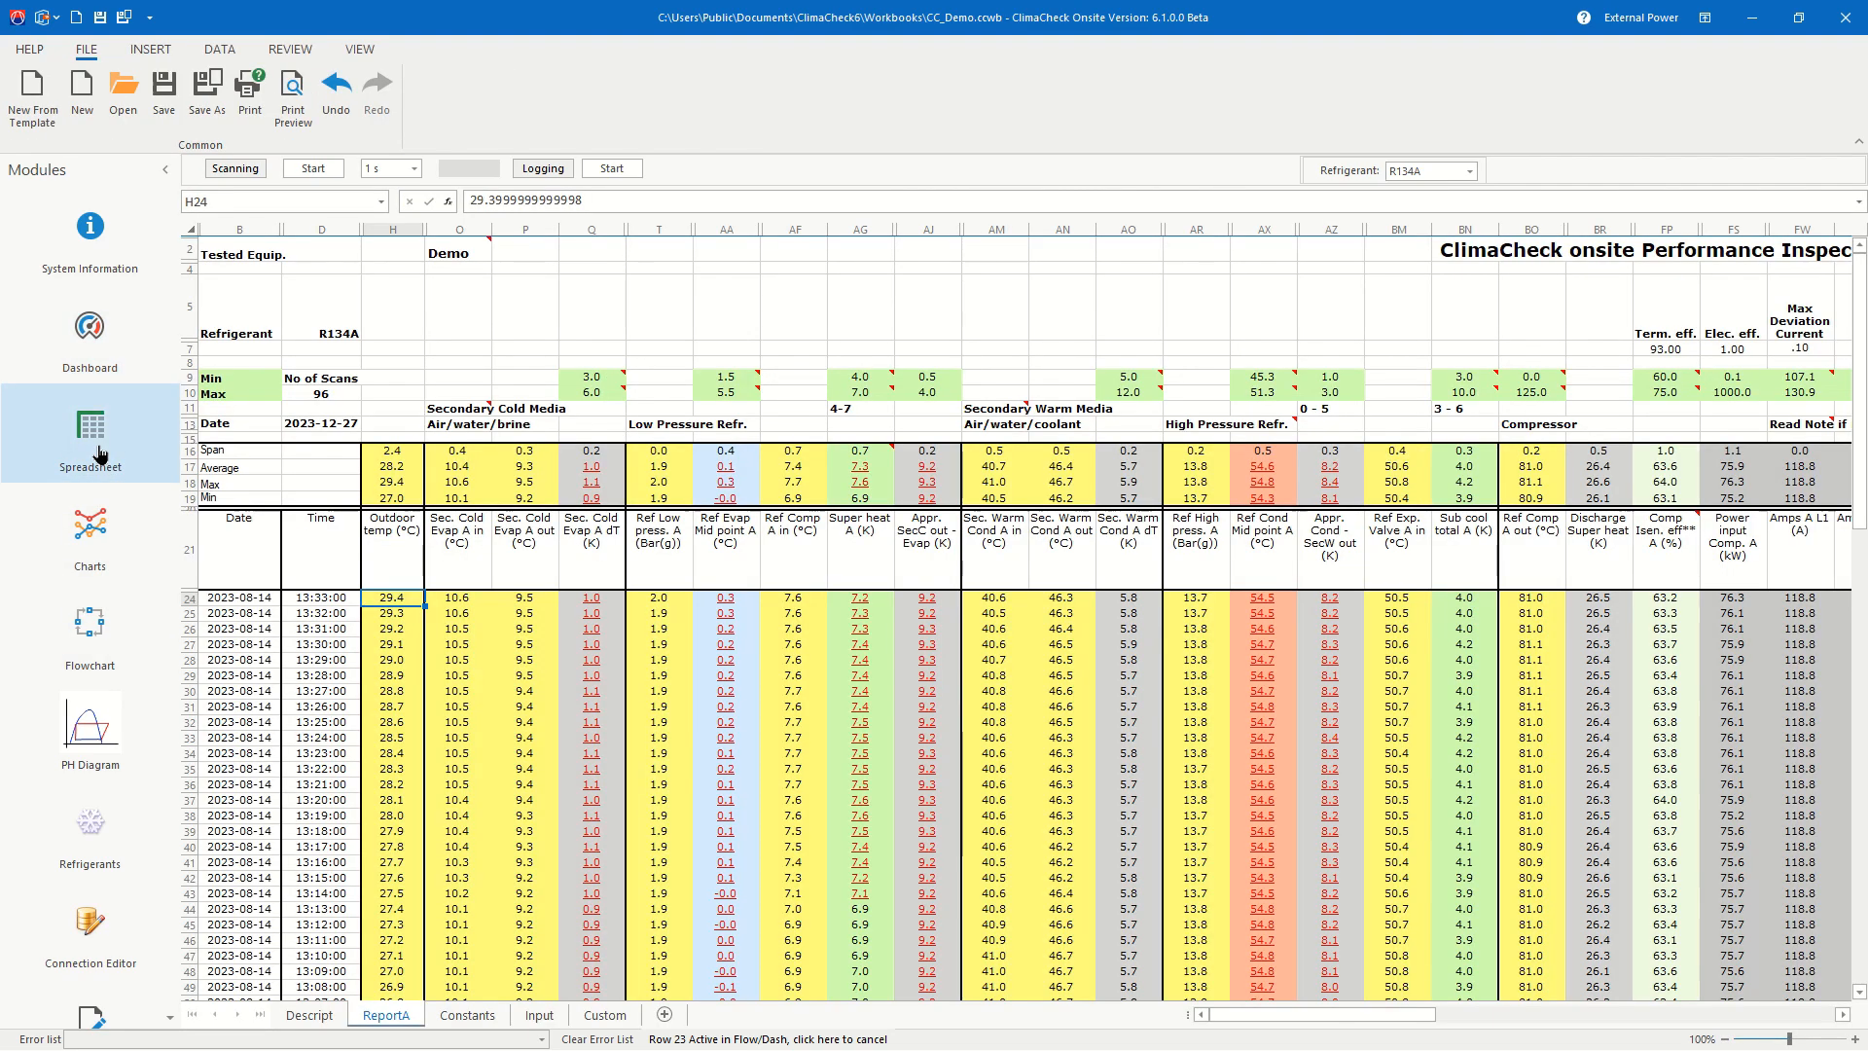
scroll(446, 680, "down", 10)
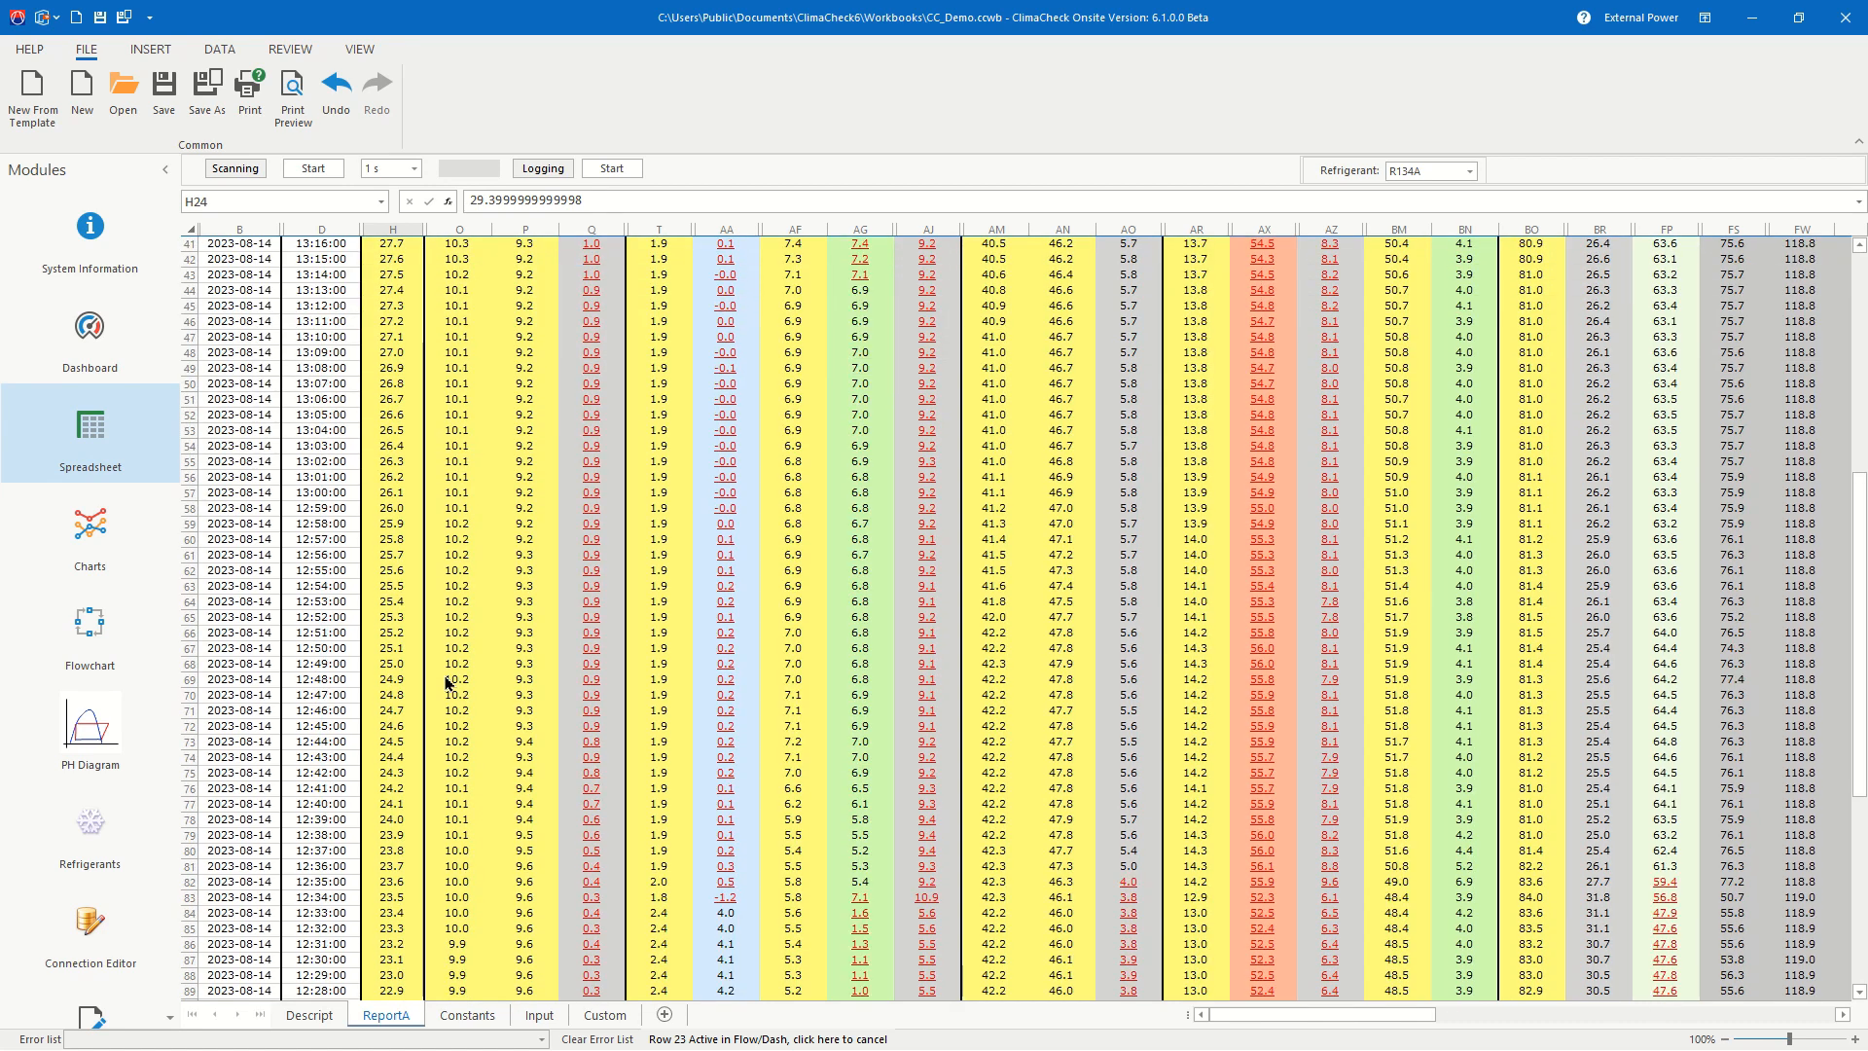
left_click(311, 712)
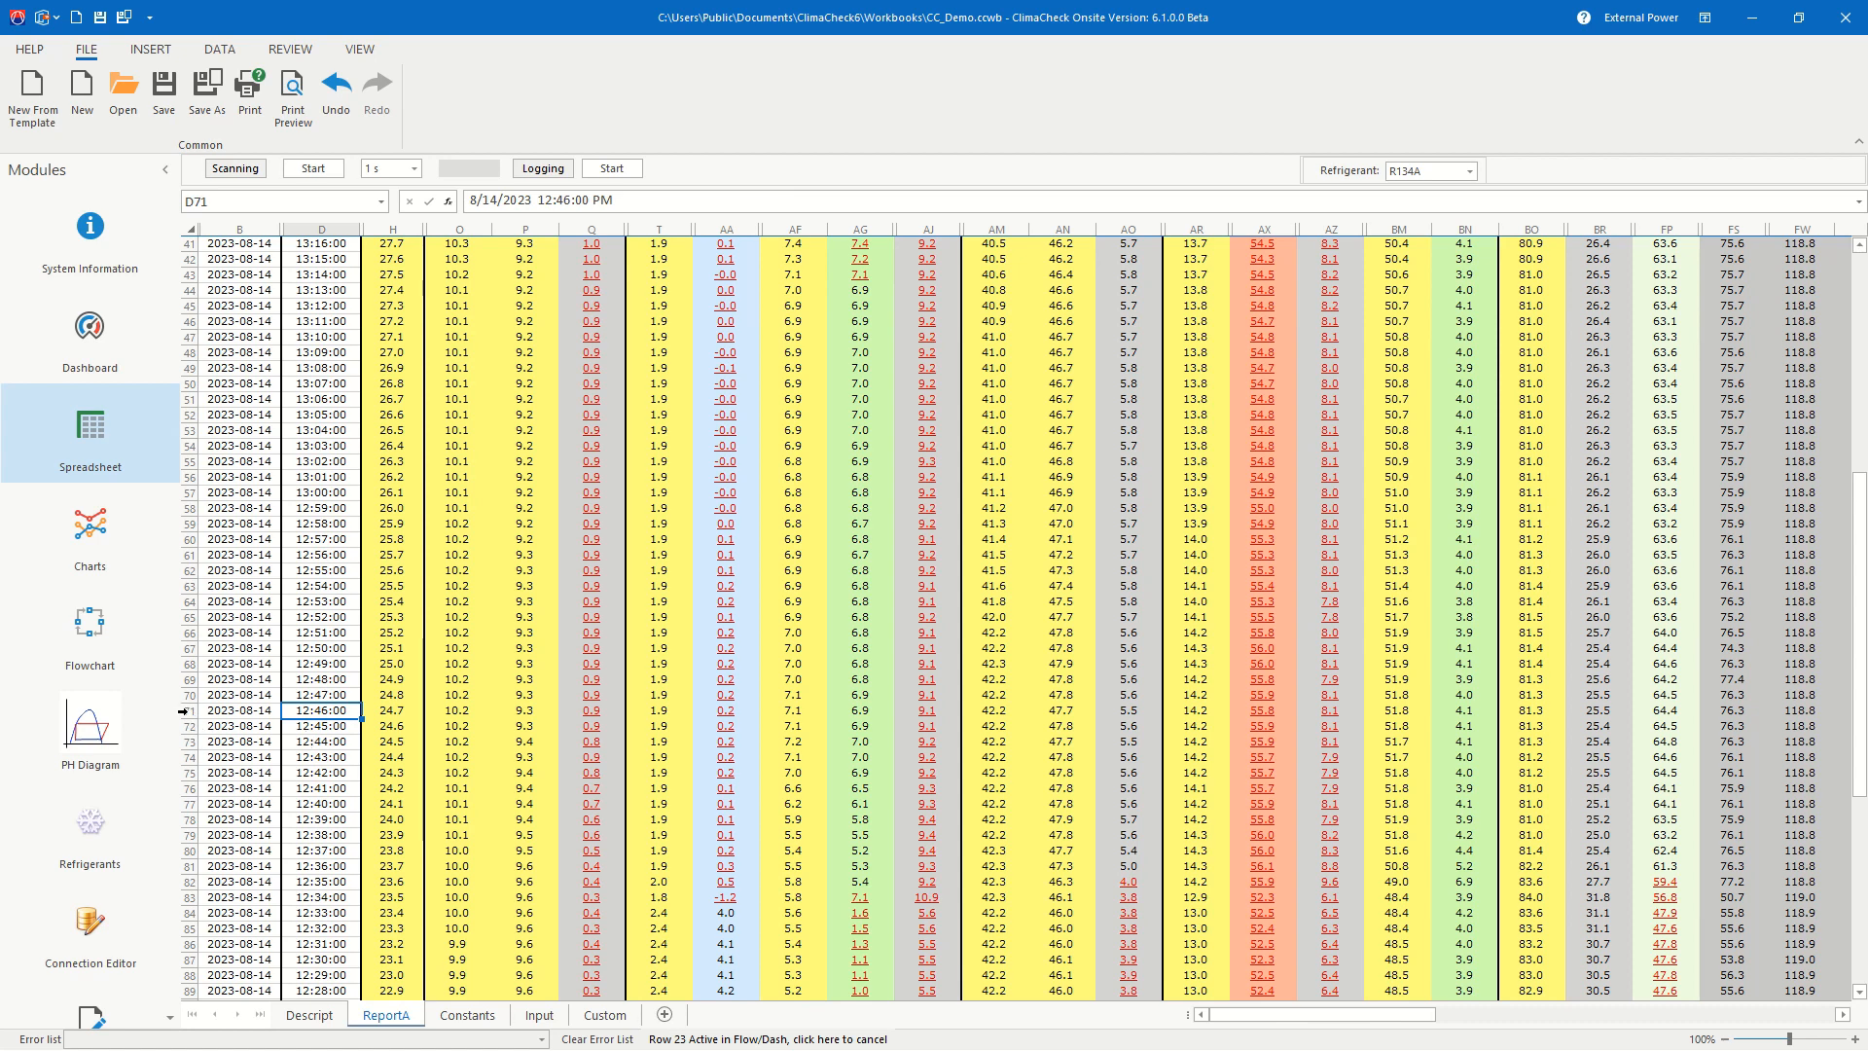
left_click(182, 711)
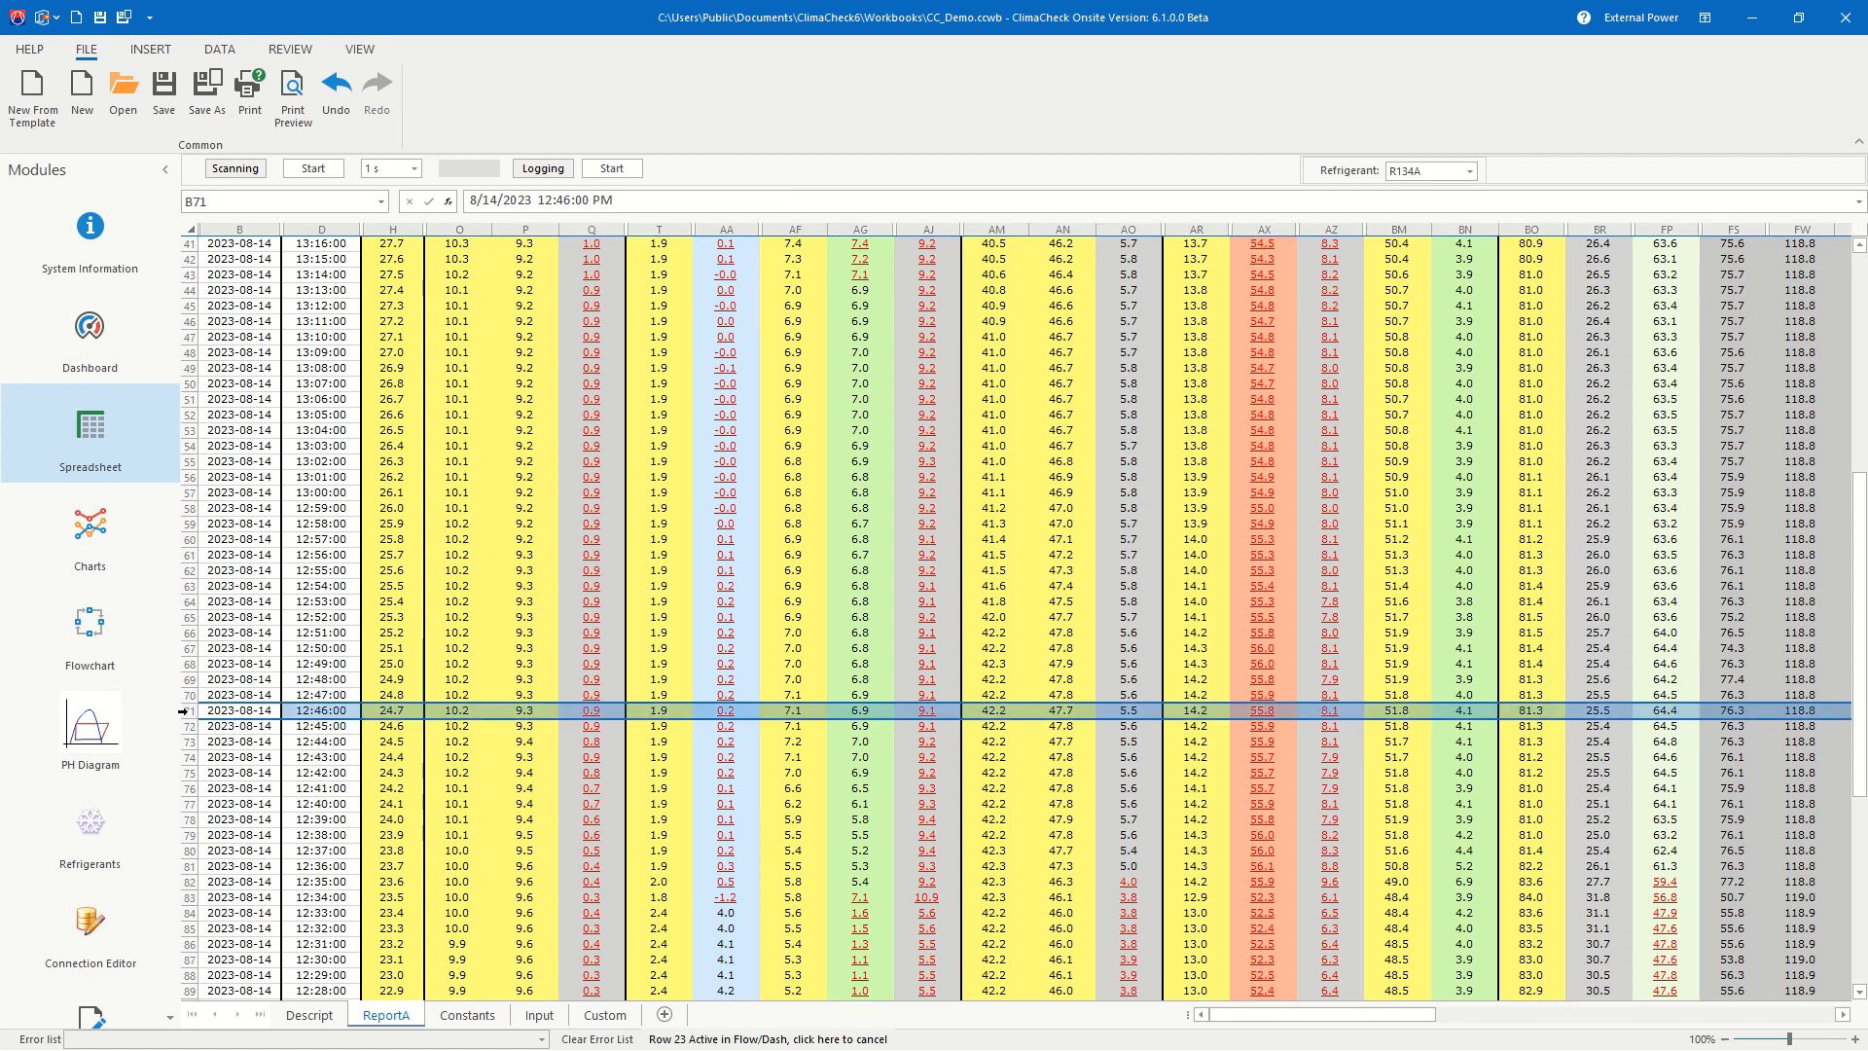
right_click(183, 712)
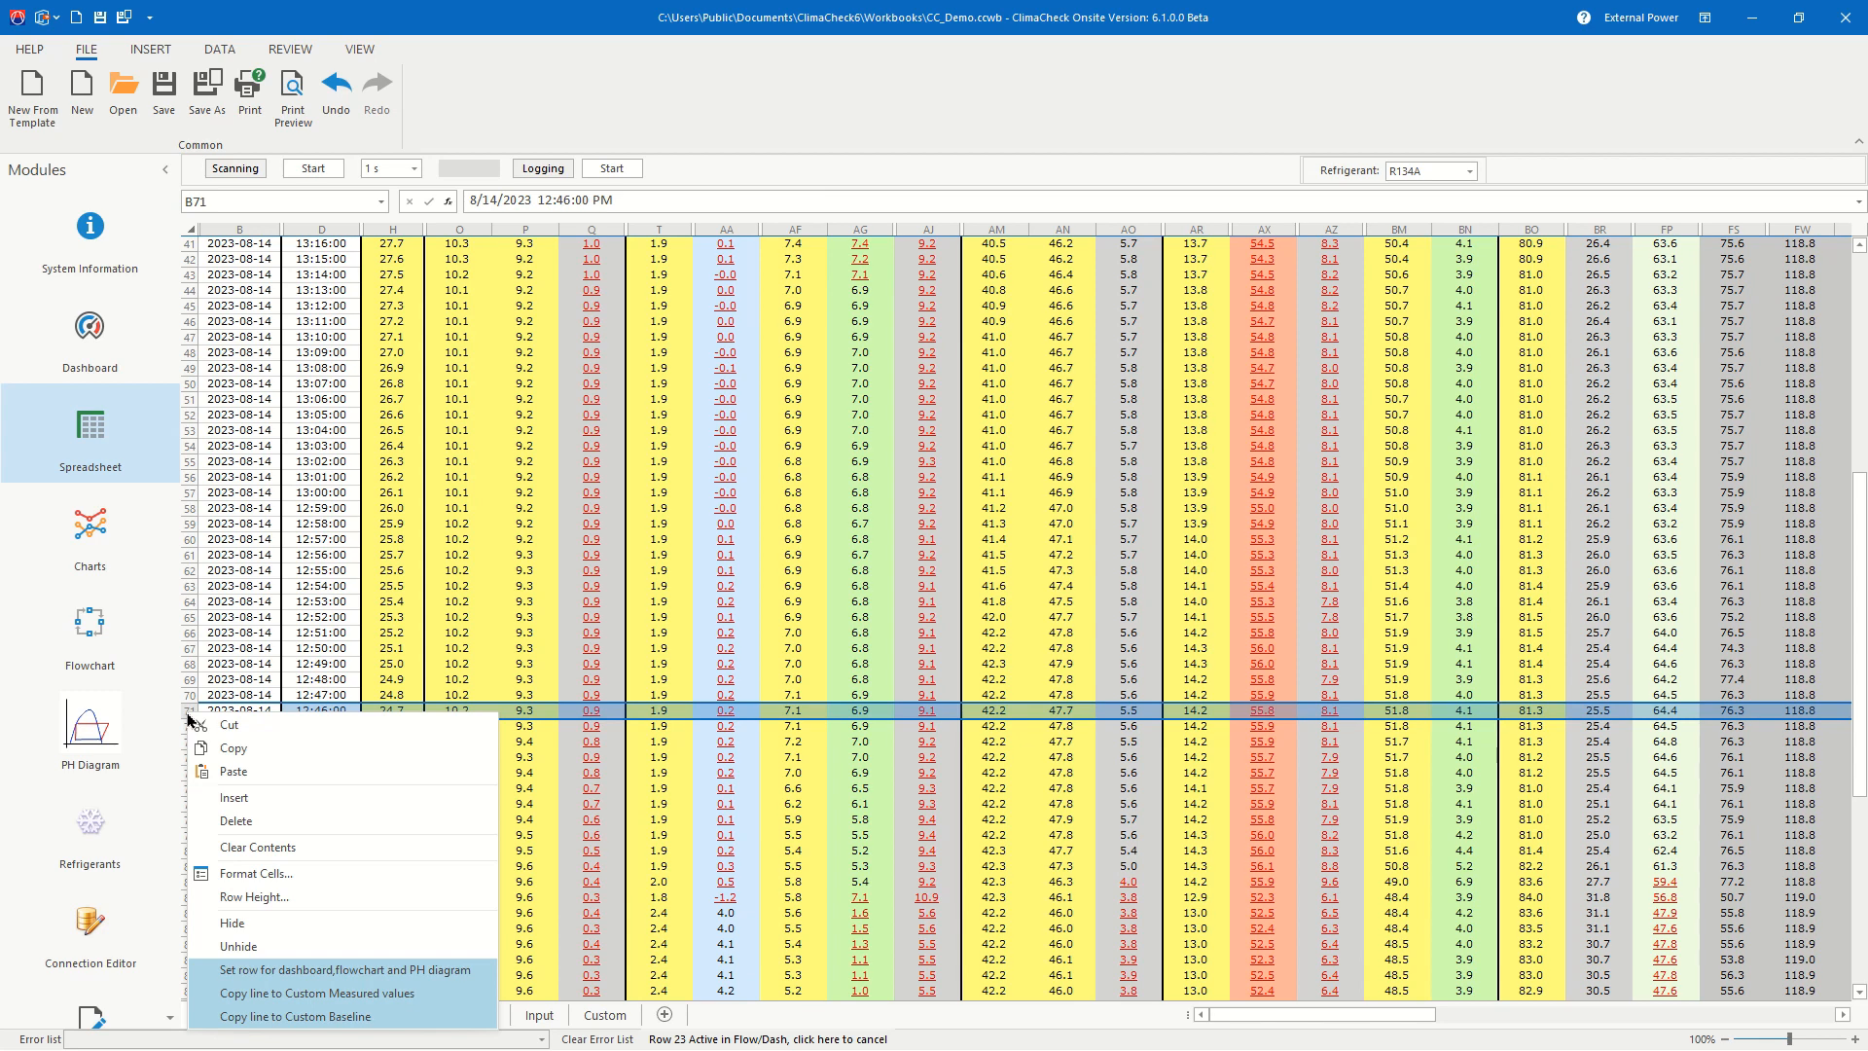
left_click(241, 971)
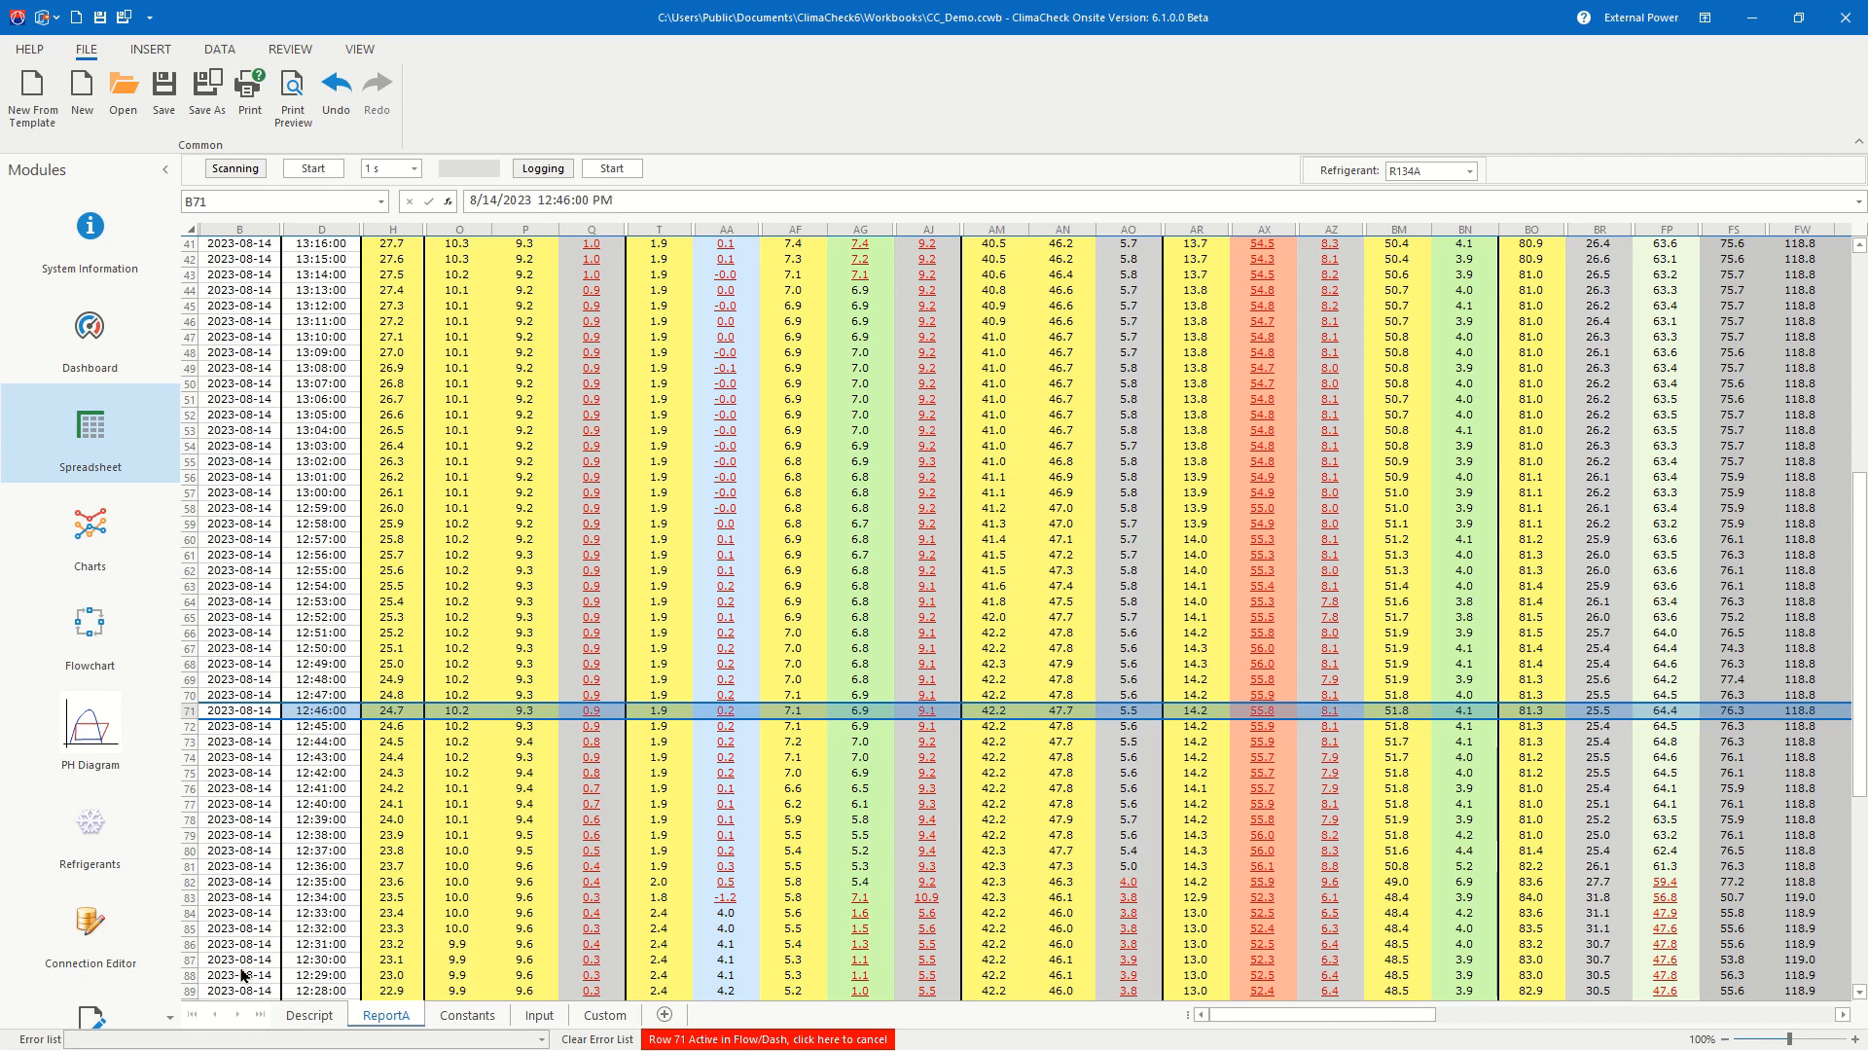
Step: Show the dashboard for the chosen report row and reset its time
left_click(89, 347)
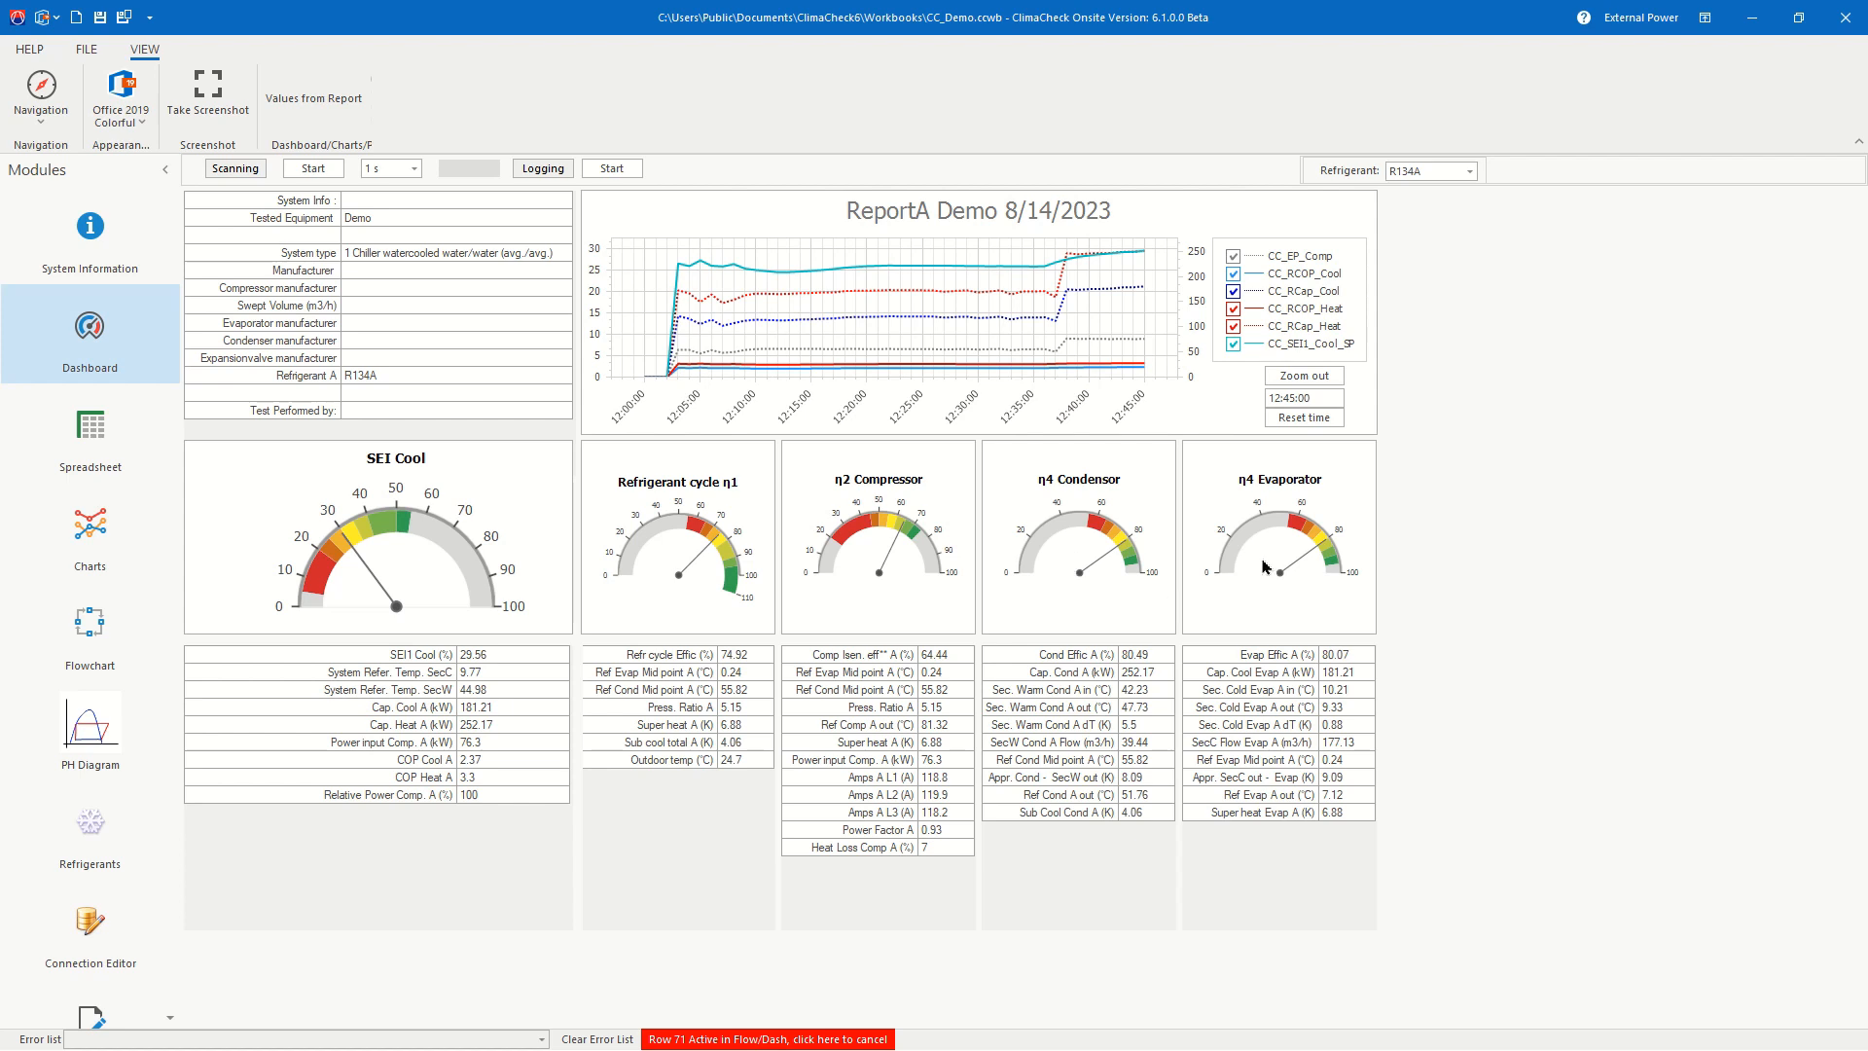
left_click(1307, 418)
left_click(1306, 419)
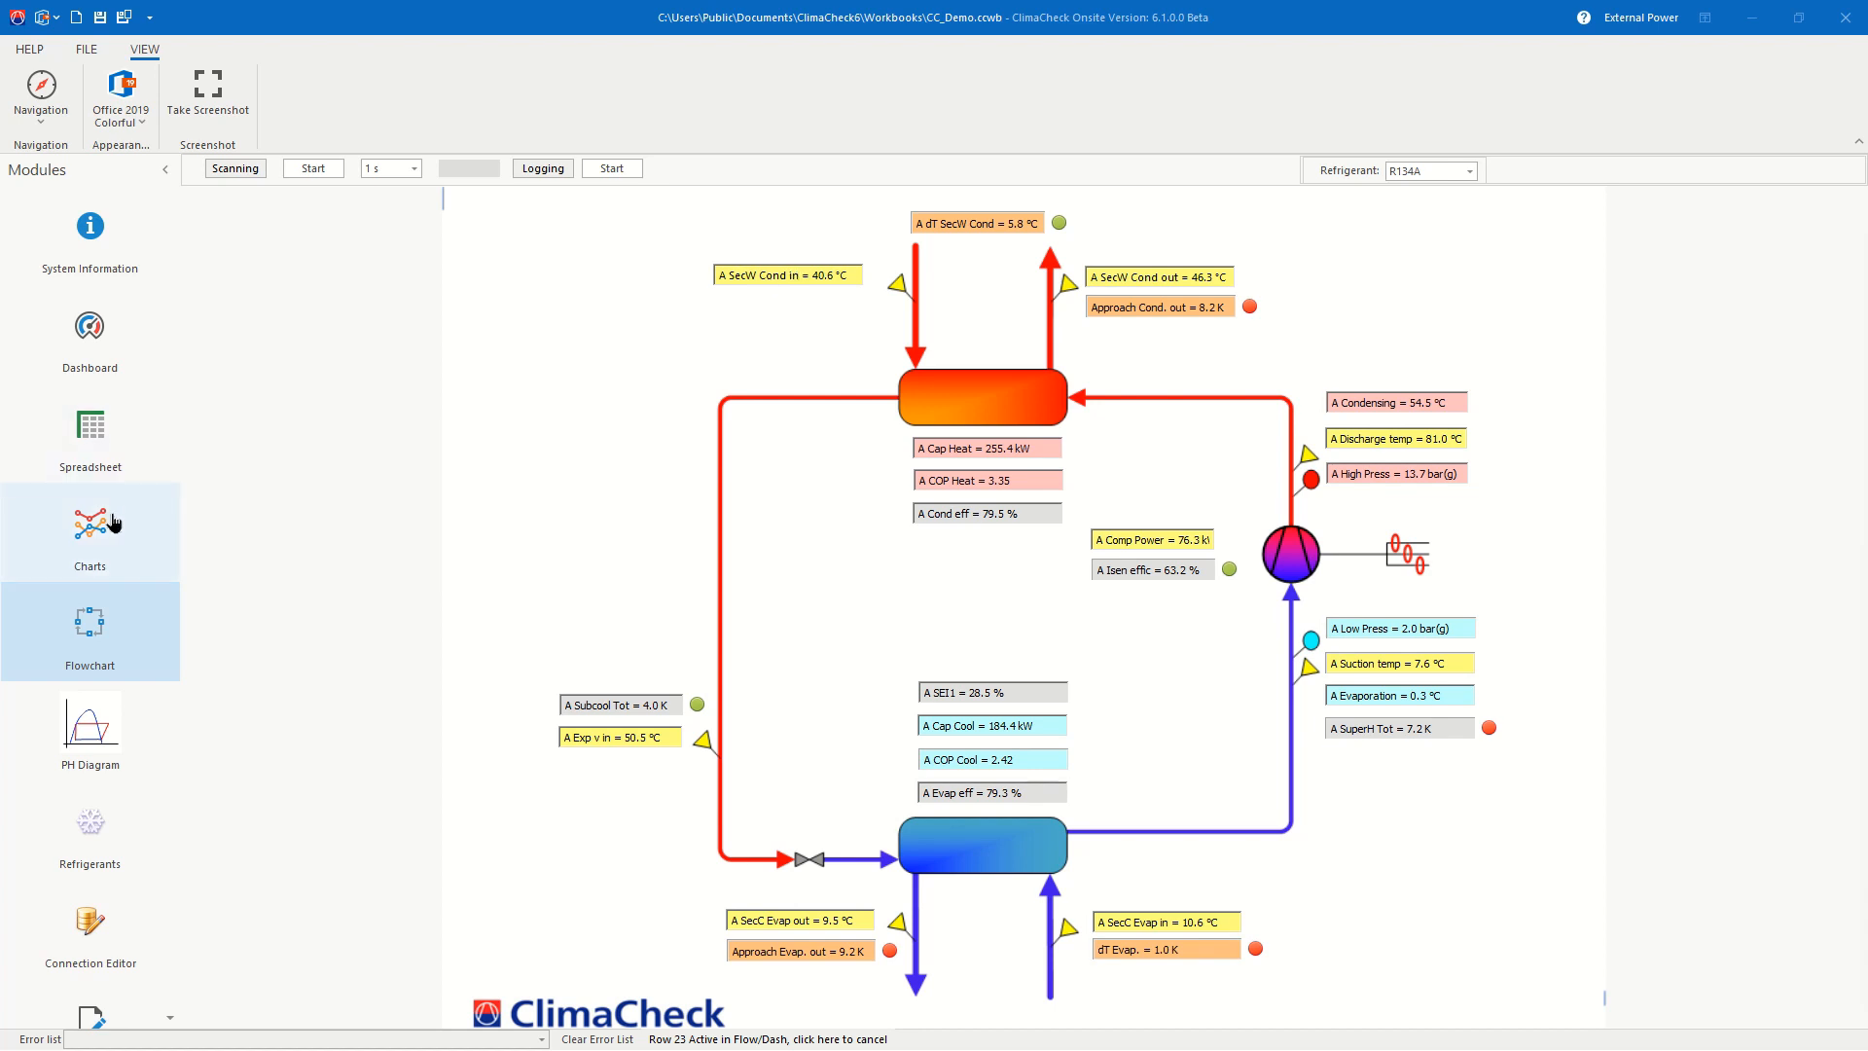
Step: Make sure Advanced mode is enabled in the common settings and save the settings
scroll(110, 525, "down", 3)
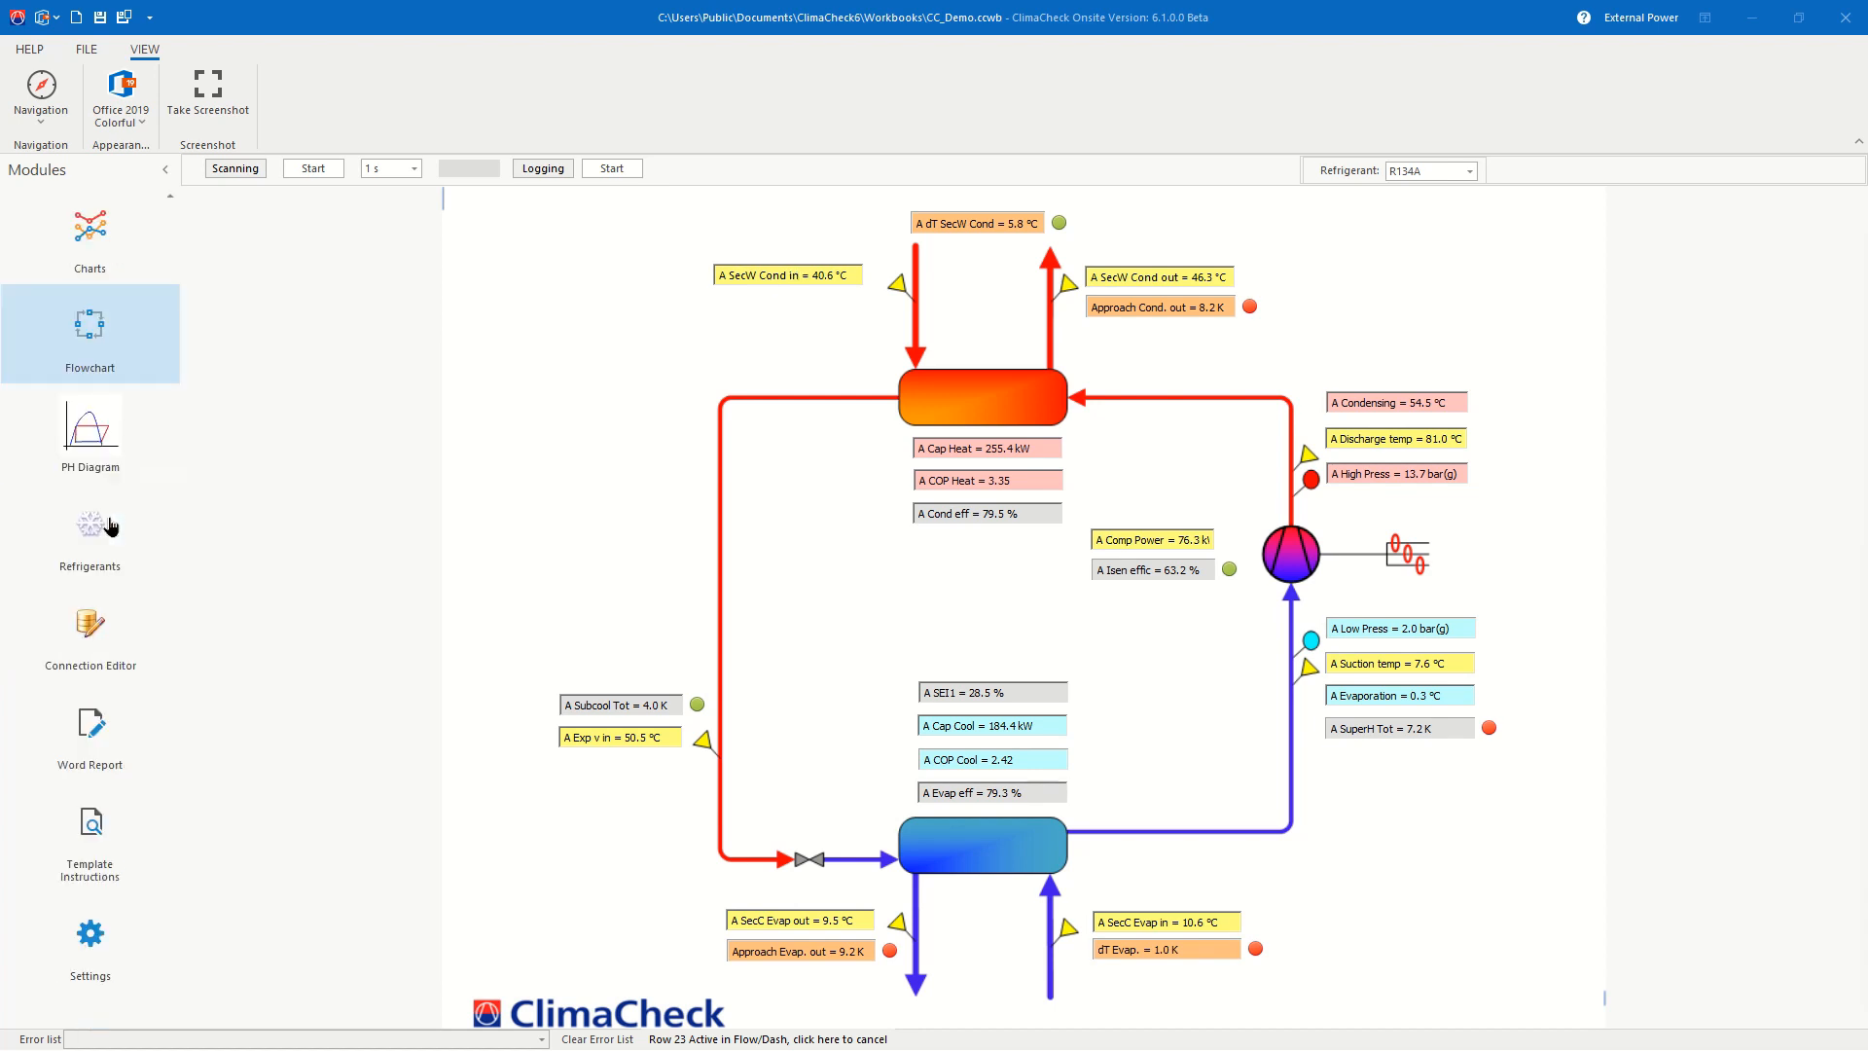
left_click(93, 946)
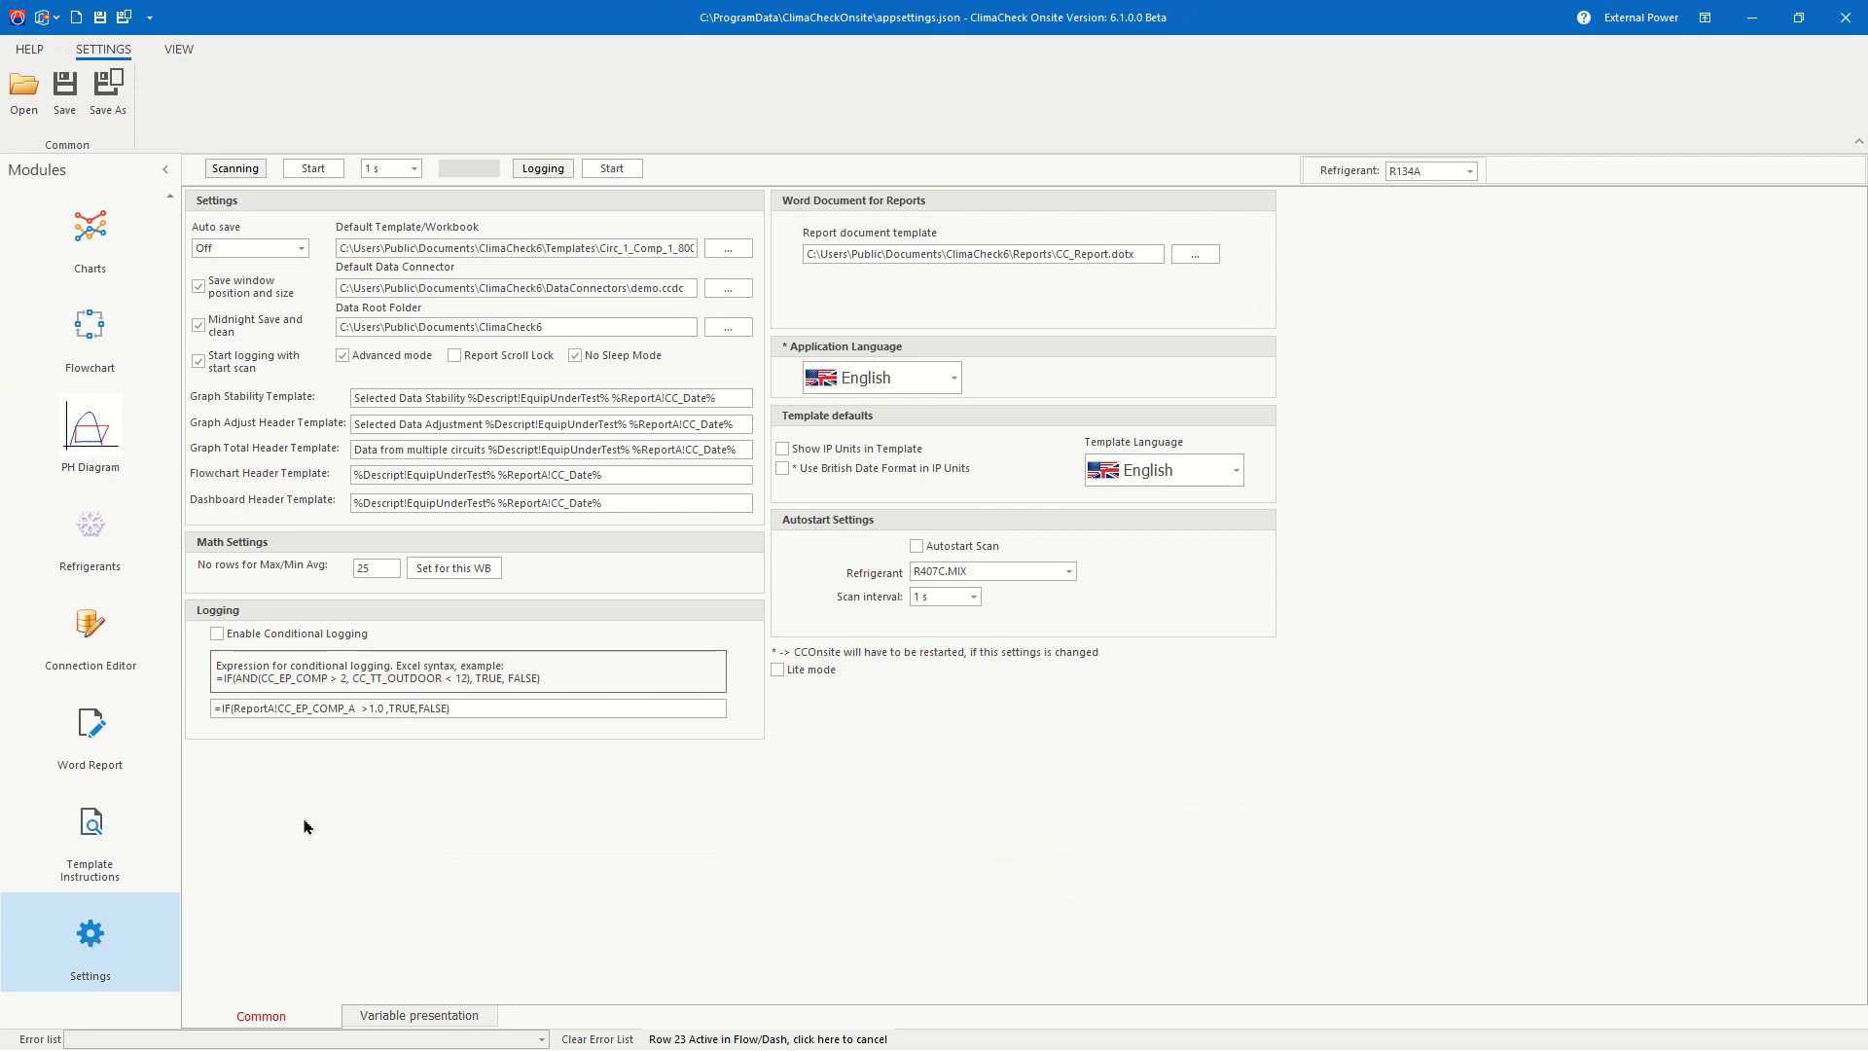
left_click(343, 357)
left_click(64, 95)
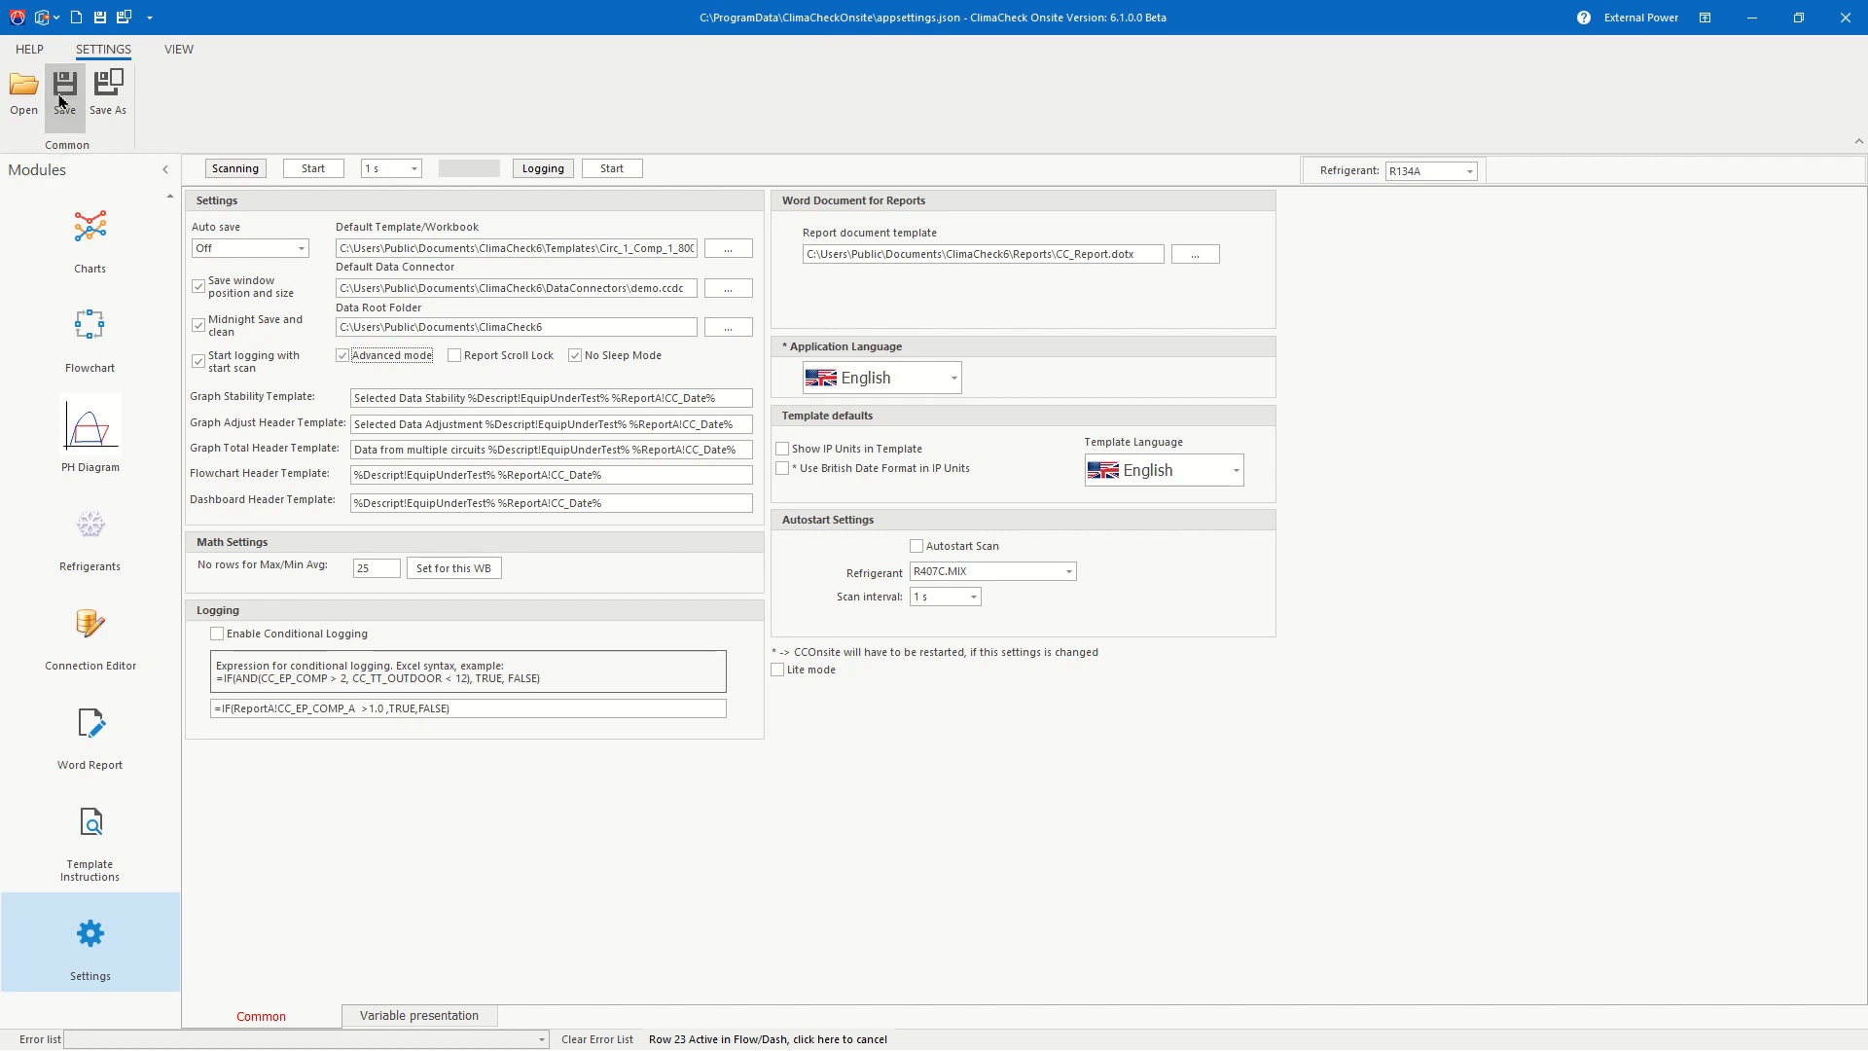
Step: Set the width of the A Comp Power tag in the flowchart to 170
left_click(90, 340)
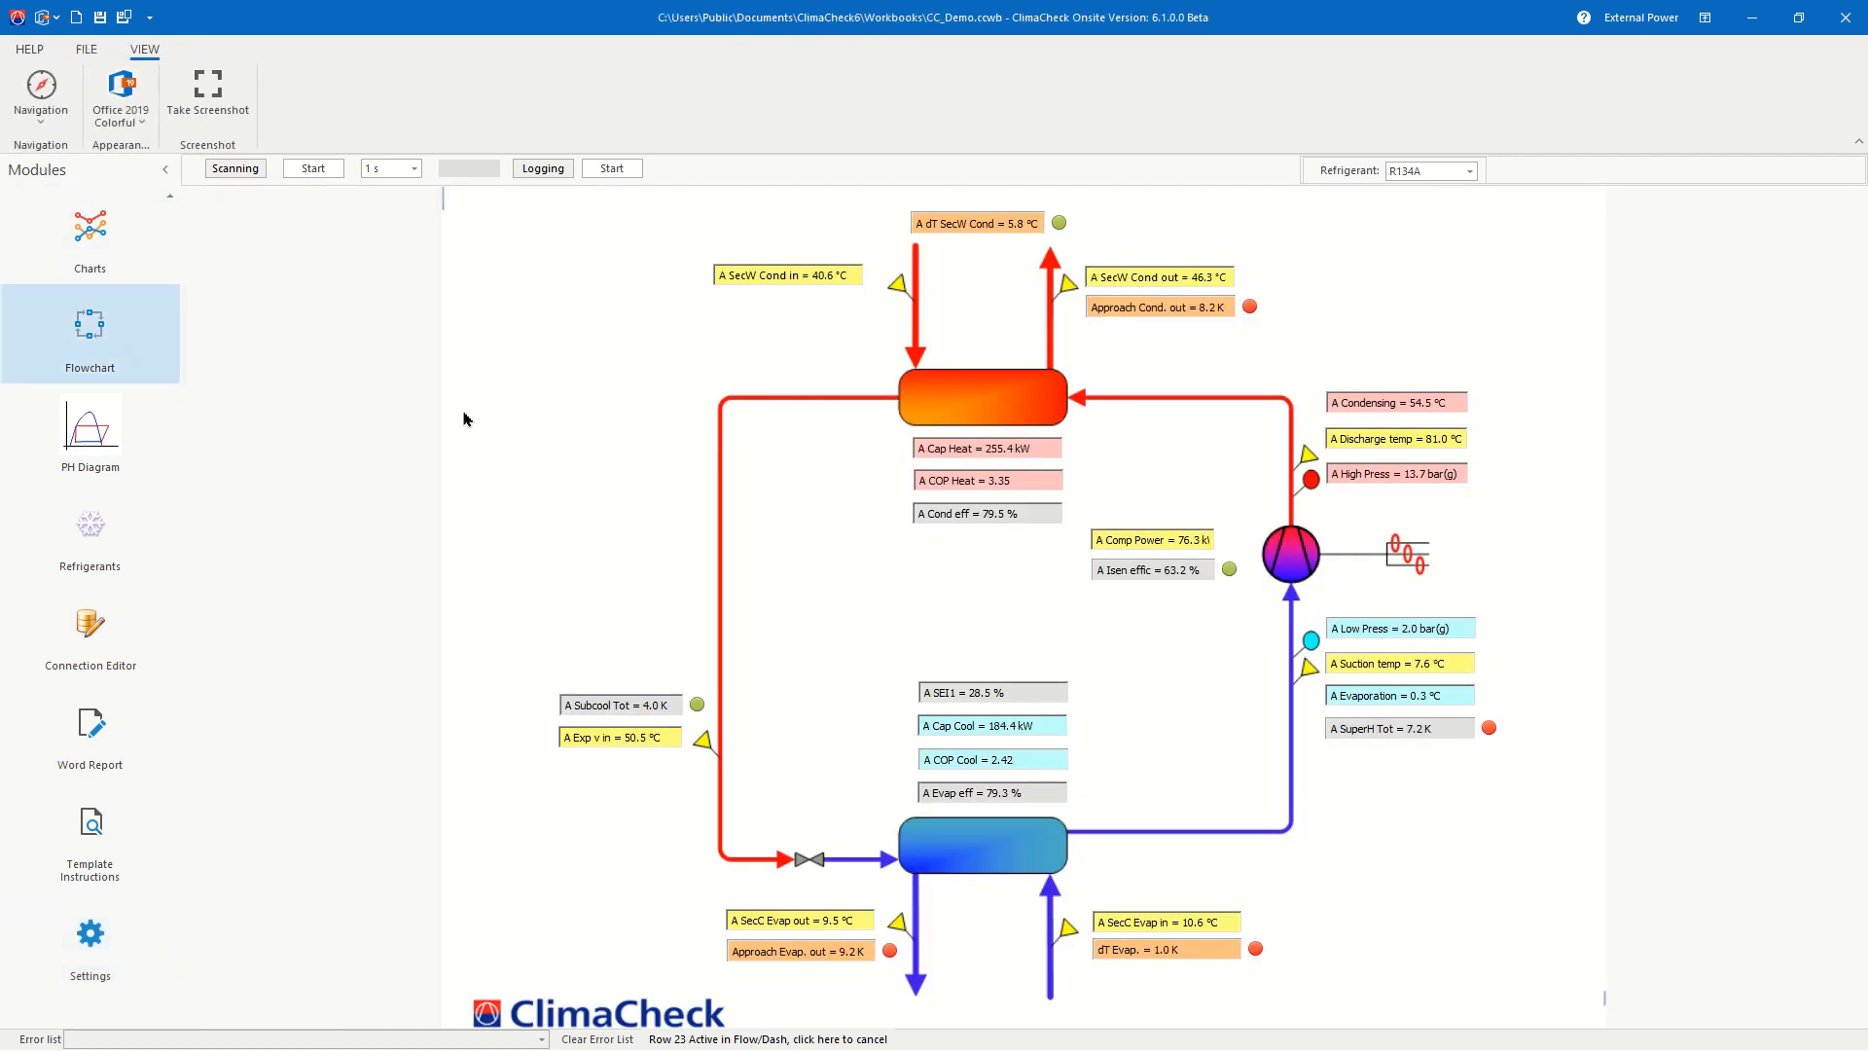
right_click(1149, 546)
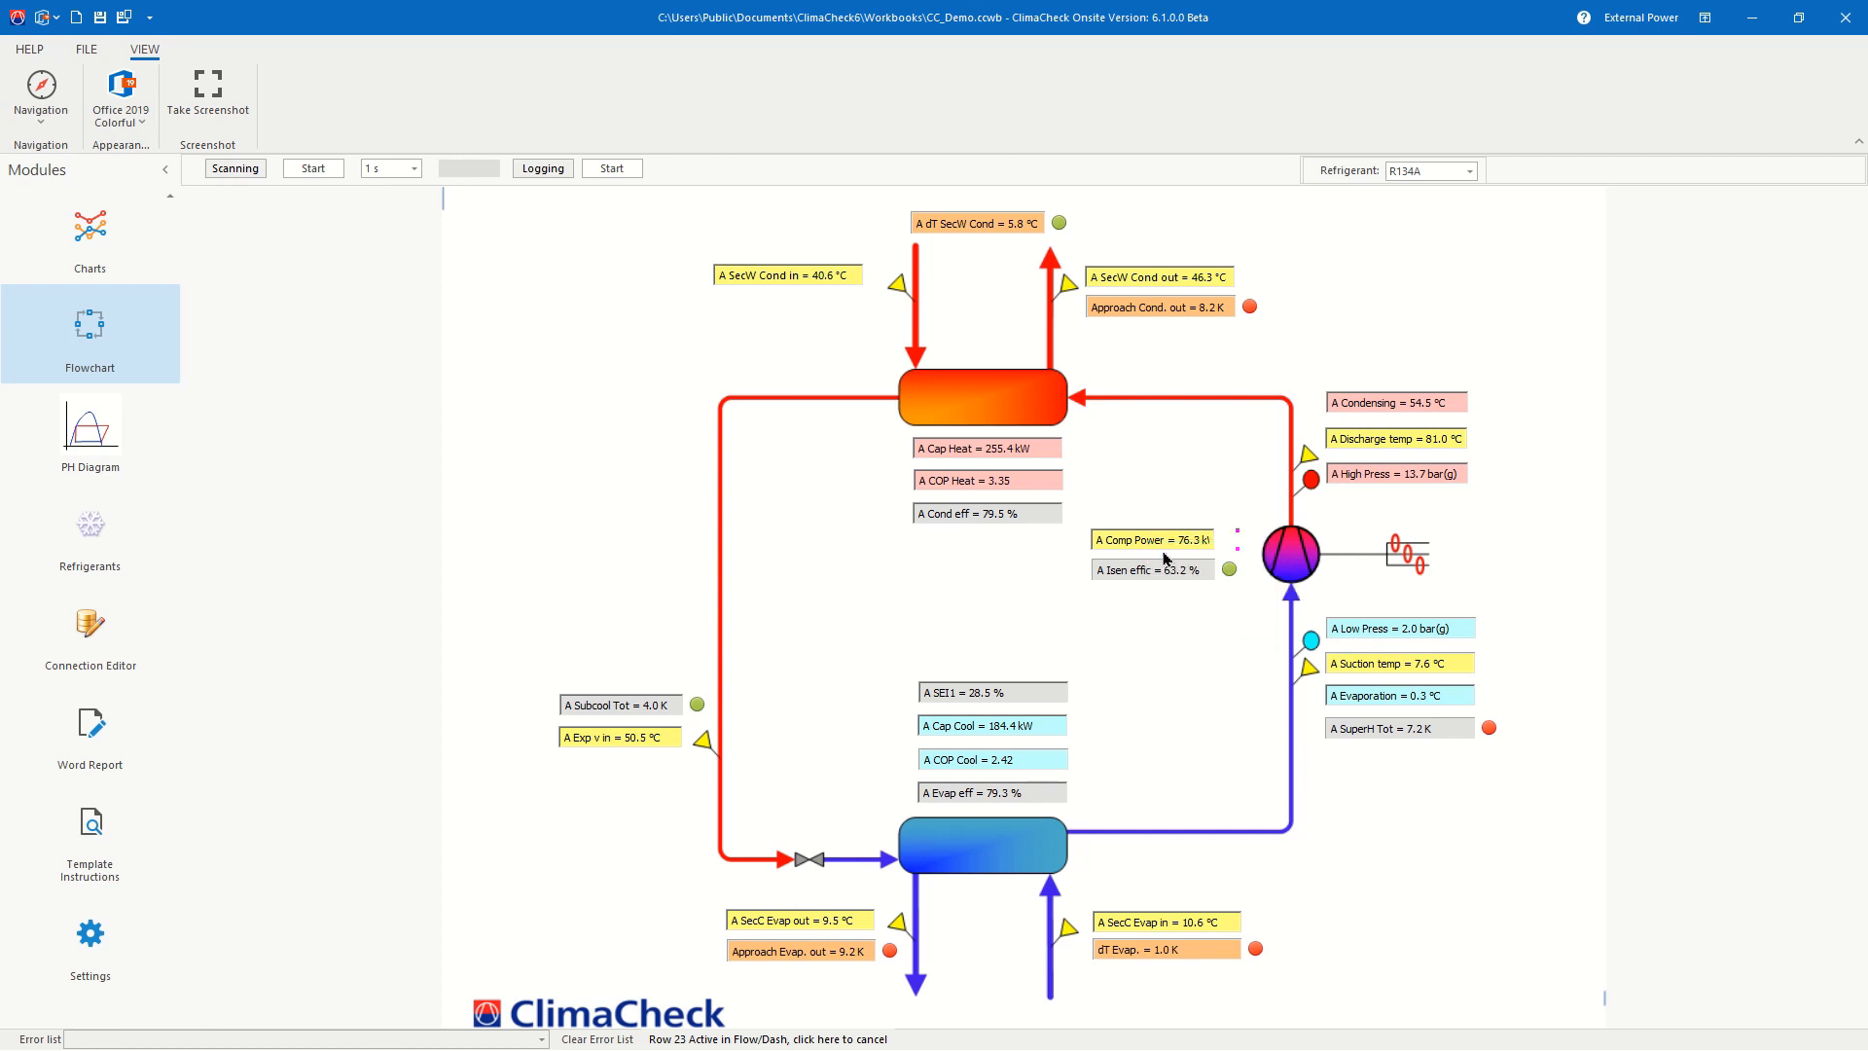
left_click(1166, 559)
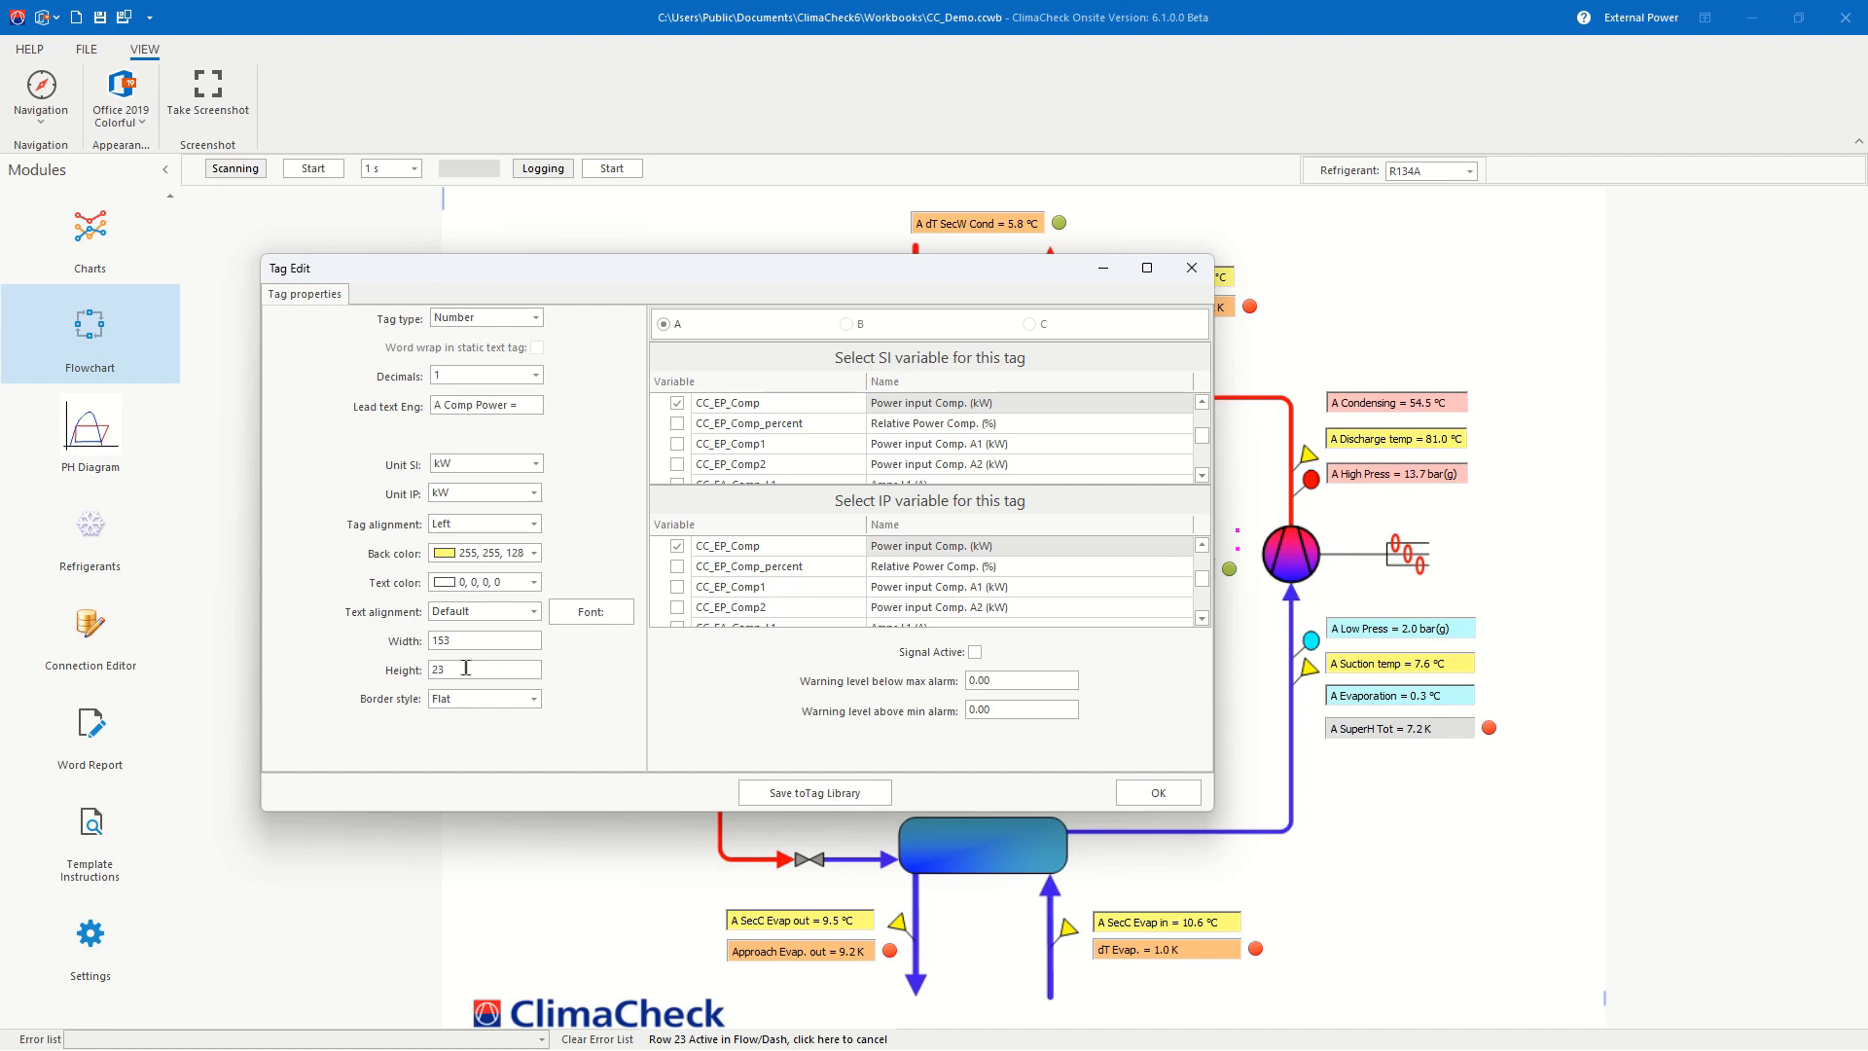
left_click_drag(468, 638, 409, 641)
type("170")
key("Return")
left_click(1150, 793)
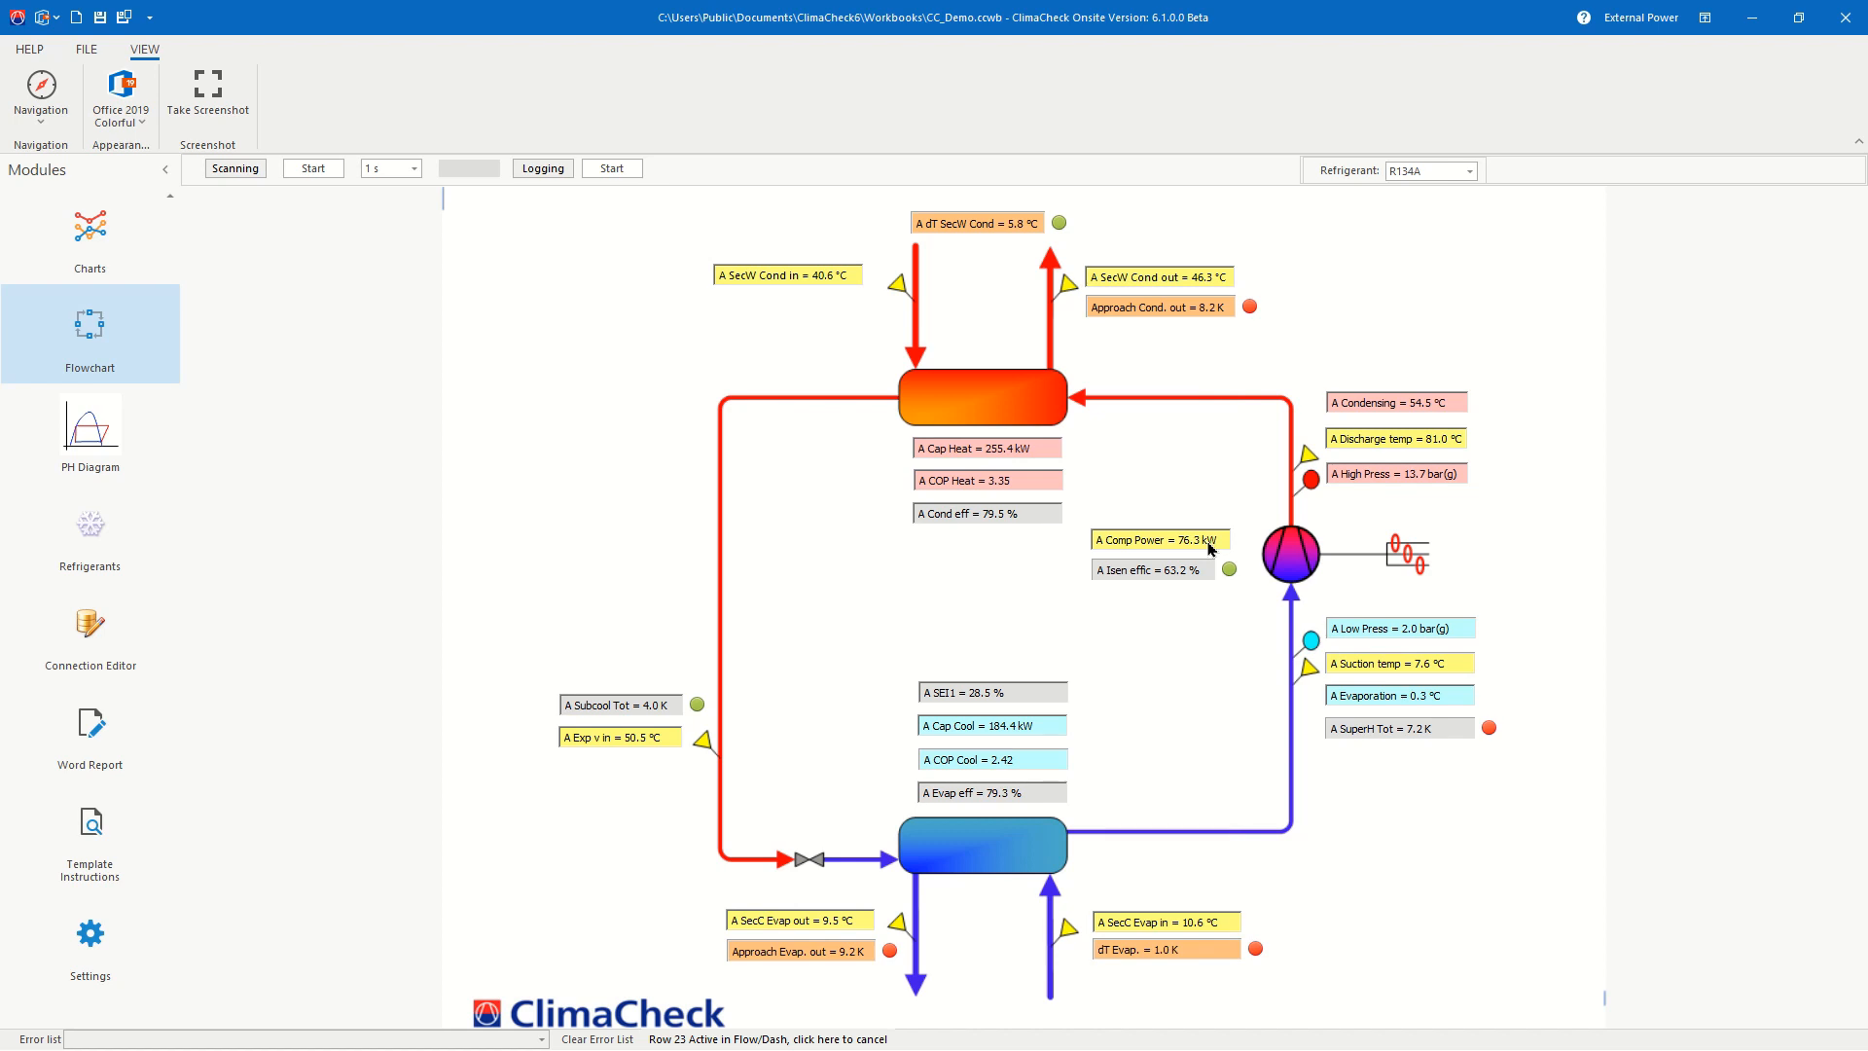
Step: Add a left-aligned tag to the flowchart left of the condenser and open its tag properties
right_click(615, 405)
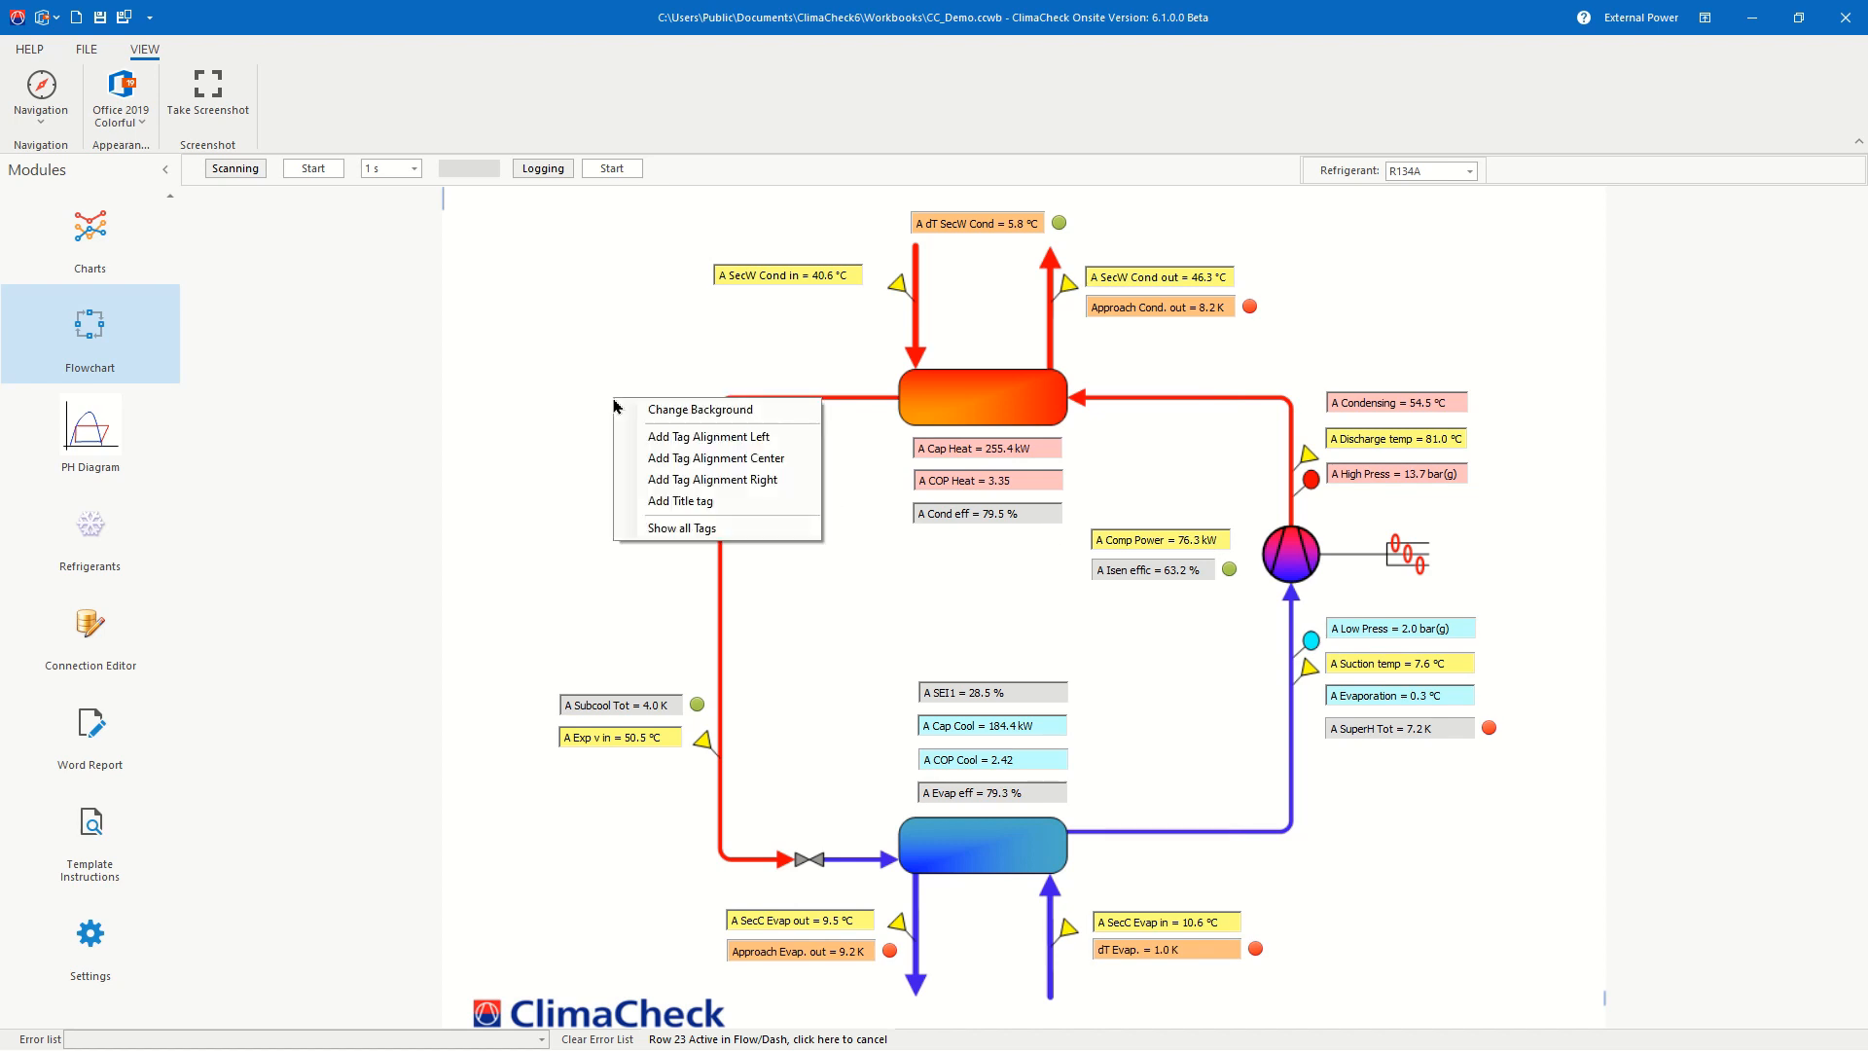
left_click(657, 439)
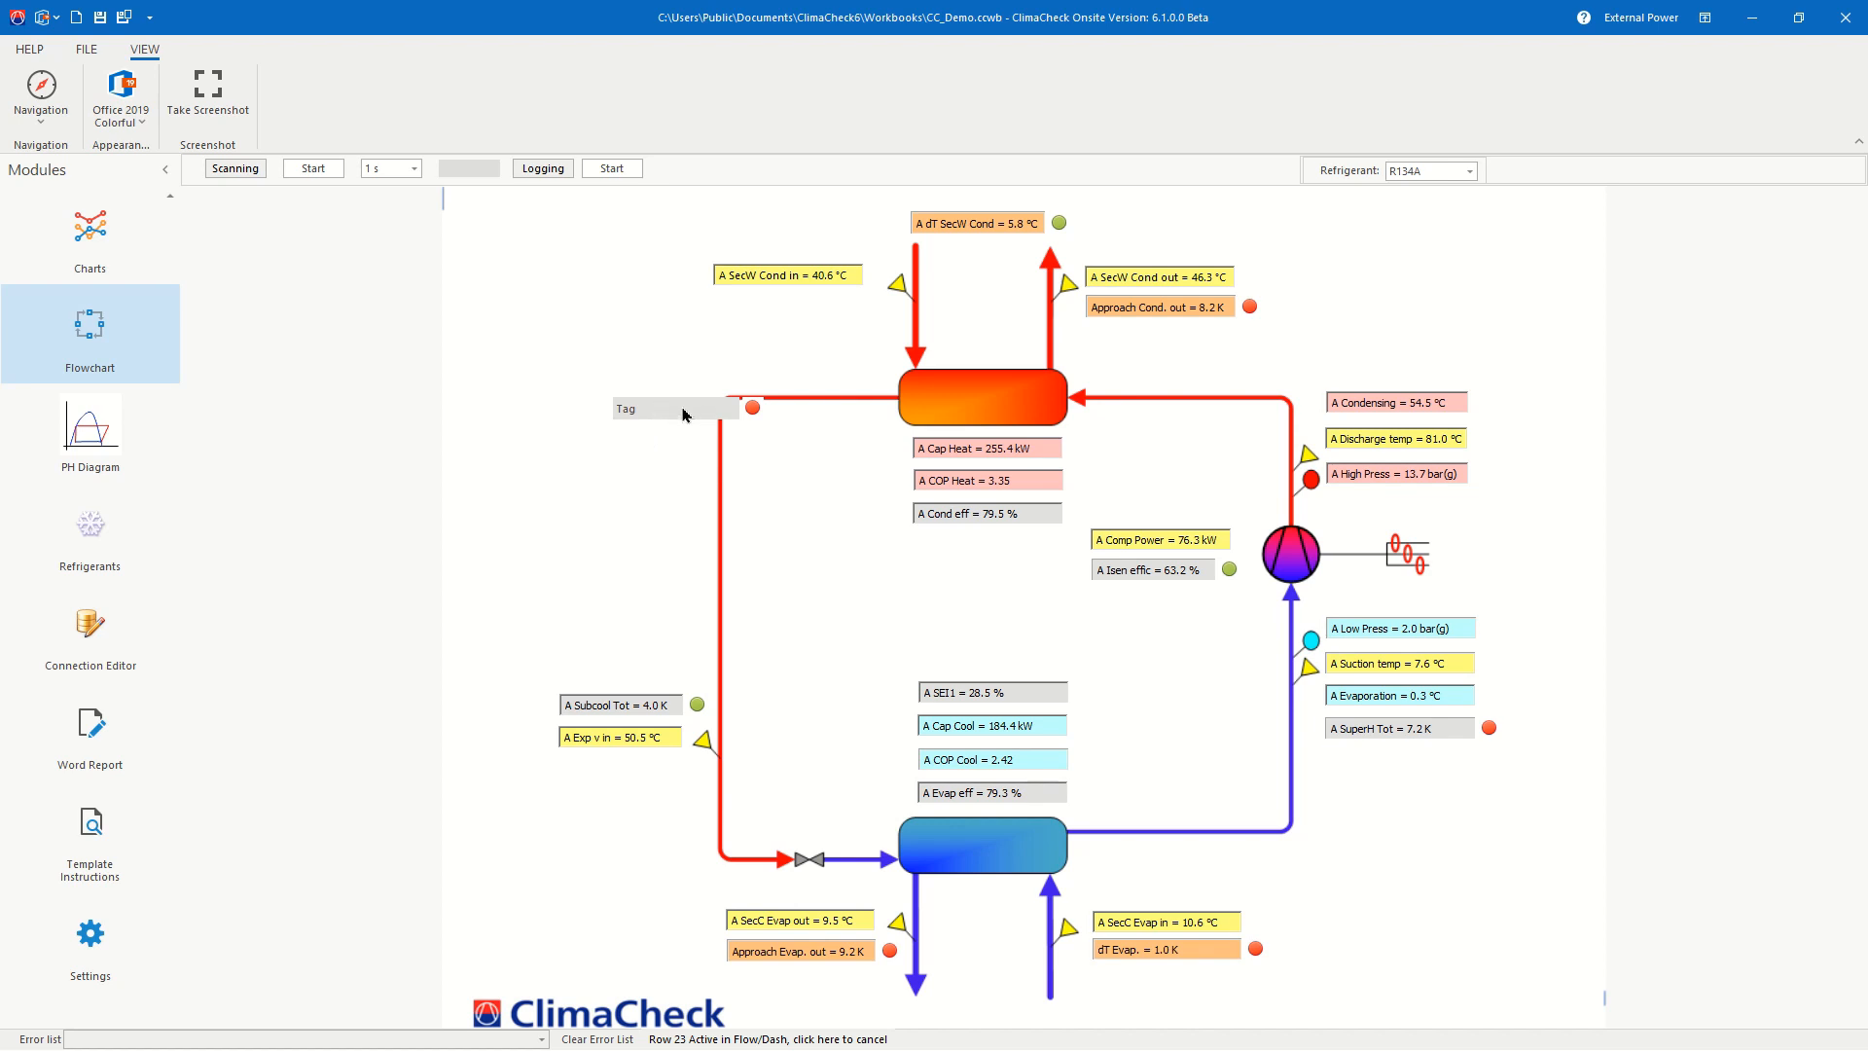
right_click(669, 409)
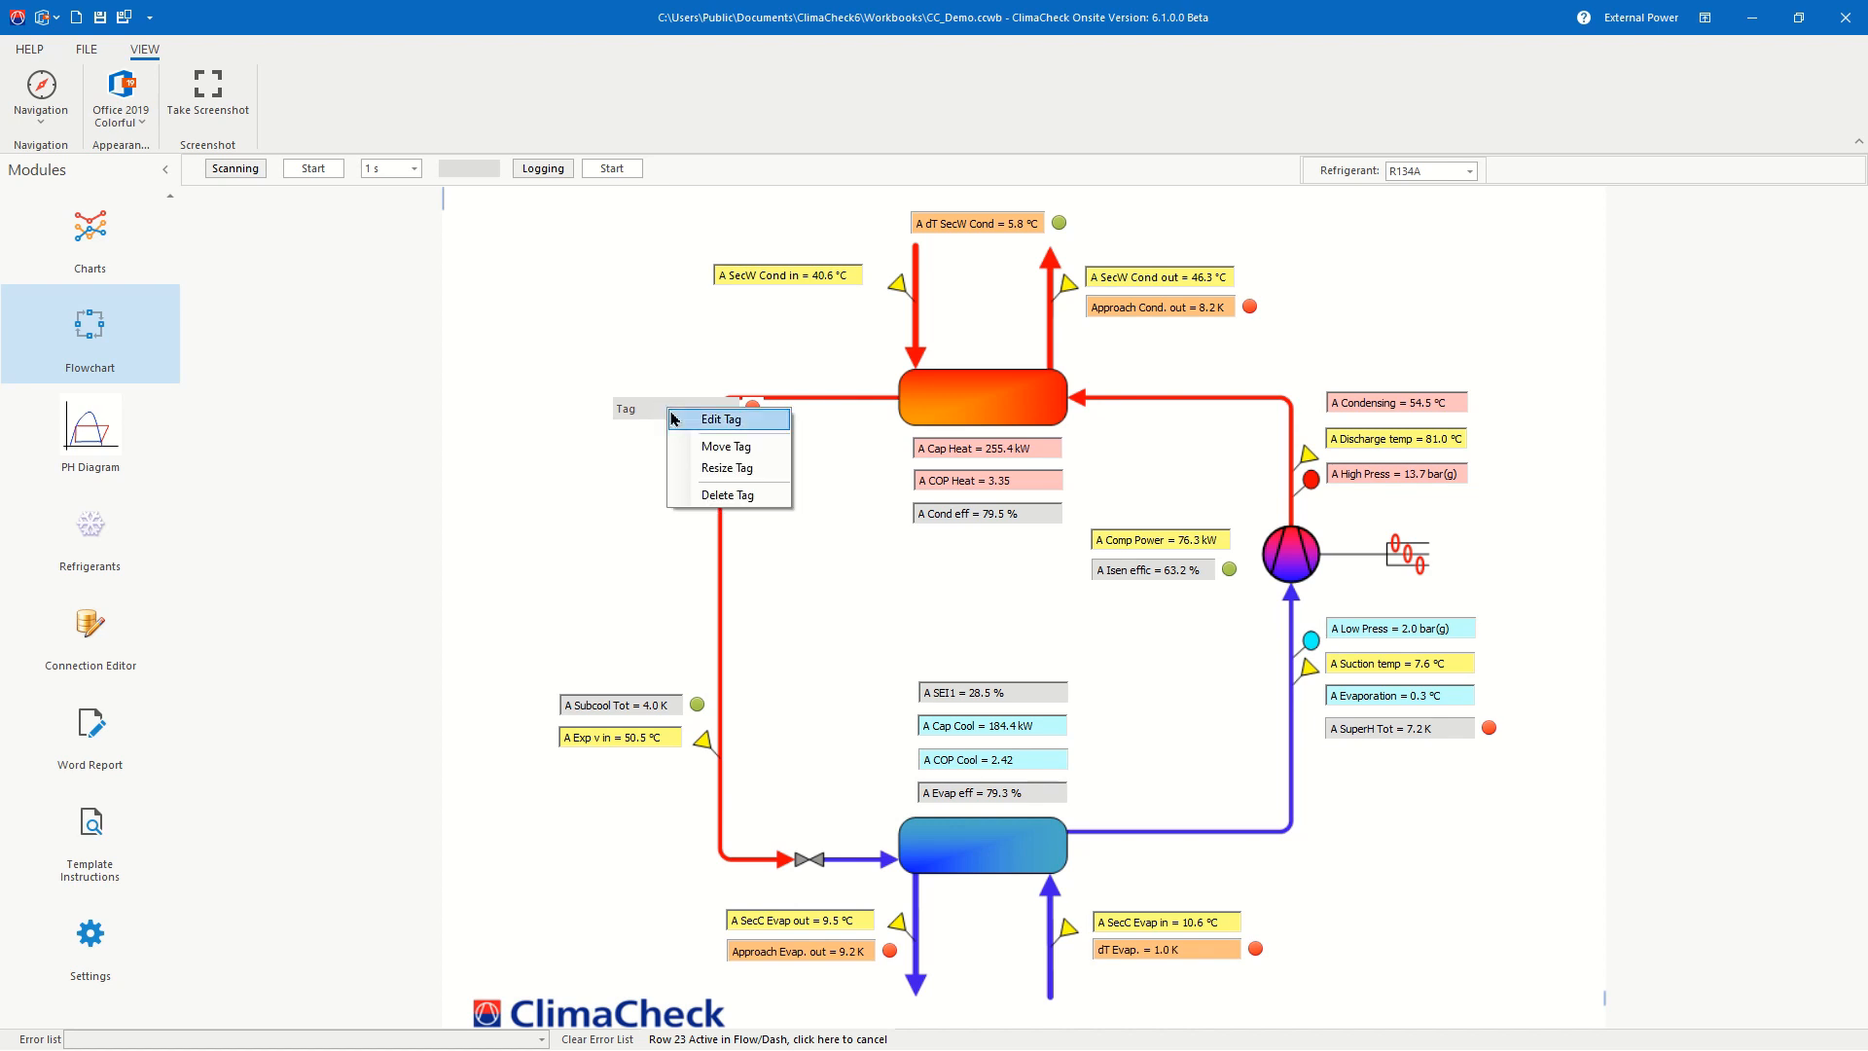
left_click(695, 426)
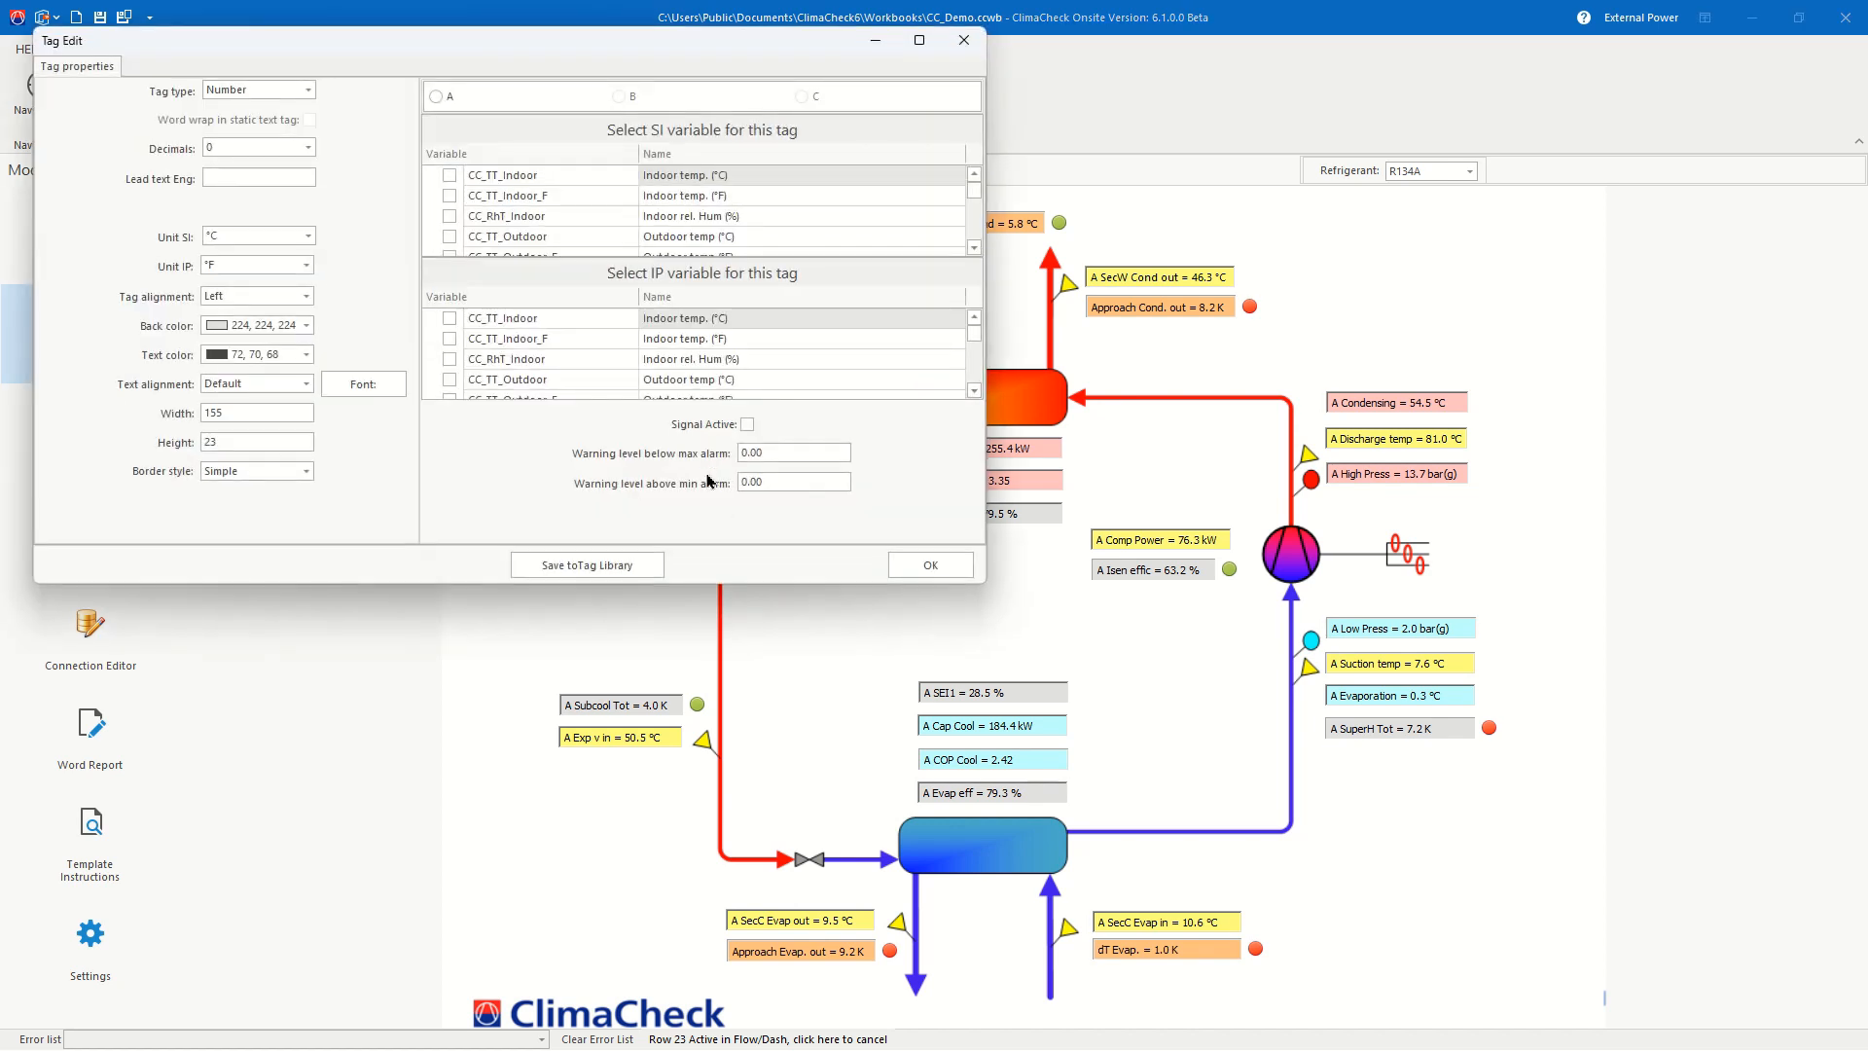
left_click_drag(661, 27, 1213, 368)
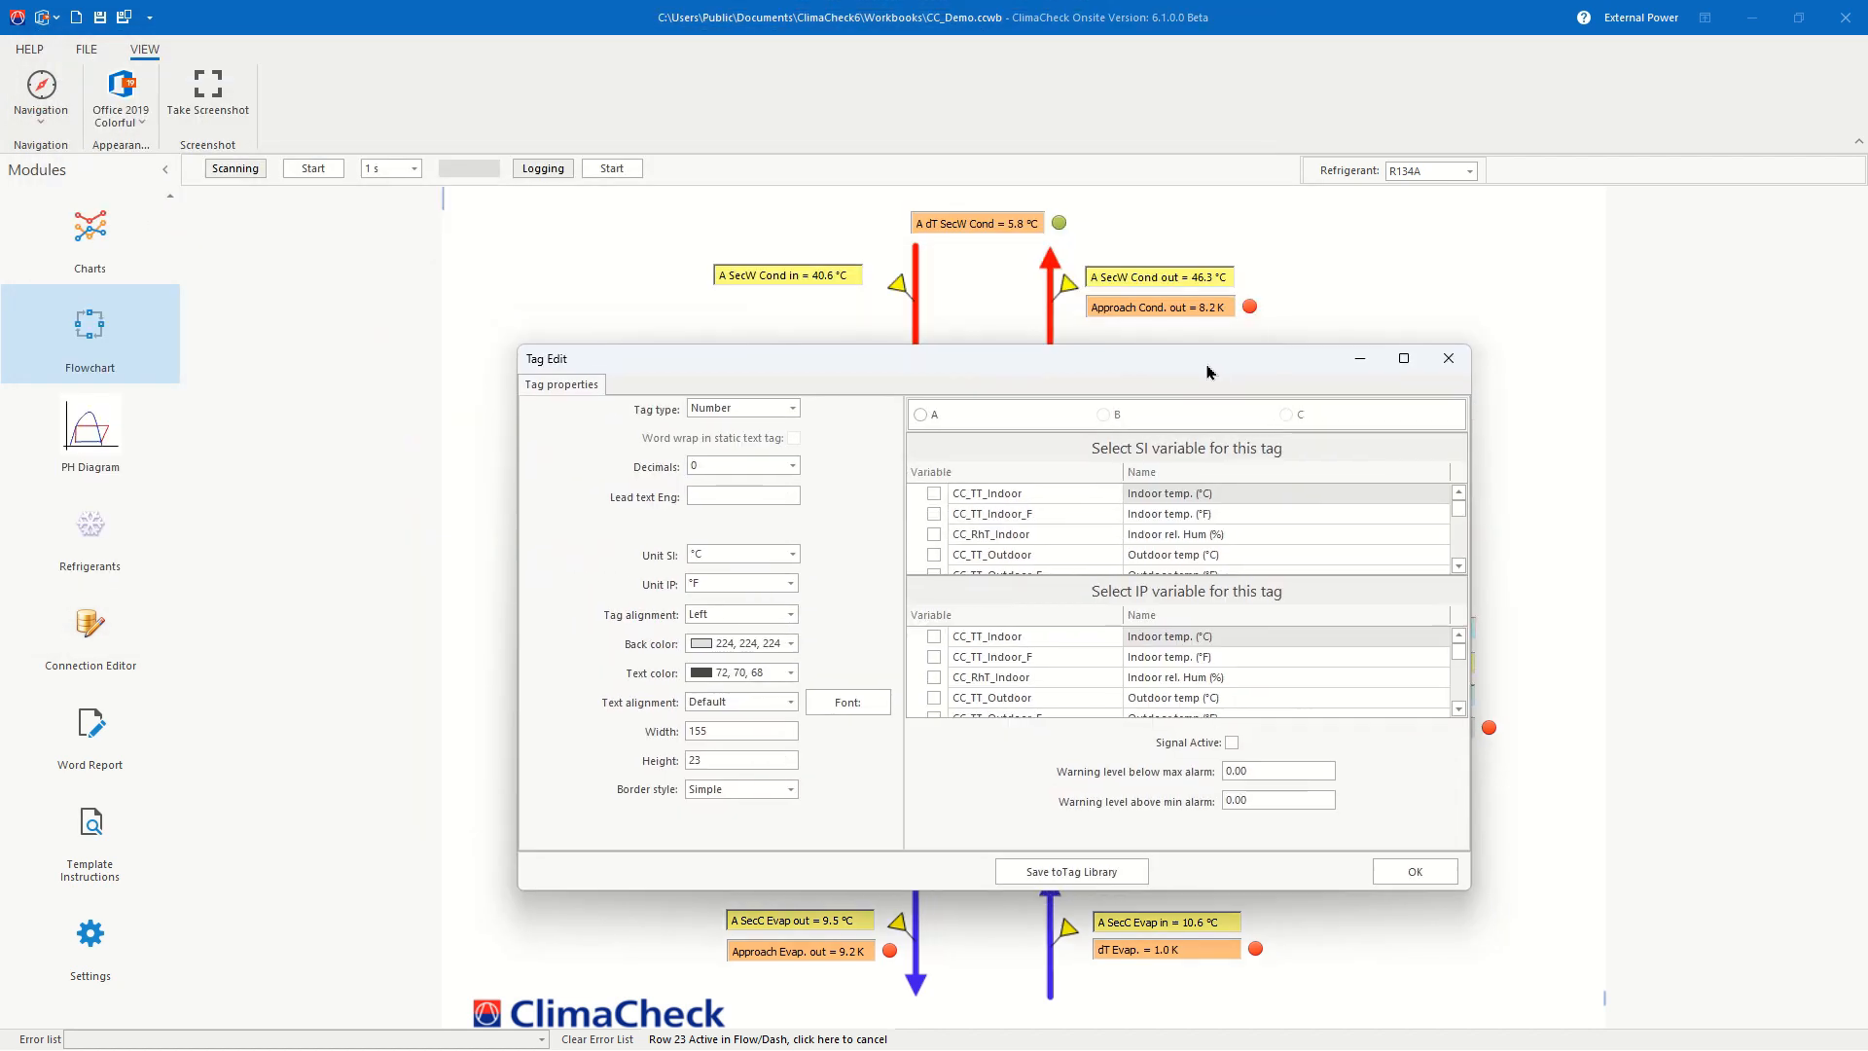
Step: Assign the circuit A variable CC_TT_Outdoor, Outdoor temp (°C), to the new tag by searching the SI variables for "outdoor"
left_click(925, 416)
left_click(991, 455)
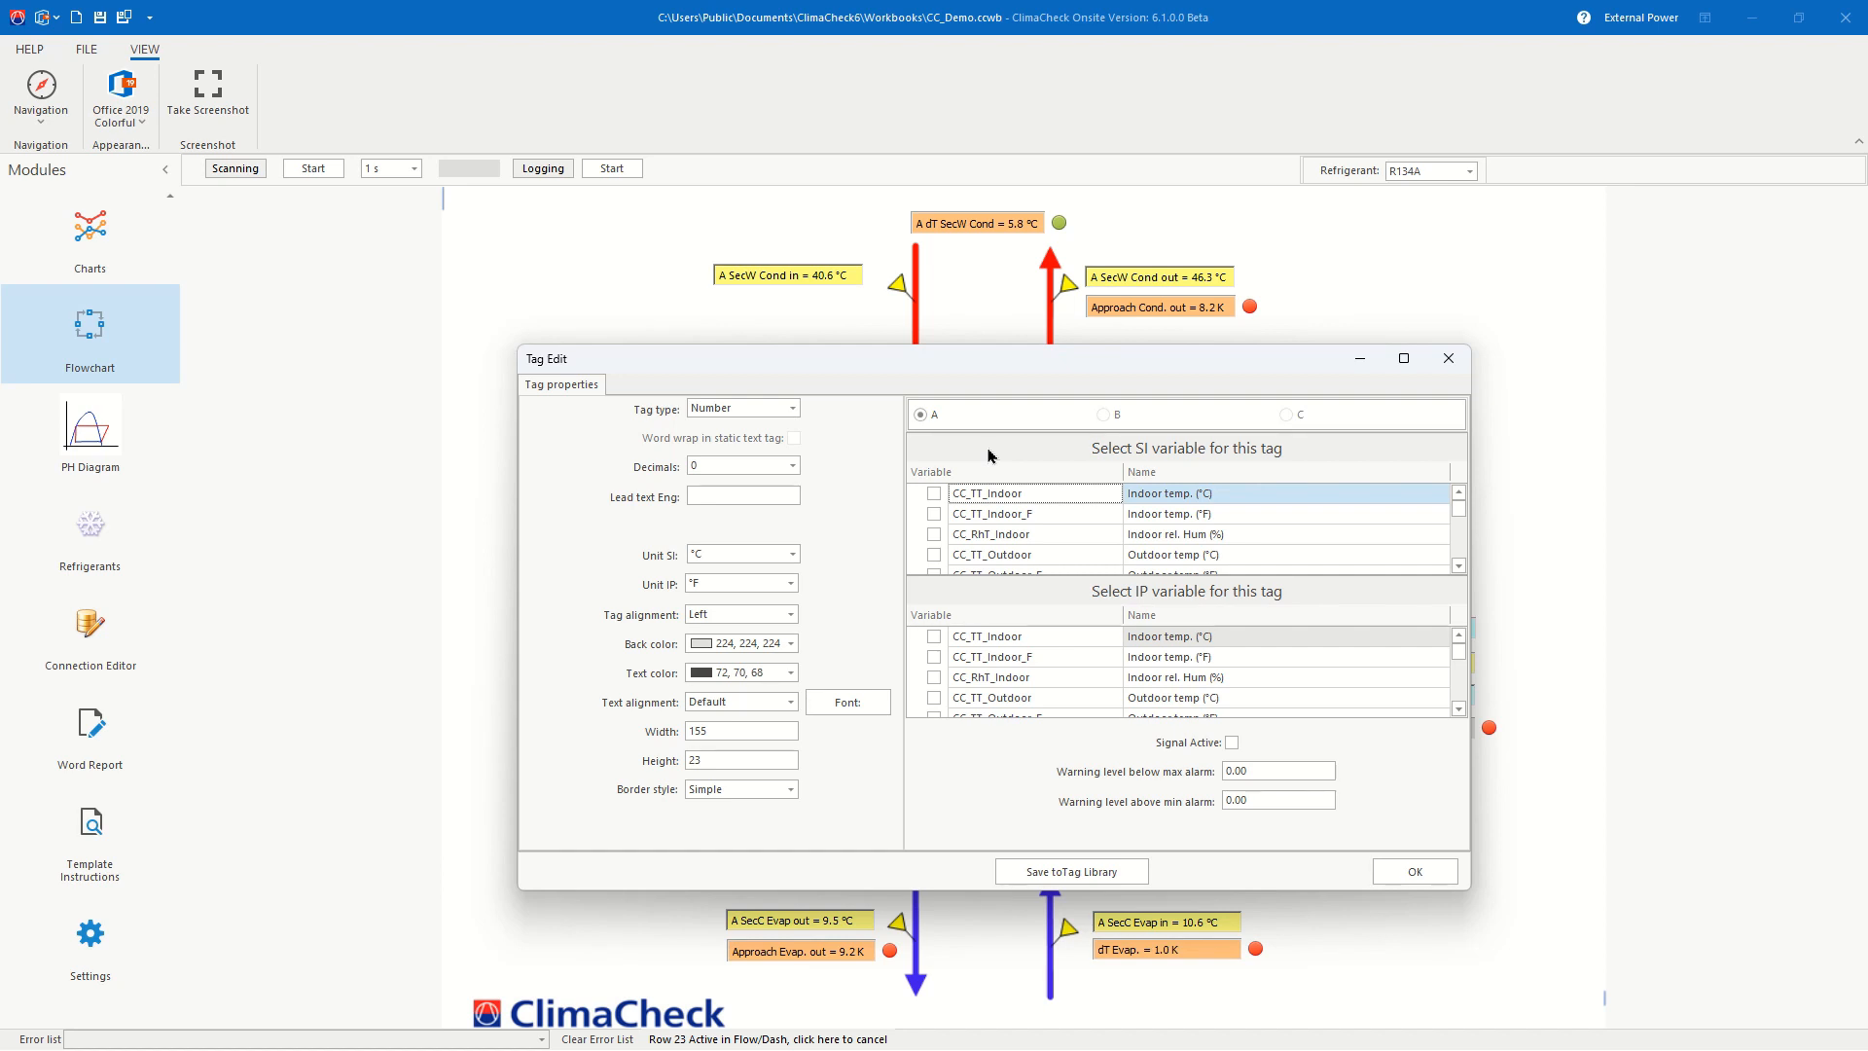
key("ctrl+f")
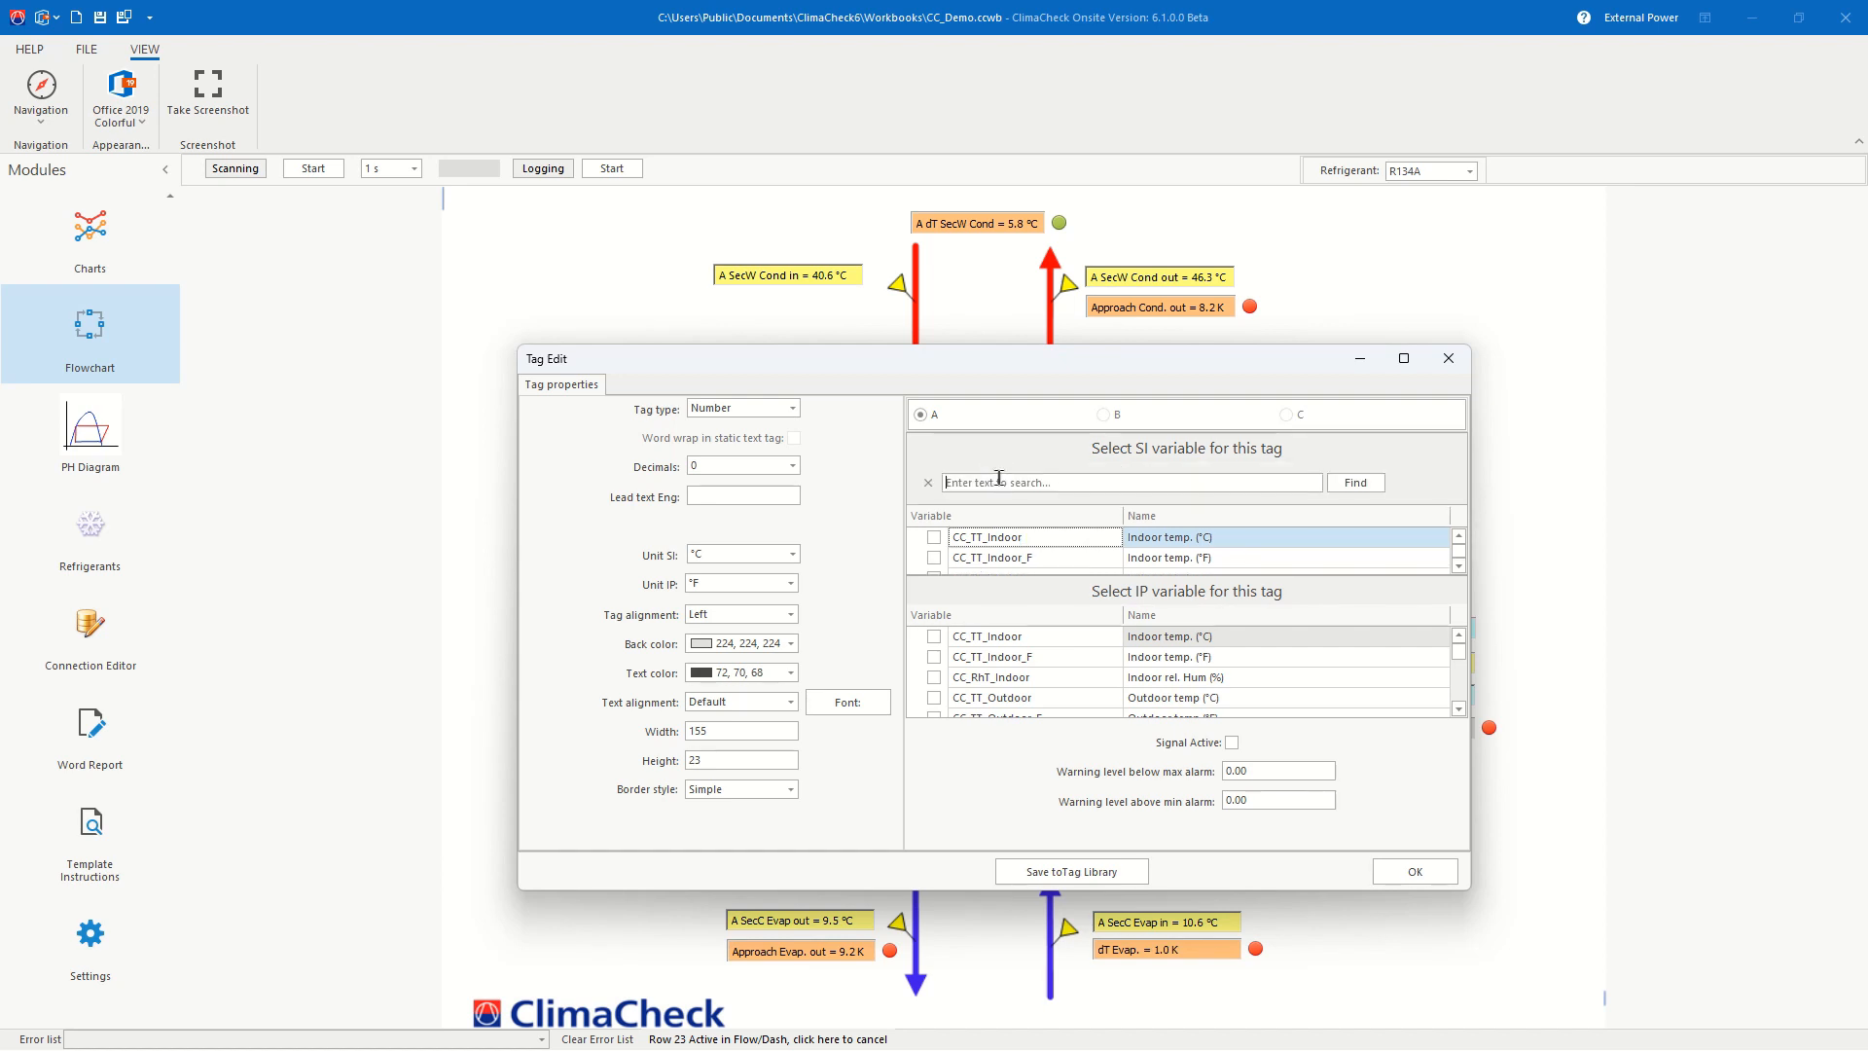
type("oudoor")
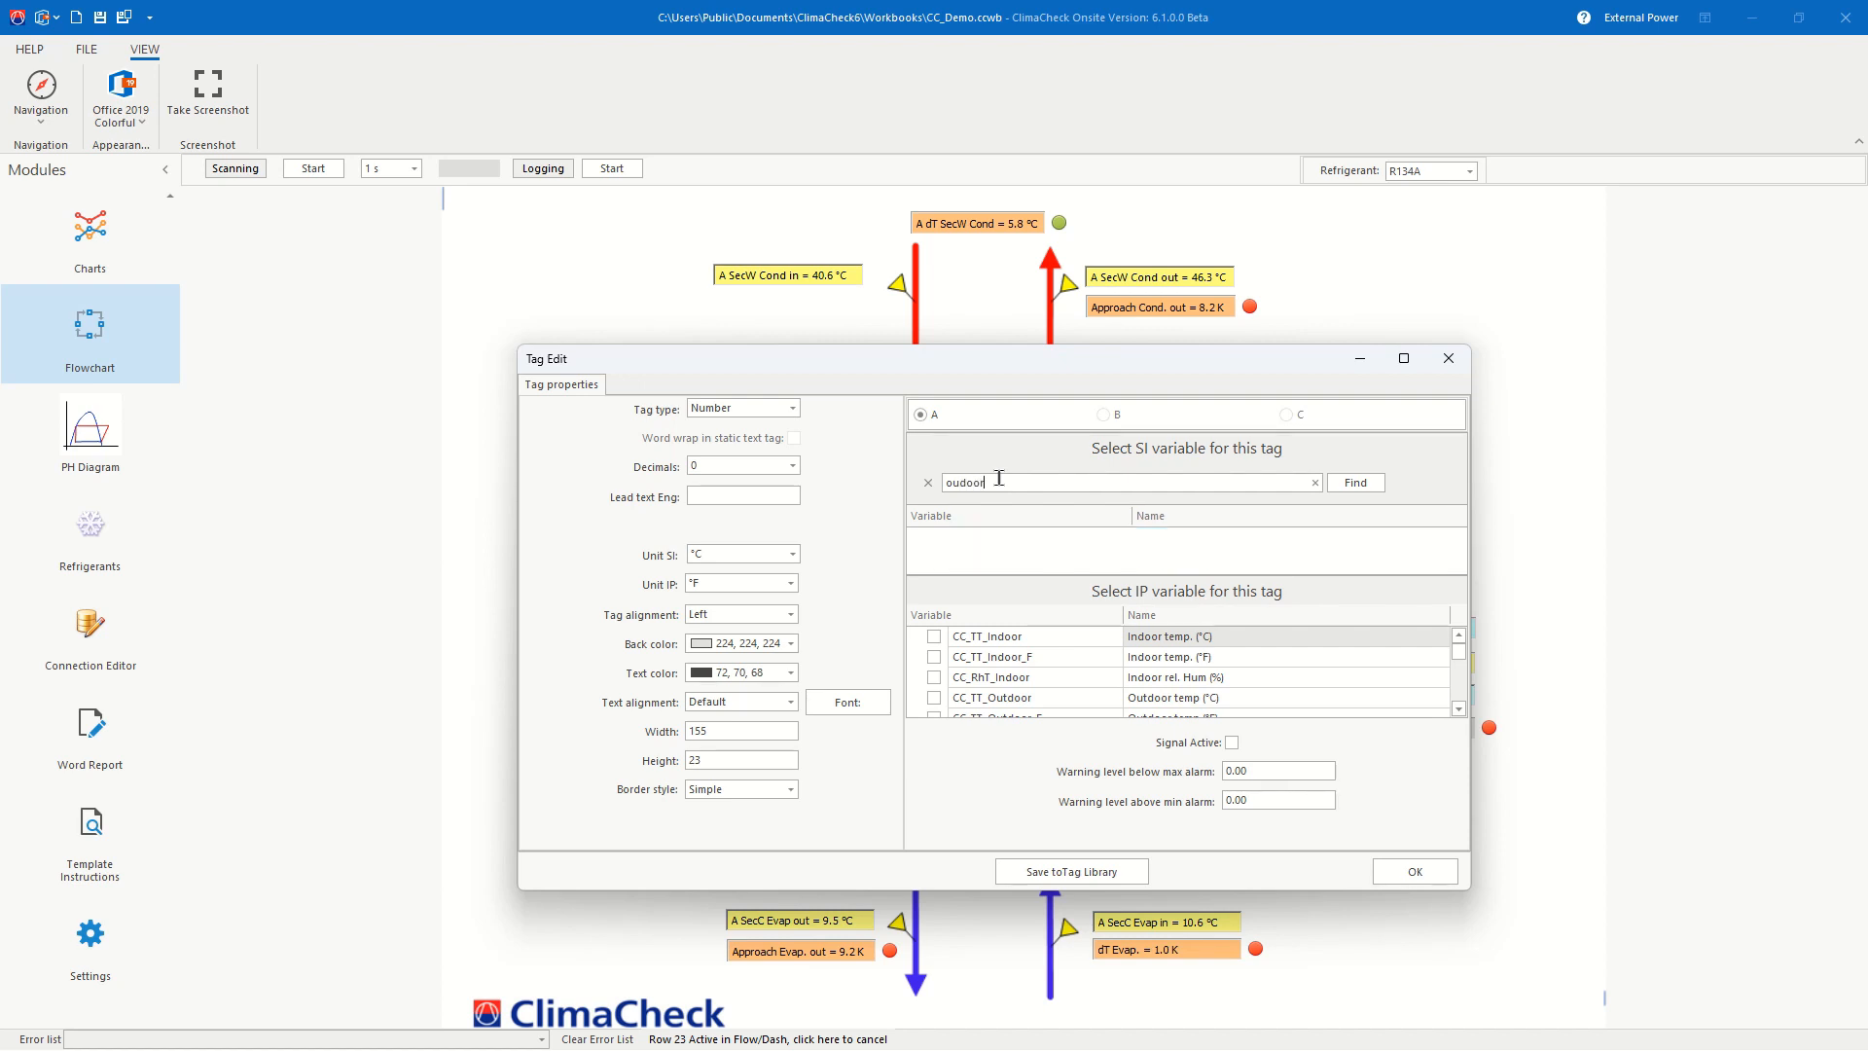
key("BackSpace")
key("BackSpace")
key("BackSpace")
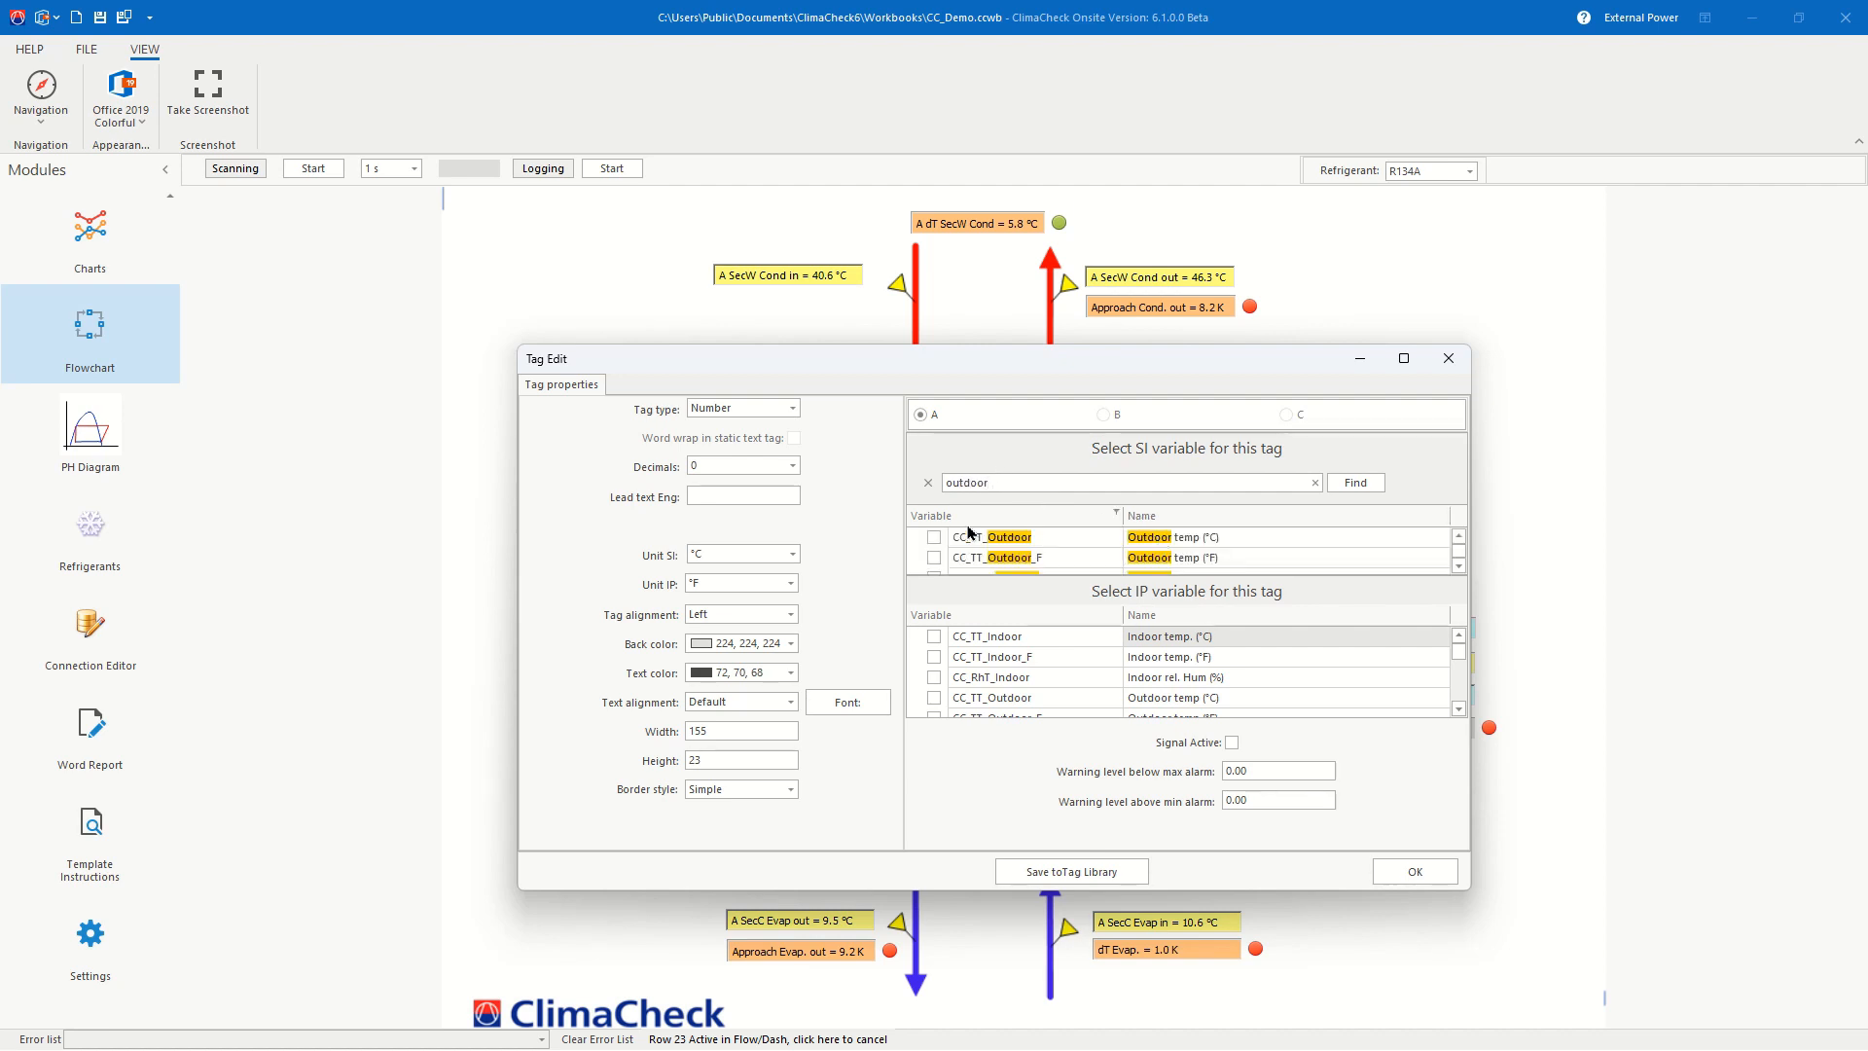
left_click(934, 538)
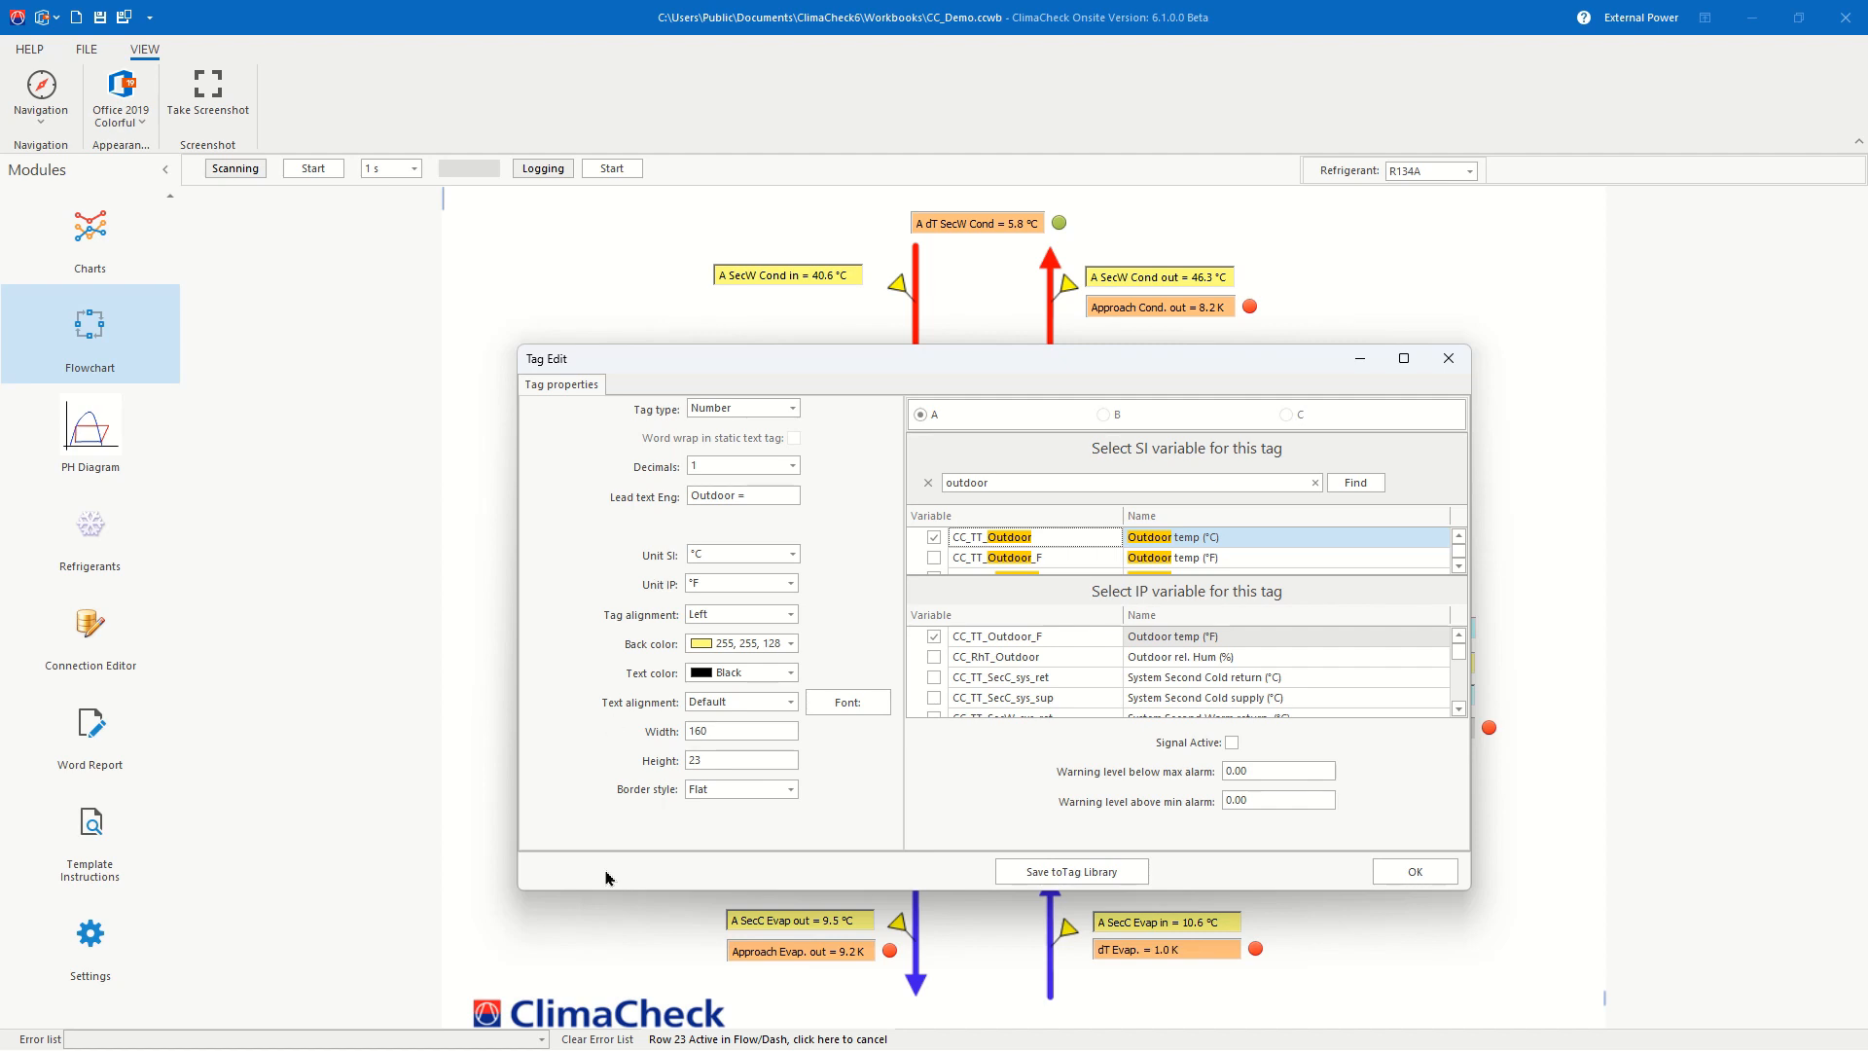
left_click(1418, 876)
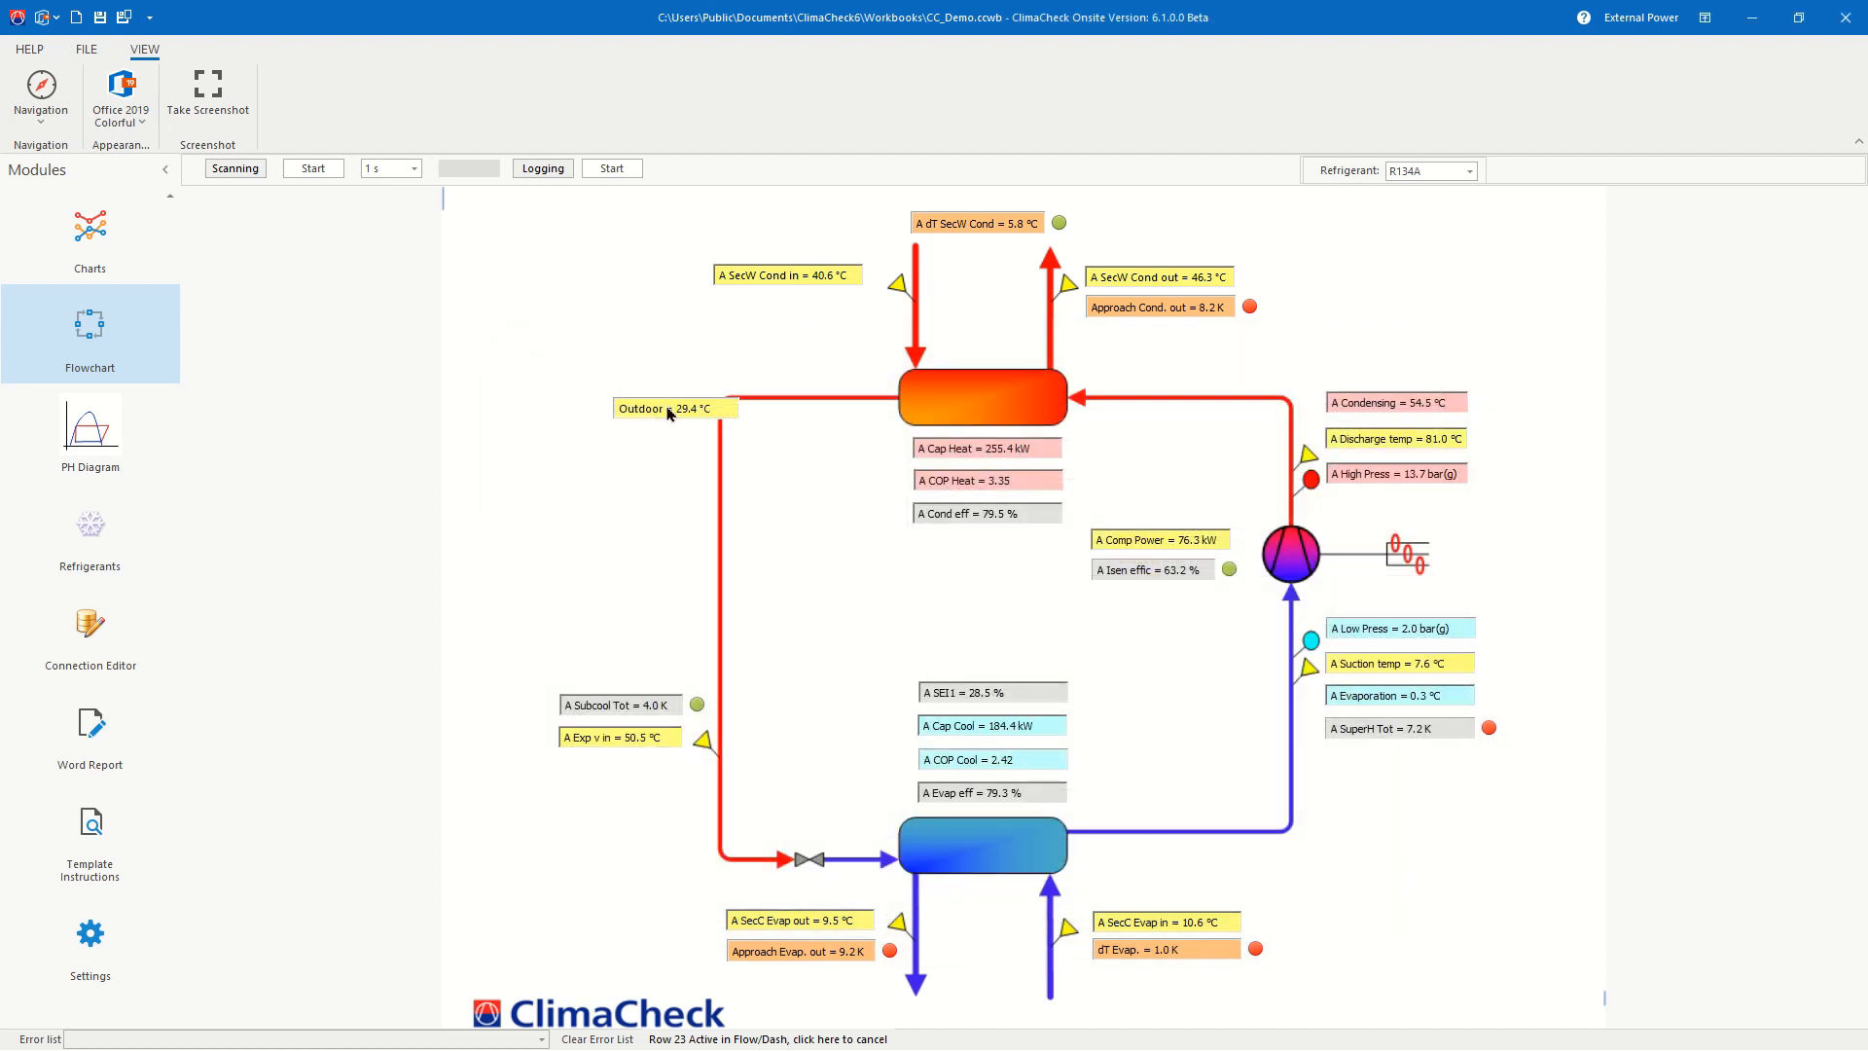
Step: Move the Outdoor tag up and left, clear of the refrigerant line, below the A SecW Cond in tag
right_click(670, 413)
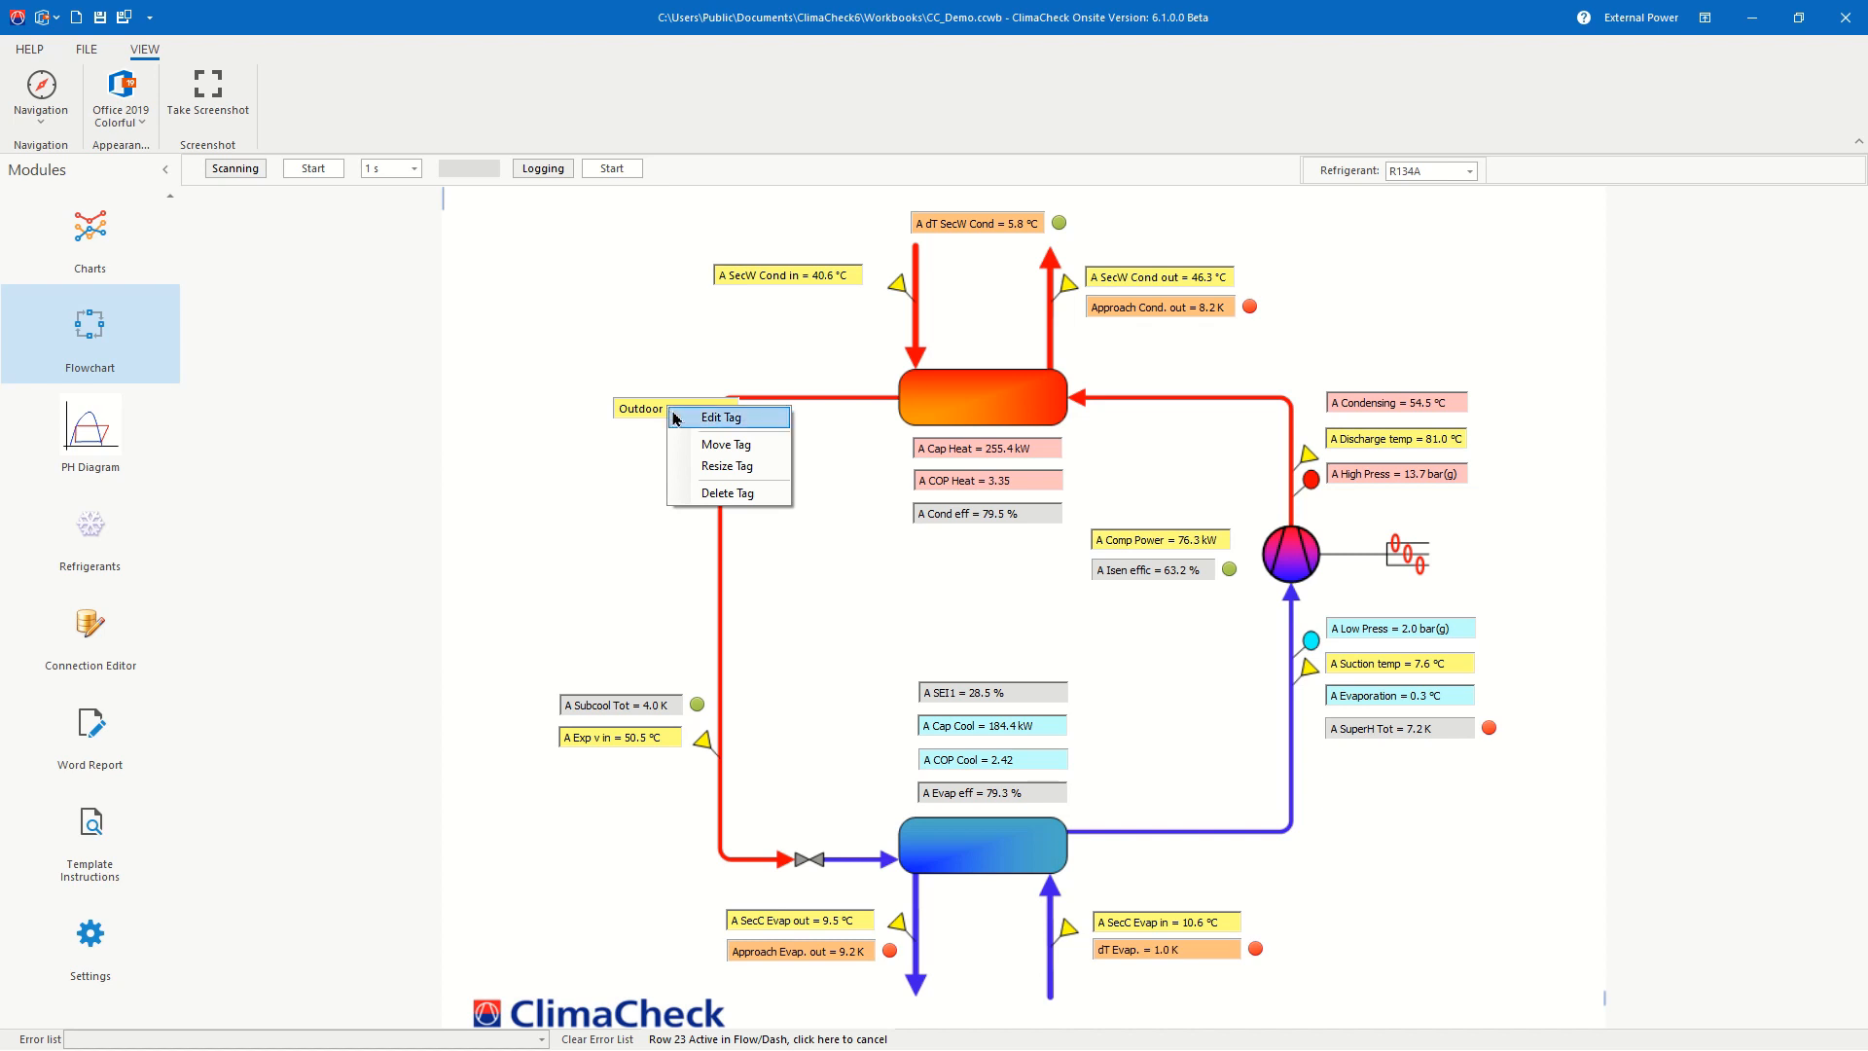
left_click(716, 444)
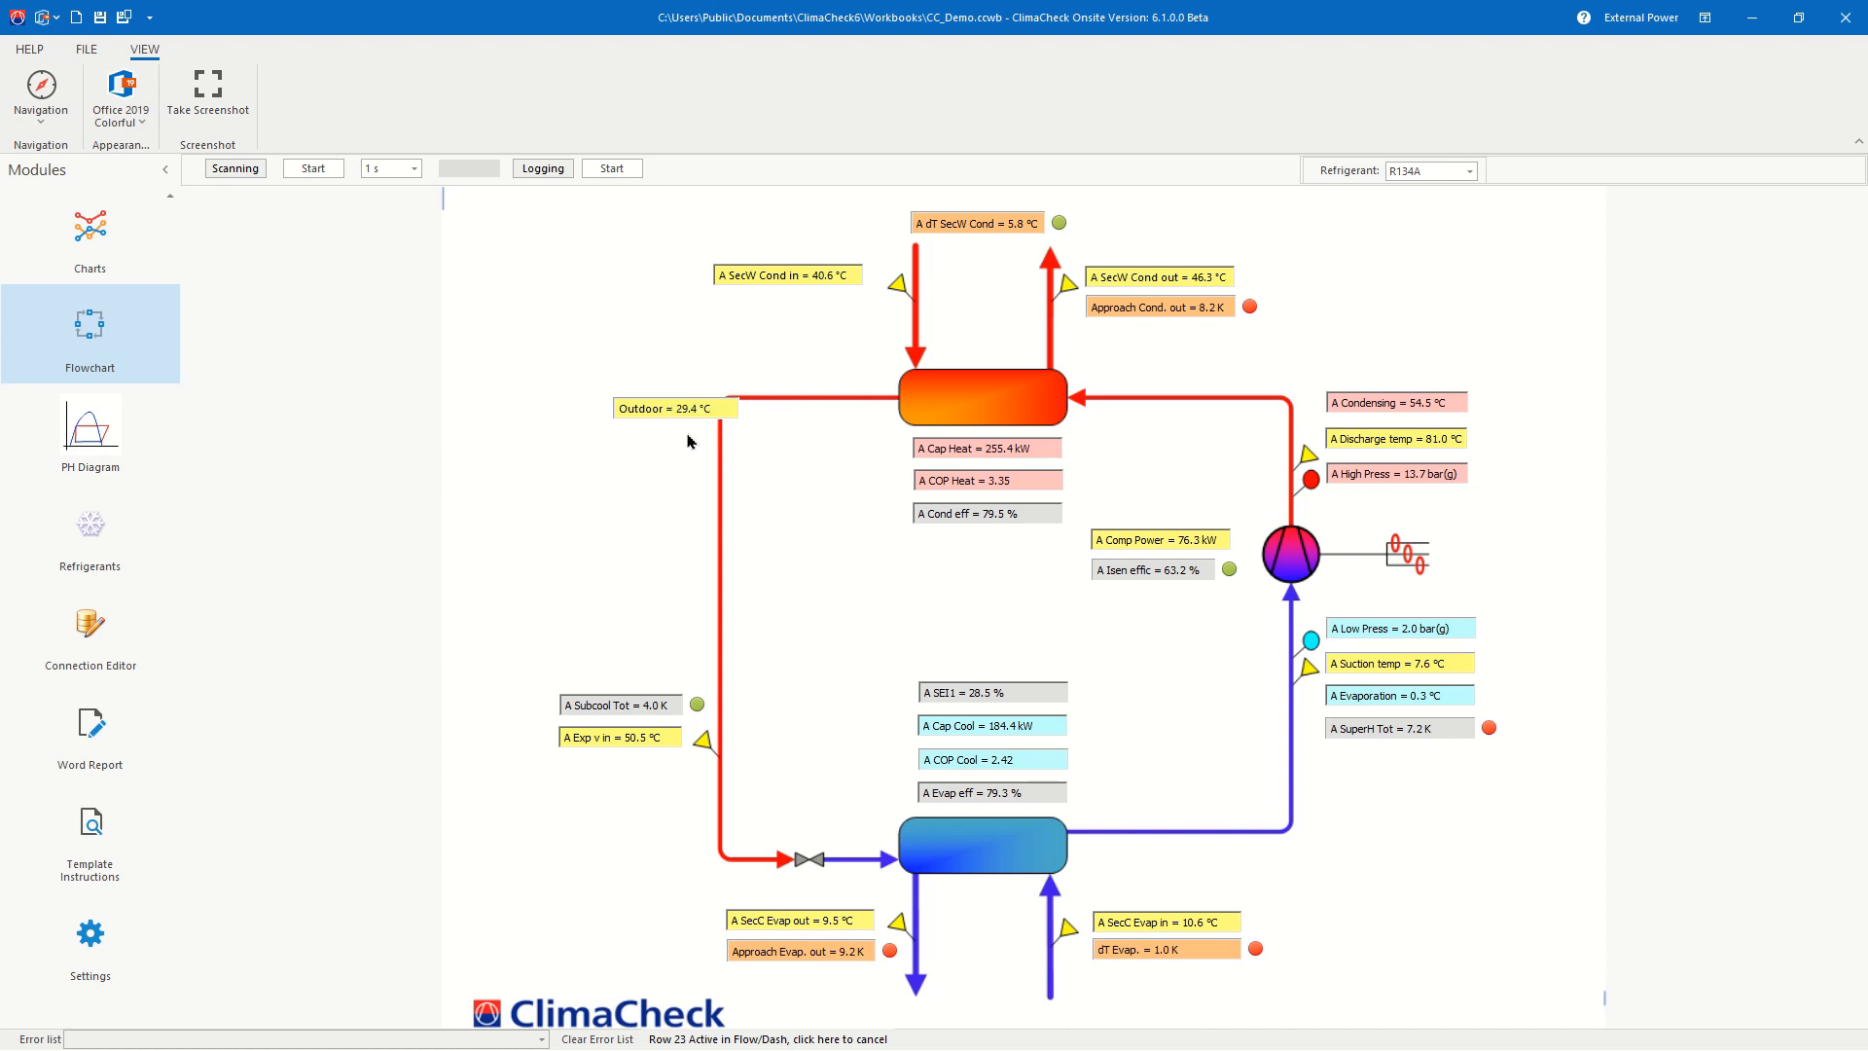
left_click_drag(646, 405, 617, 336)
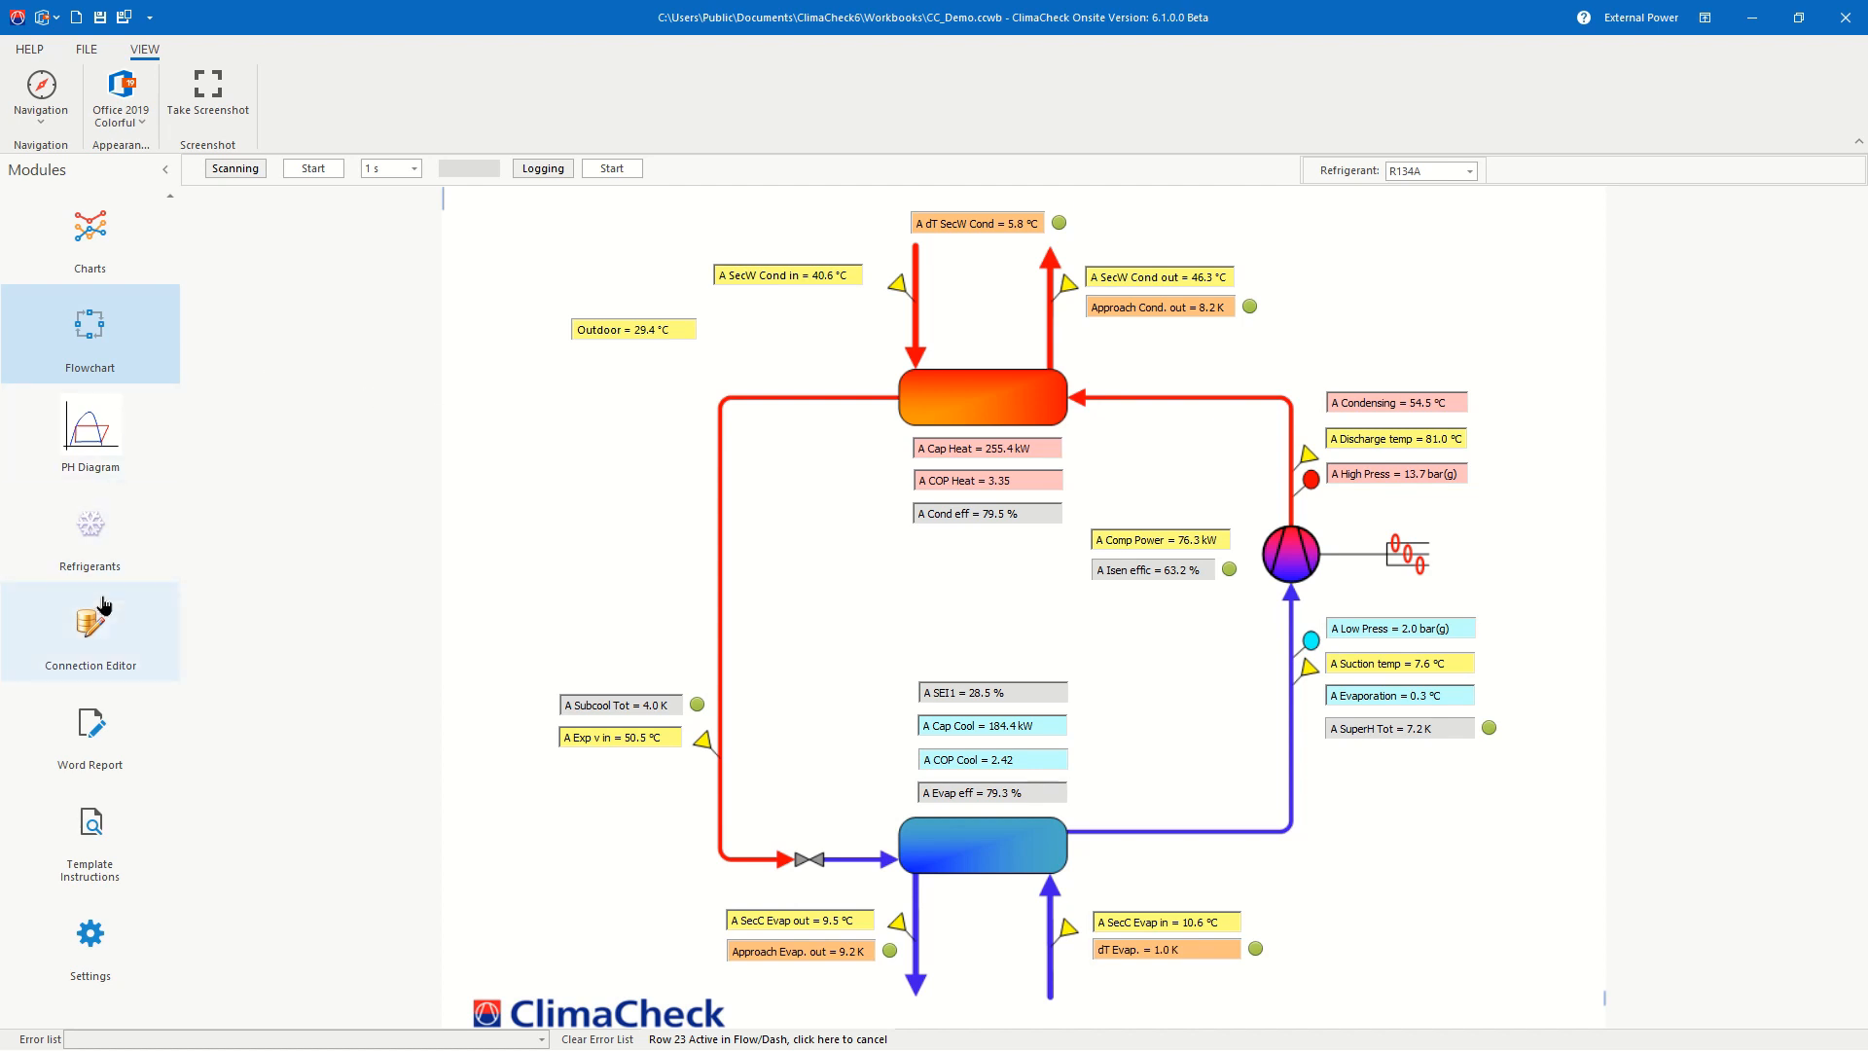
Step: Set the 12:41:00 row (row 76) of ReportA as the row for dashboard, flowchart and PH diagram, and show the flowchart
scroll(104, 584, "up", 3)
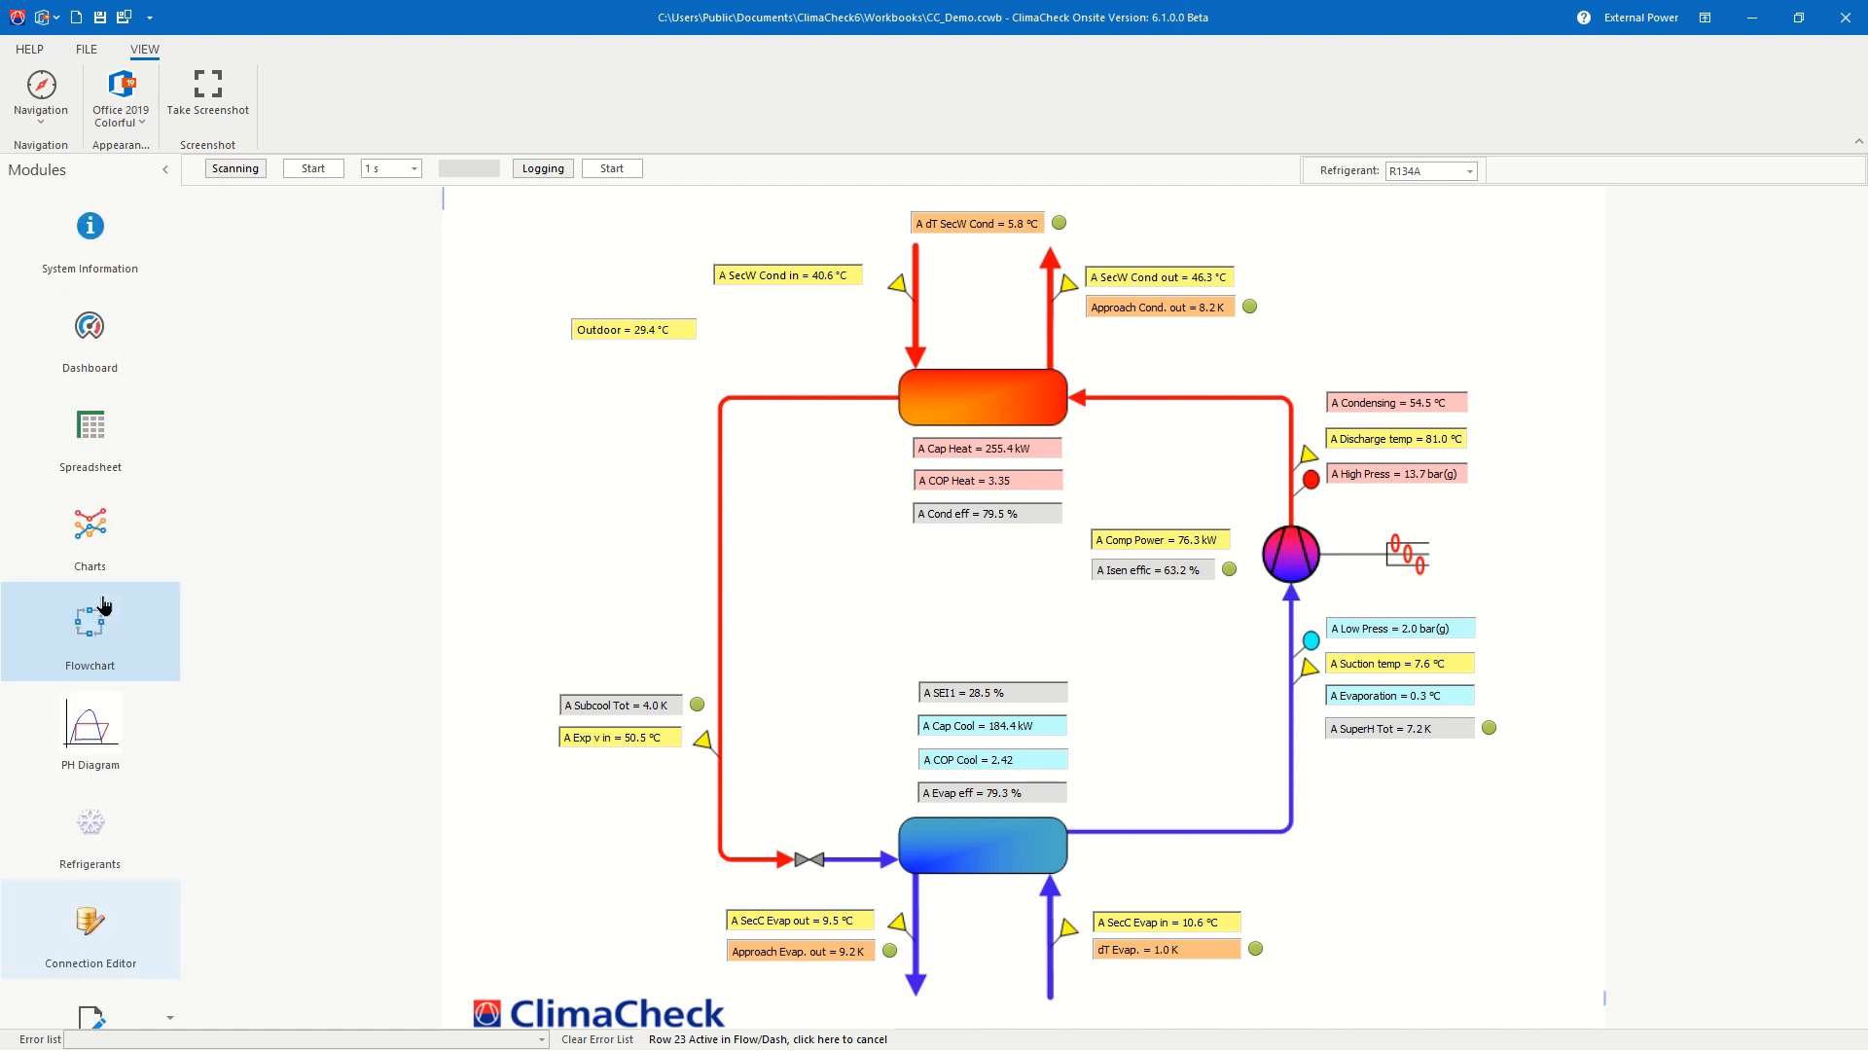
left_click(83, 441)
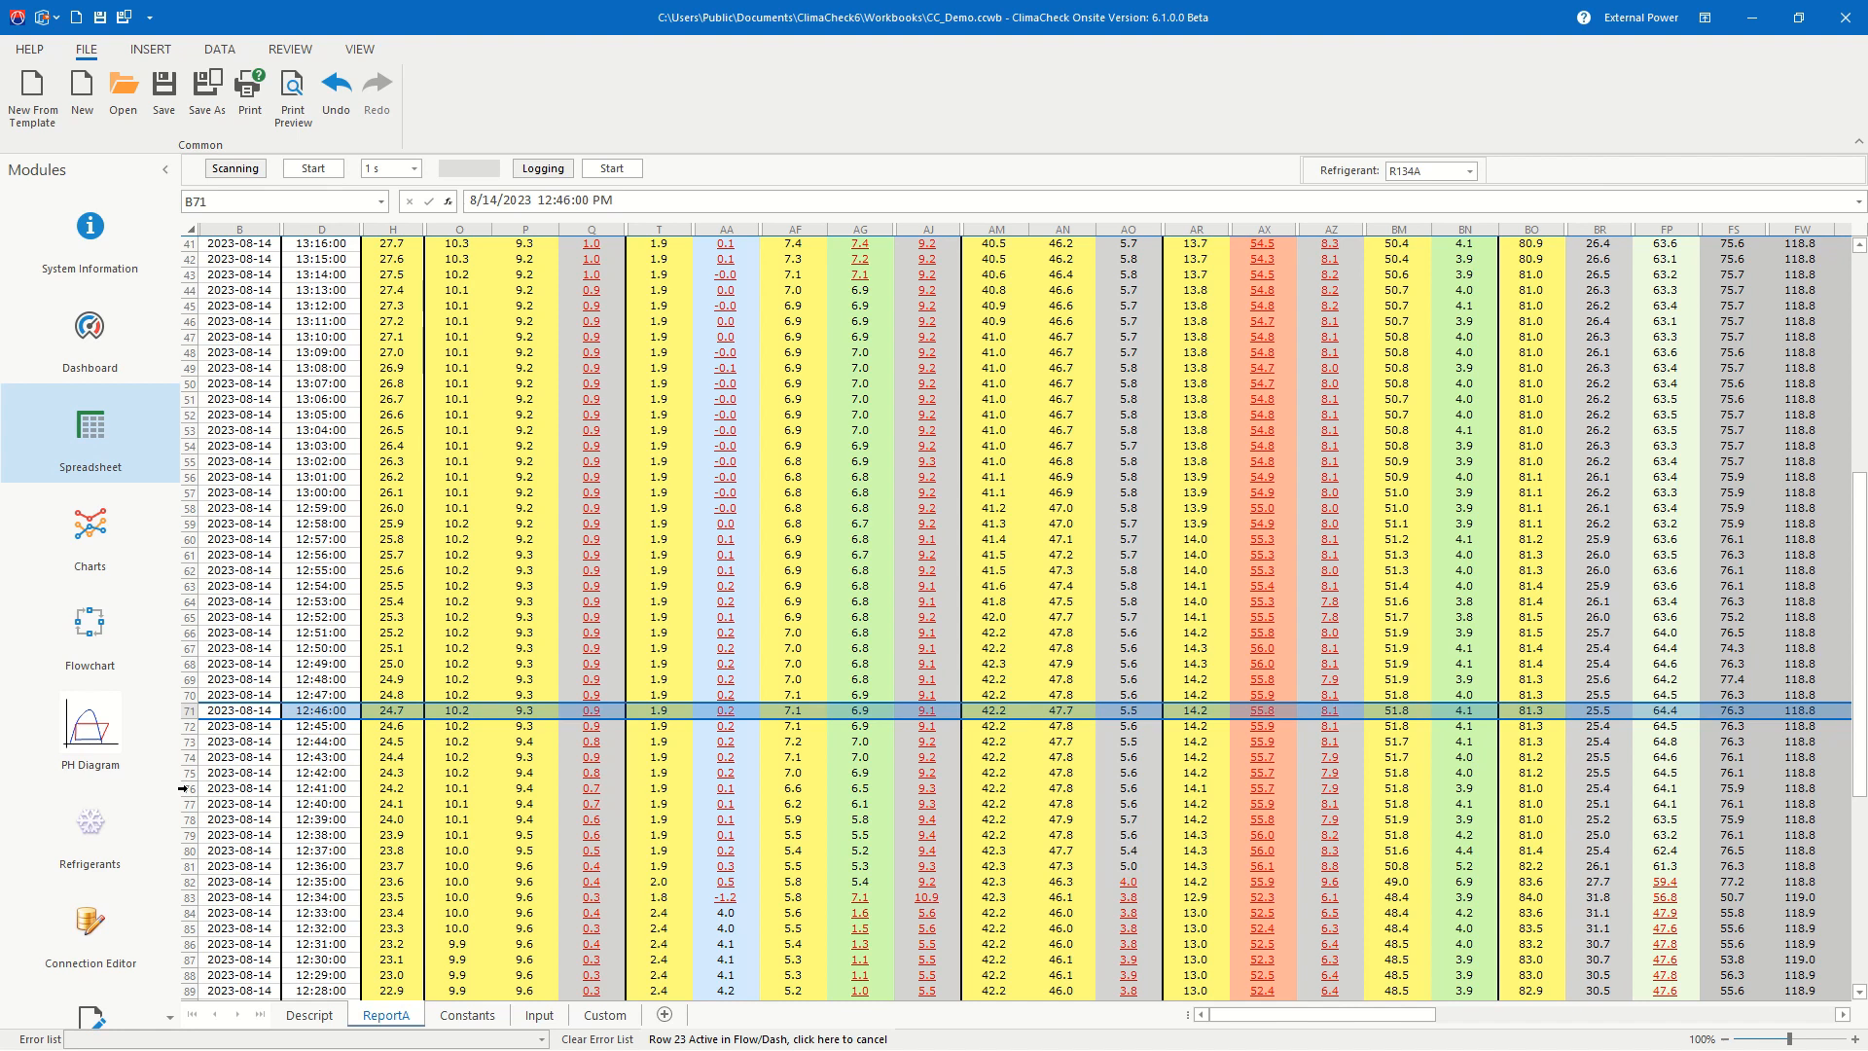
left_click(184, 788)
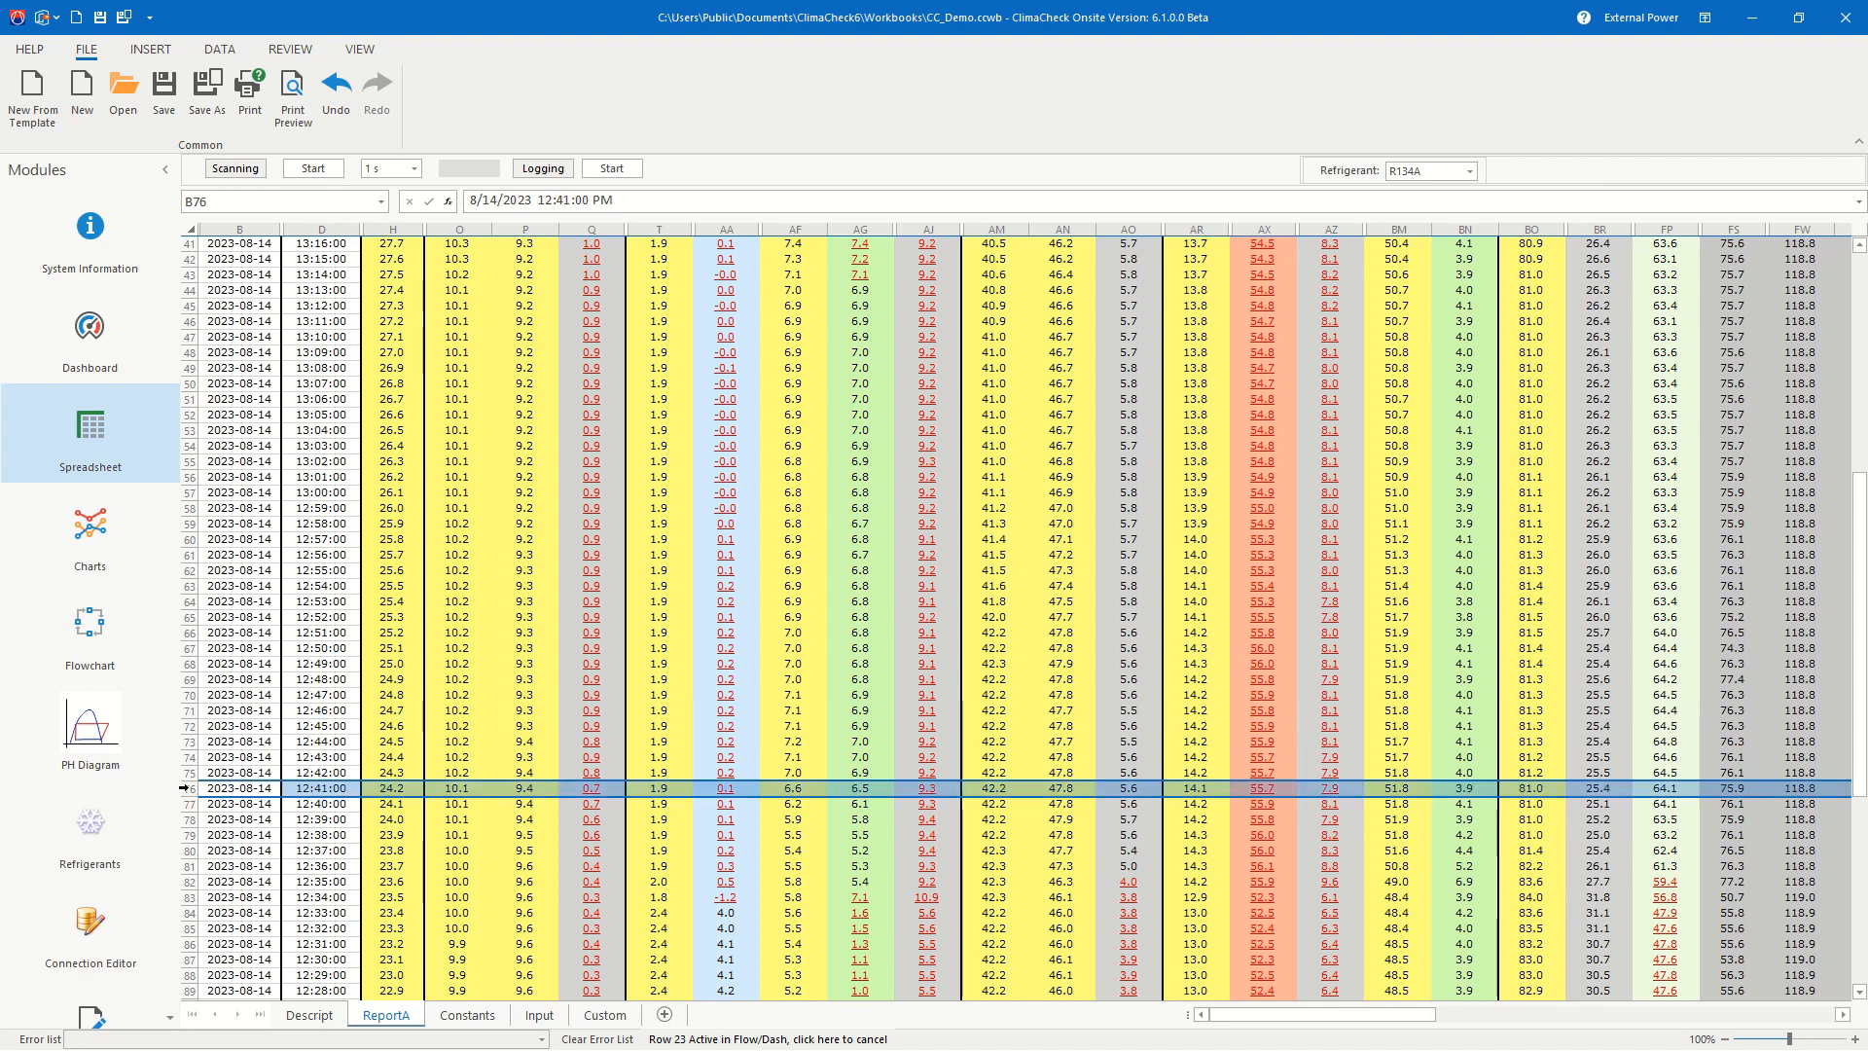
right_click(184, 788)
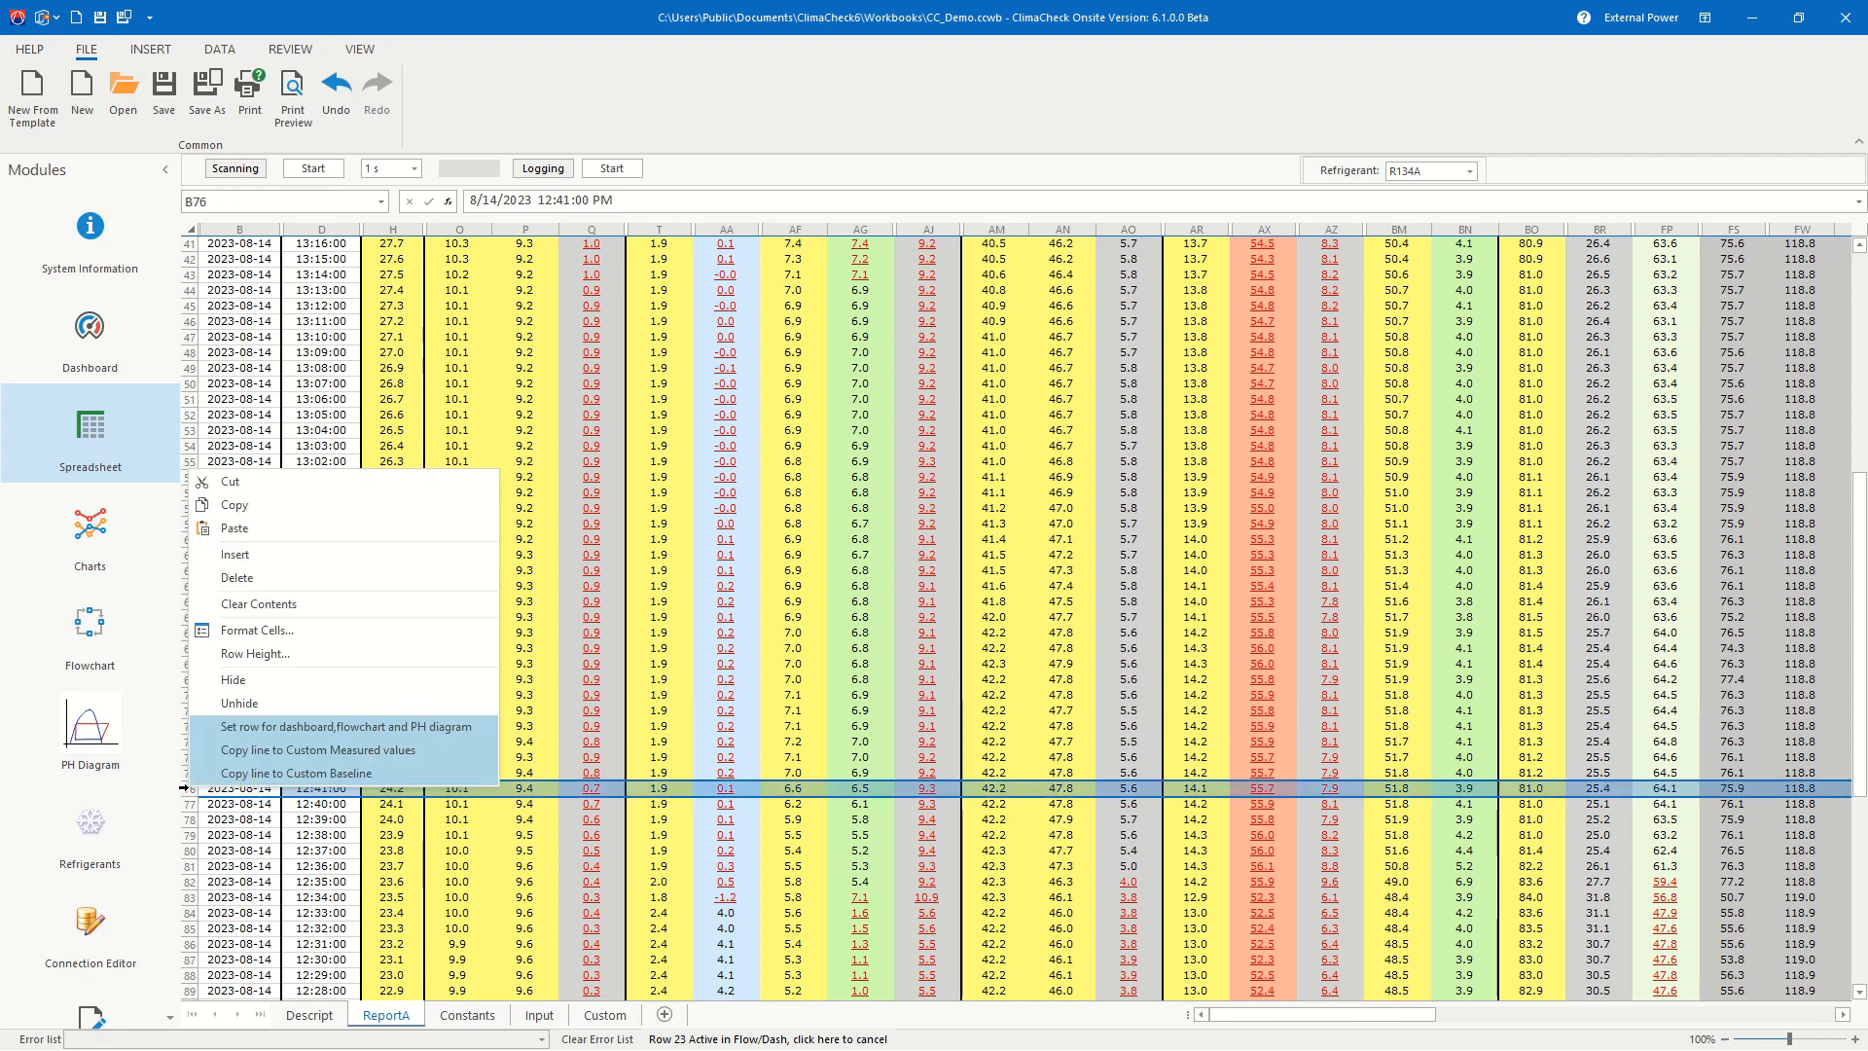
left_click(234, 730)
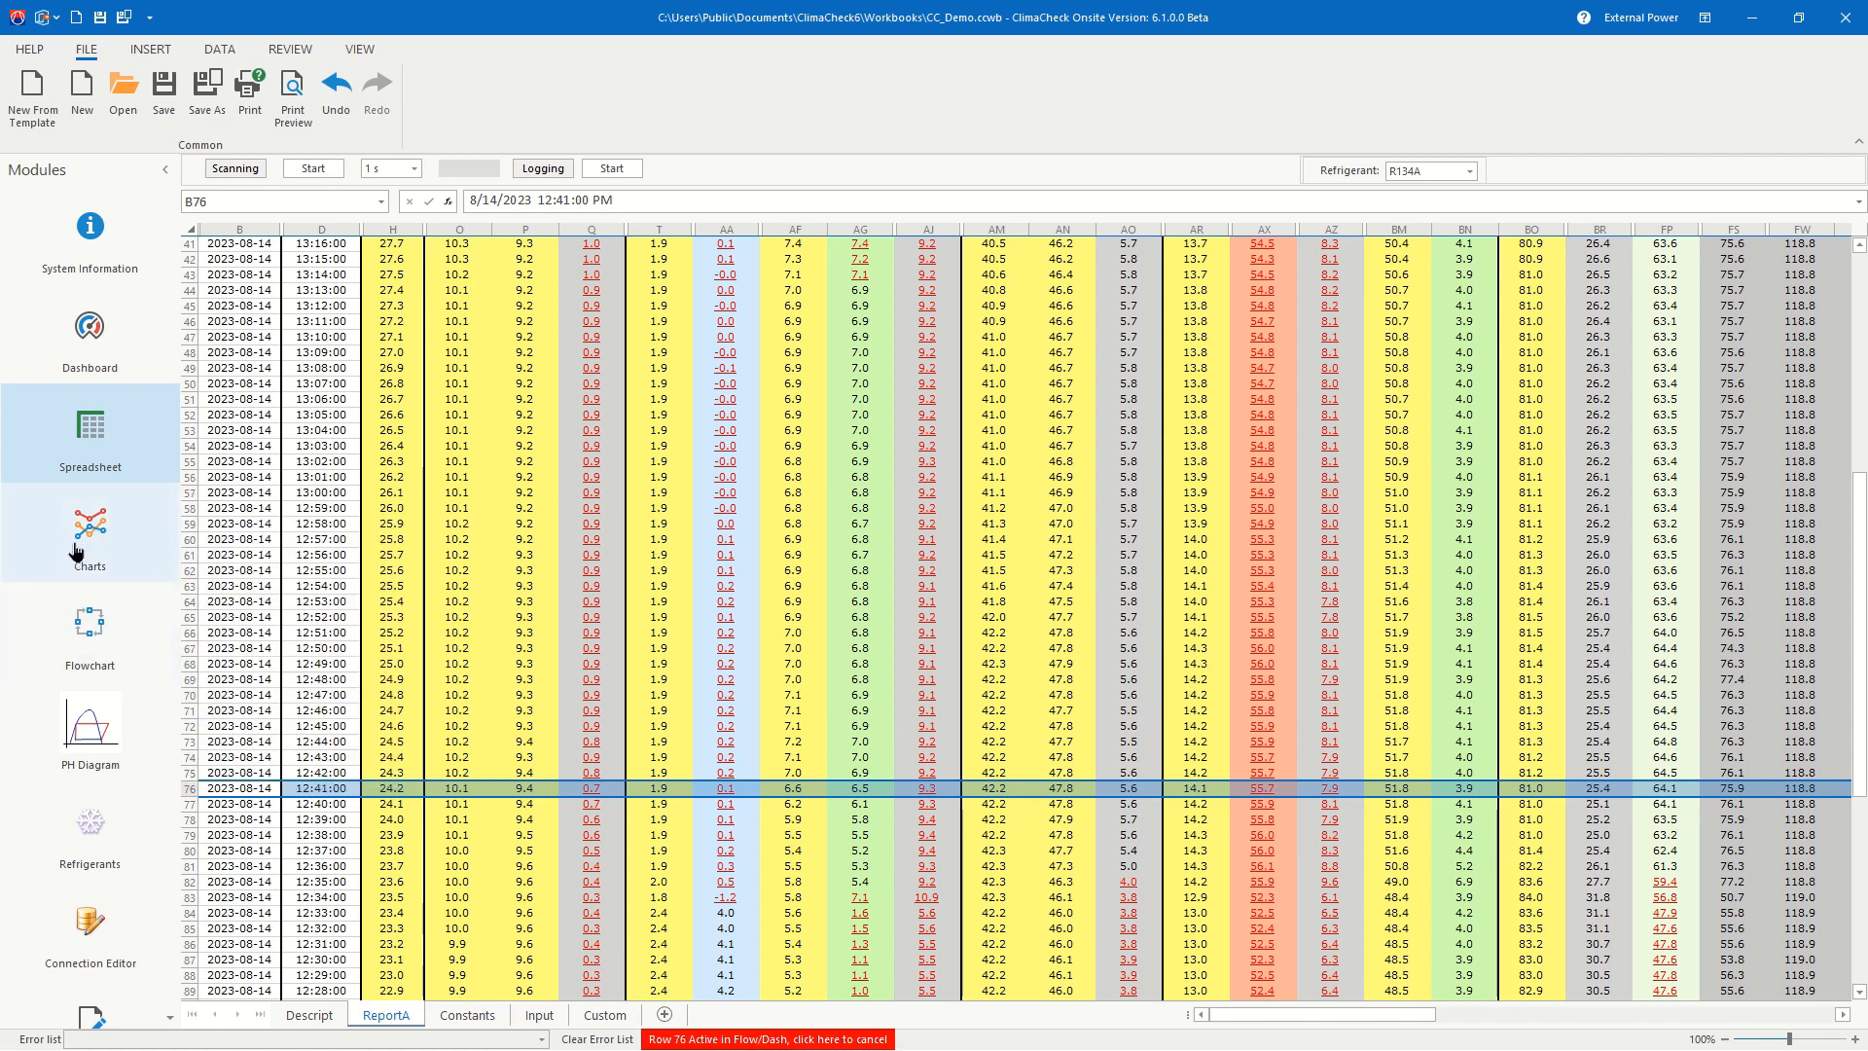
left_click(82, 632)
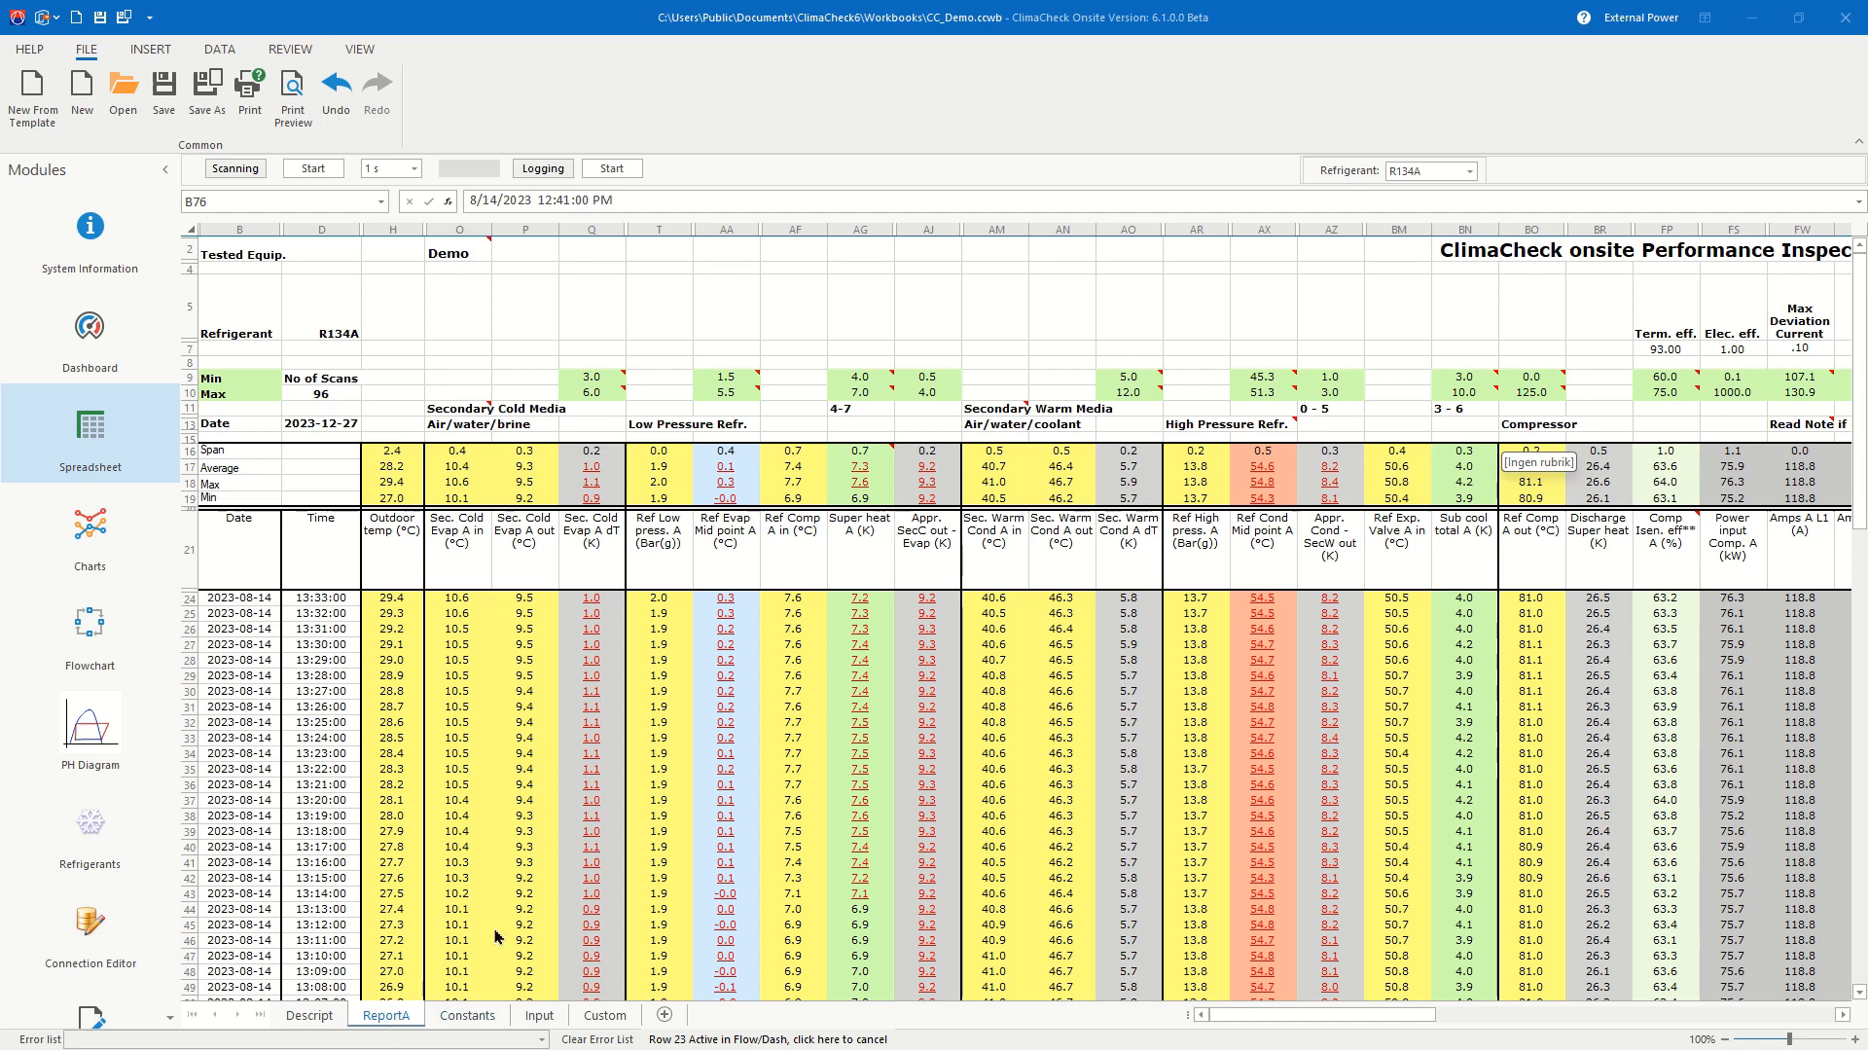
Step: Unhide the ReportA columns between T (Ref Low press.) and AA (Ref Evap Mid point)
scroll(669, 678, "down", 1)
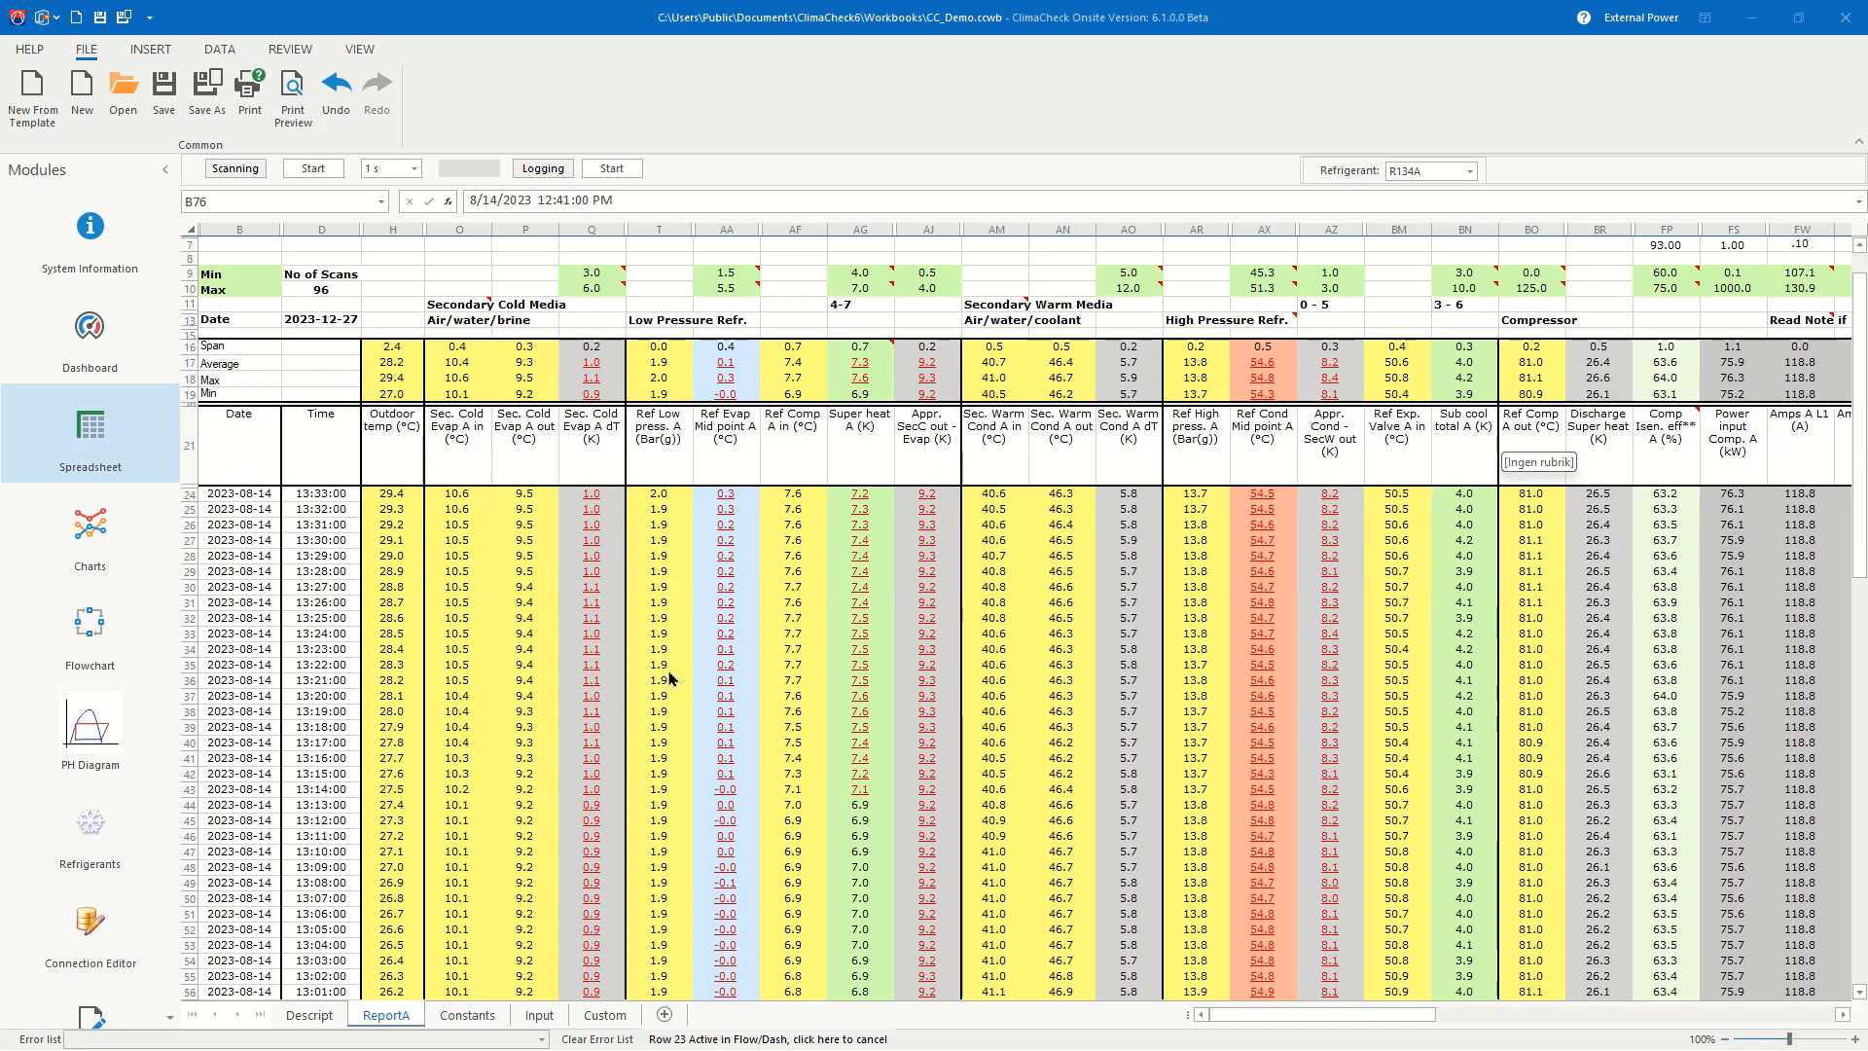
scroll(669, 678, "down", 10)
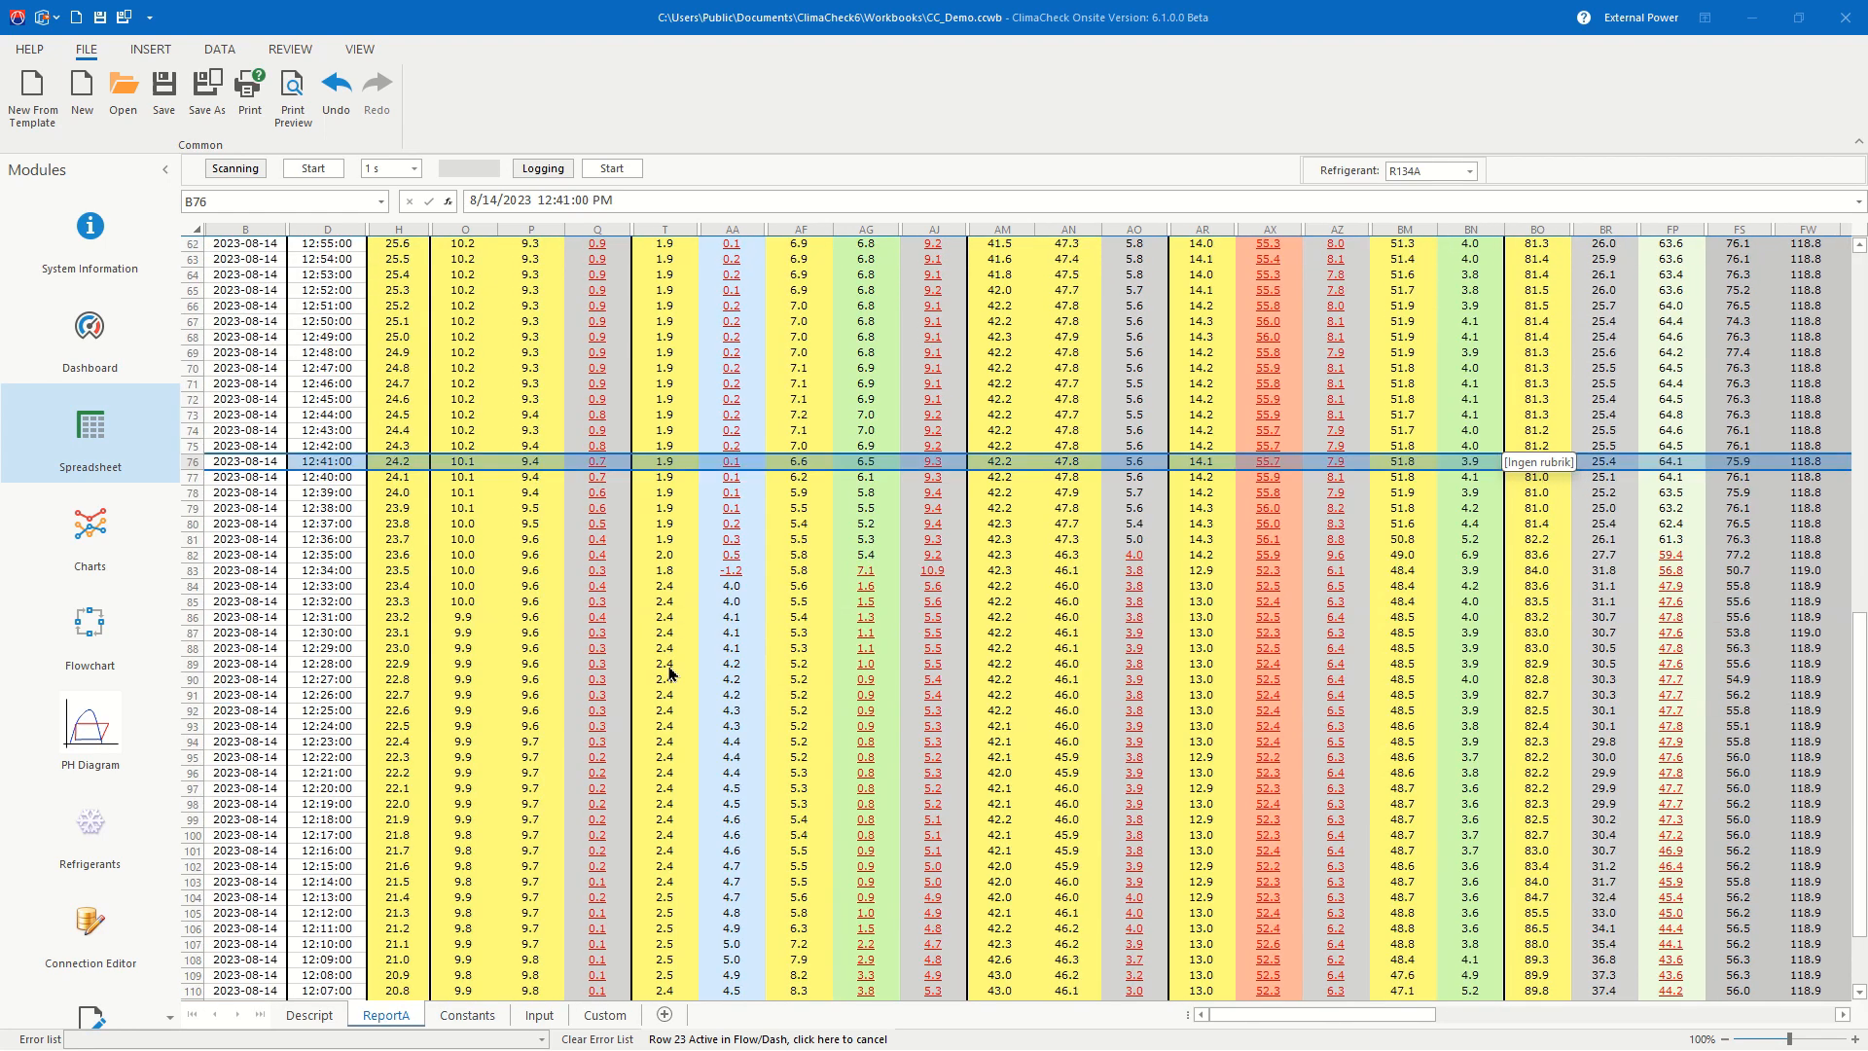
scroll(670, 671, "up", 12)
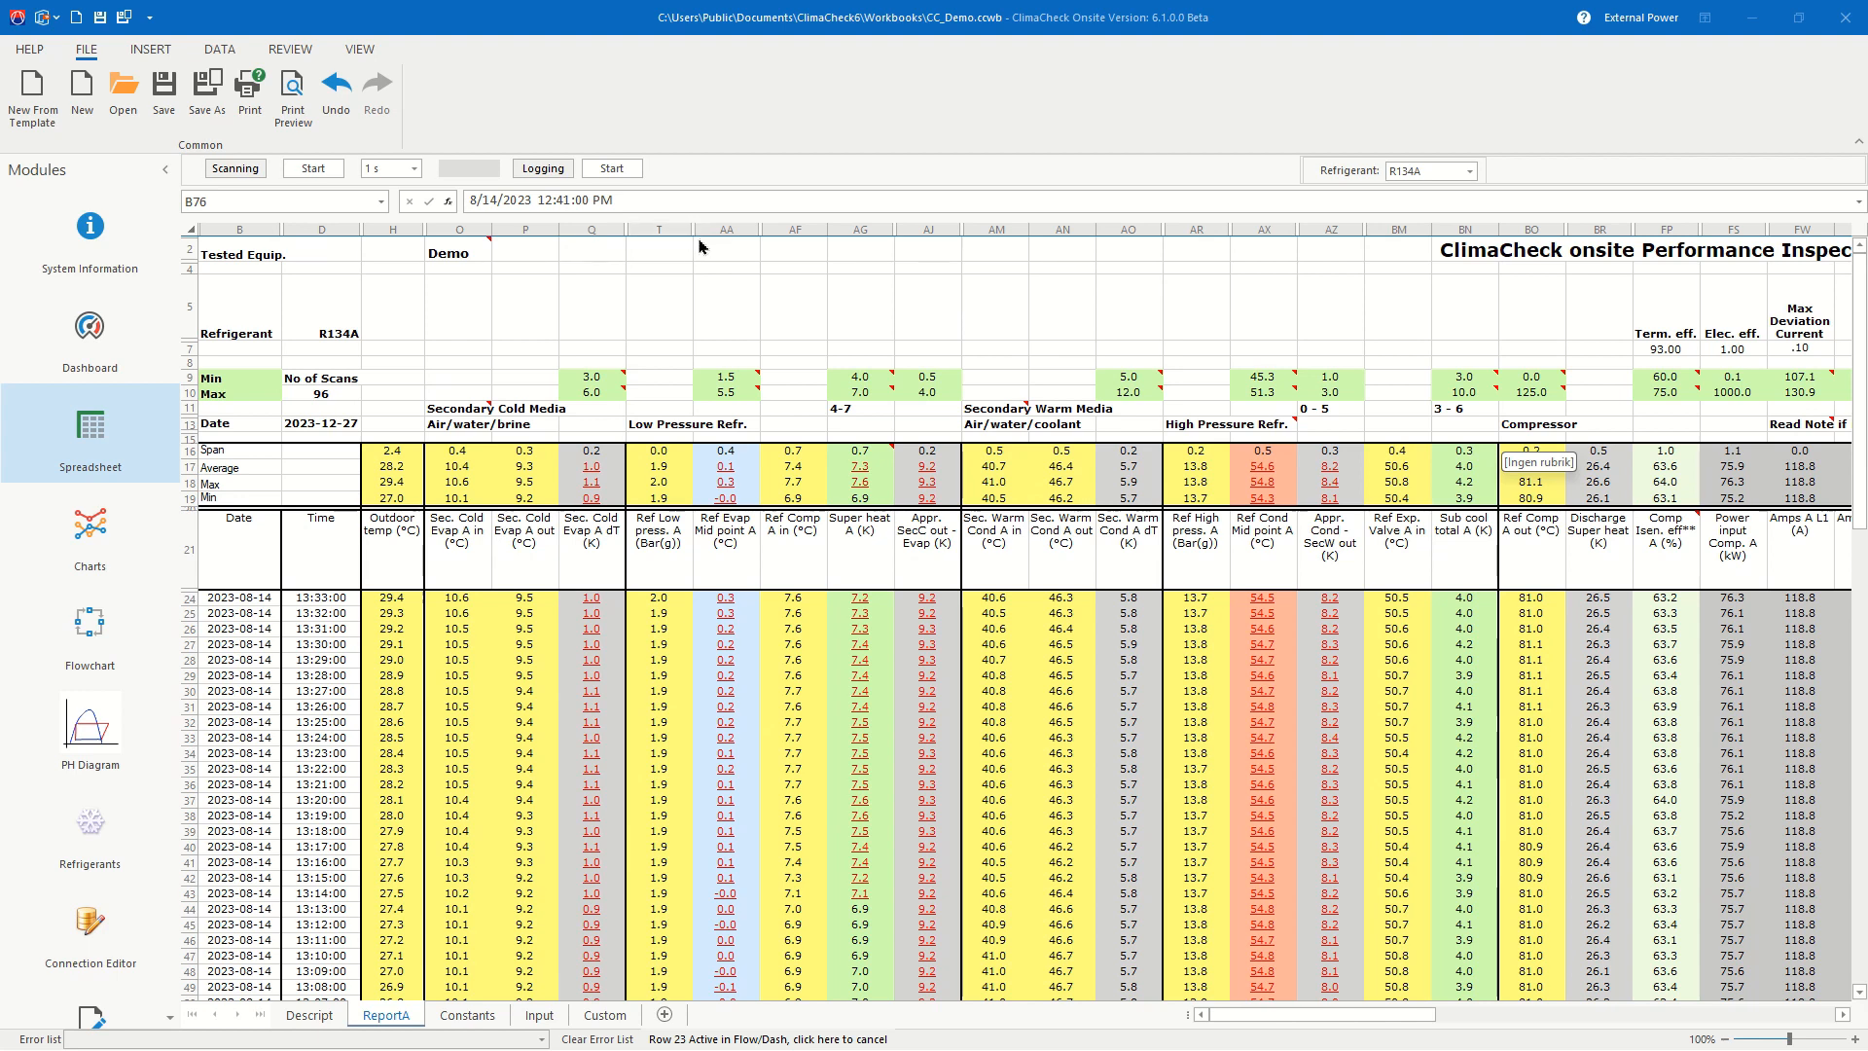
left_click_drag(680, 226, 705, 228)
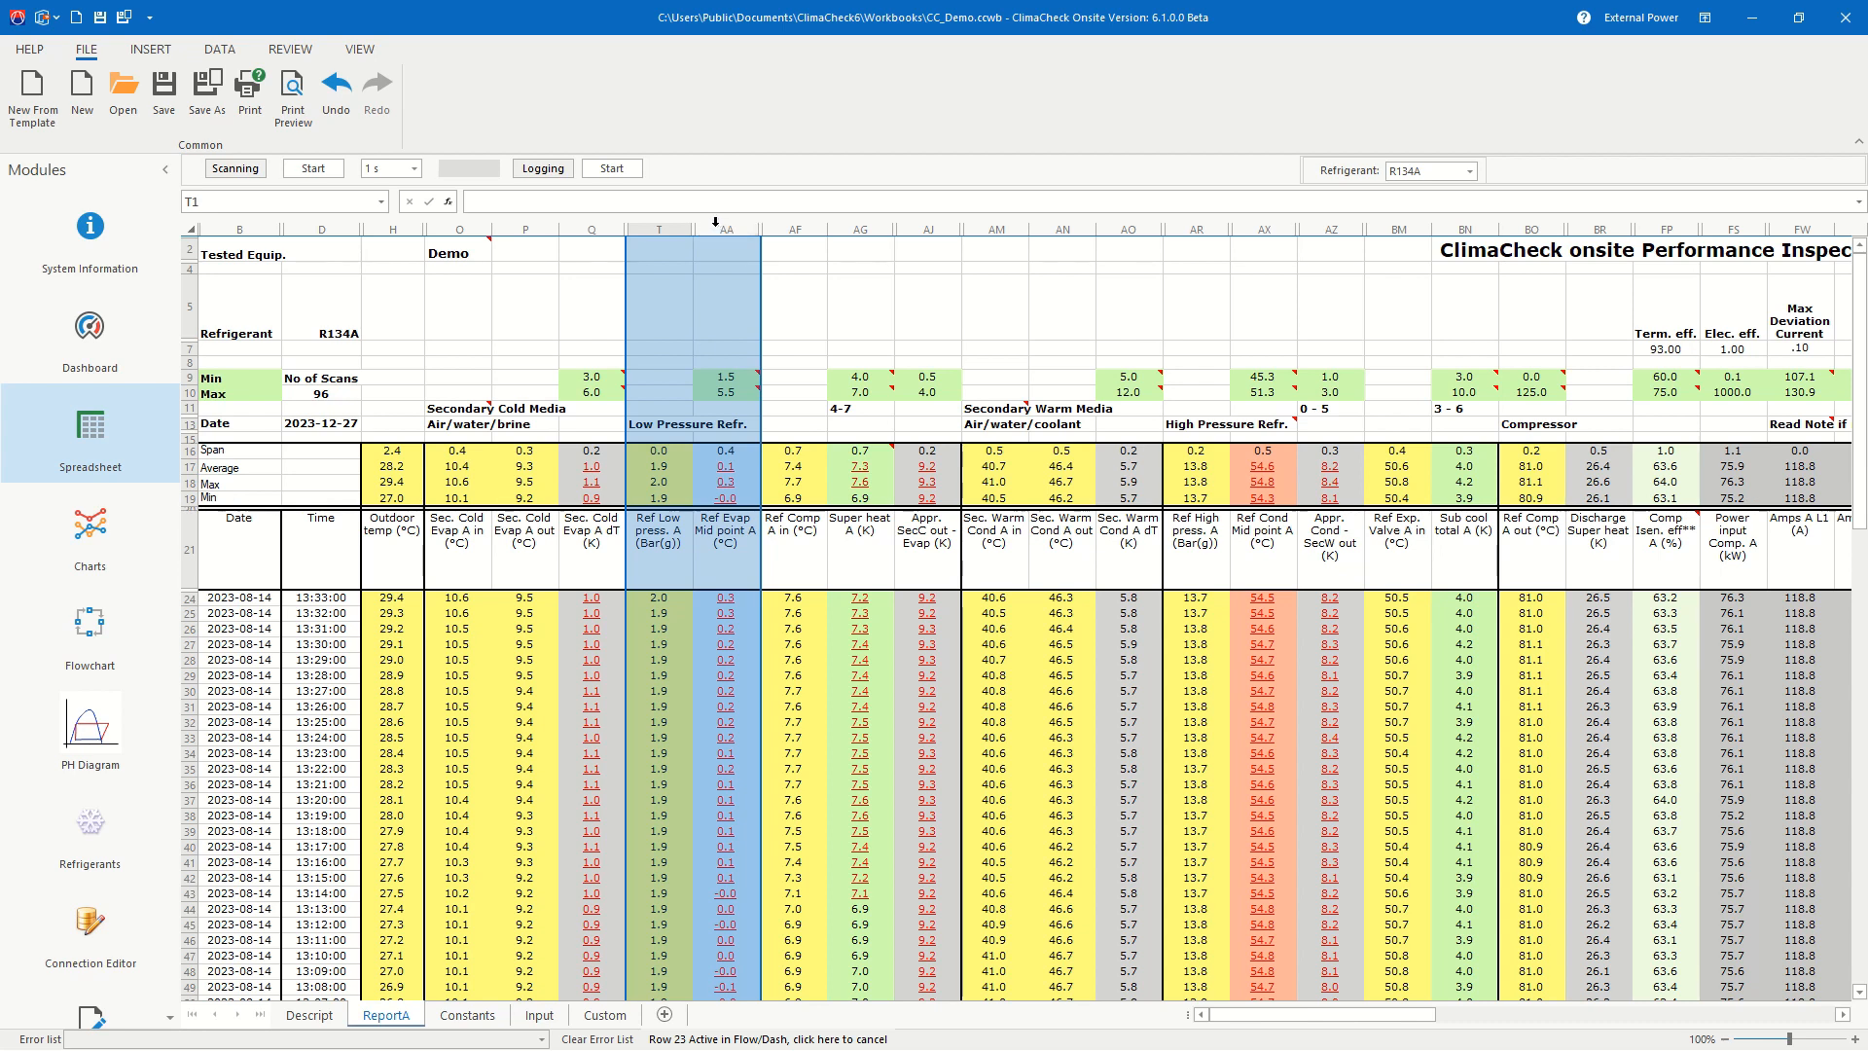
right_click(715, 226)
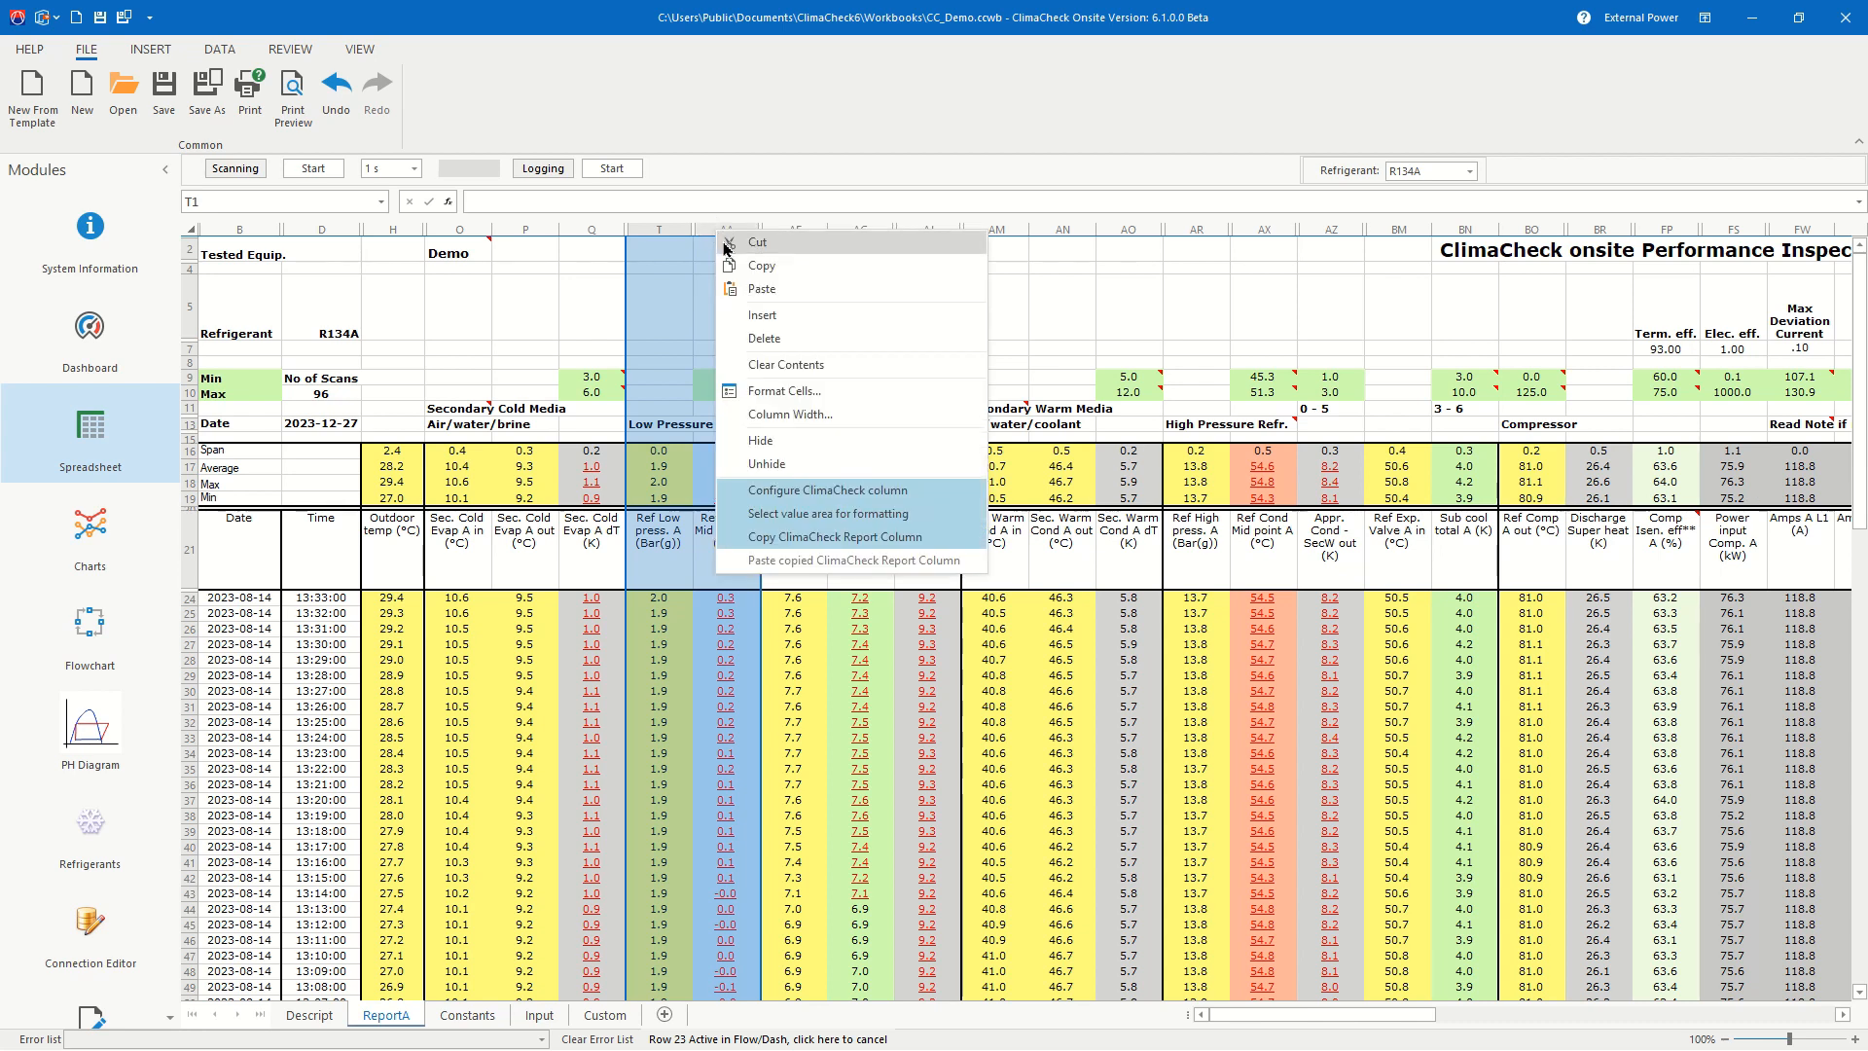
left_click(792, 464)
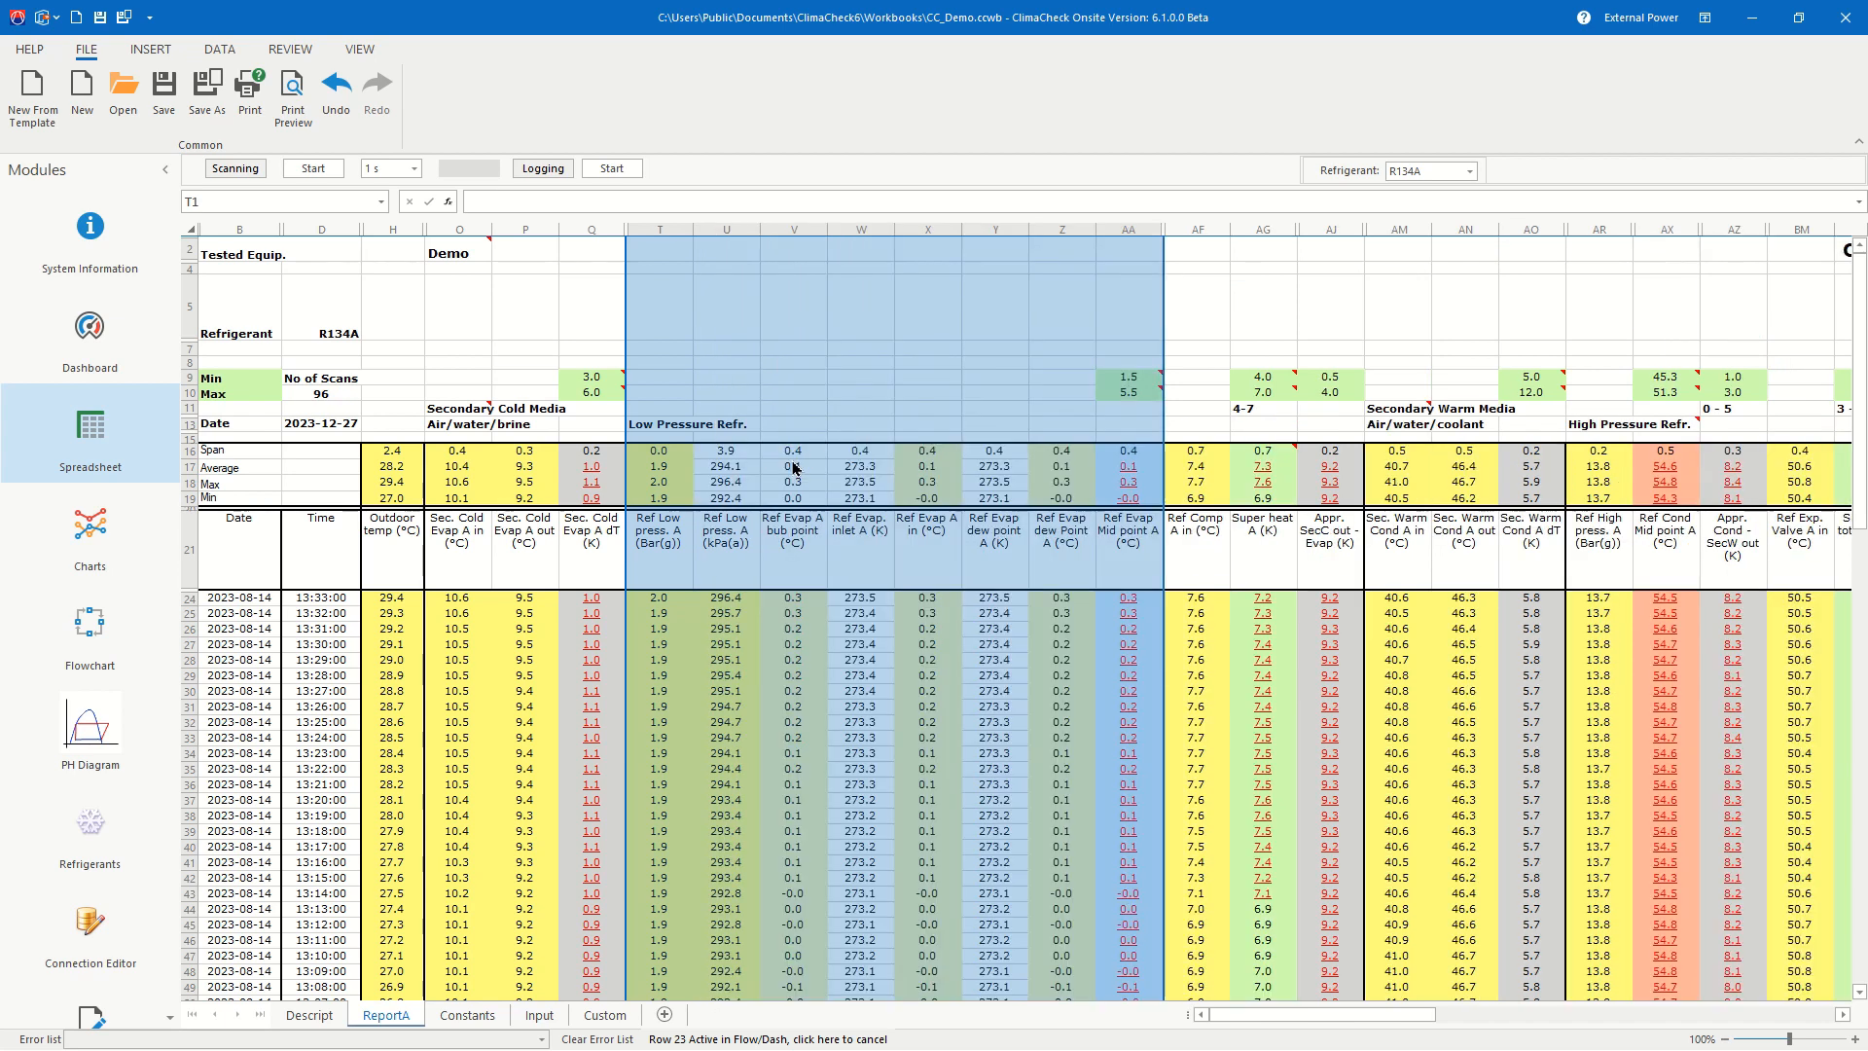
left_click(839, 786)
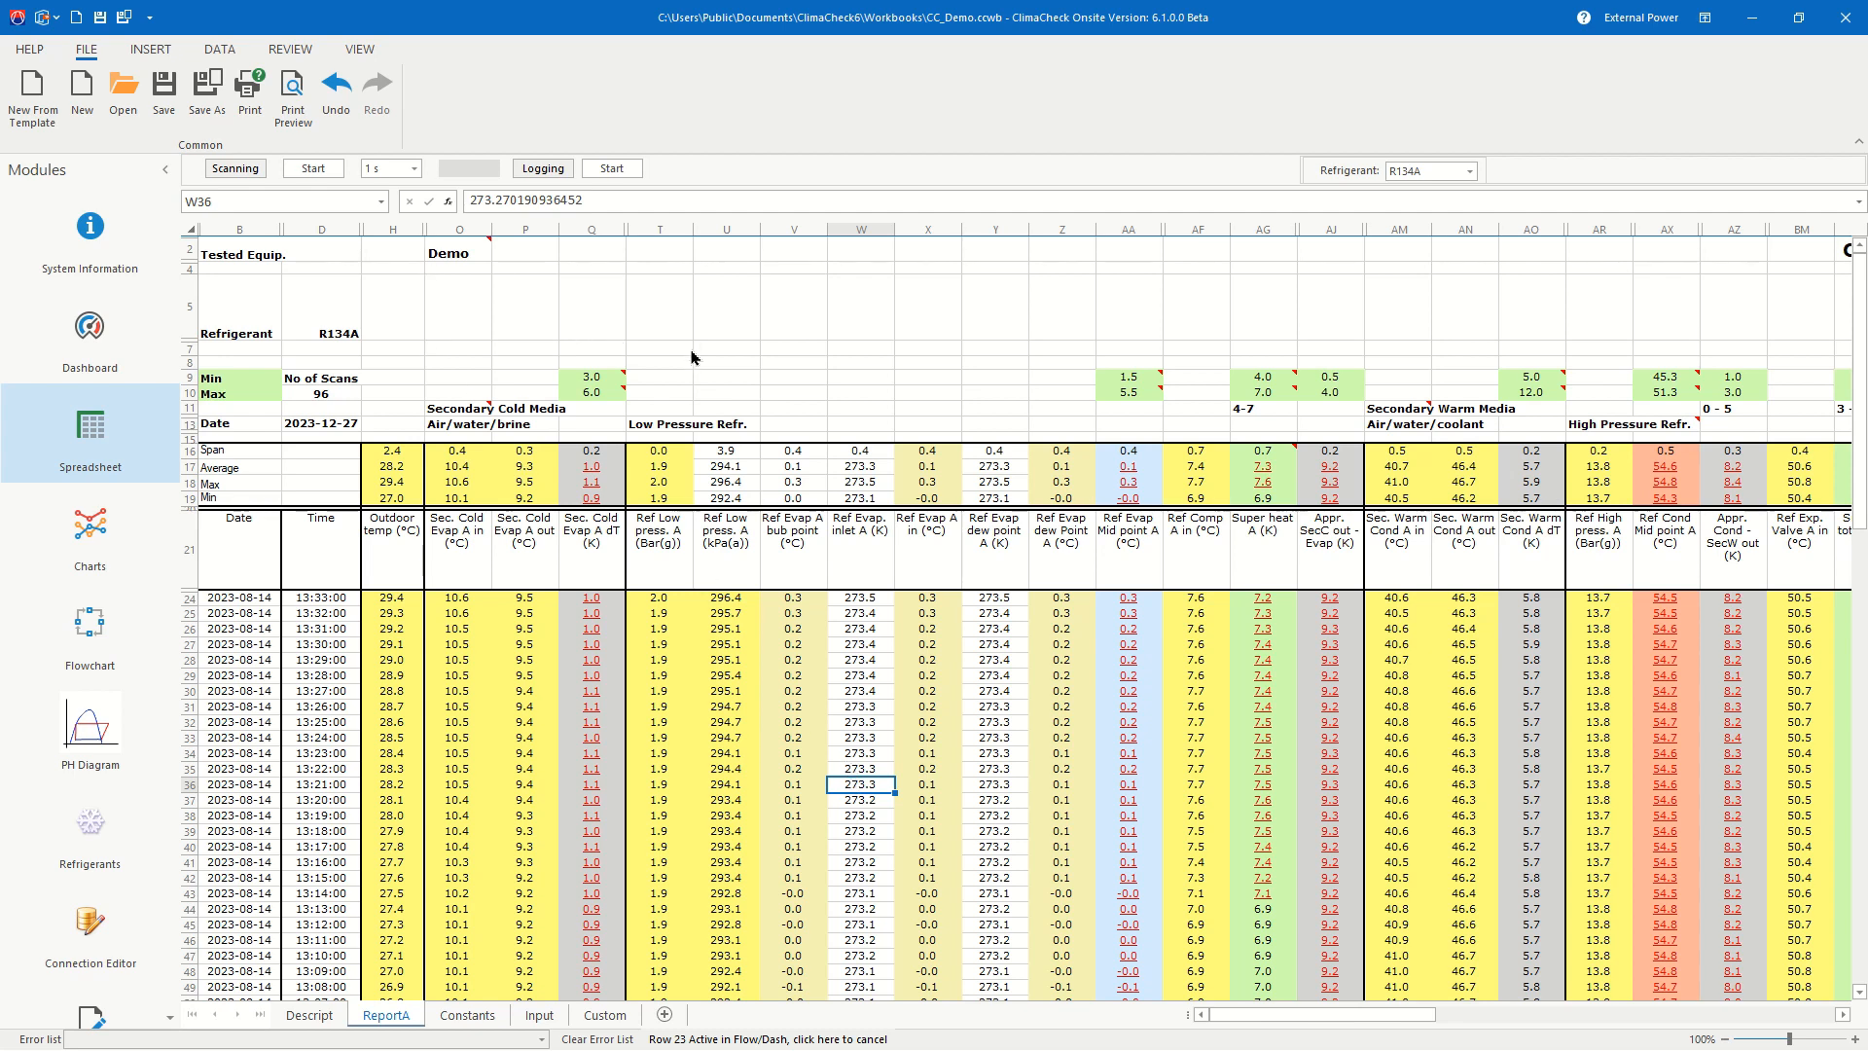
Step: Unhide the ReportA columns between D (Time) and H (Outdoor temp)
left_click_drag(438, 228, 355, 227)
left_click(393, 229)
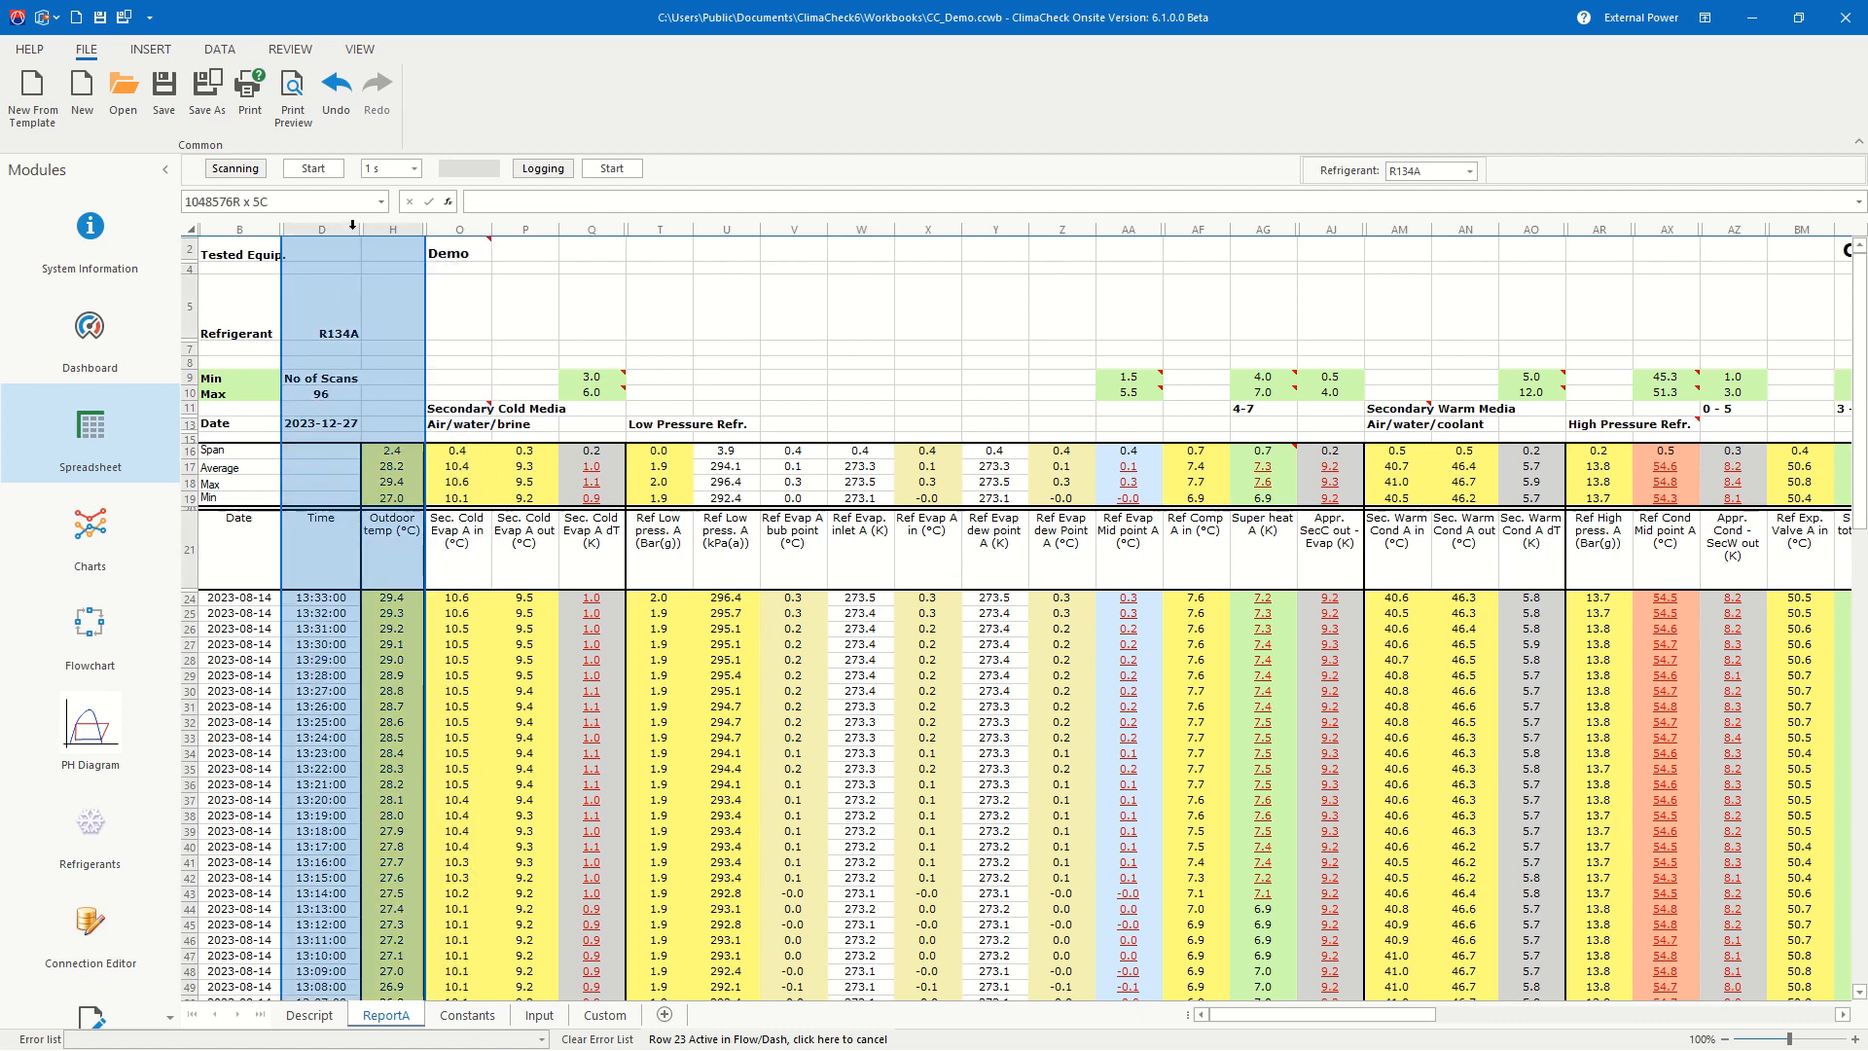
right_click(379, 229)
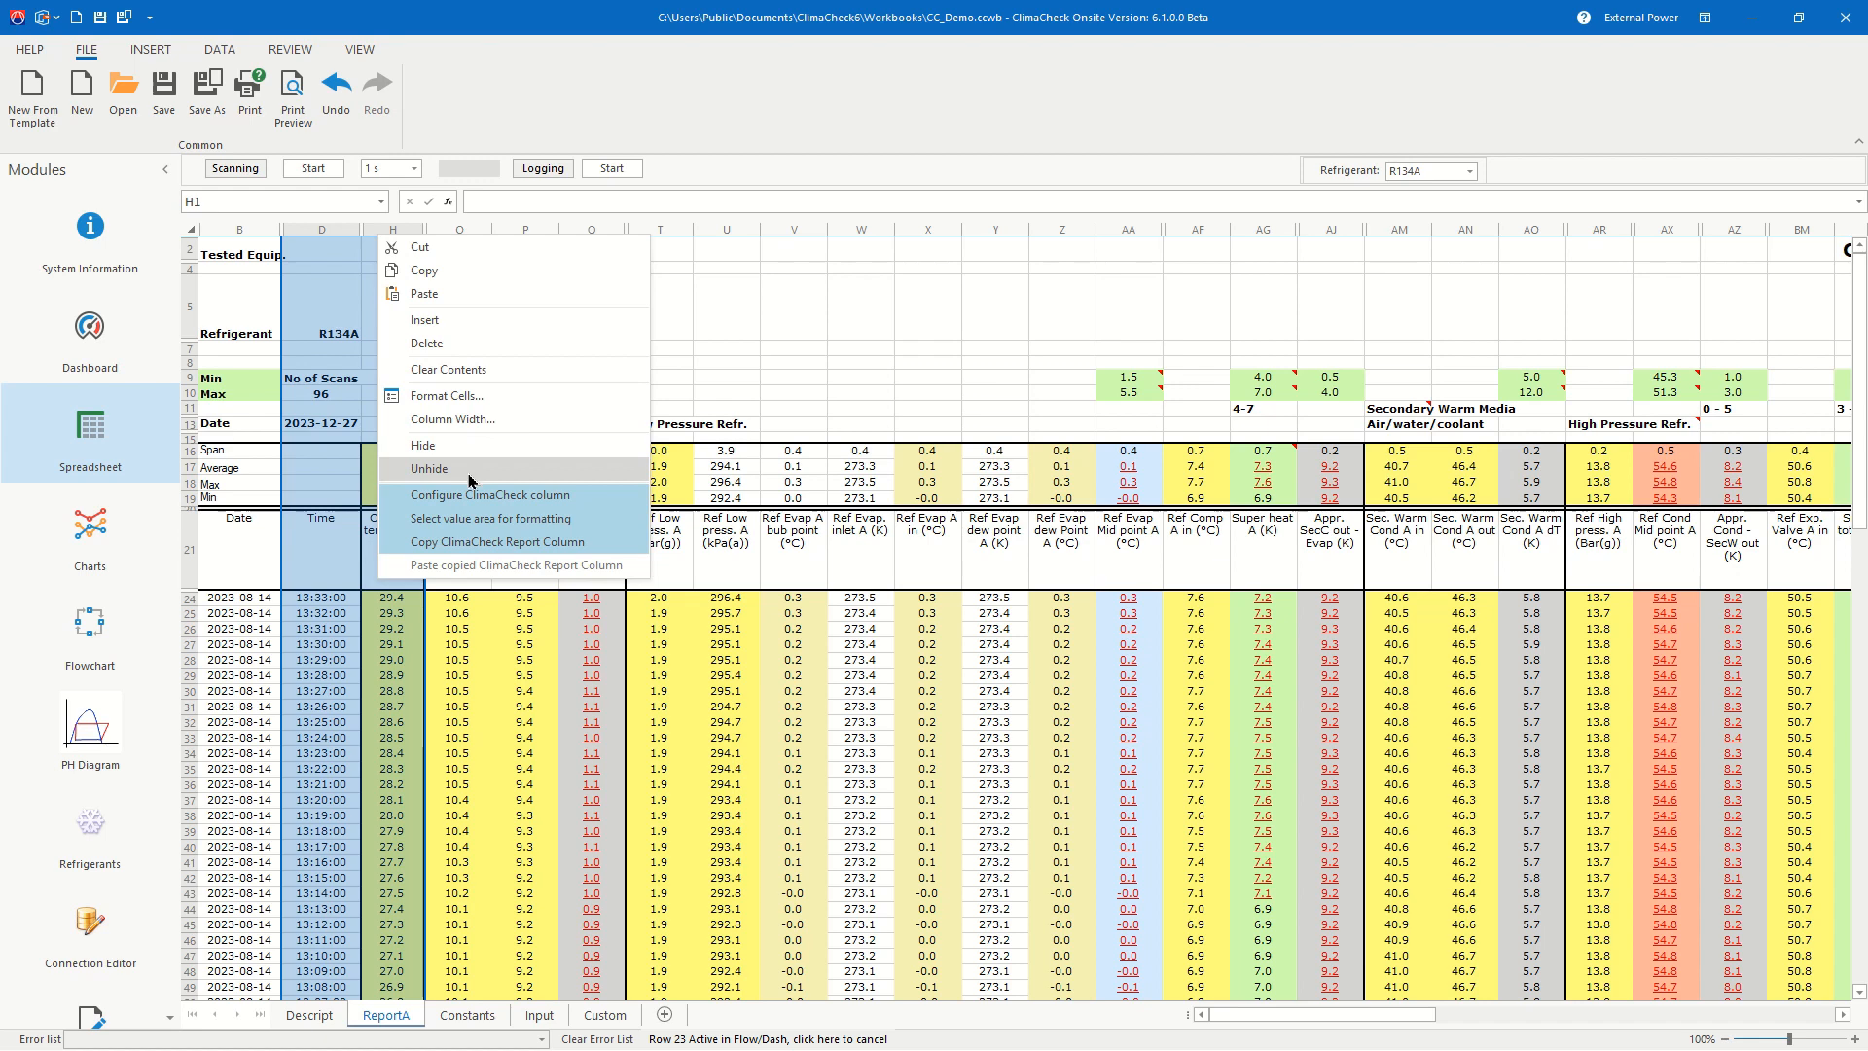
left_click(469, 477)
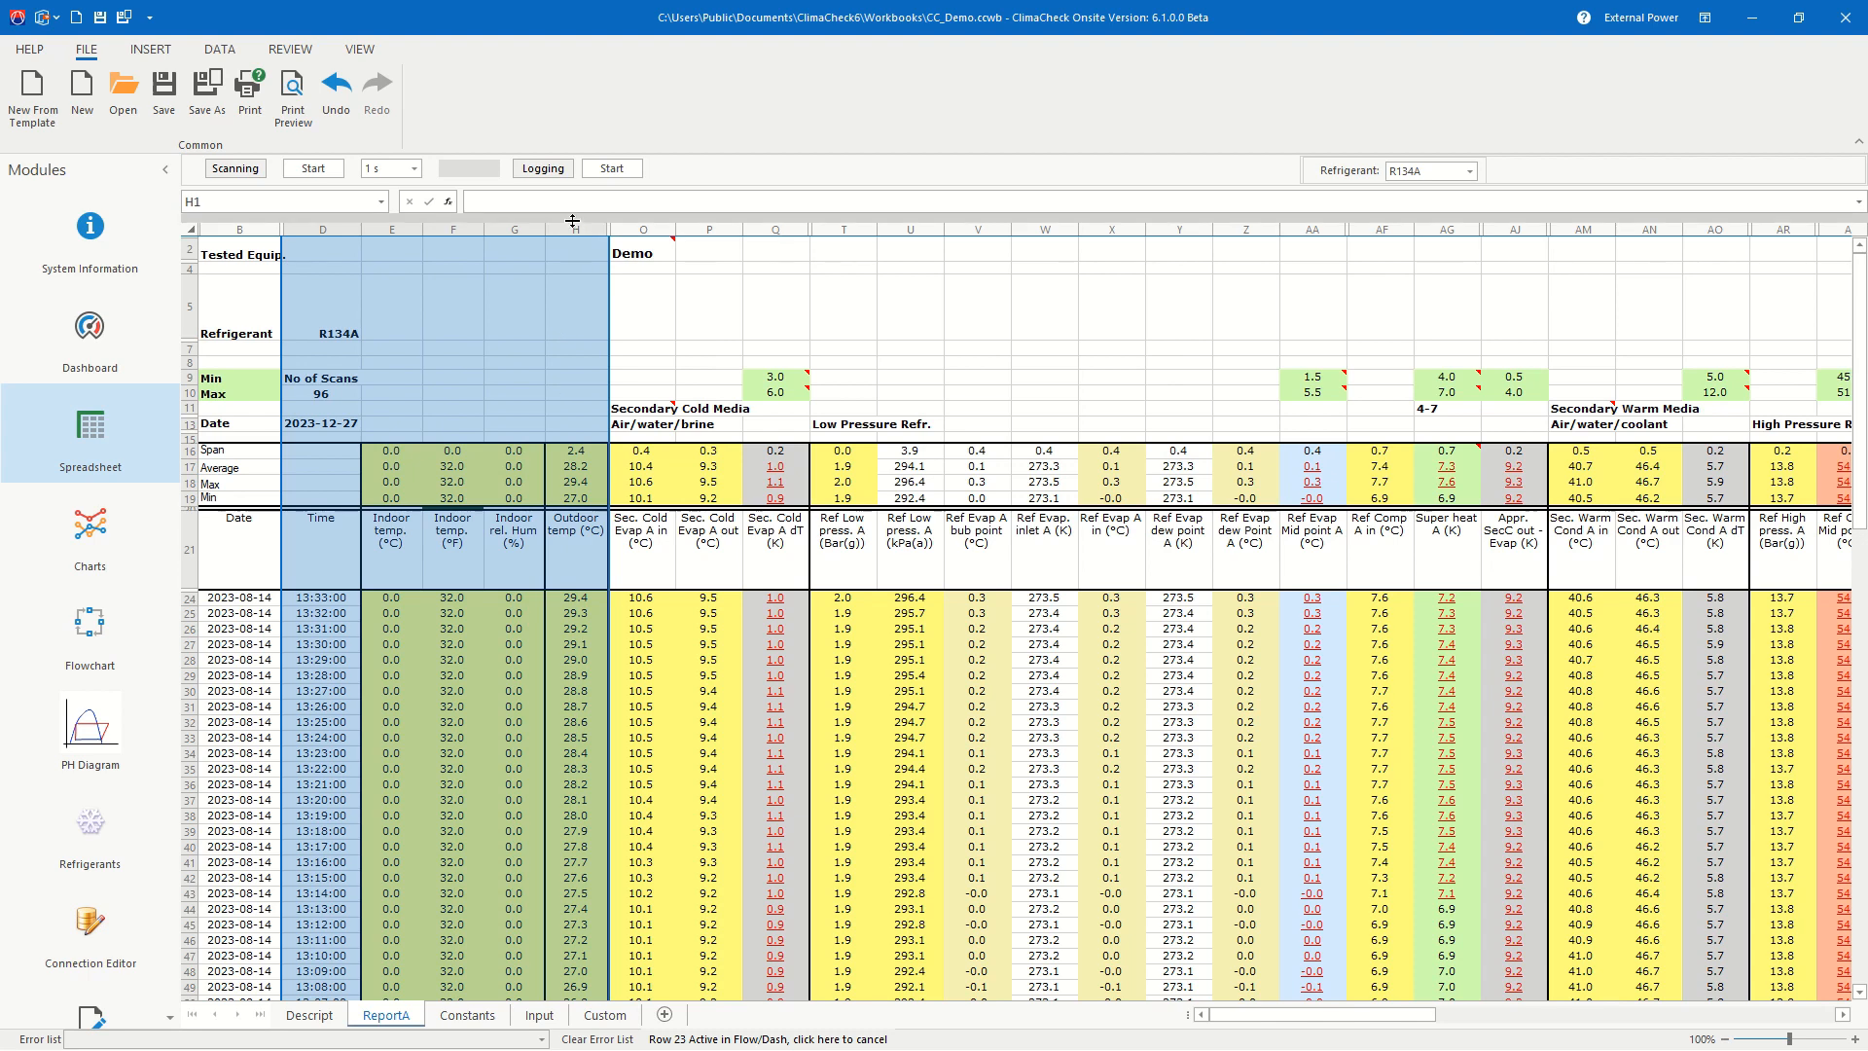
Step: Unhide the ReportA columns between H (Outdoor temp °C) and O (Sec. Cold Evap A in)
left_click_drag(576, 230, 637, 229)
right_click(640, 235)
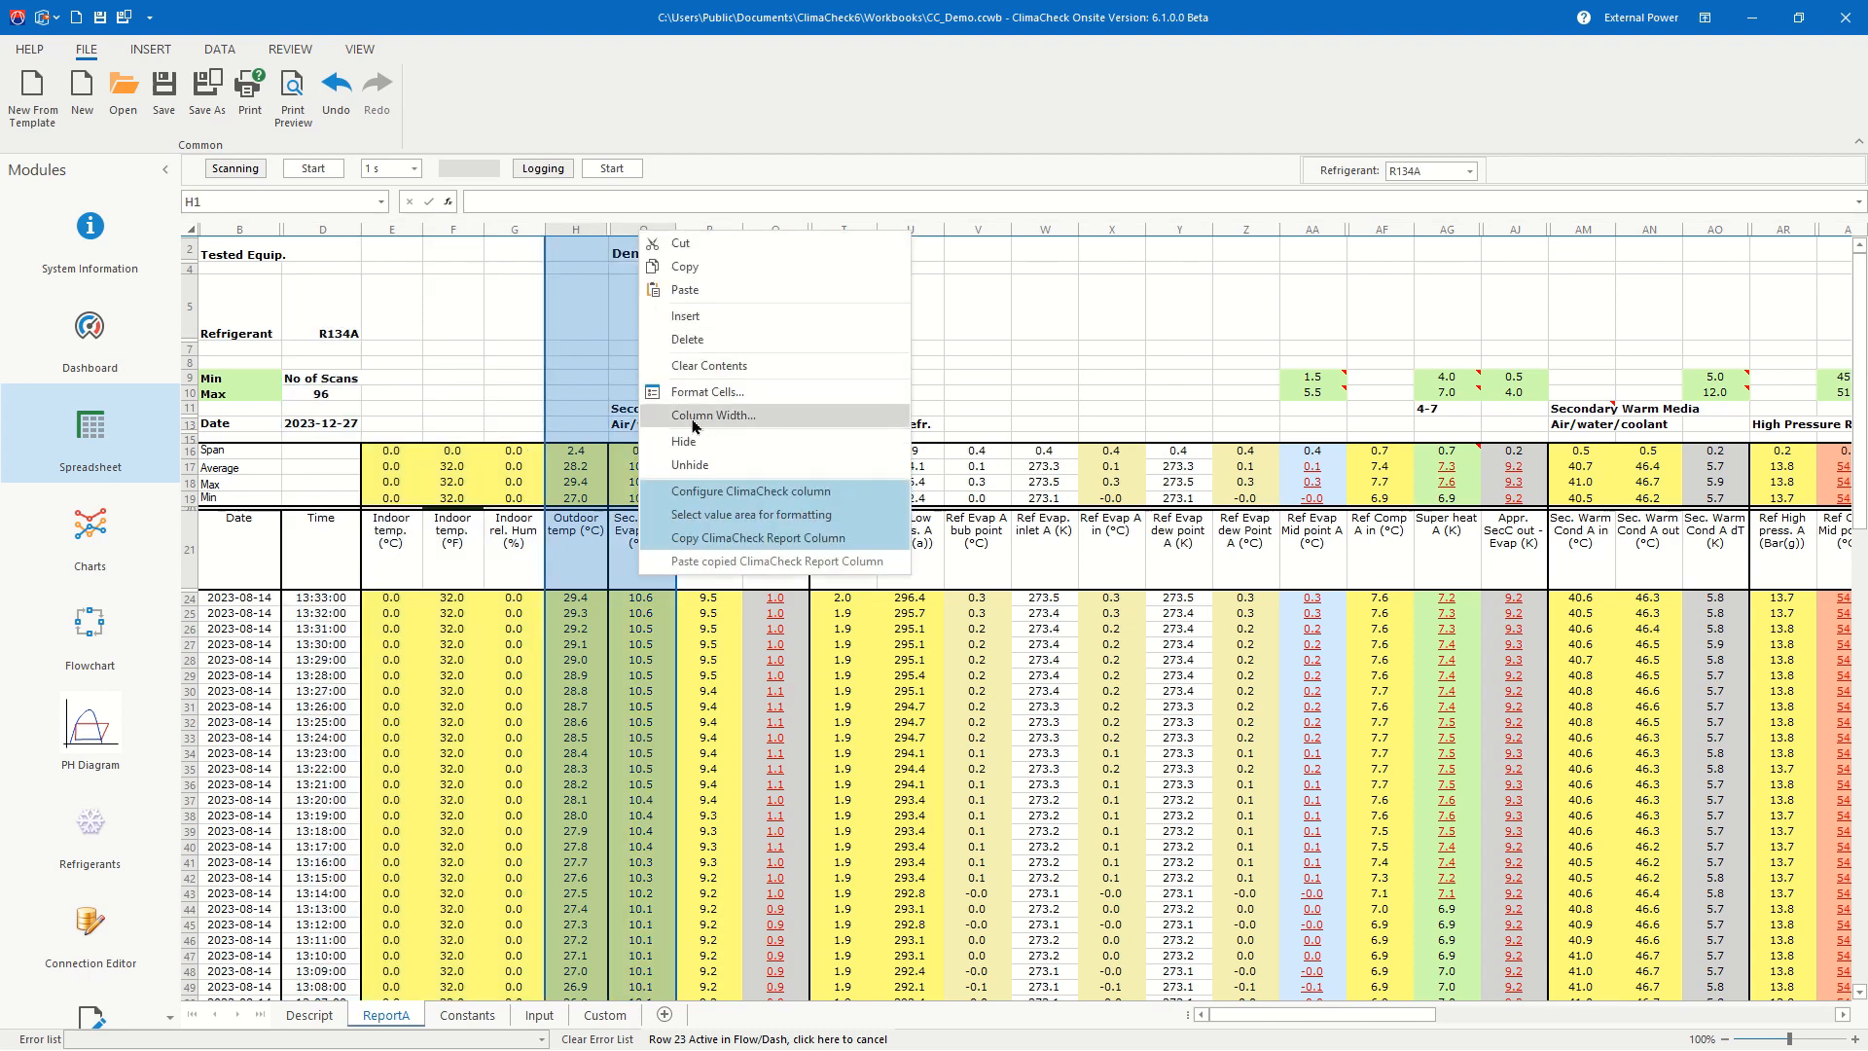
left_click(700, 466)
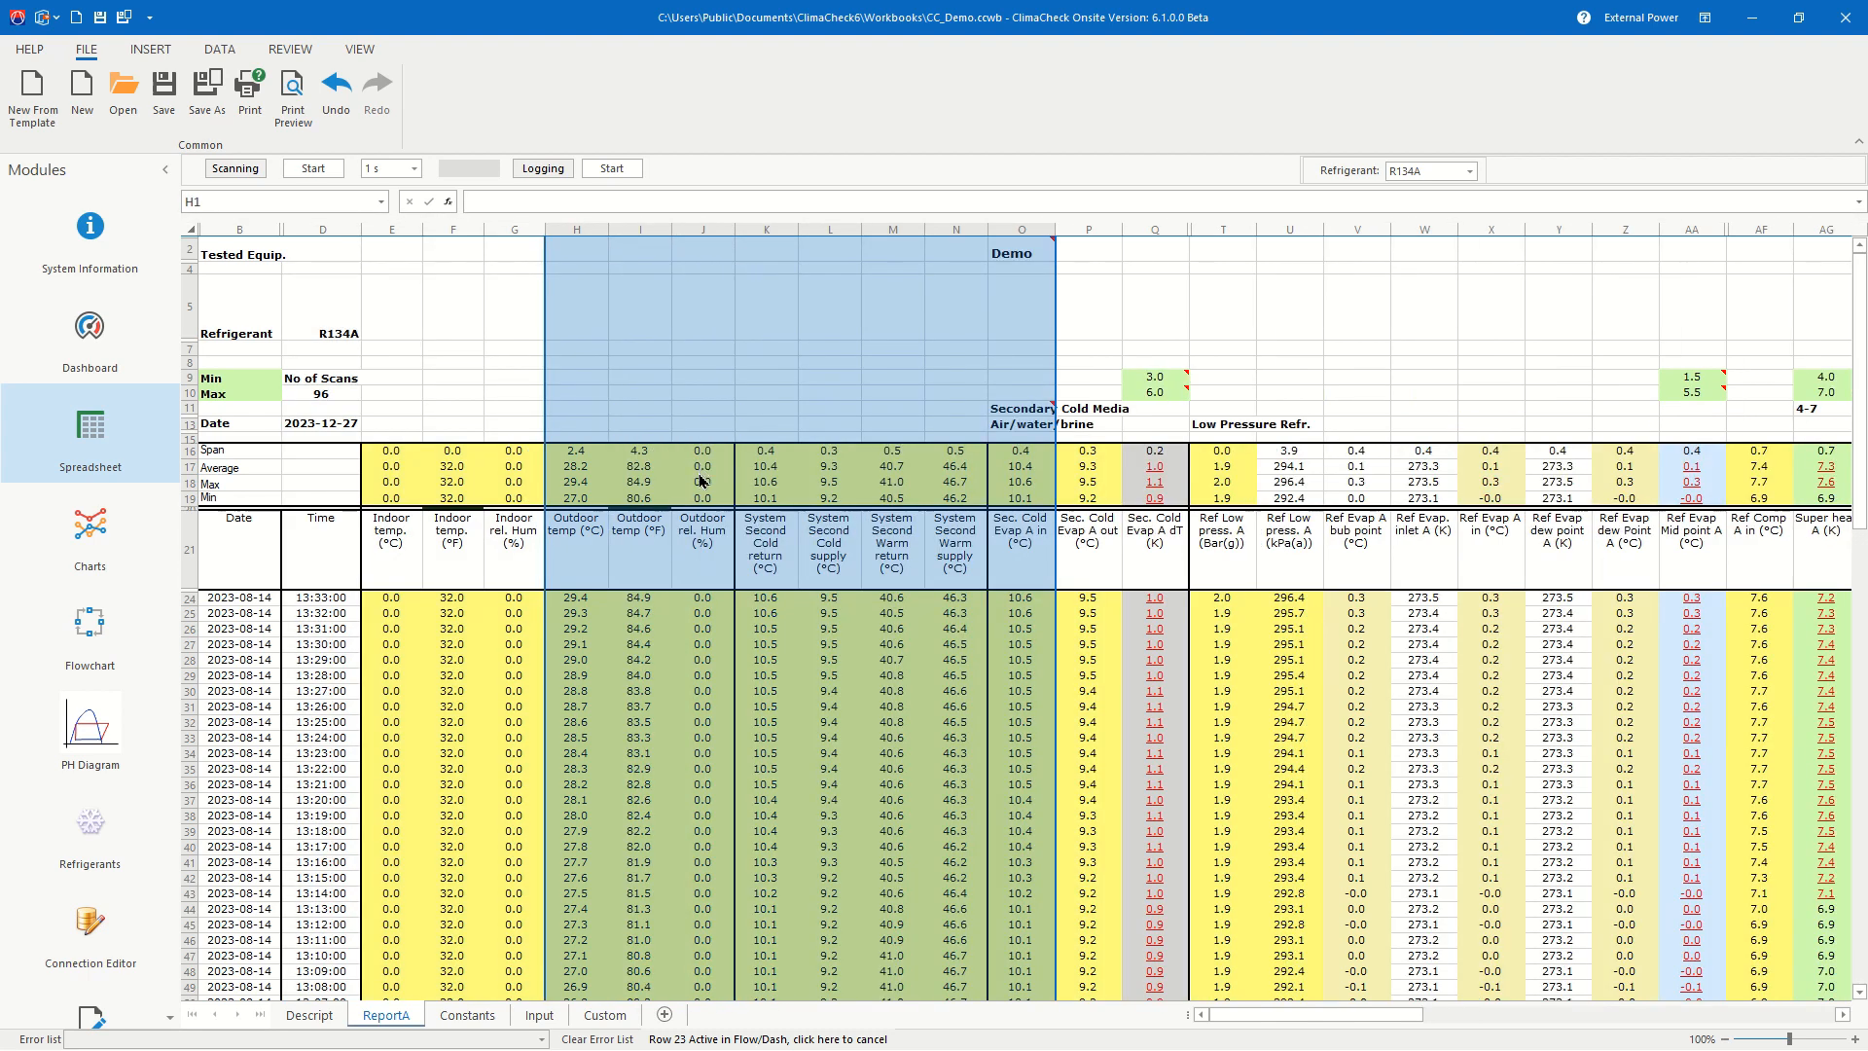
left_click(642, 615)
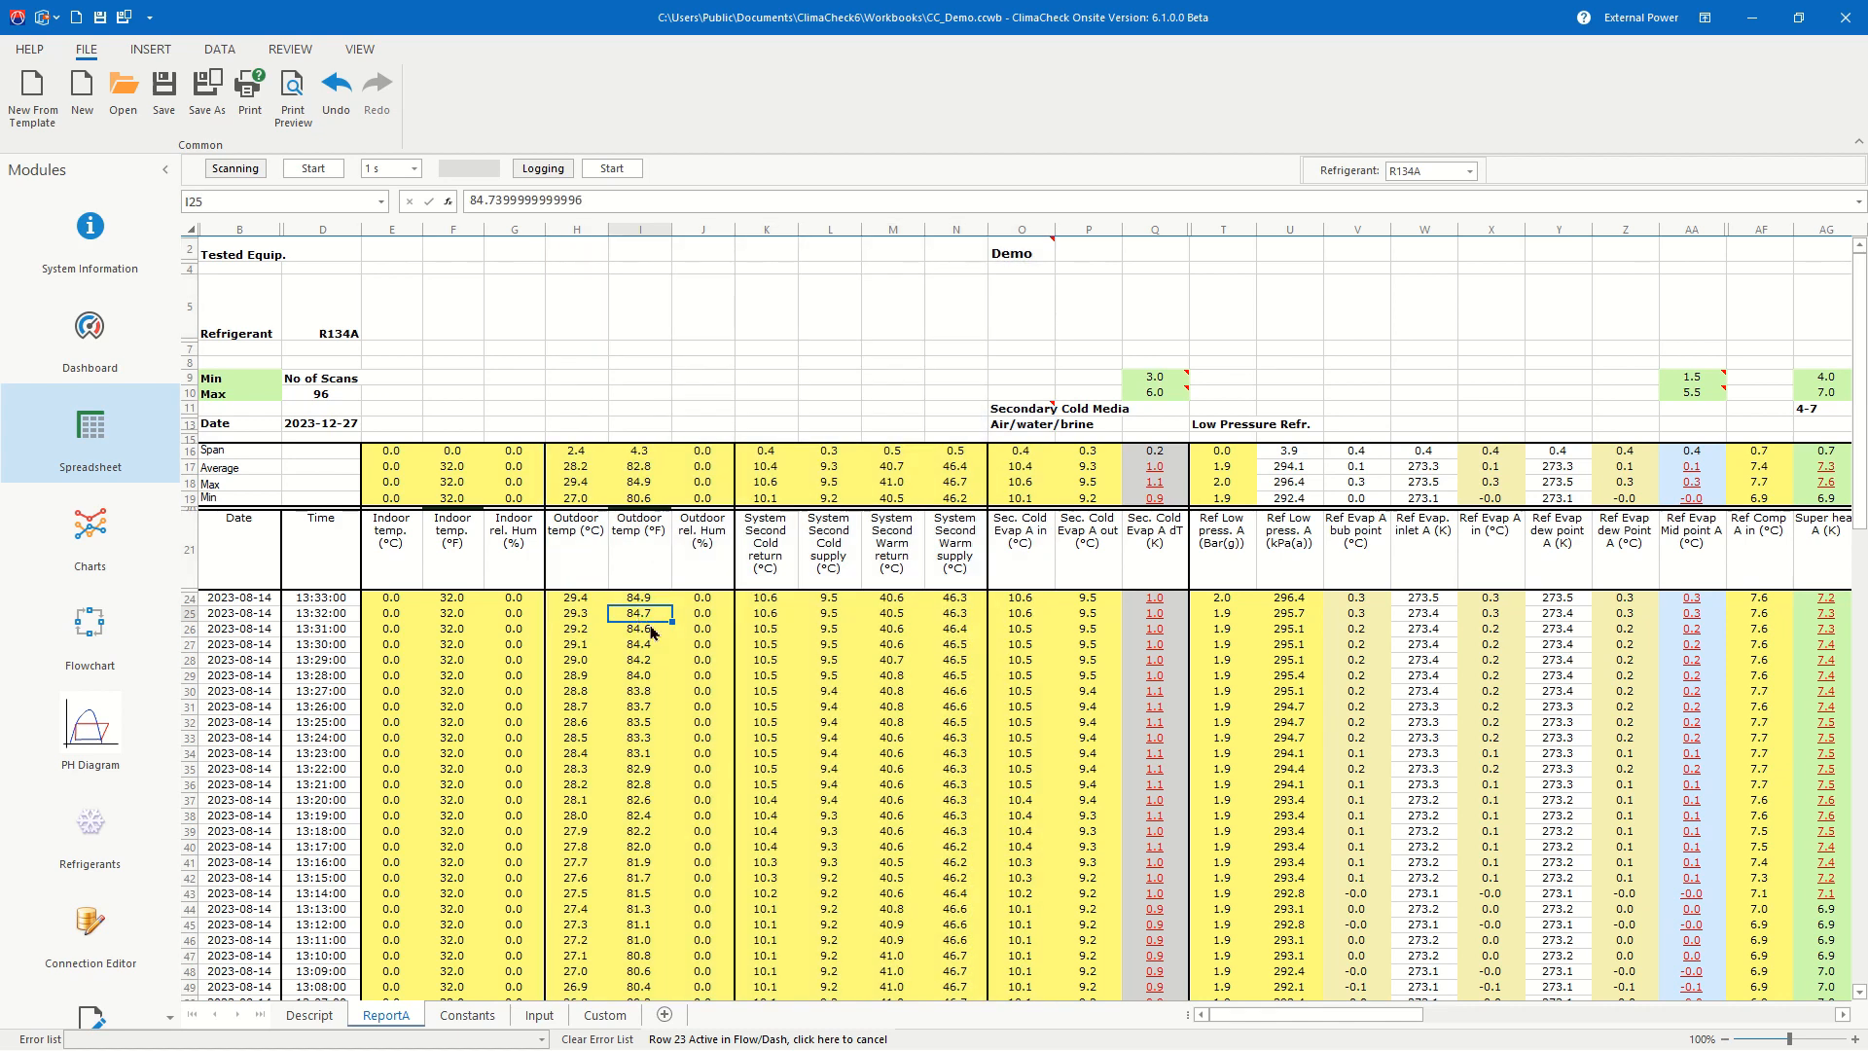
Step: Configure the Outdoor temp (°F) column in ReportA to be visible in IP Default, with Chart Stability IP enabled
left_click(639, 229)
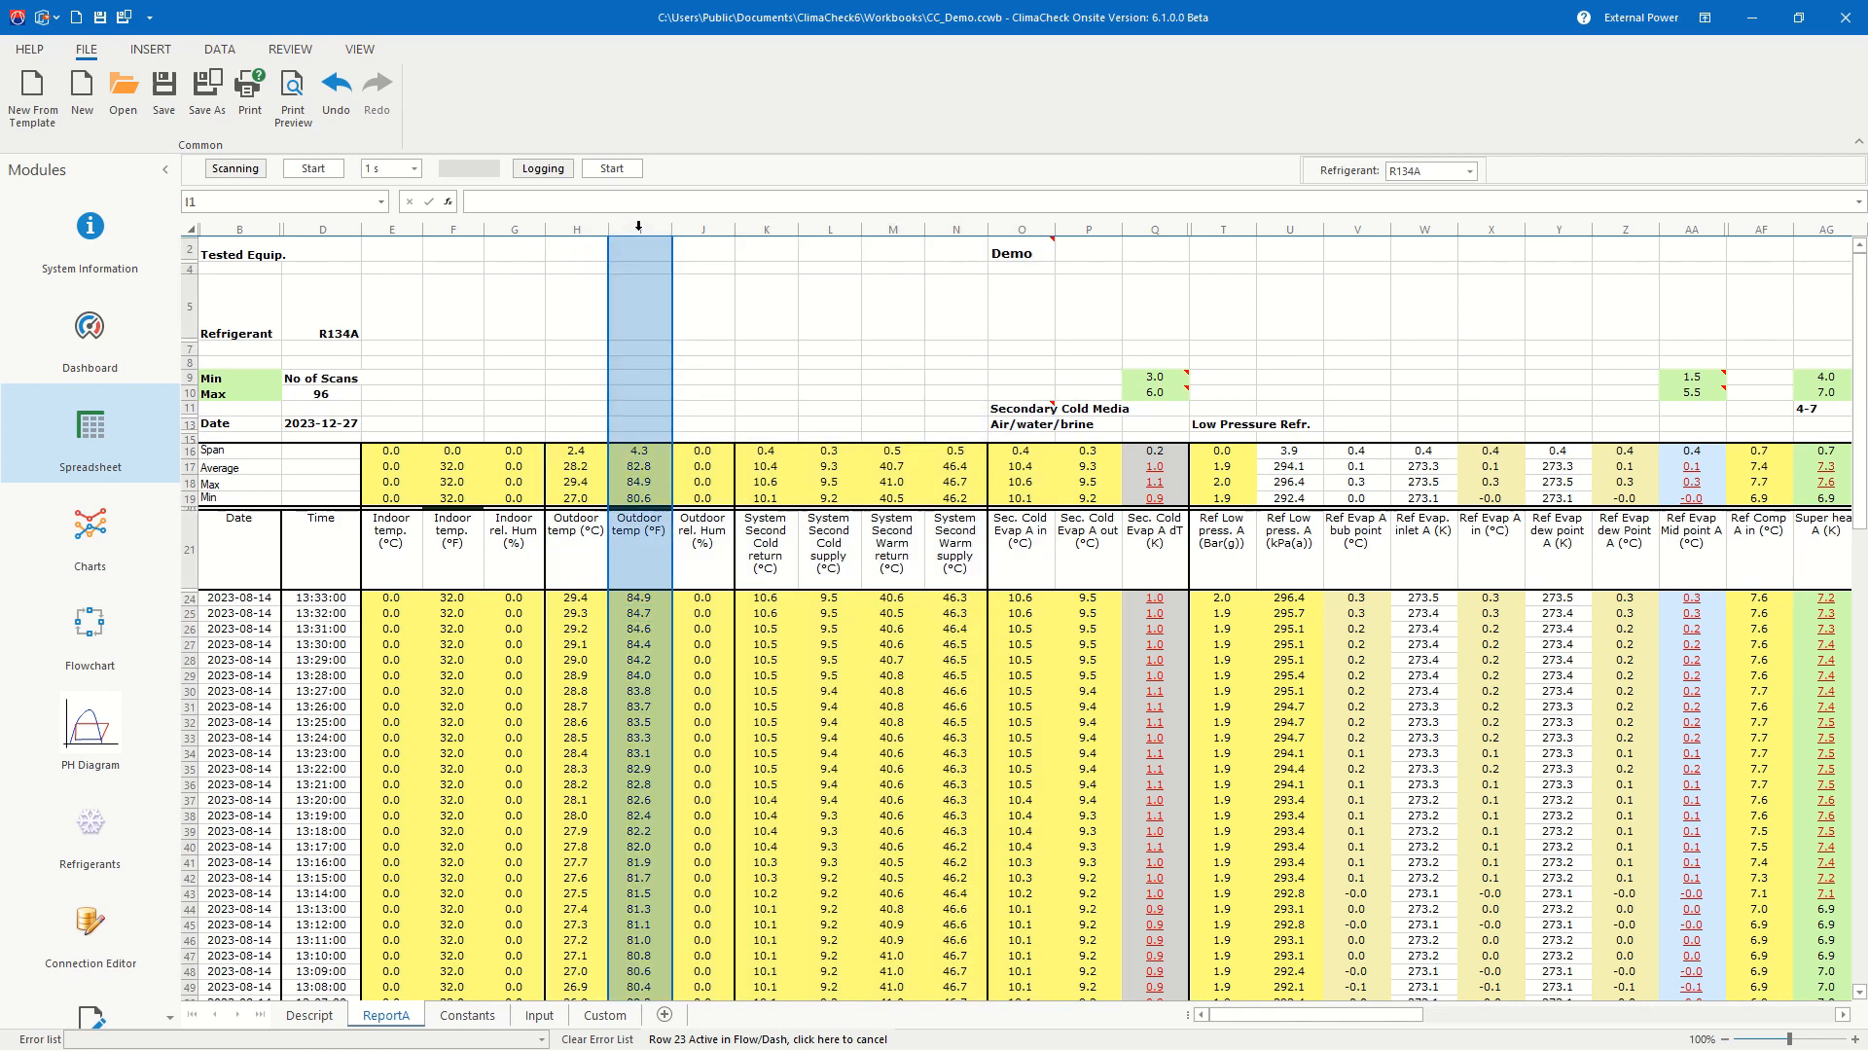
right_click(638, 228)
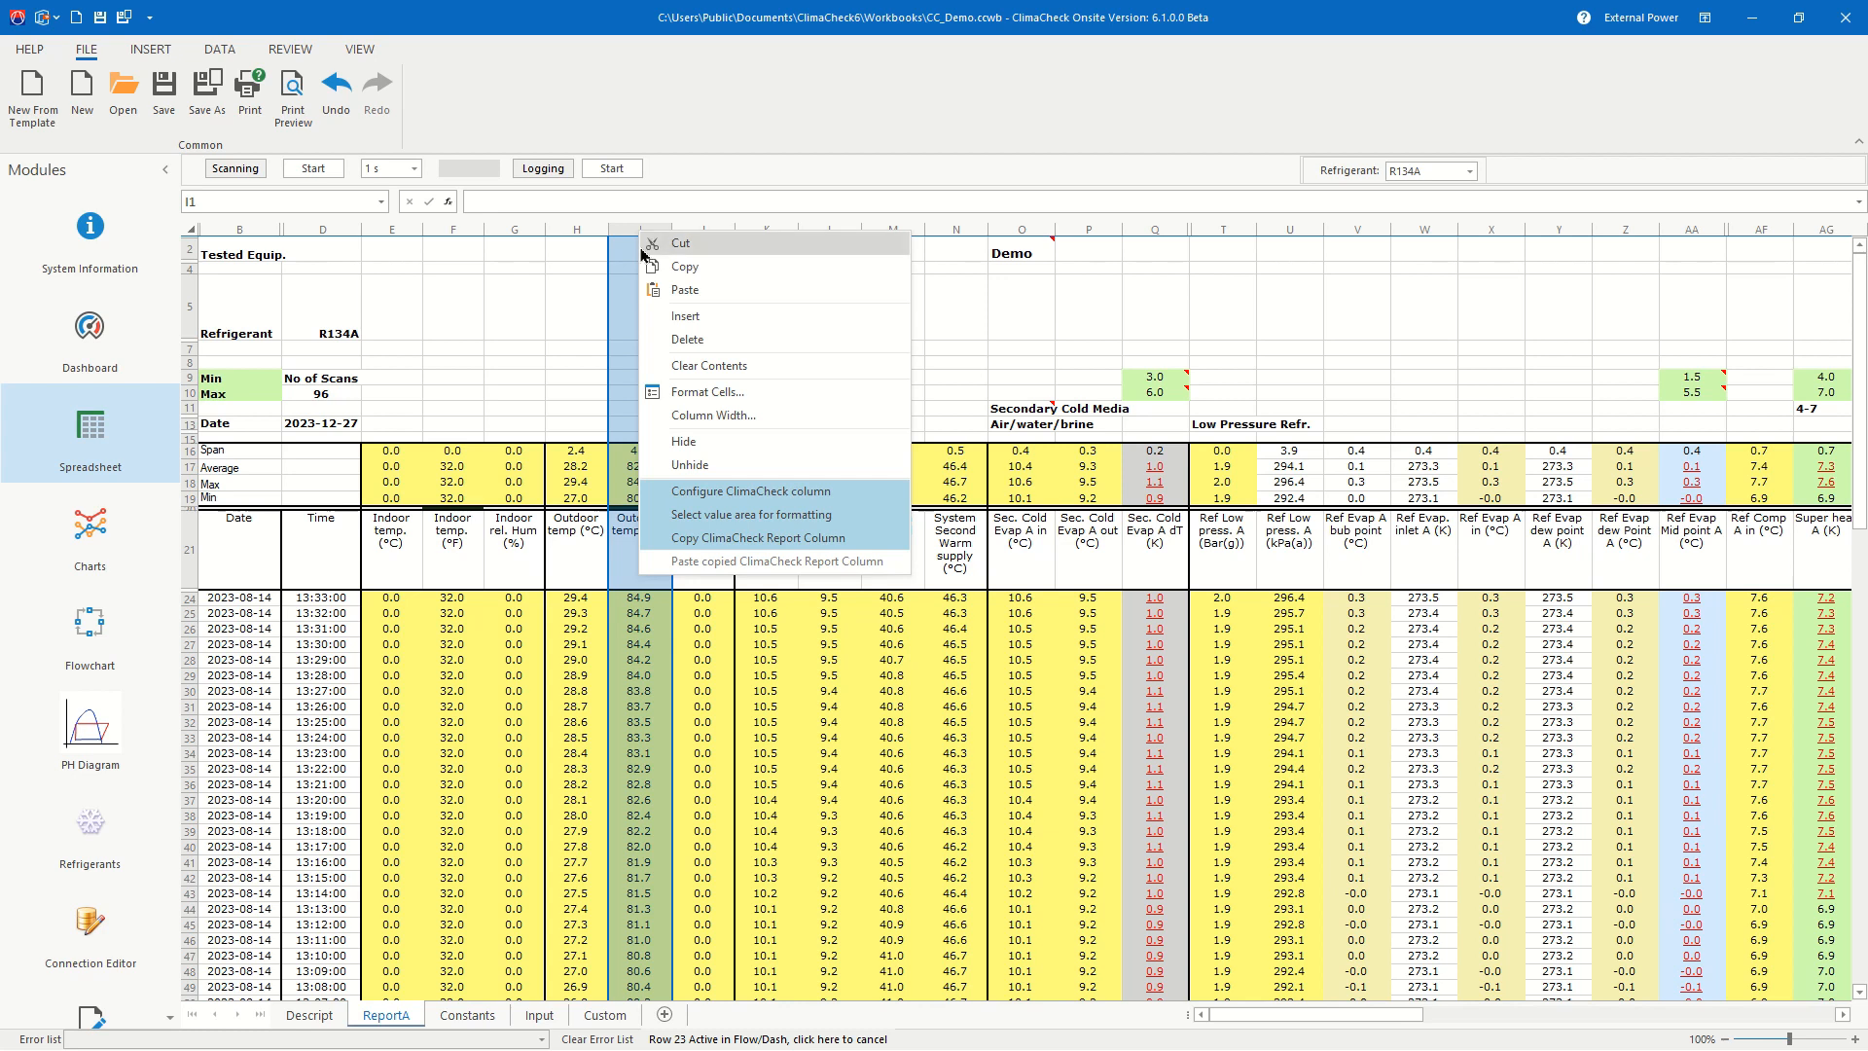
left_click(692, 494)
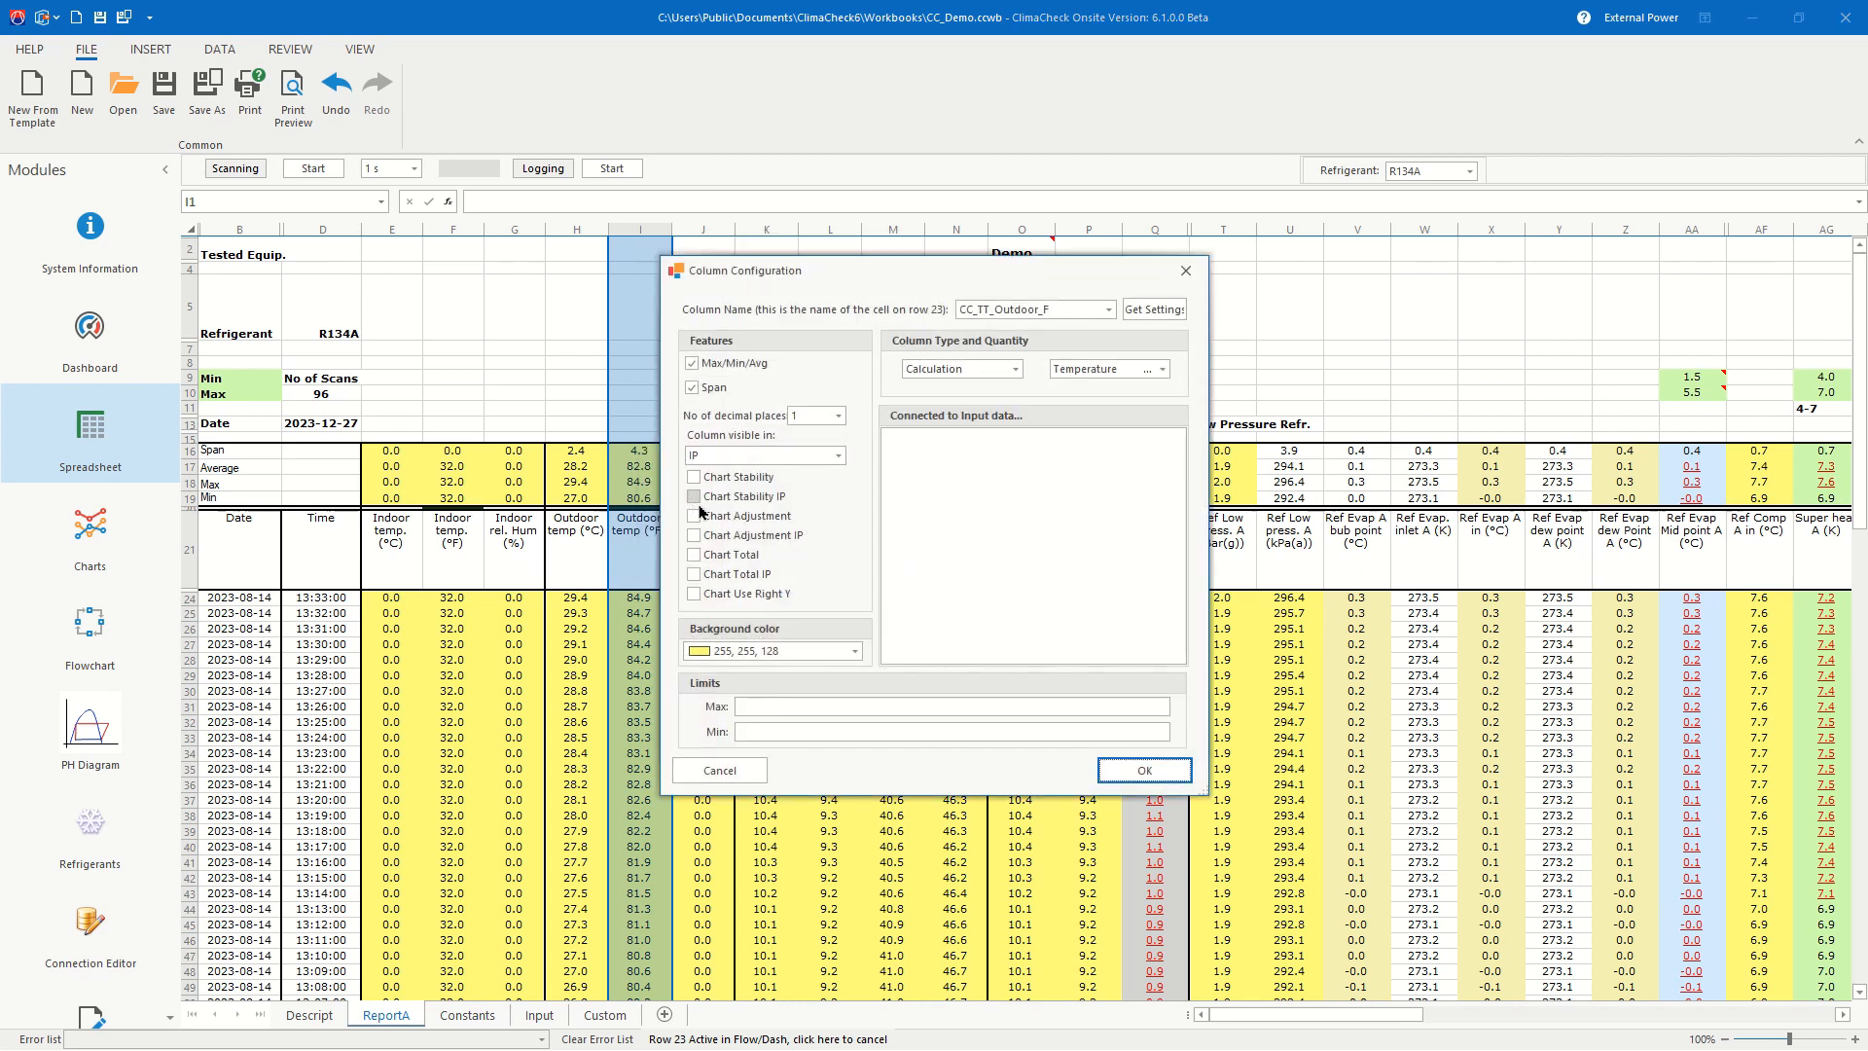
left_click(839, 456)
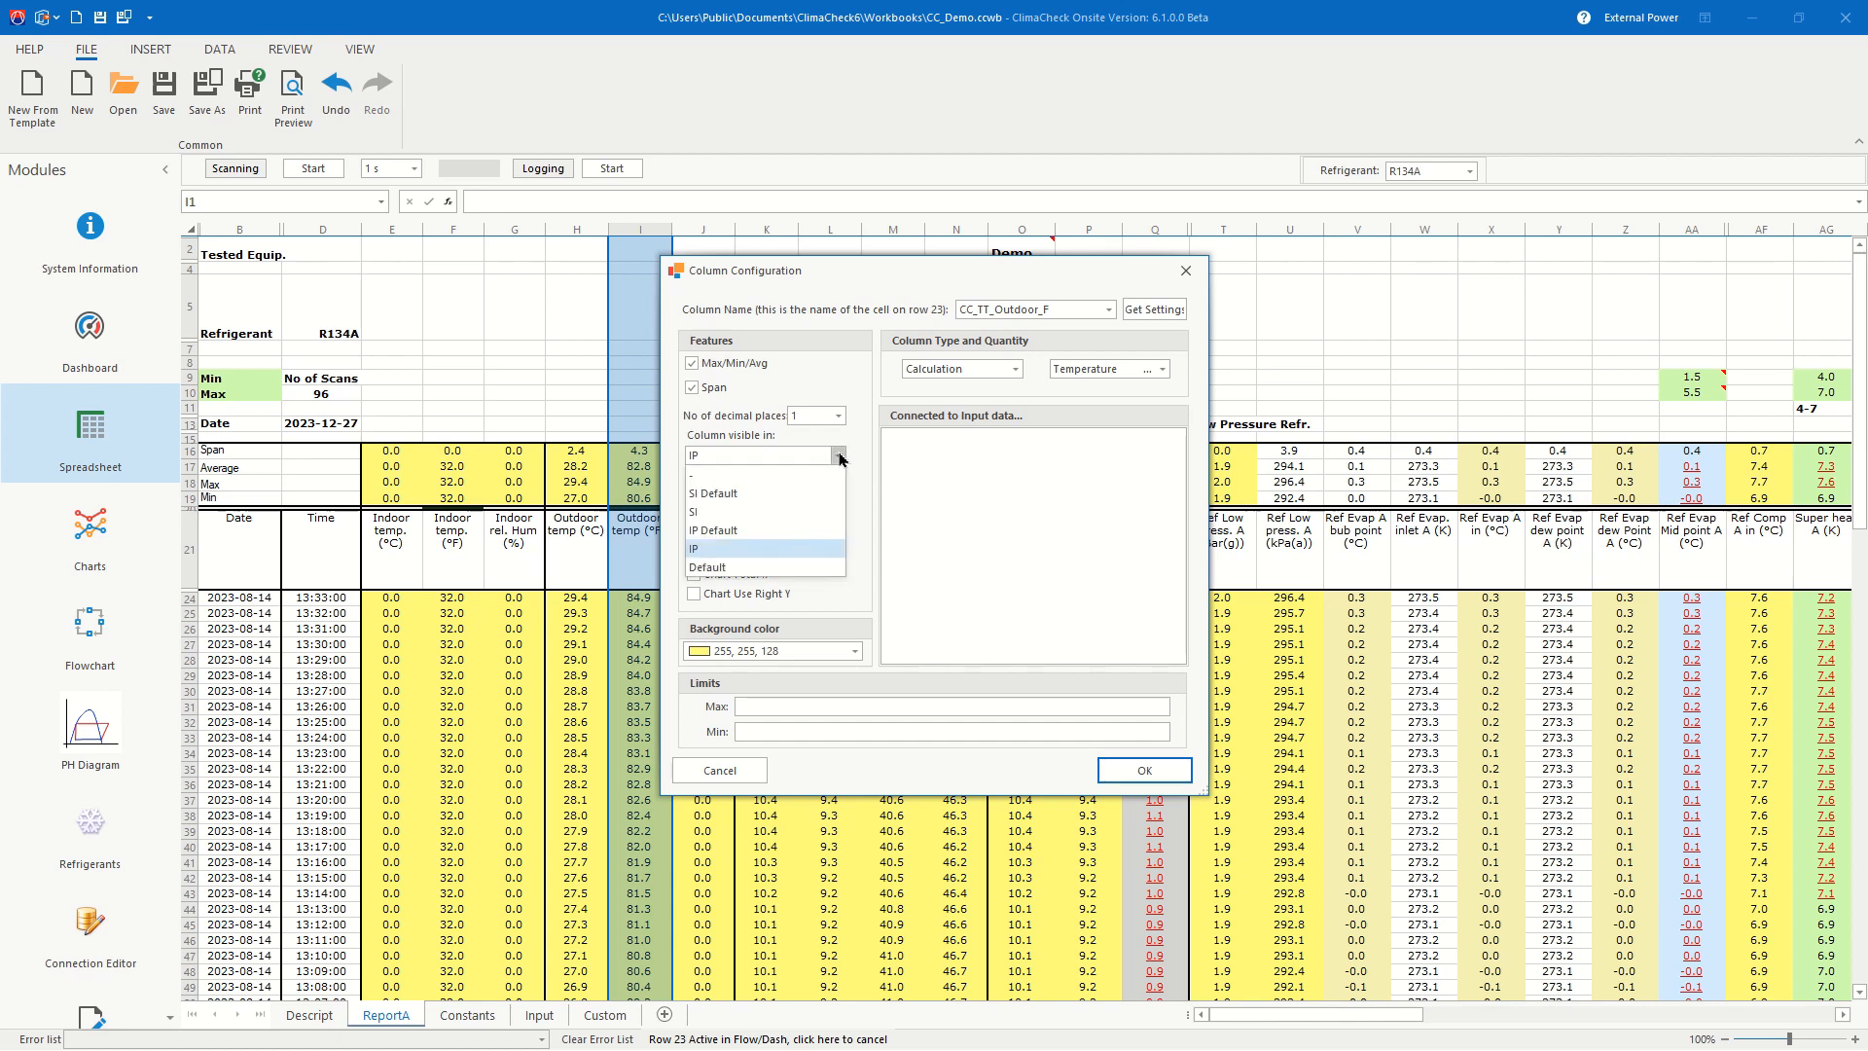
left_click(726, 531)
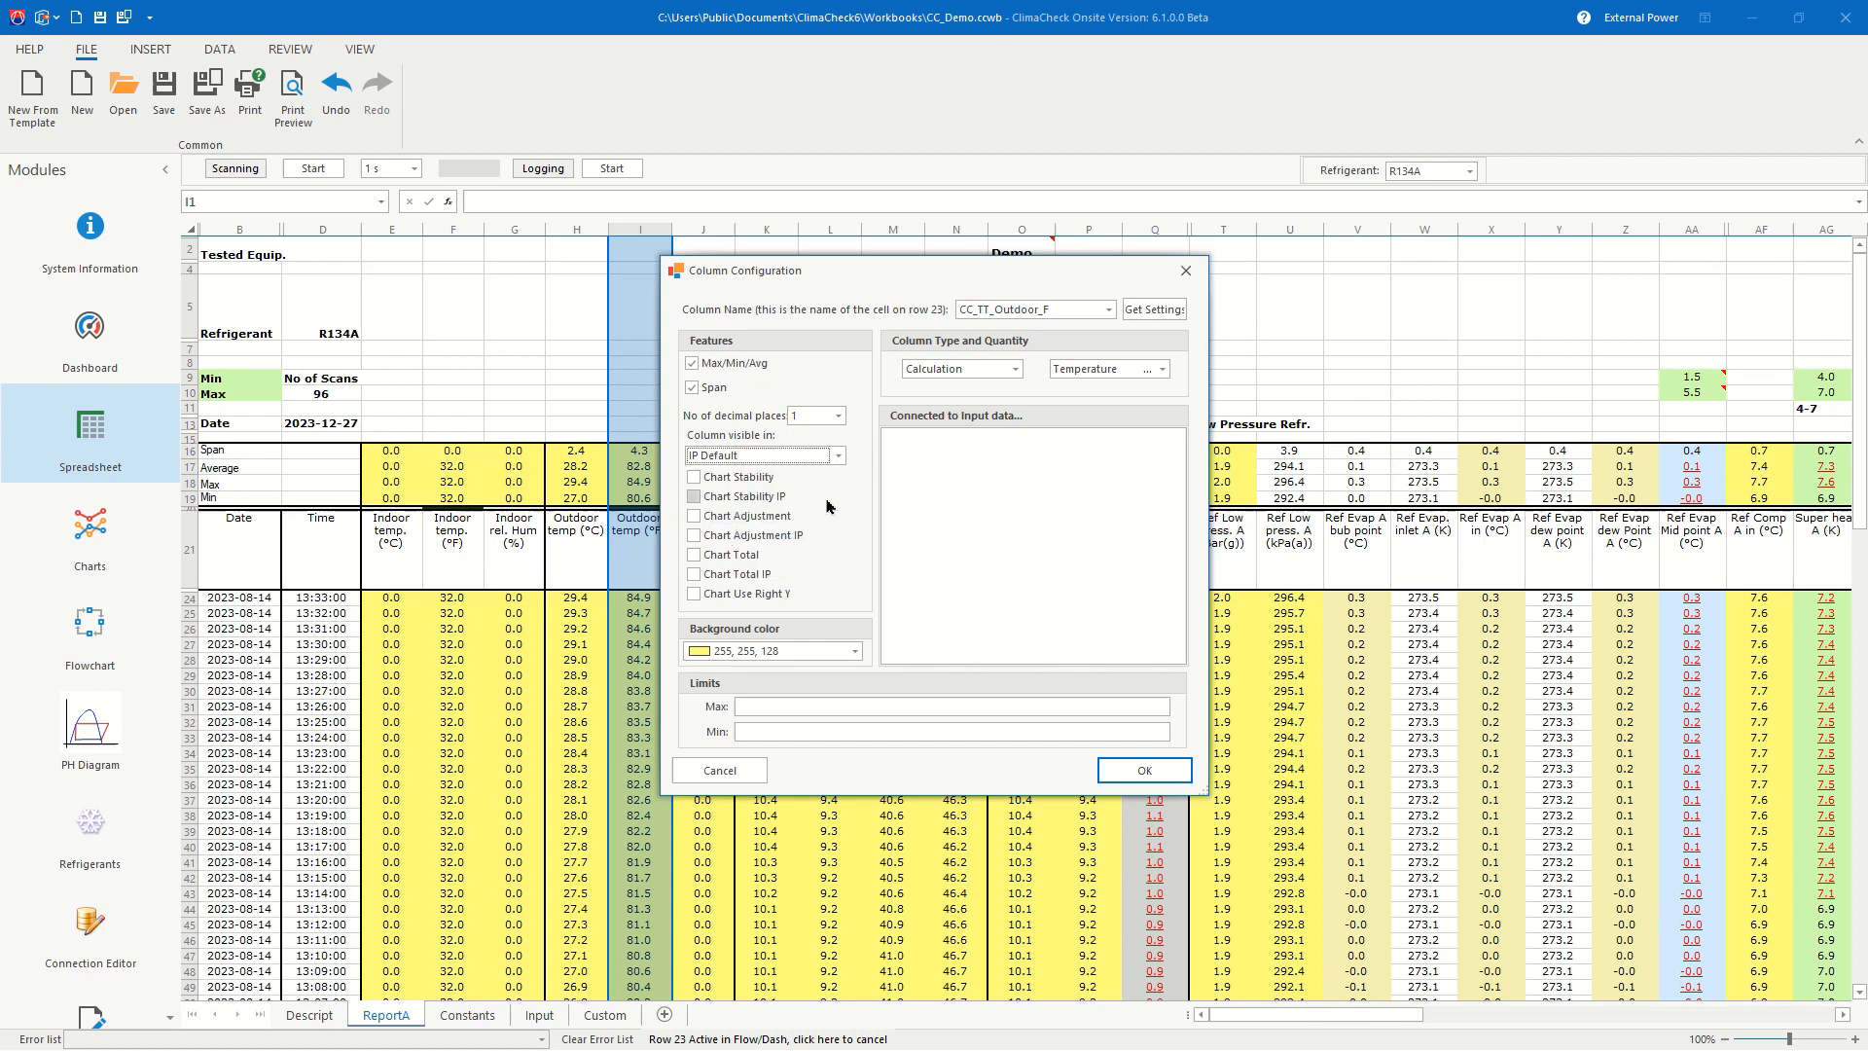
left_click(693, 498)
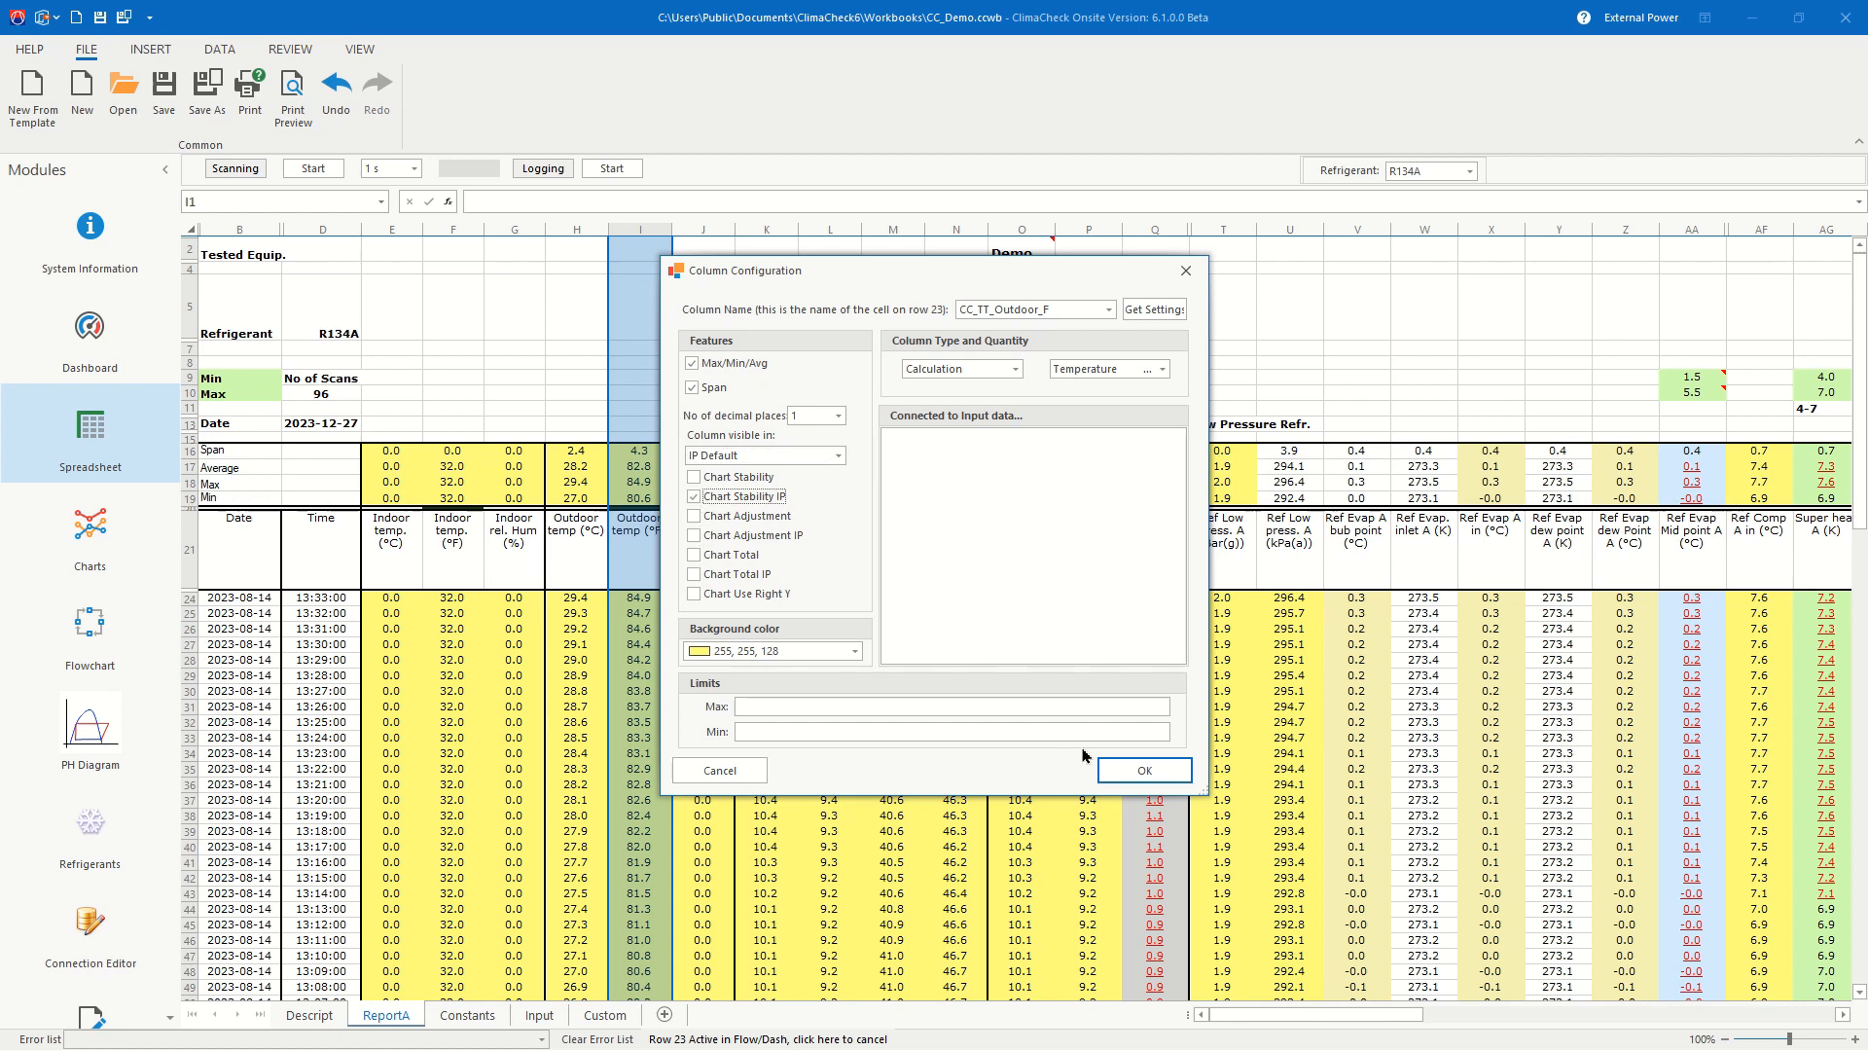
left_click(1116, 772)
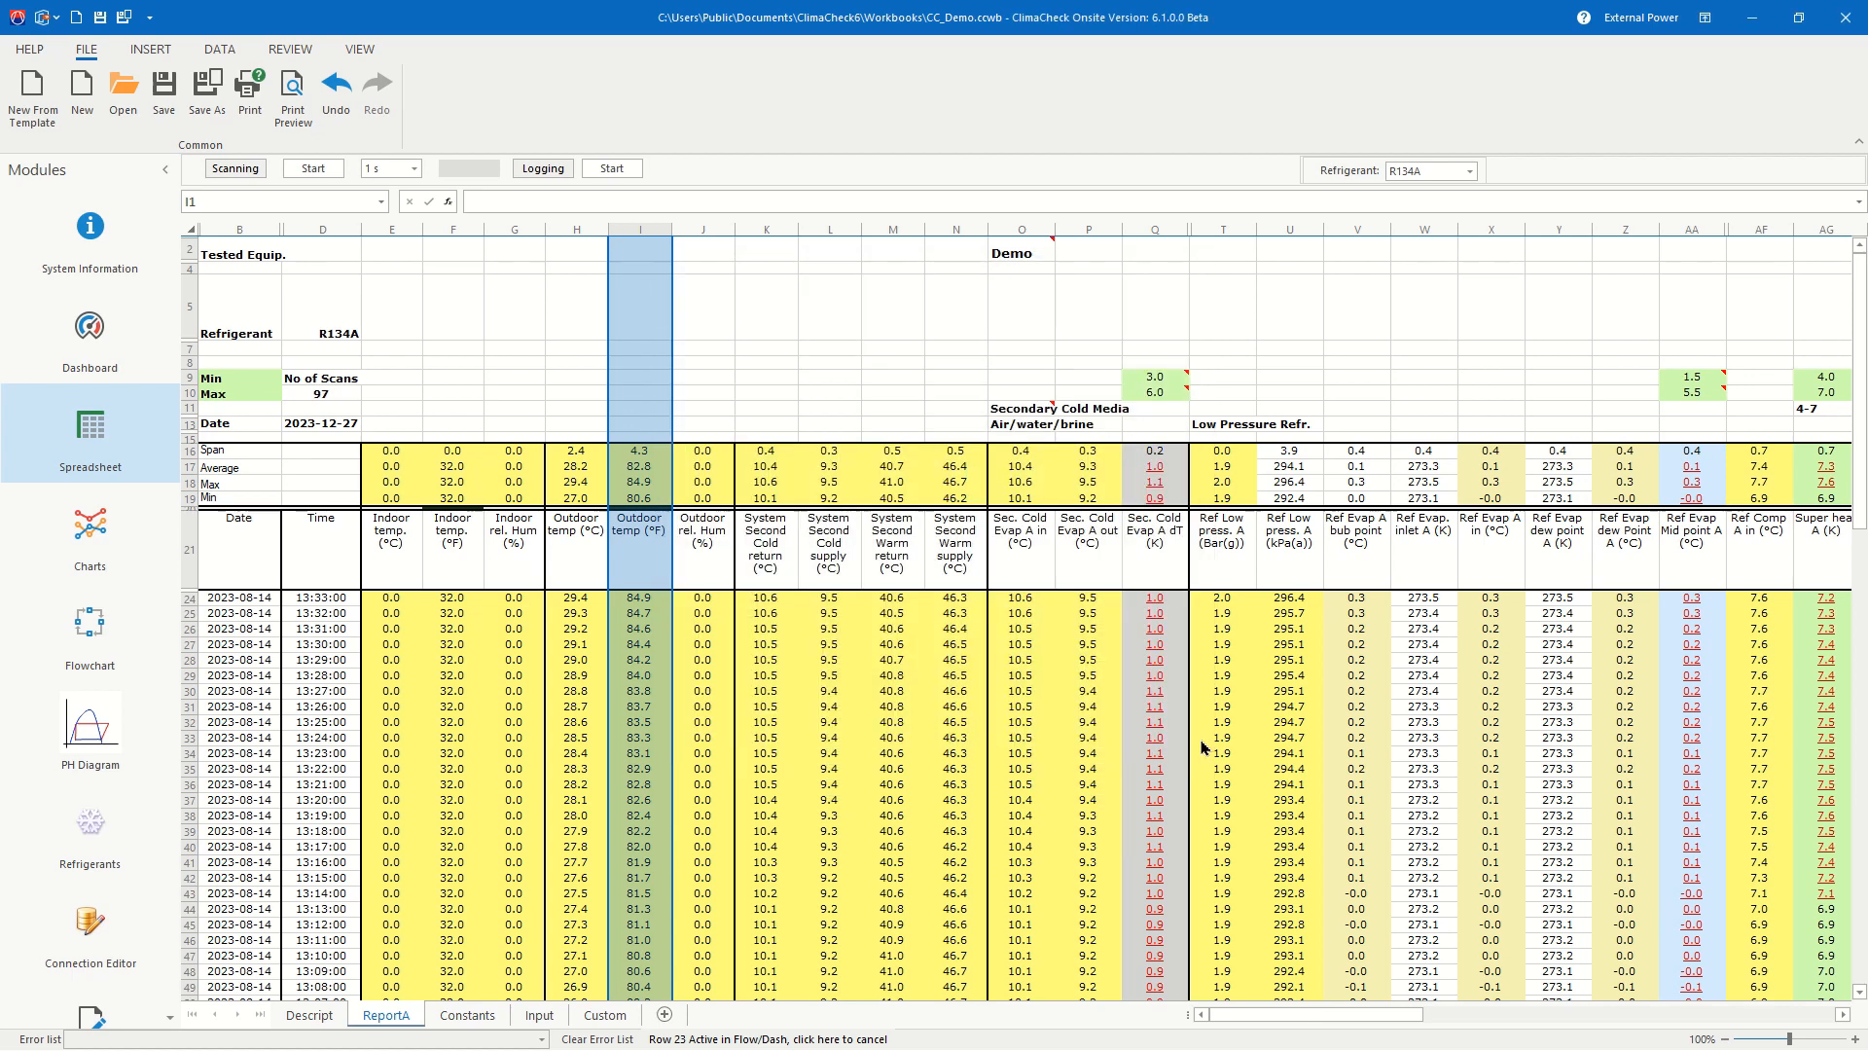
Step: Switch the workbook to the default IP view
left_click(367, 51)
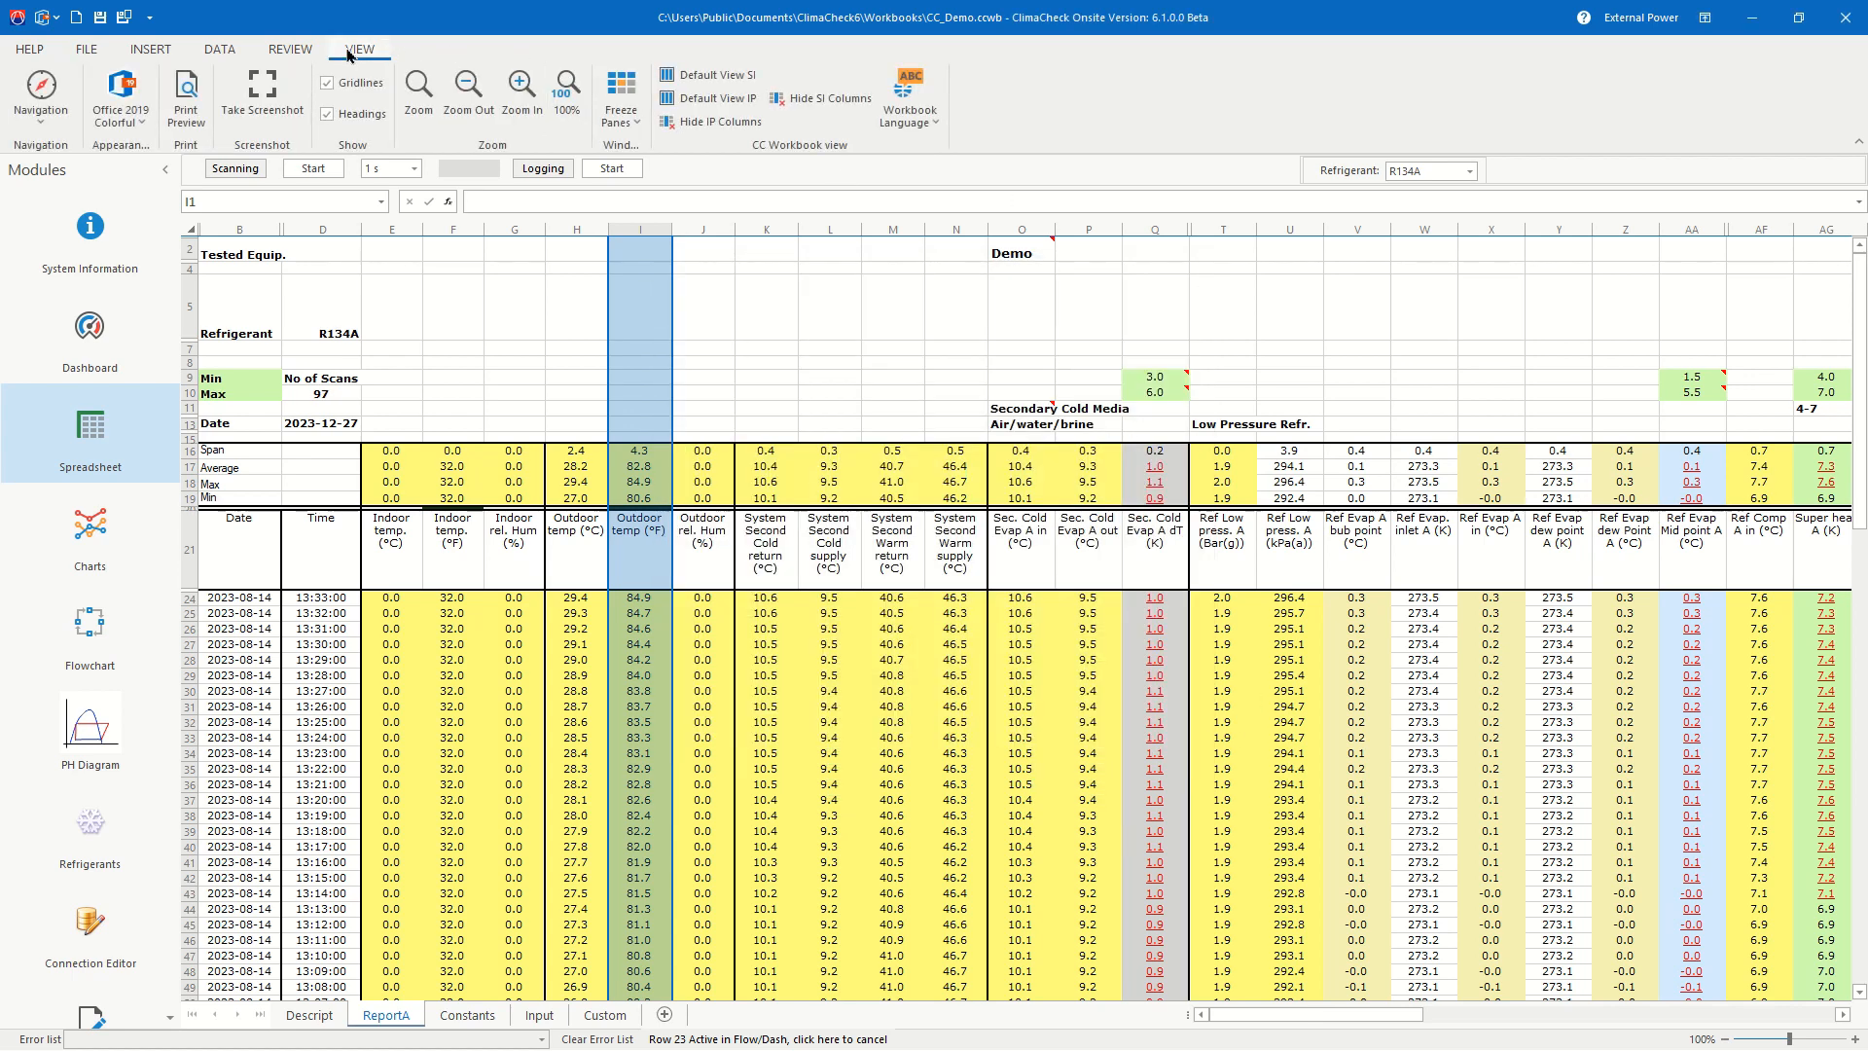
left_click(700, 102)
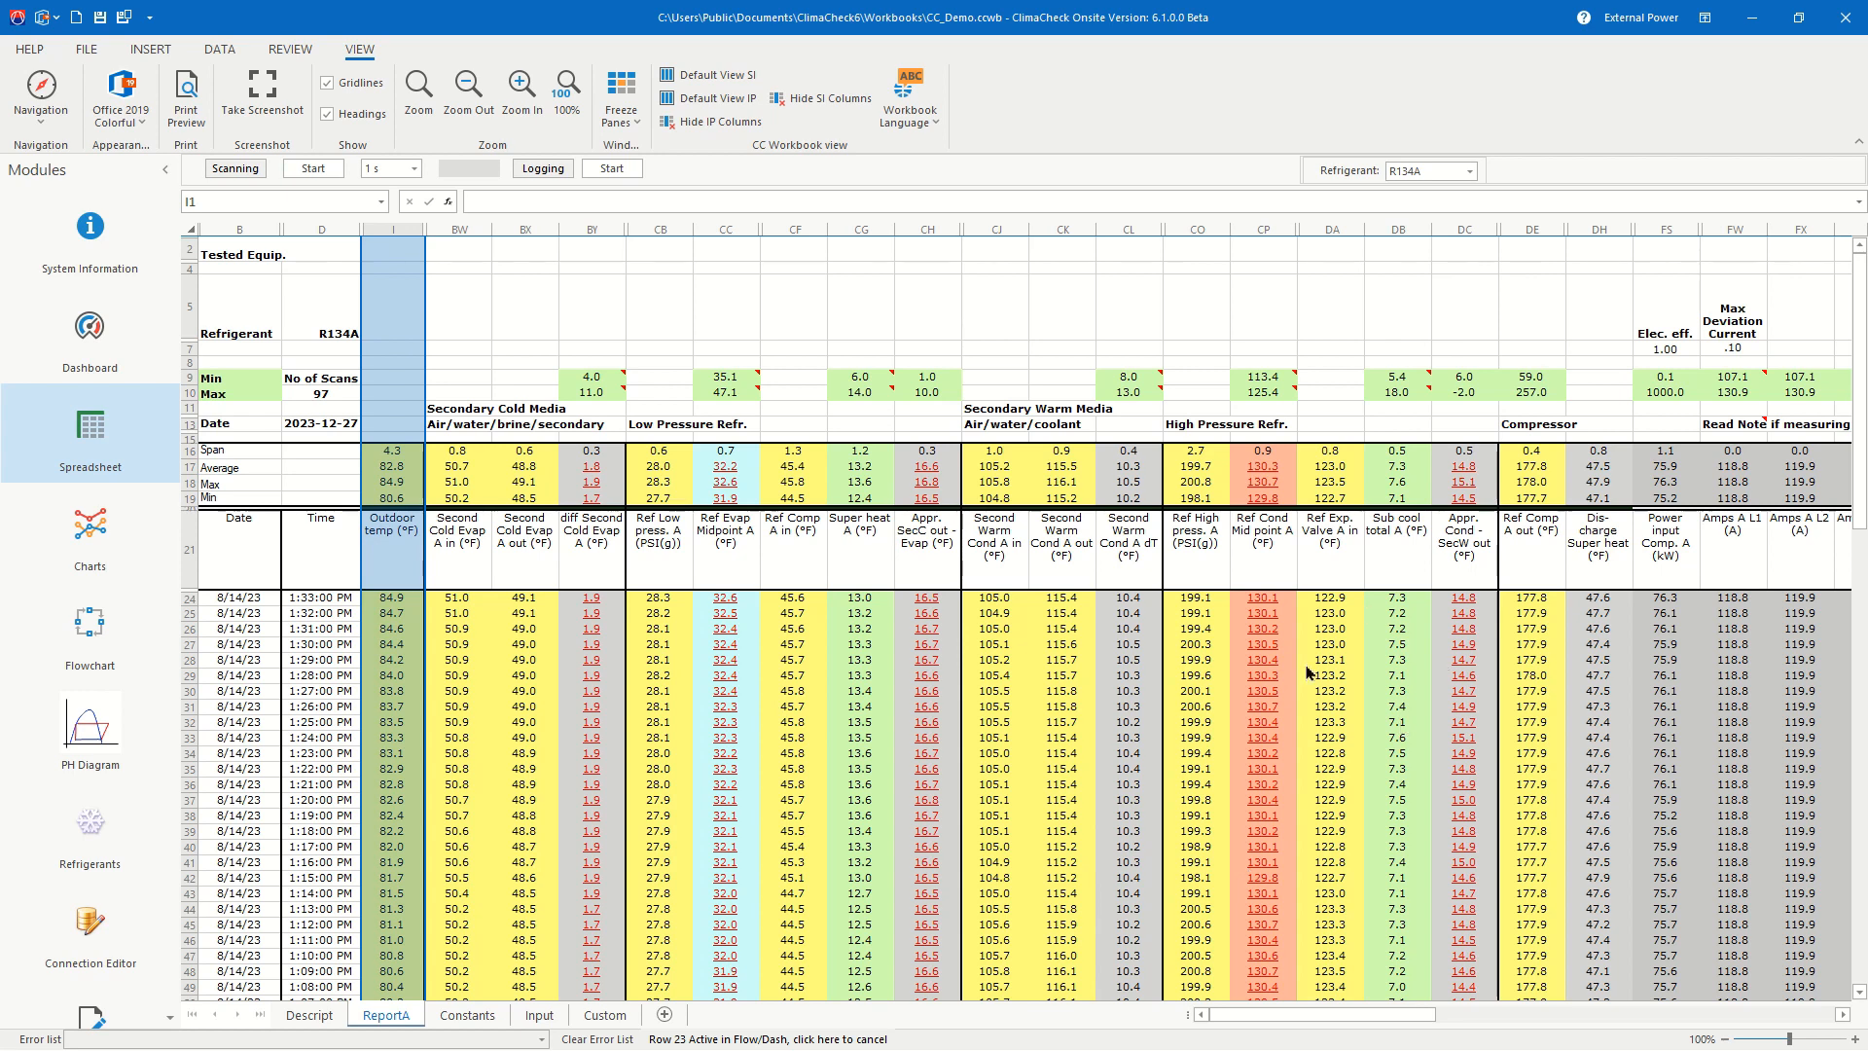
left_click_drag(1353, 1010, 1353, 1009)
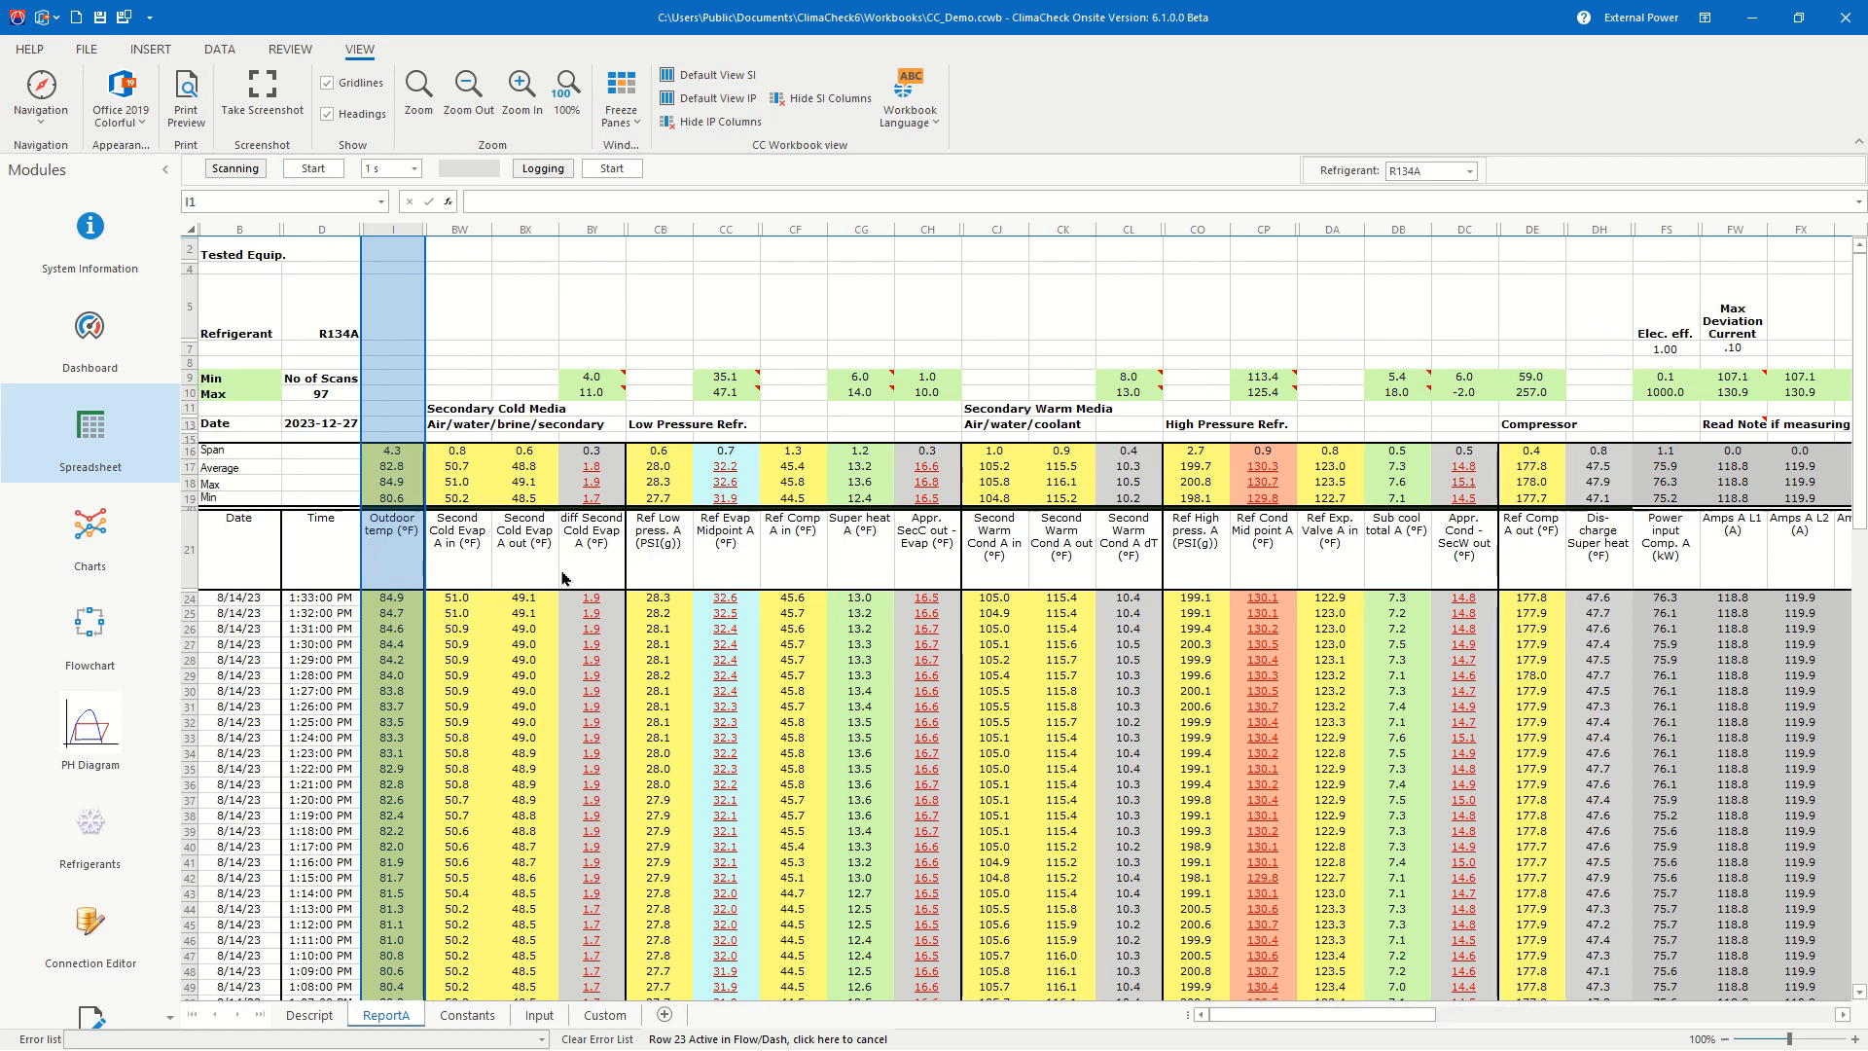
left_click(721, 311)
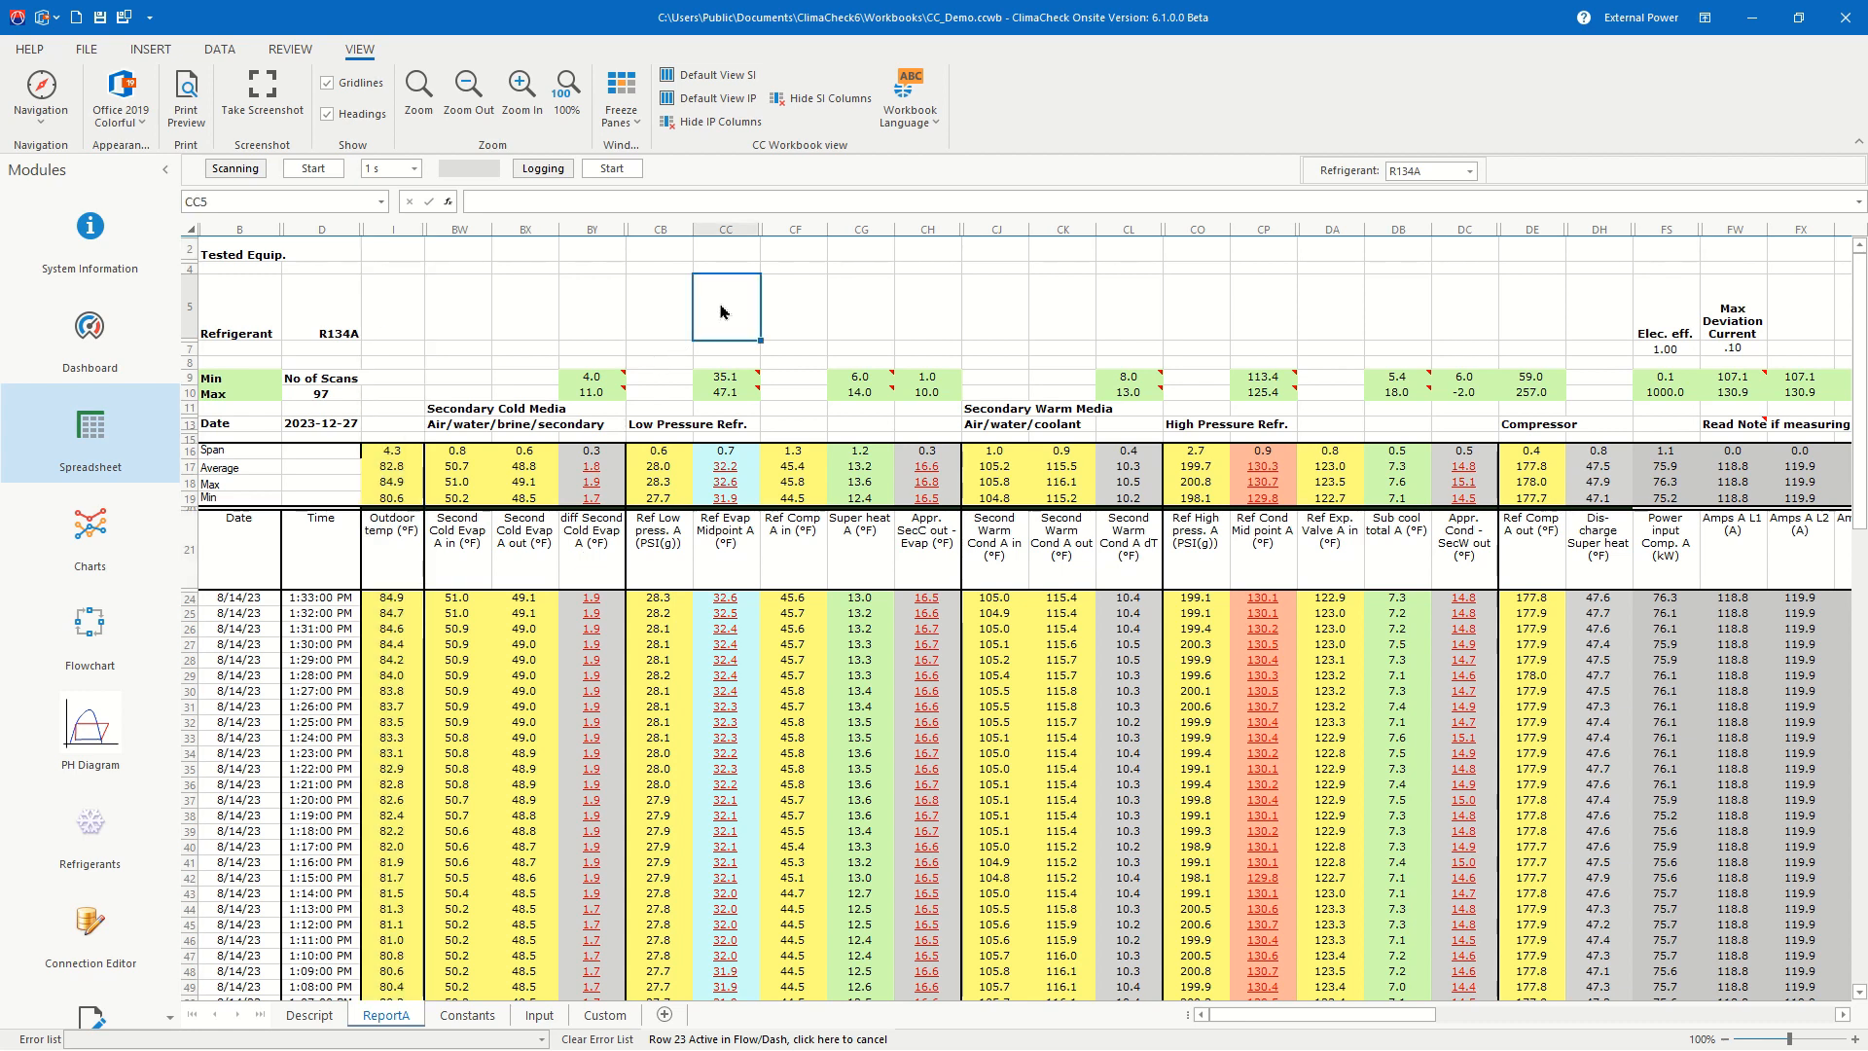
key("ctrl+f")
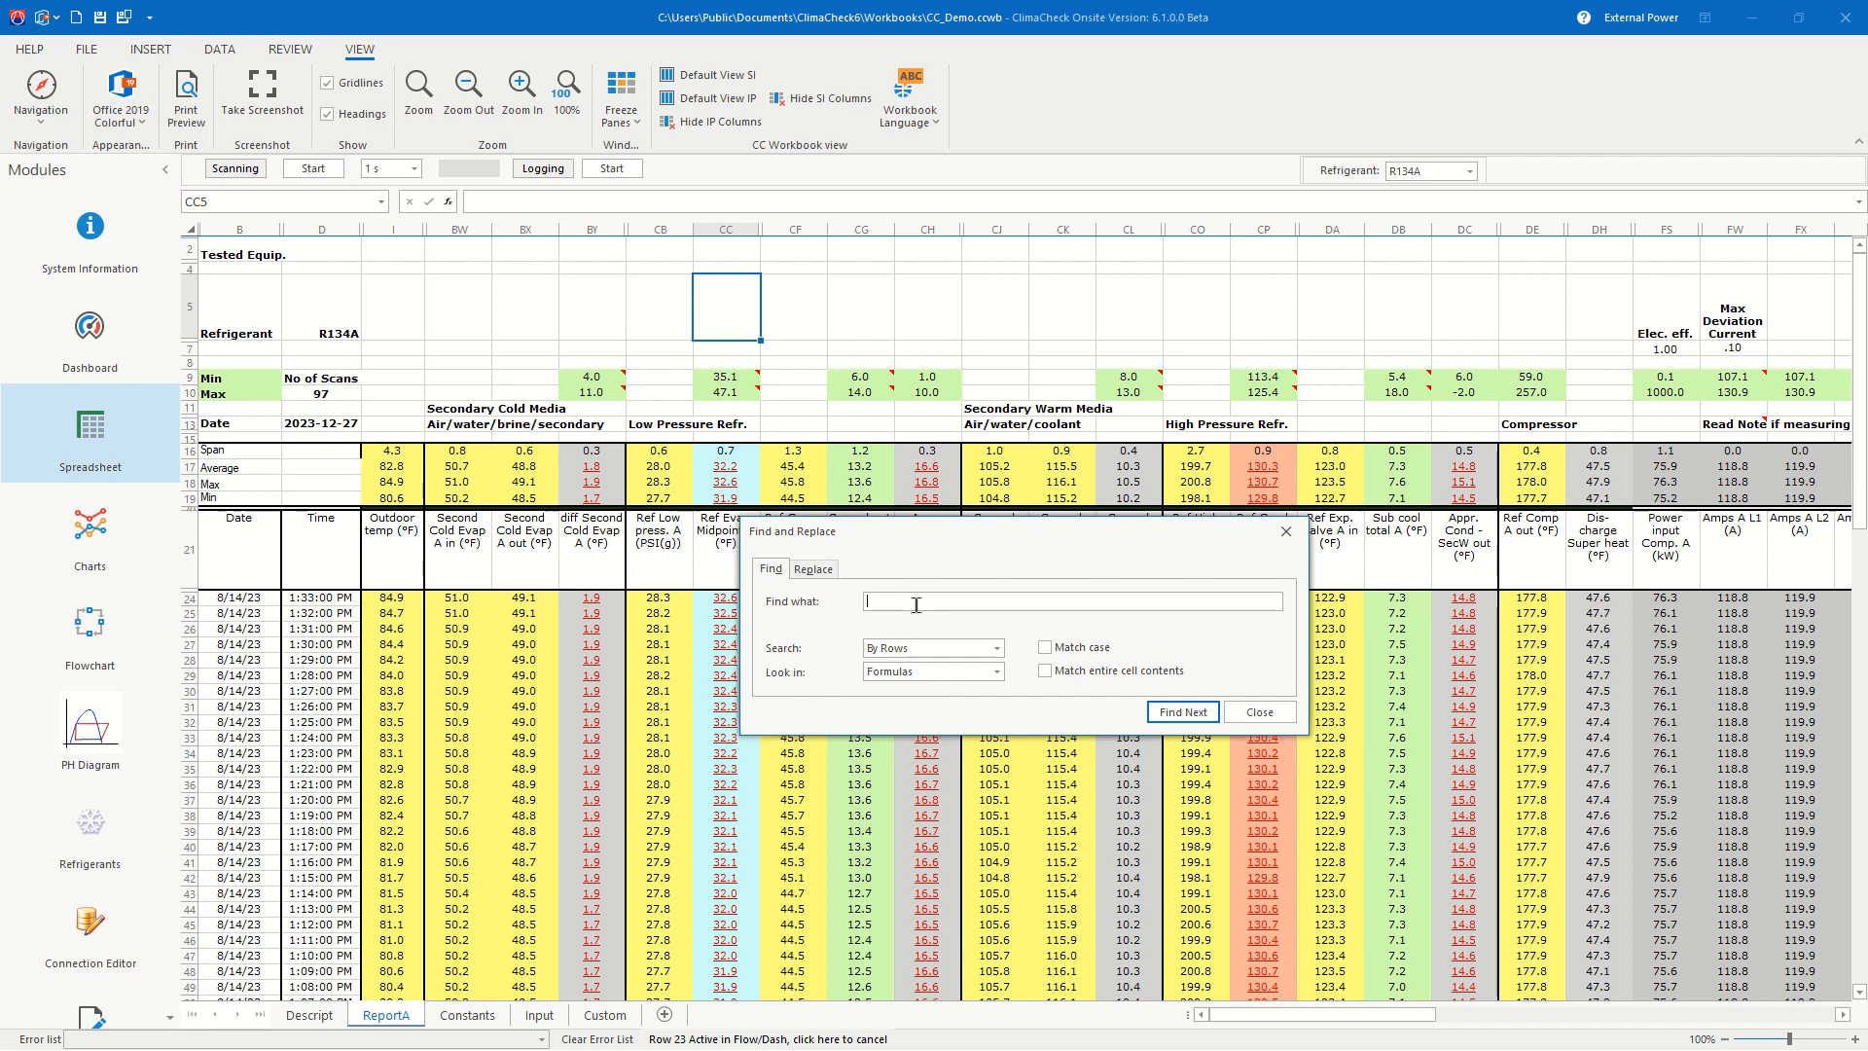
left_click(1260, 713)
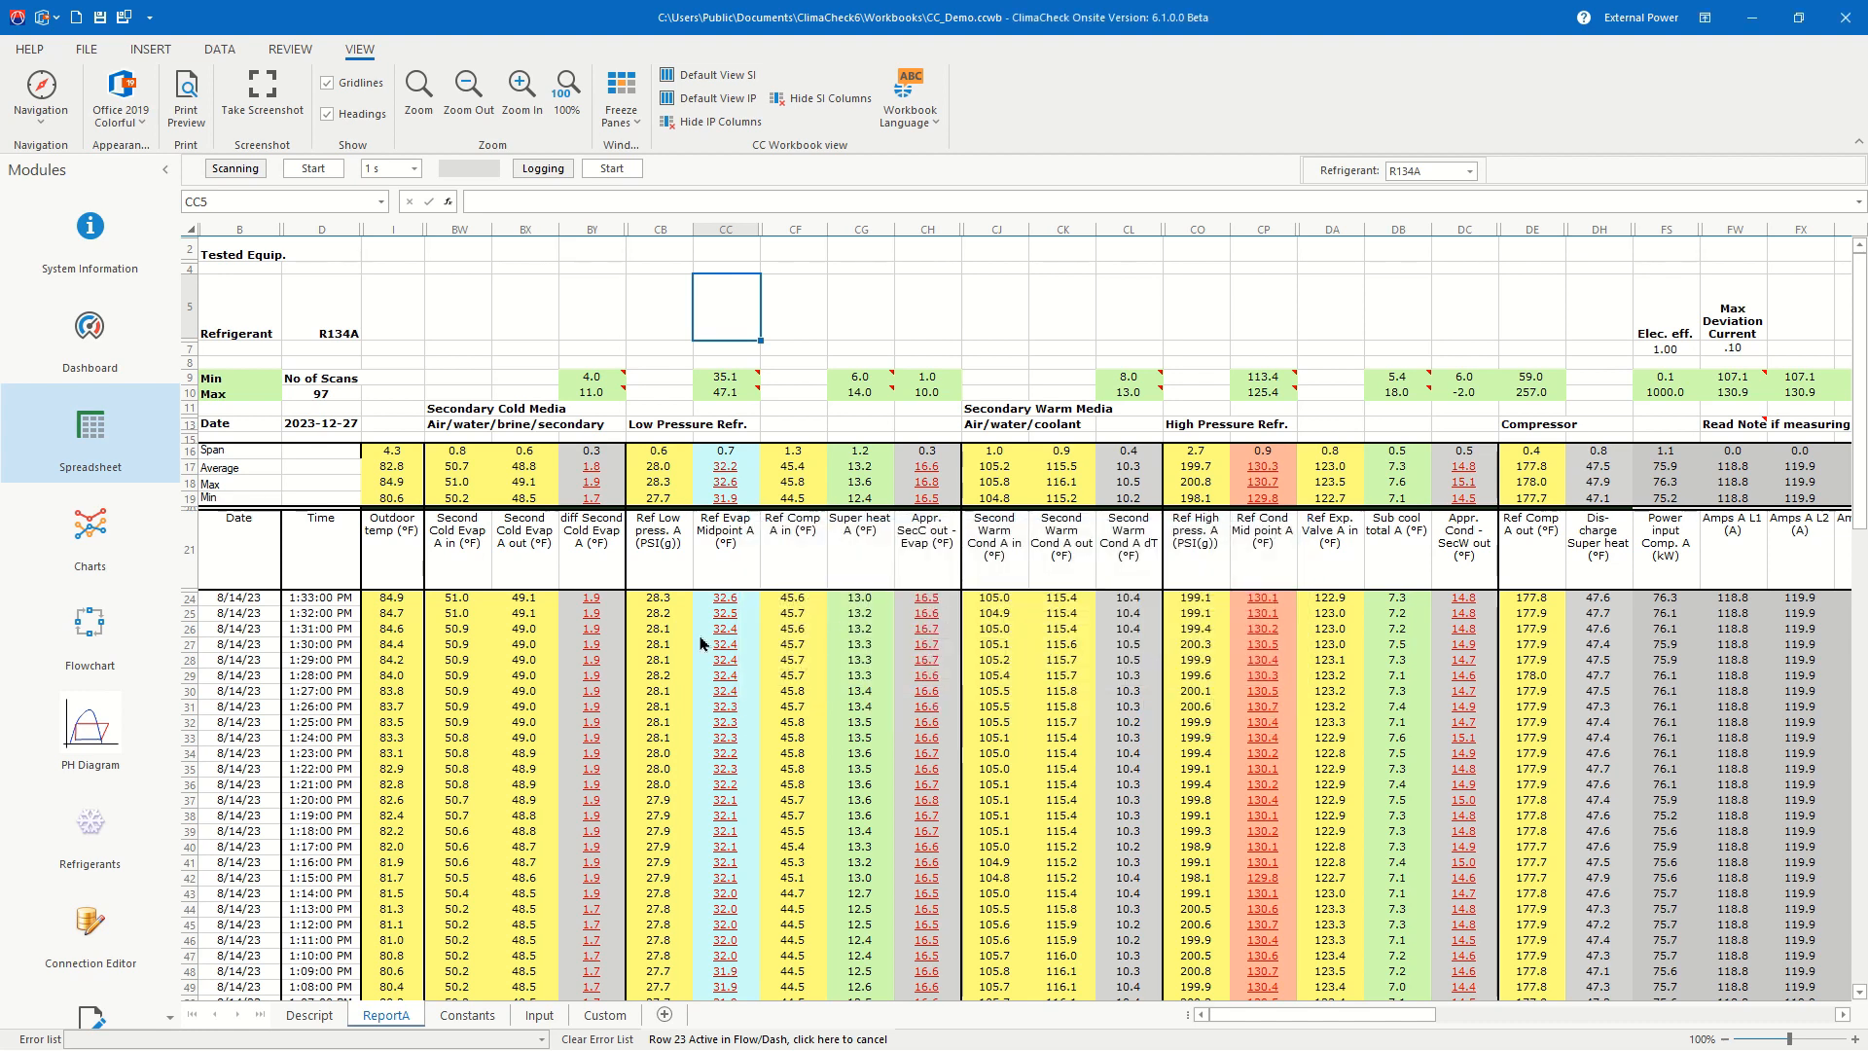
Step: Set the 1:18:00 PM row (row 39) of ReportA as the row for dashboard, flowchart and PH diagram
scroll(465, 633, "down", 4)
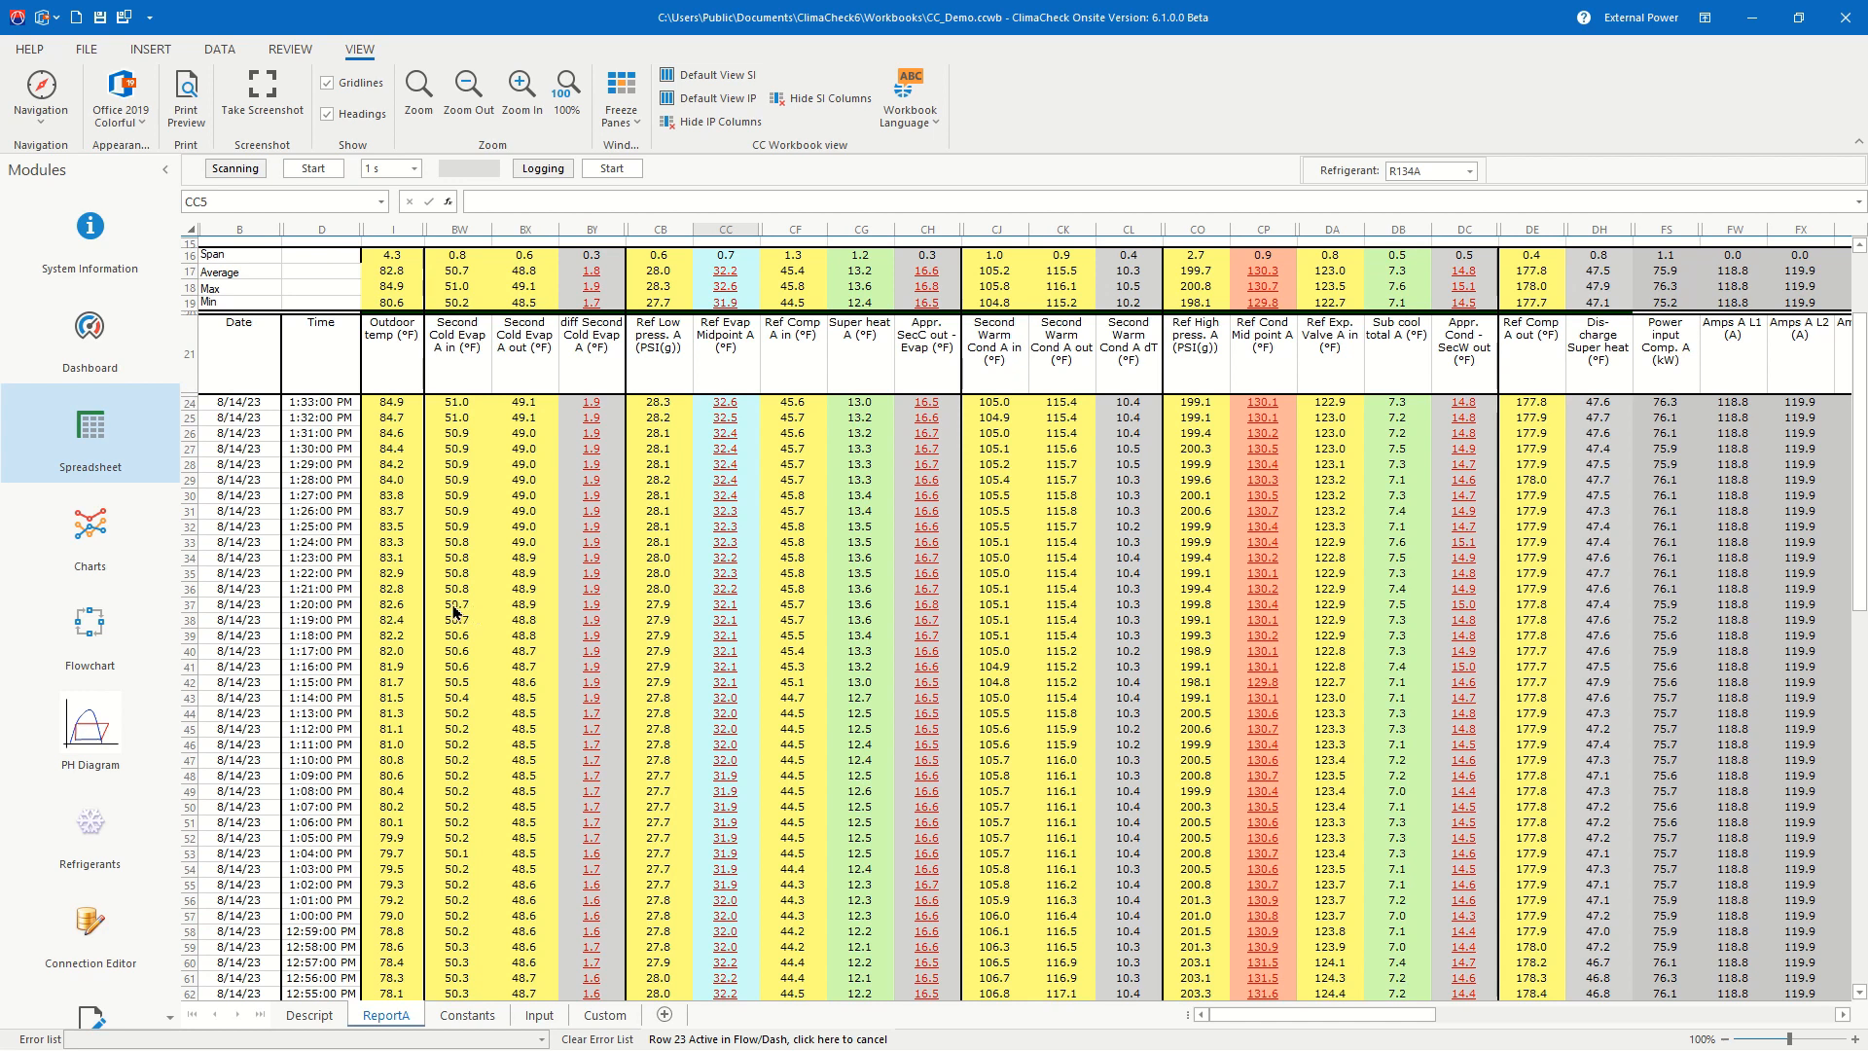
right_click(183, 634)
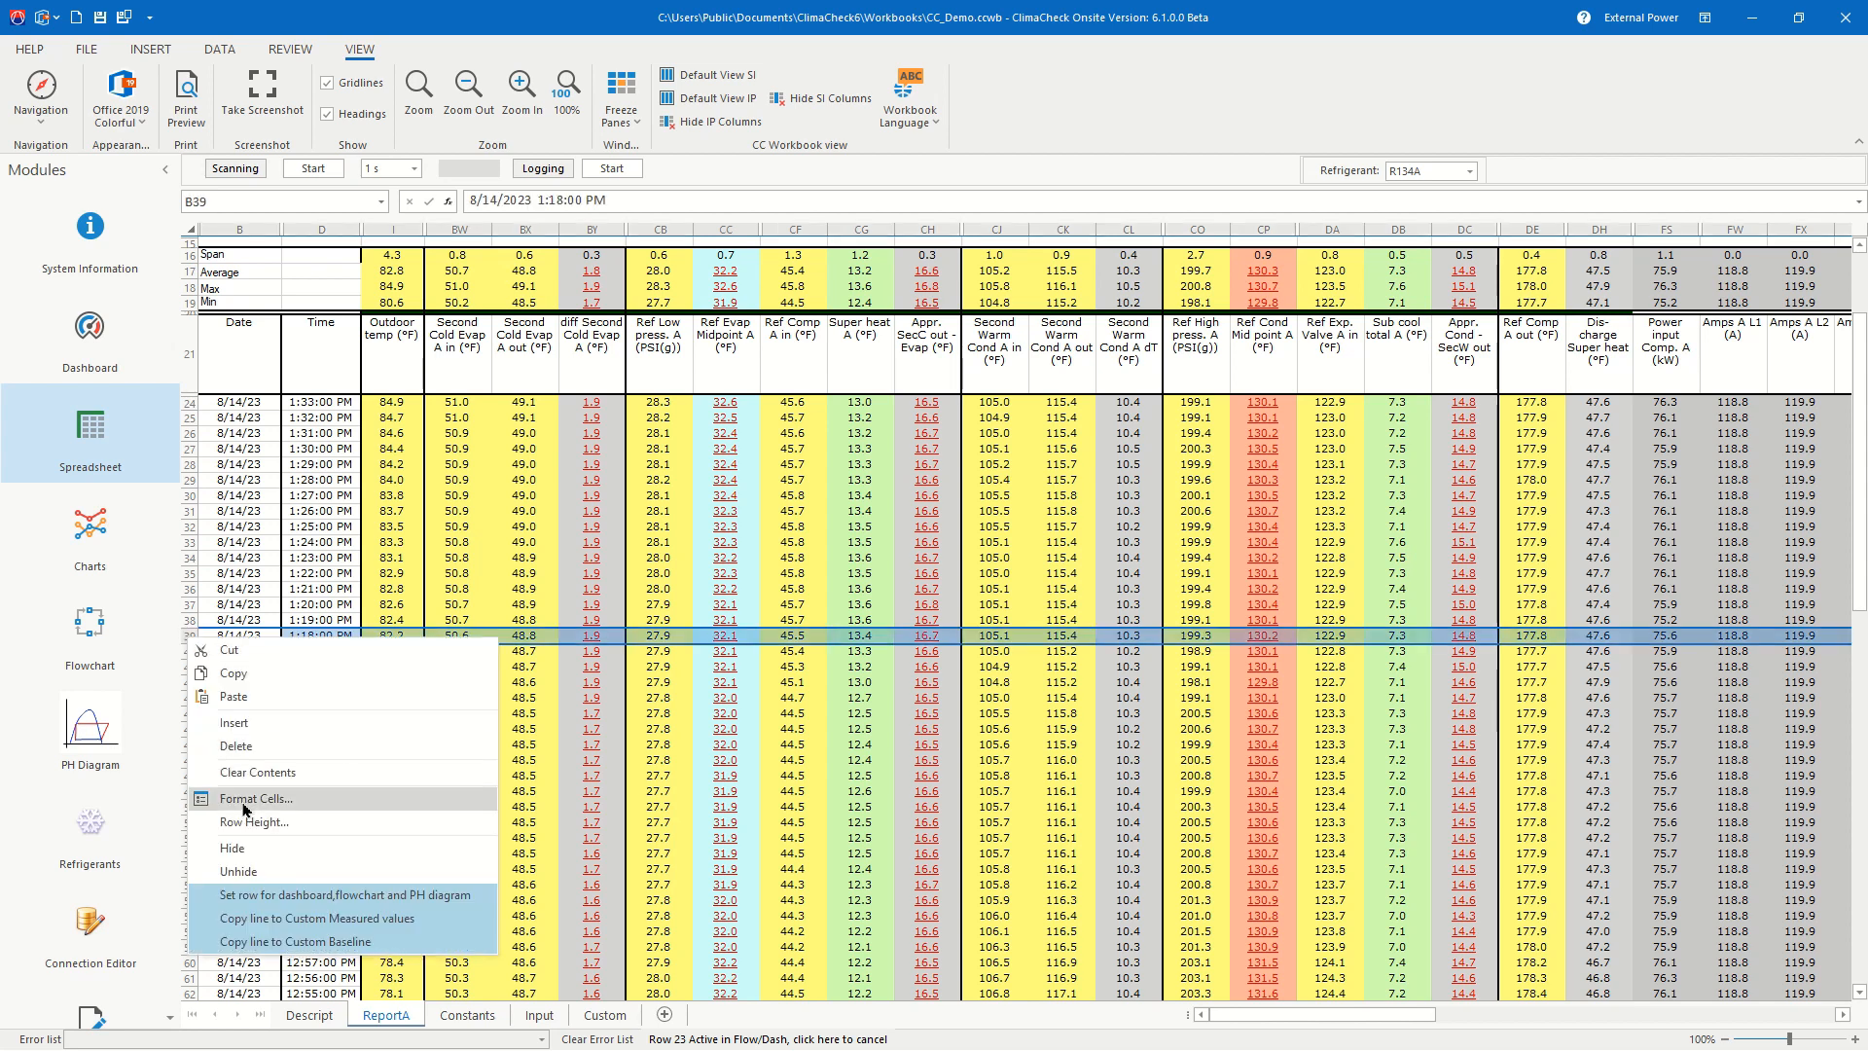
left_click(329, 902)
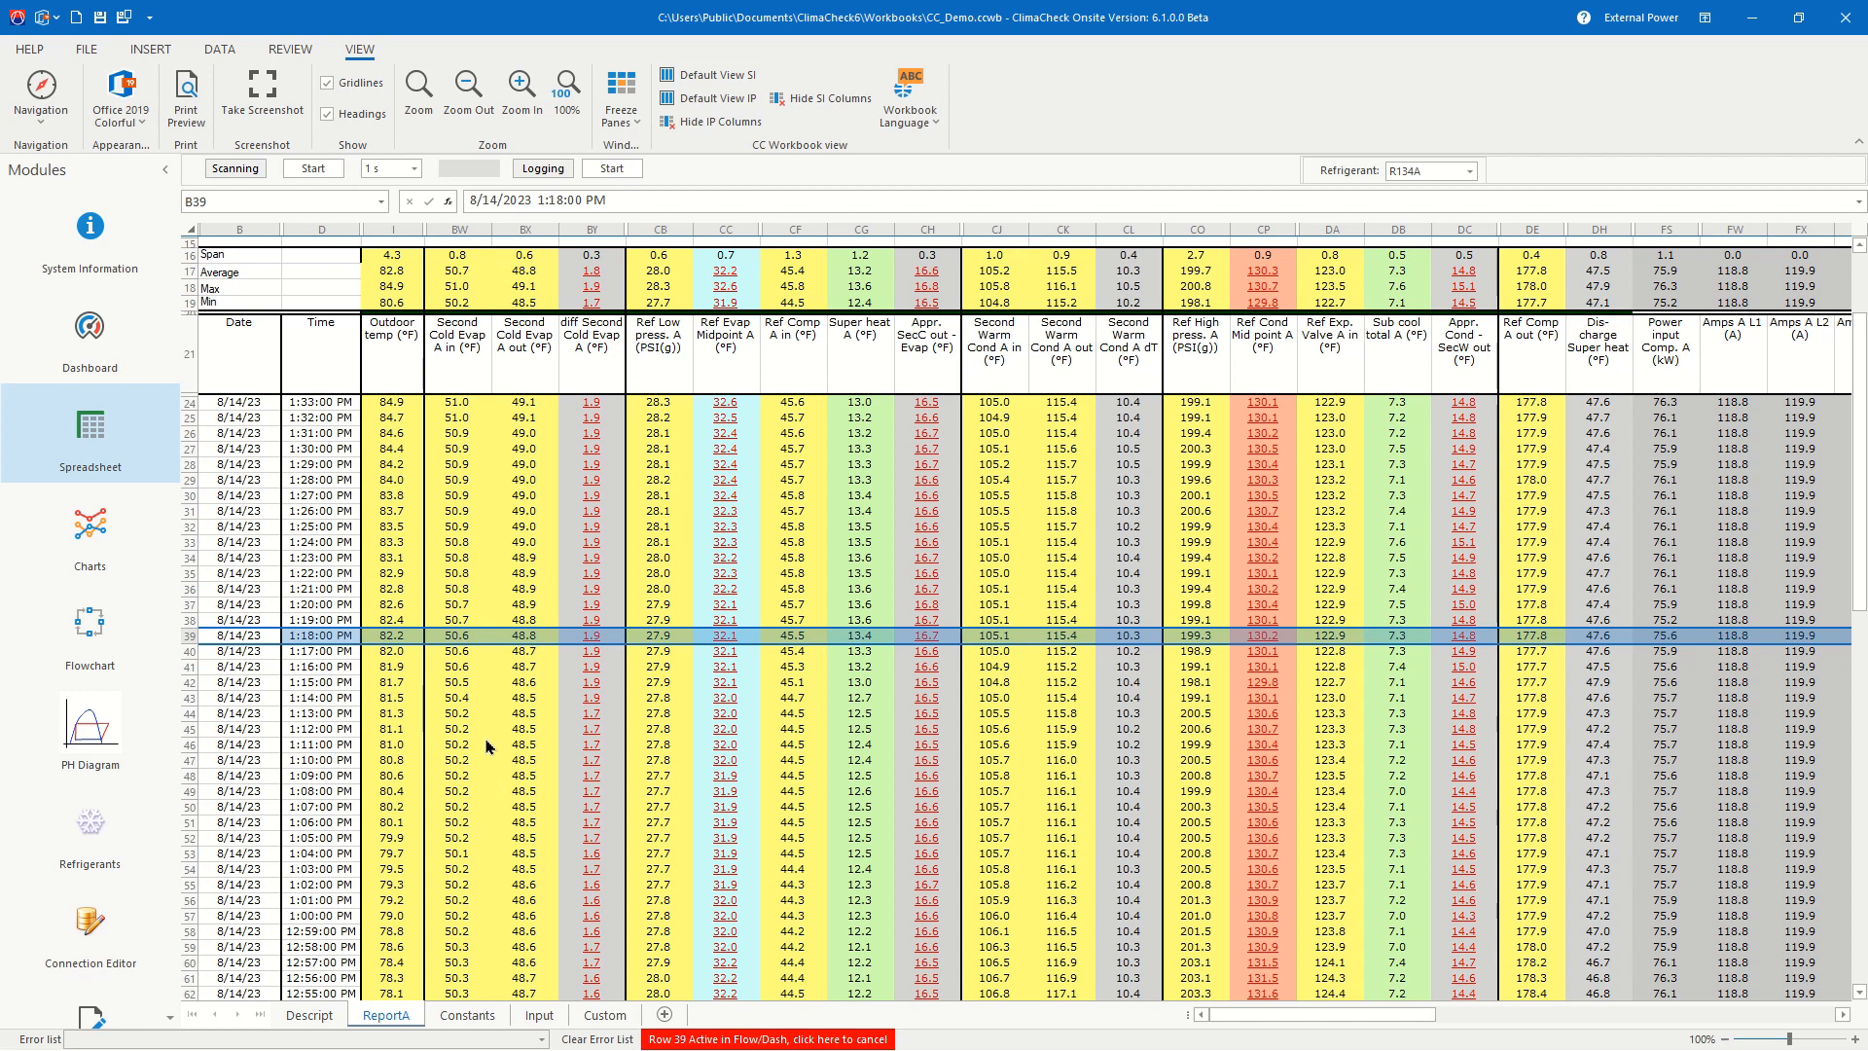
Step: Switch the workbook to the default SI view and update the PH diagram with the row 39 values
scroll(724, 589, "up", 4)
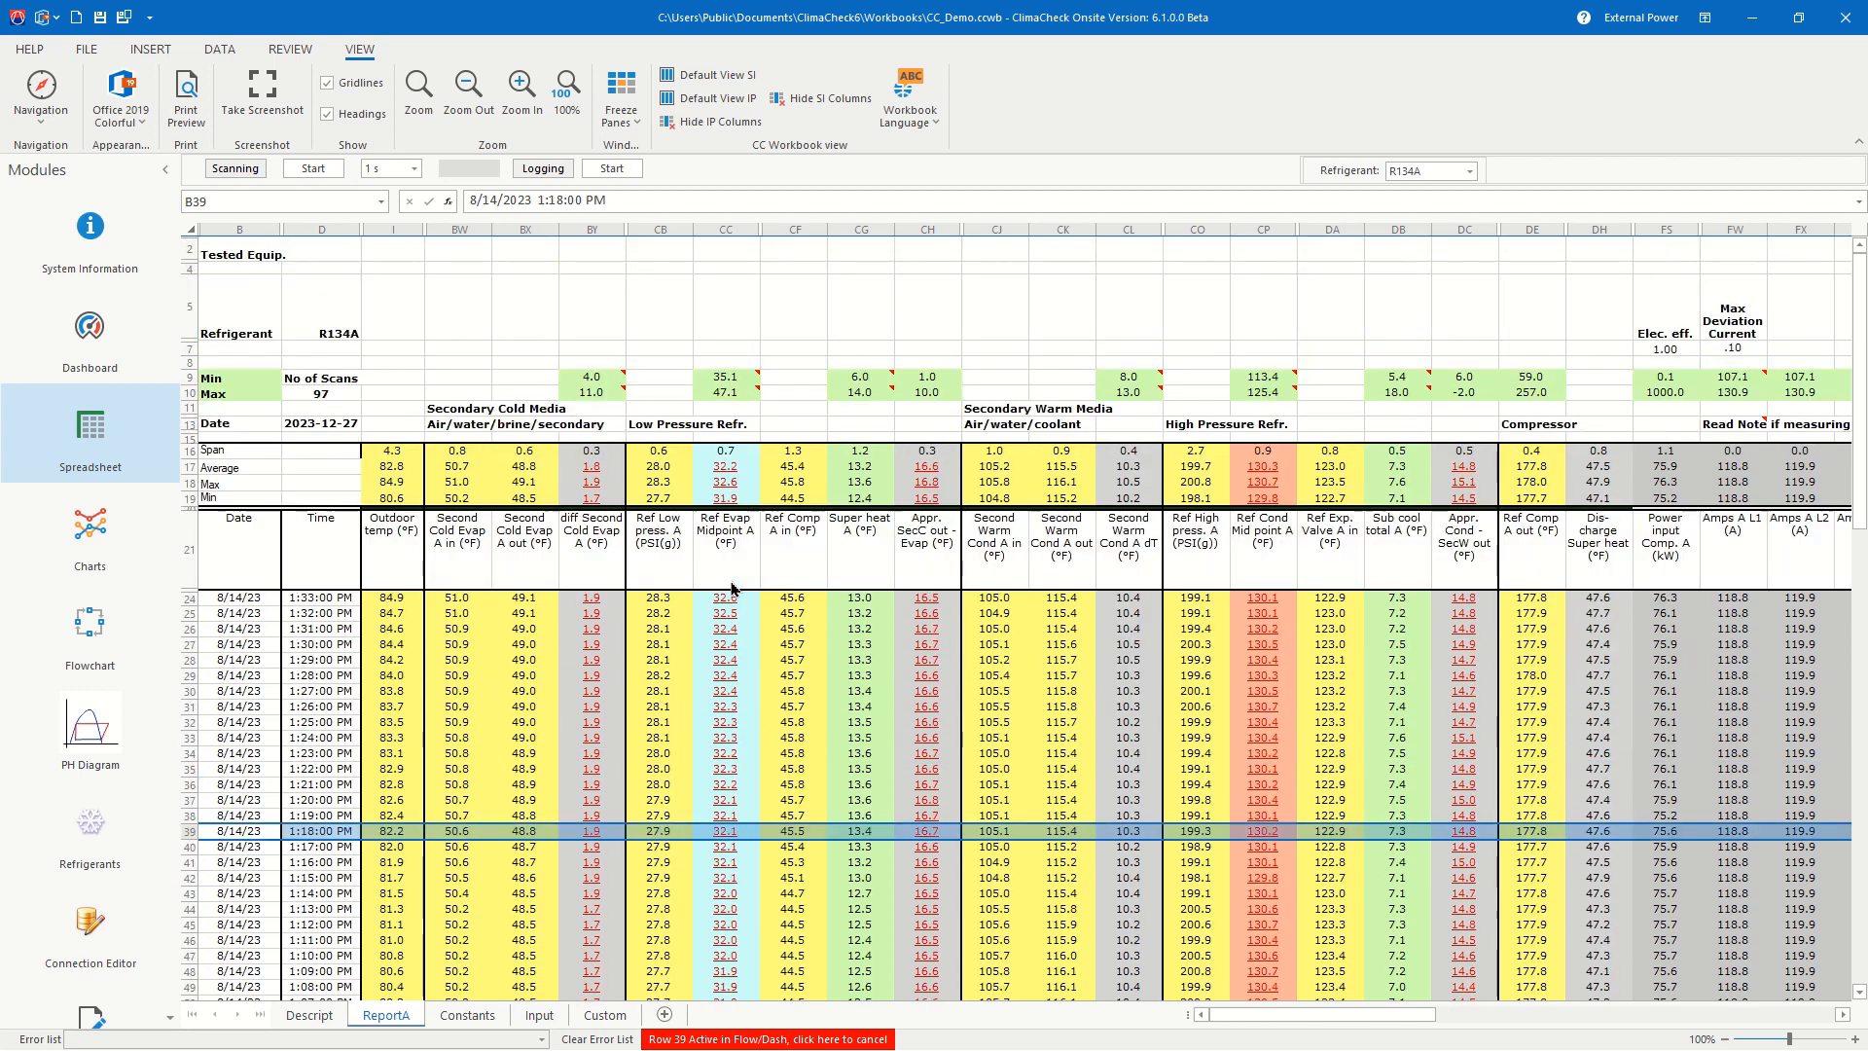
left_click(704, 80)
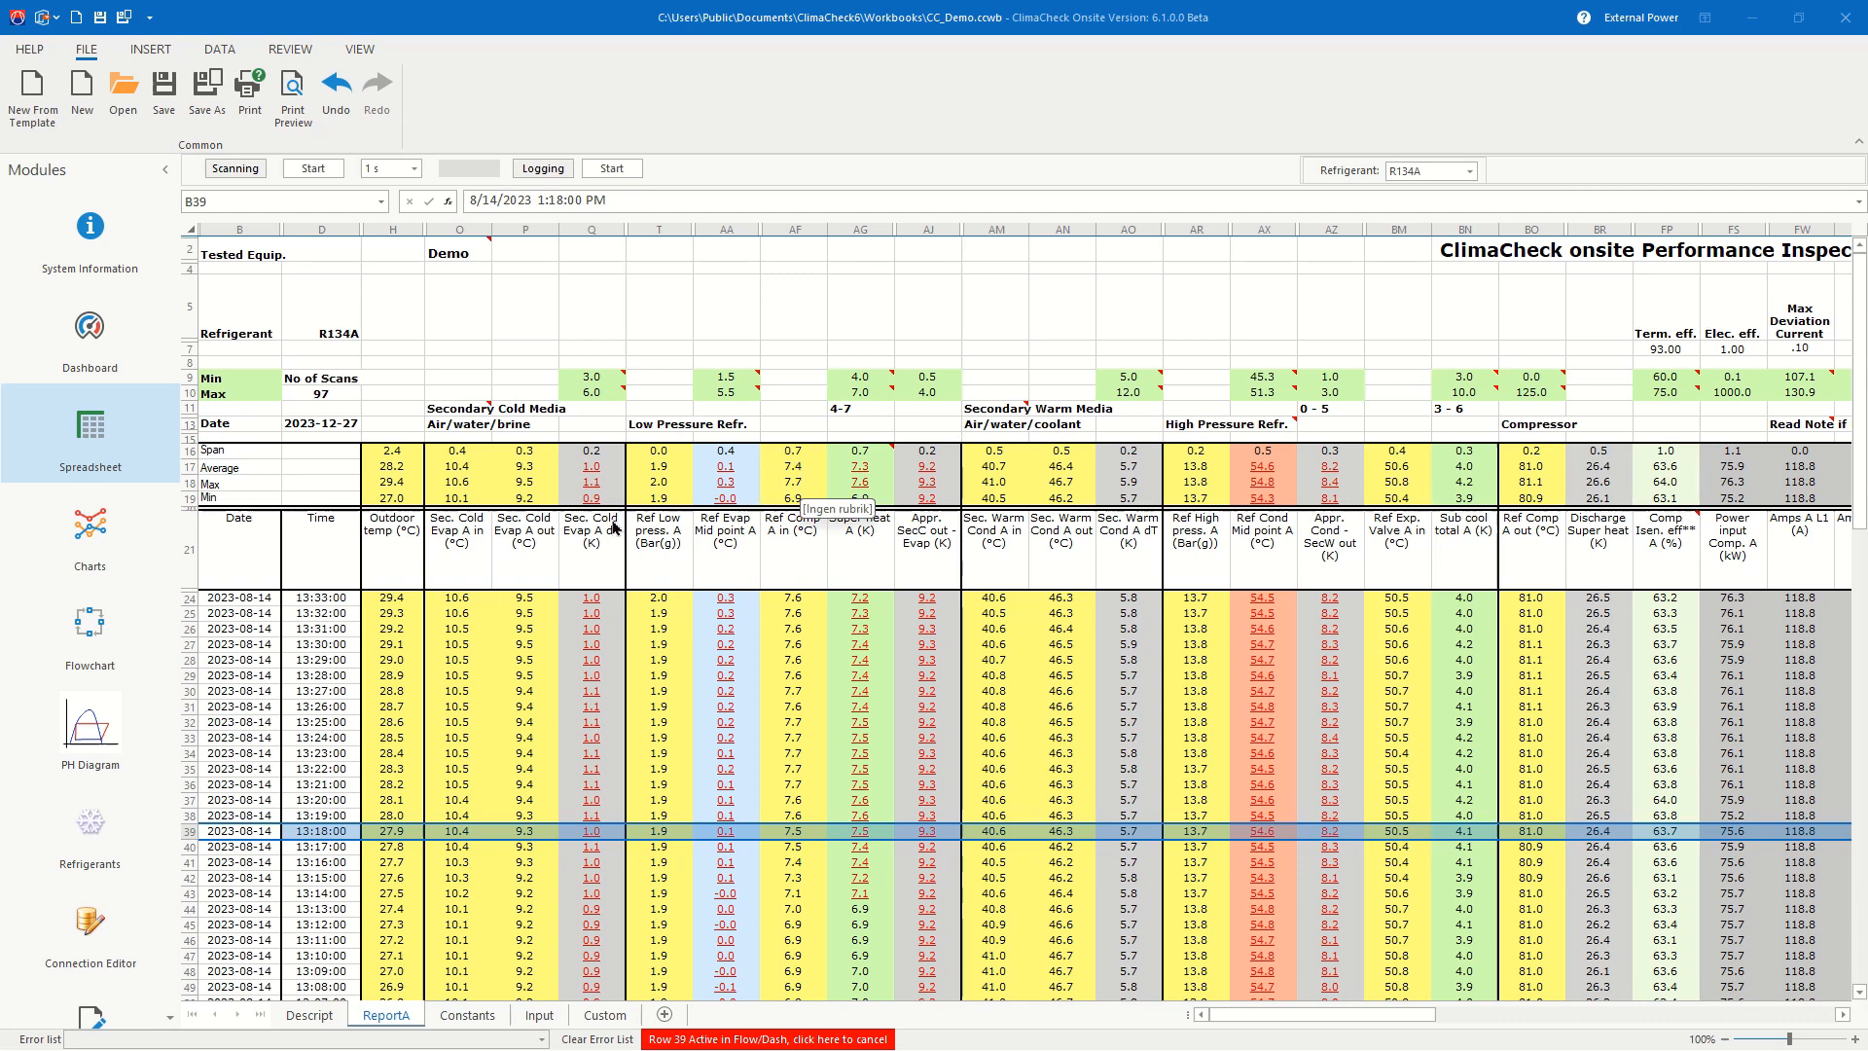
left_click(85, 735)
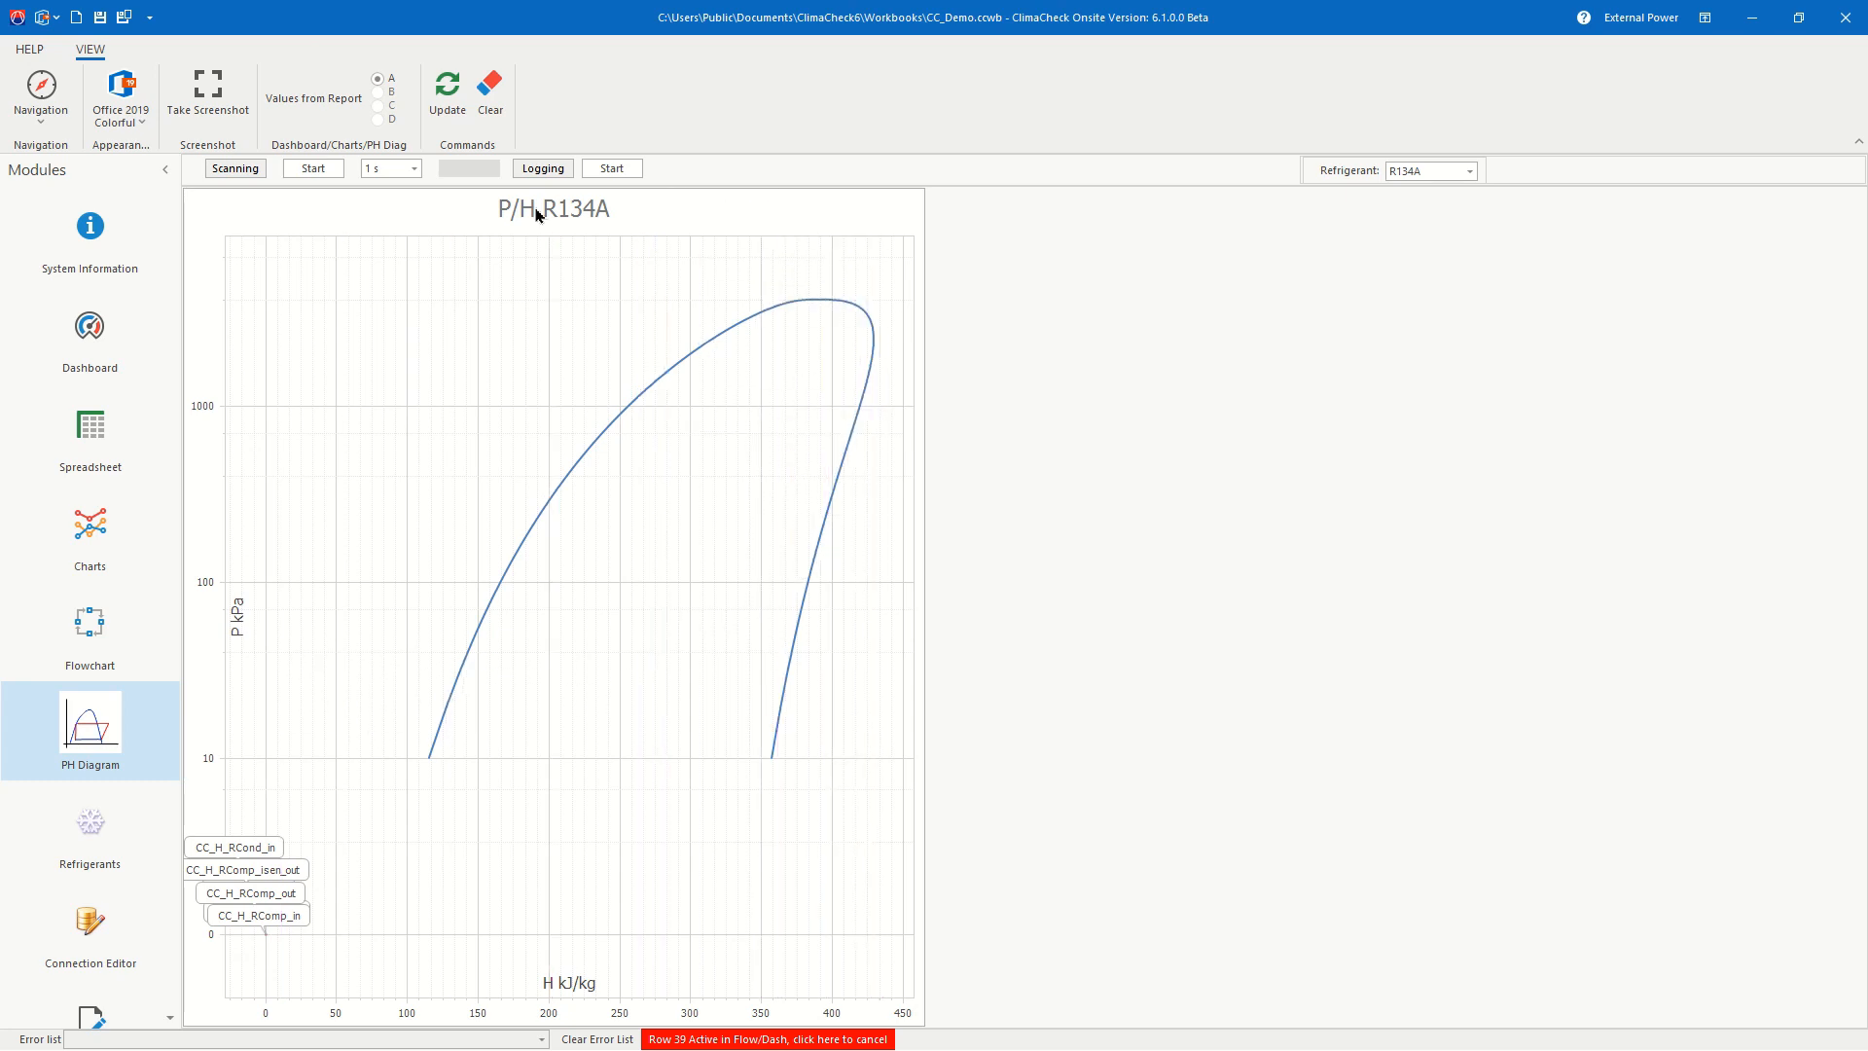
left_click(448, 107)
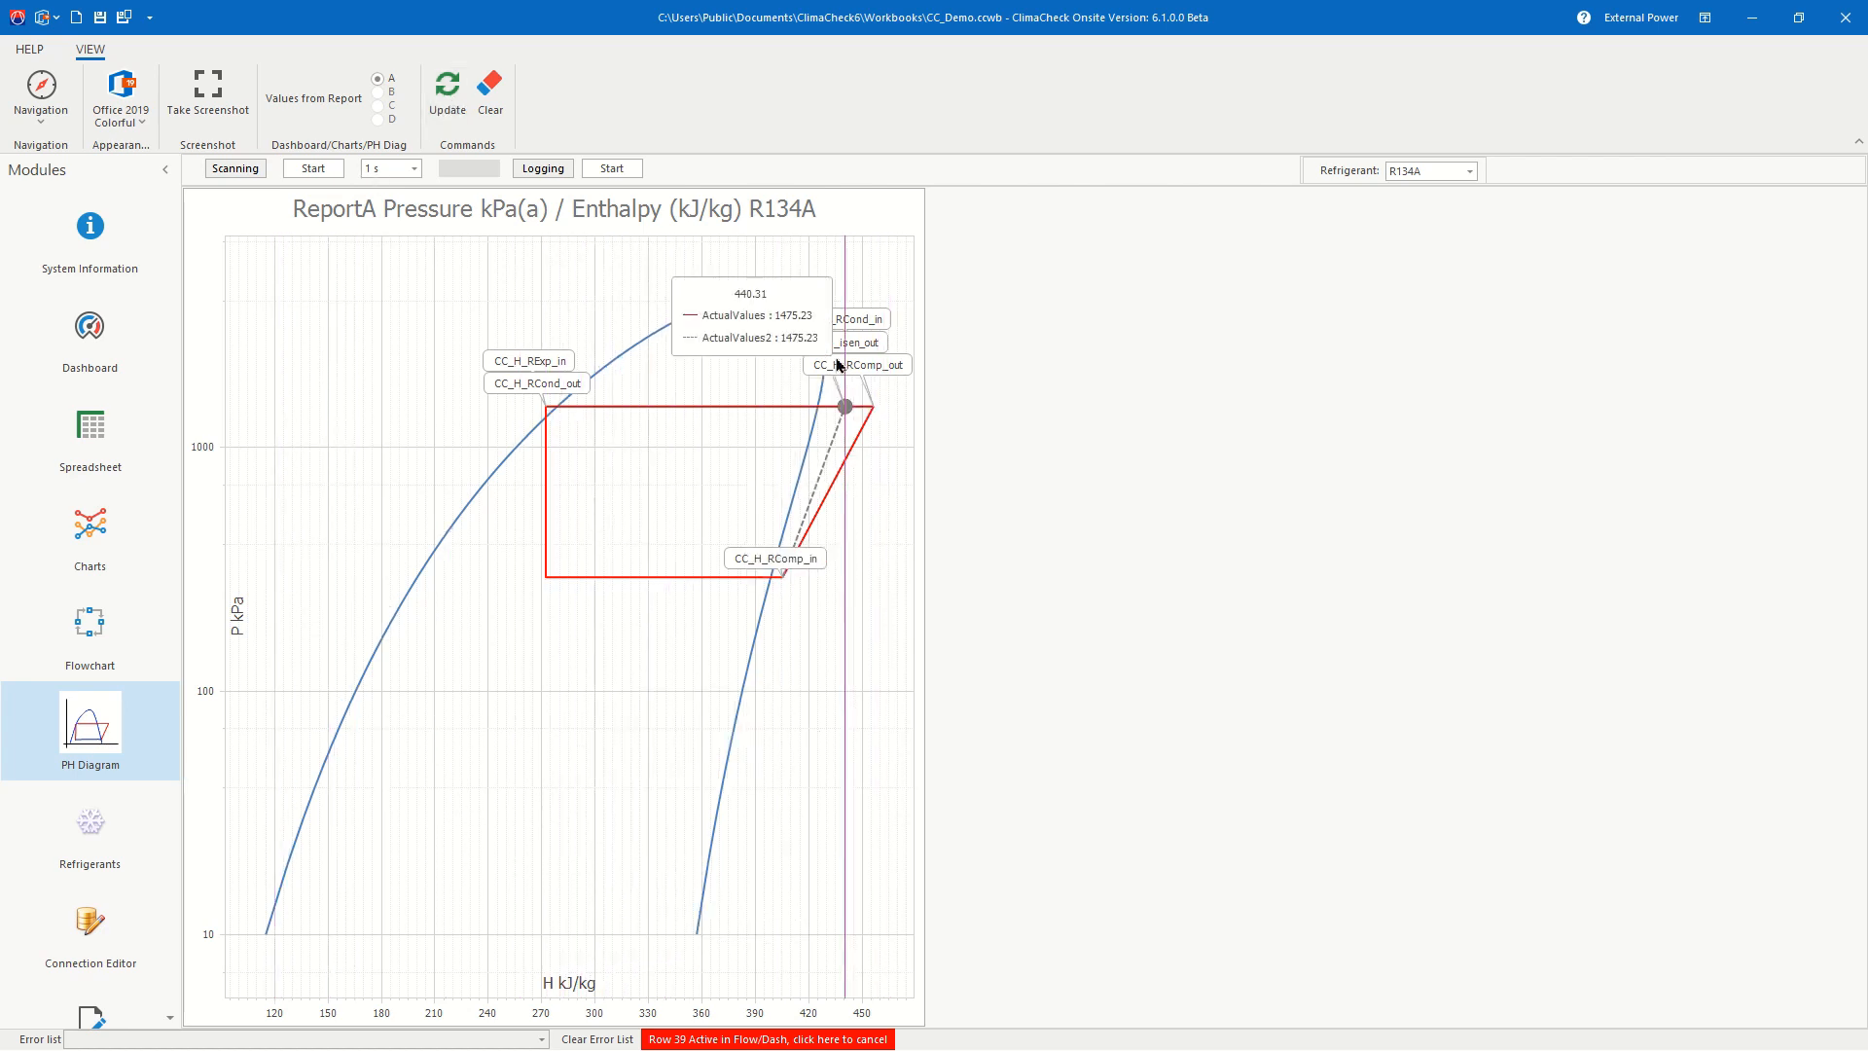
Step: Set the 13:13:00 row (row 44) of ReportA as the row for dashboard, flowchart and PH diagram, and update the PH diagram
left_click(85, 438)
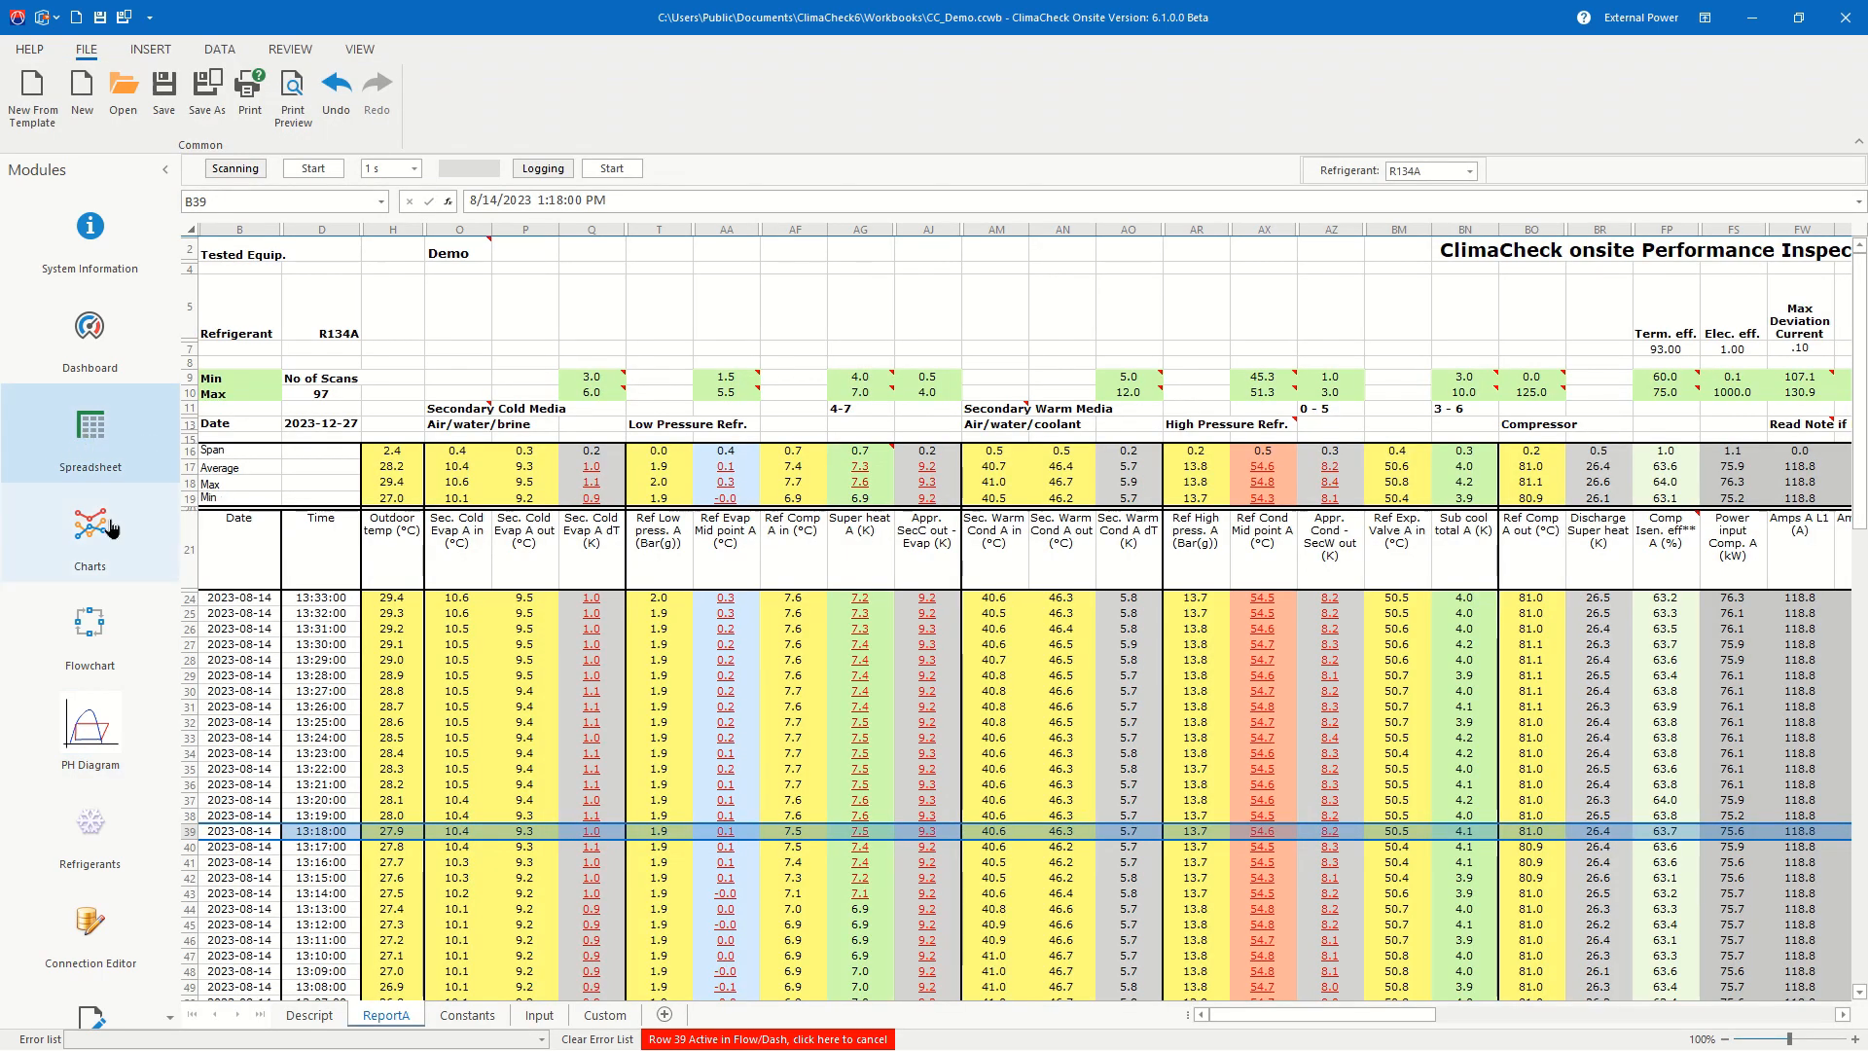
scroll(234, 550, "down", 4)
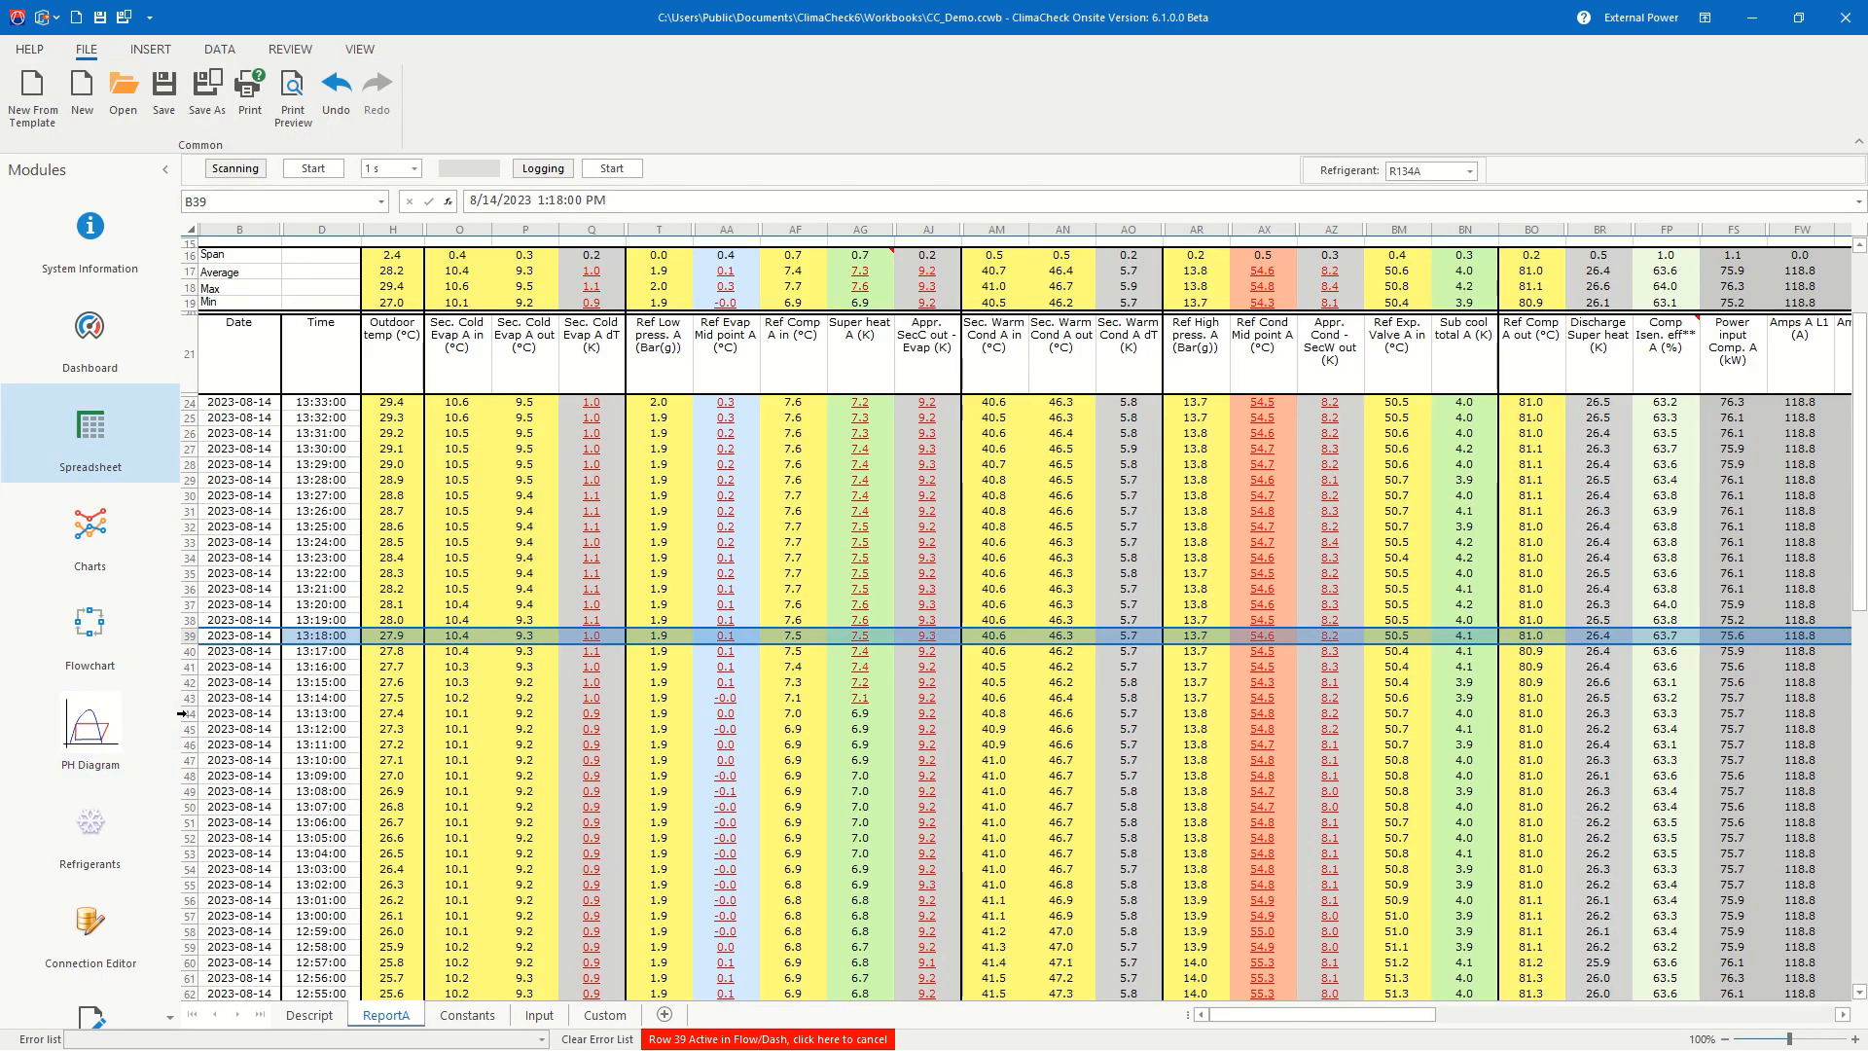
right_click(184, 713)
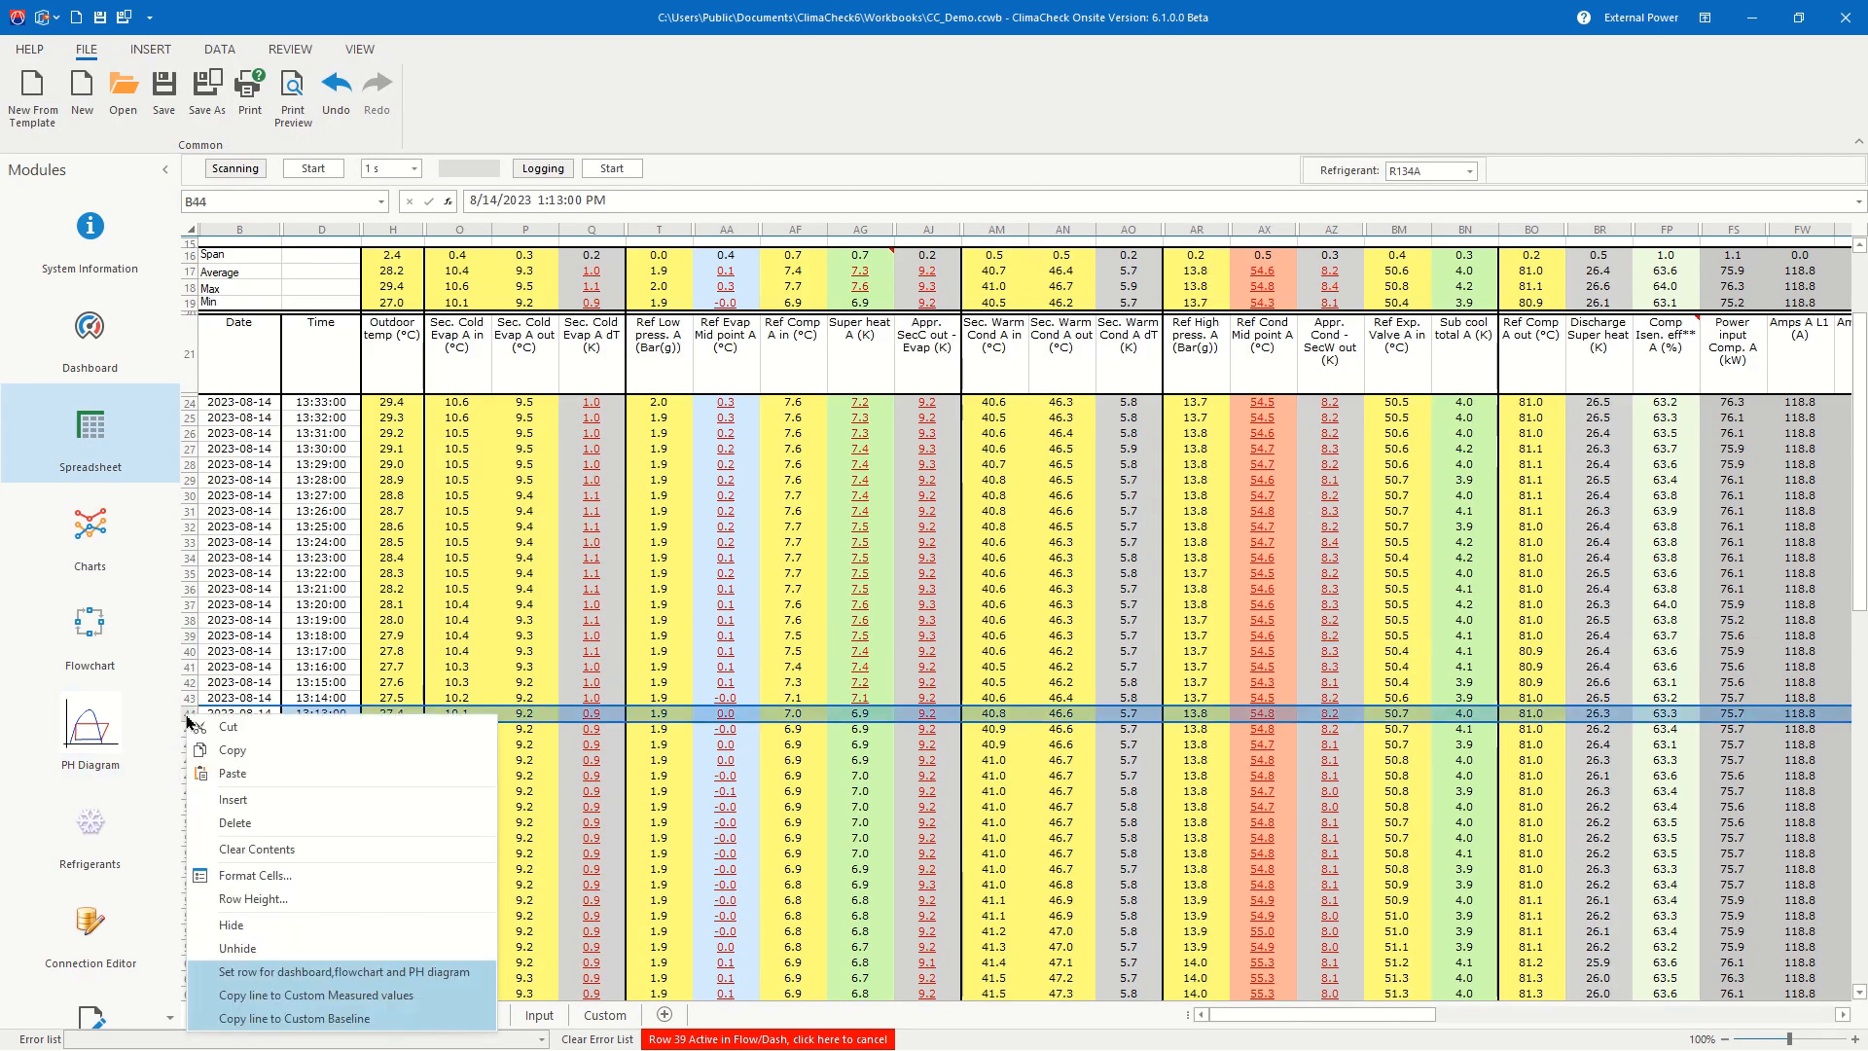
left_click(239, 973)
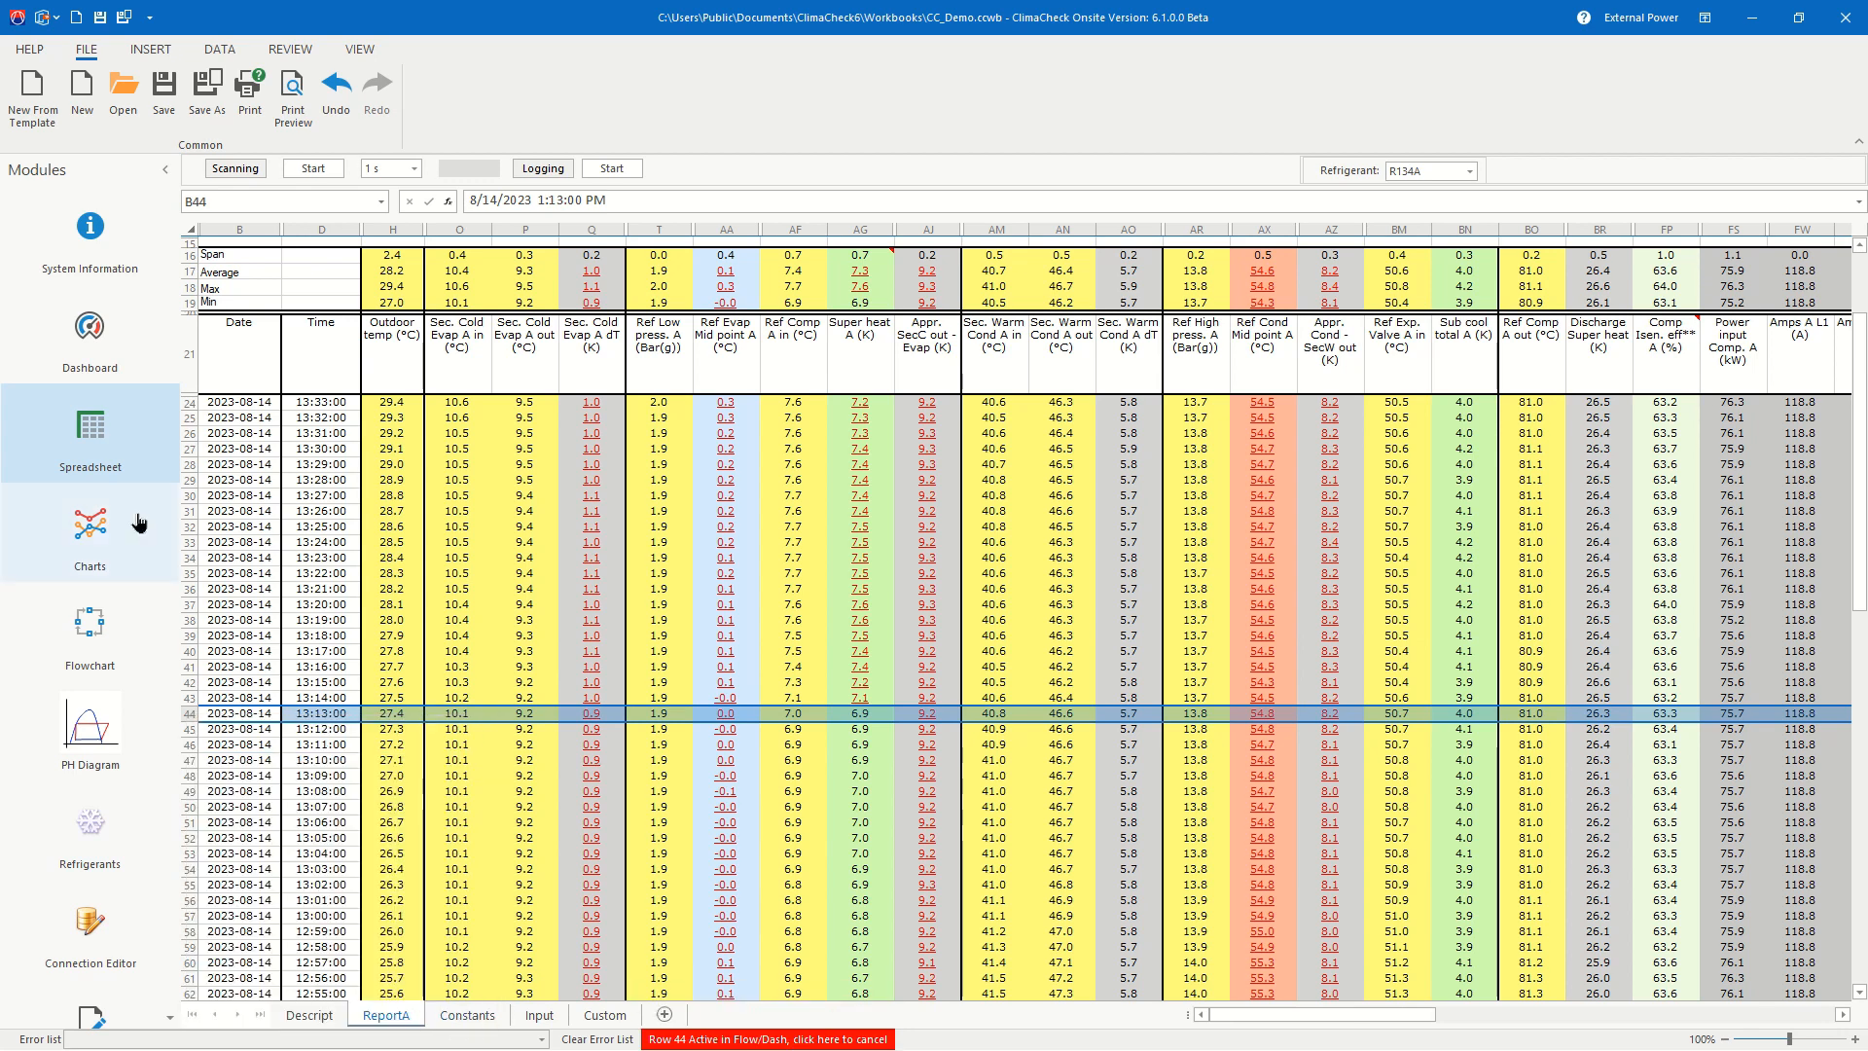
left_click(78, 719)
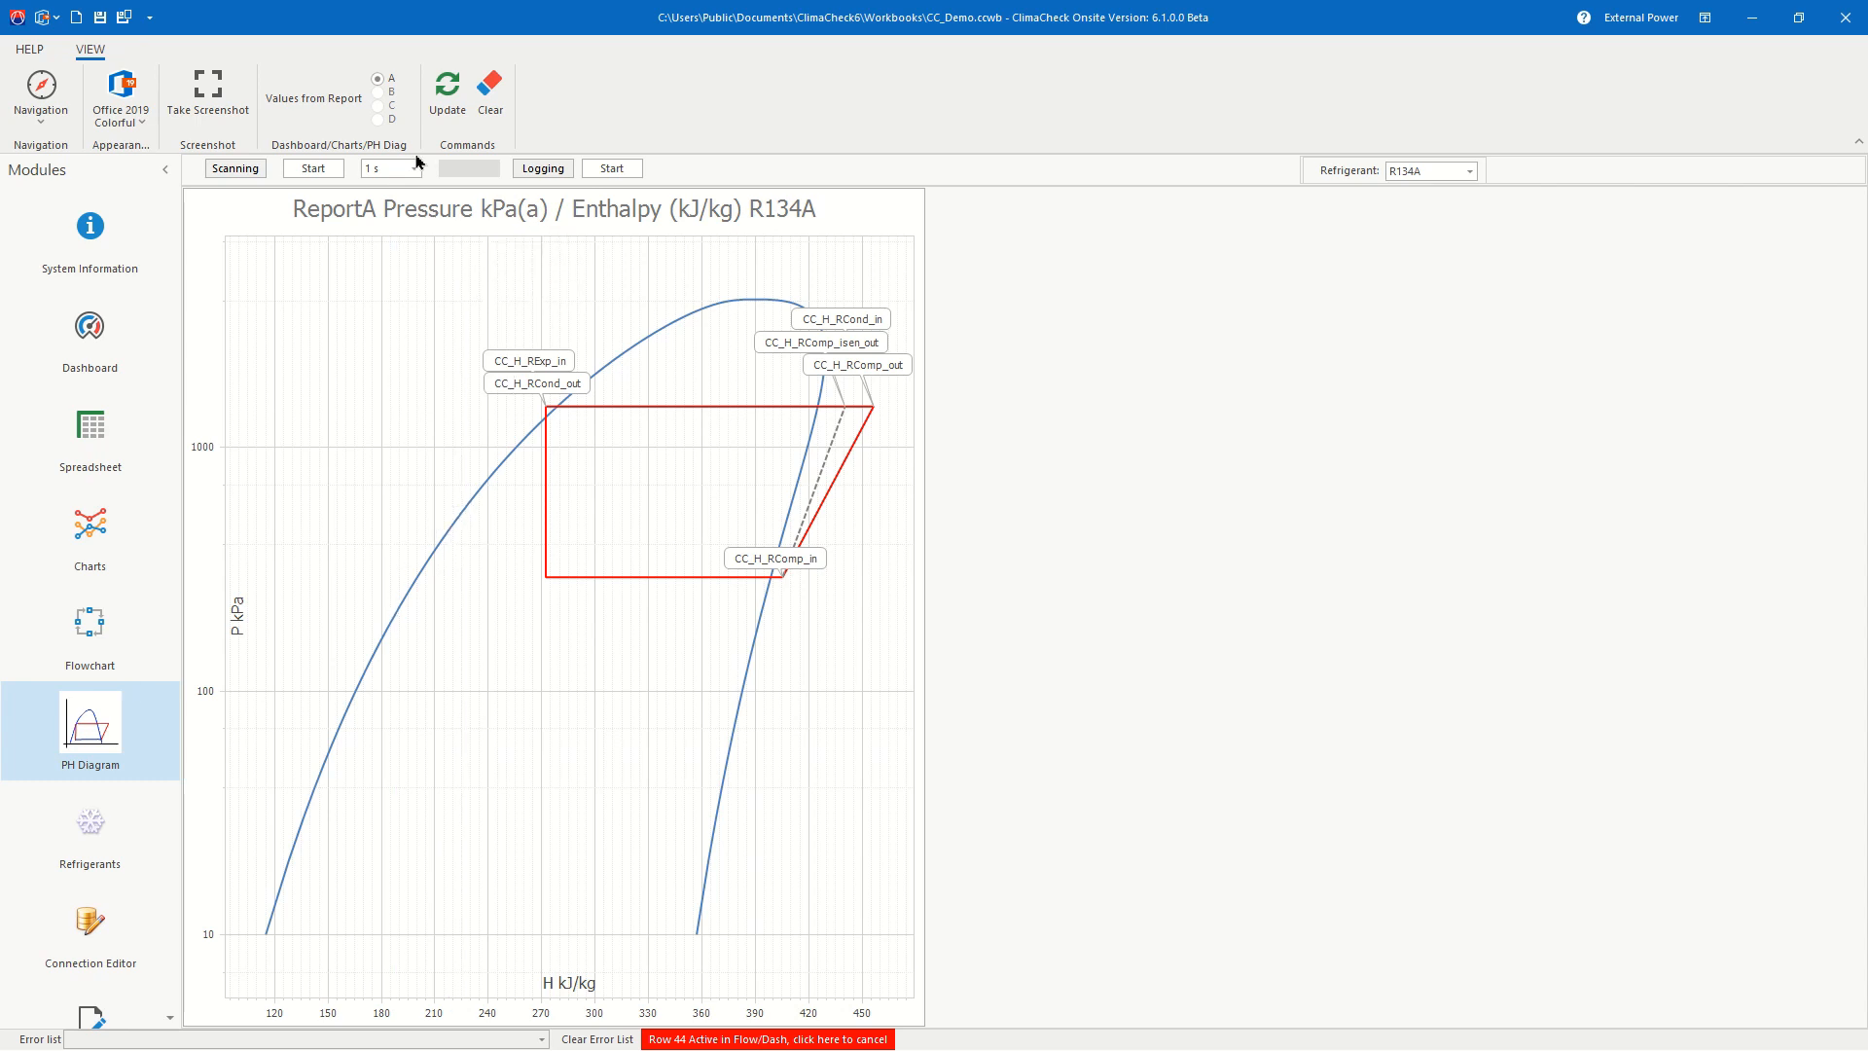
left_click(445, 101)
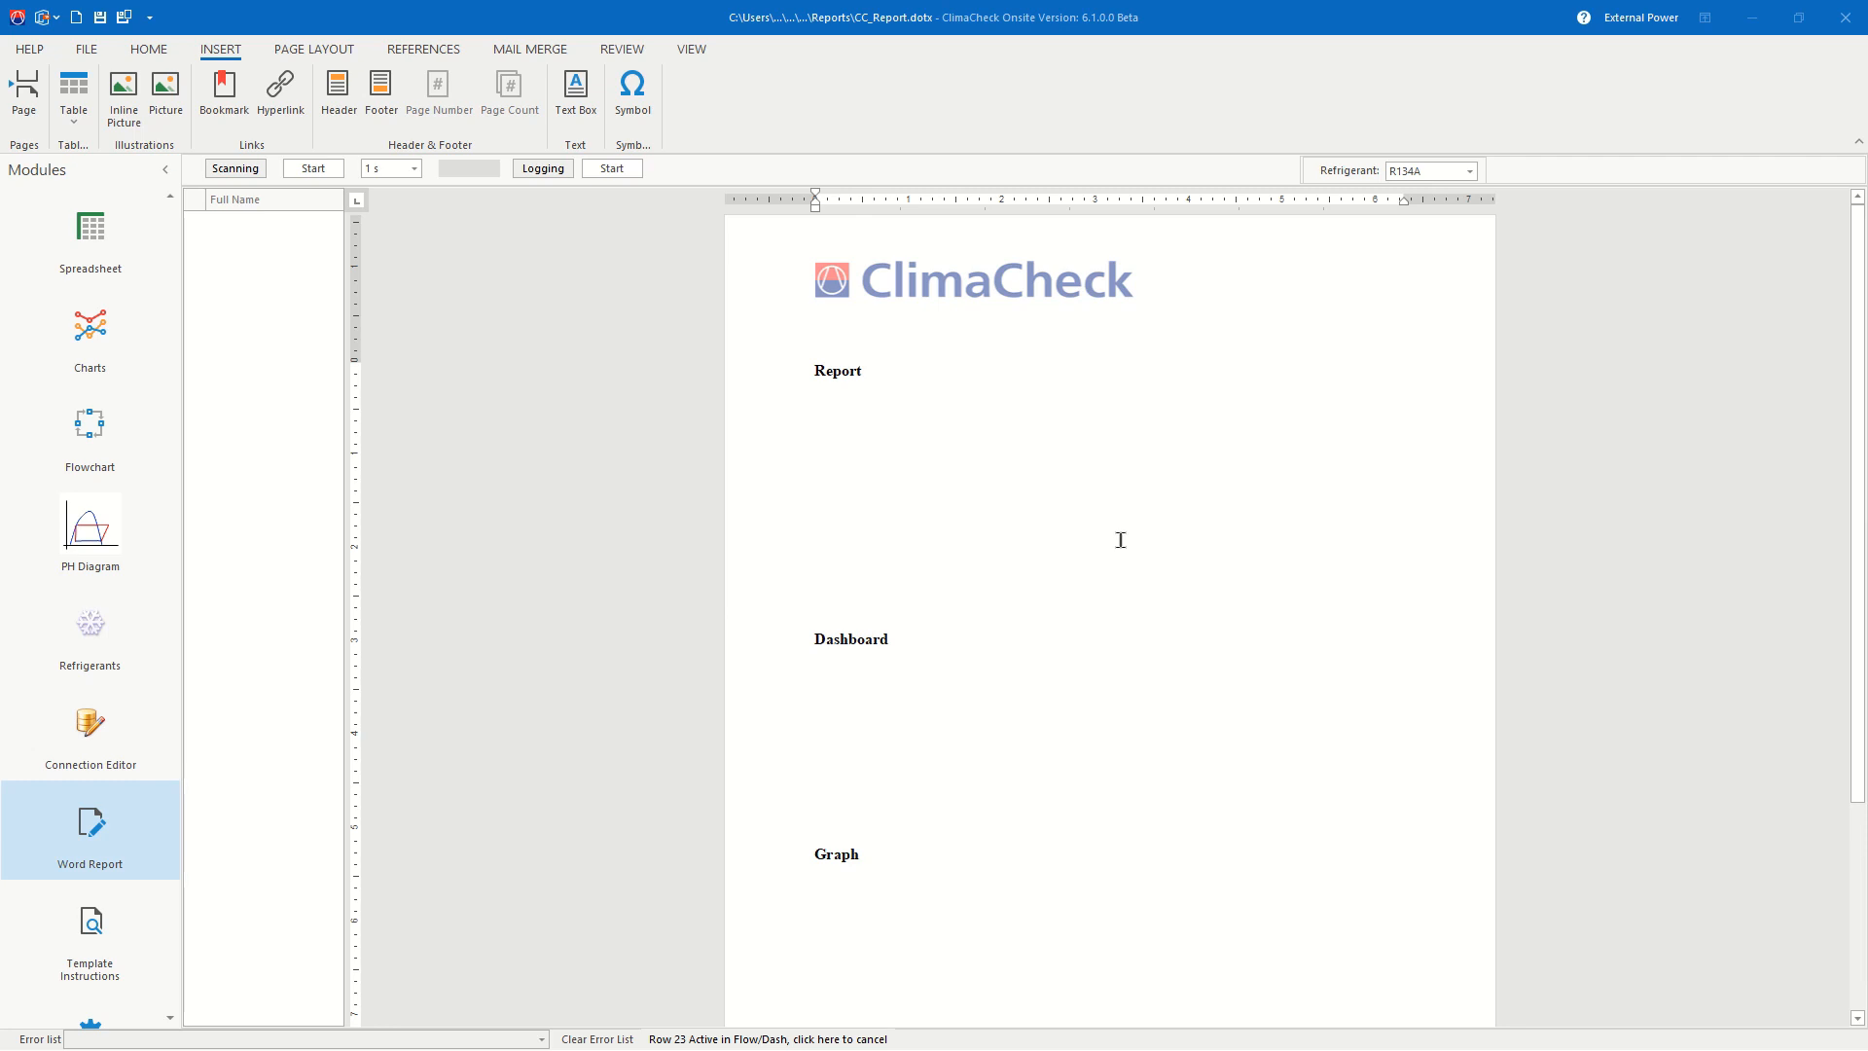
Step: Add a note under the Report heading about lowering the Compressor Thermal Efficiency constant from 0.93 to 0.89 for 63% isentropic compressor efficiency
left_click(887, 394)
type("Note: Adjusted the constant: Compressor Thermal Efficiency between 09:12 and 09:49. I shilded the compressor from the condenser fan draft, and started the measurement. The isentropic compressor efficency got stable at 63%.  When I removed the insulation shiled from the compressor the isentropic compressor efficency increased to 82%. I adjusted (decreased) the Compressor Thermal Efficiency constant from 0.93 to 0.89. and that gave the same (63%) isentropic compressor efficiency as without compressor cooling.")
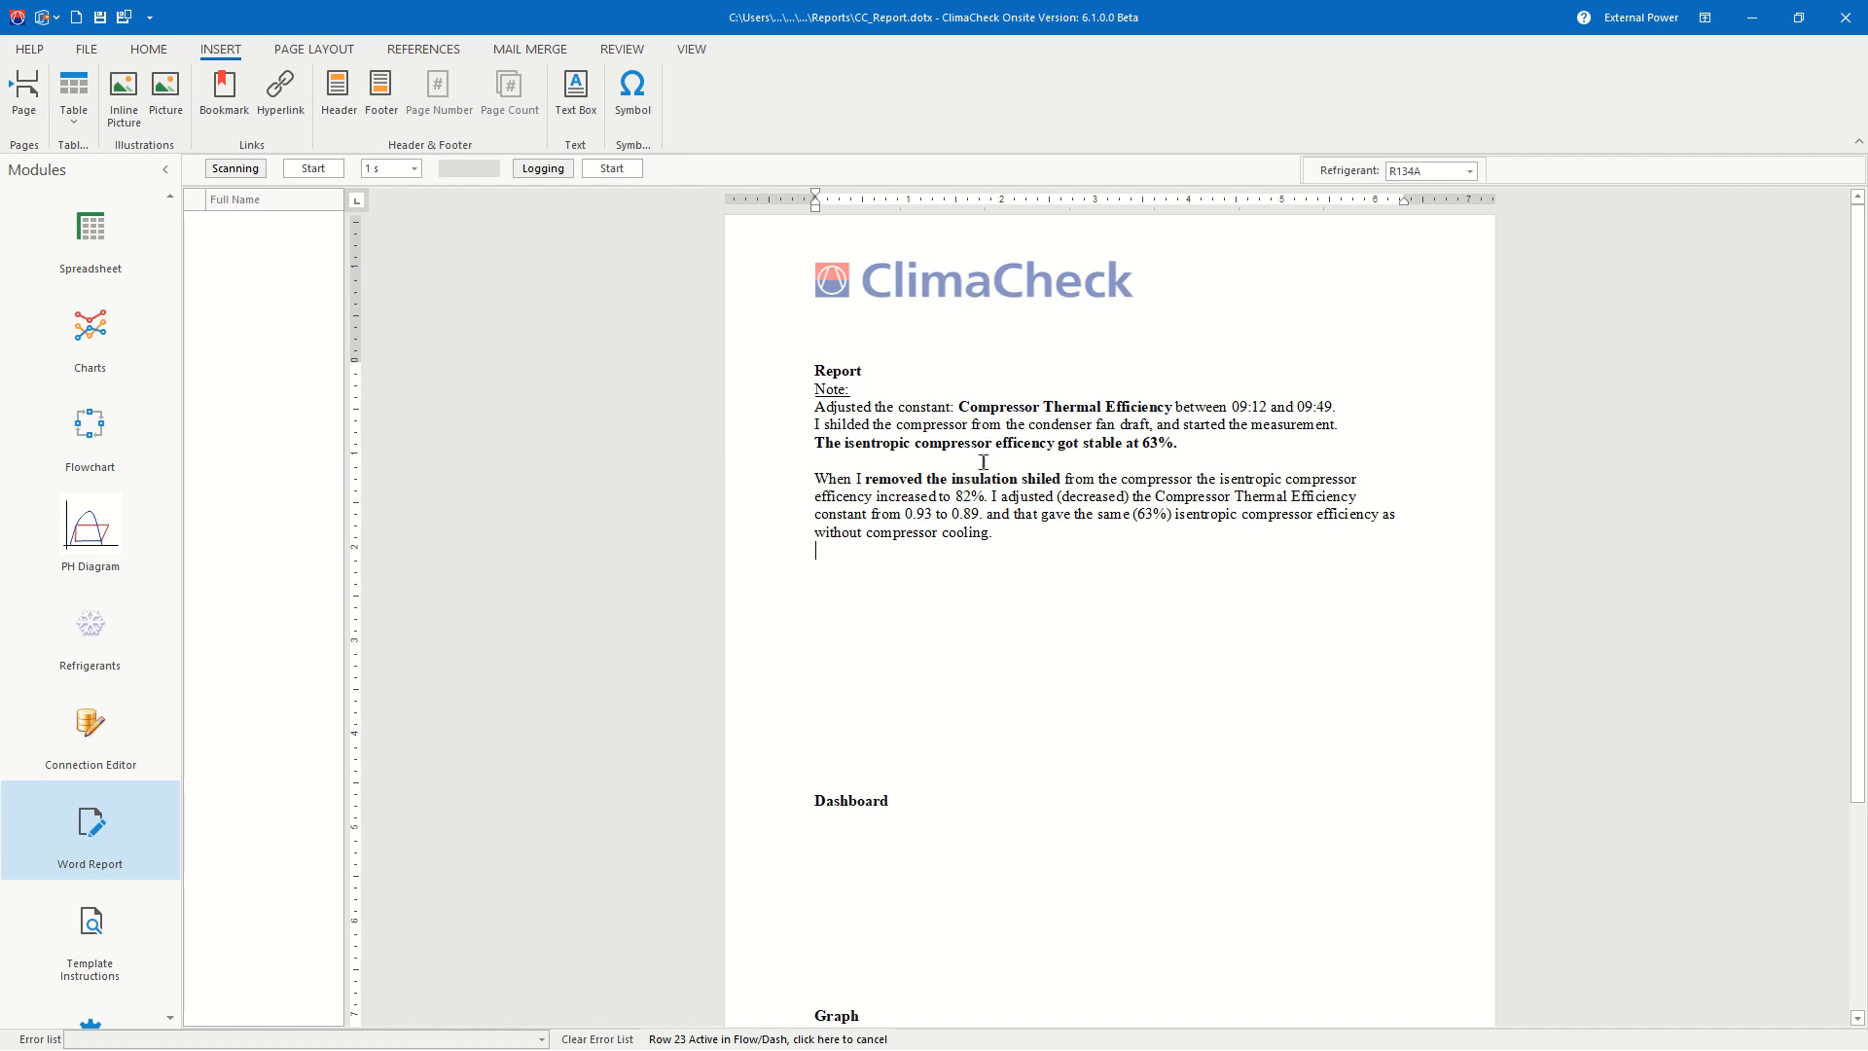
scroll(930, 722, "down", 1)
scroll(932, 722, "down", 1)
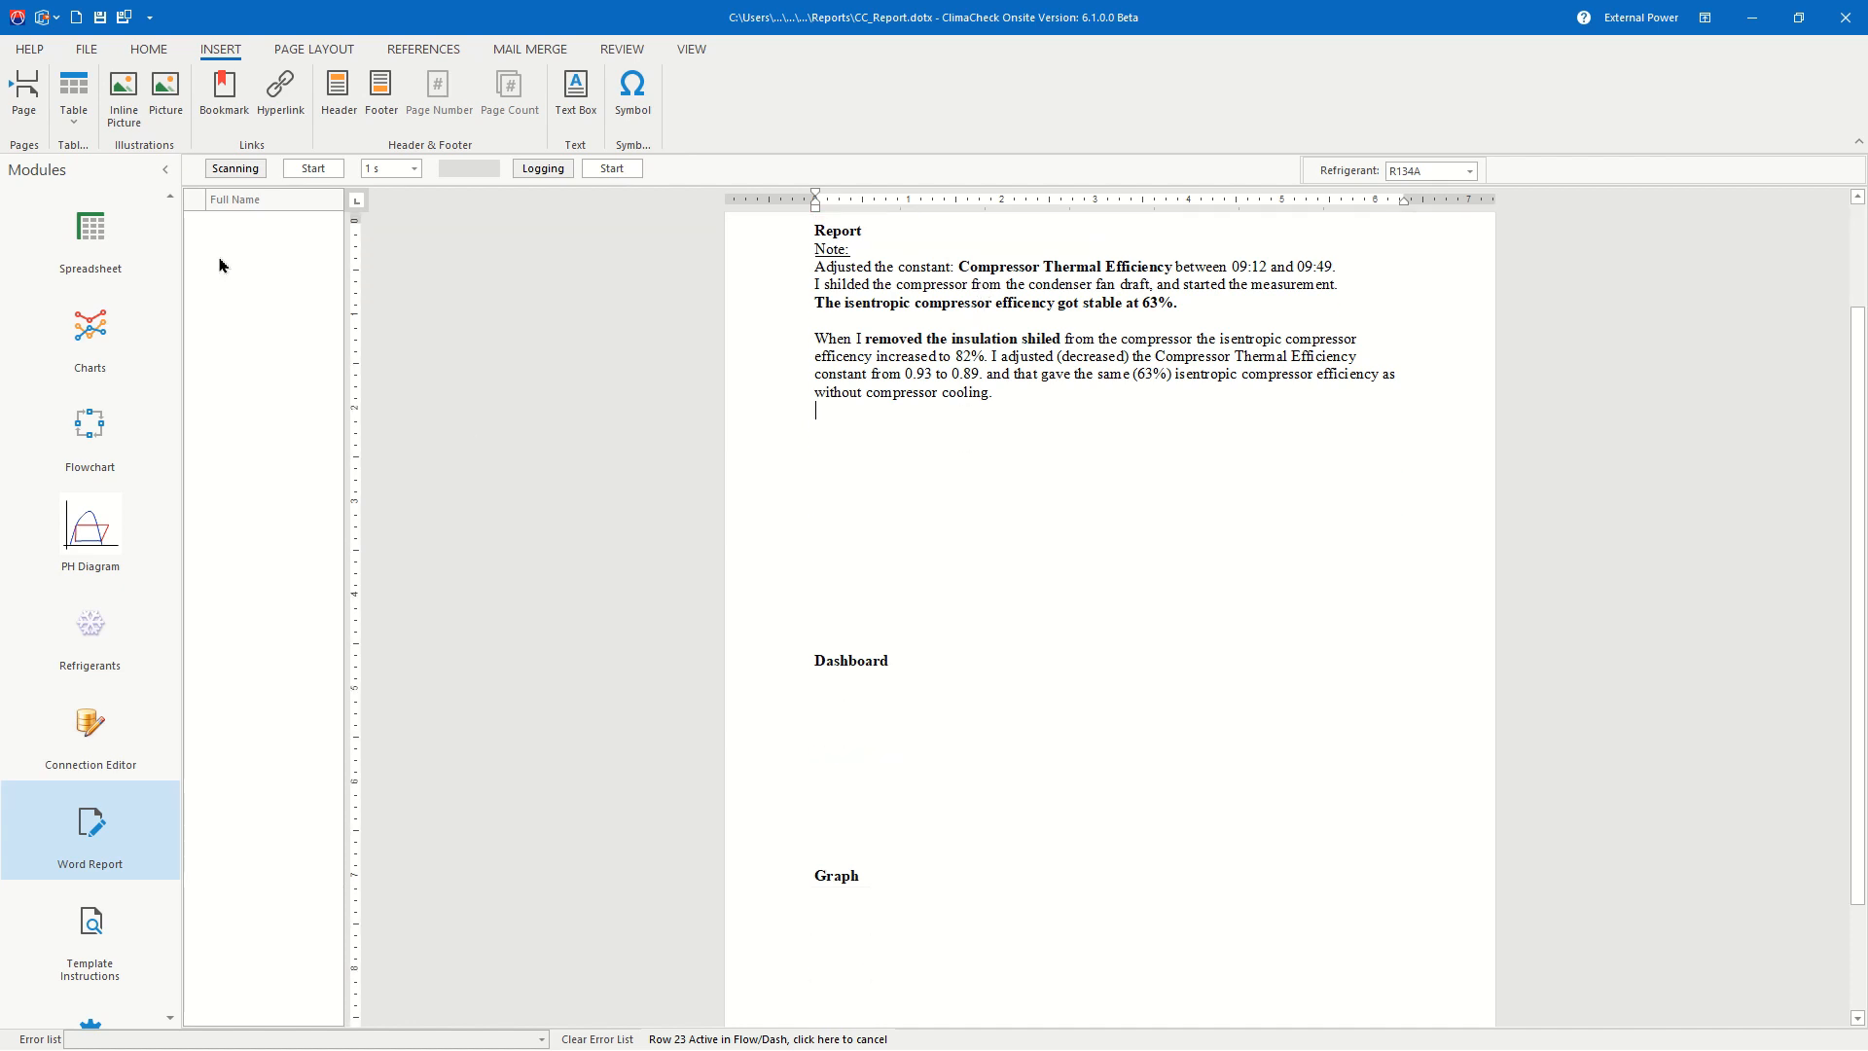
scroll(91, 336, "up", 2)
Step: Capture a screenshot of the Dashboard module cropped to the five gauges and the value tables beneath them
left_click(91, 331)
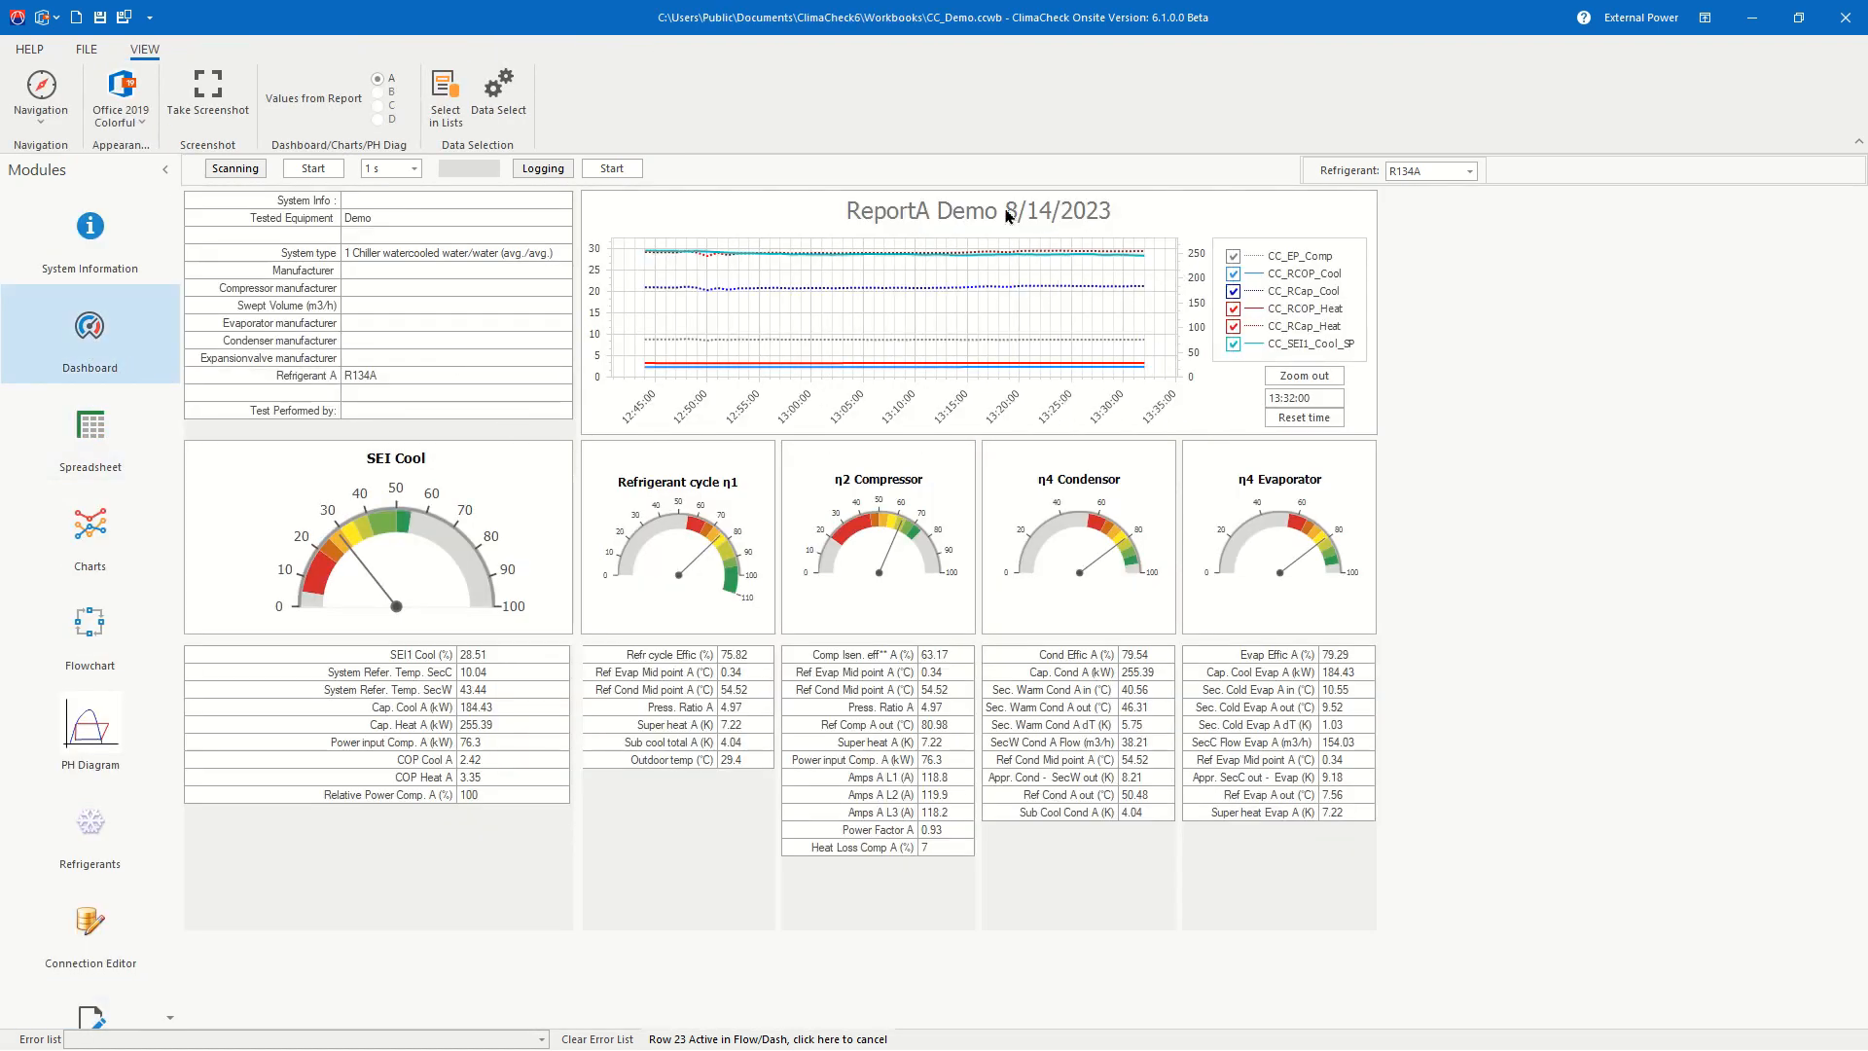
left_click(200, 92)
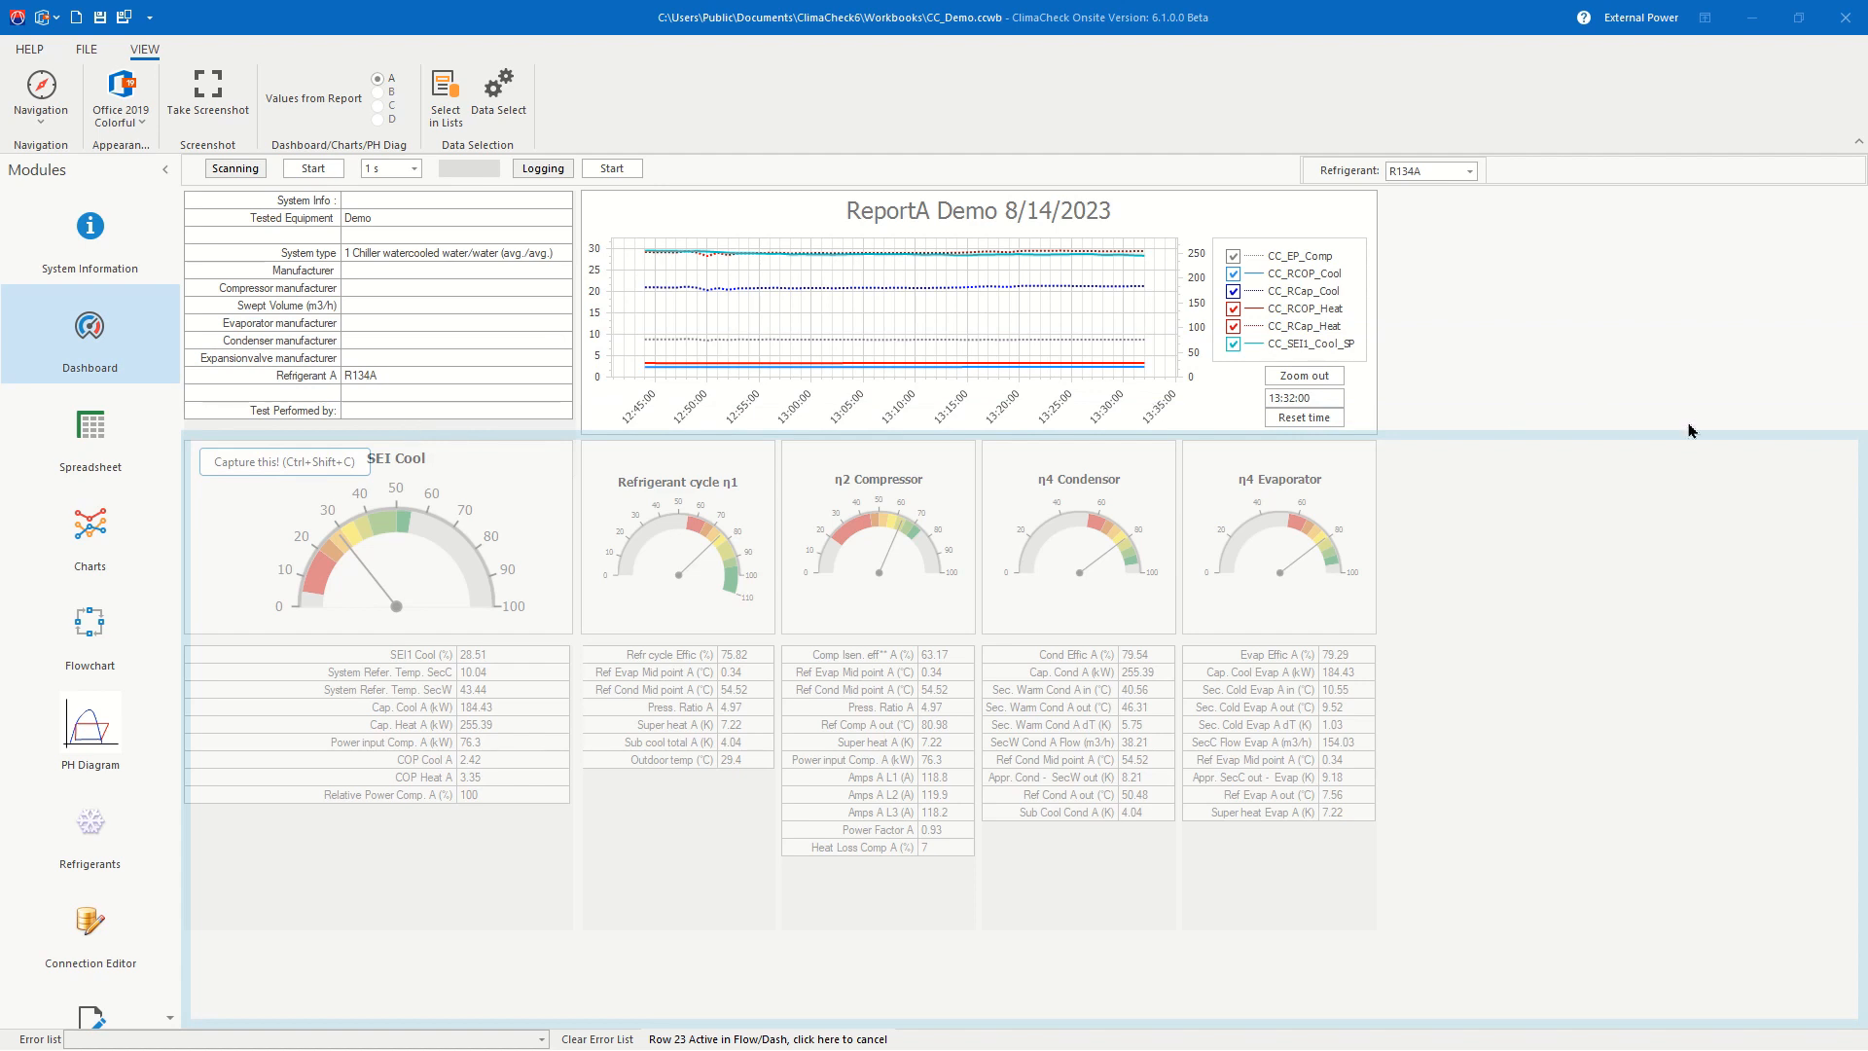
left_click_drag(1861, 599, 1384, 552)
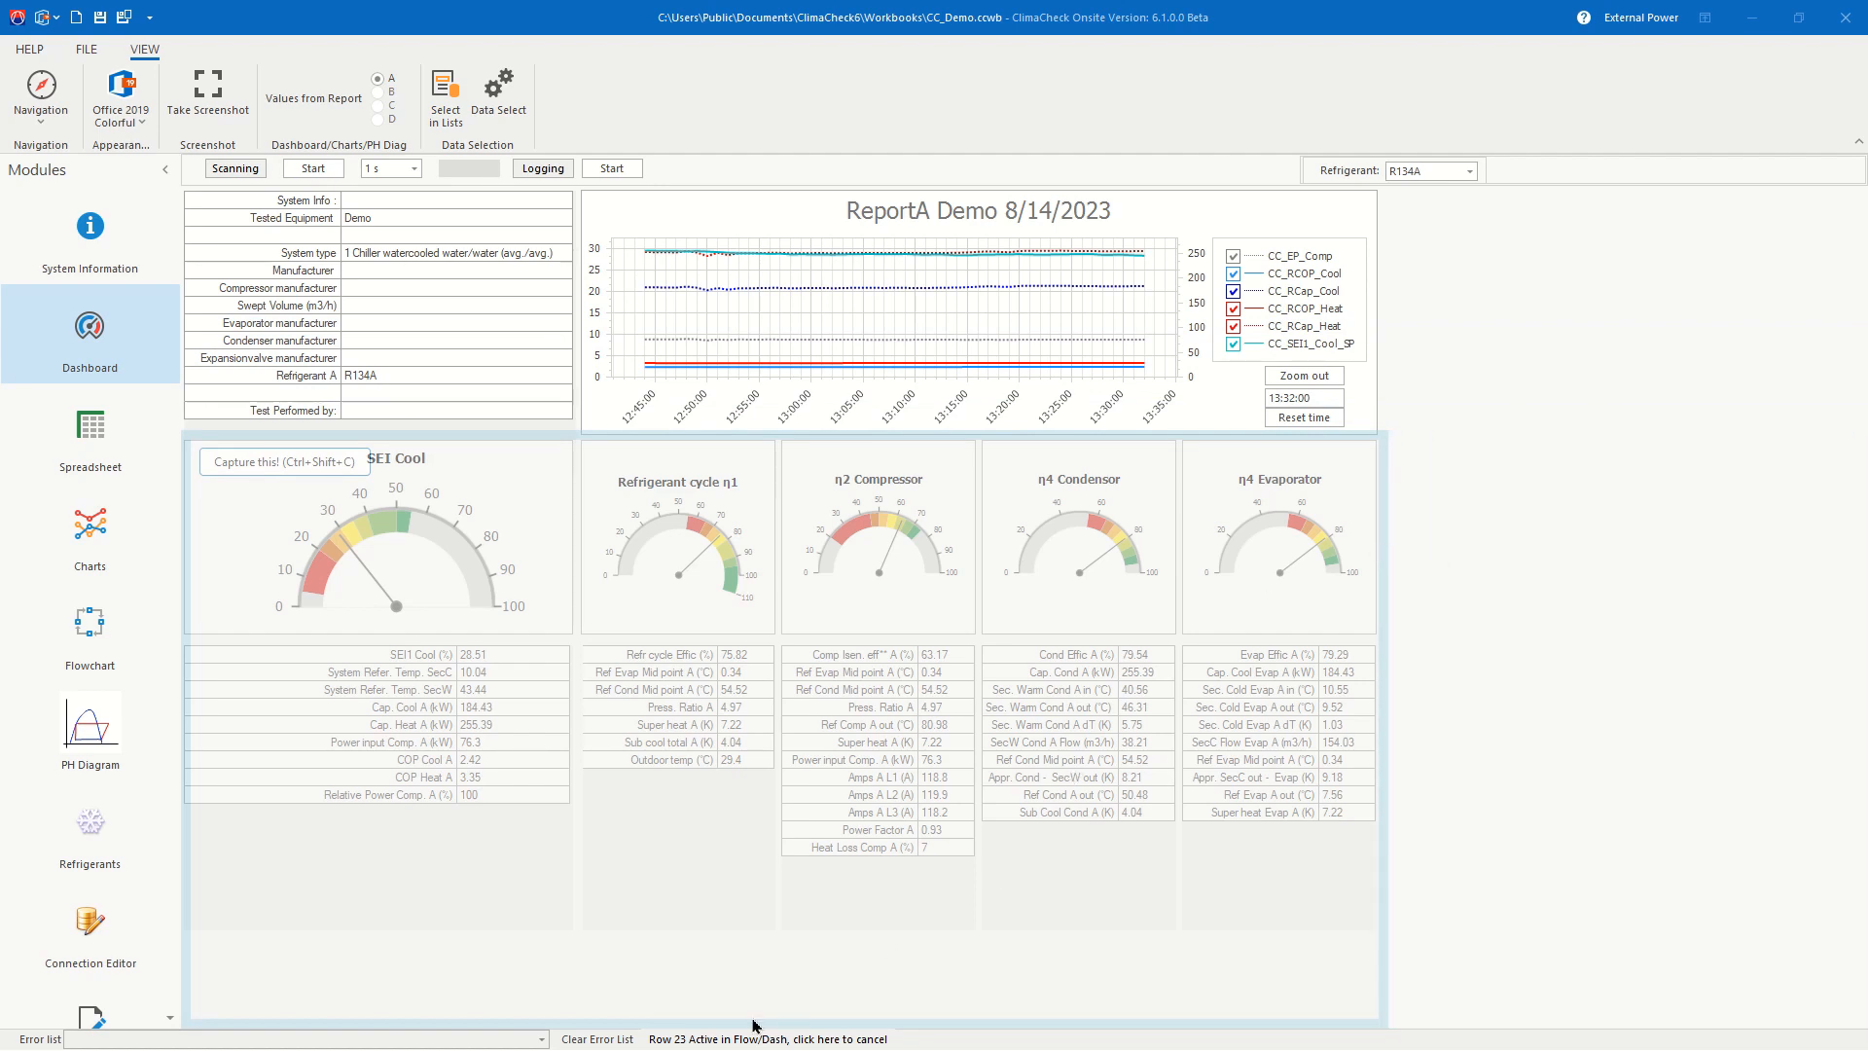
left_click_drag(750, 1022, 798, 865)
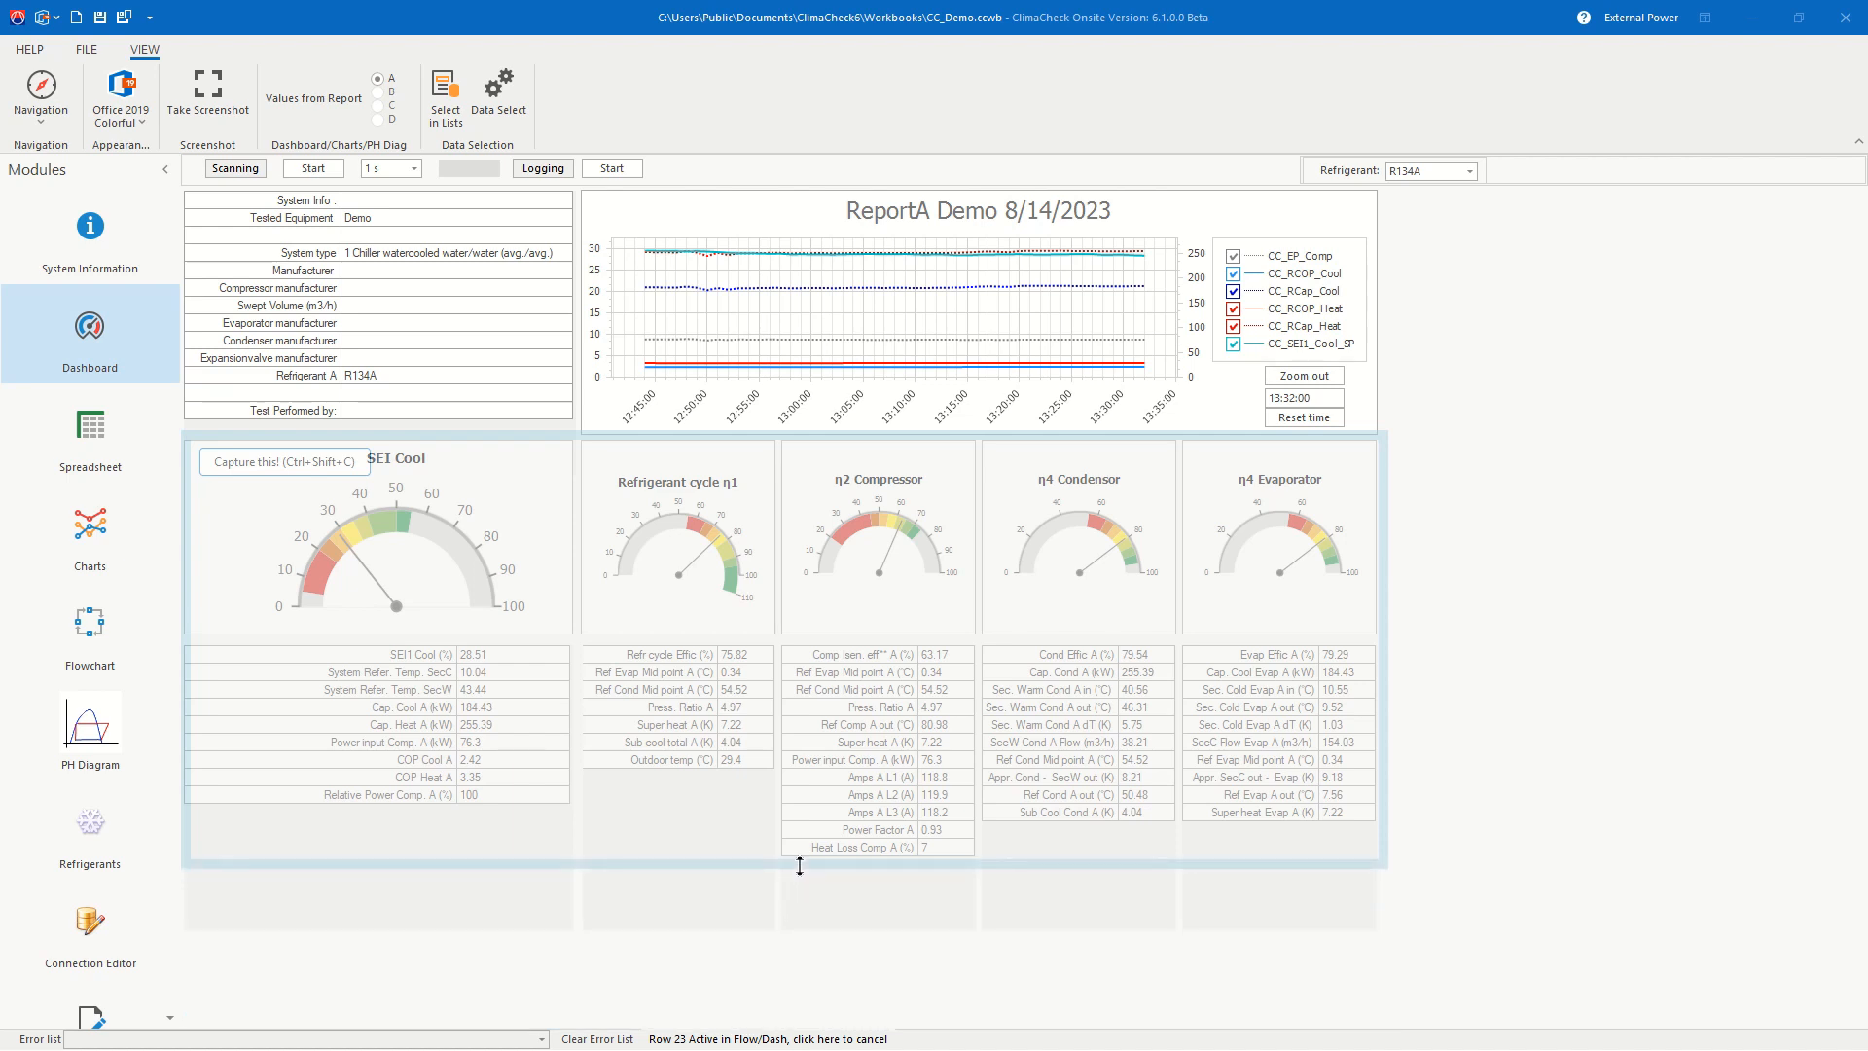
left_click(260, 467)
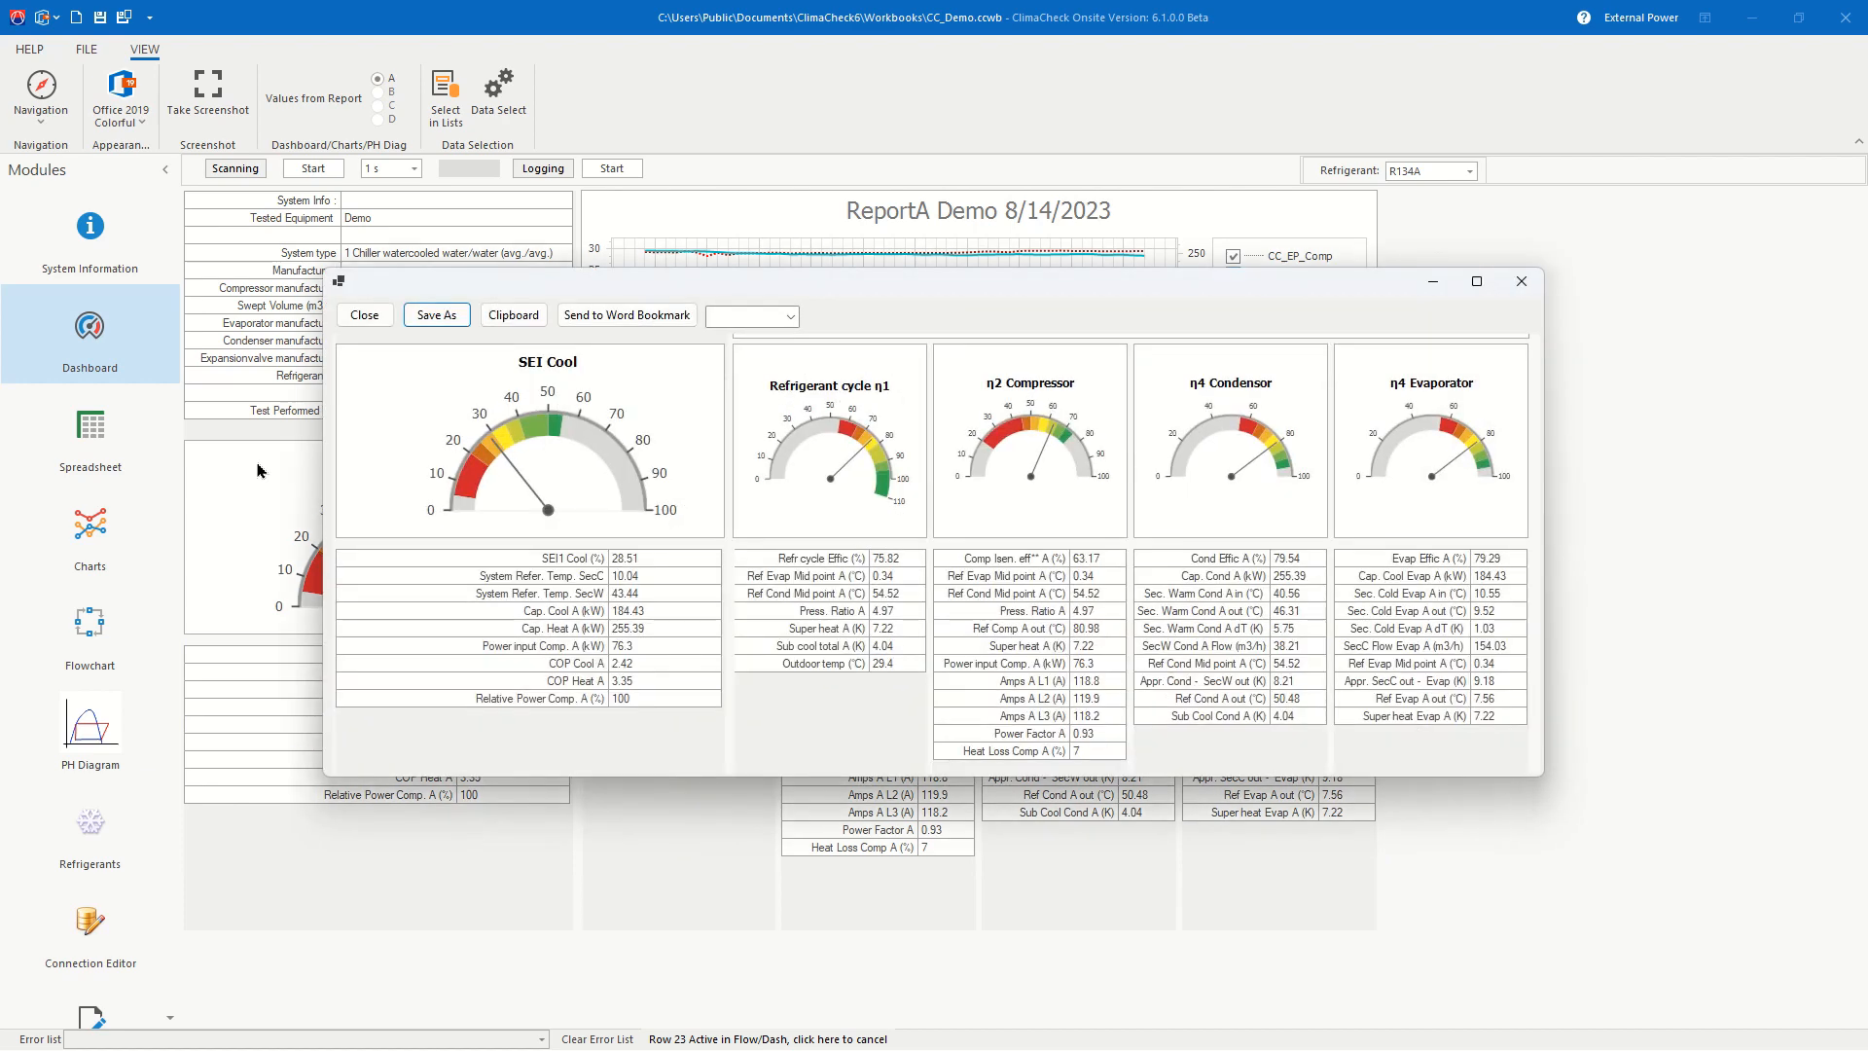
Step: Send the dashboard screenshot to the Dashboard bookmark and return to the Word Report
left_click(791, 317)
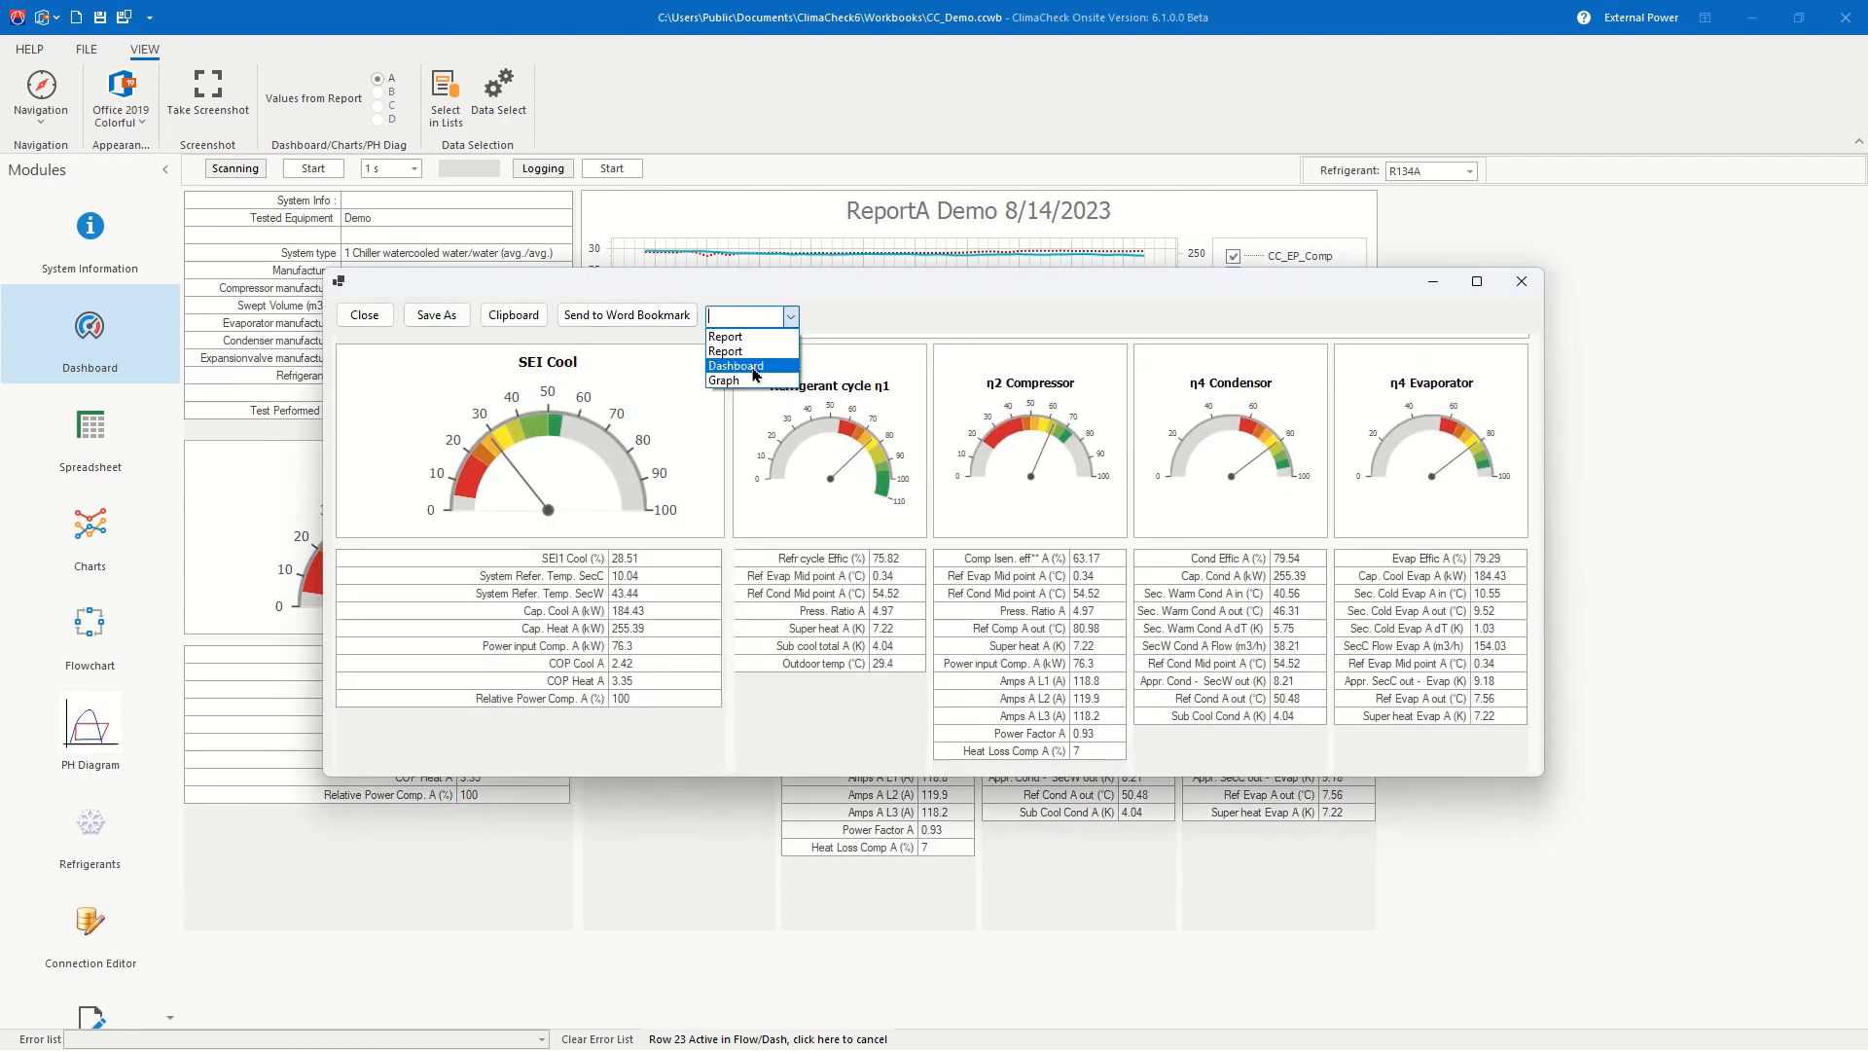
left_click(755, 367)
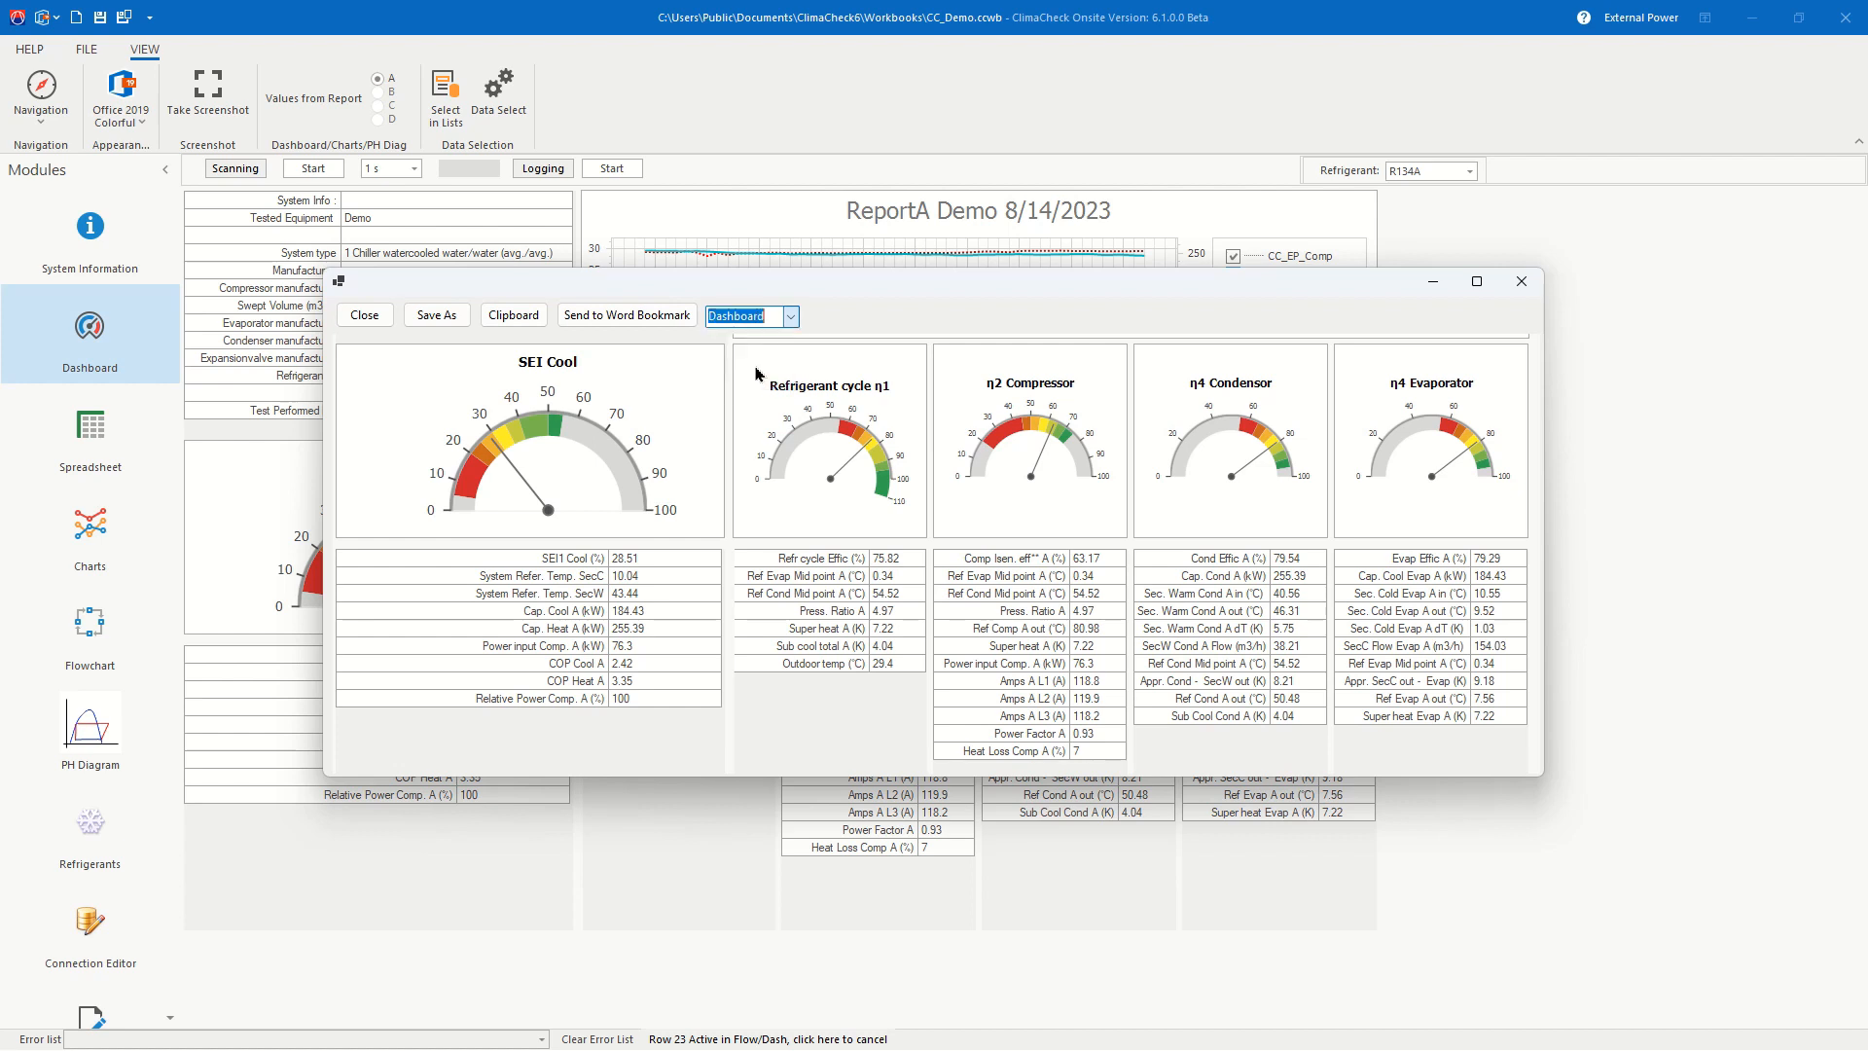
left_click(631, 325)
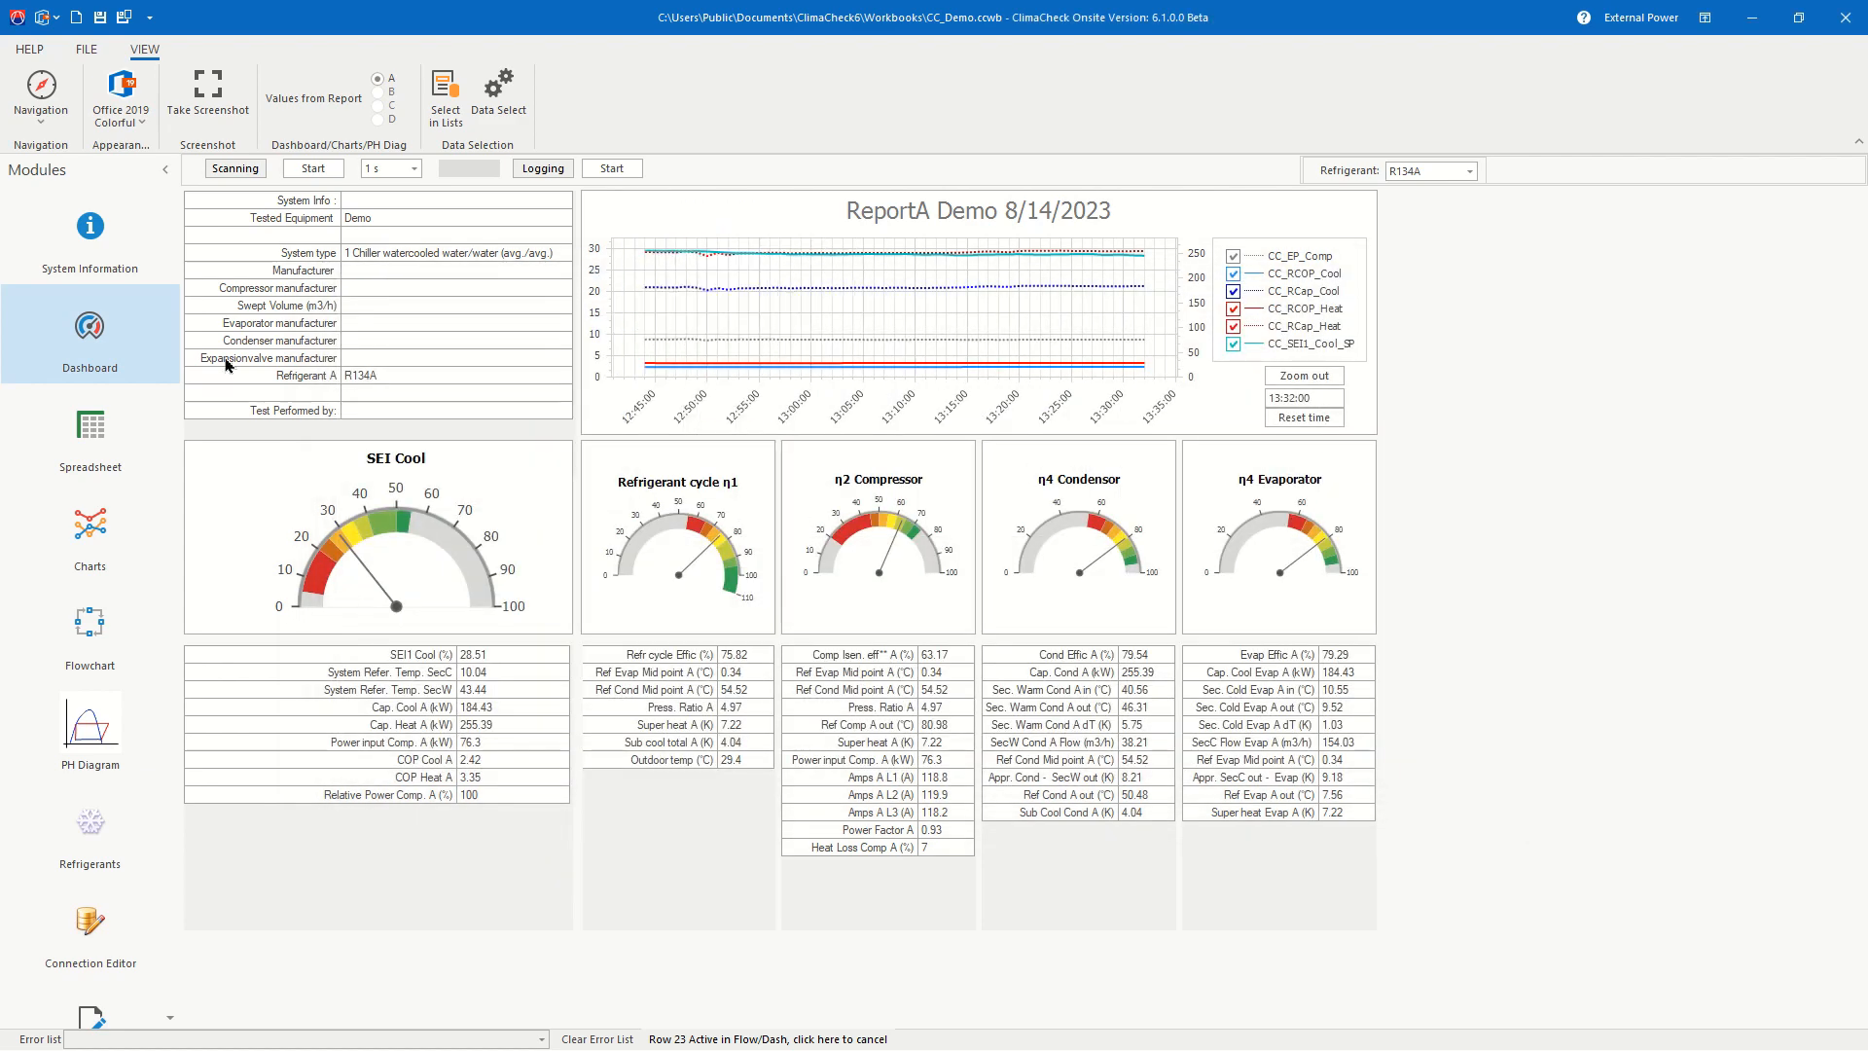
scroll(90, 698, "down", 1)
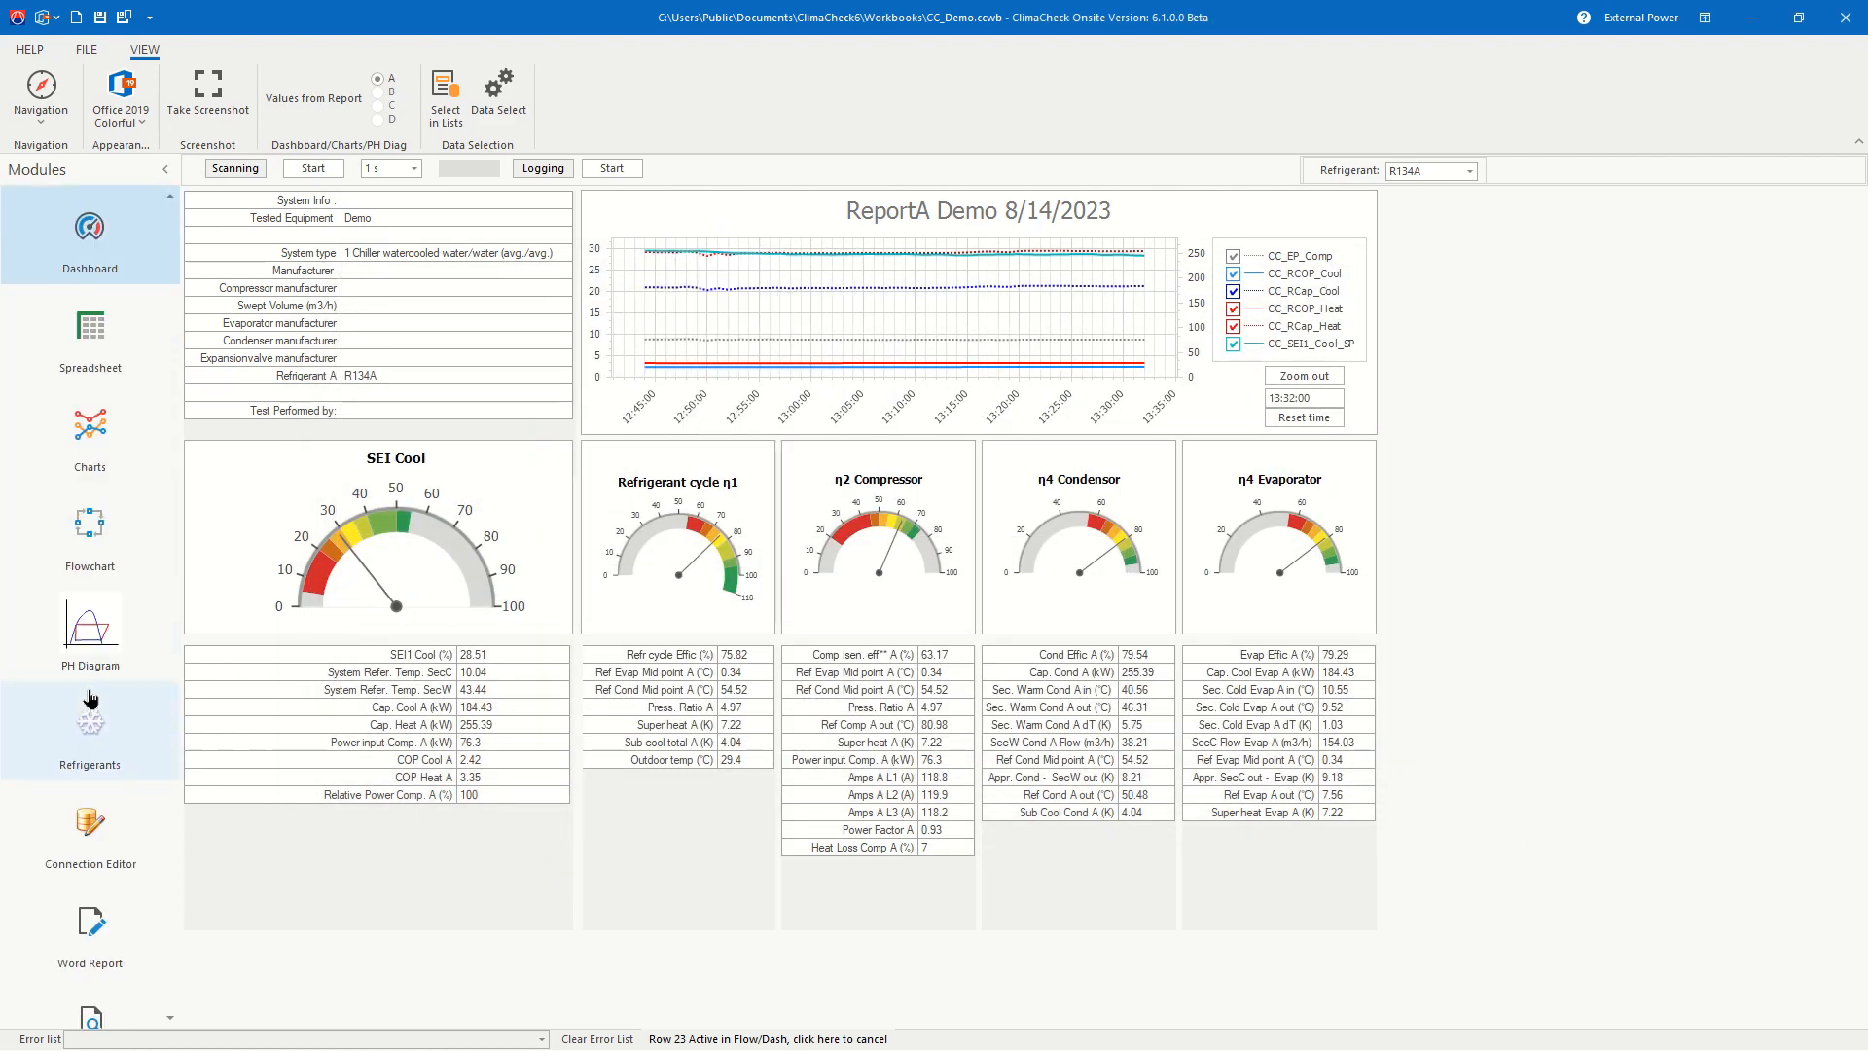
scroll(90, 699, "down", 1)
left_click(144, 765)
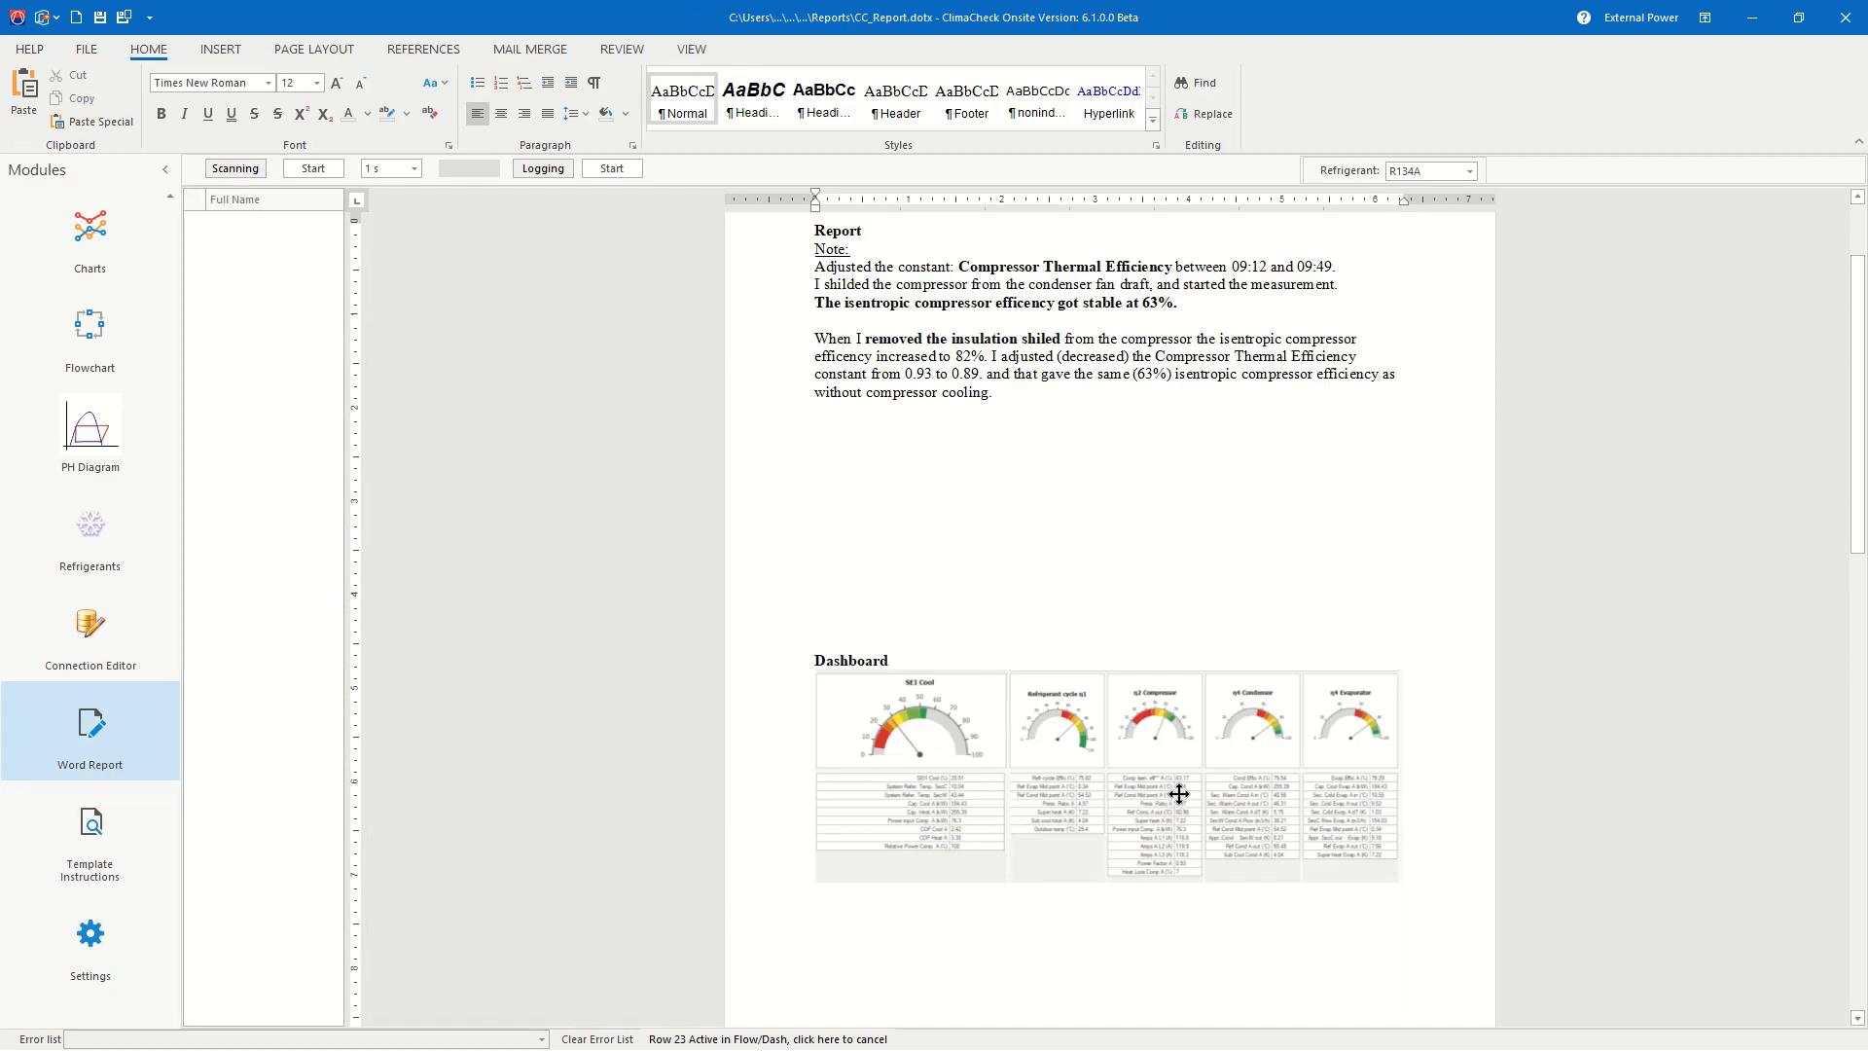
Step: Add a bold "Protocol" heading below the Graph heading in the report
scroll(1159, 709, "down", 5)
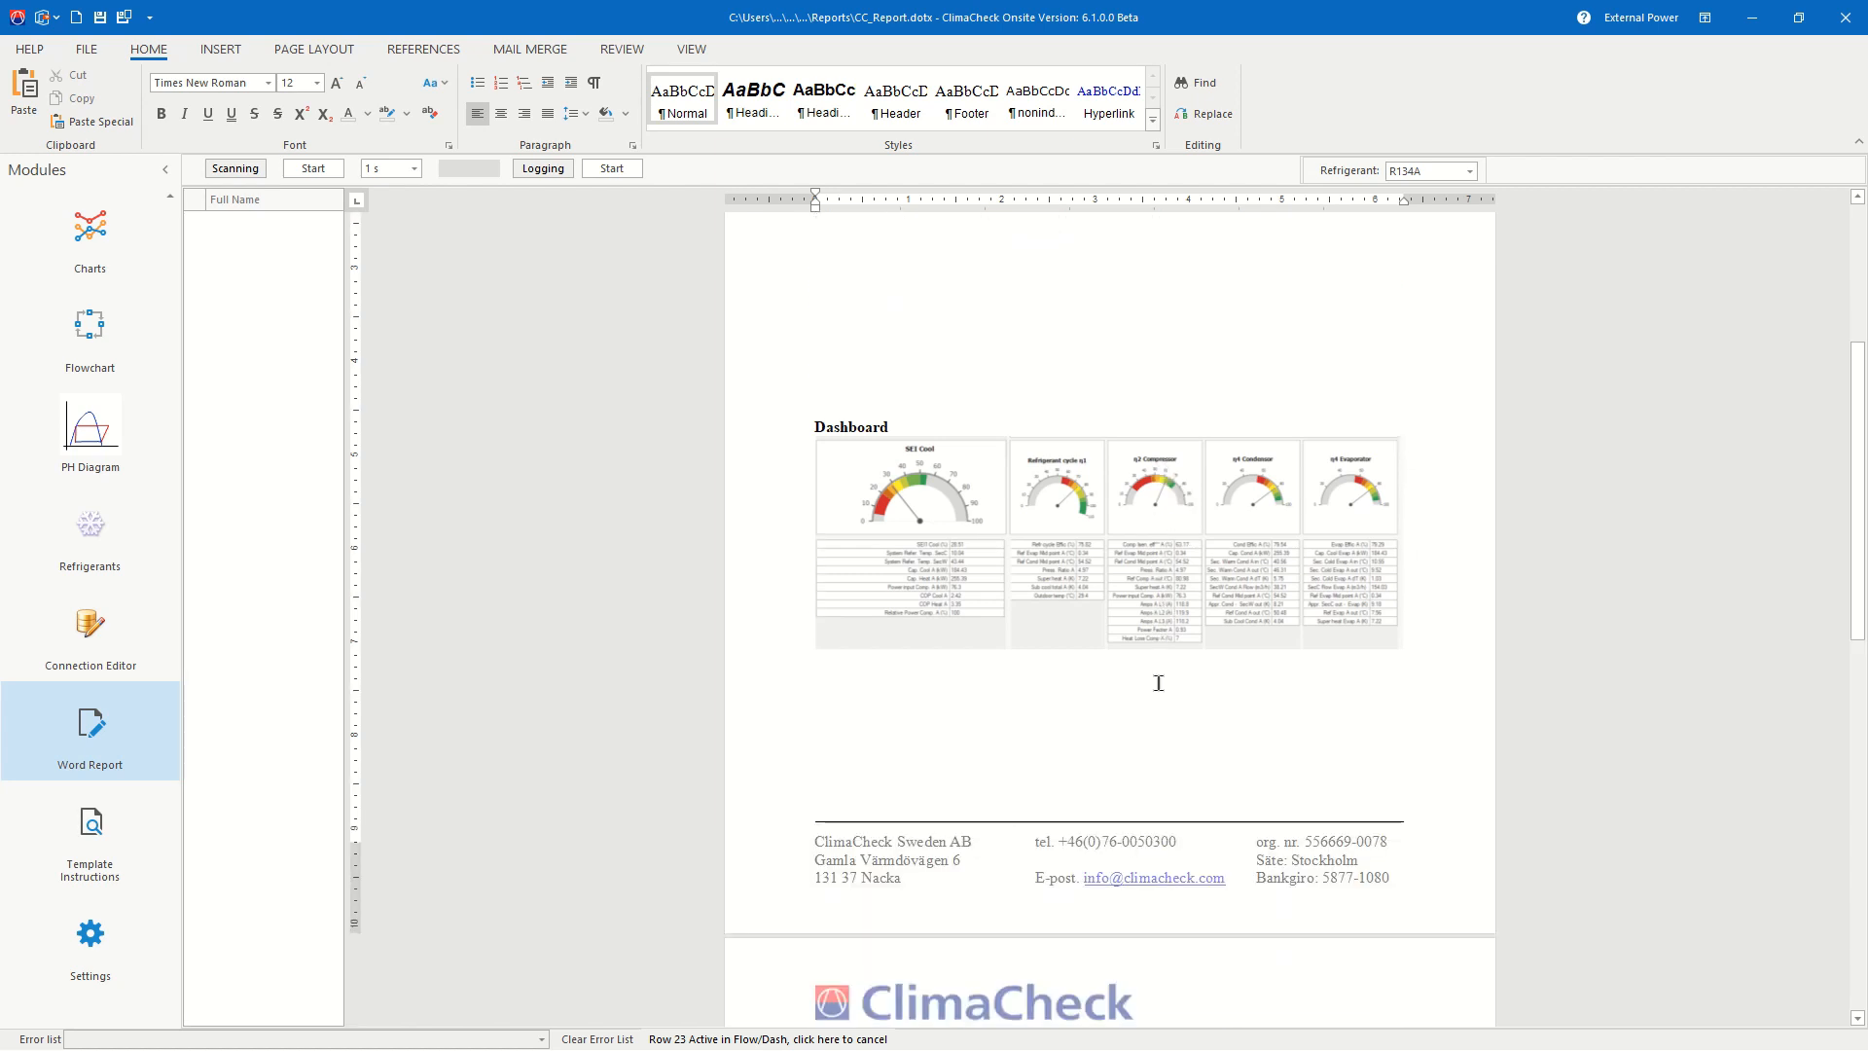
scroll(1152, 686, "down", 2)
left_click(955, 756)
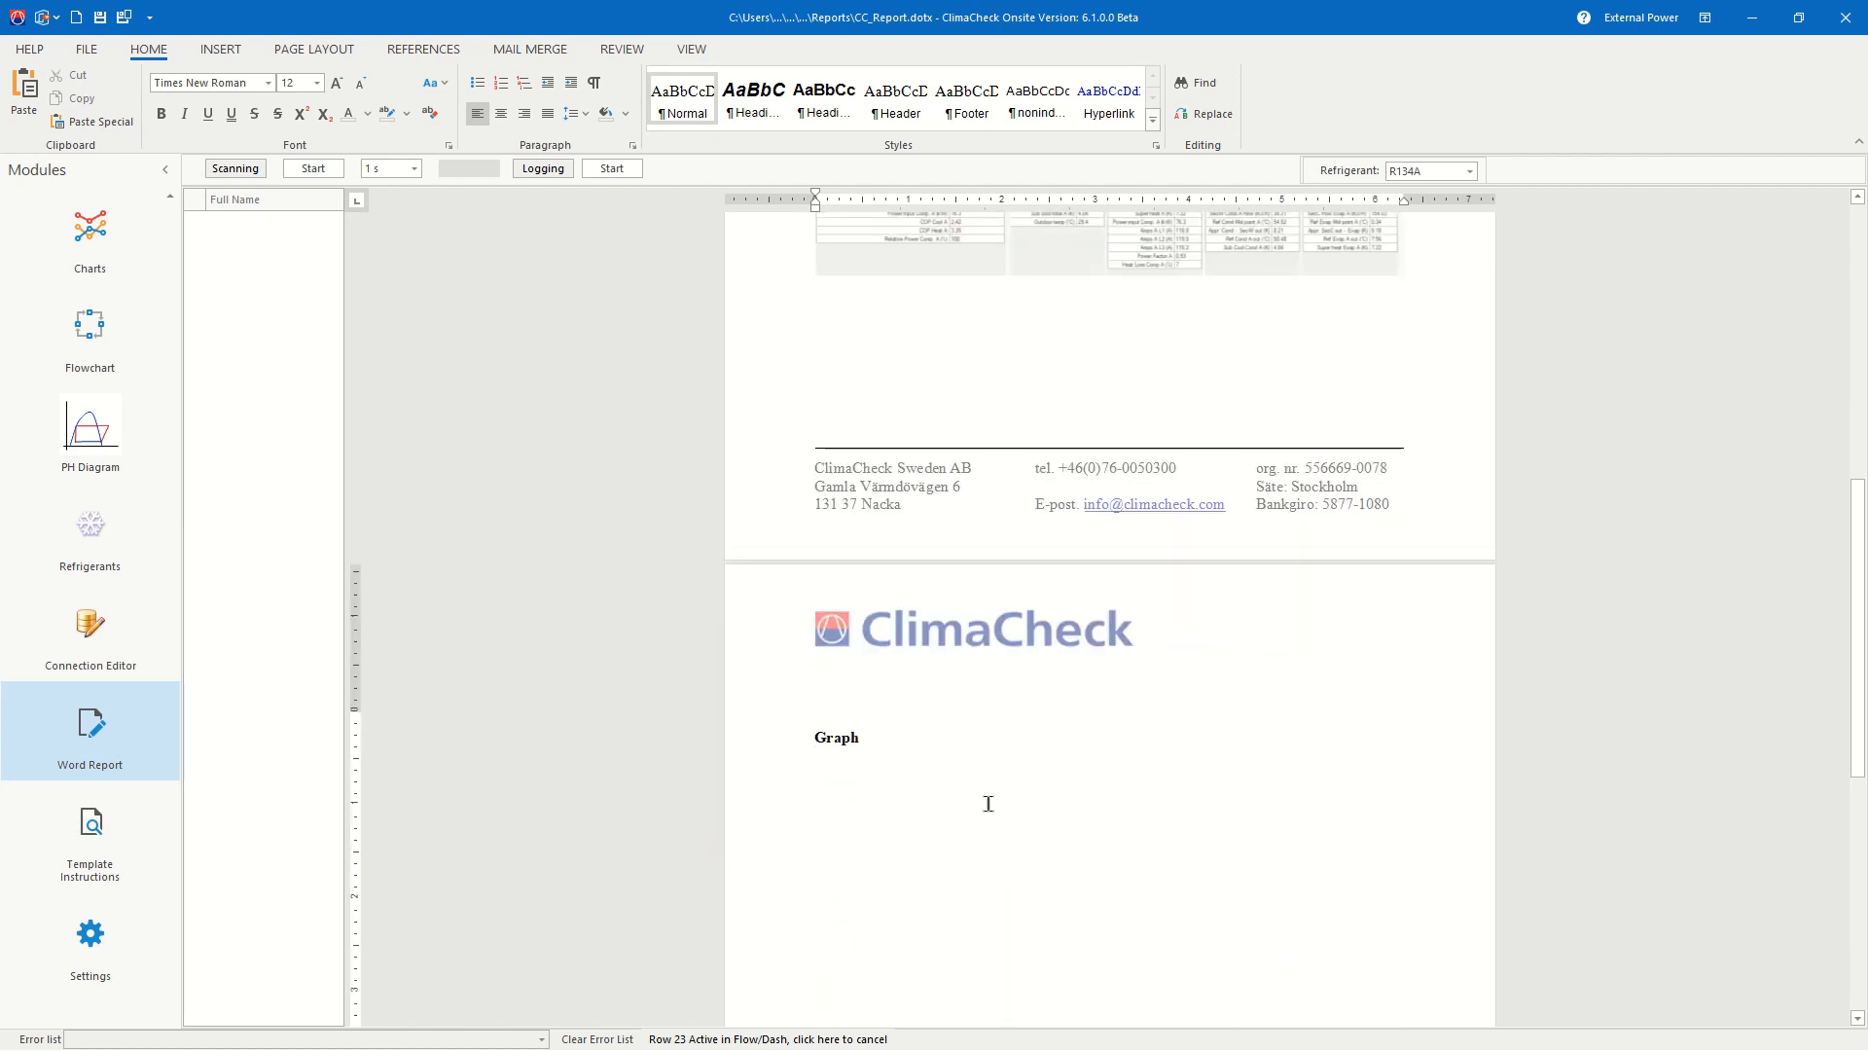
left_click(160, 114)
Step: Add a bookmark named Protocol at the new heading and place the cursor on the line beneath it
left_click(220, 49)
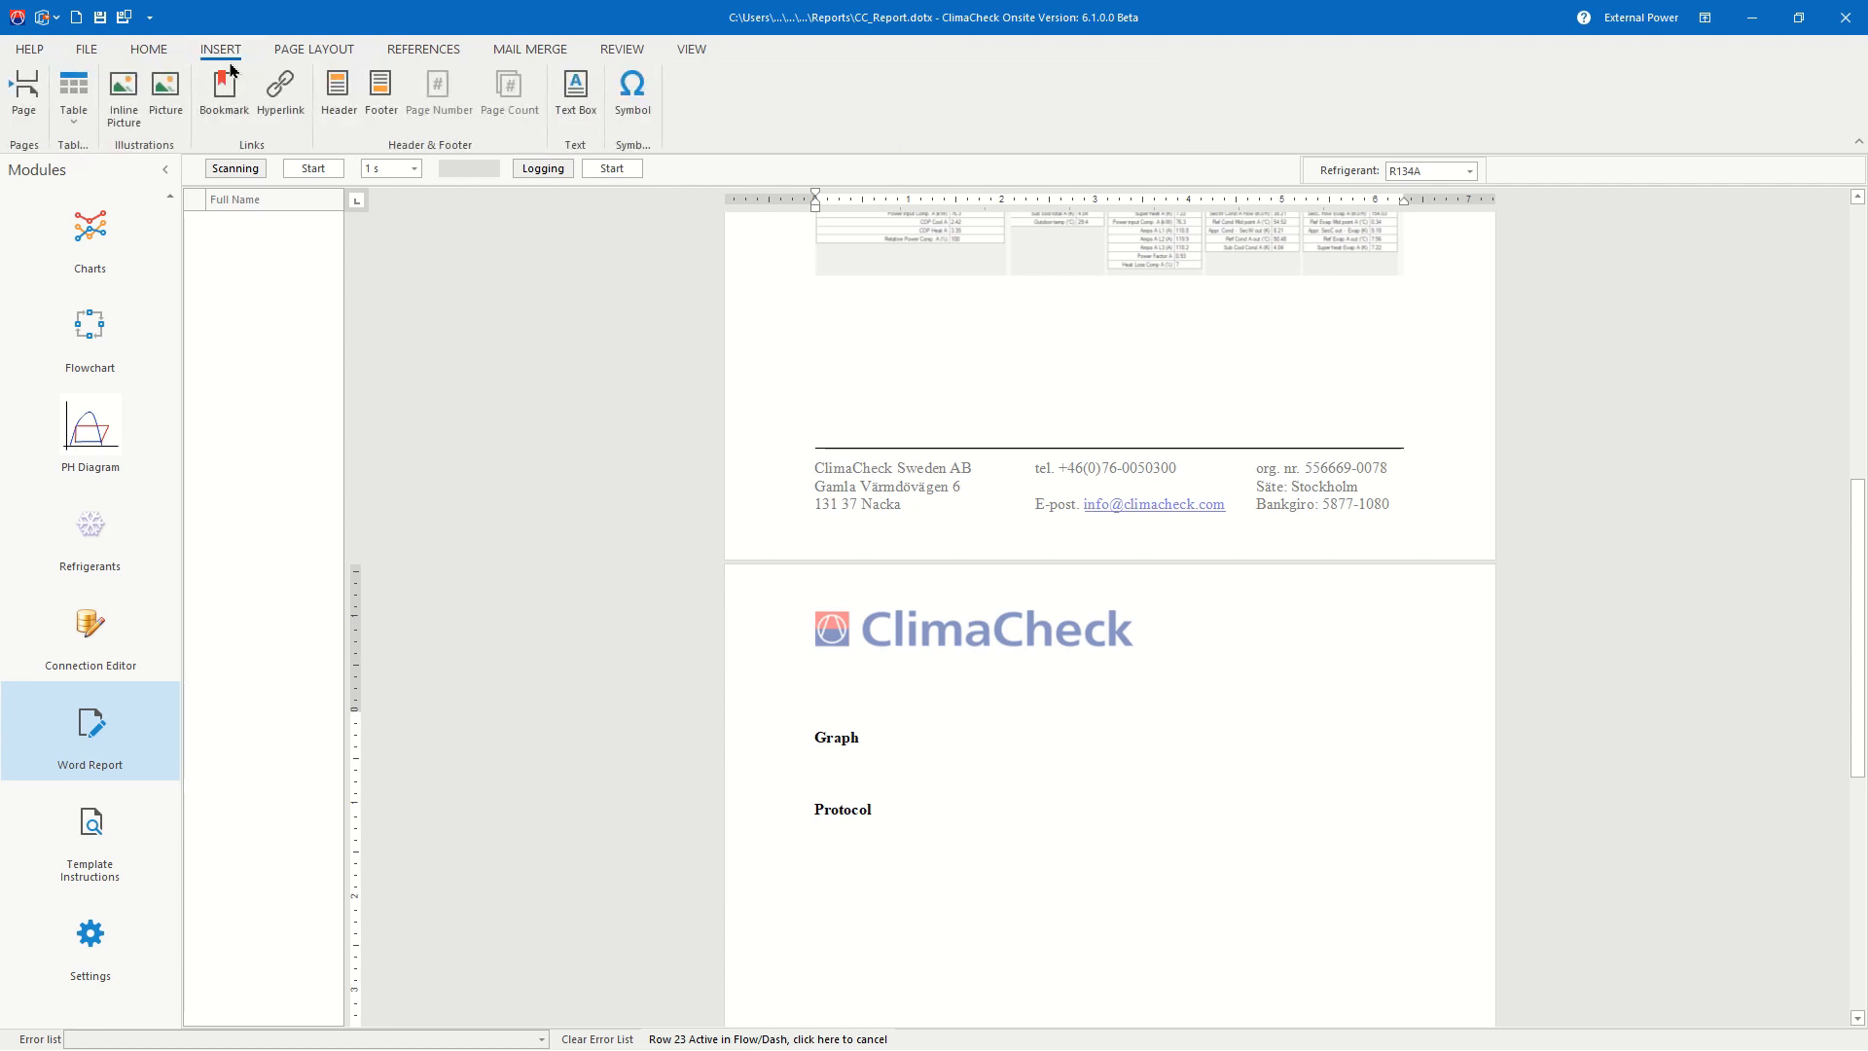
left_click(230, 92)
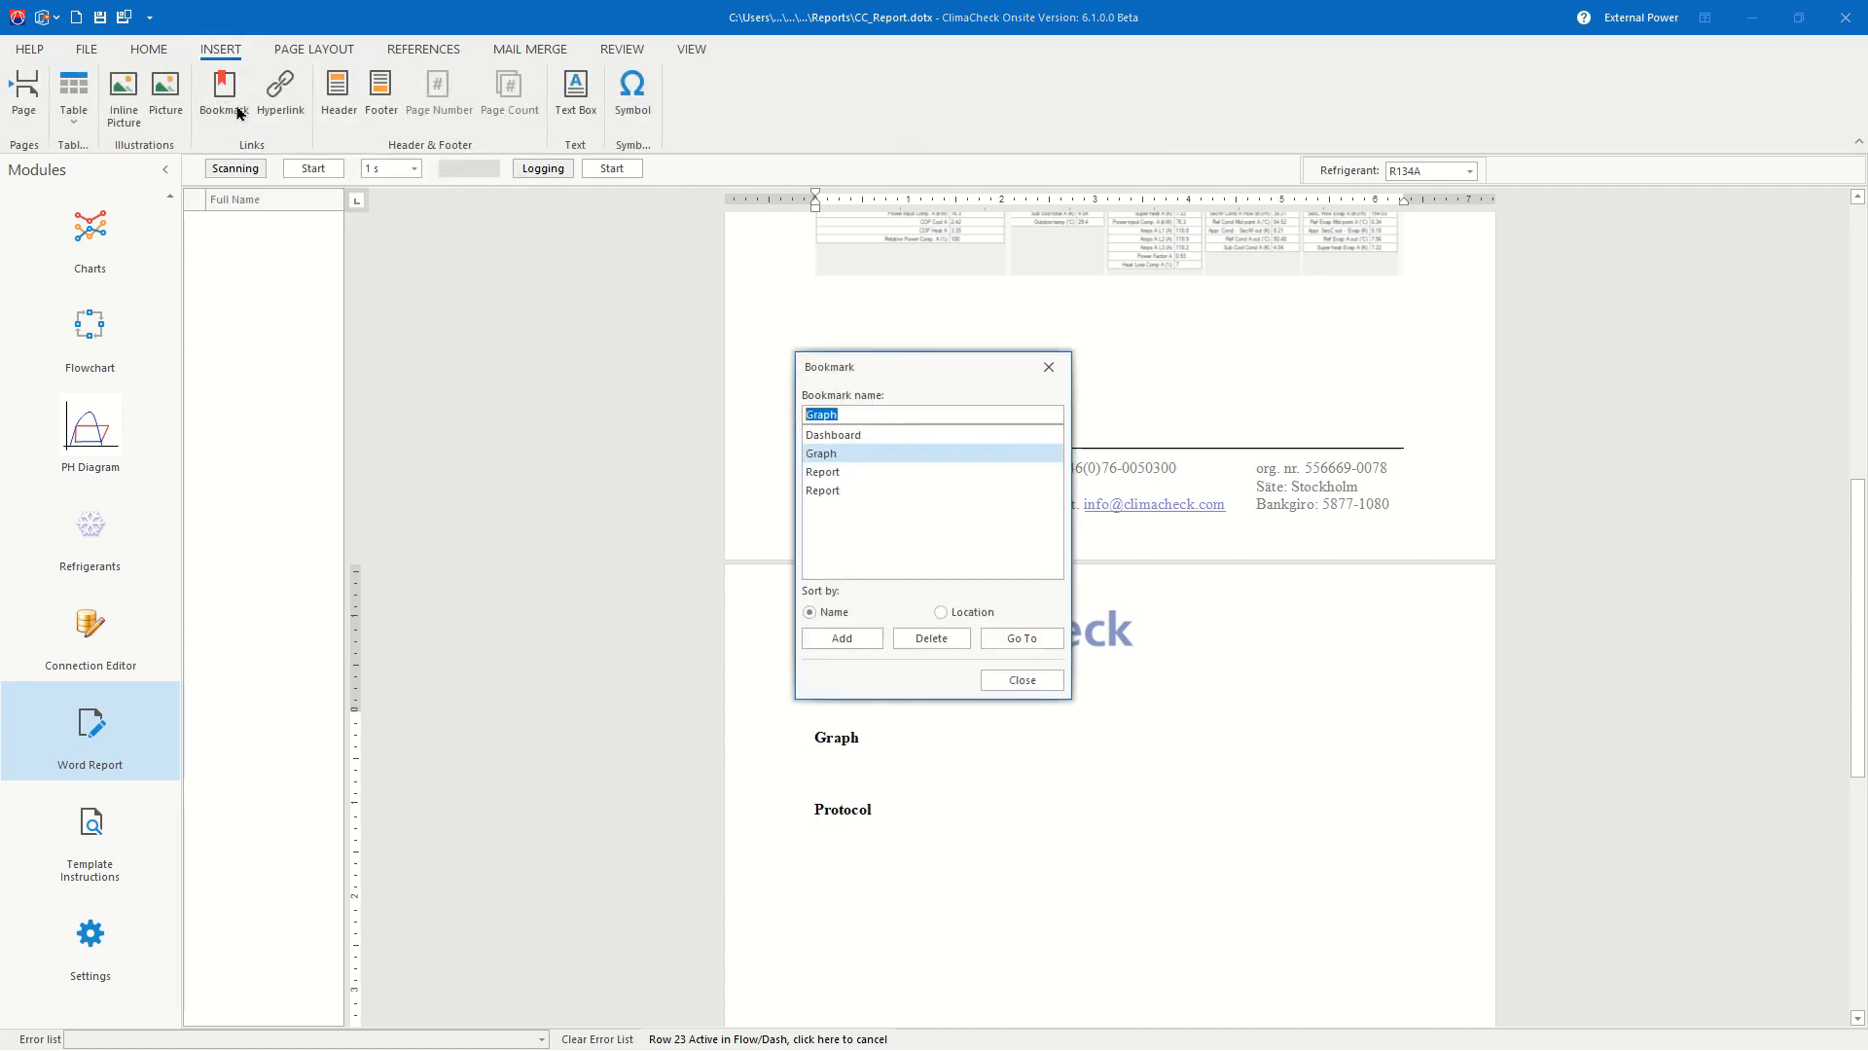
left_click(834, 490)
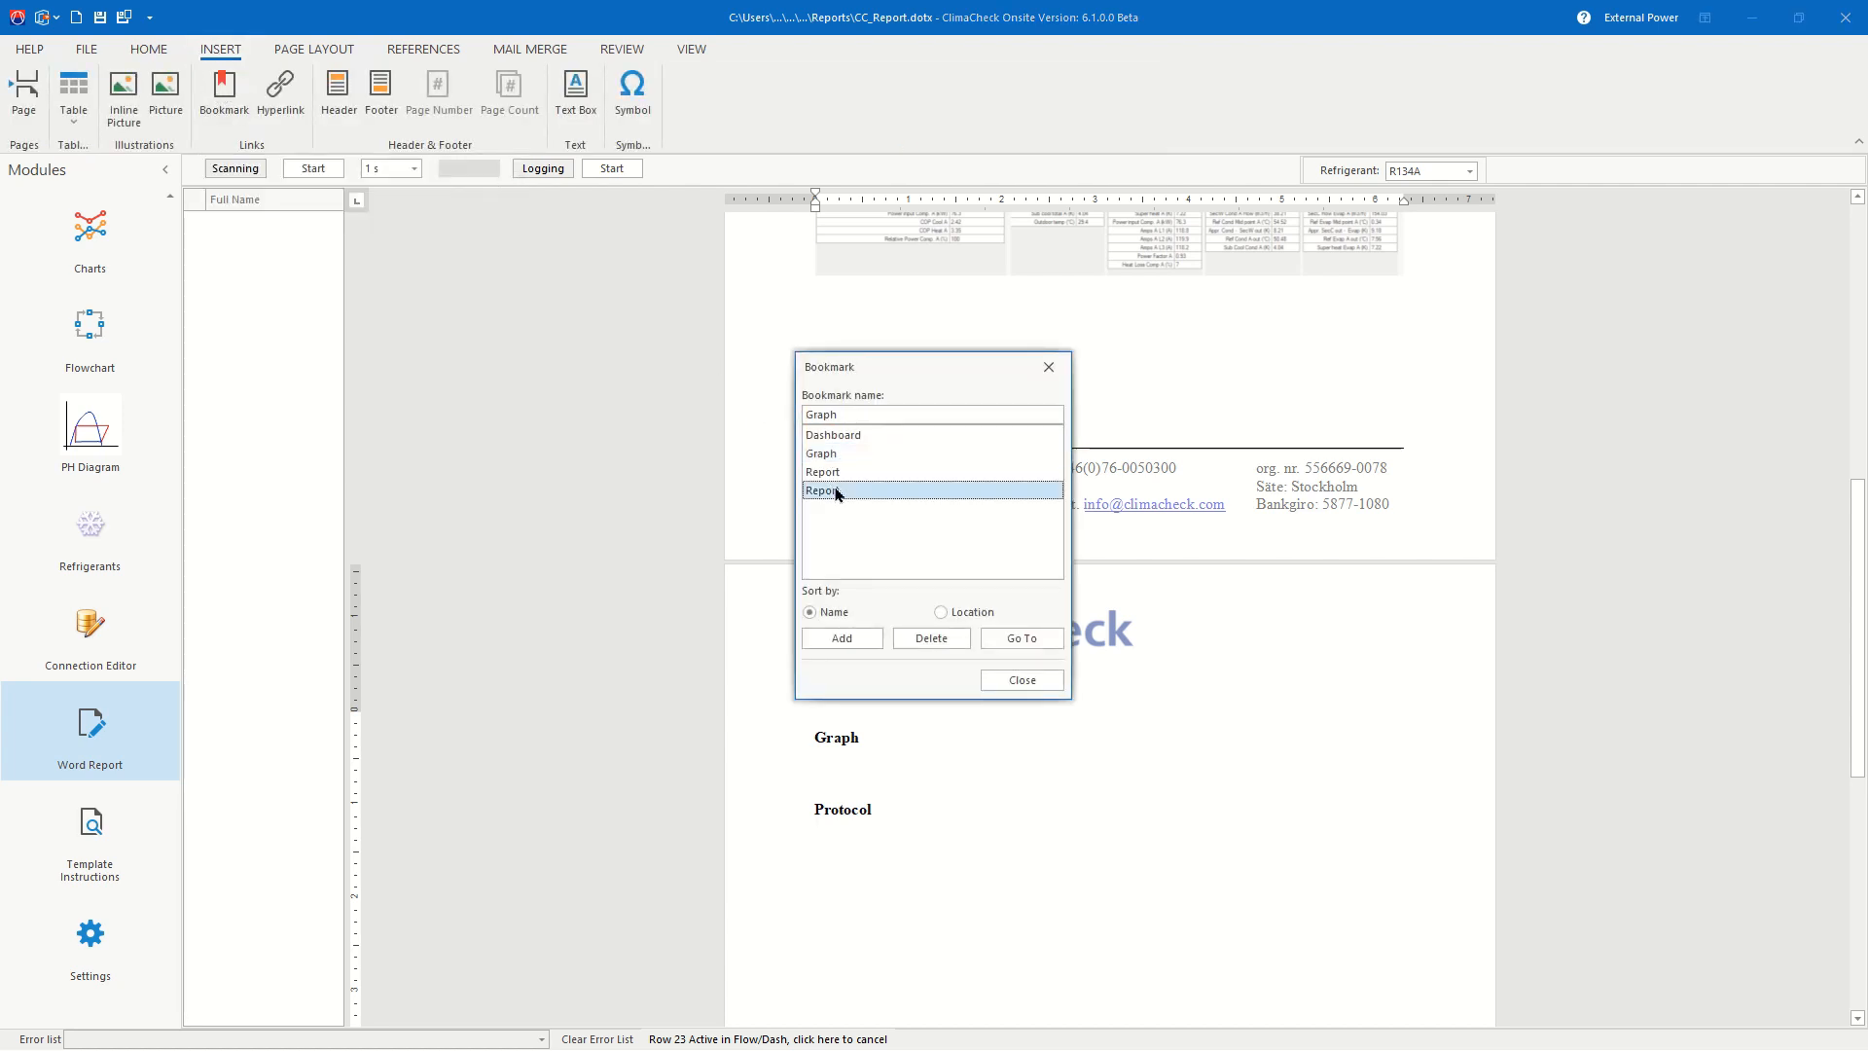
left_click(845, 416)
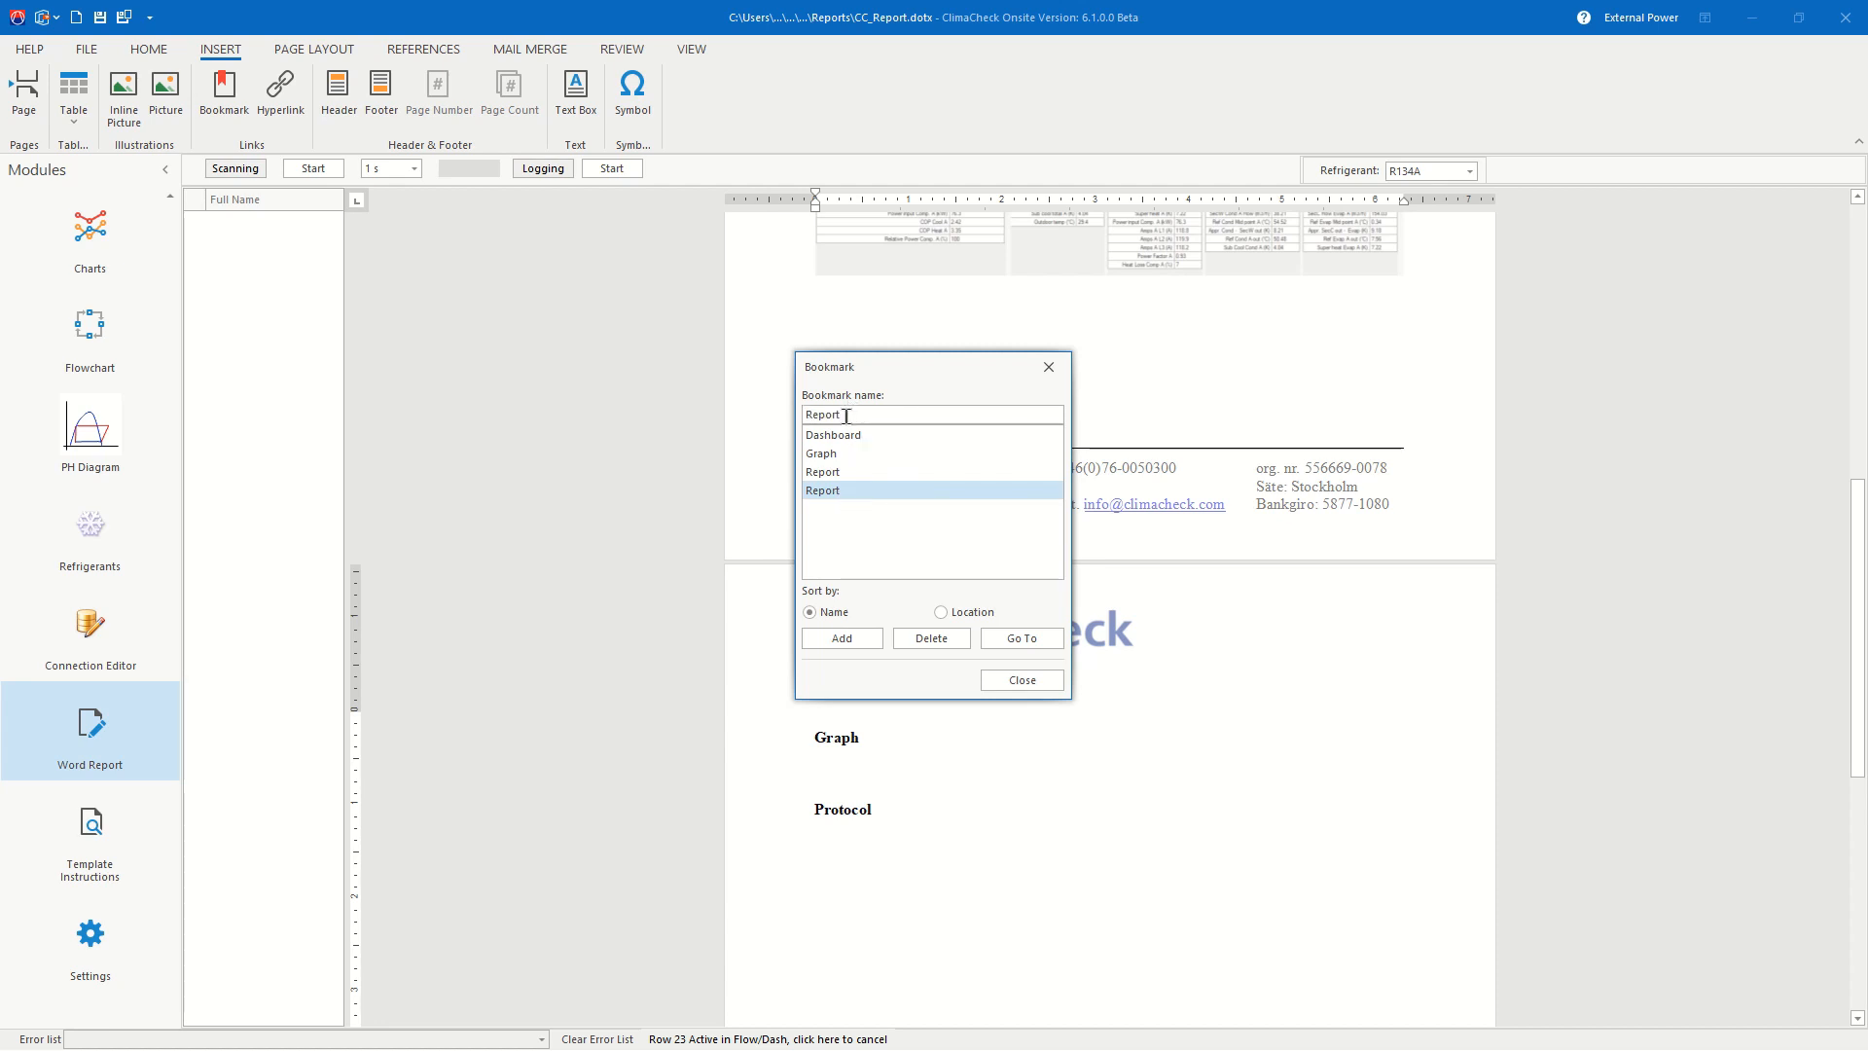
double_click(845, 415)
type("P")
type("col")
left_click(837, 639)
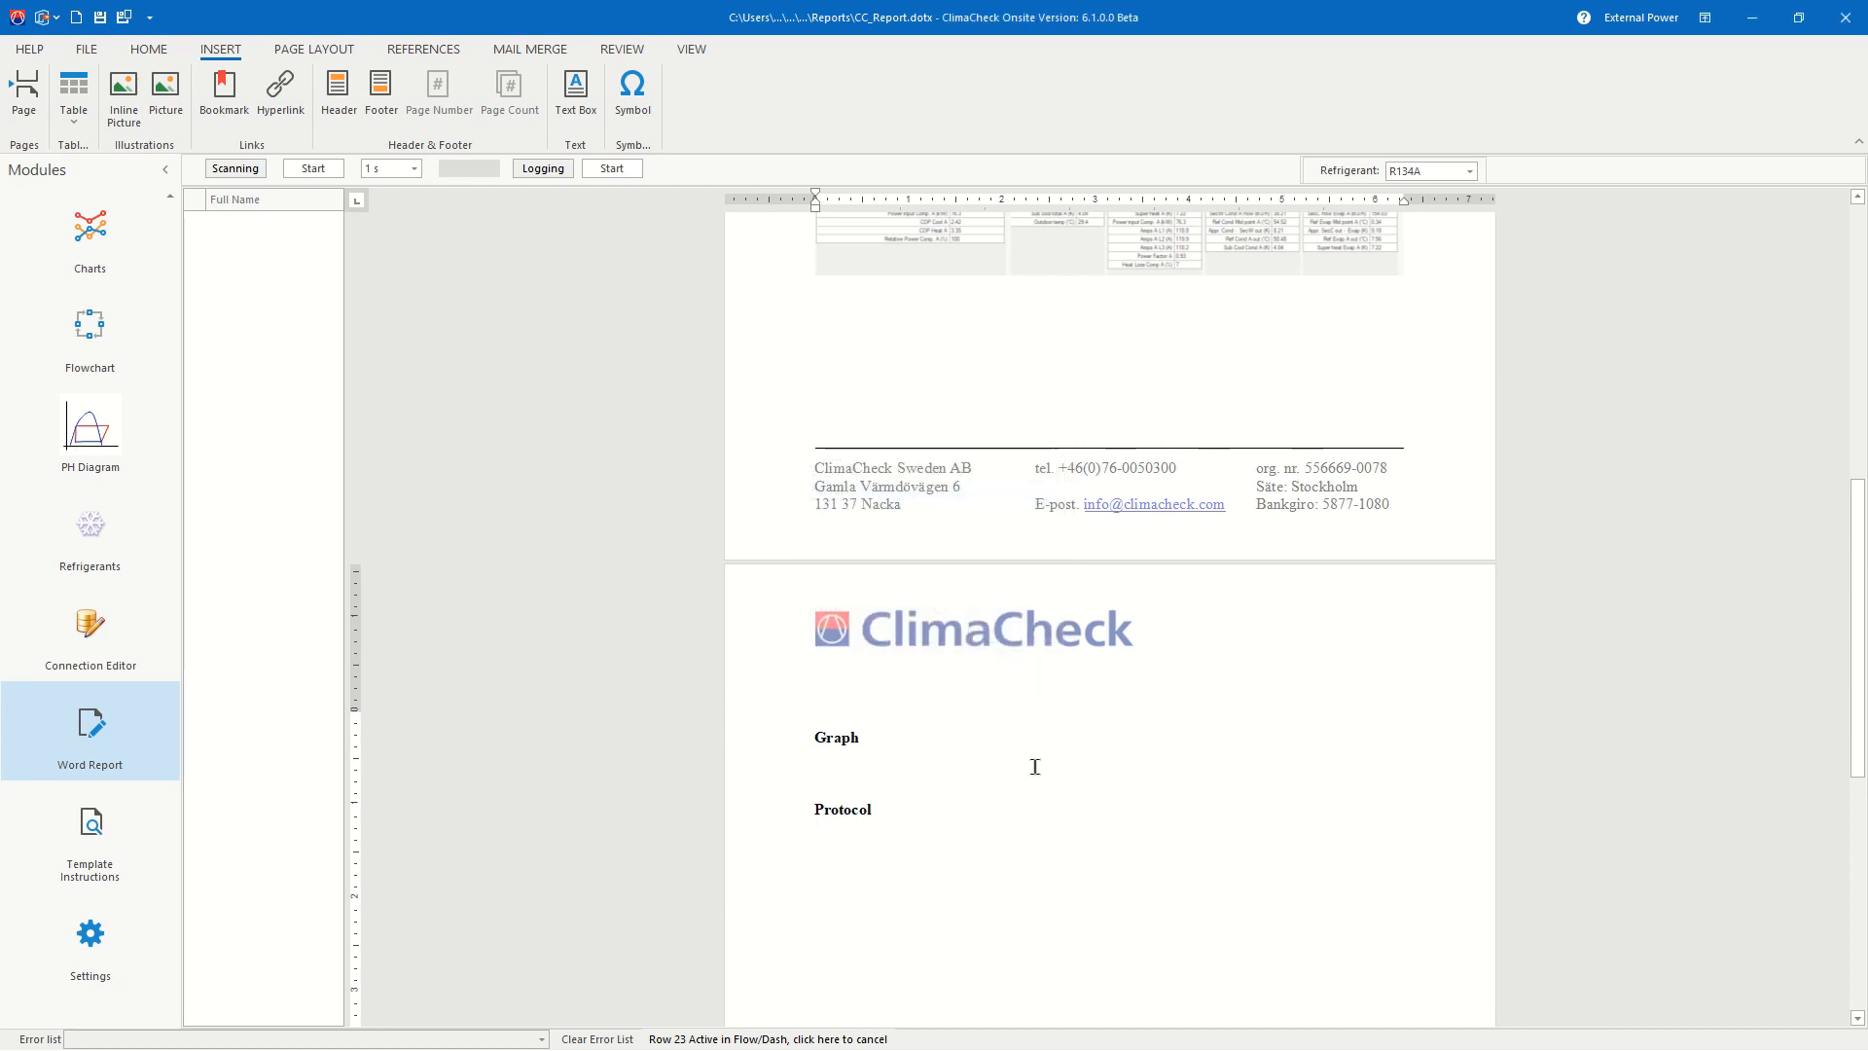
left_click_drag(804, 839, 828, 838)
left_click(834, 835)
Step: In the spreadsheet's Descript sheet, enter Yes for Inspected for oil spill, No for the flashgas check and Yes for Pipes and tubes
scroll(76, 452, "up", 3)
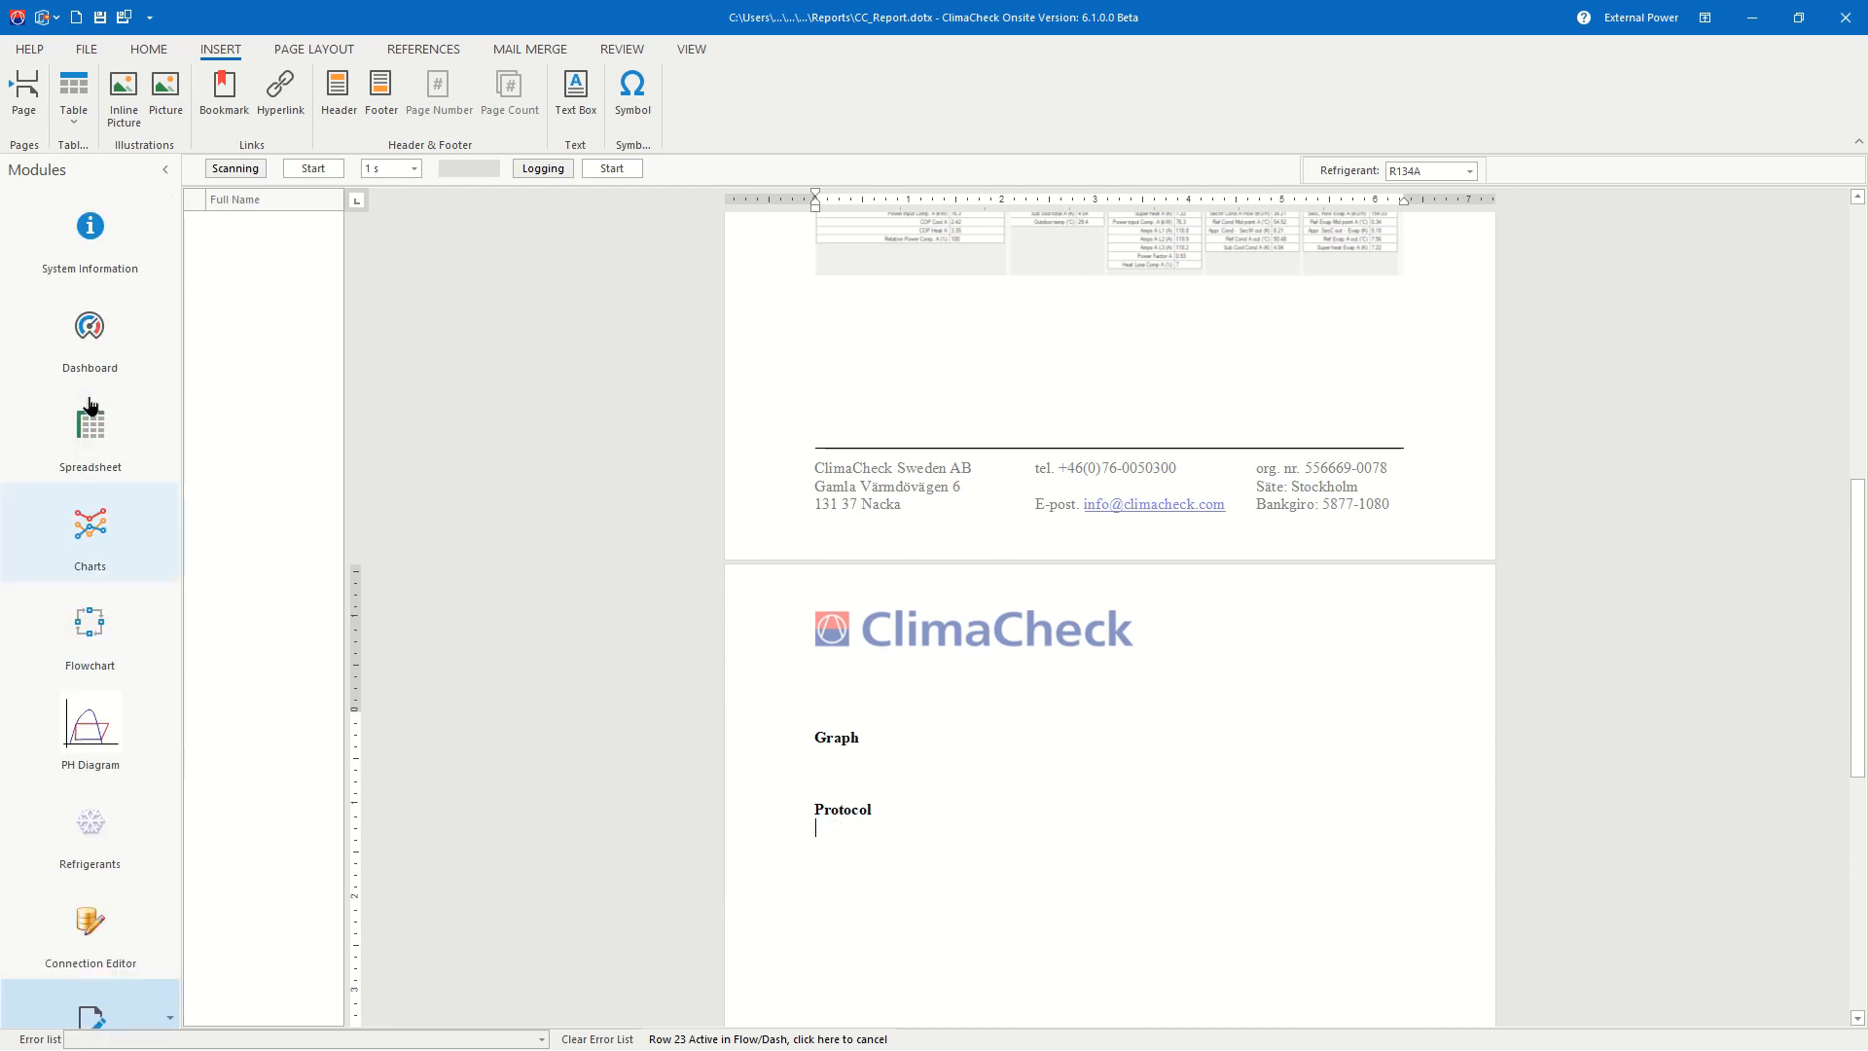
left_click(78, 438)
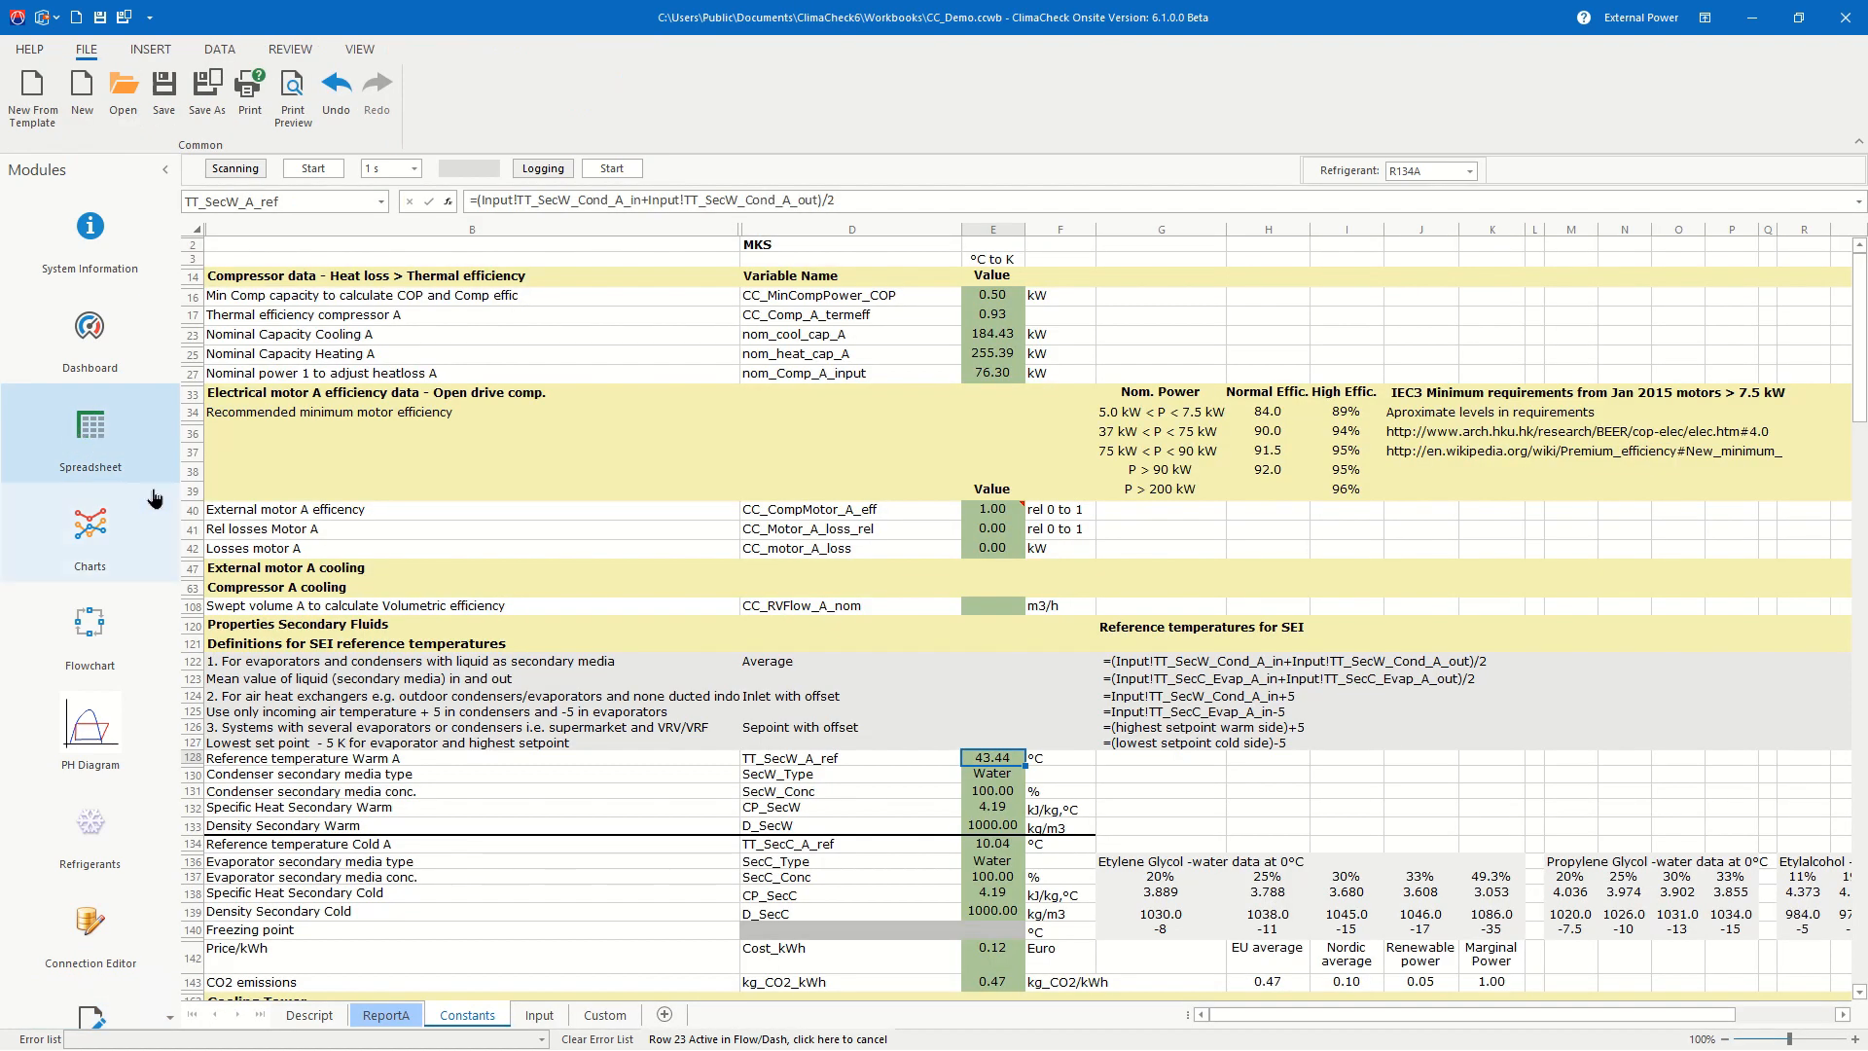
left_click(307, 1013)
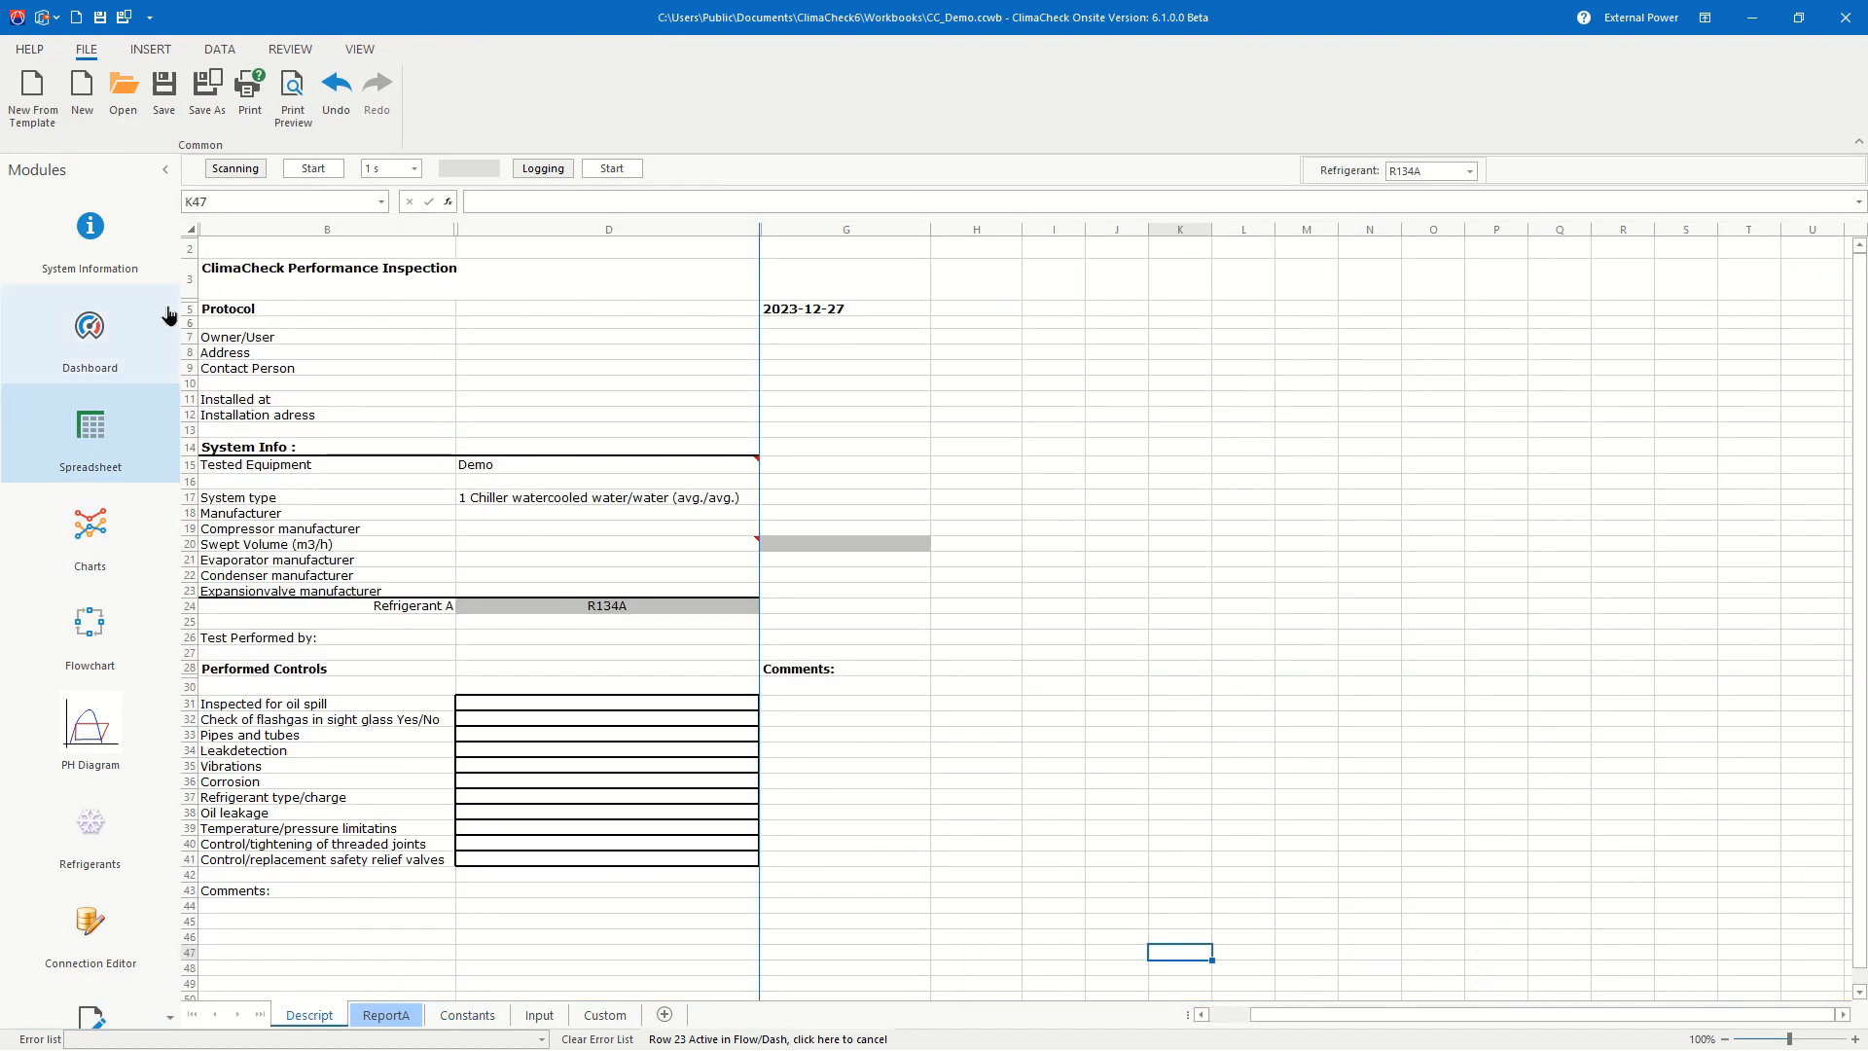
left_click(510, 706)
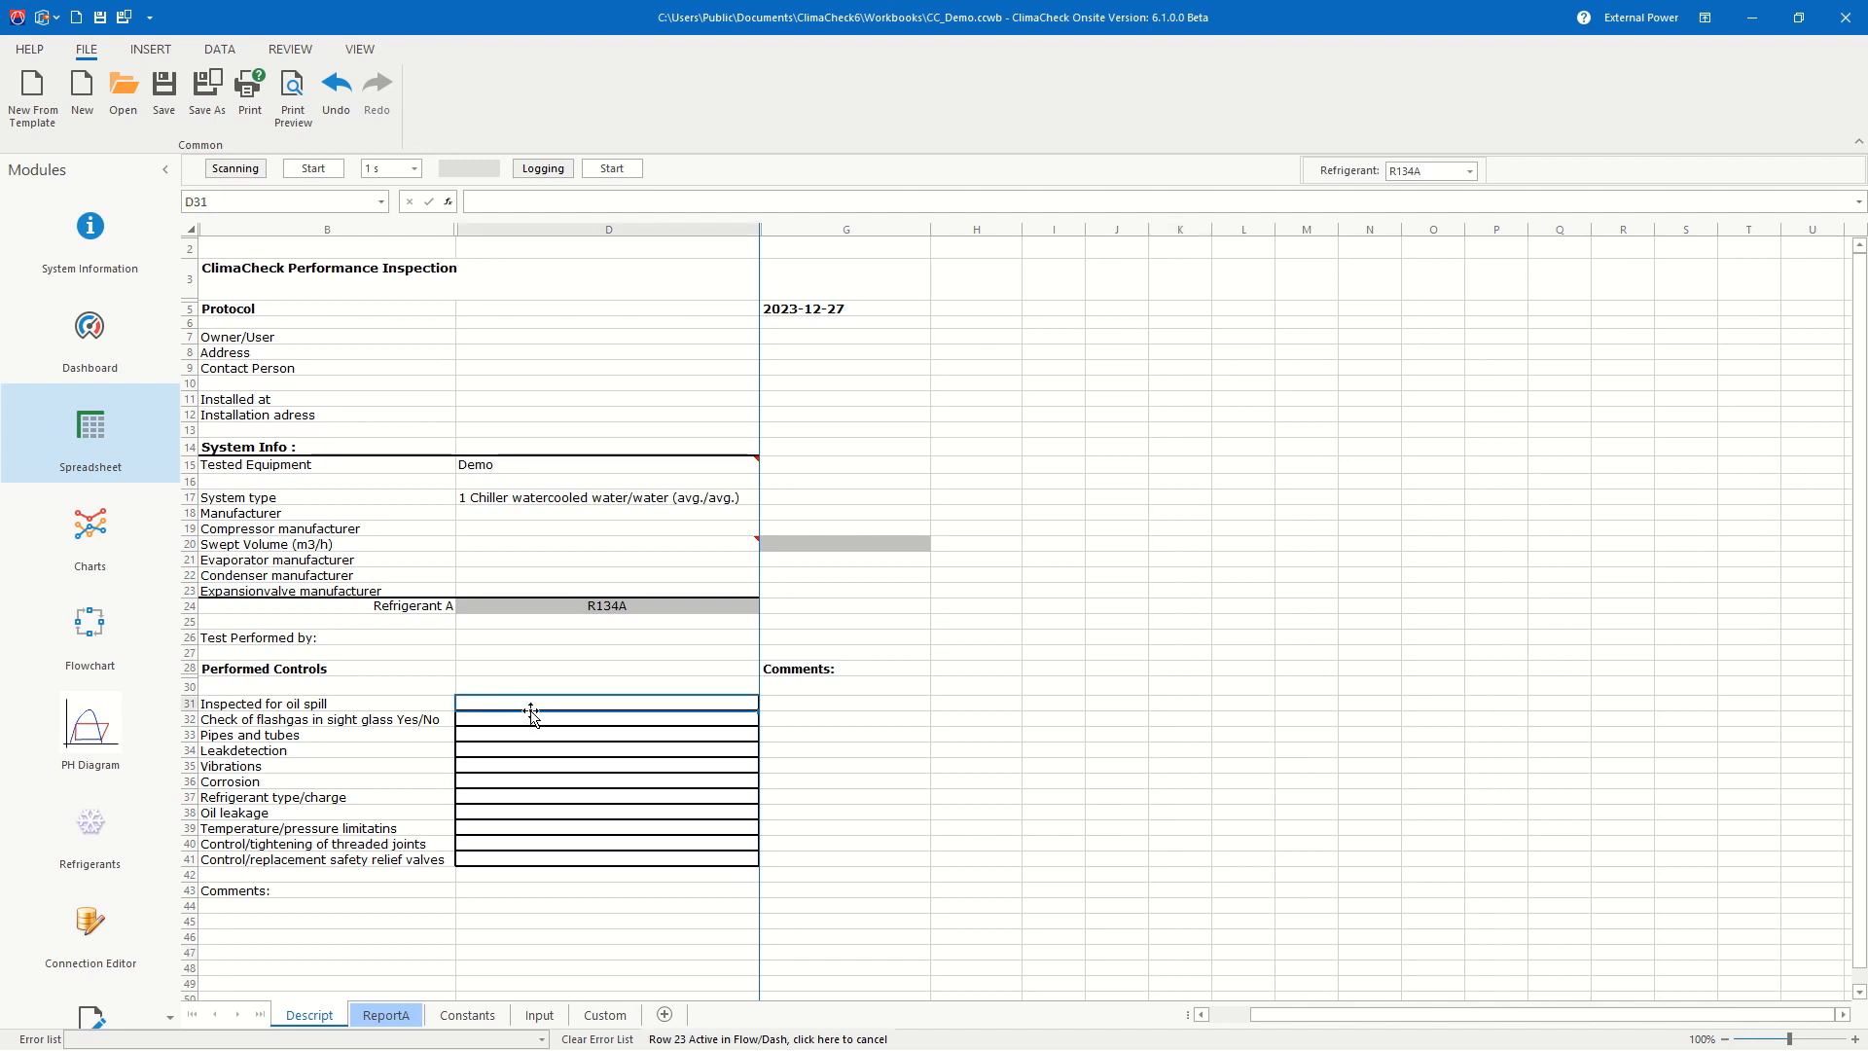
type("Yes")
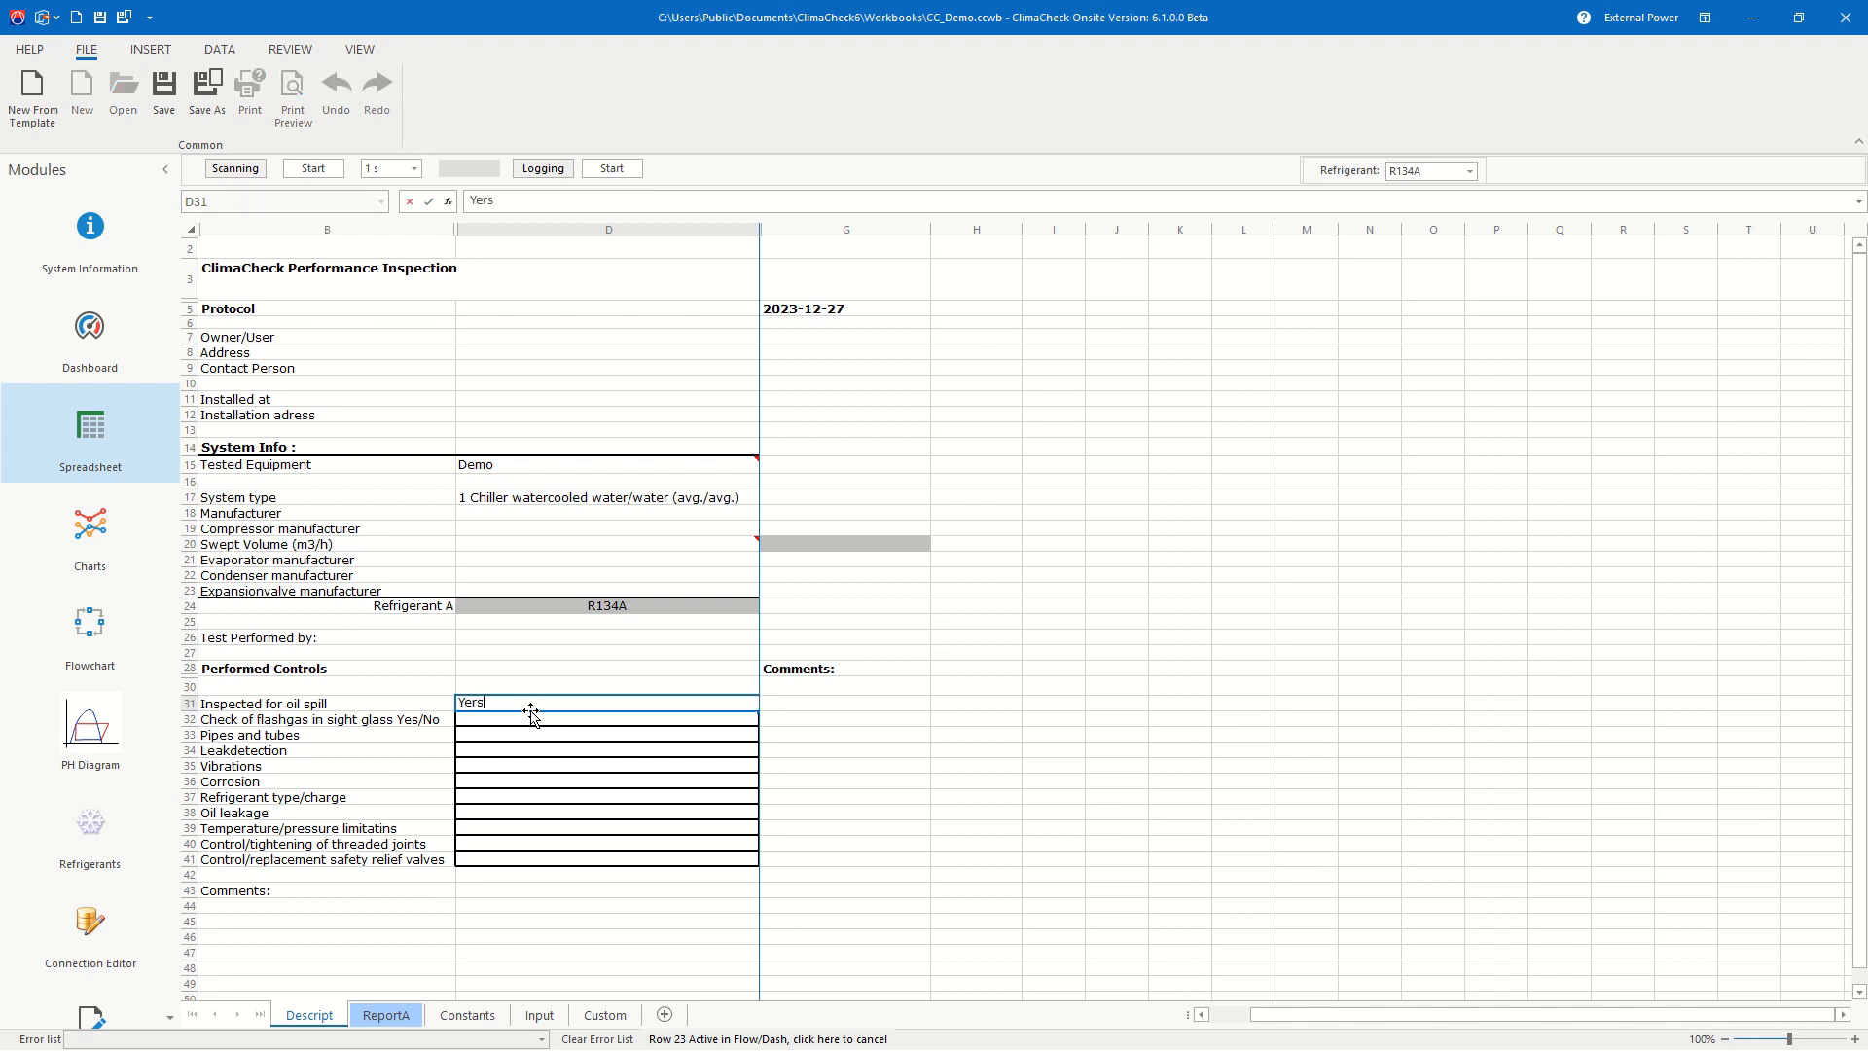
key("Return")
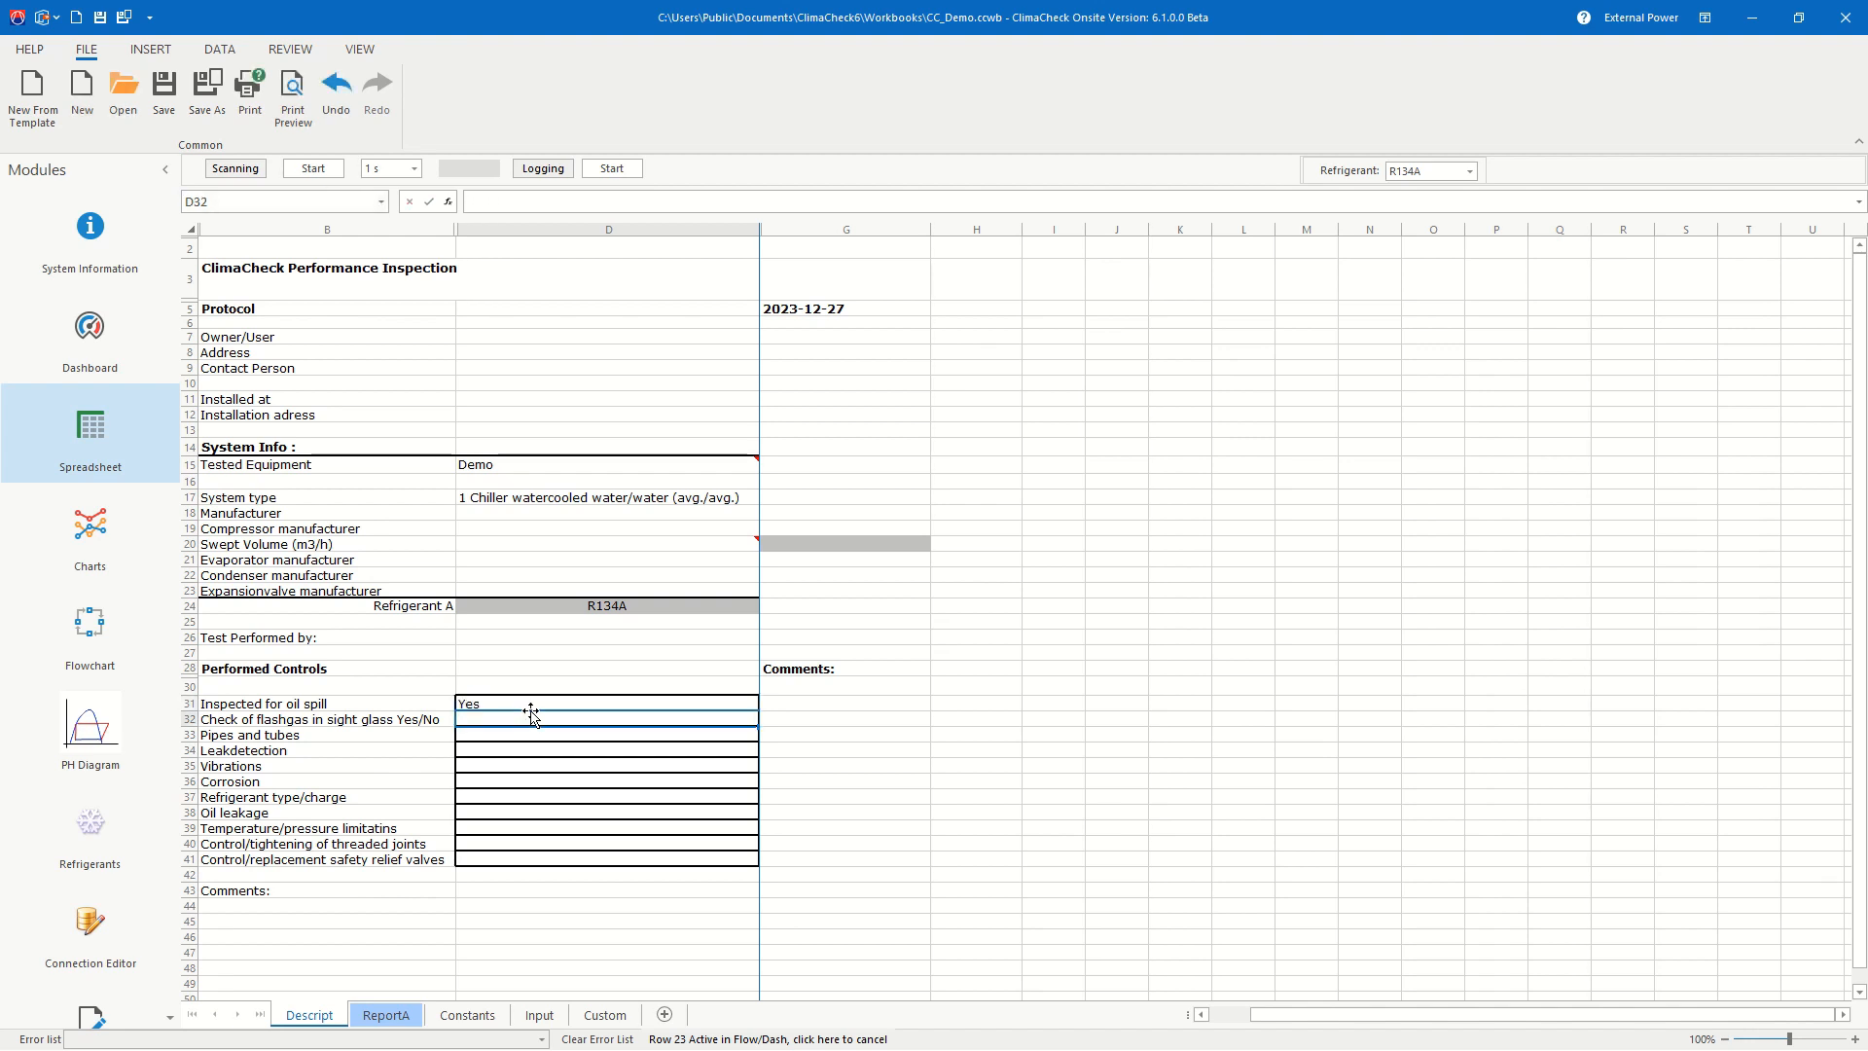
type("No")
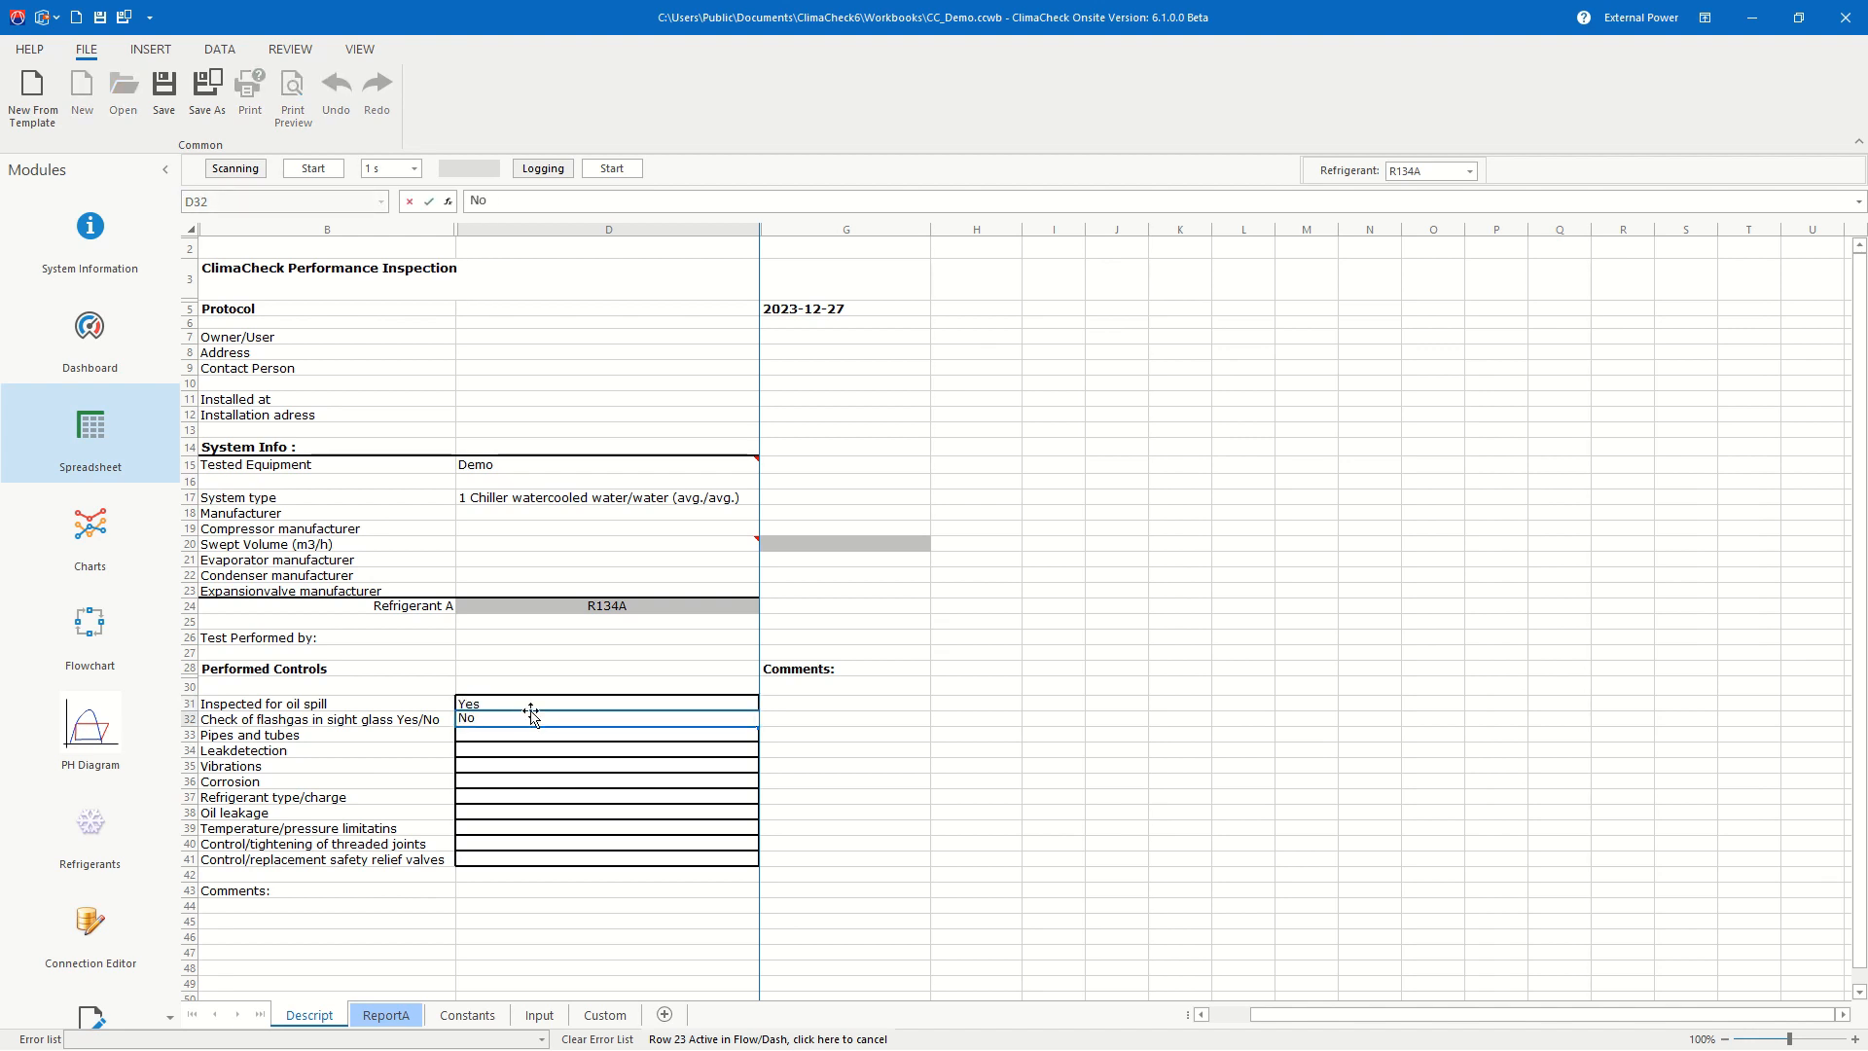
key("Return")
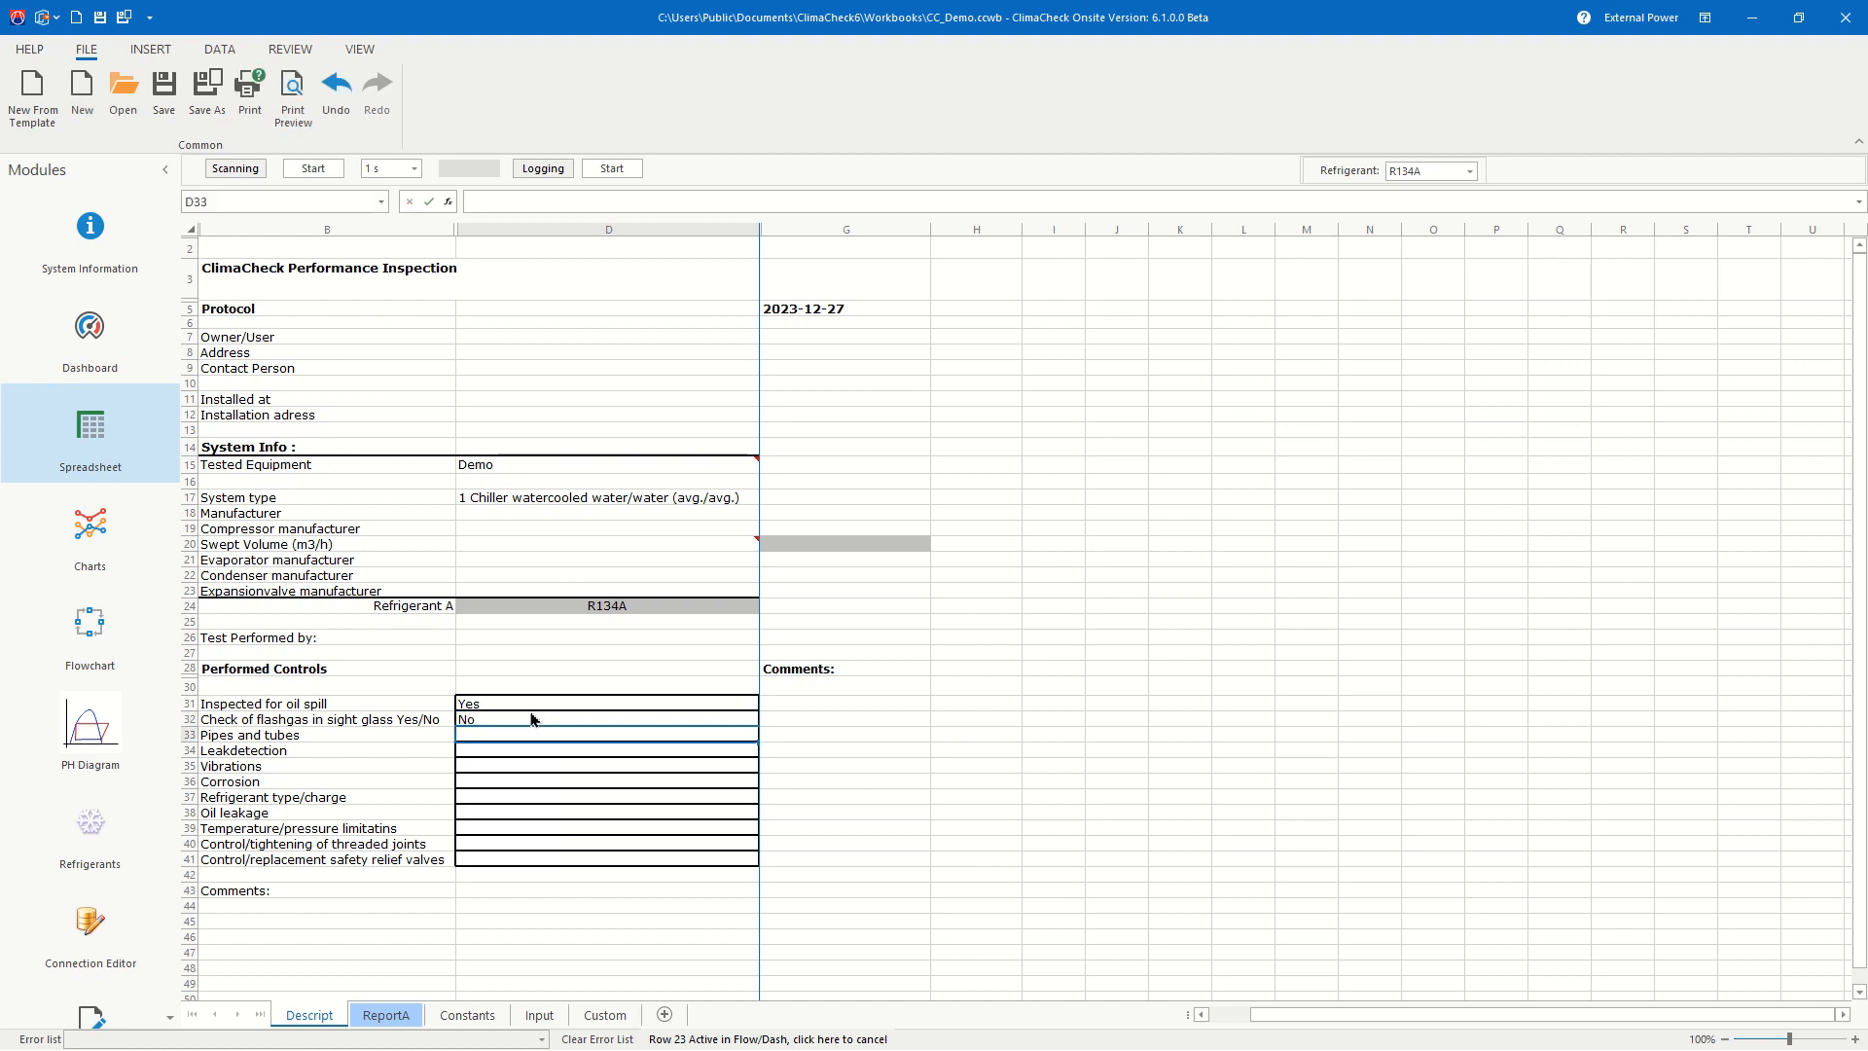
type("Yes")
key("Return")
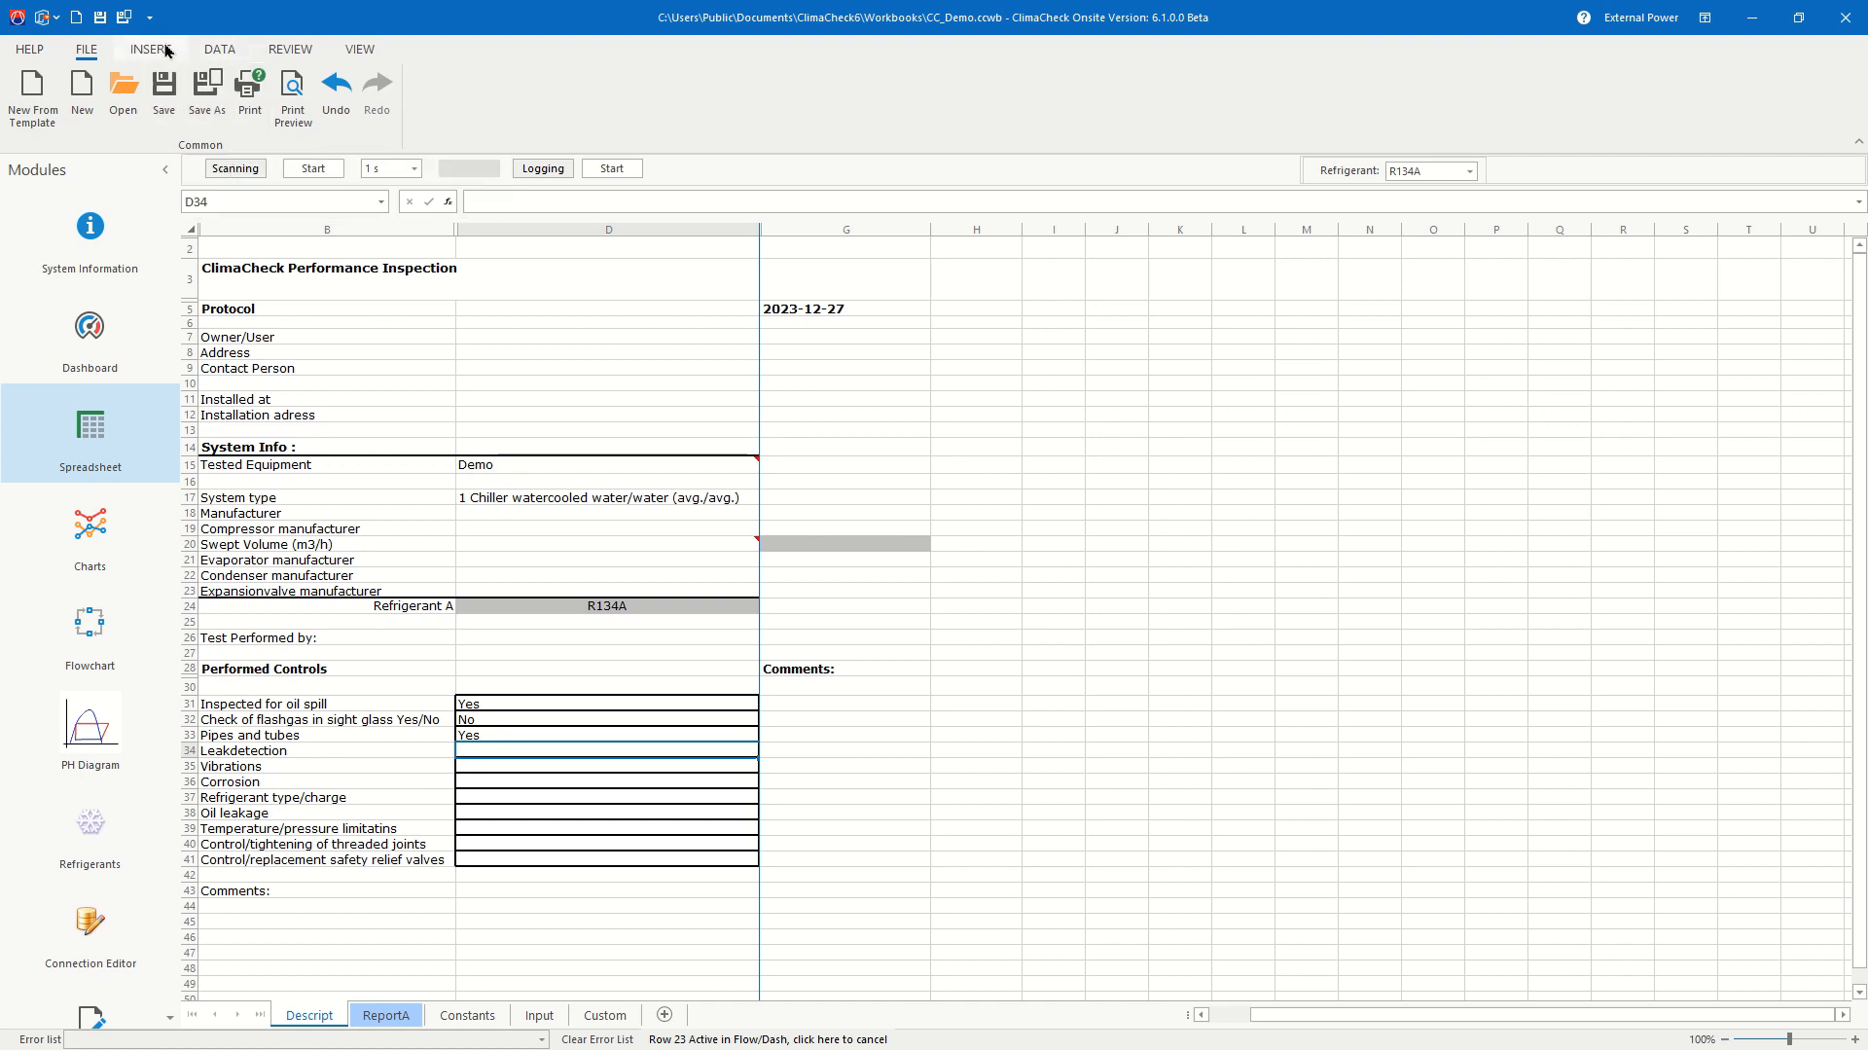
Step: Capture a screenshot of the Descript sheet cropped to columns B to D, from the inspection title down to the Comments row
left_click(362, 50)
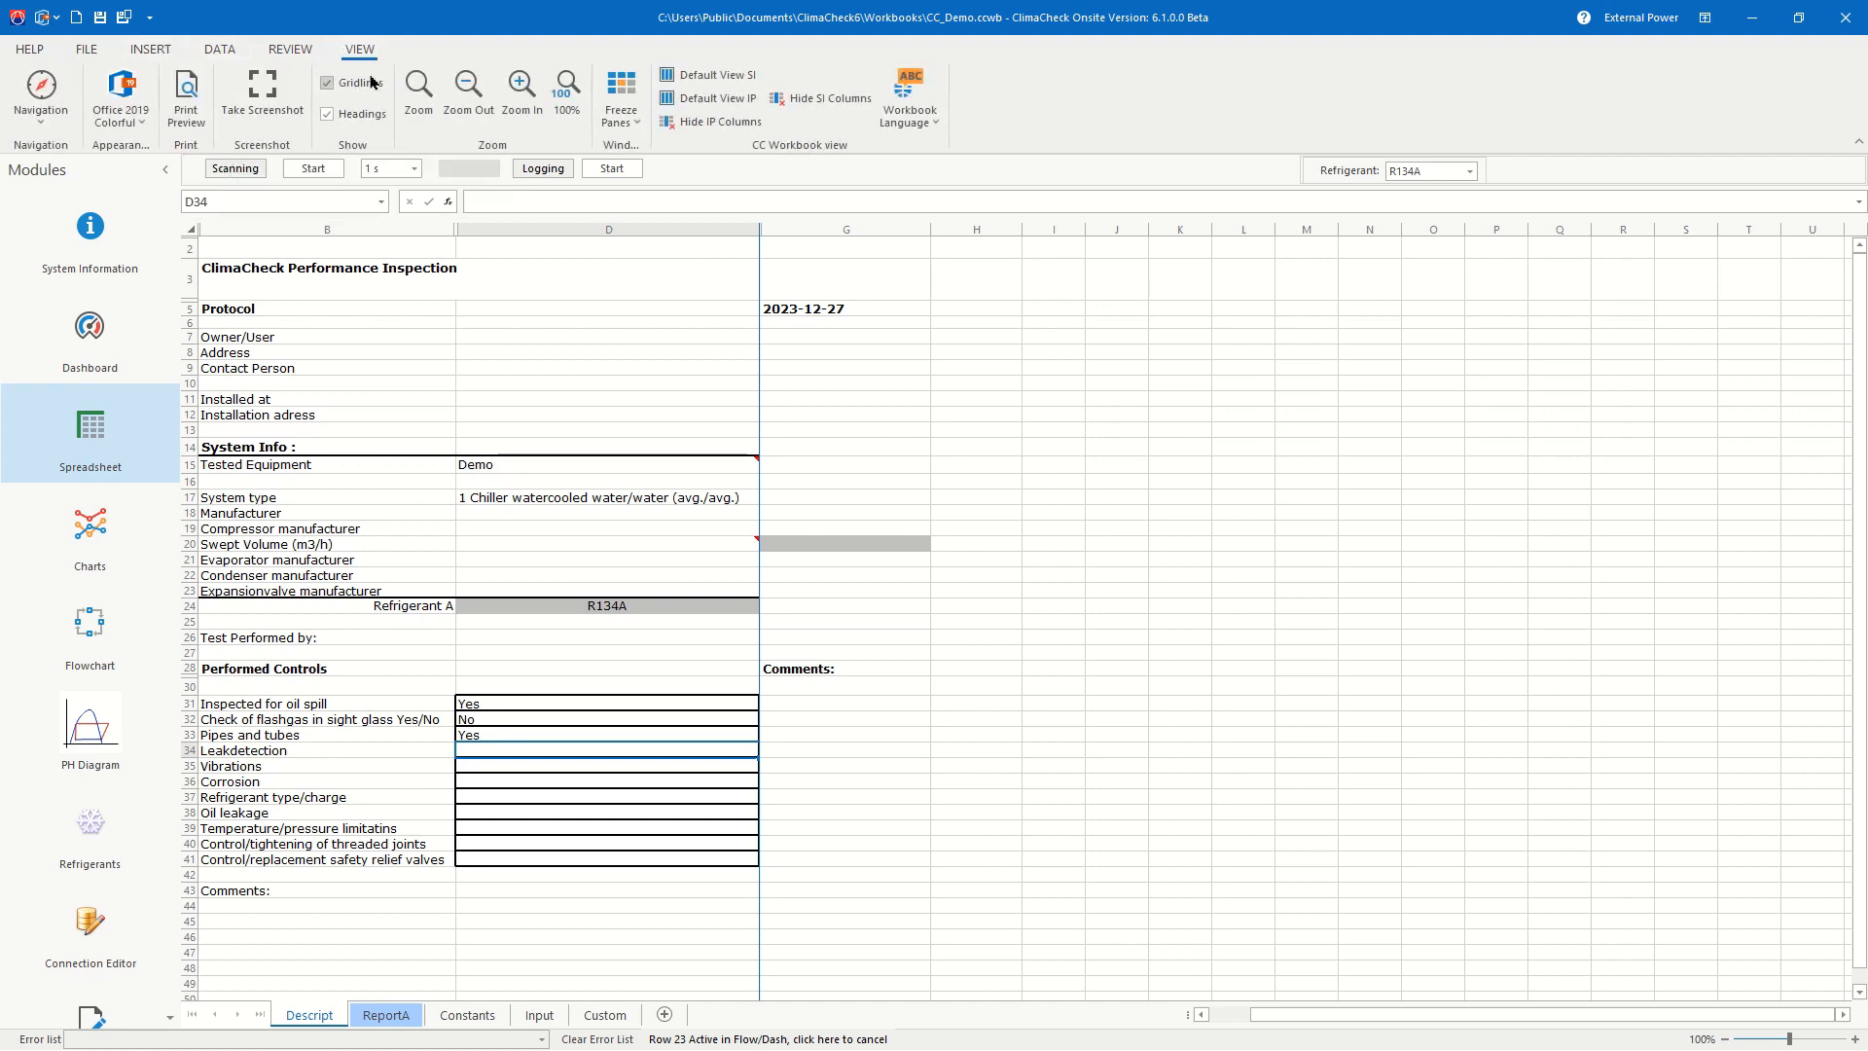
left_click(261, 94)
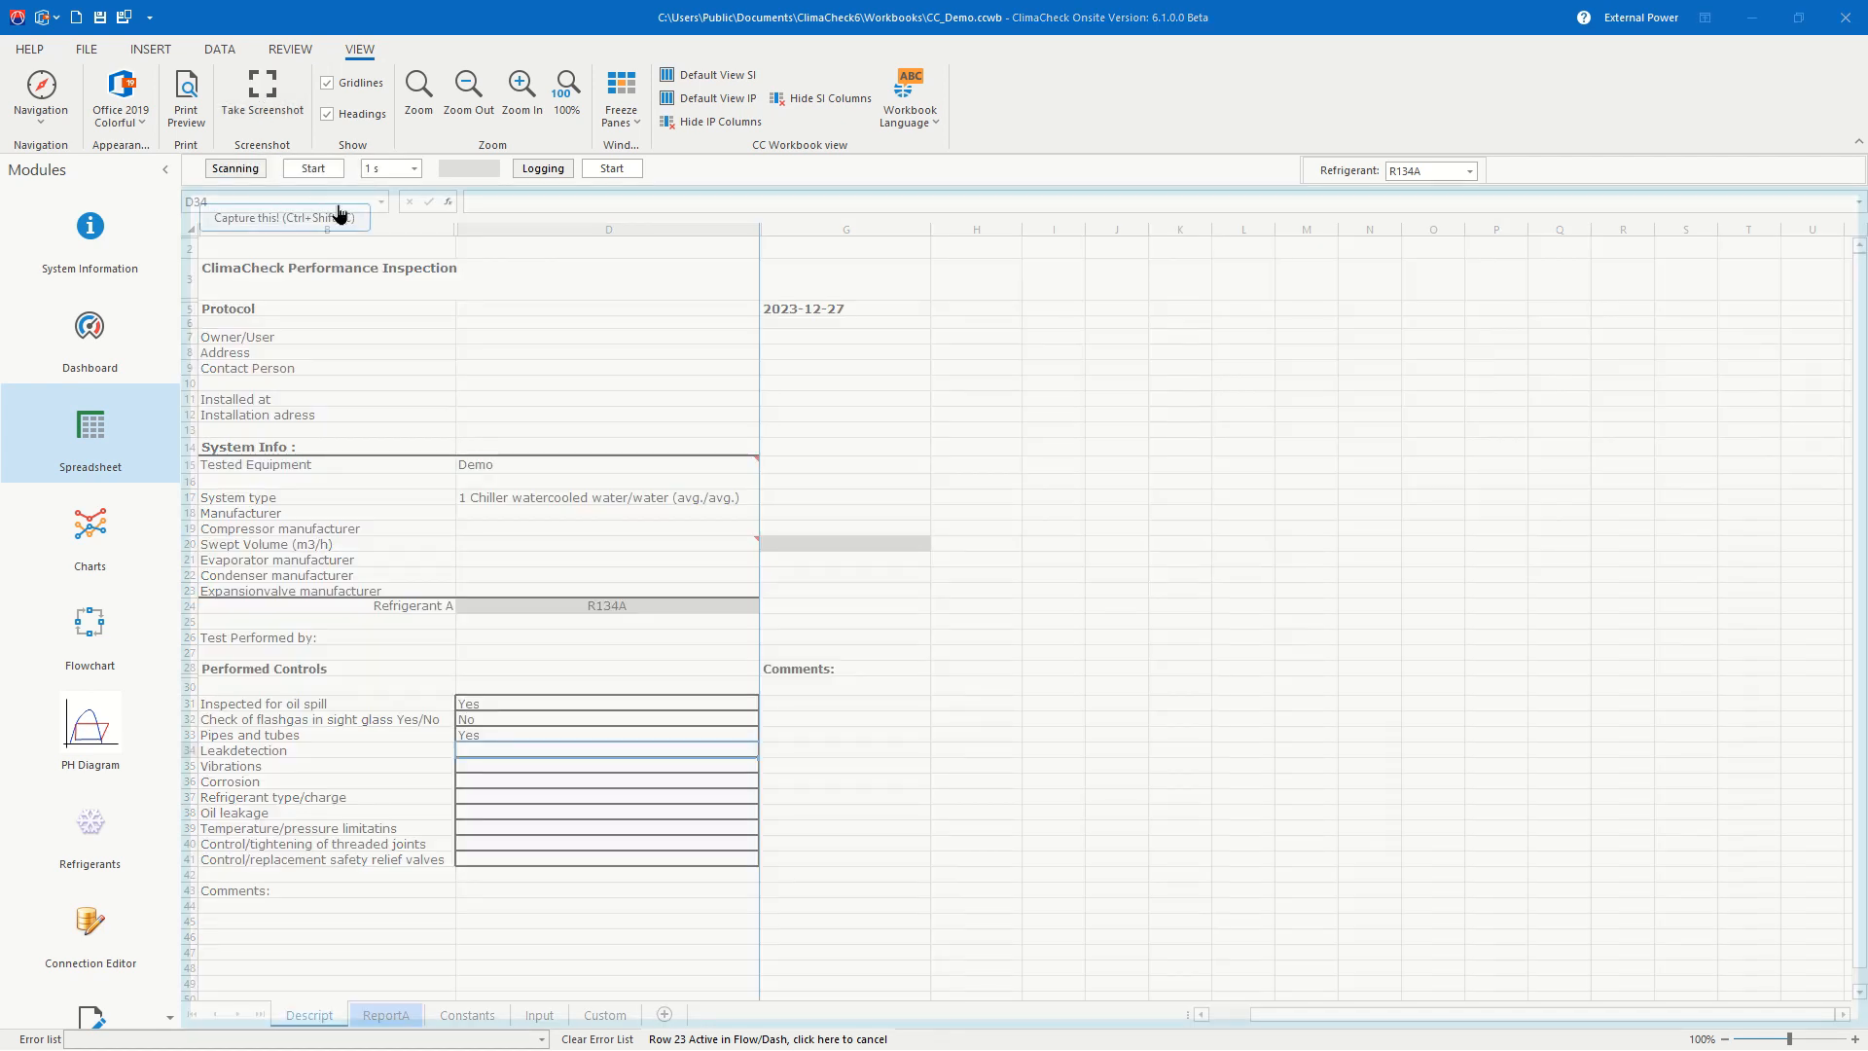
left_click_drag(378, 188, 359, 242)
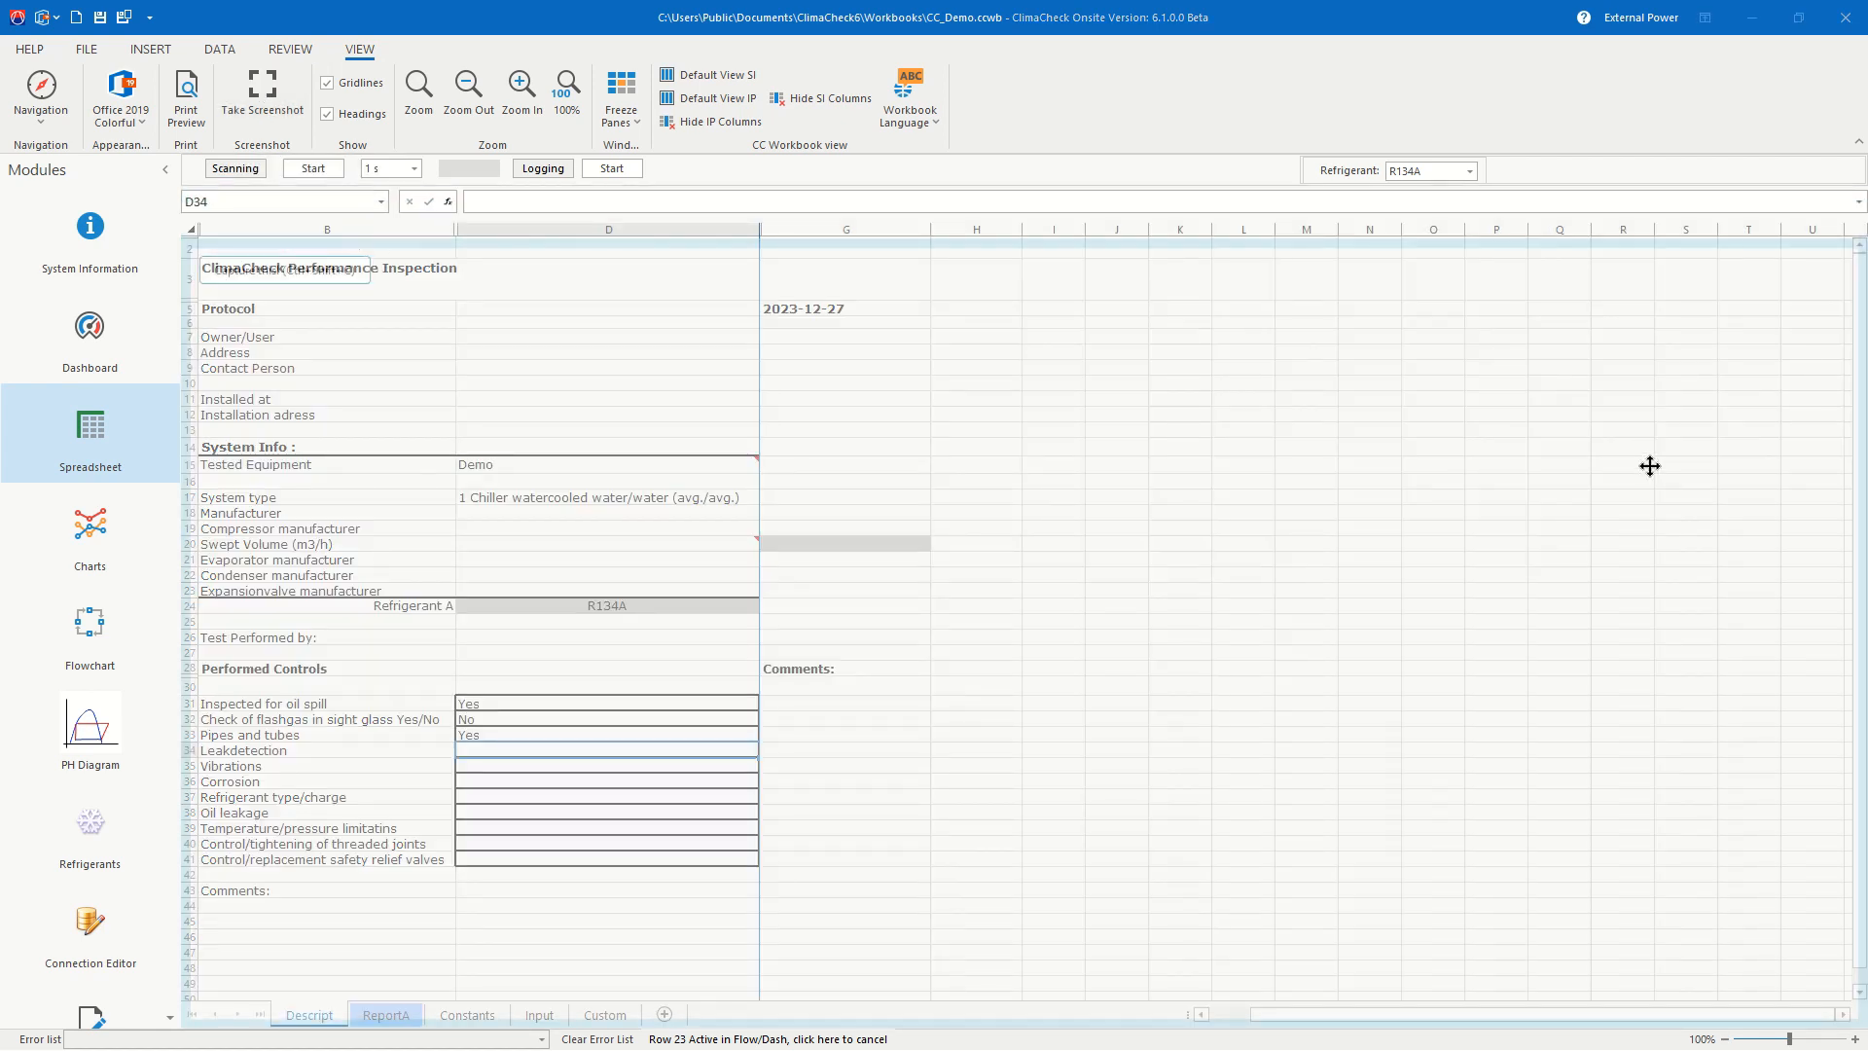
left_click_drag(1850, 487, 763, 417)
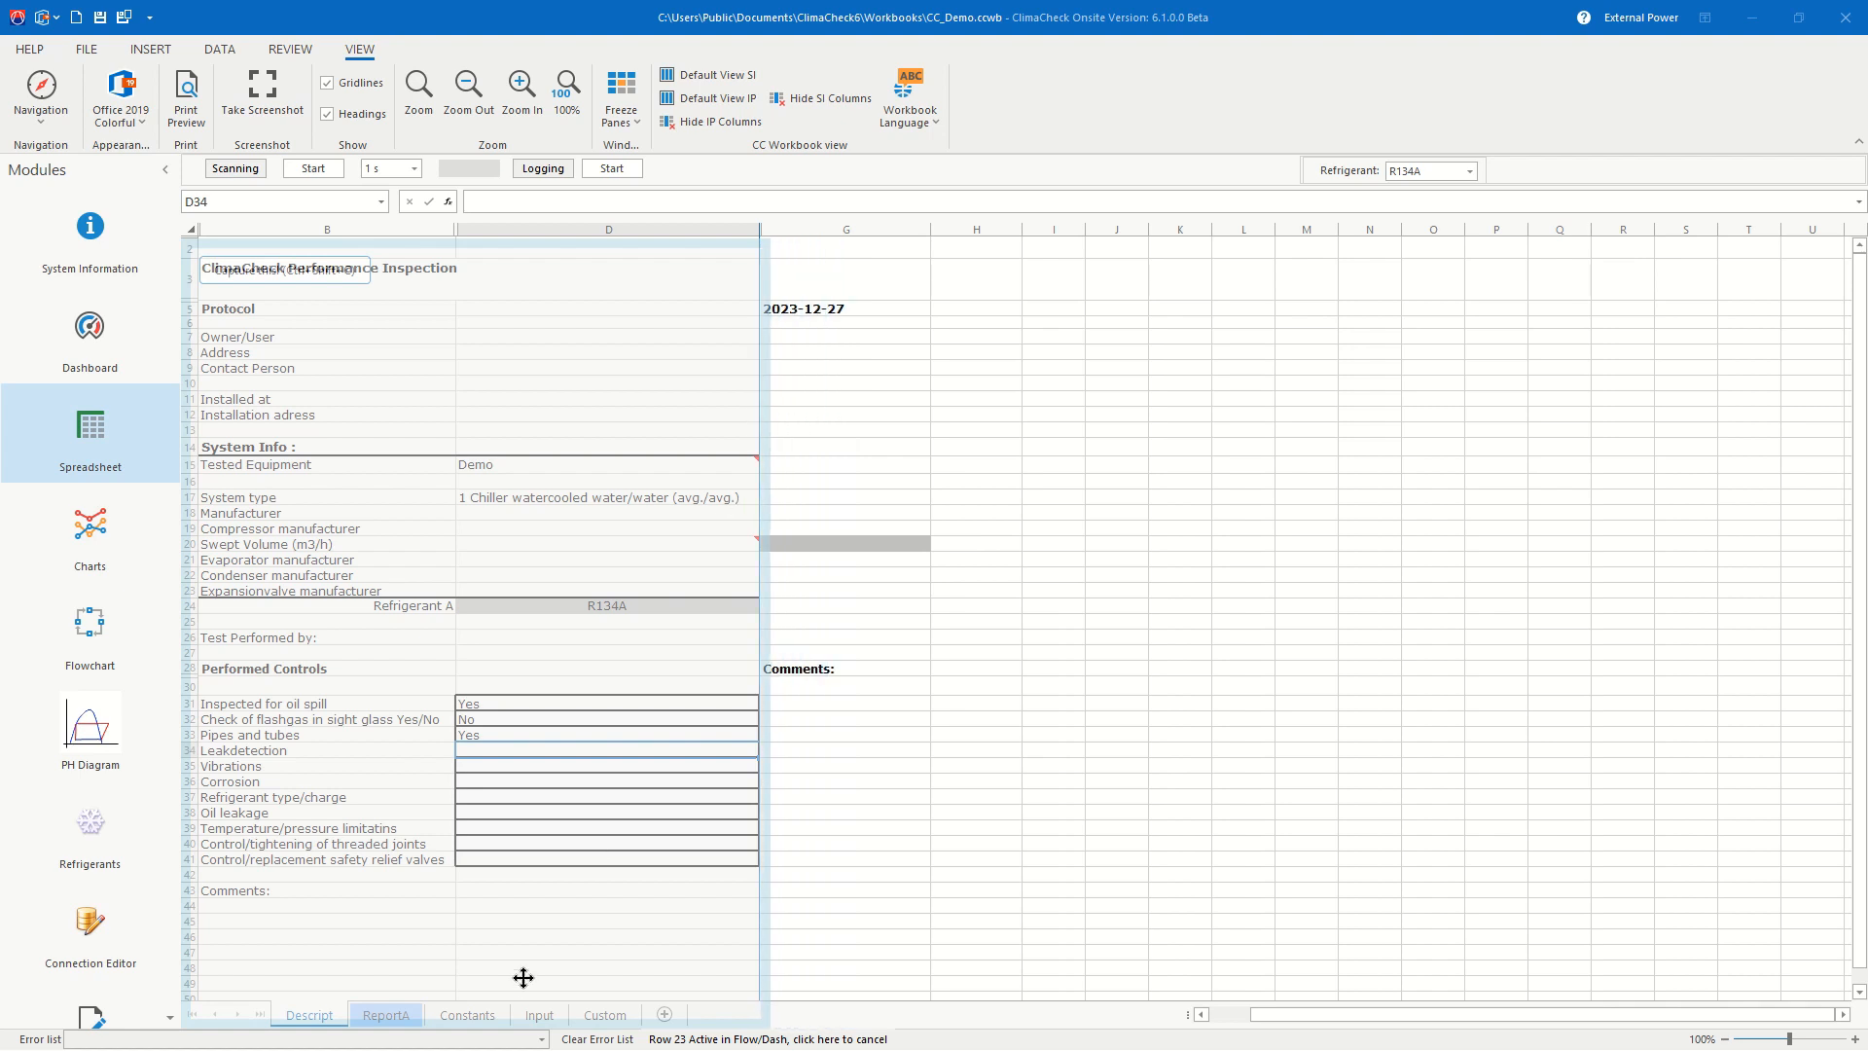
left_click_drag(476, 1025, 462, 916)
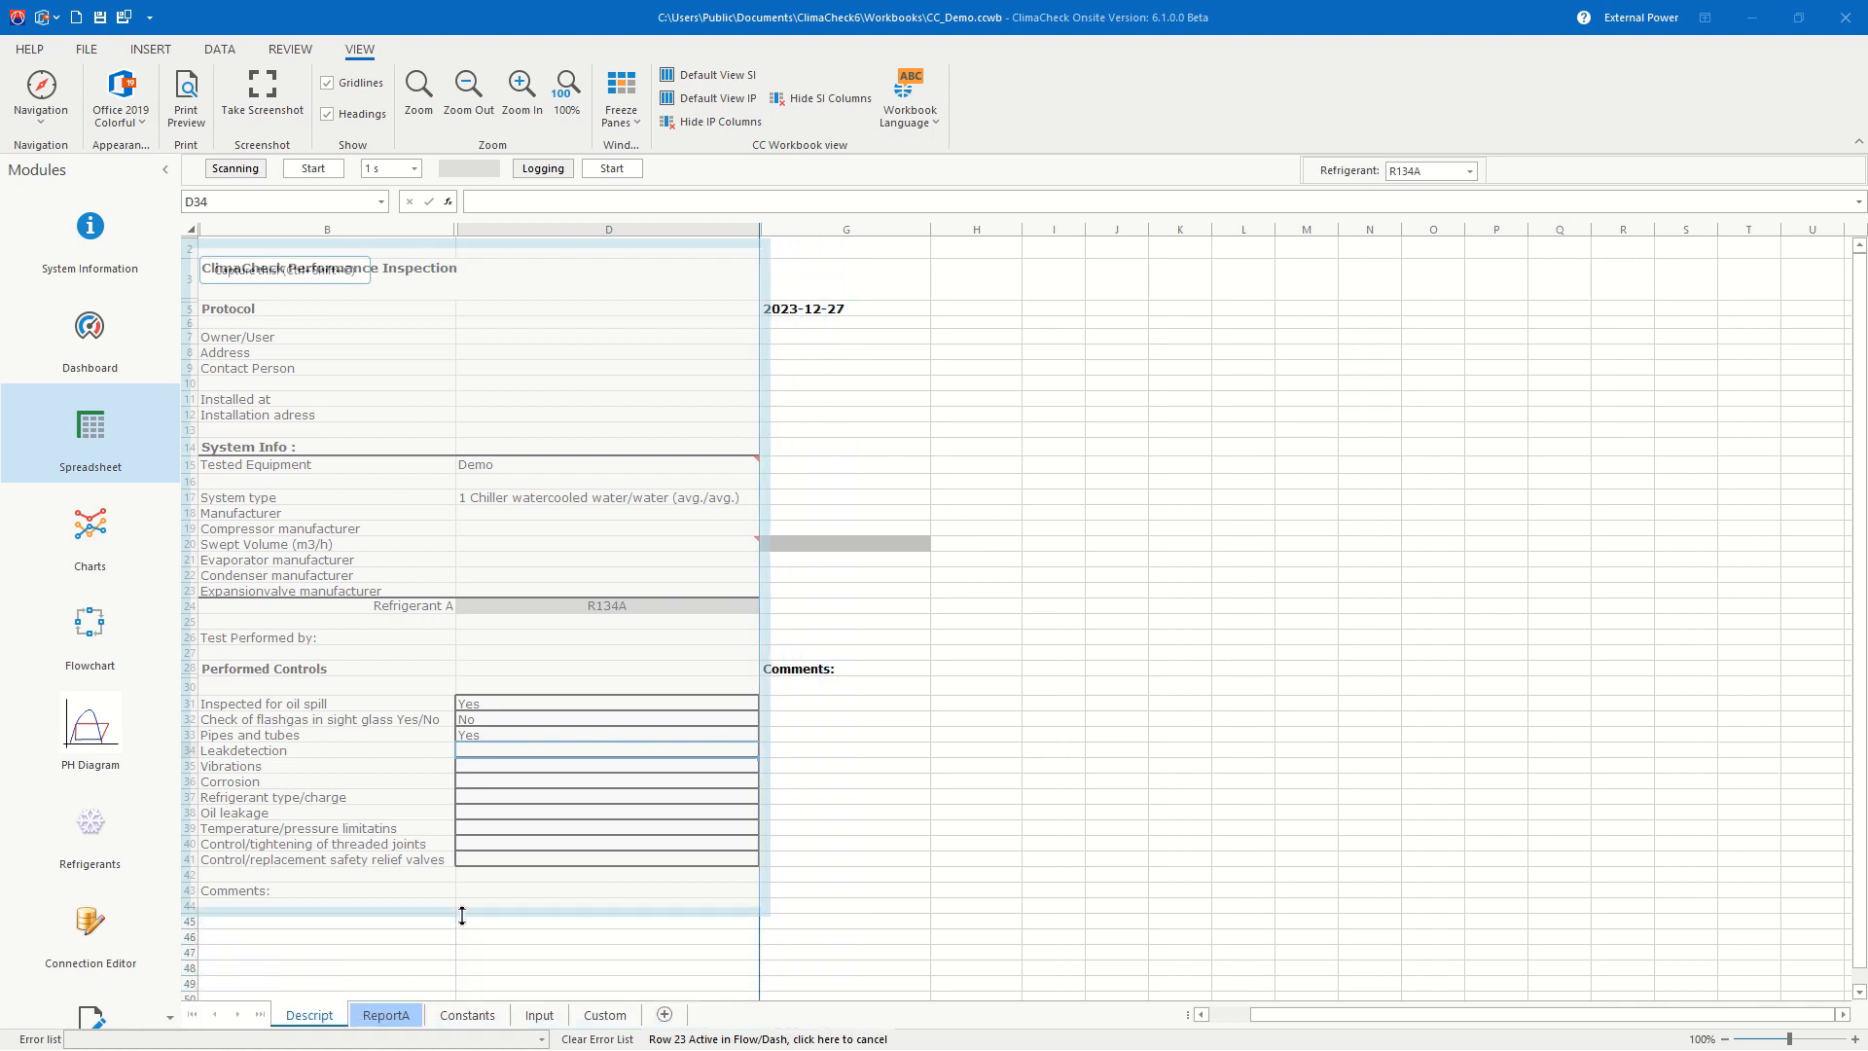
left_click(306, 277)
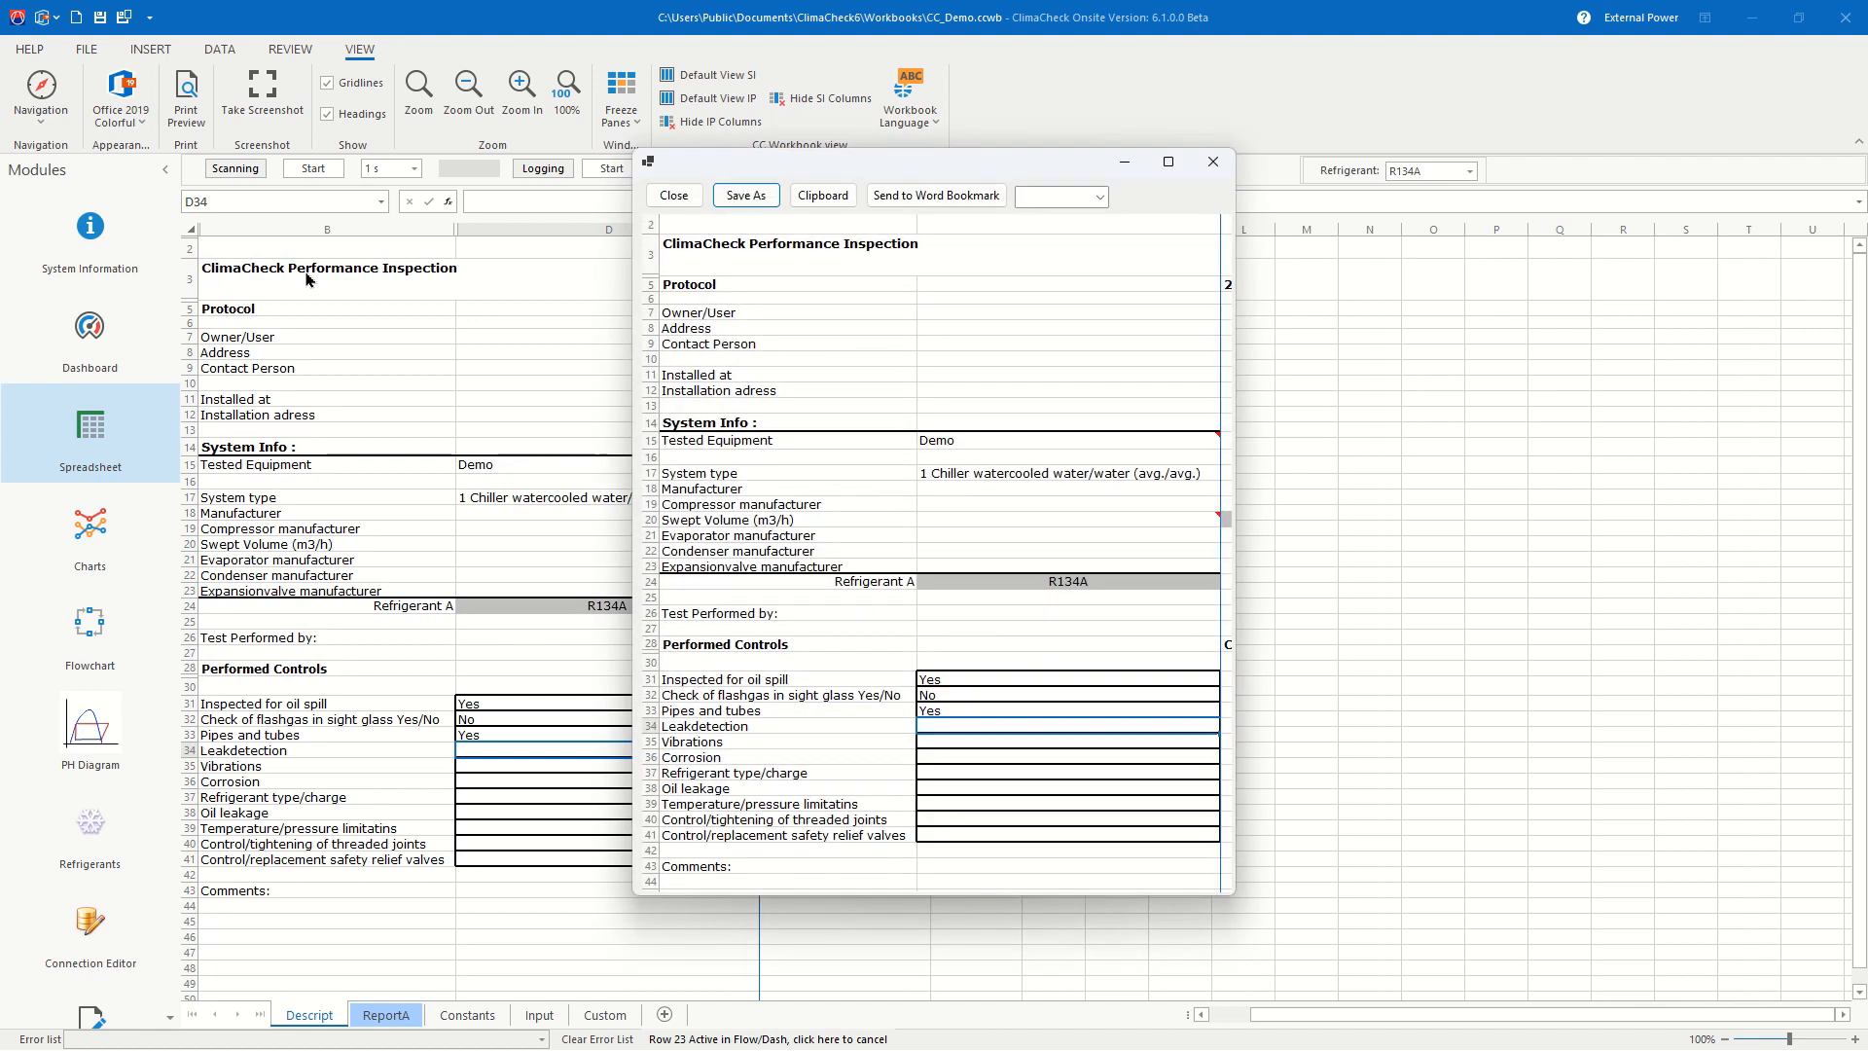
Step: Send the inspection protocol screenshot to the Protocol bookmark and return to the Word Report
left_click(1098, 196)
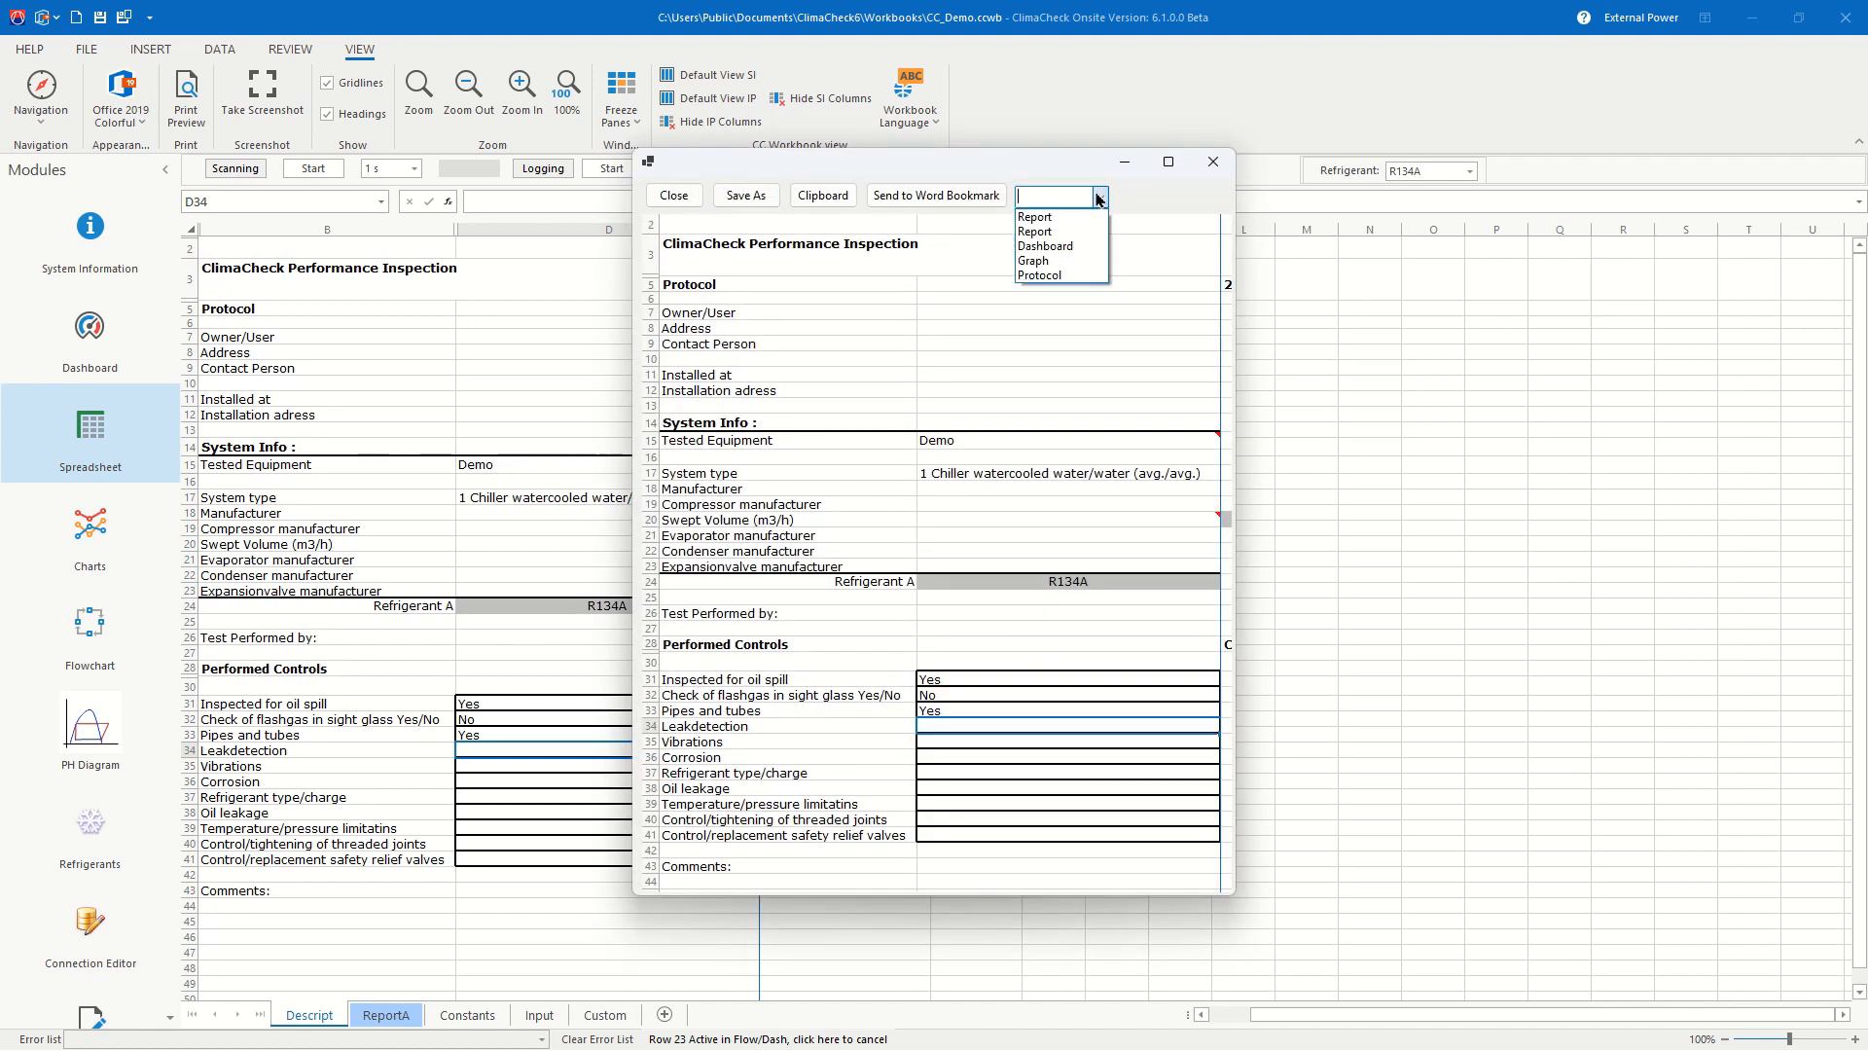
left_click(1038, 275)
left_click(929, 195)
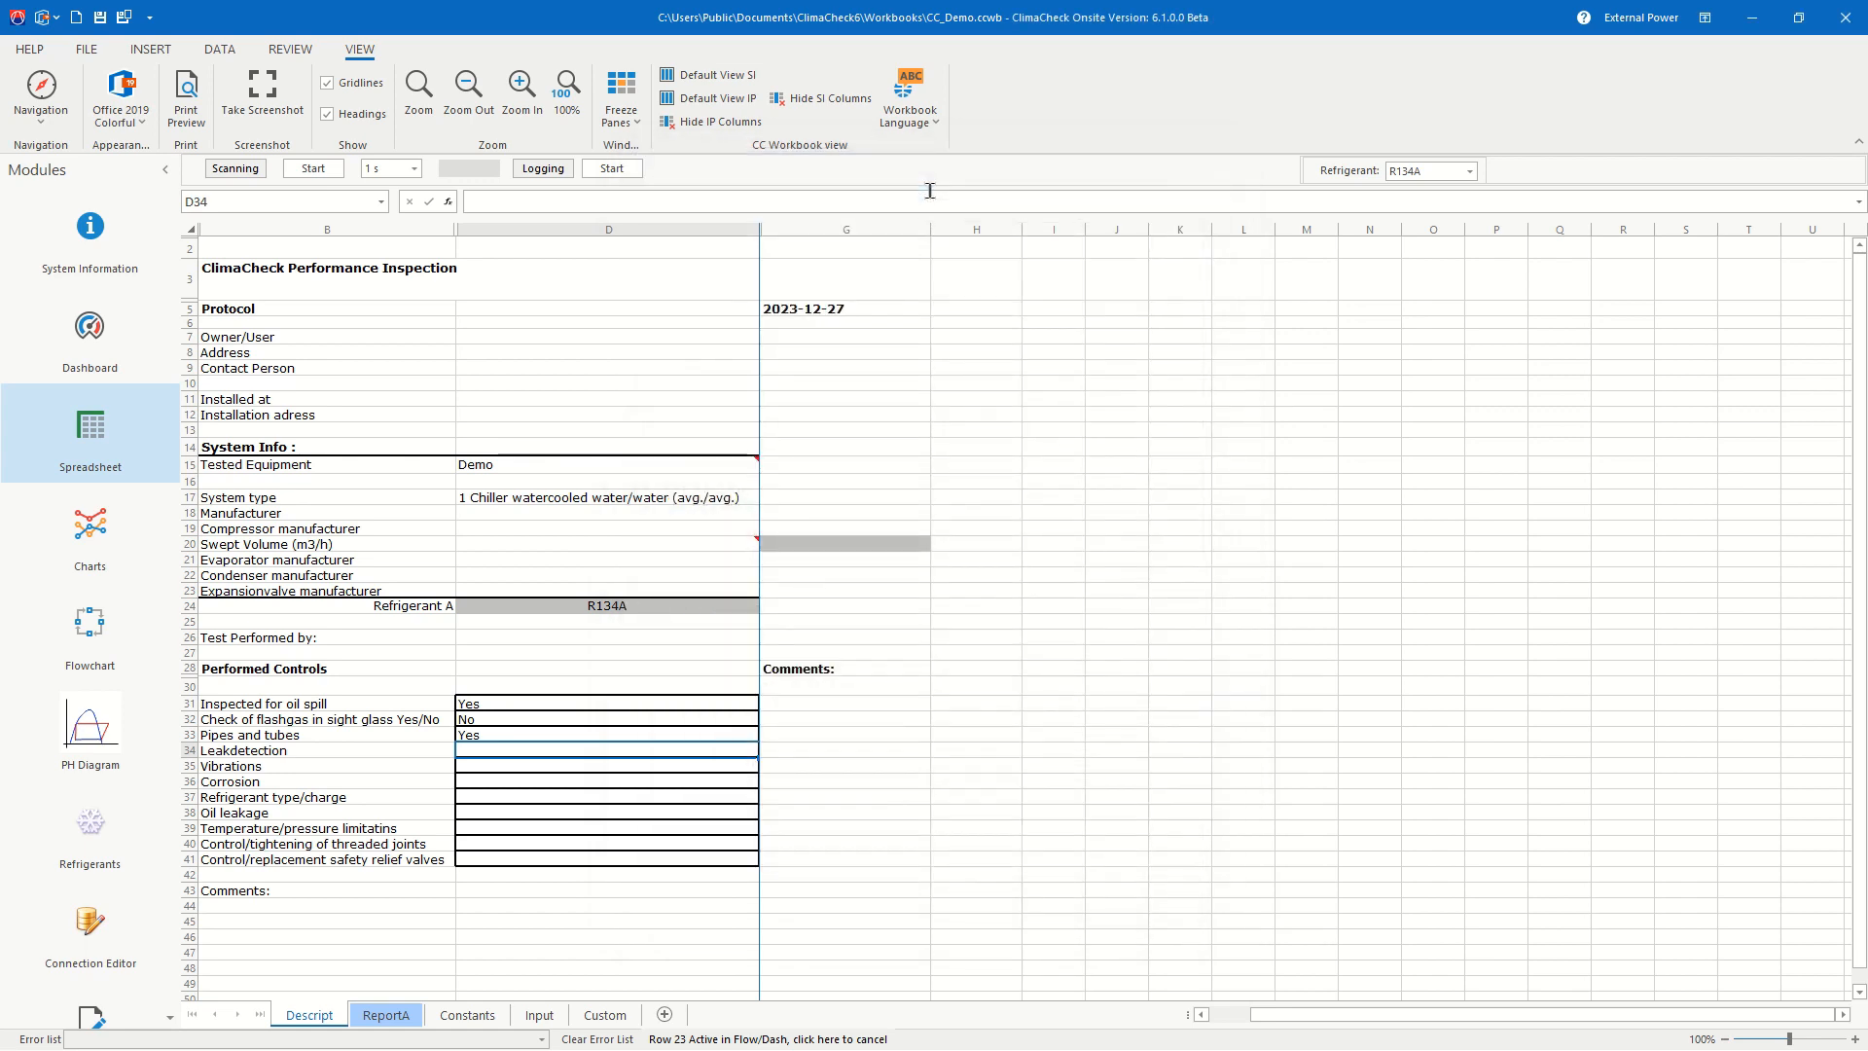
scroll(78, 564, "down", 3)
left_click(87, 740)
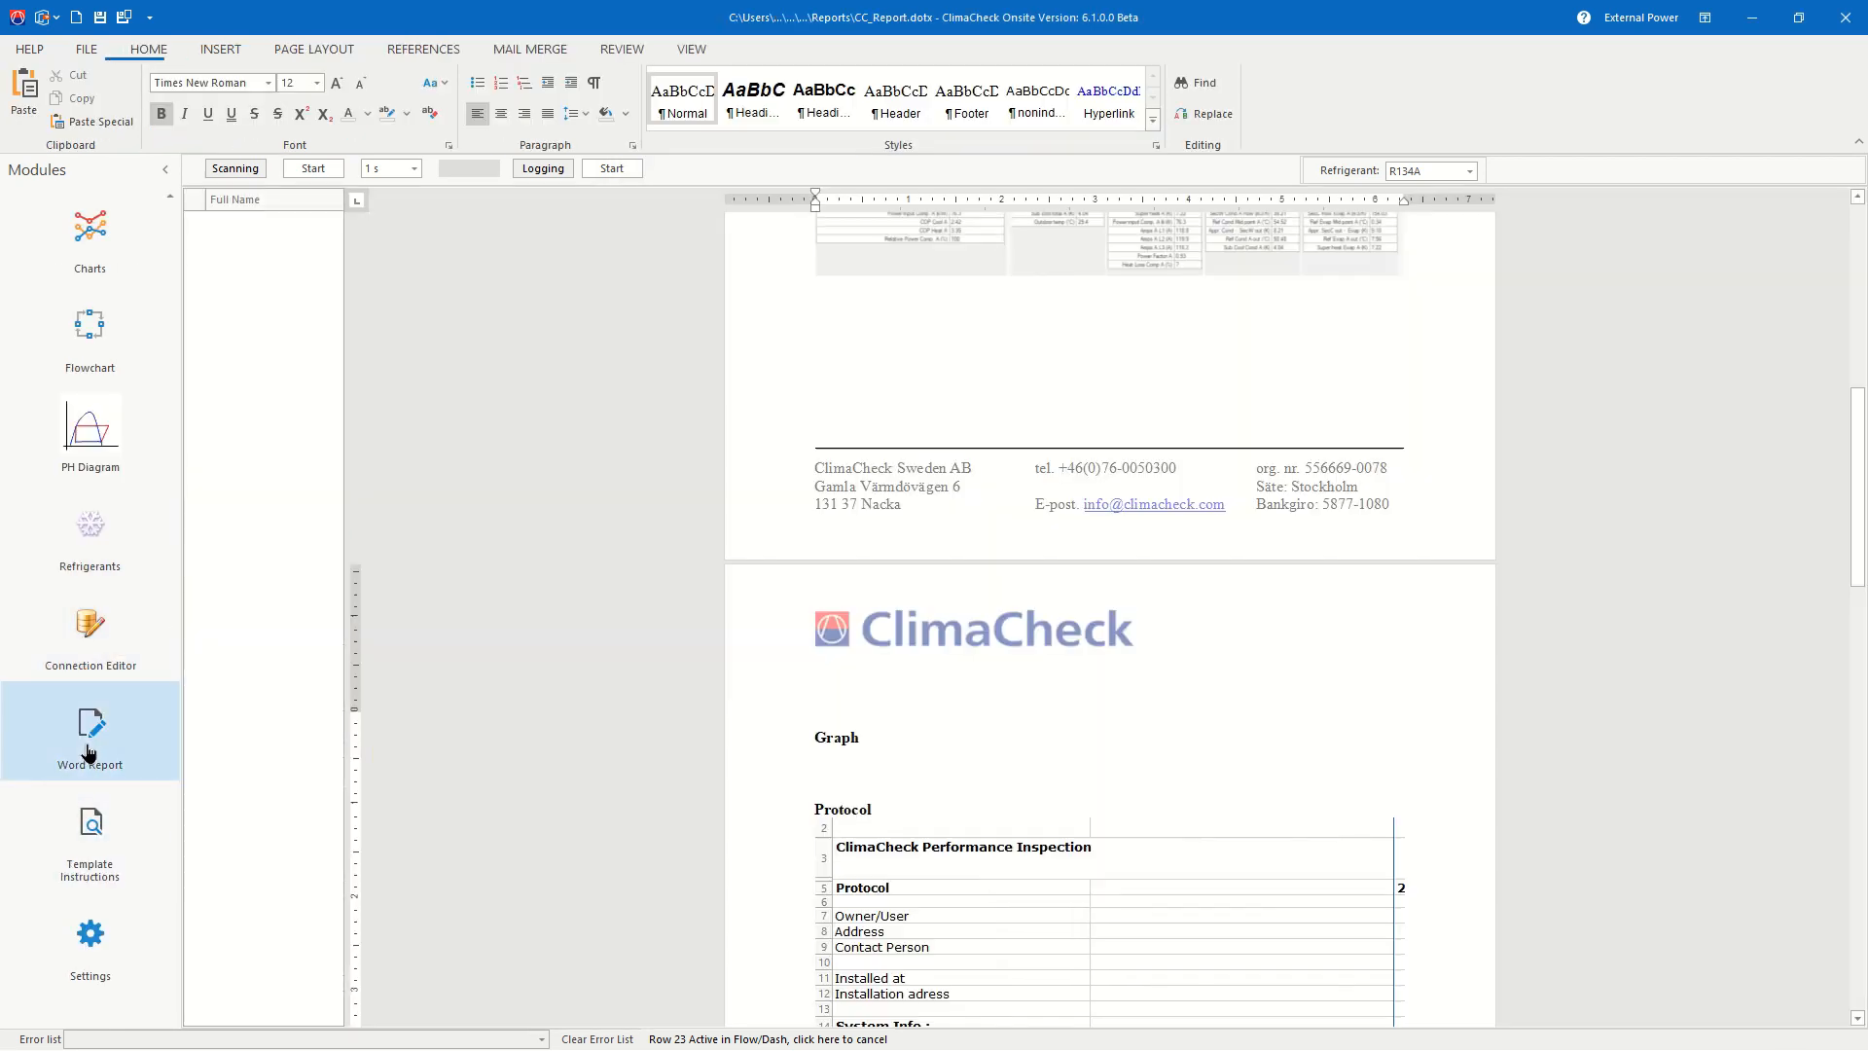
Step: Review the assembled report from the inspection protocol back up to the note at its beginning
scroll(1002, 584, "down", 3)
scroll(1135, 609, "down", 2)
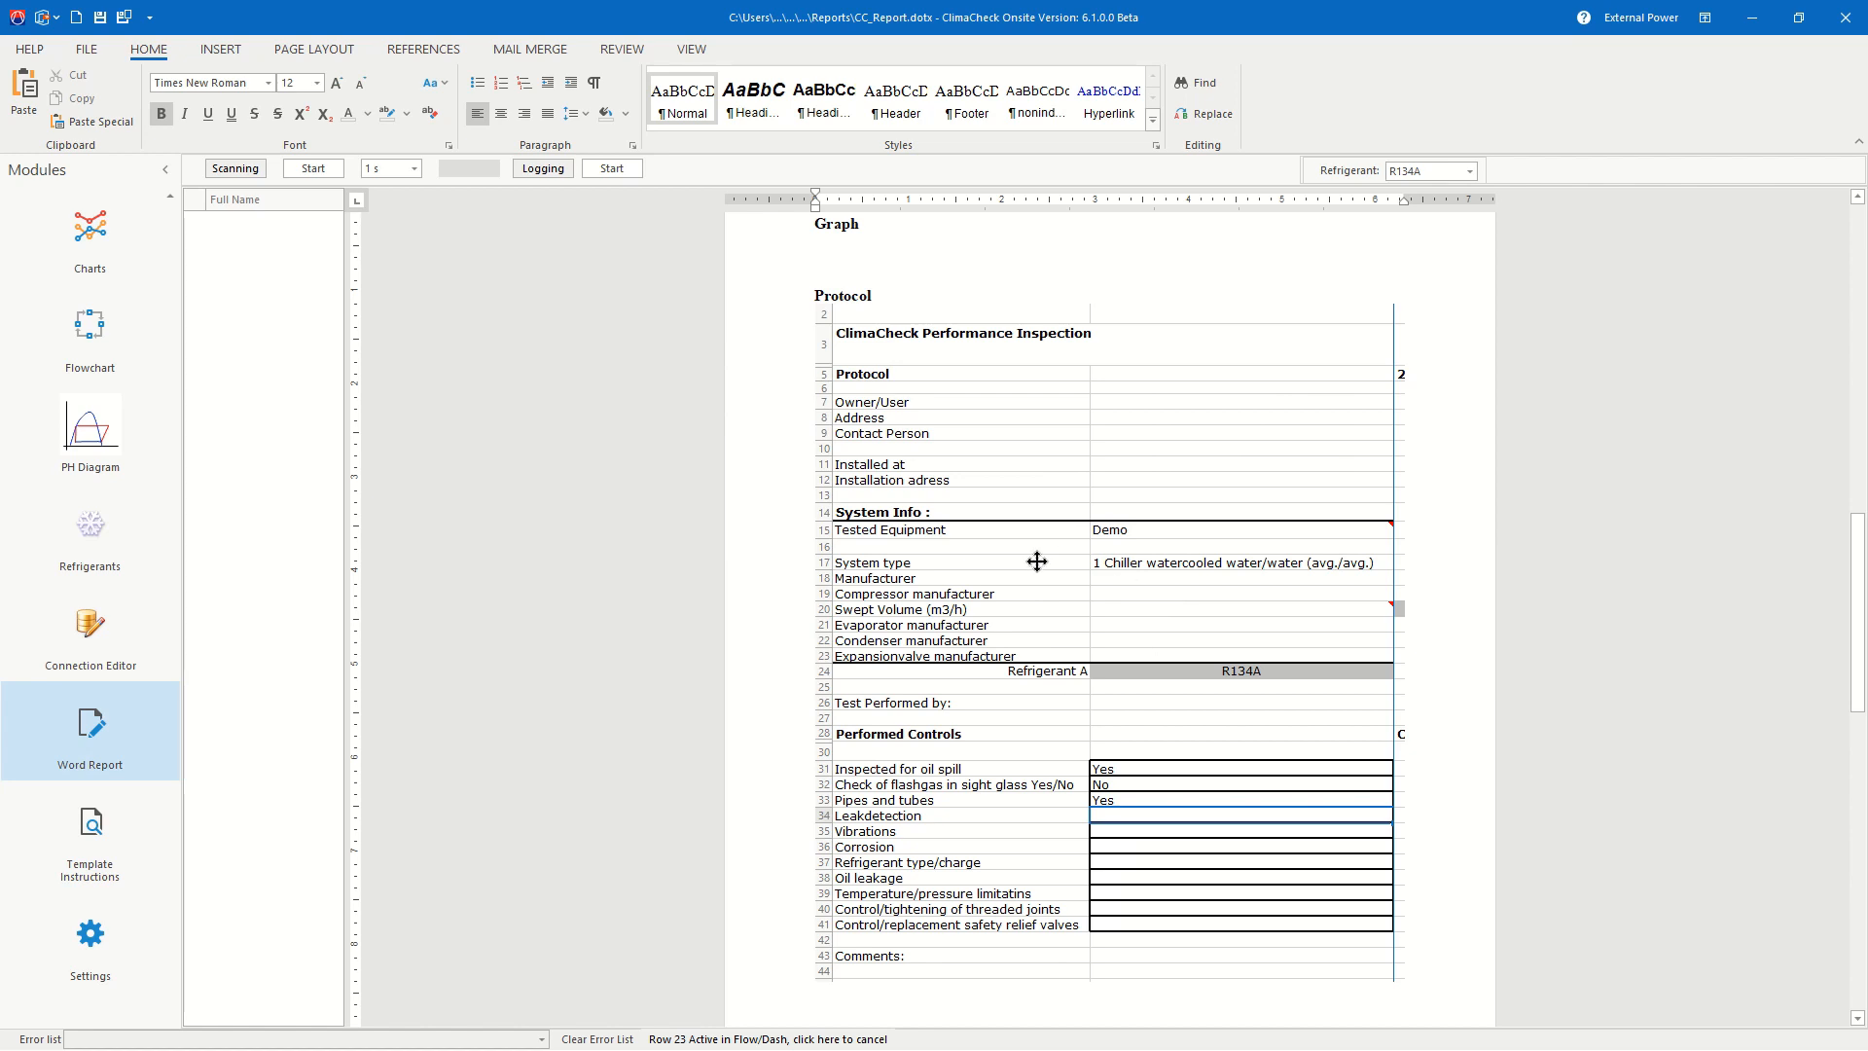
scroll(1036, 562, "up", 10)
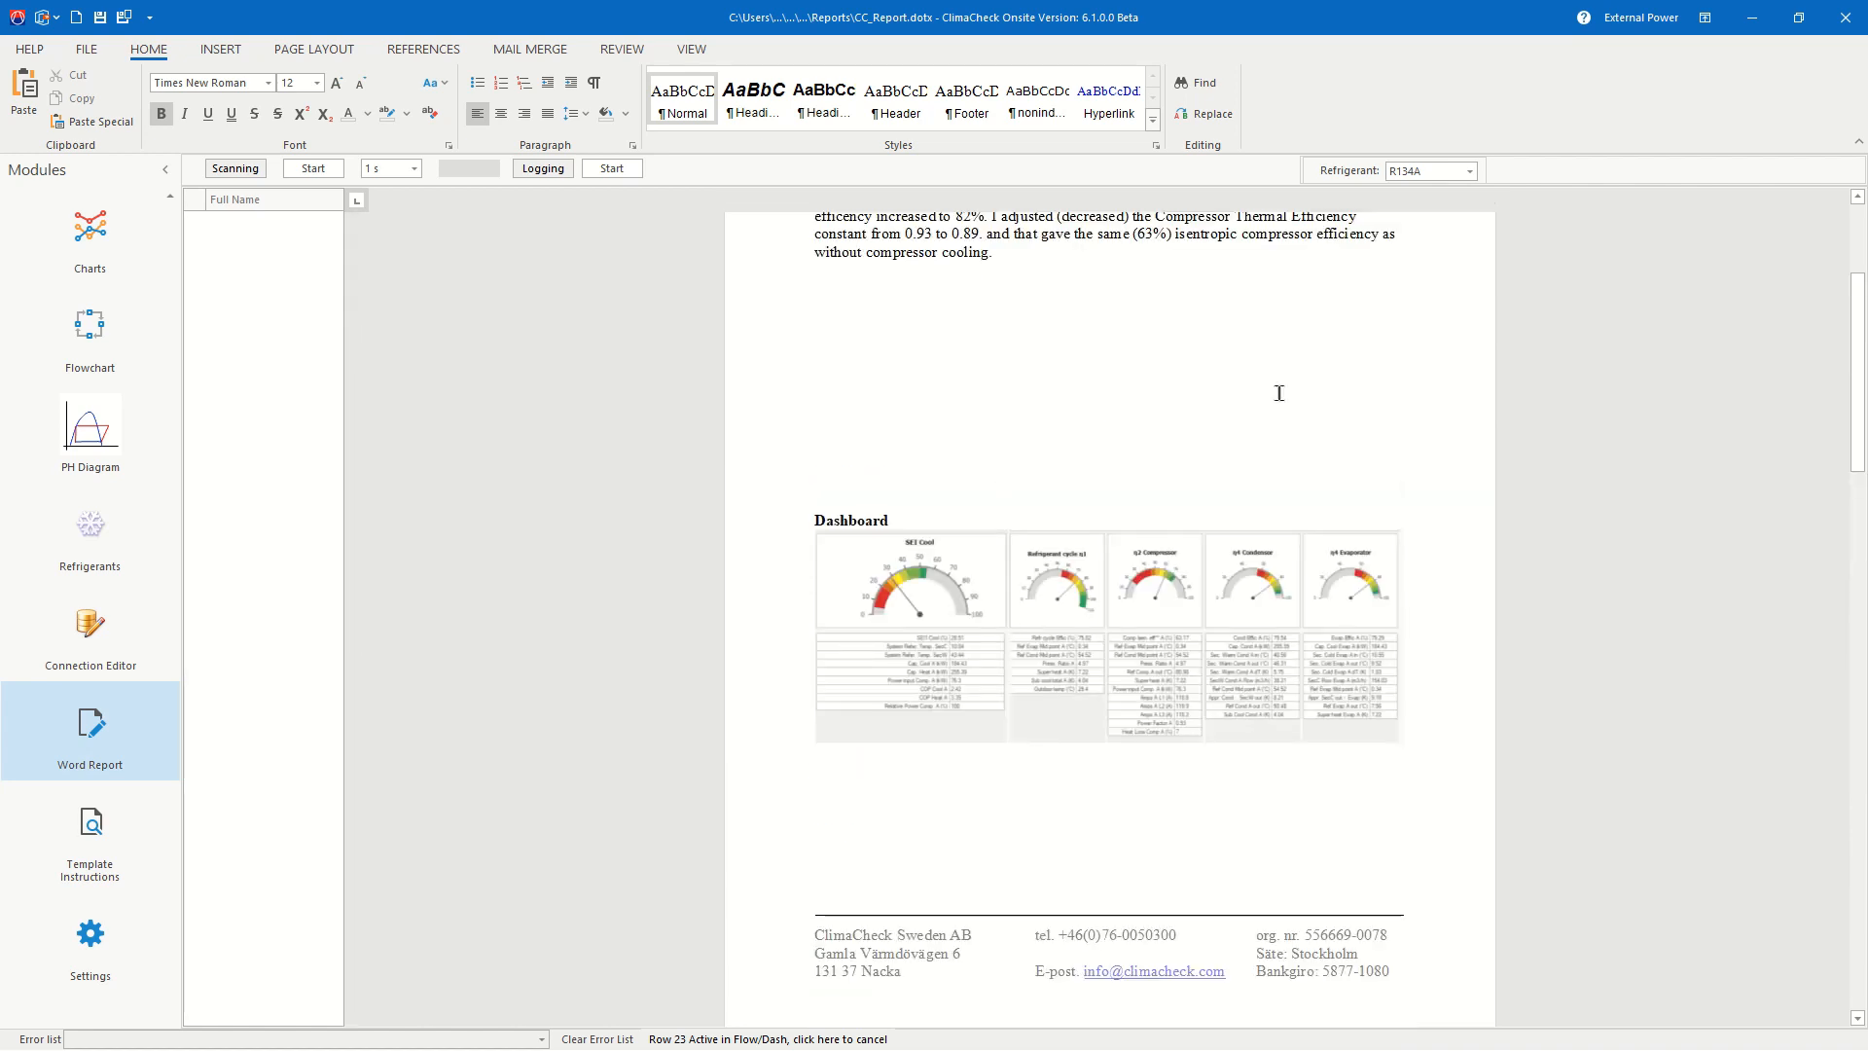
scroll(1012, 554, "up", 3)
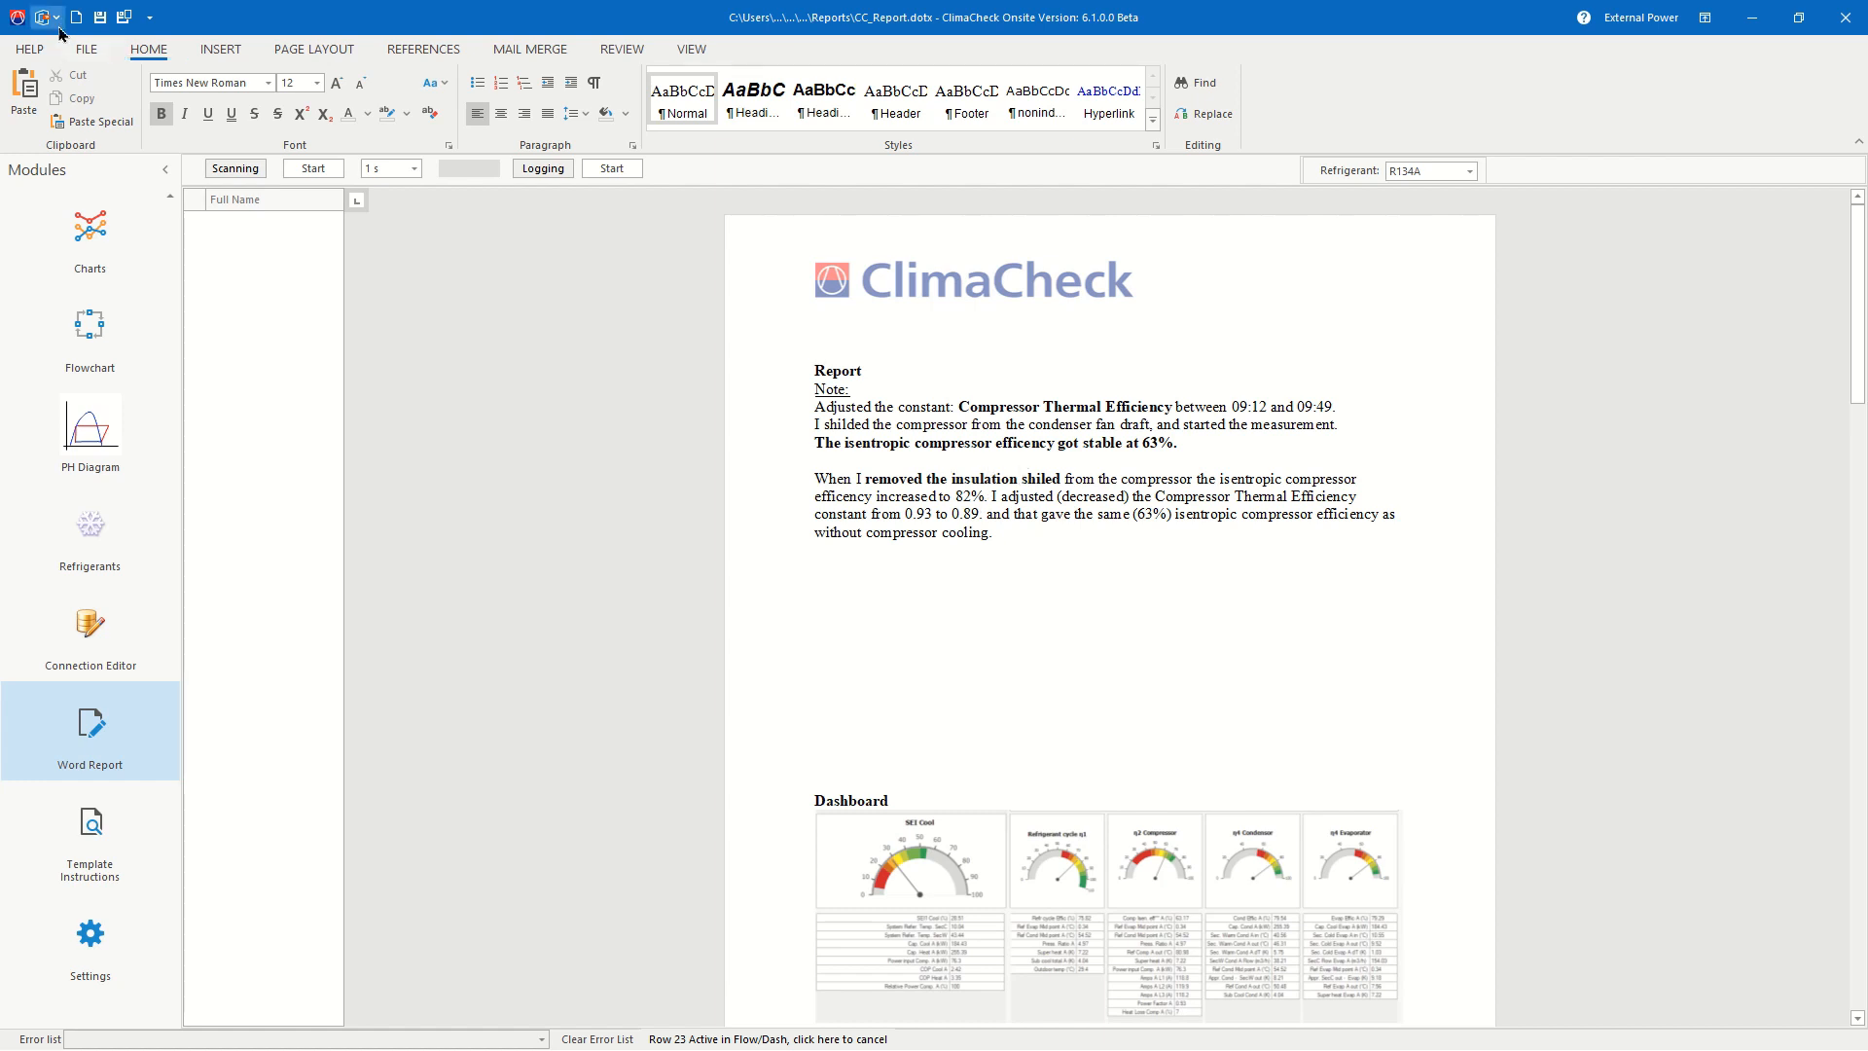
Step: Examine the file formats offered for saving the report under another name and leave without saving
left_click(86, 49)
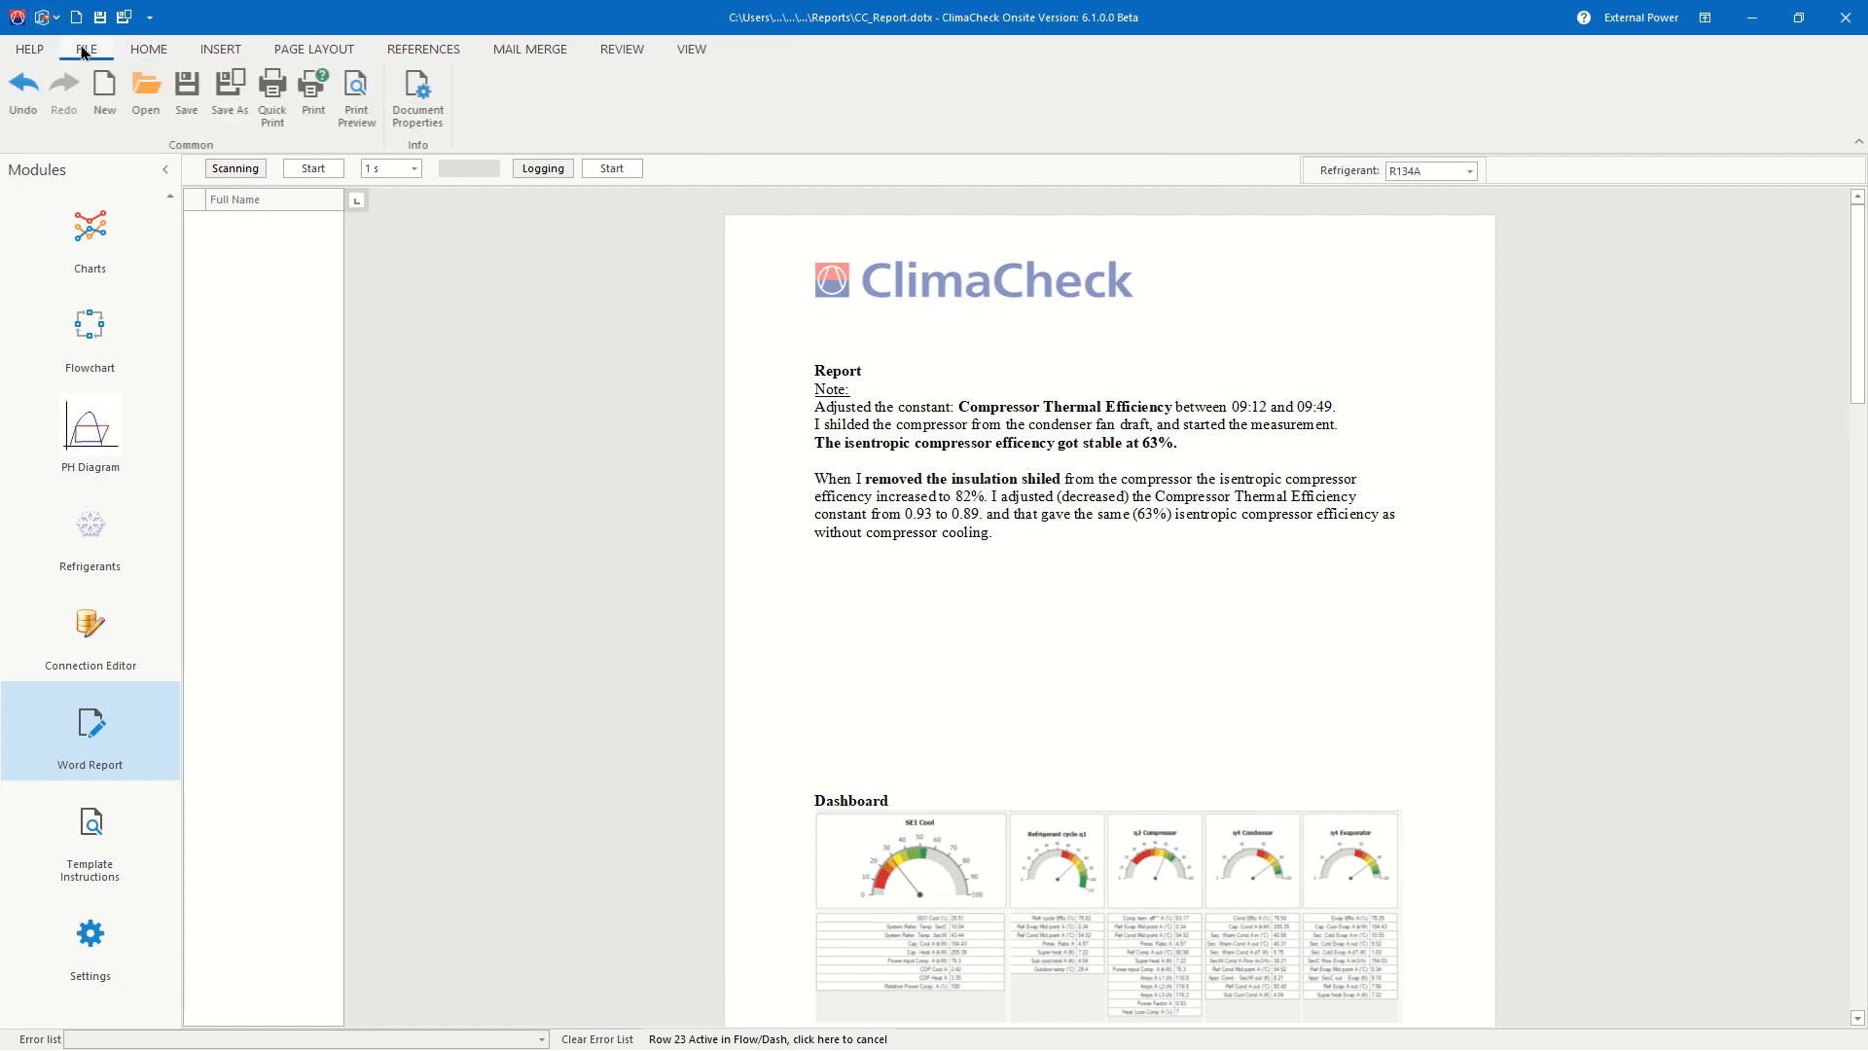
left_click(231, 96)
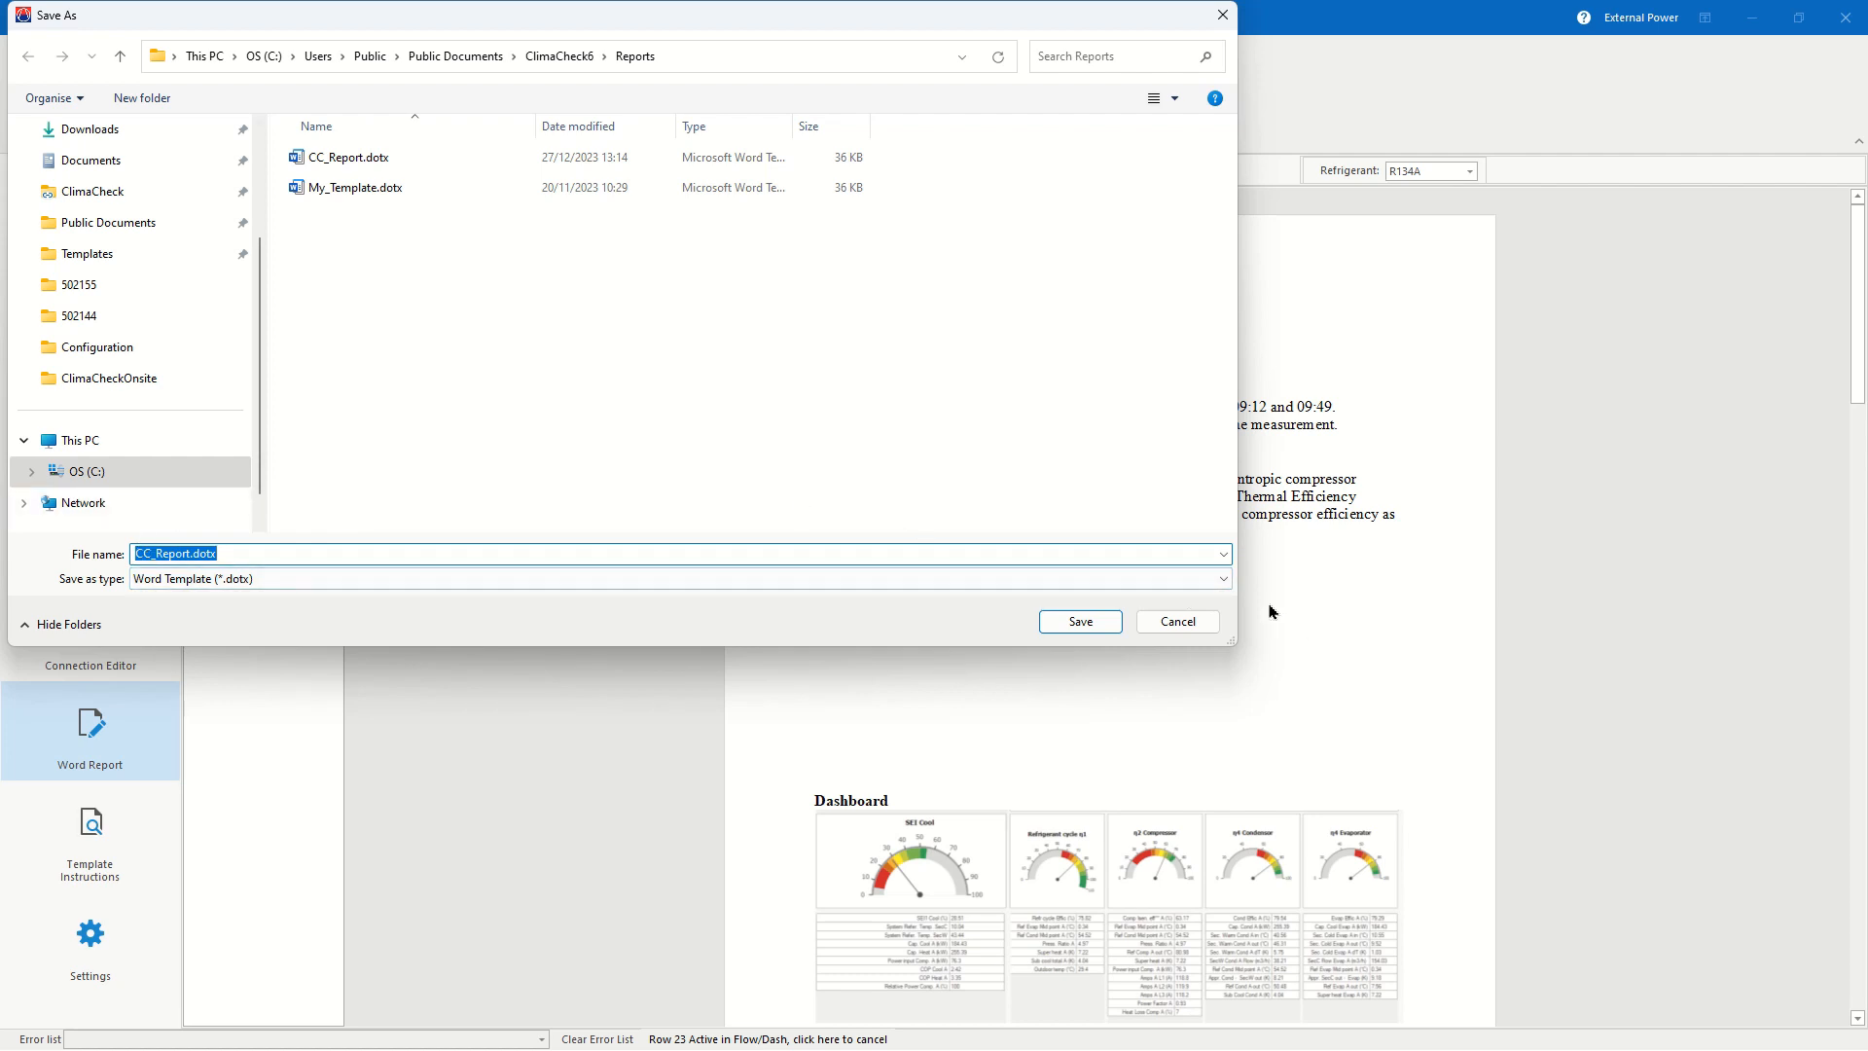
left_click(1224, 579)
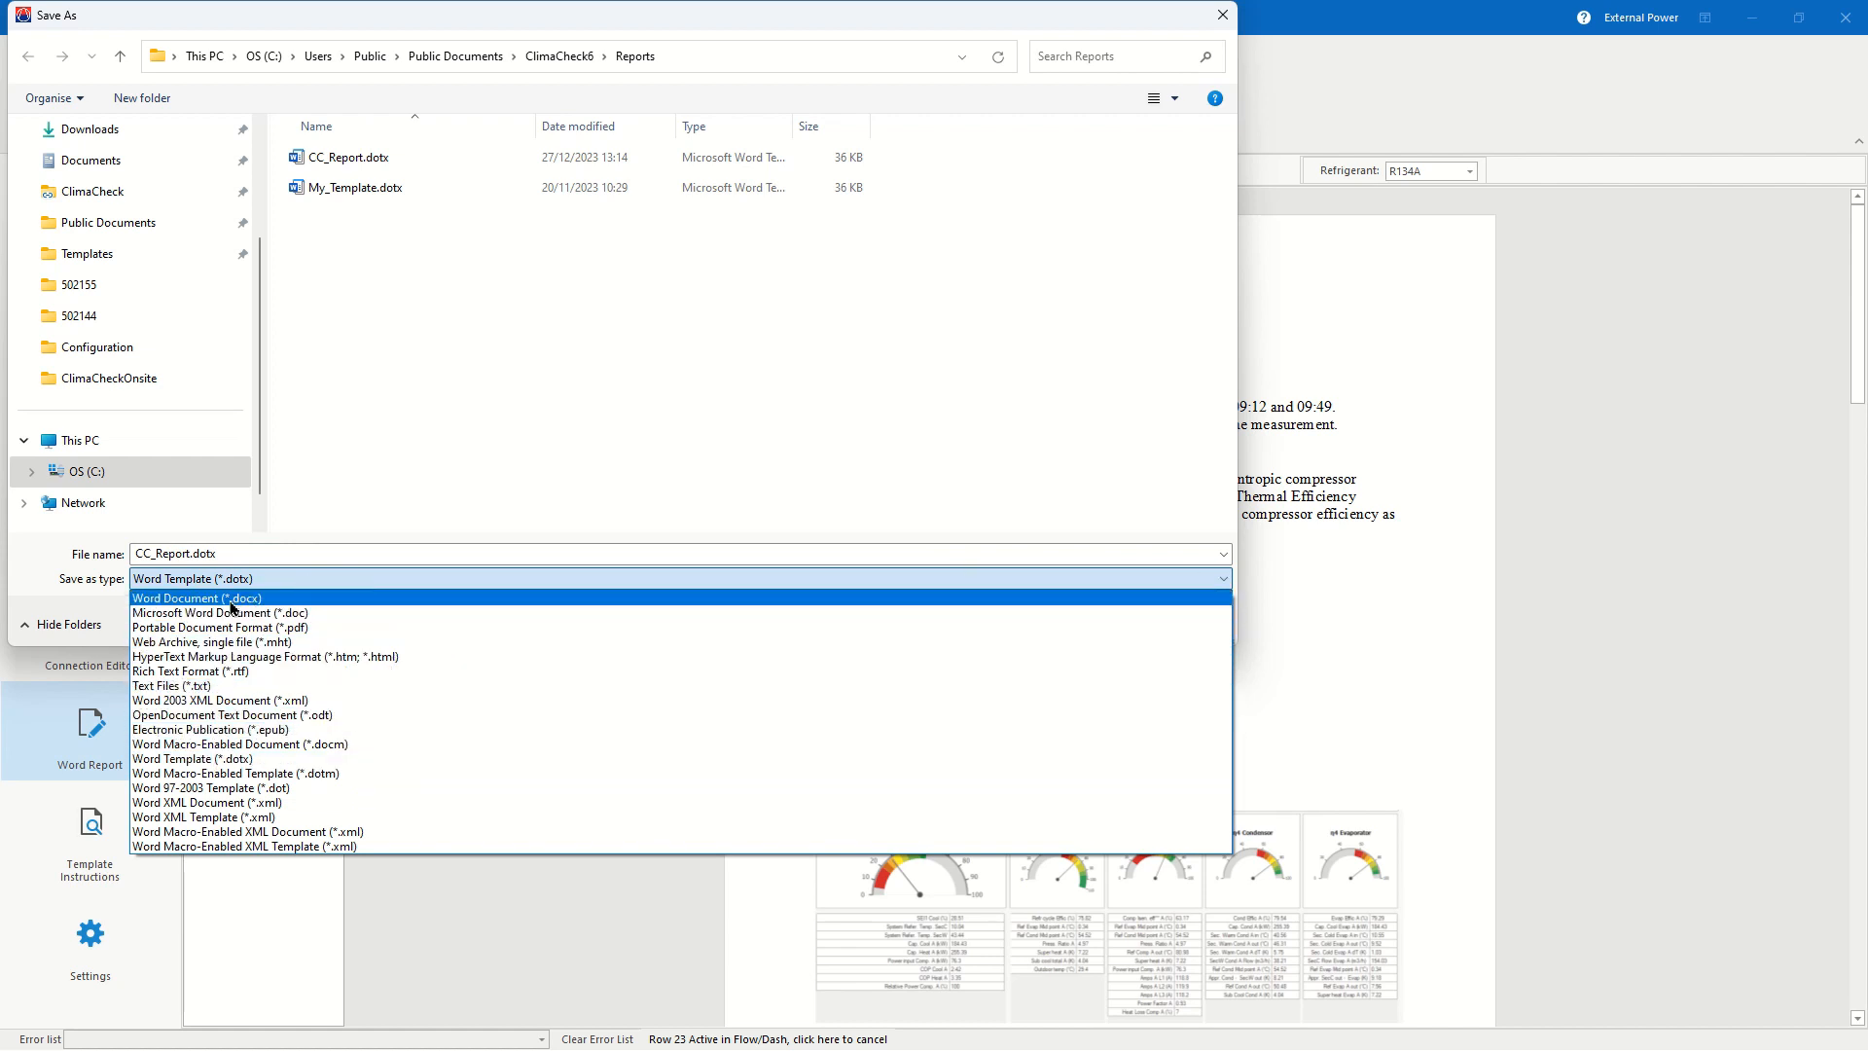
left_click(655, 346)
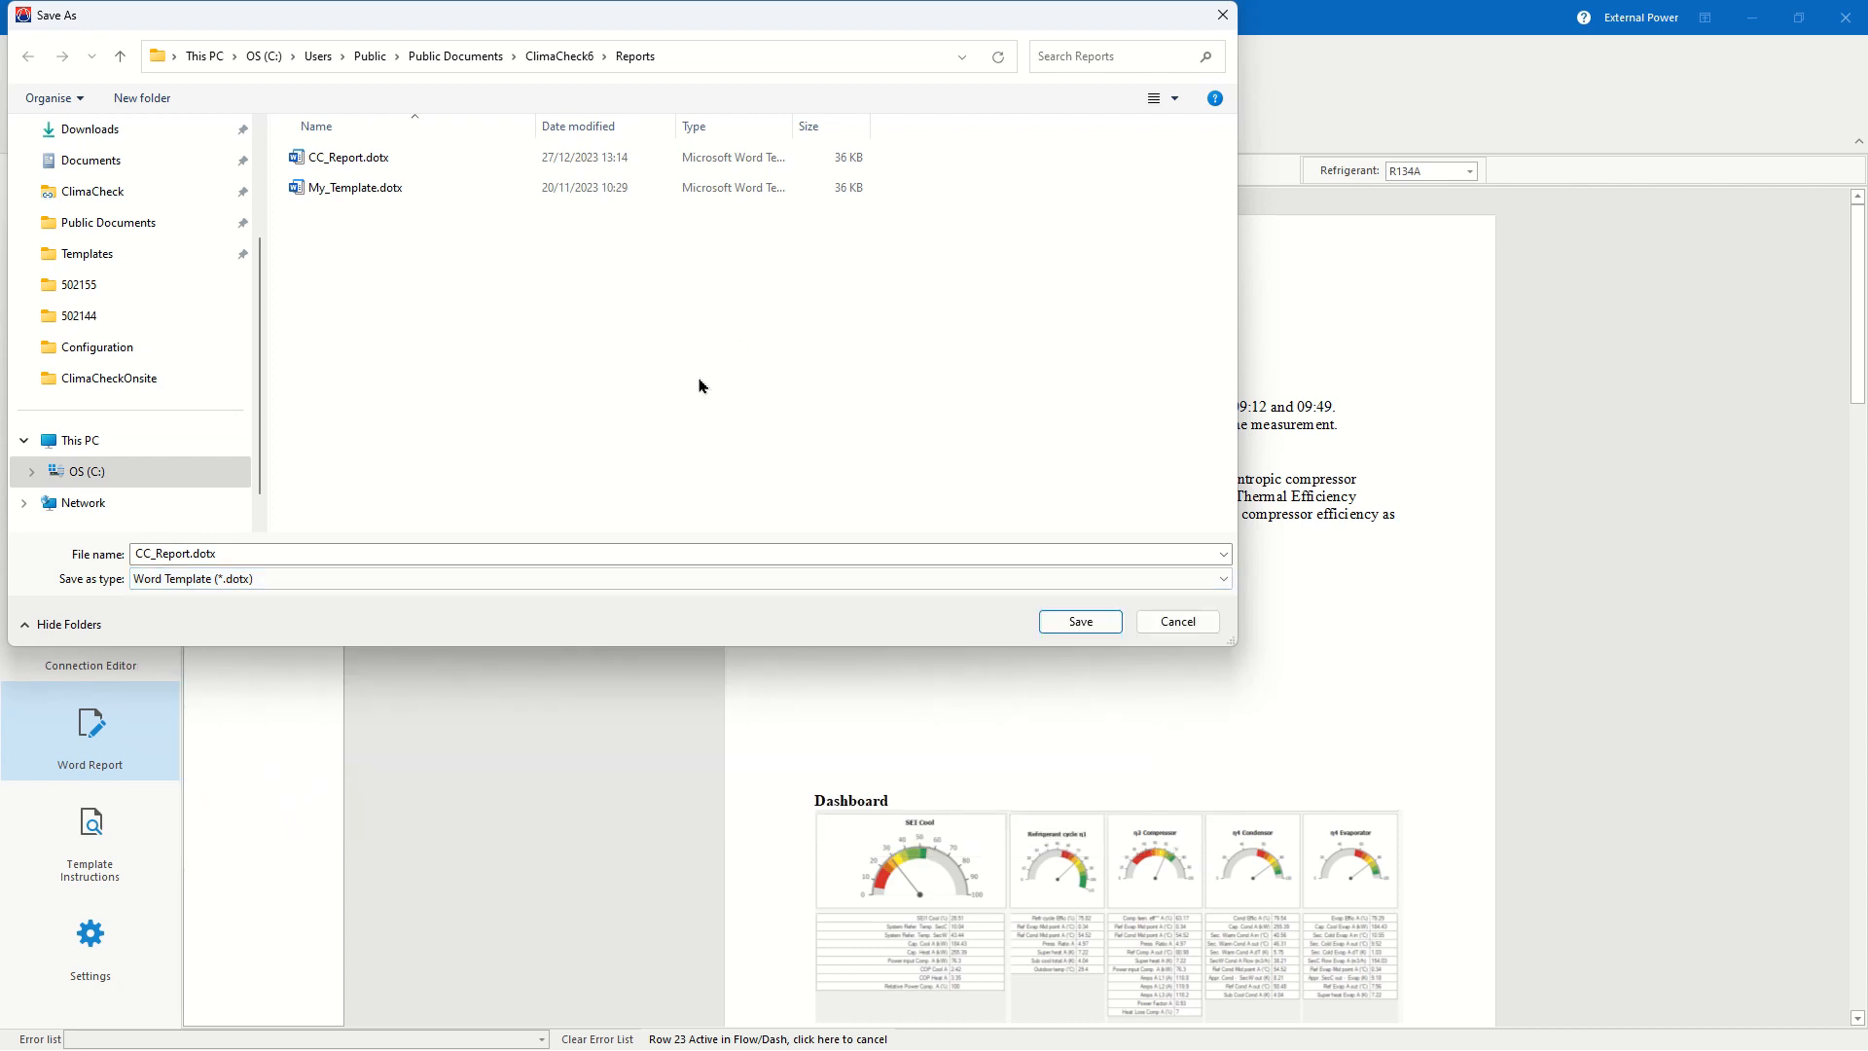
left_click(1187, 628)
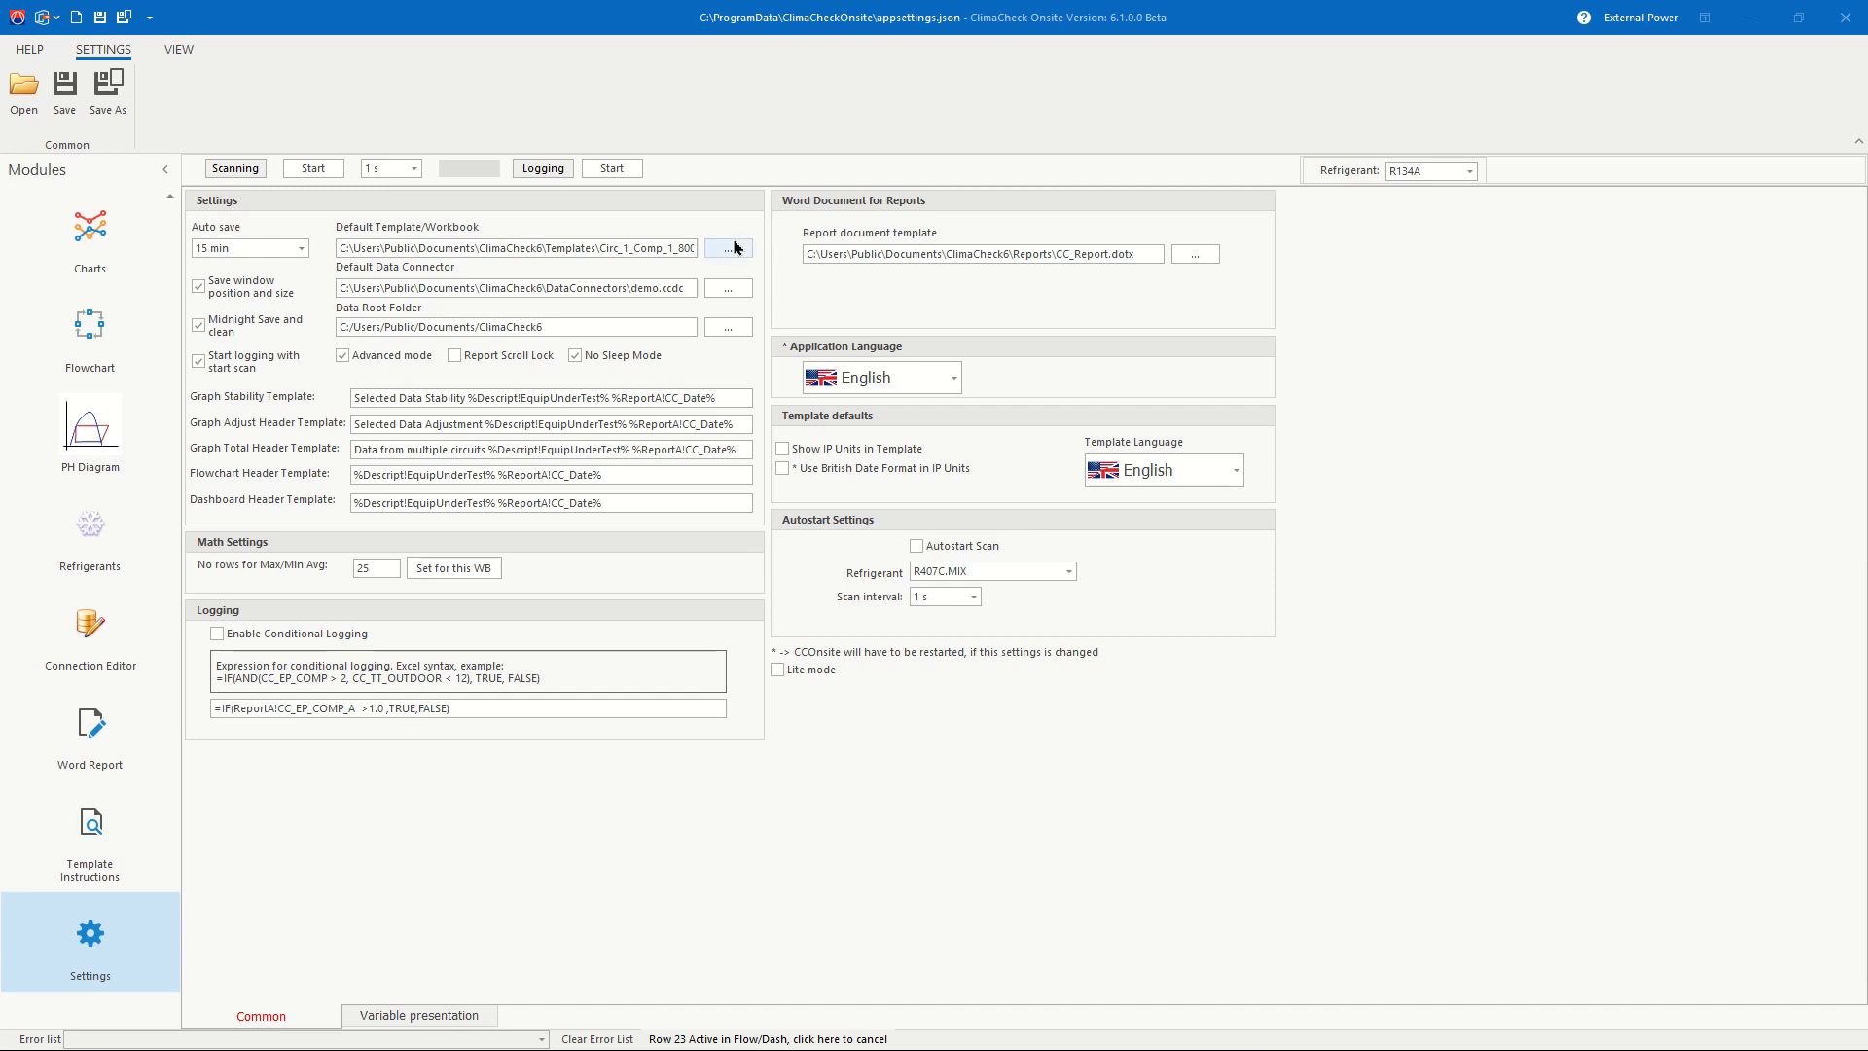
Step: Choose 15 min as the auto save interval and inspect the default template and default data connector paths
left_click(302, 251)
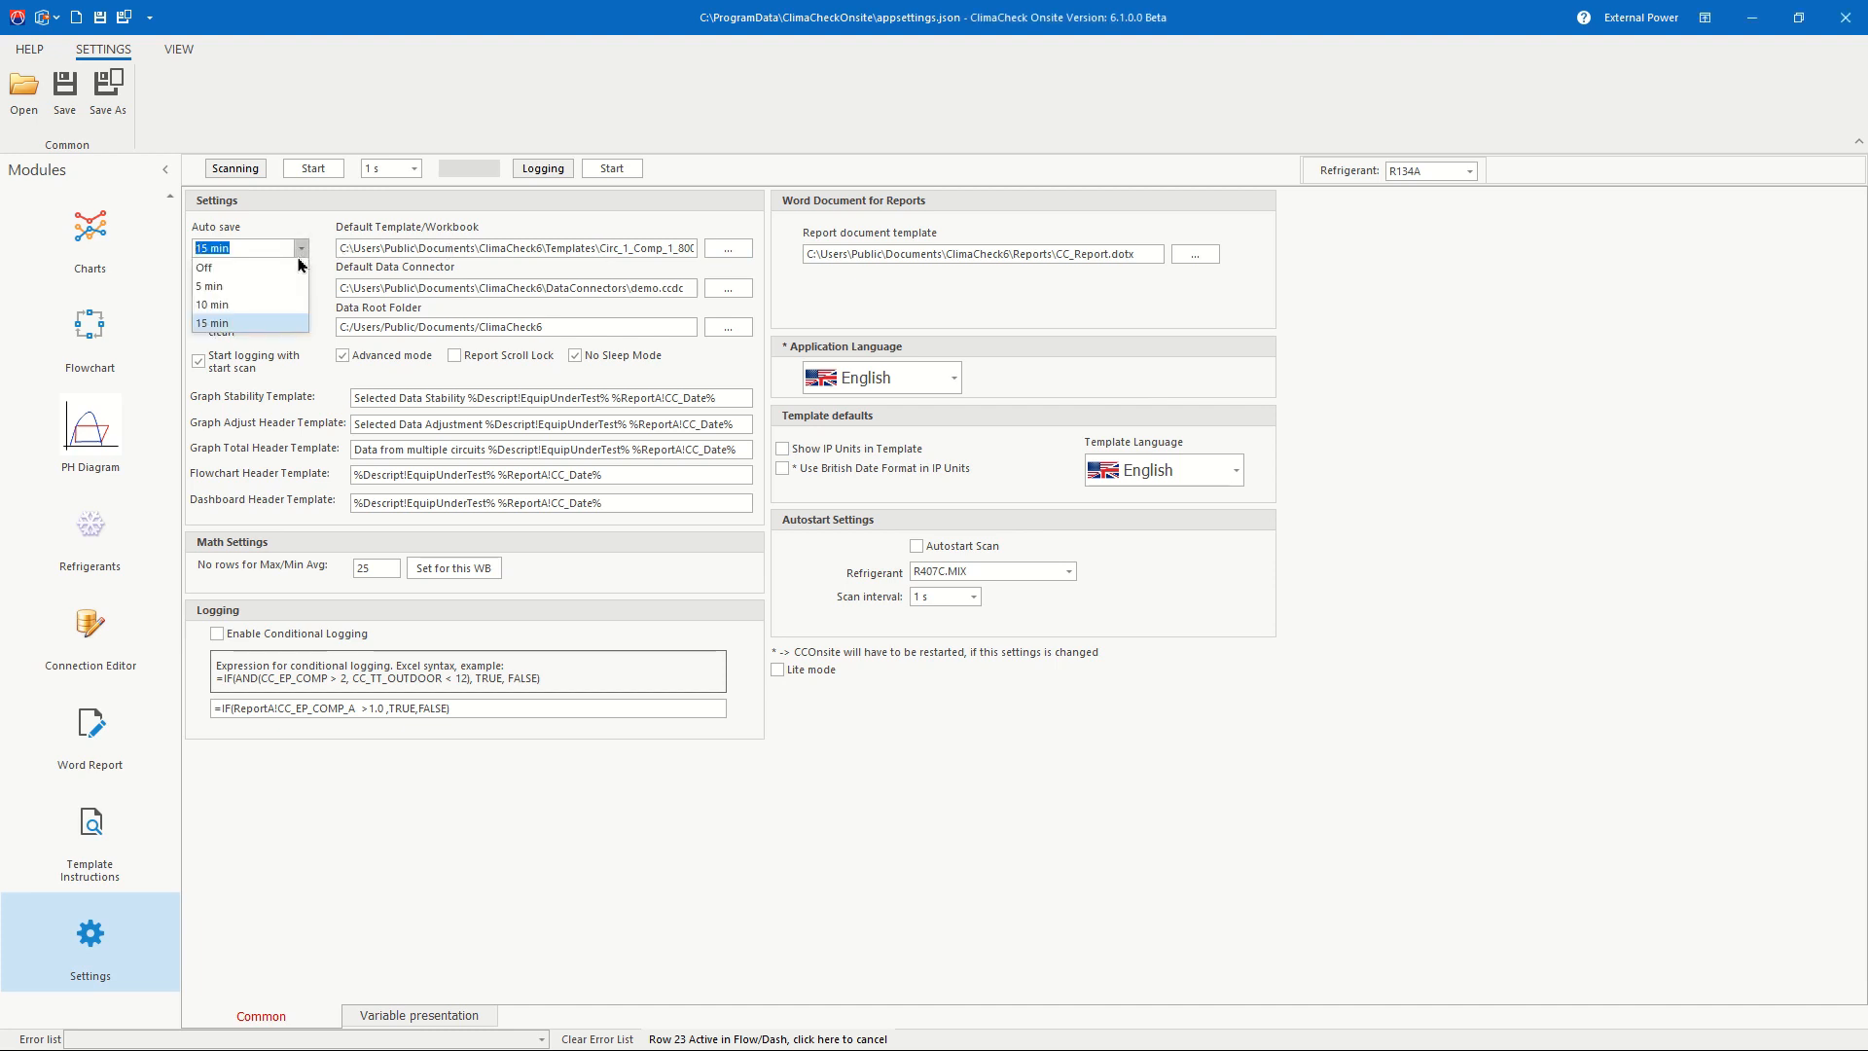
left_click(262, 325)
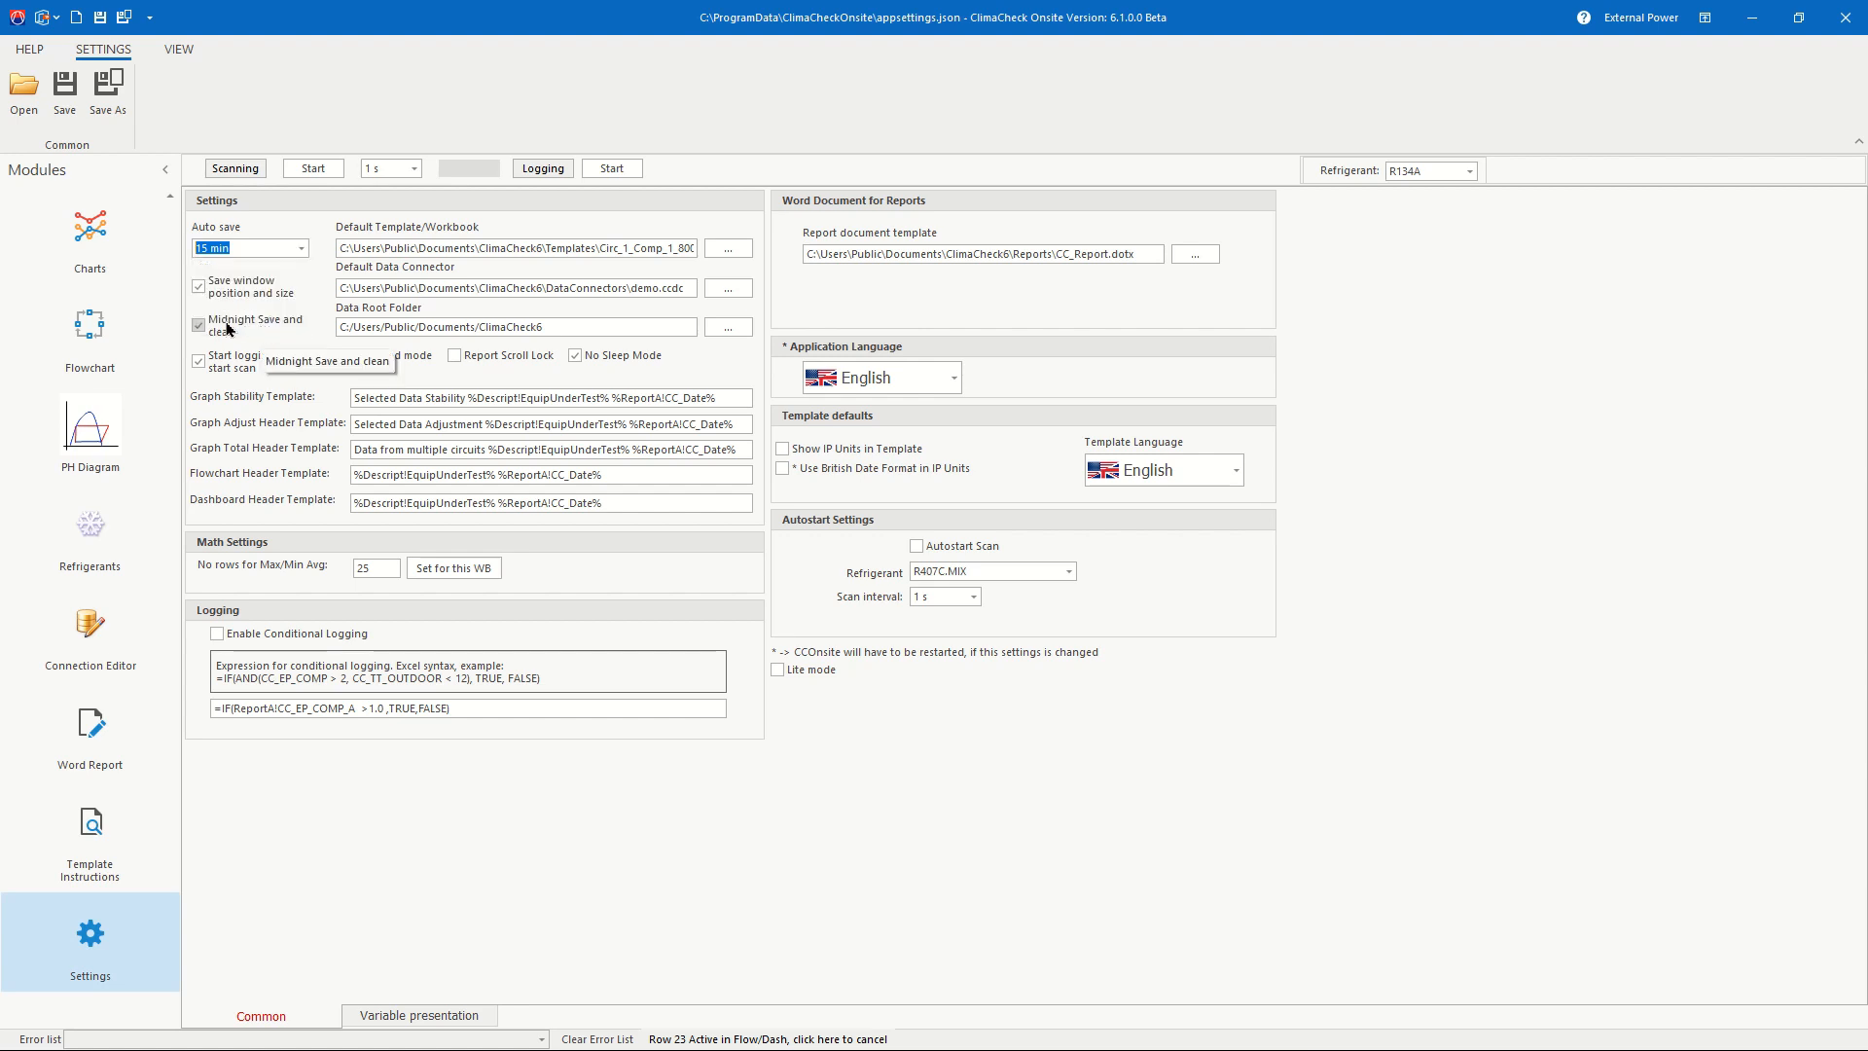
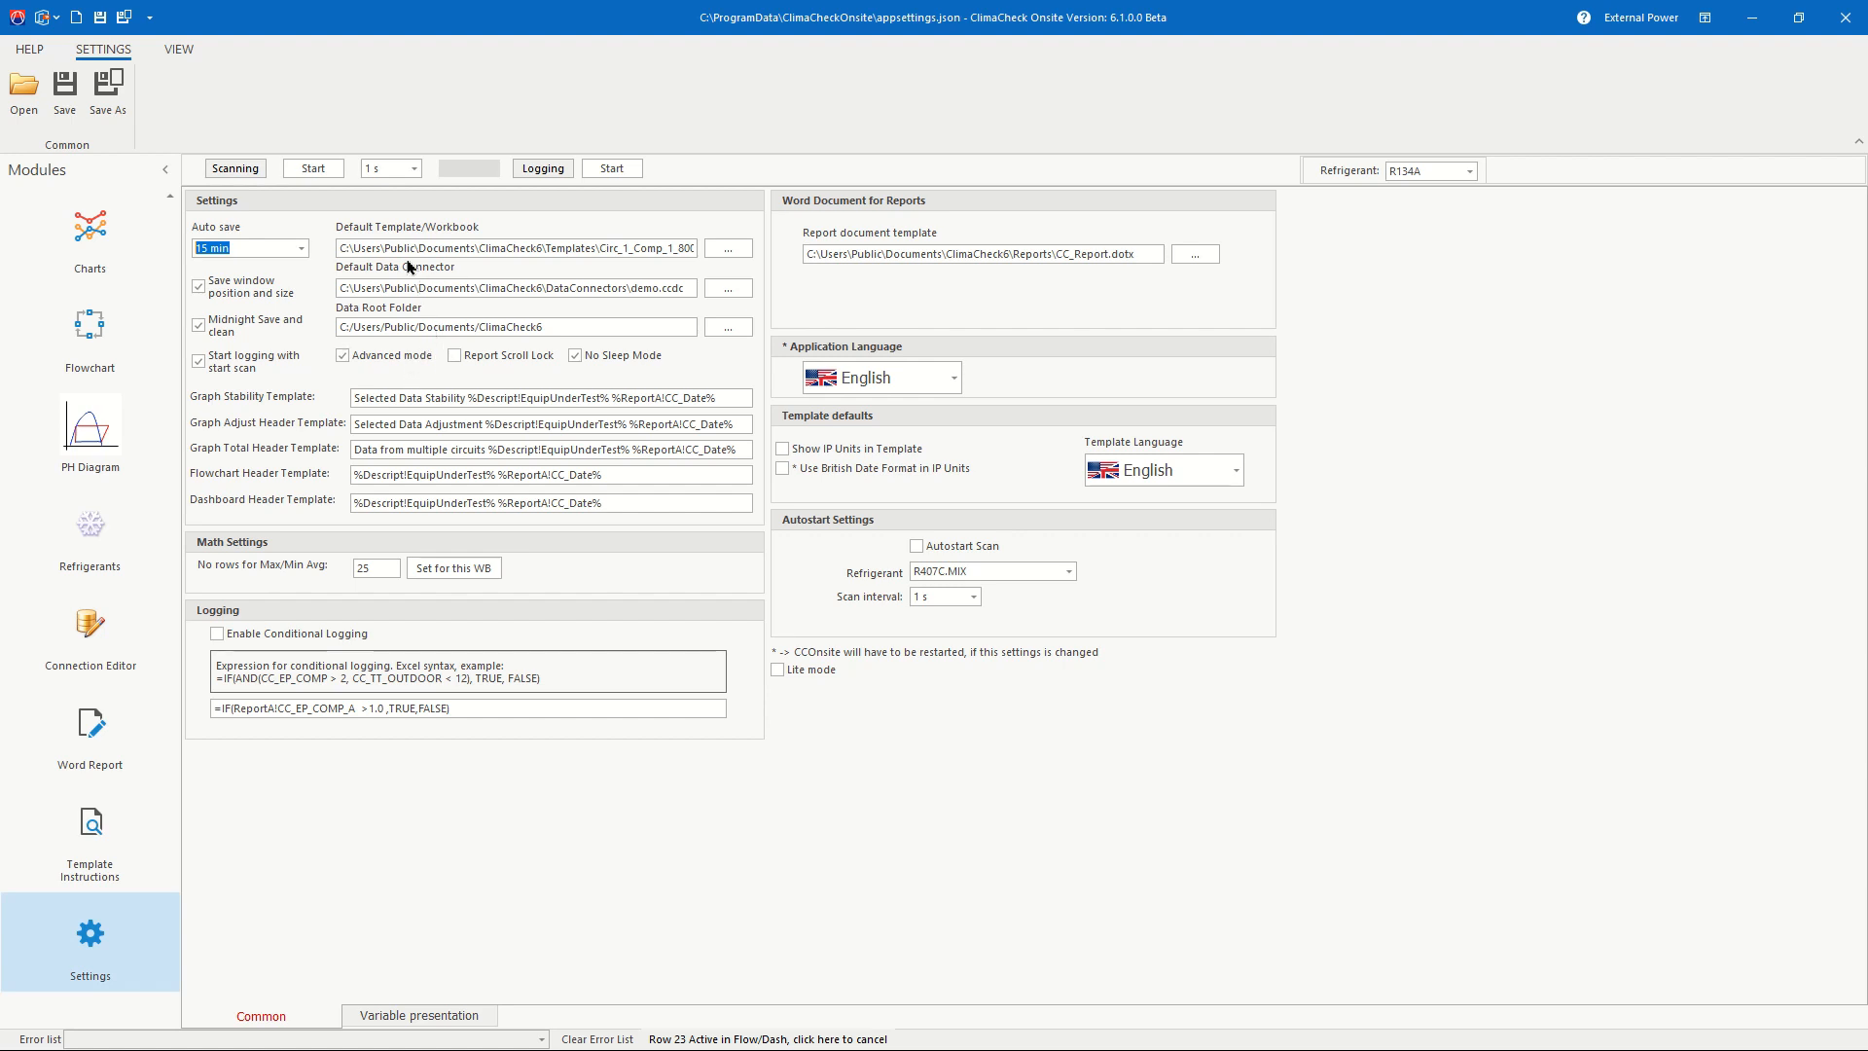
left_click_drag(354, 249, 614, 254)
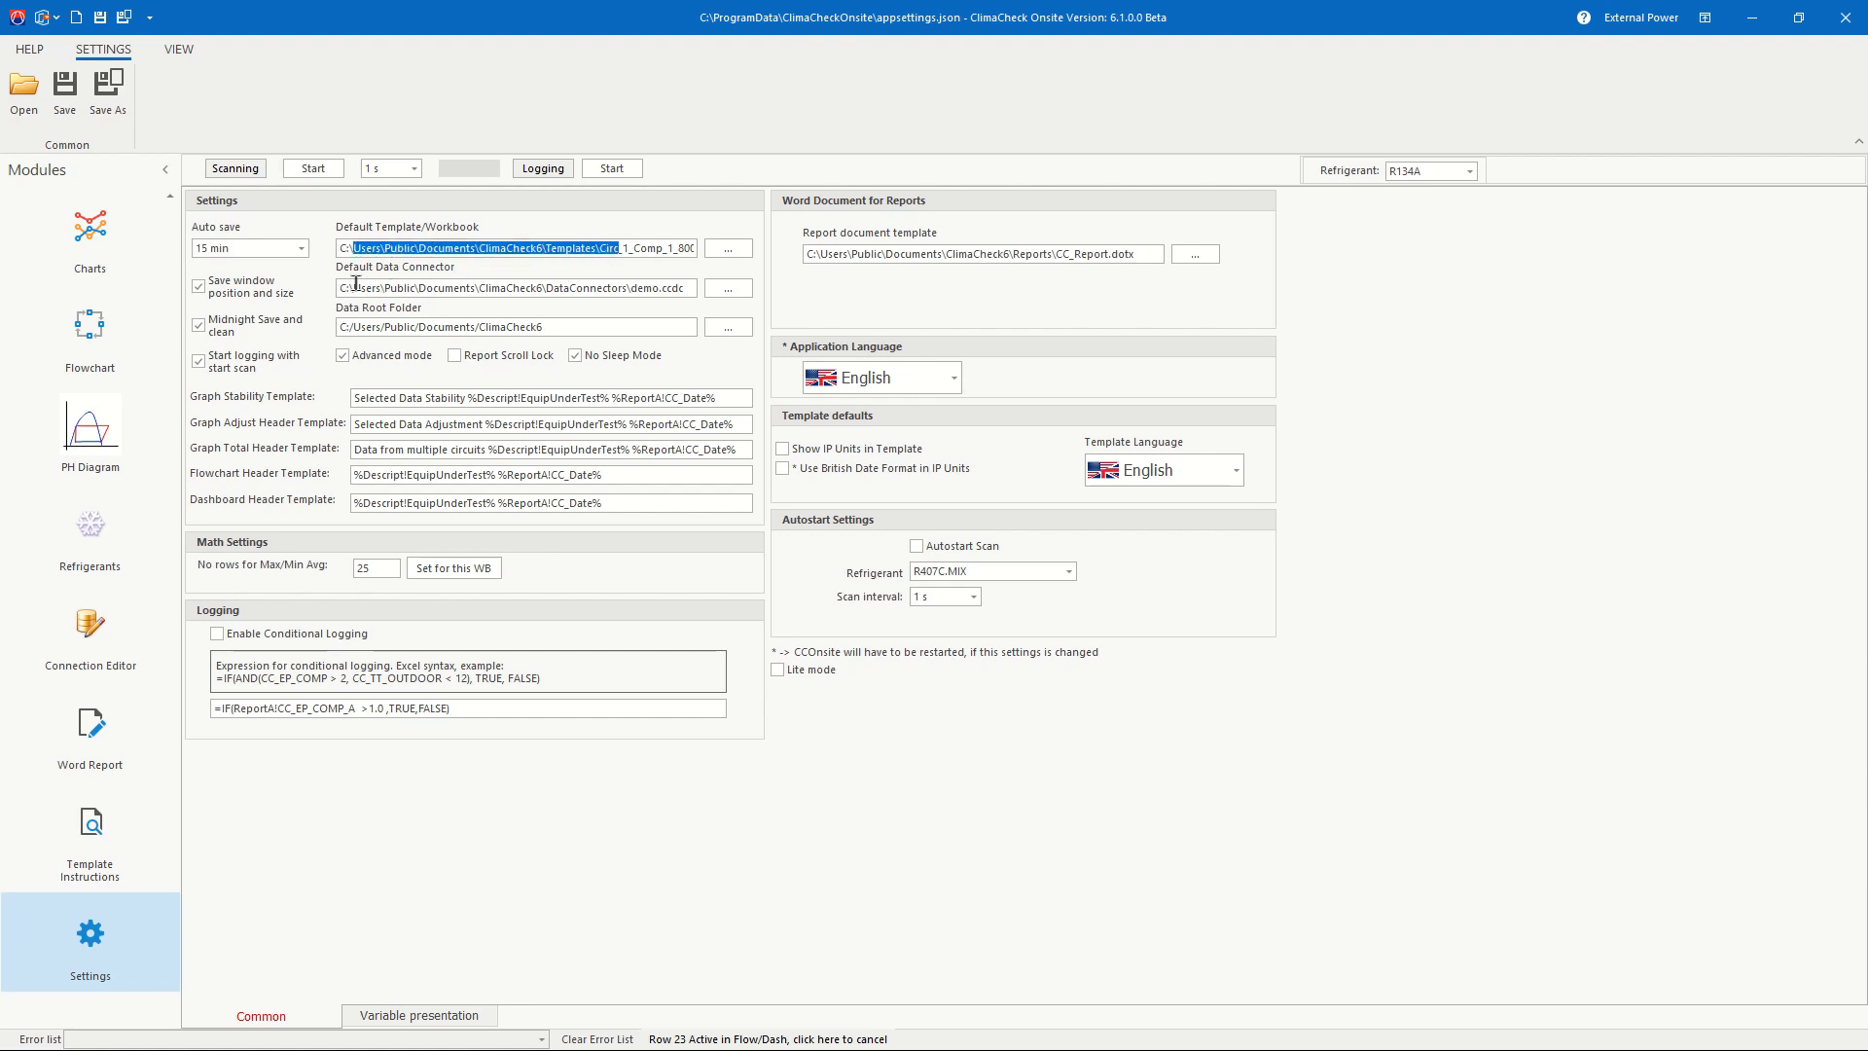
left_click_drag(353, 288, 679, 294)
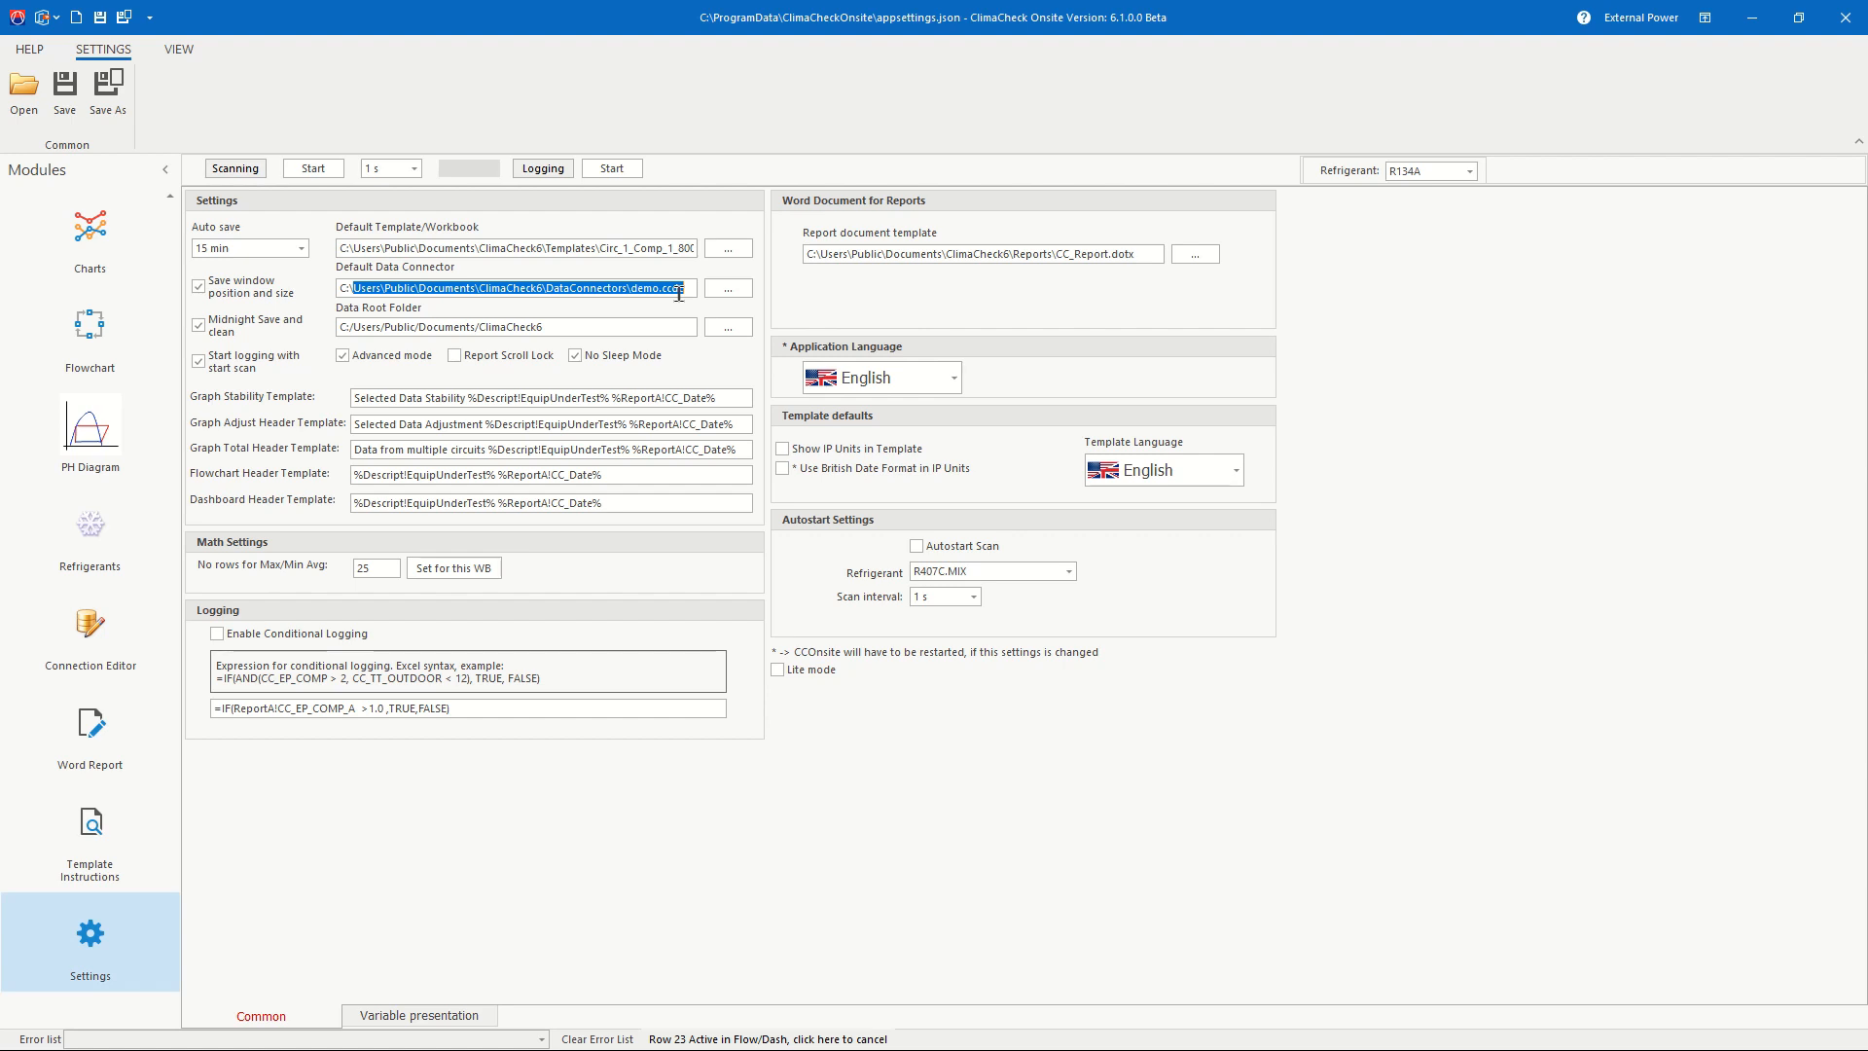
Step: Enable Report Scroll Lock and save the application settings
left_click(454, 358)
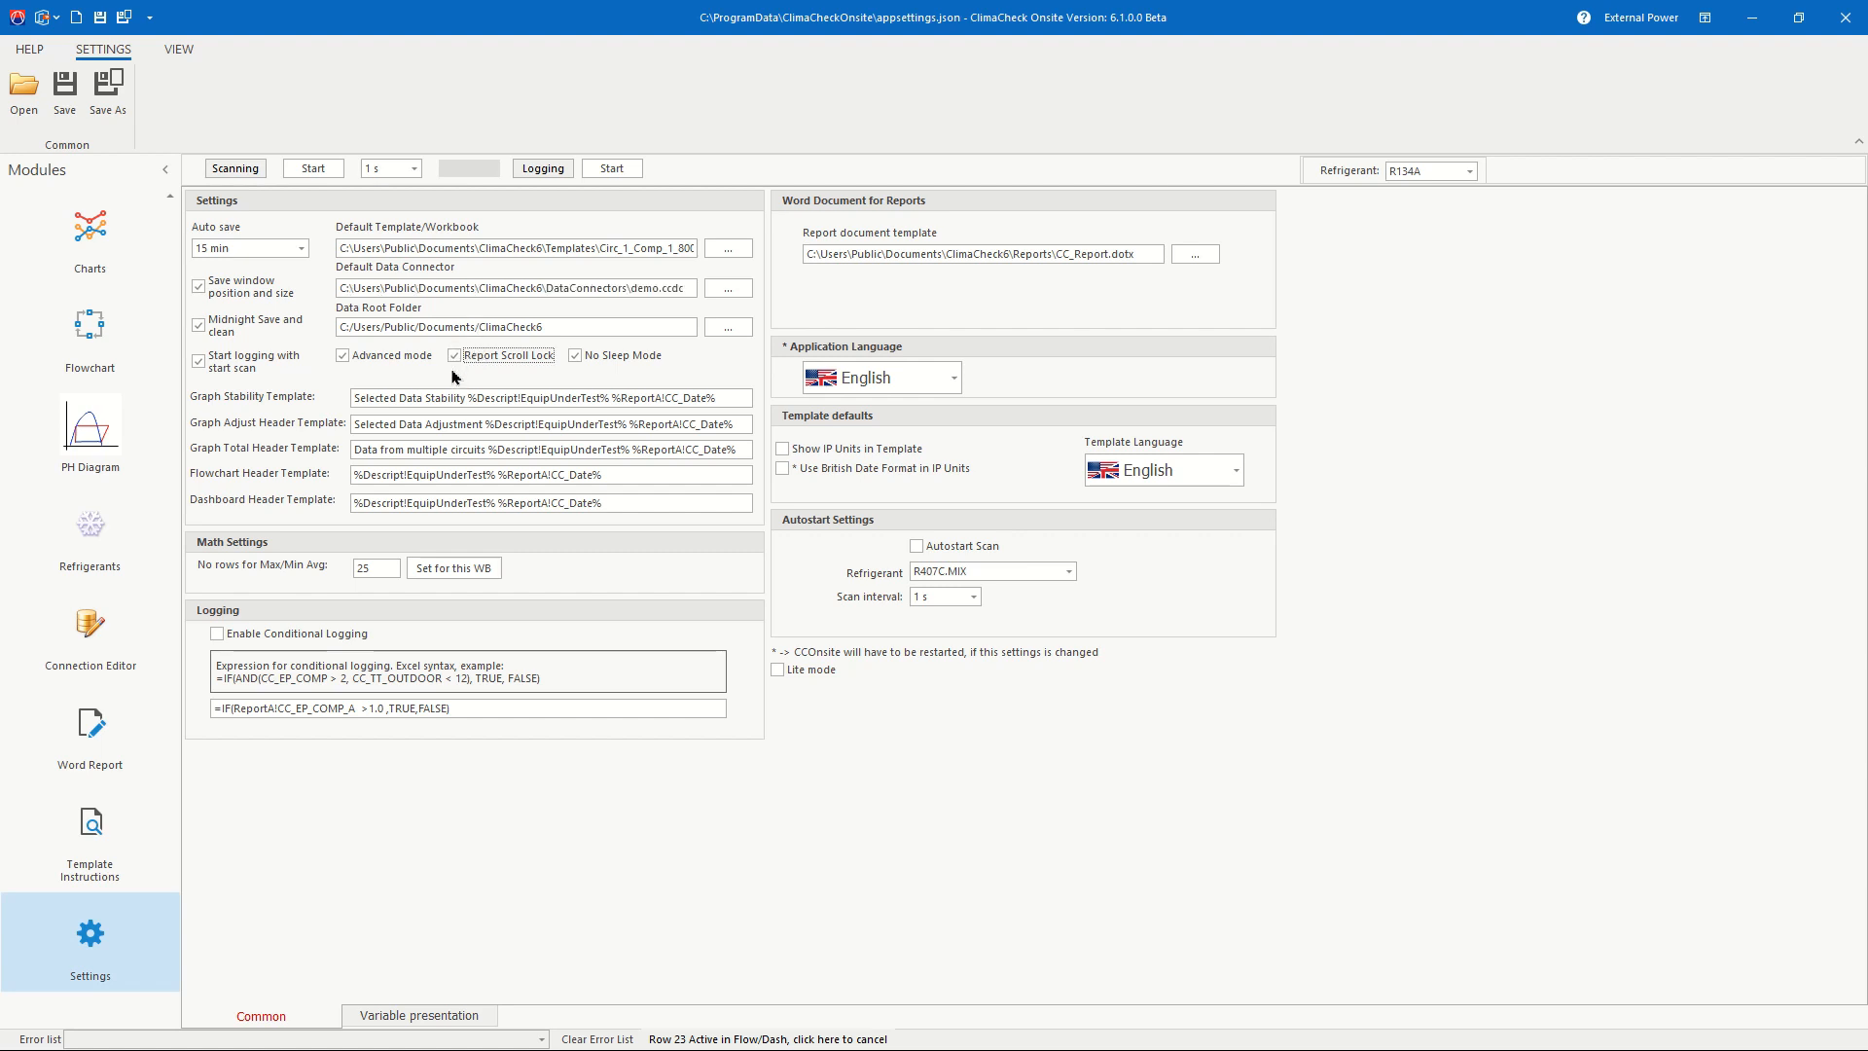
left_click(459, 358)
left_click(64, 97)
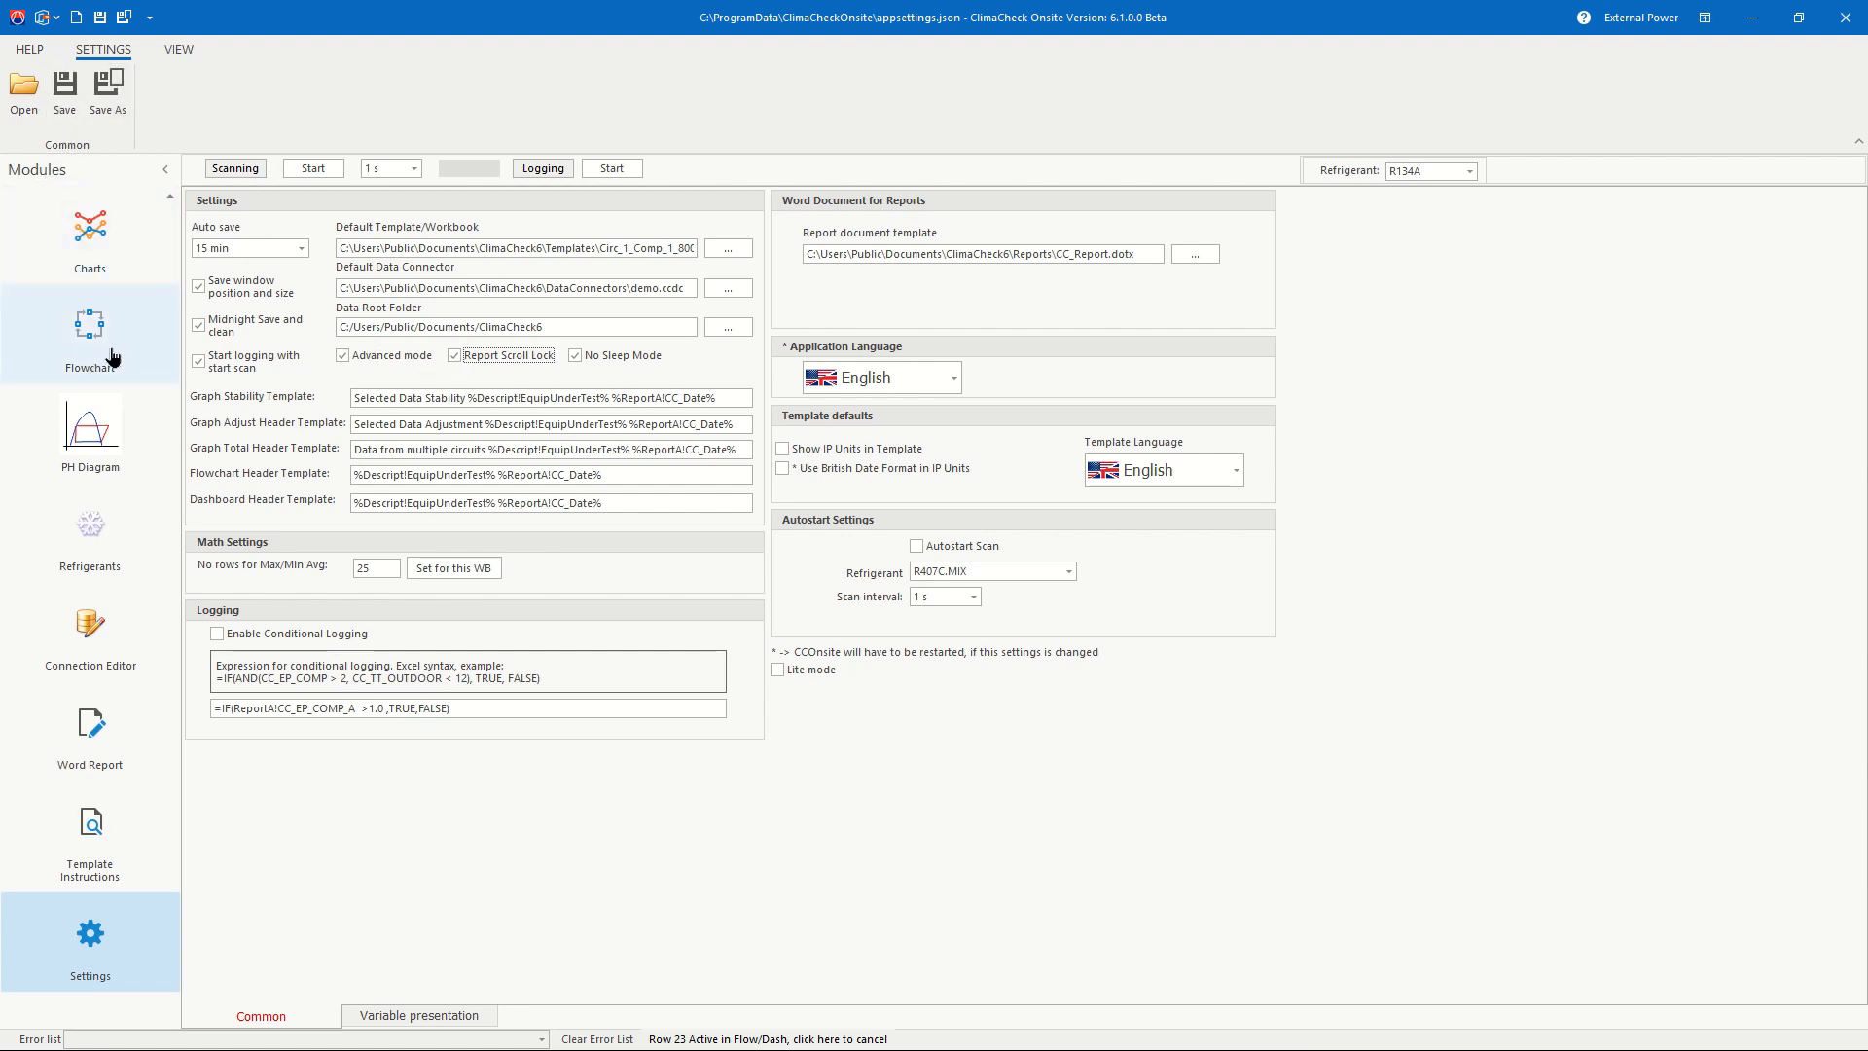
Step: Examine how the spreadsheet's ReportA sheet behaves when moving far down its rows, and return to the settings
scroll(107, 370, "up", 3)
left_click(80, 442)
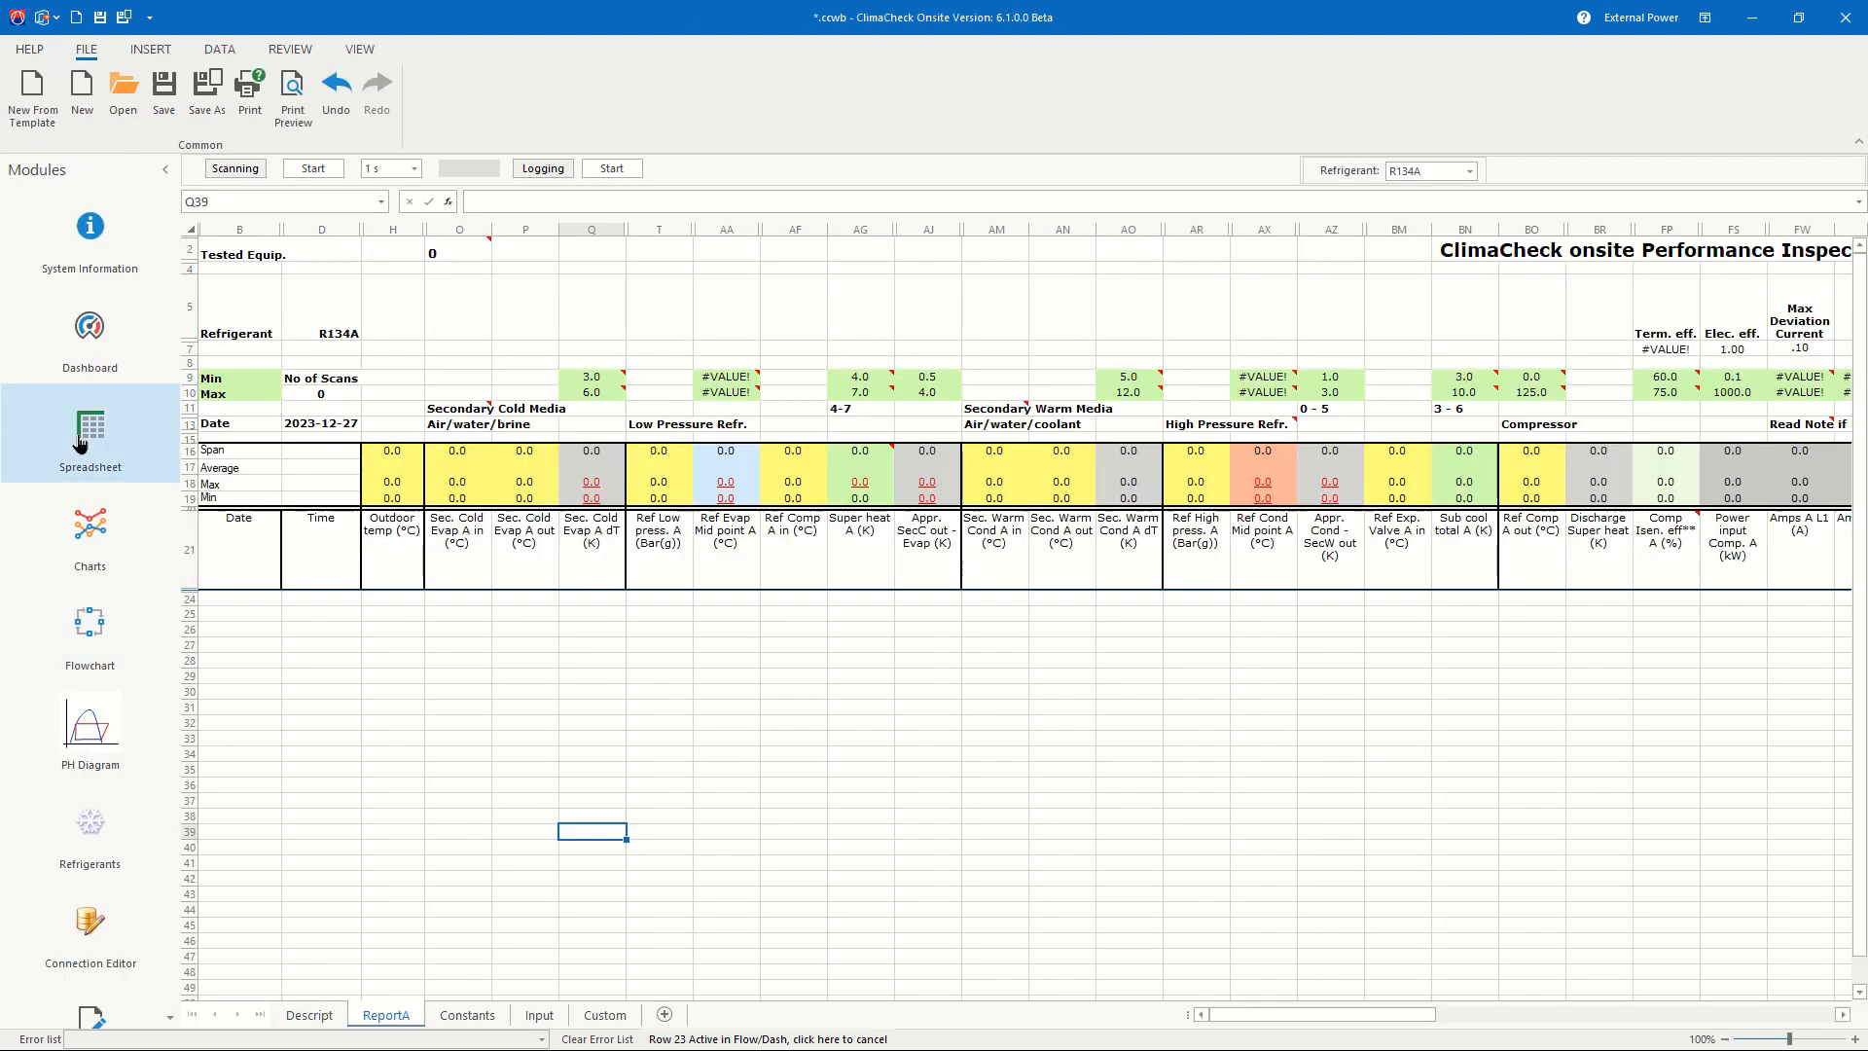
scroll(452, 652, "down", 10)
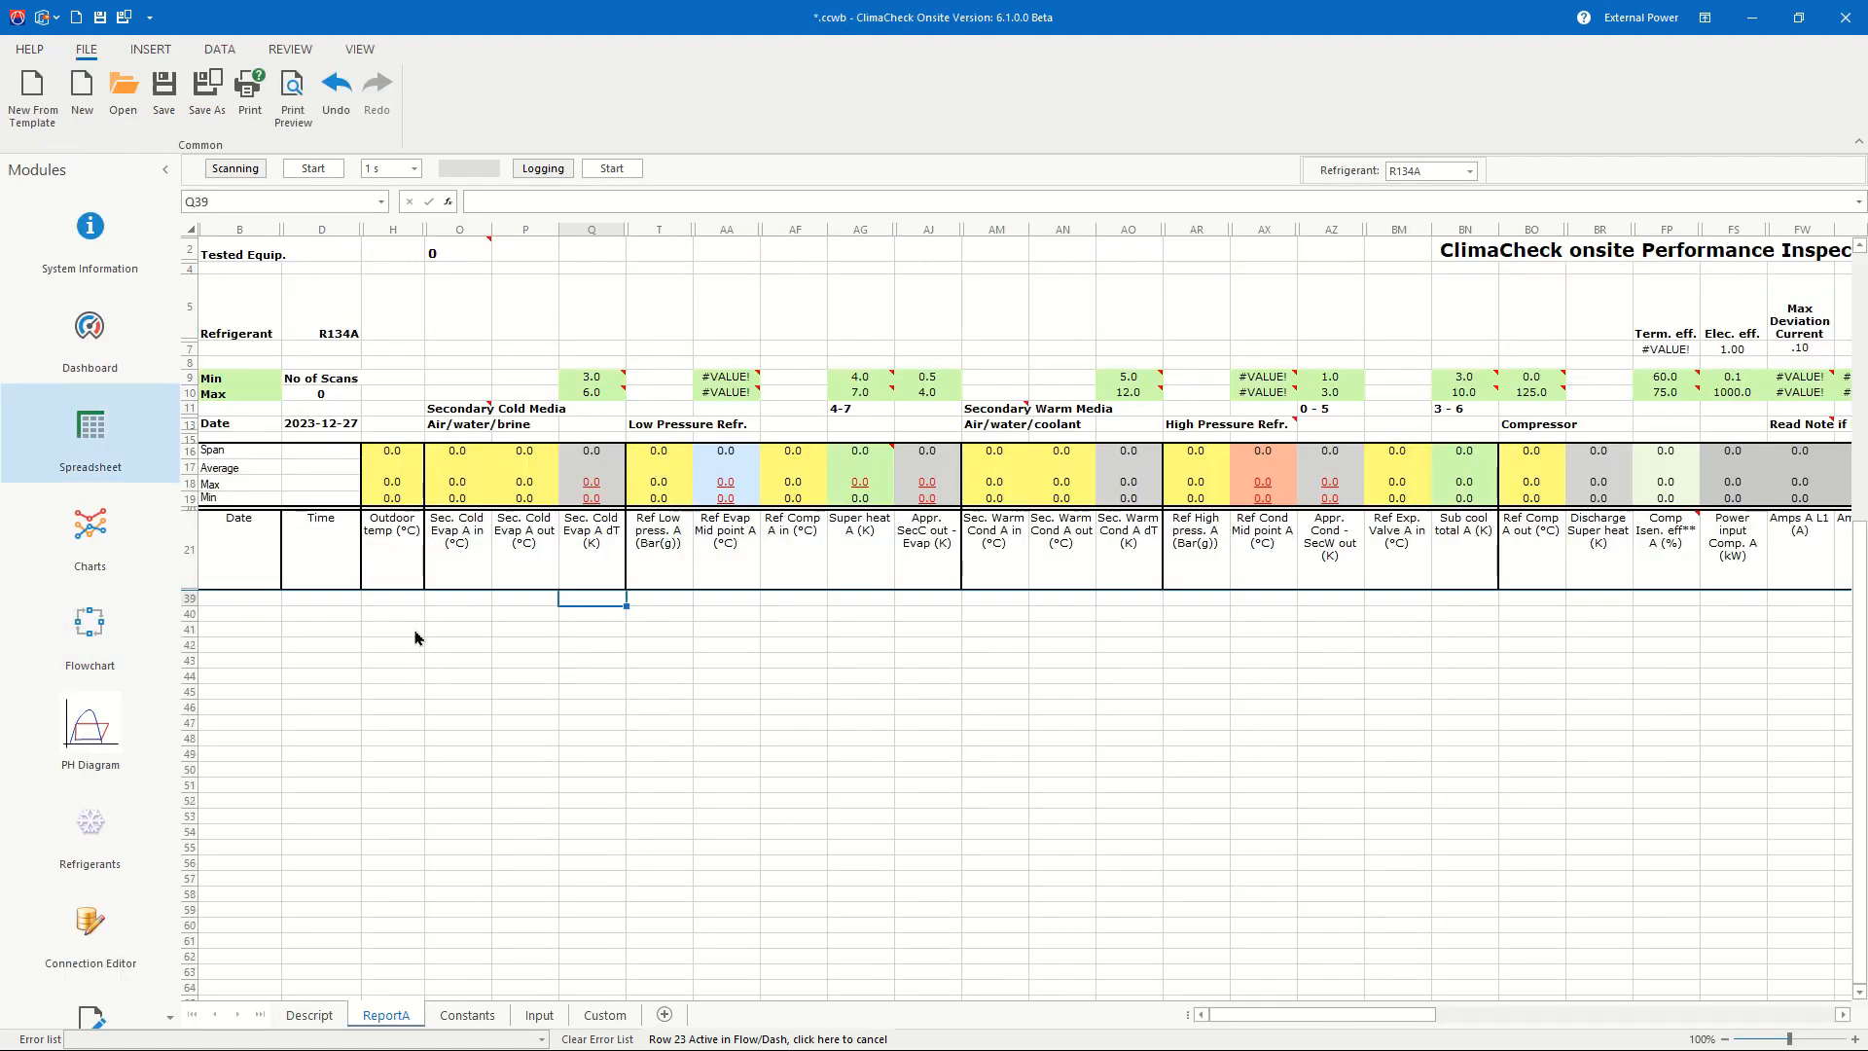
scroll(194, 662, "down", 15)
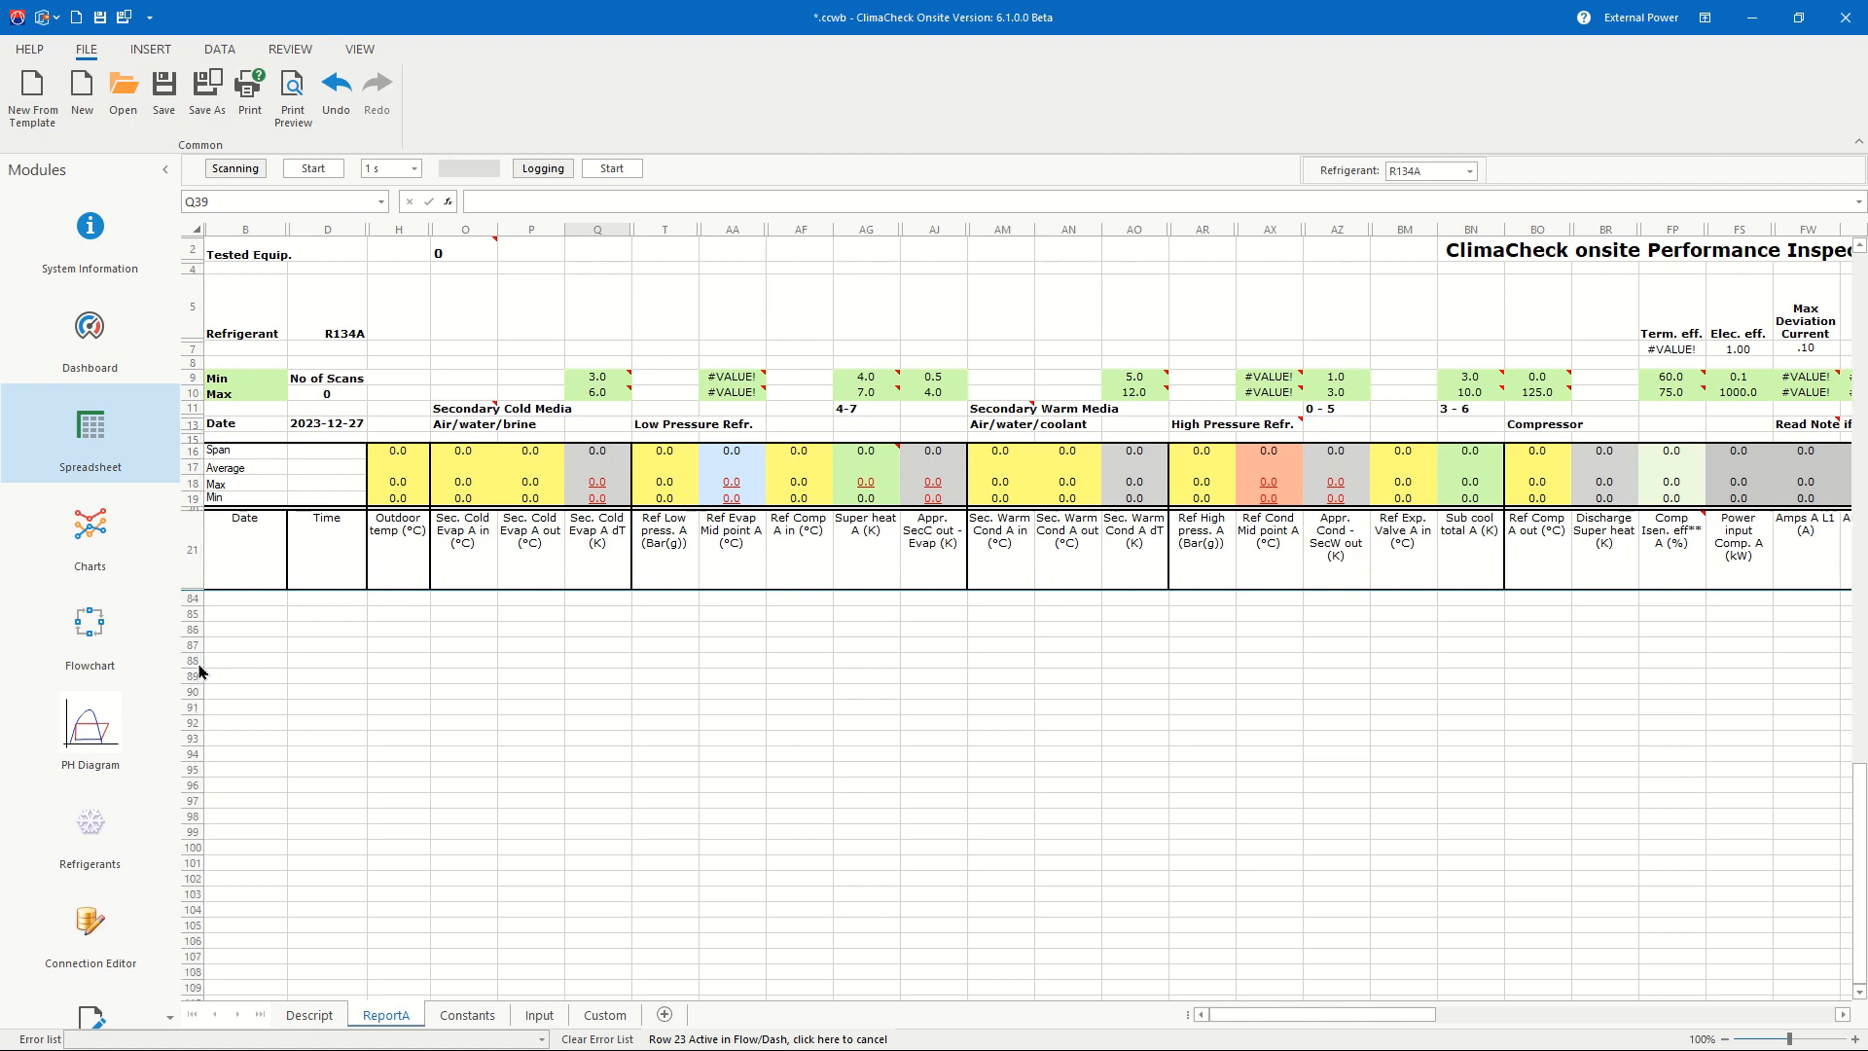
scroll(219, 667, "down", 12)
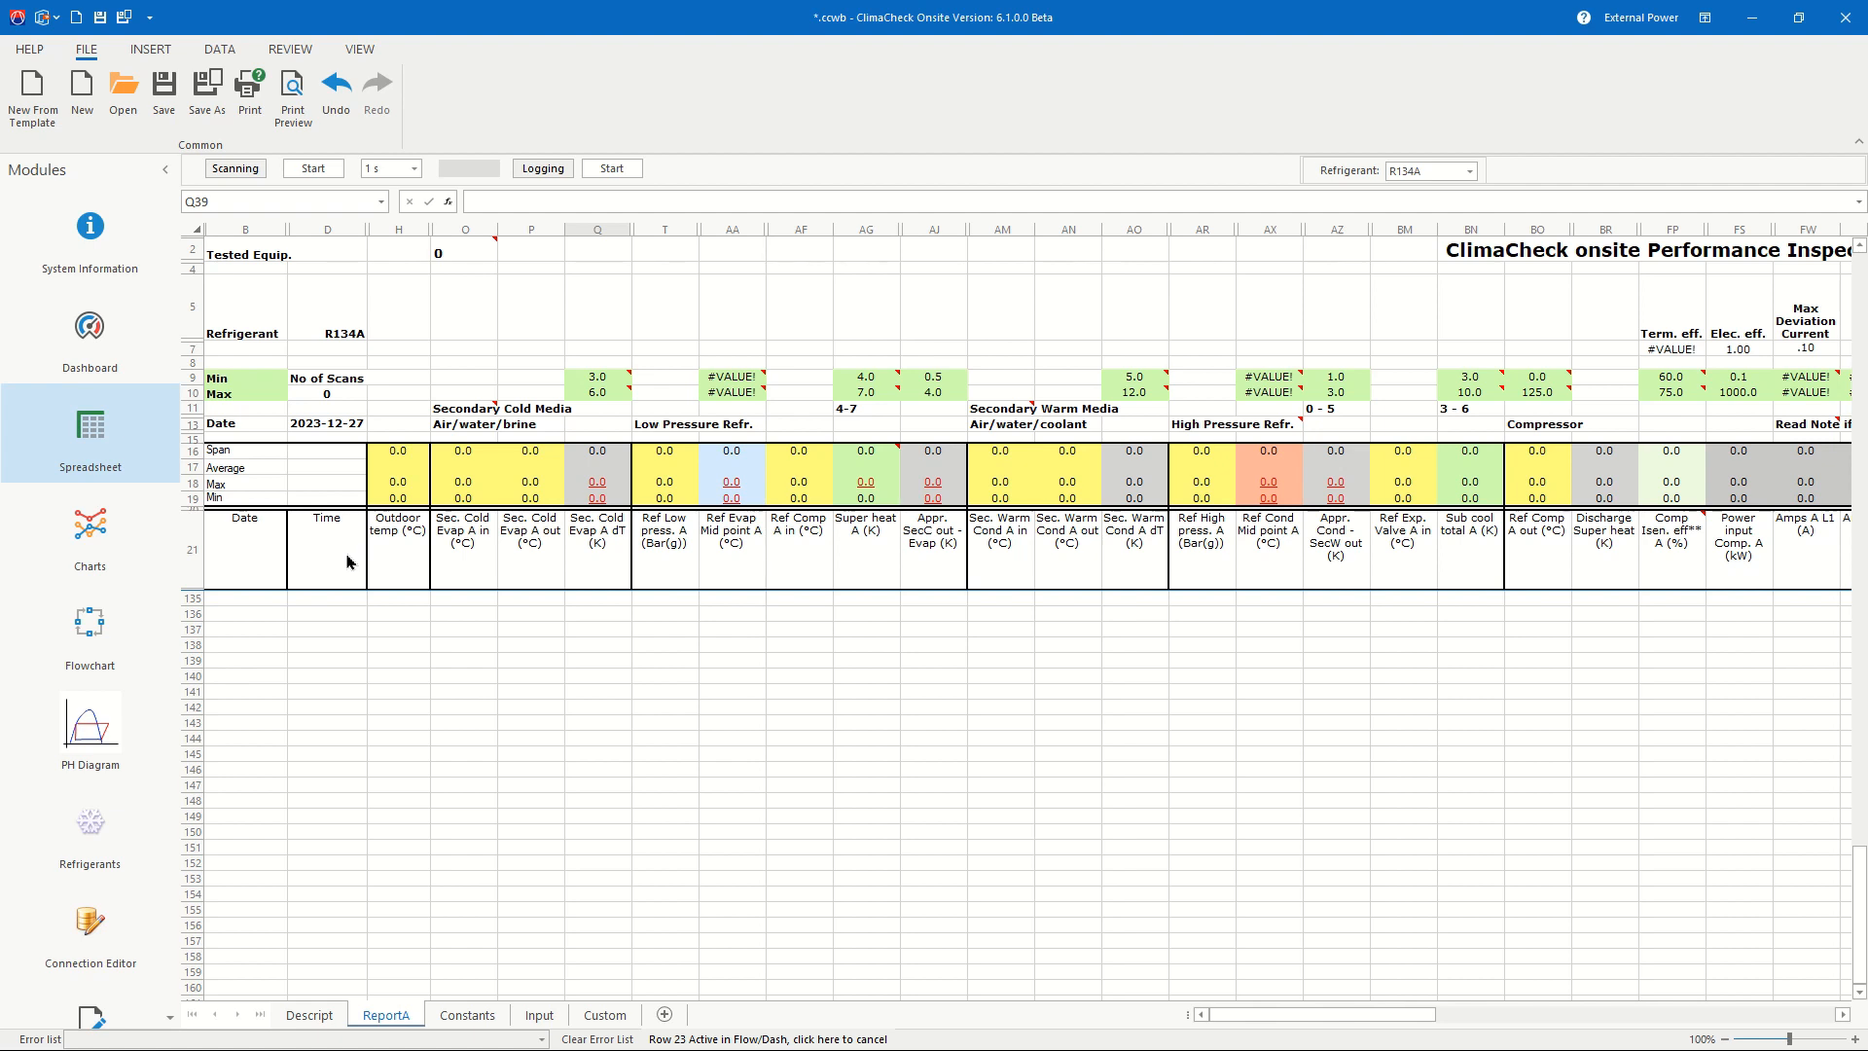
scroll(340, 685, "down", 12)
scroll(100, 673, "down", 3)
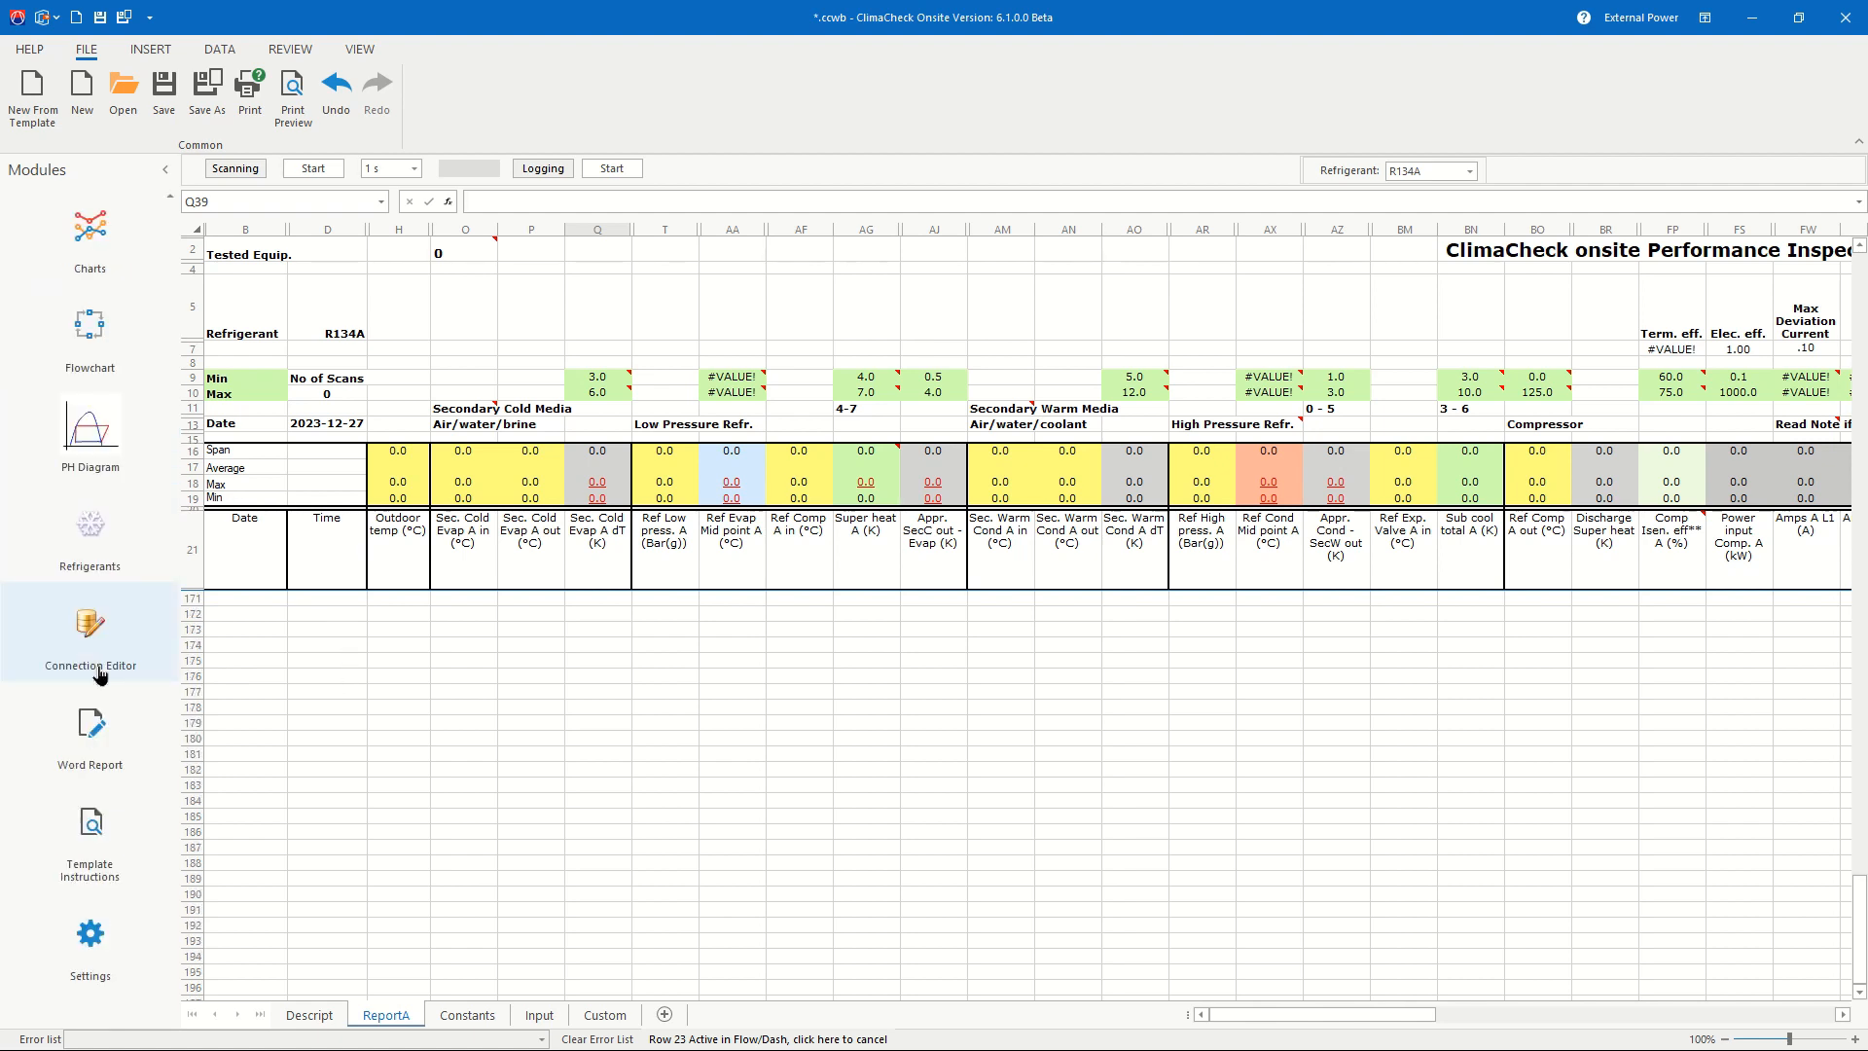
left_click(92, 956)
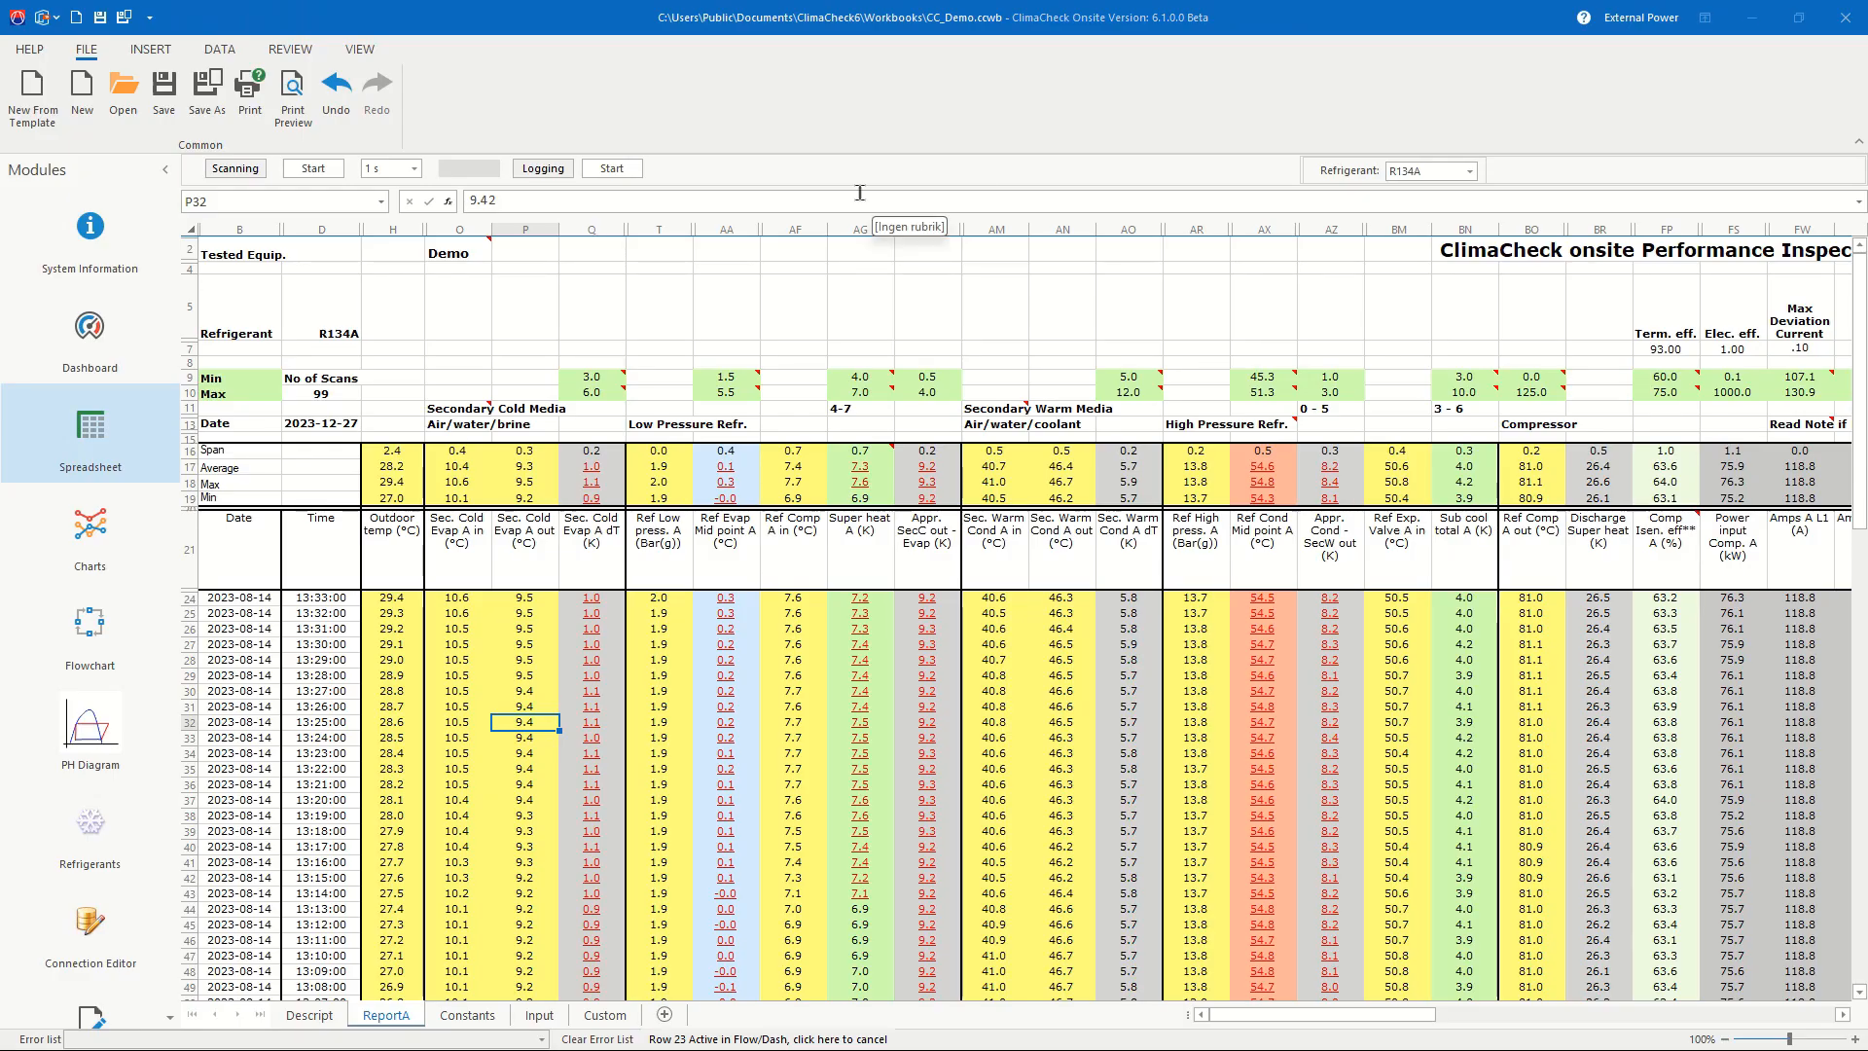
Step: Open the ClimaCheck Onsite software manual from the support options, browse its pages and close it
left_click(28, 50)
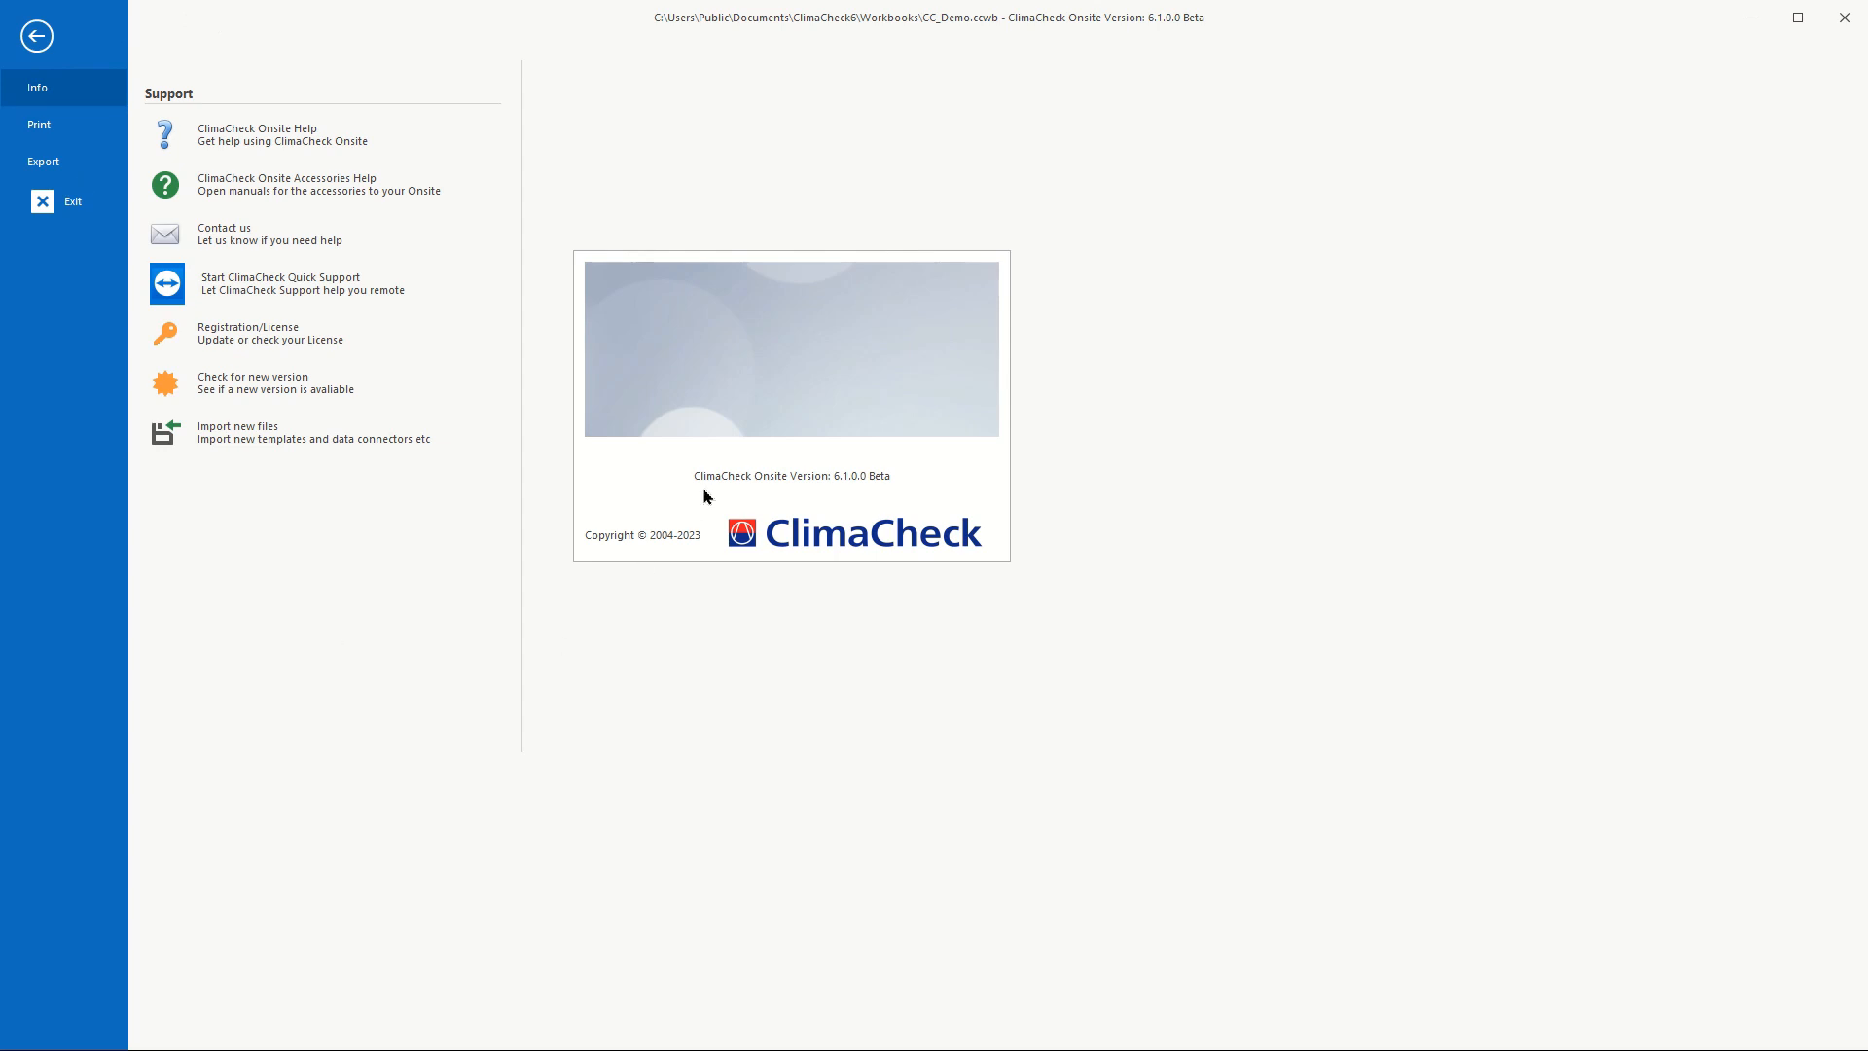
left_click(264, 137)
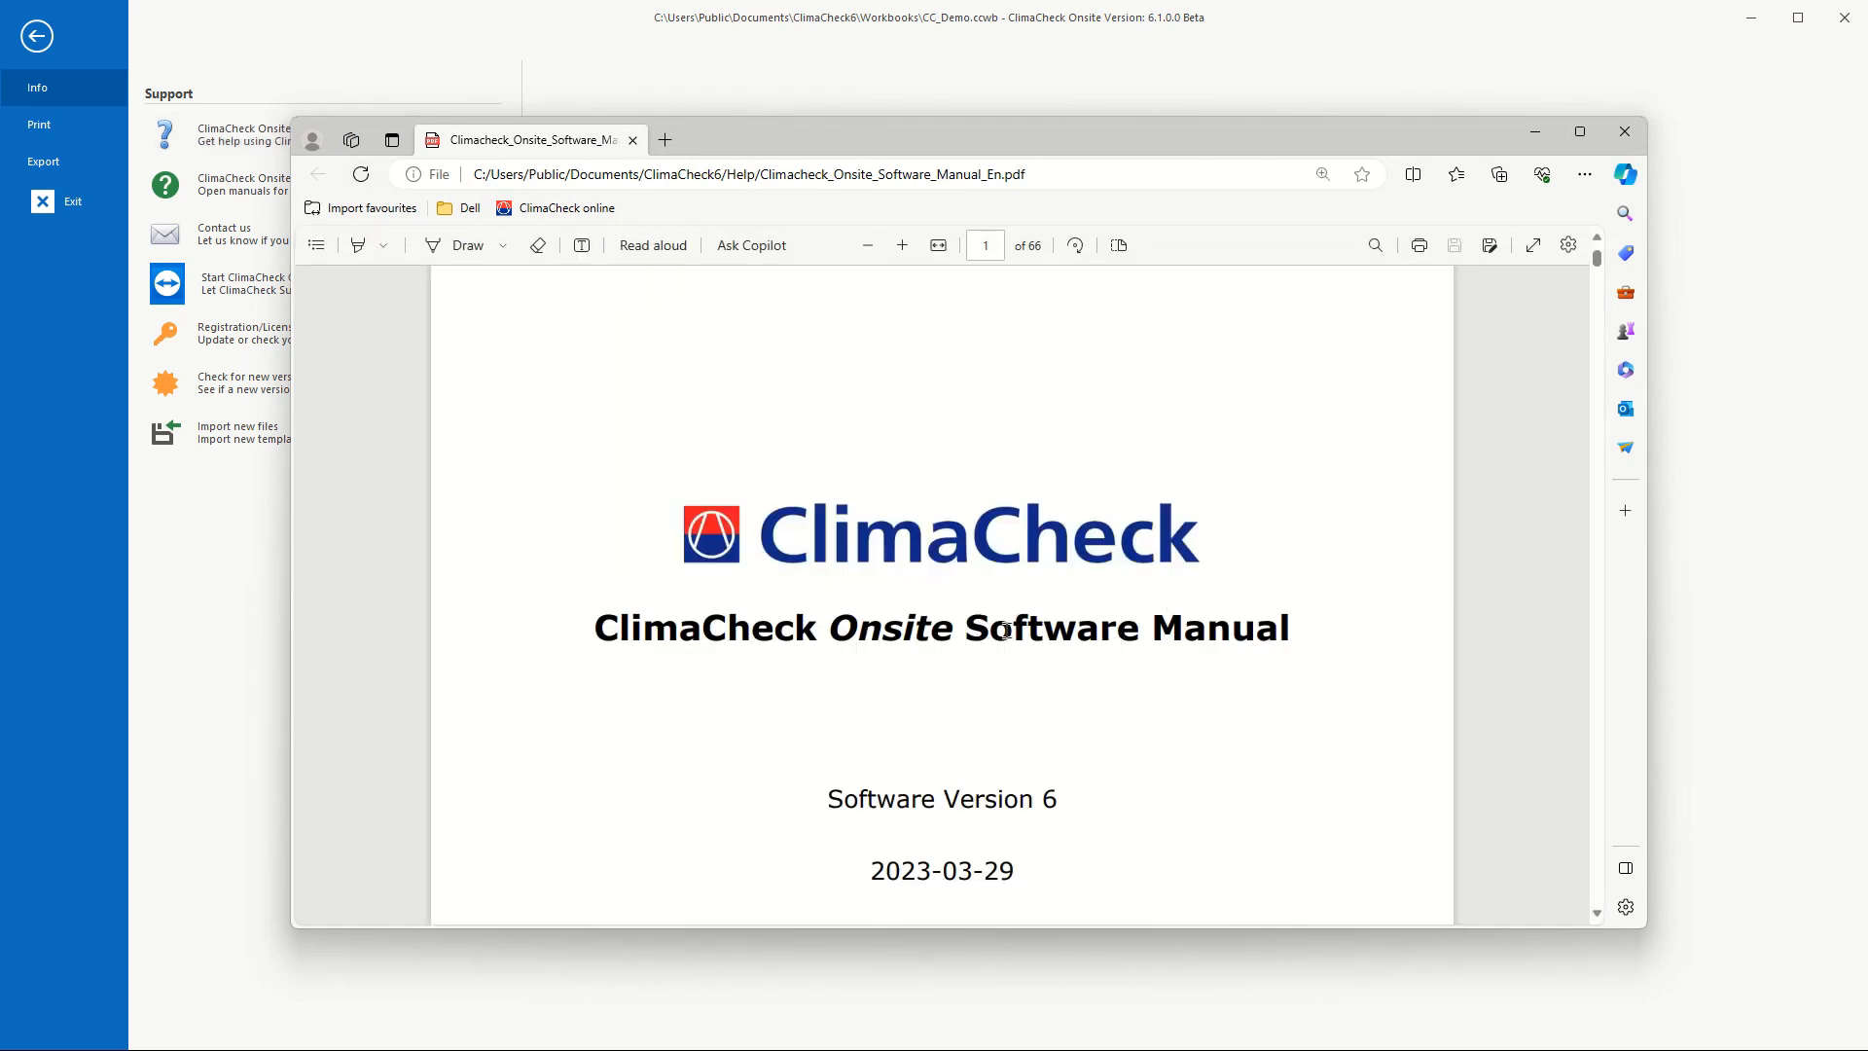
scroll(1518, 419, "down", 5)
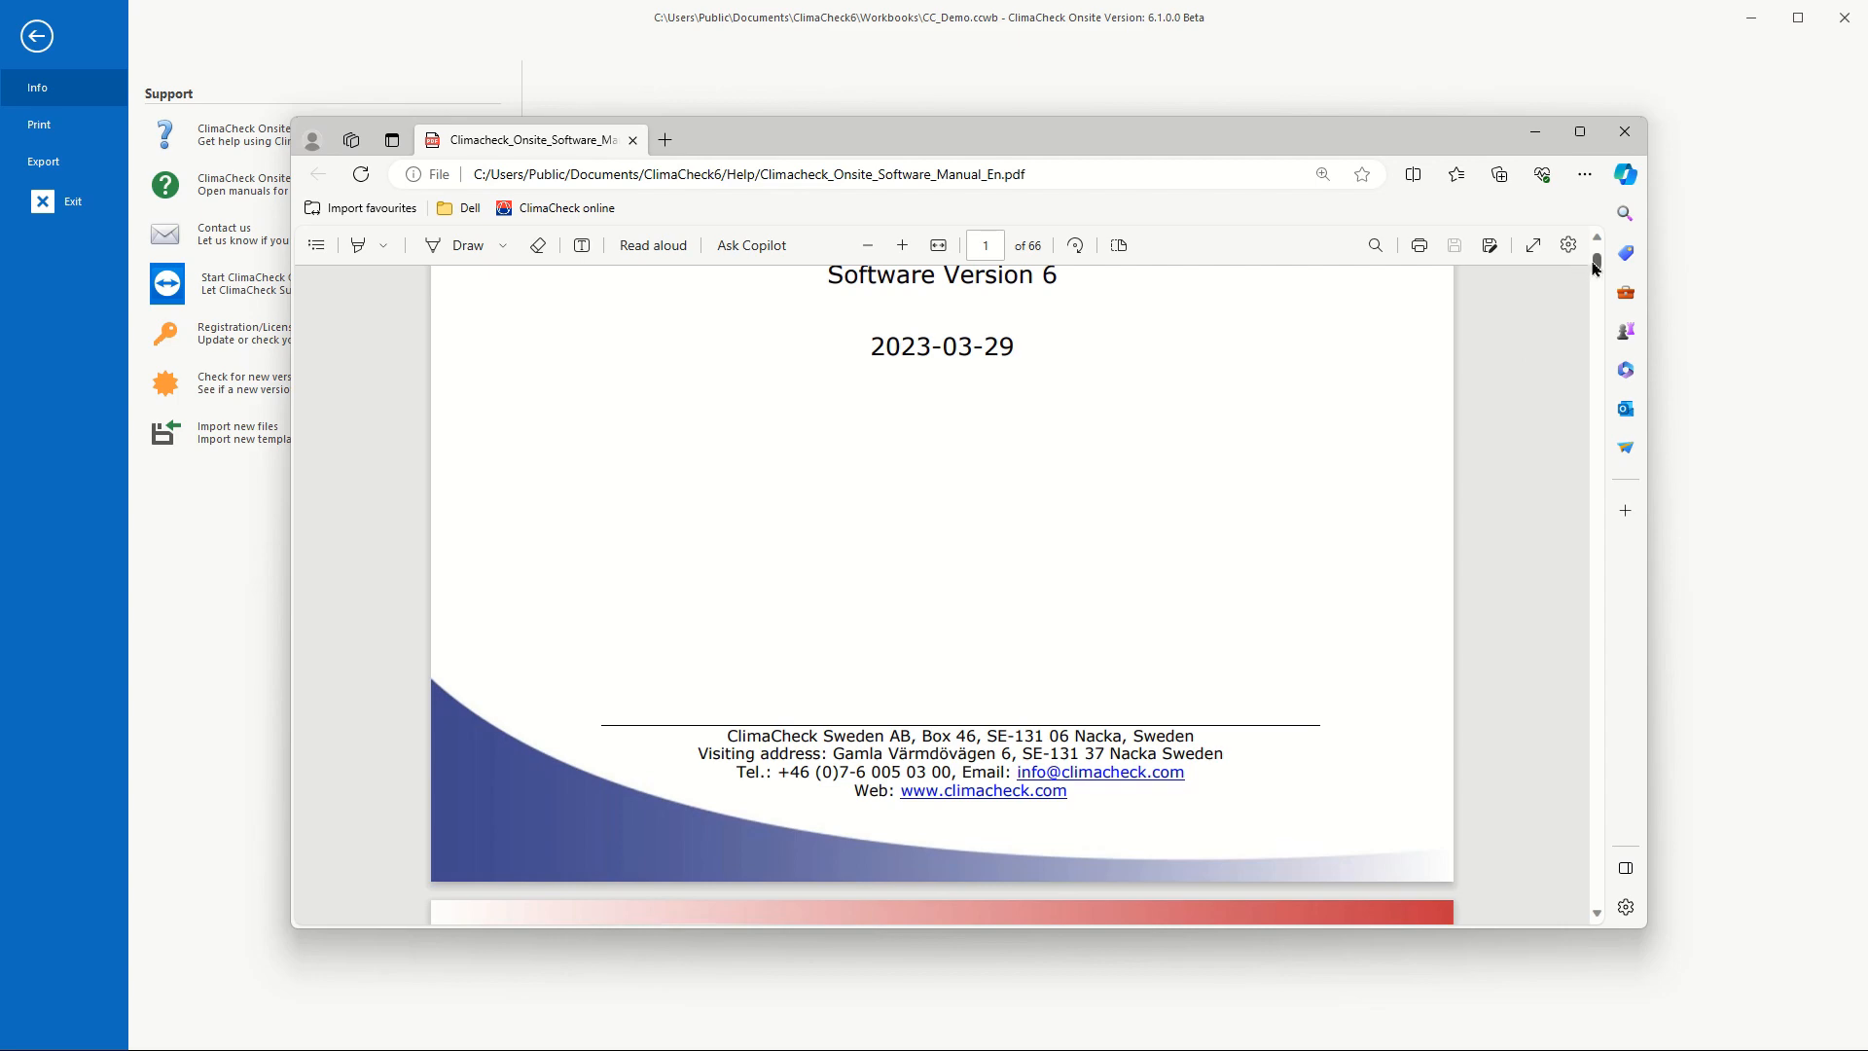
scroll(1586, 289, "down", 10)
left_click_drag(1586, 290, 1590, 340)
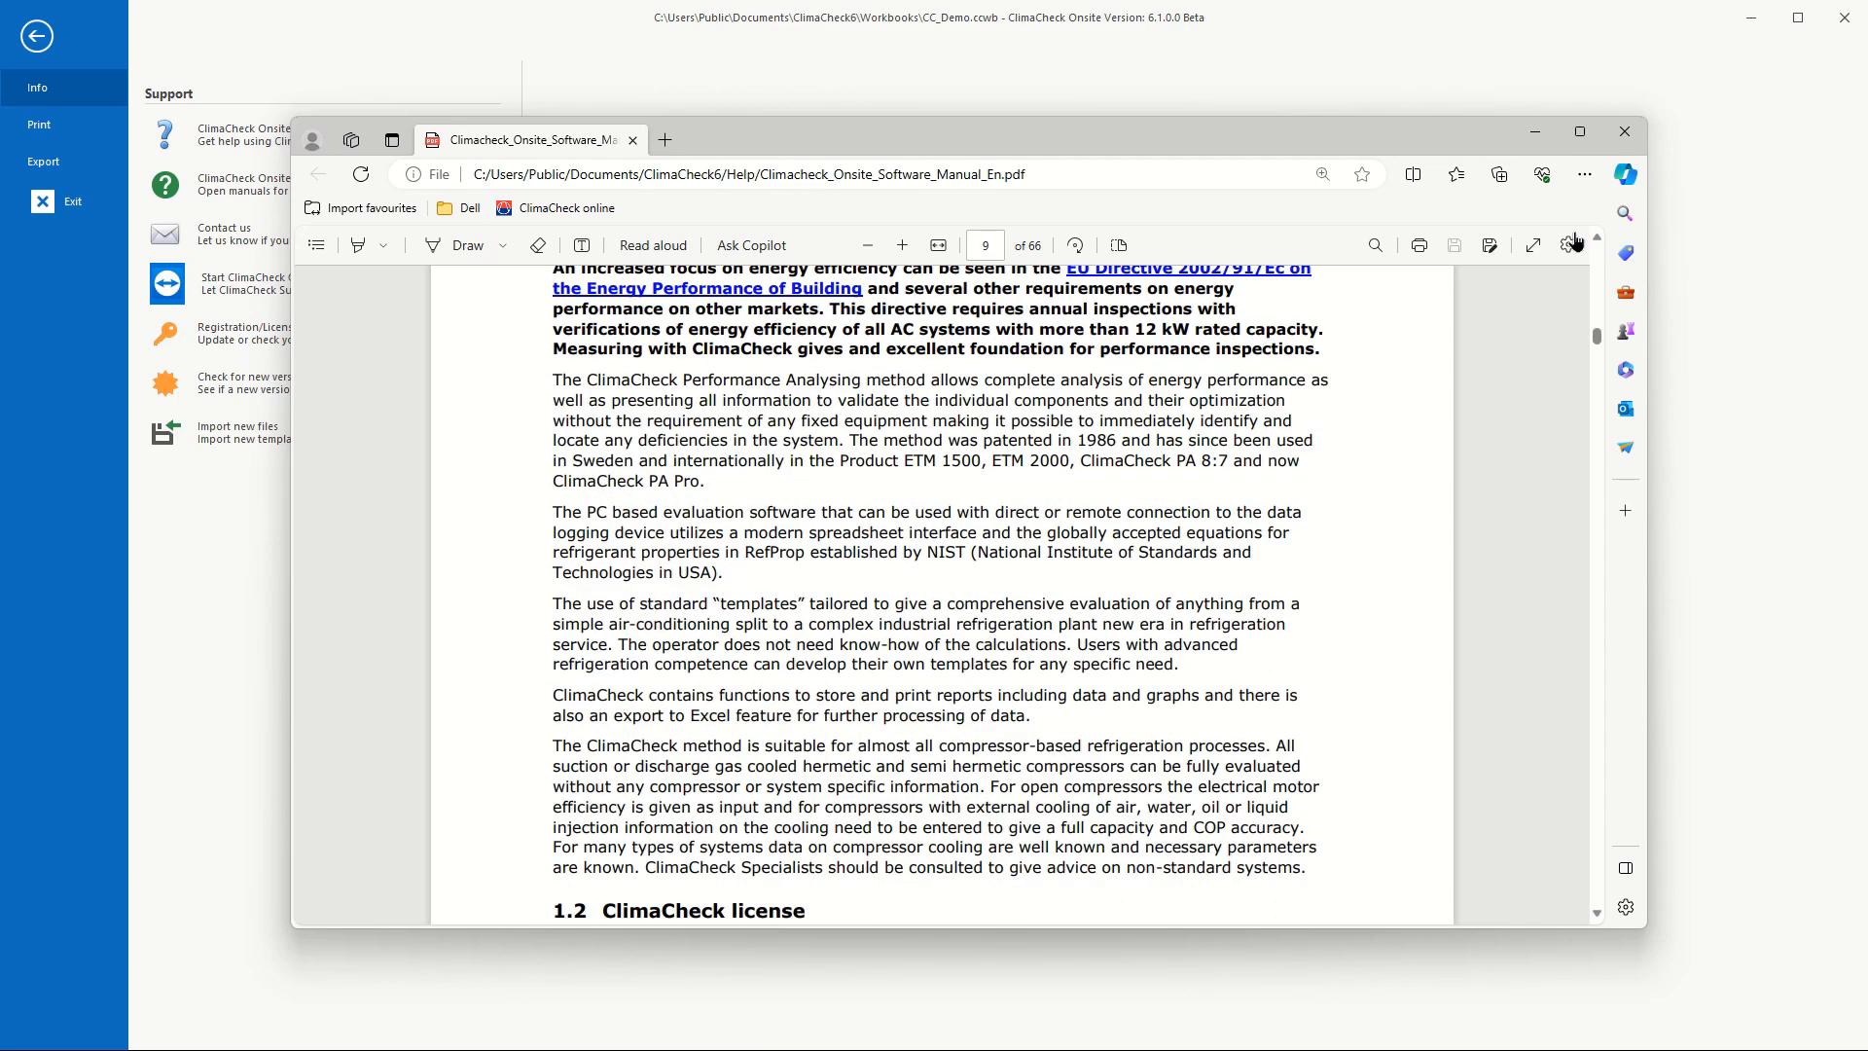
left_click(1626, 132)
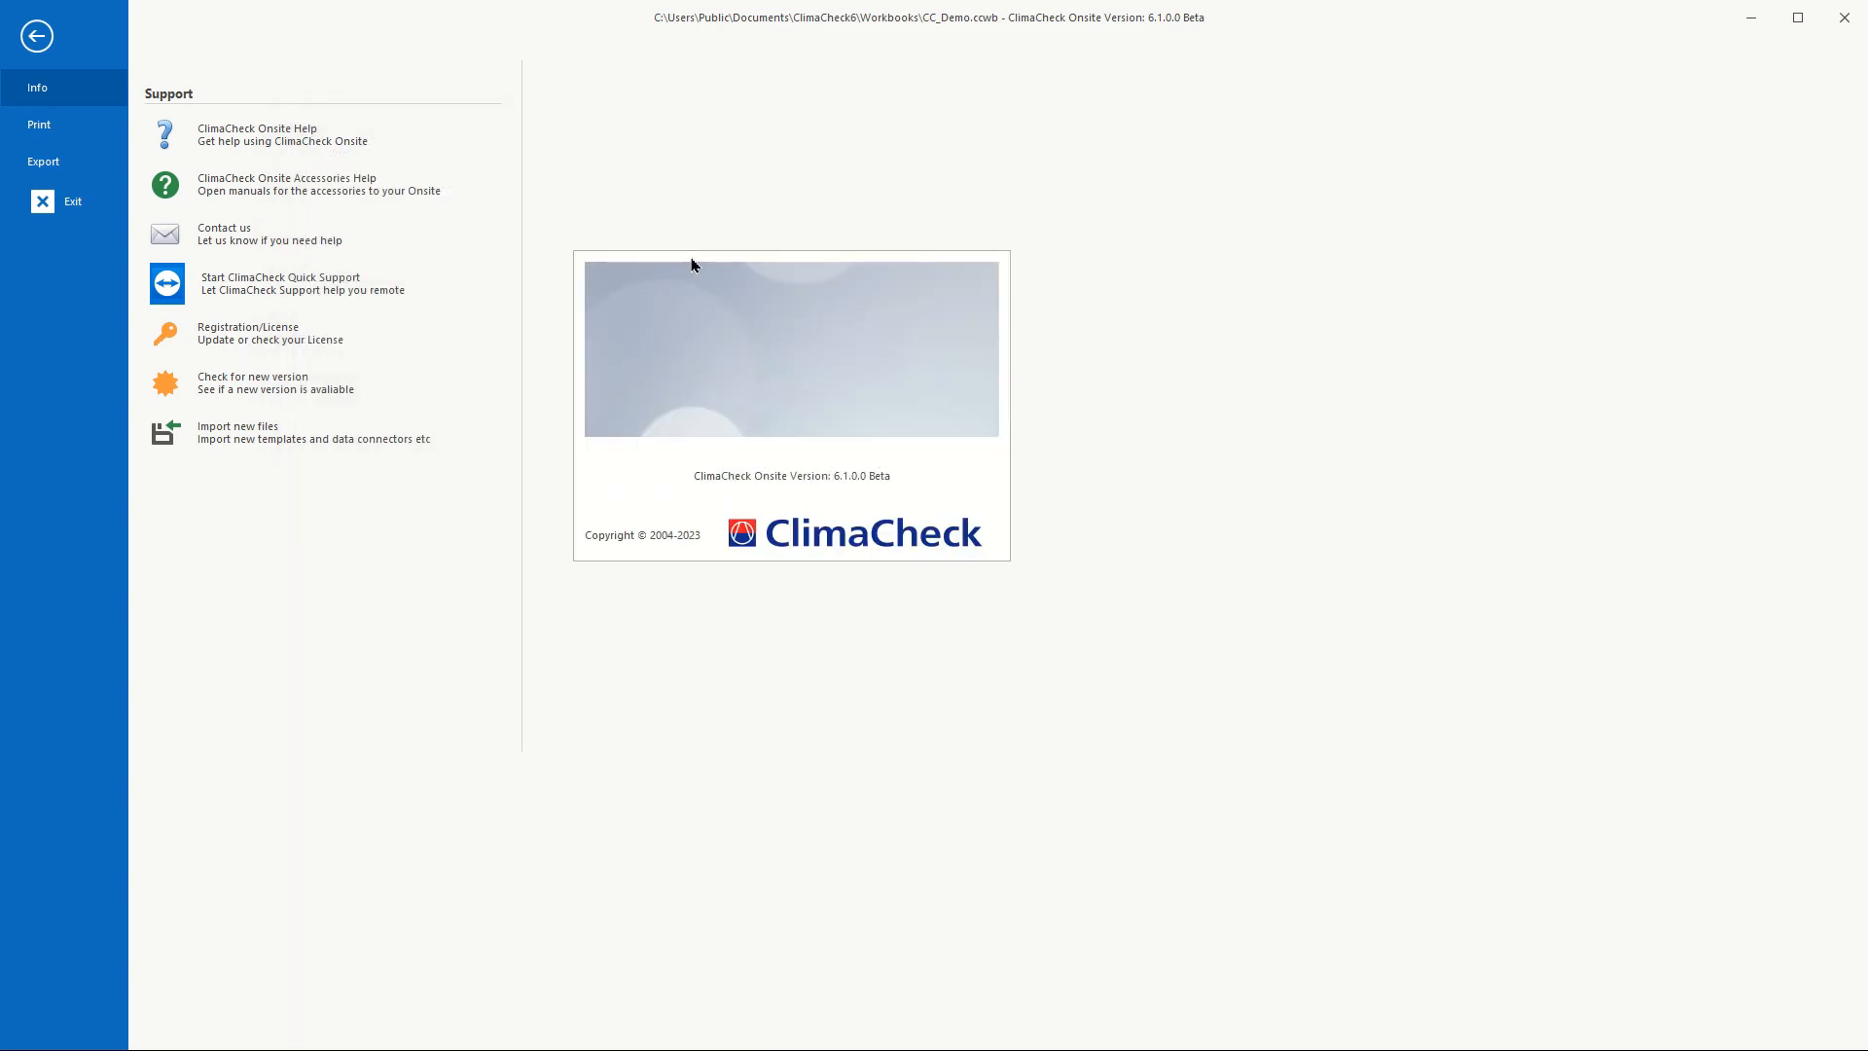
Step: Look at the available accessories manuals and the archive selection for importing new files, leaving both without opening anything
left_click(298, 192)
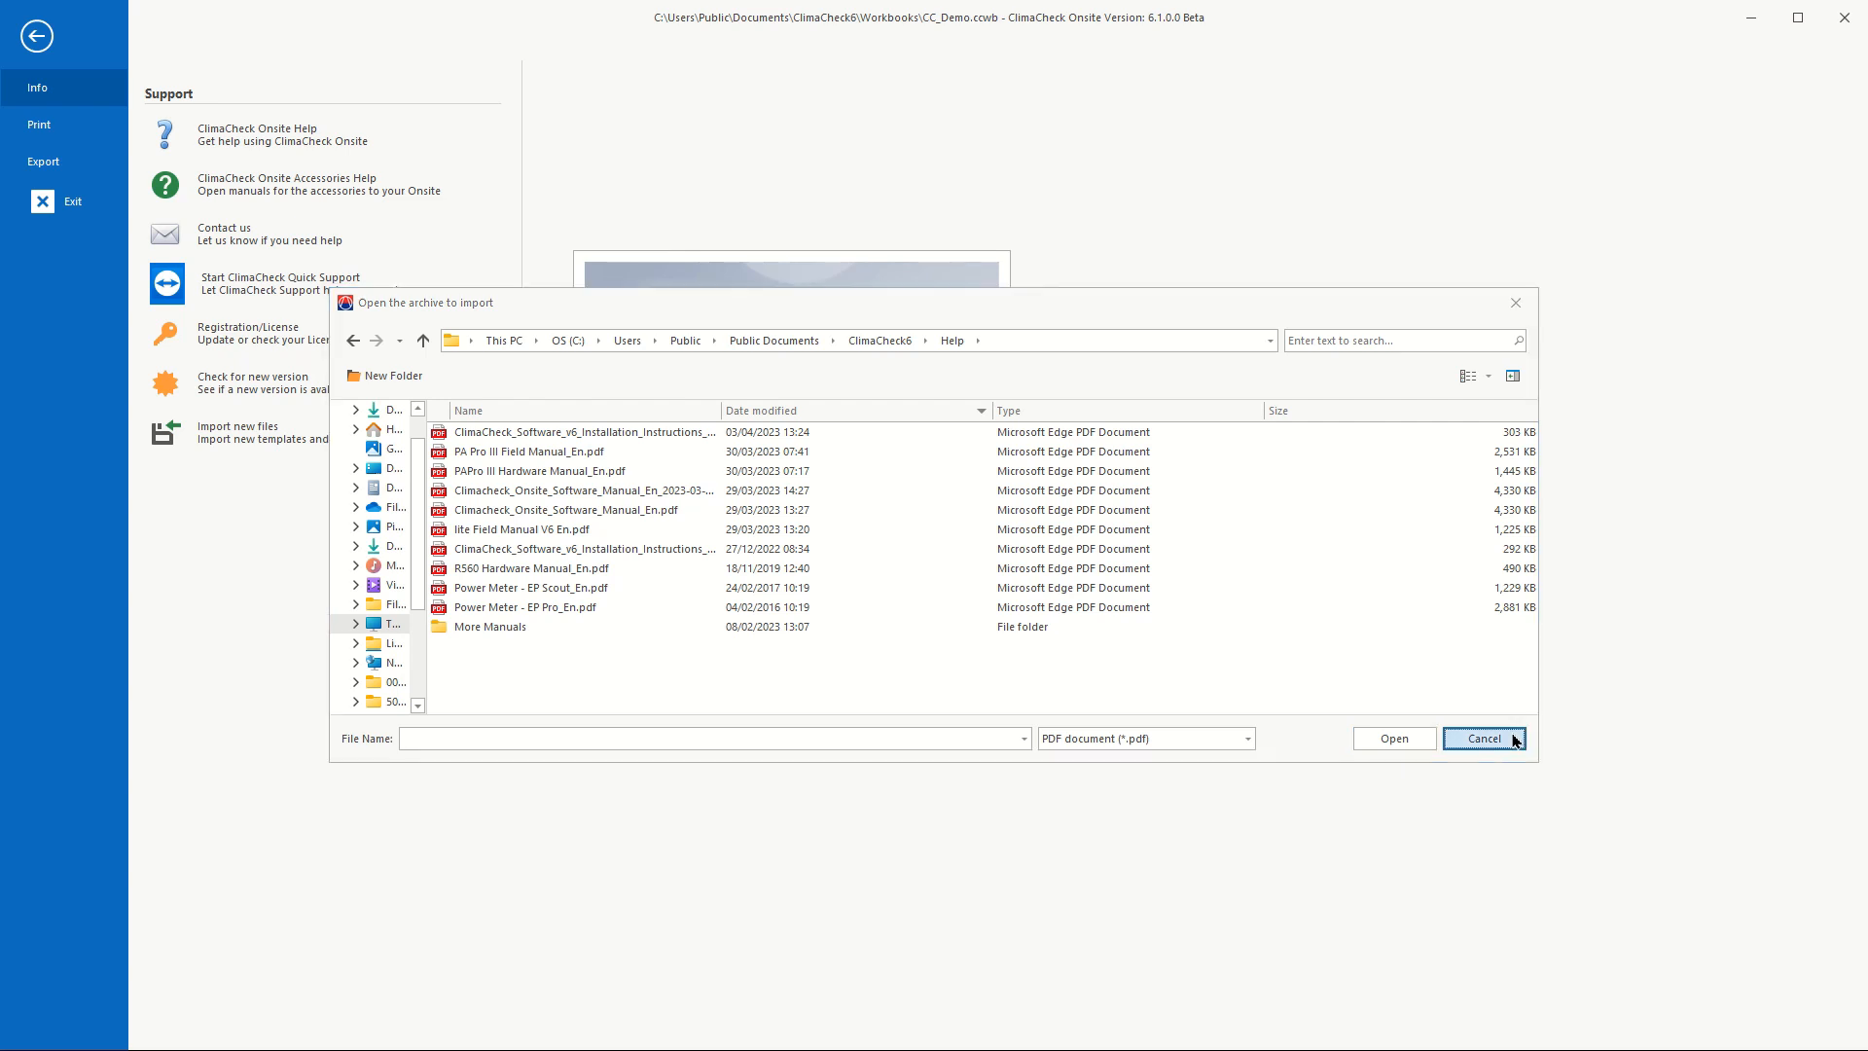
left_click(1484, 738)
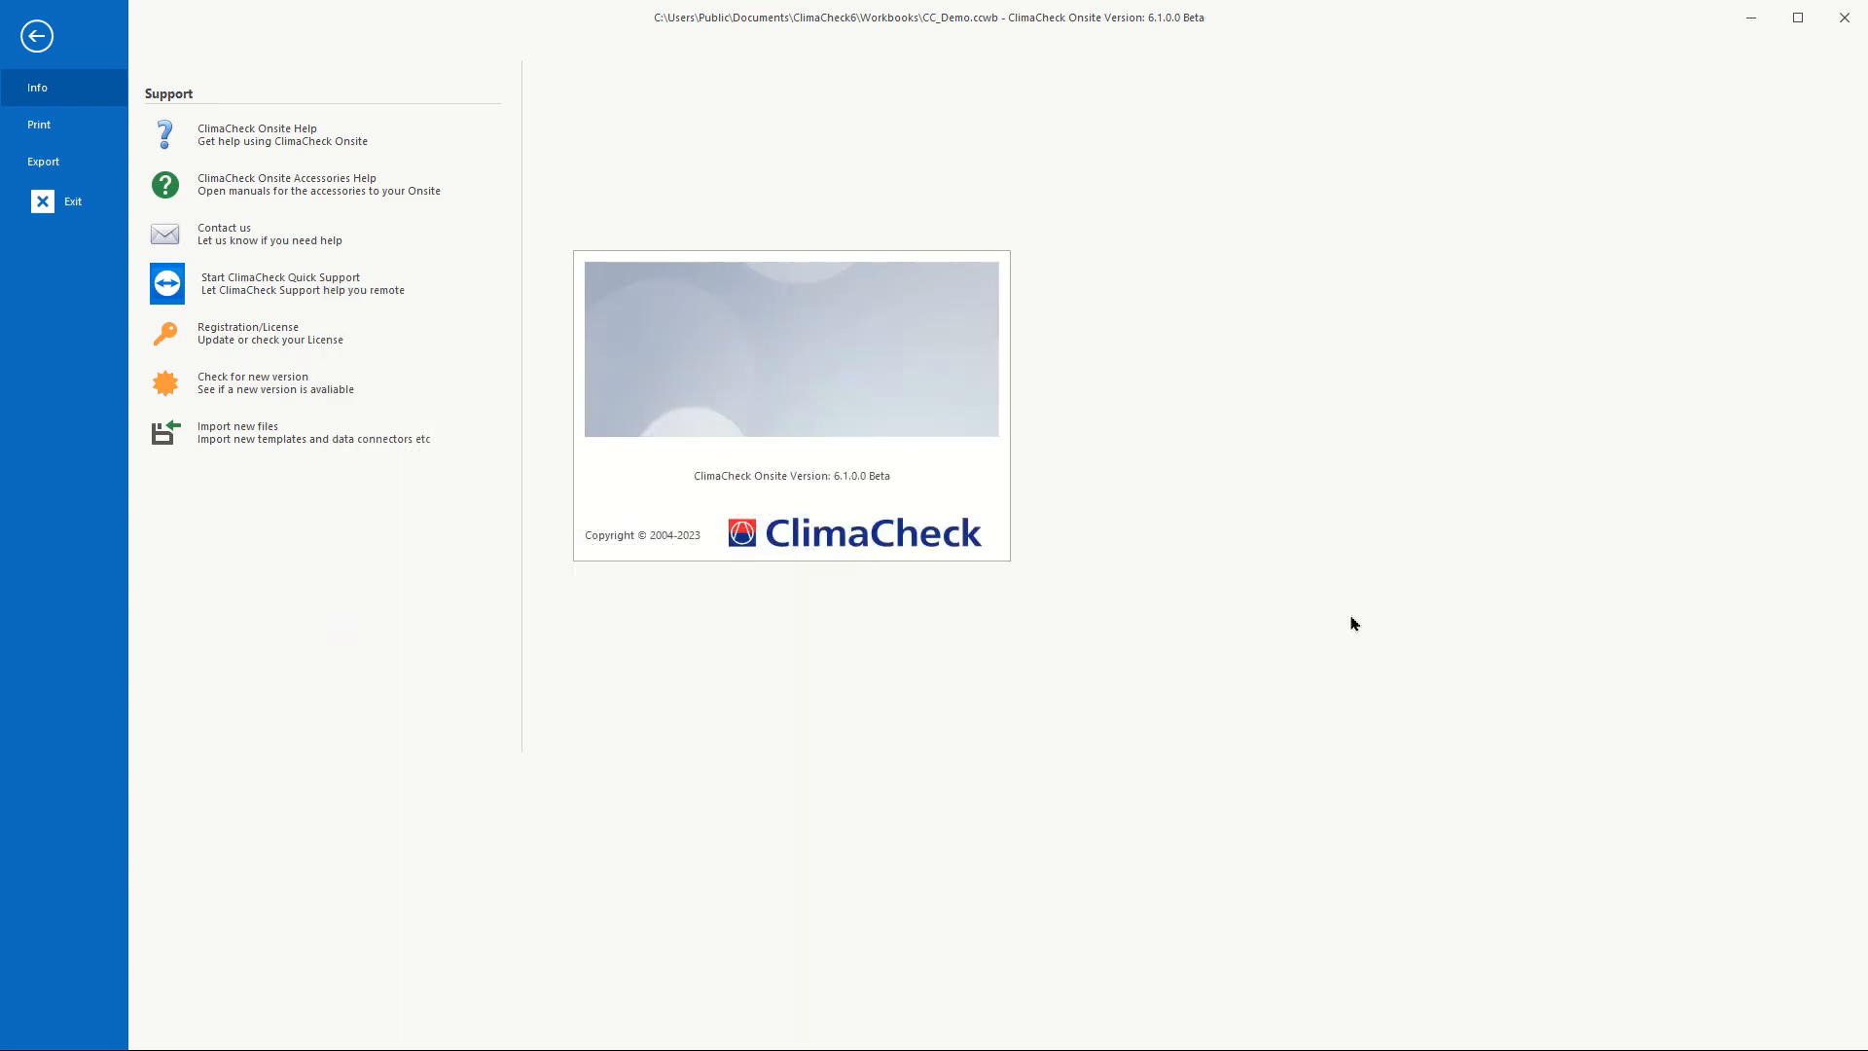
left_click(220, 442)
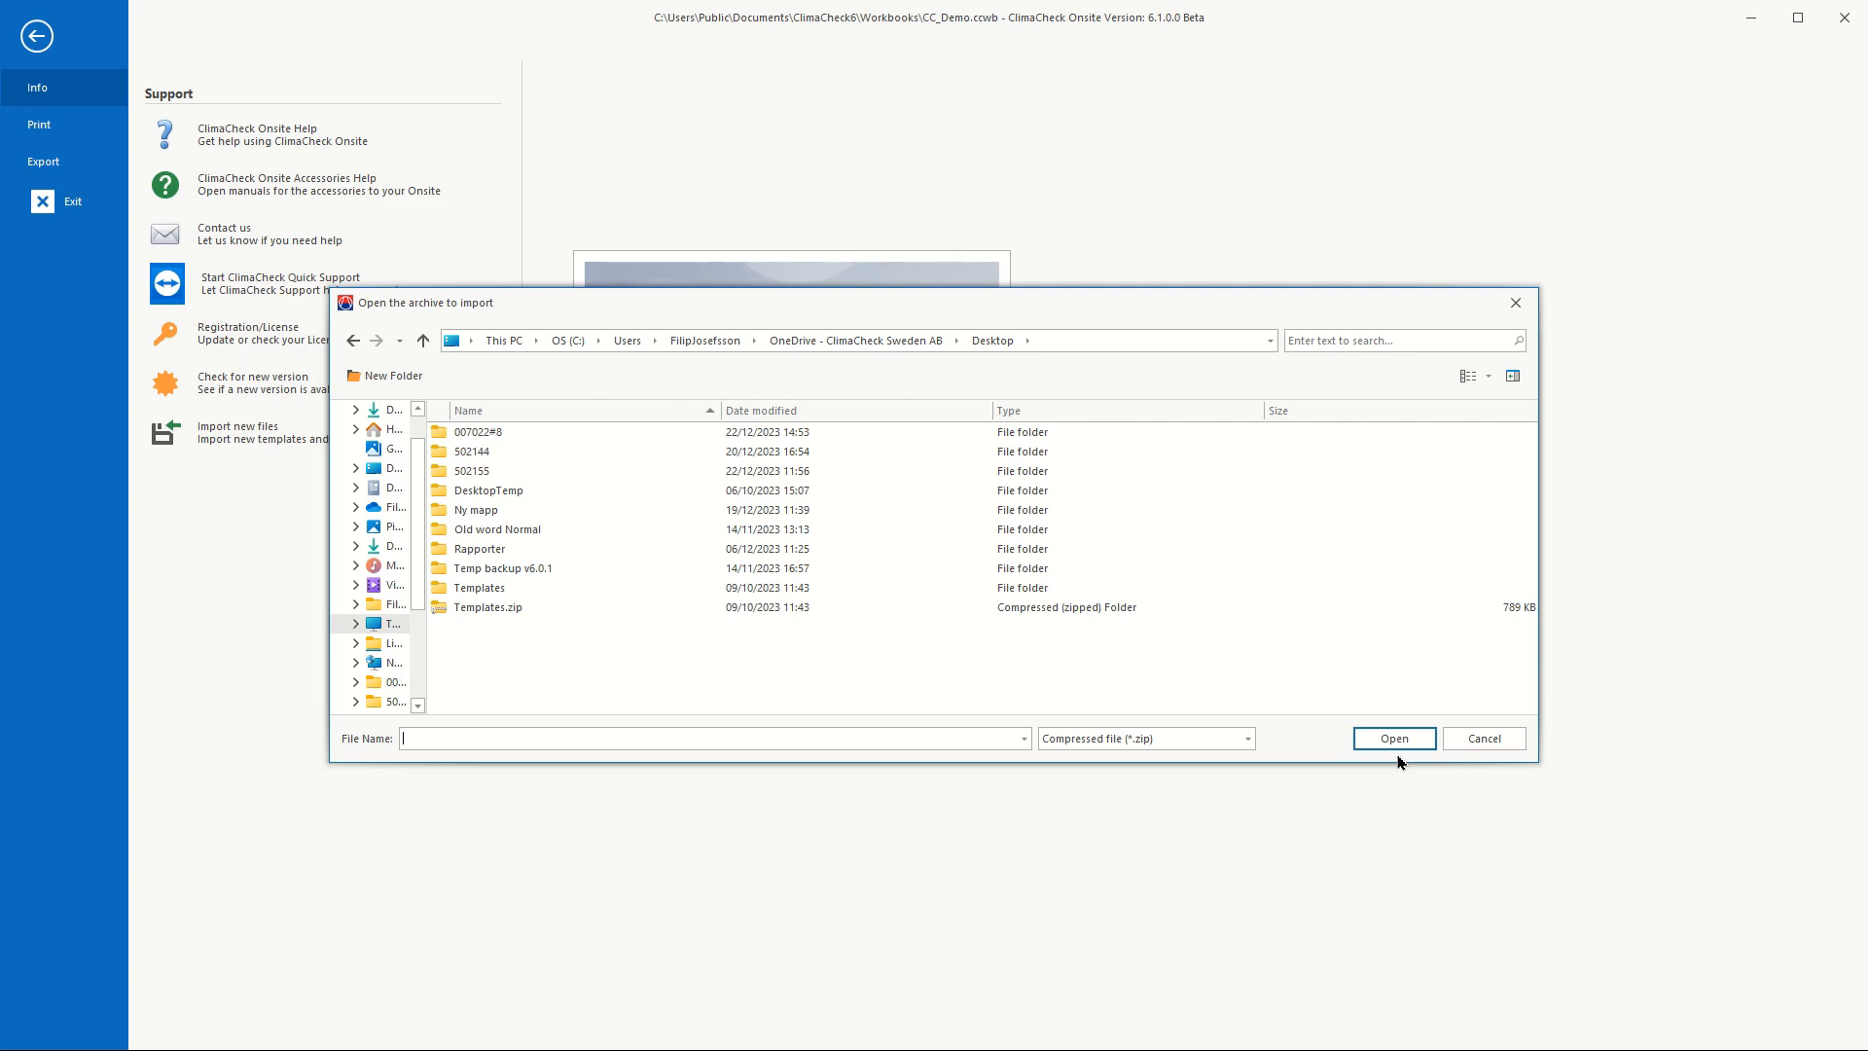
left_click(1485, 739)
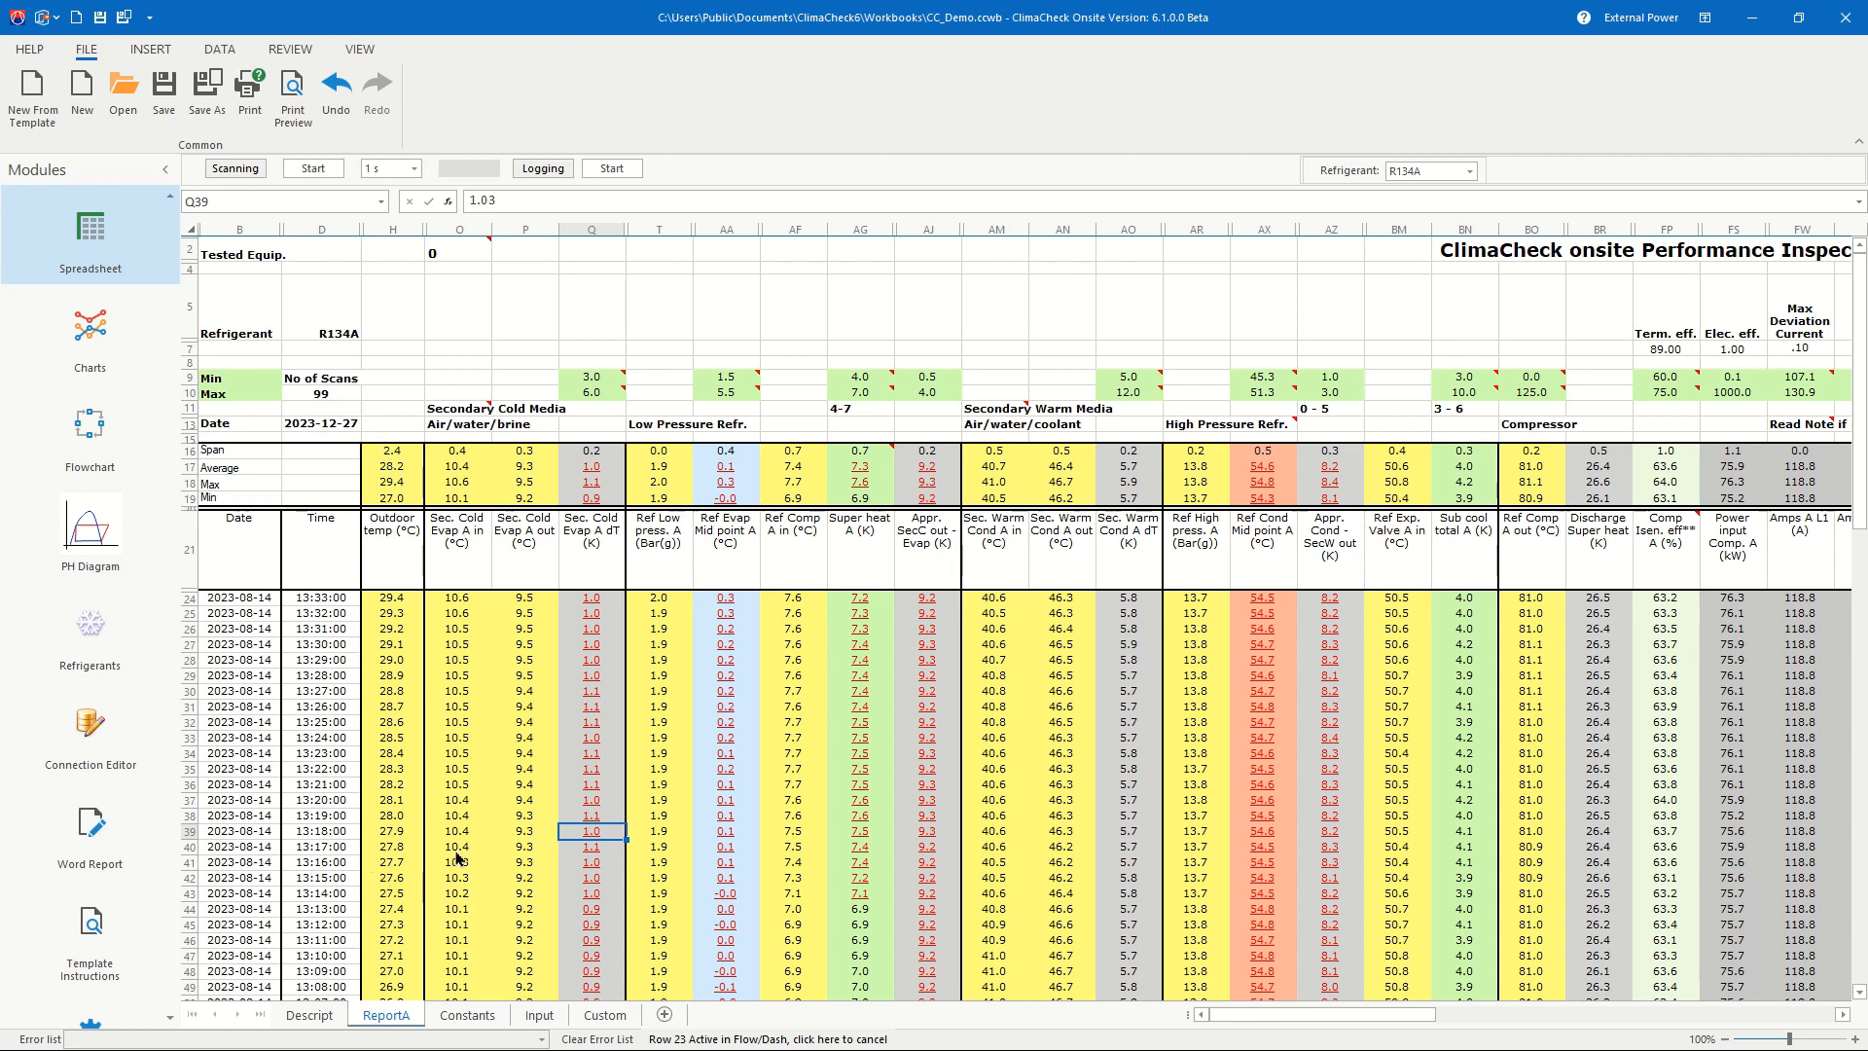
Step: Look over the flowchart and the Constants and ReportA sheets, and bring up the spreadsheet's view options
left_click(90, 428)
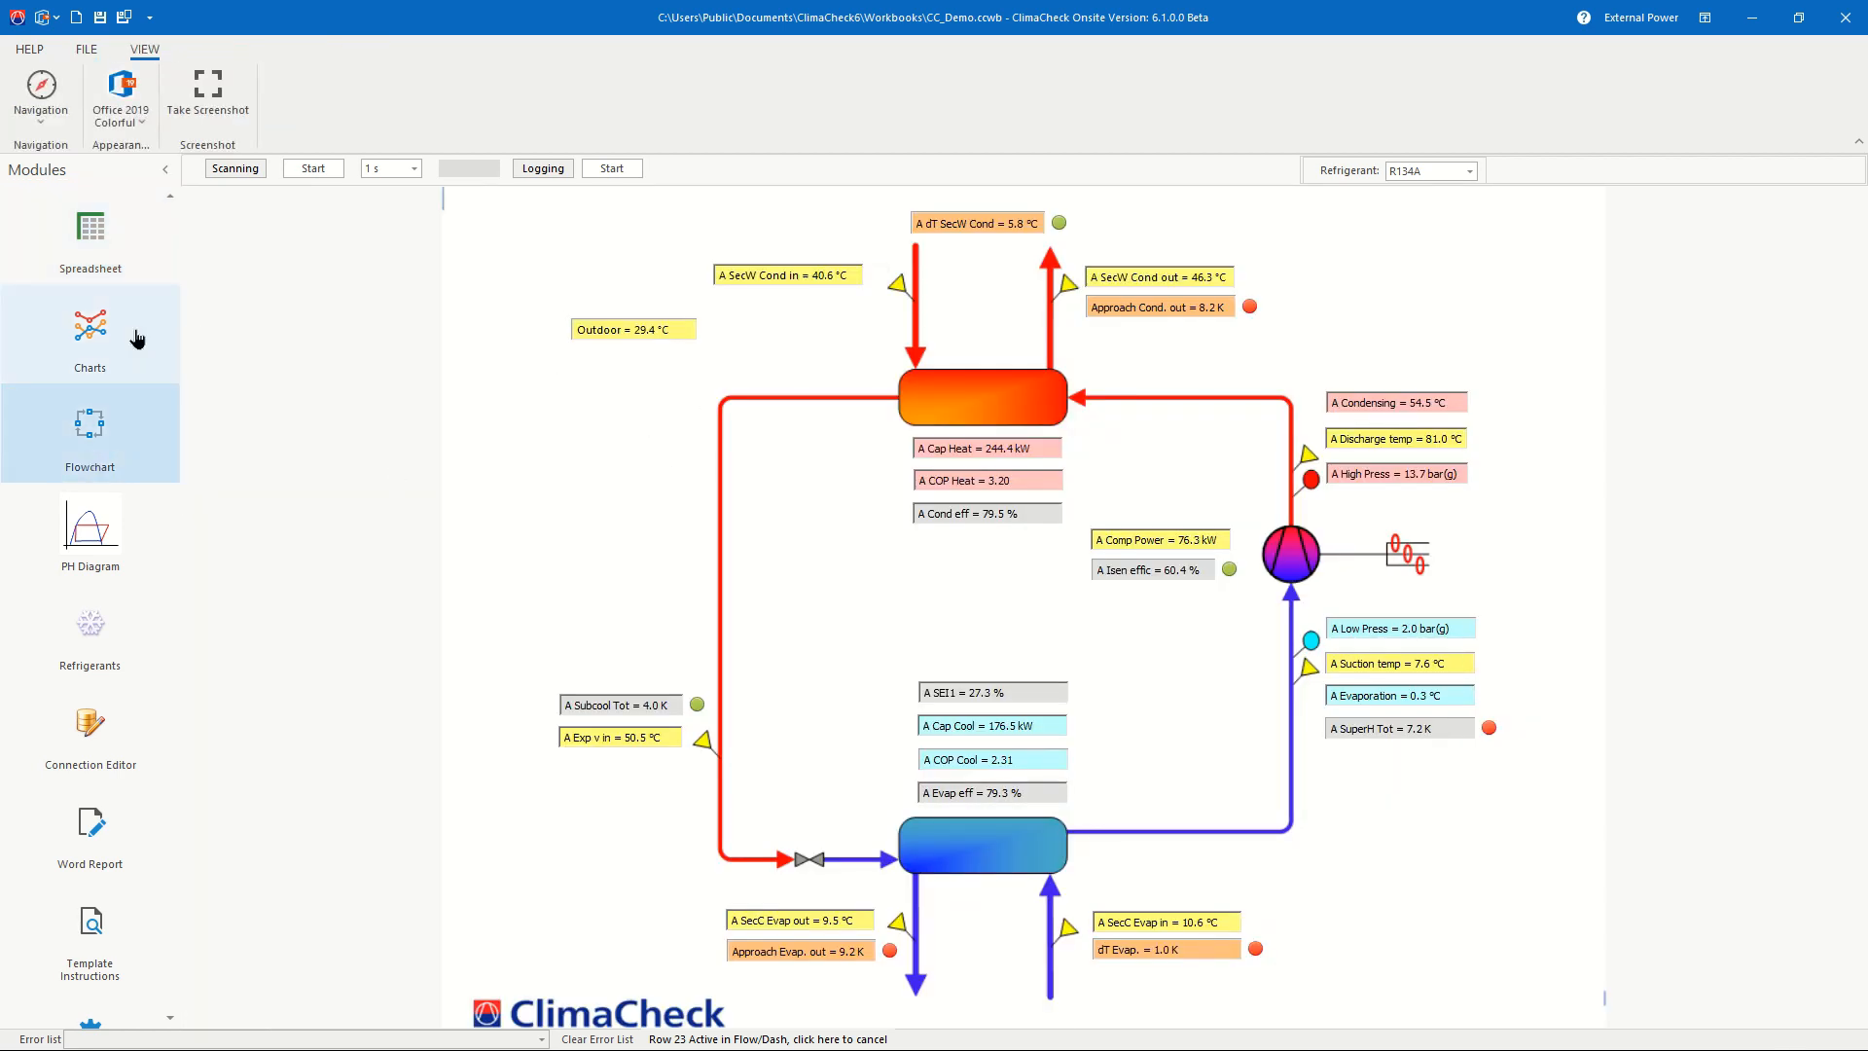
left_click(83, 260)
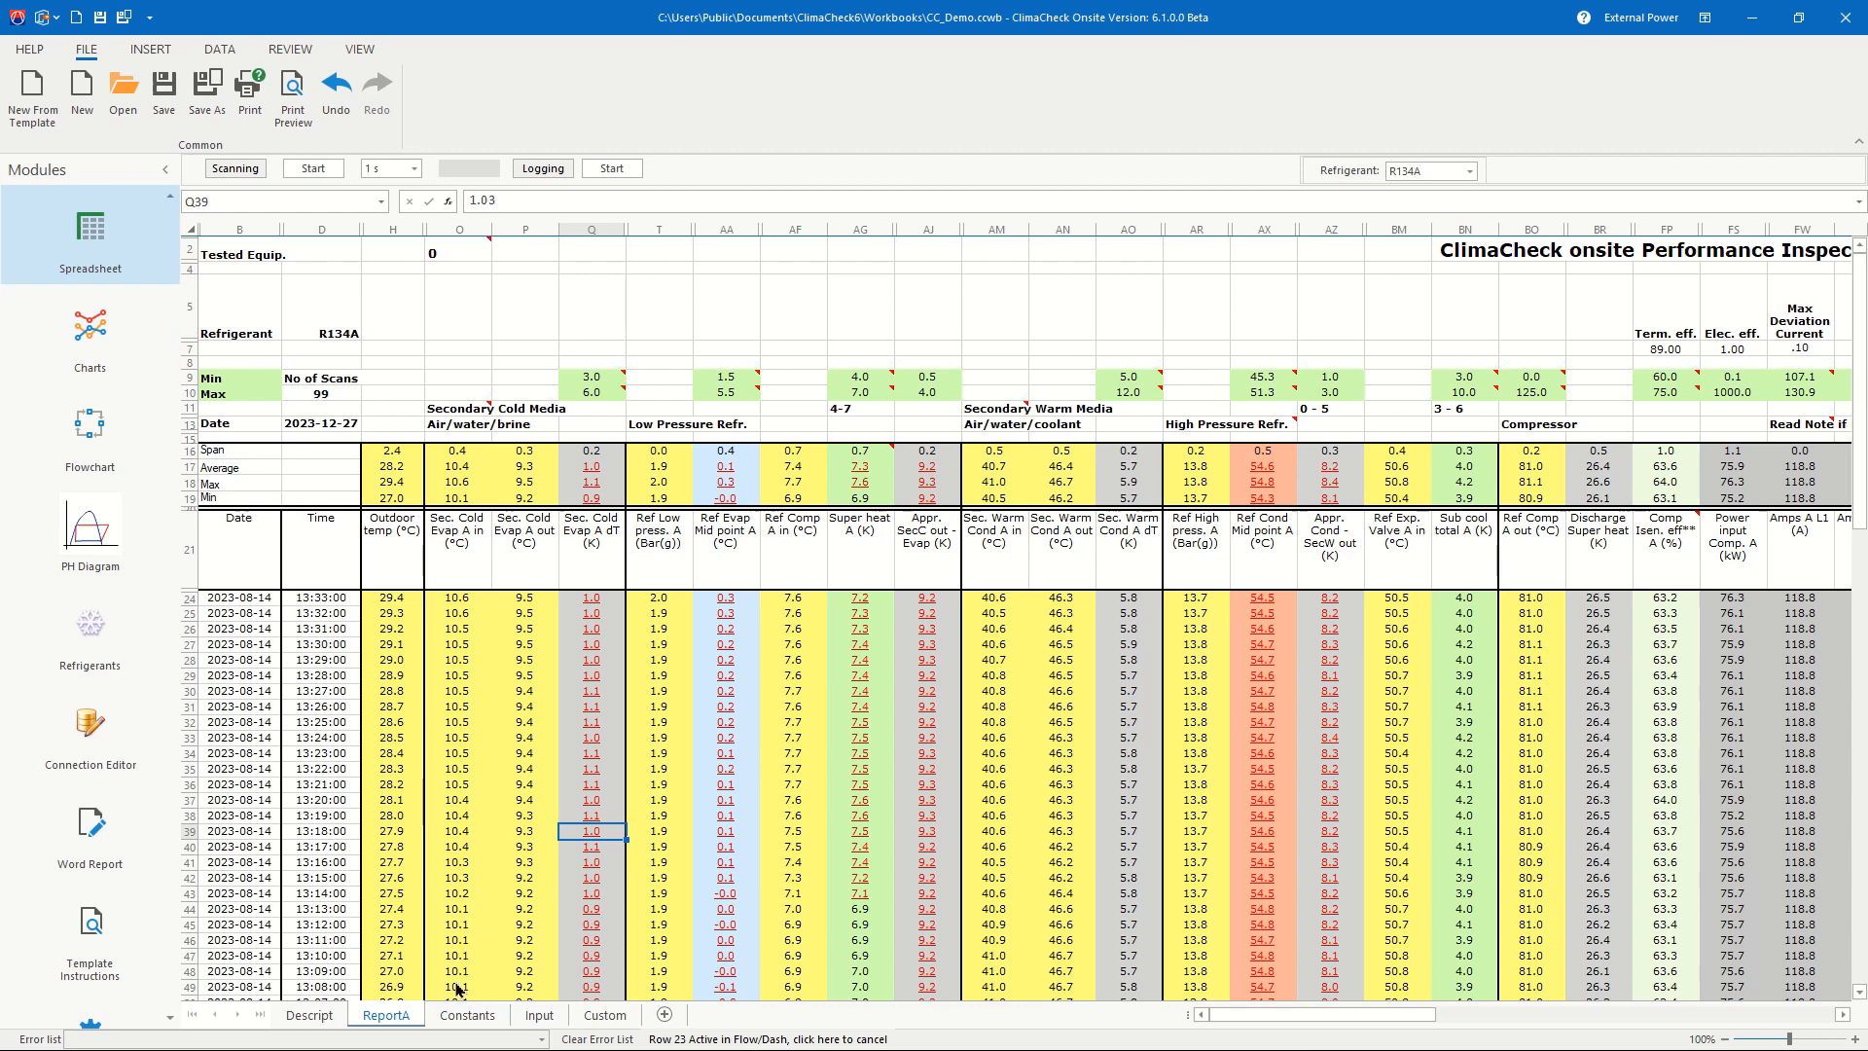
left_click(465, 1014)
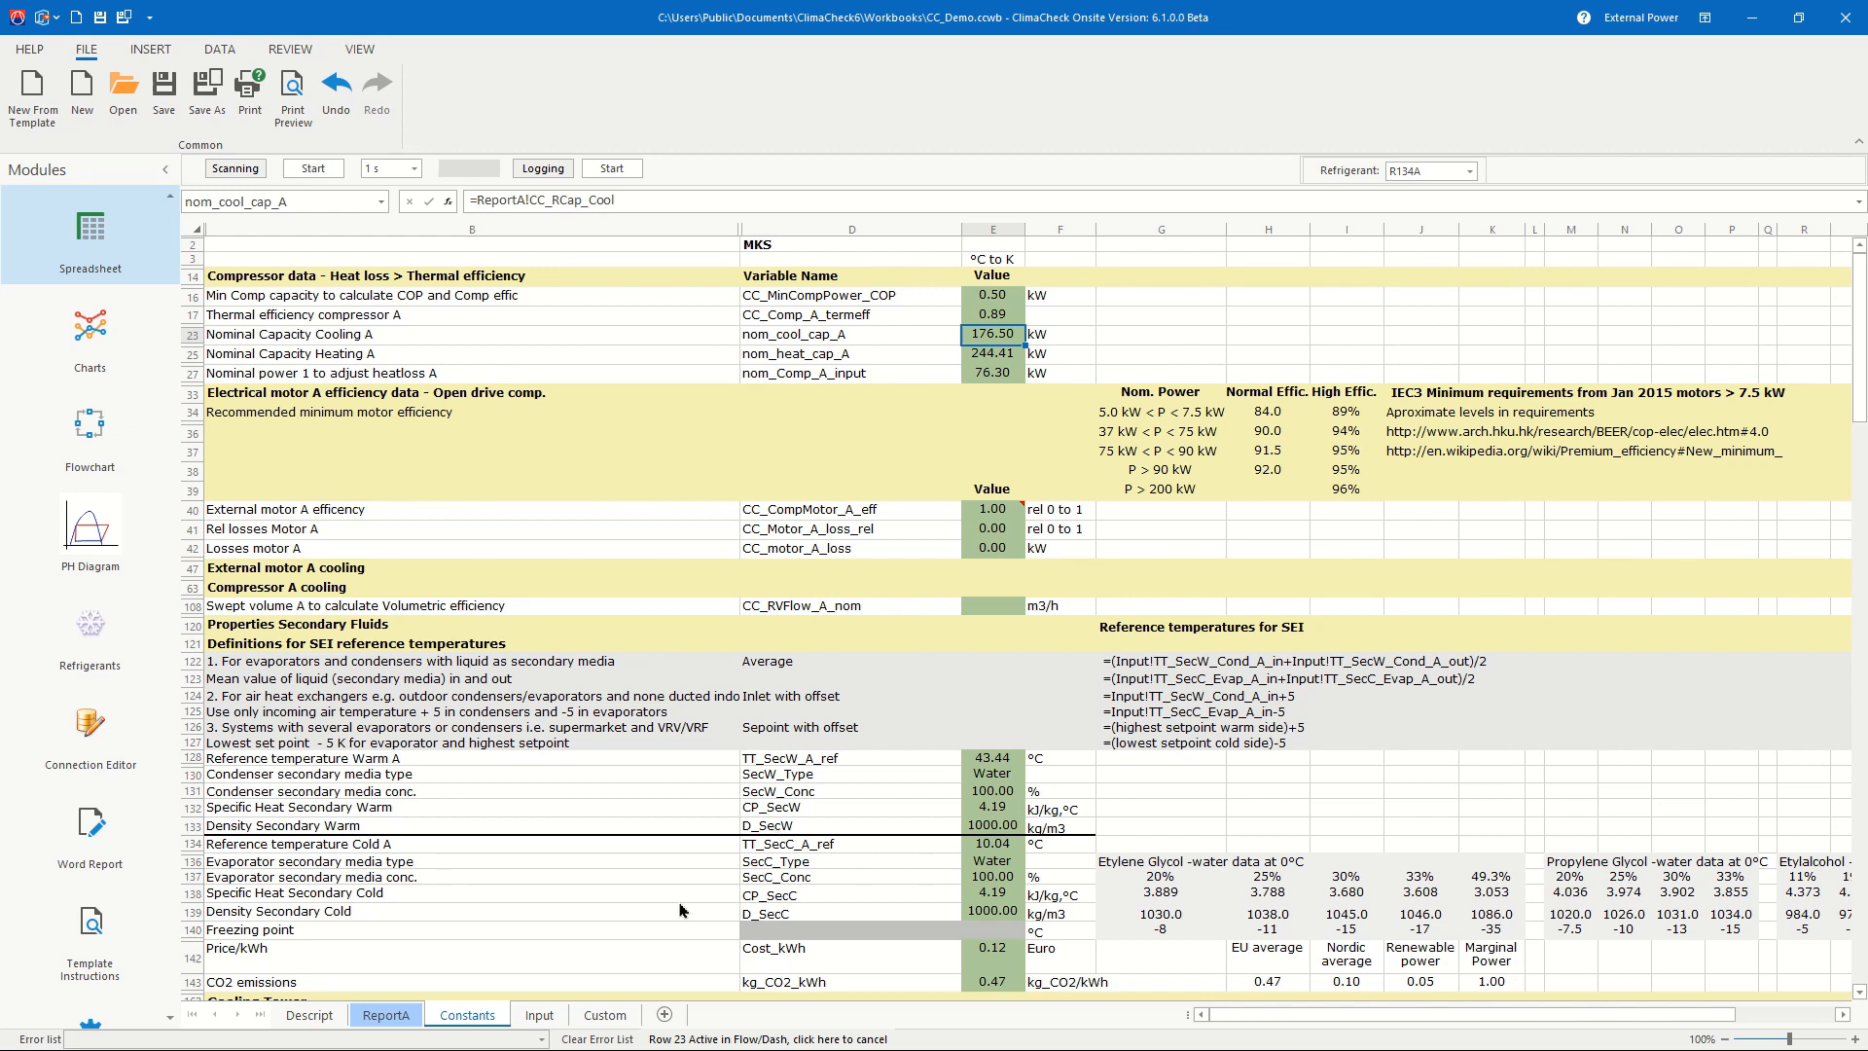
left_click(385, 1017)
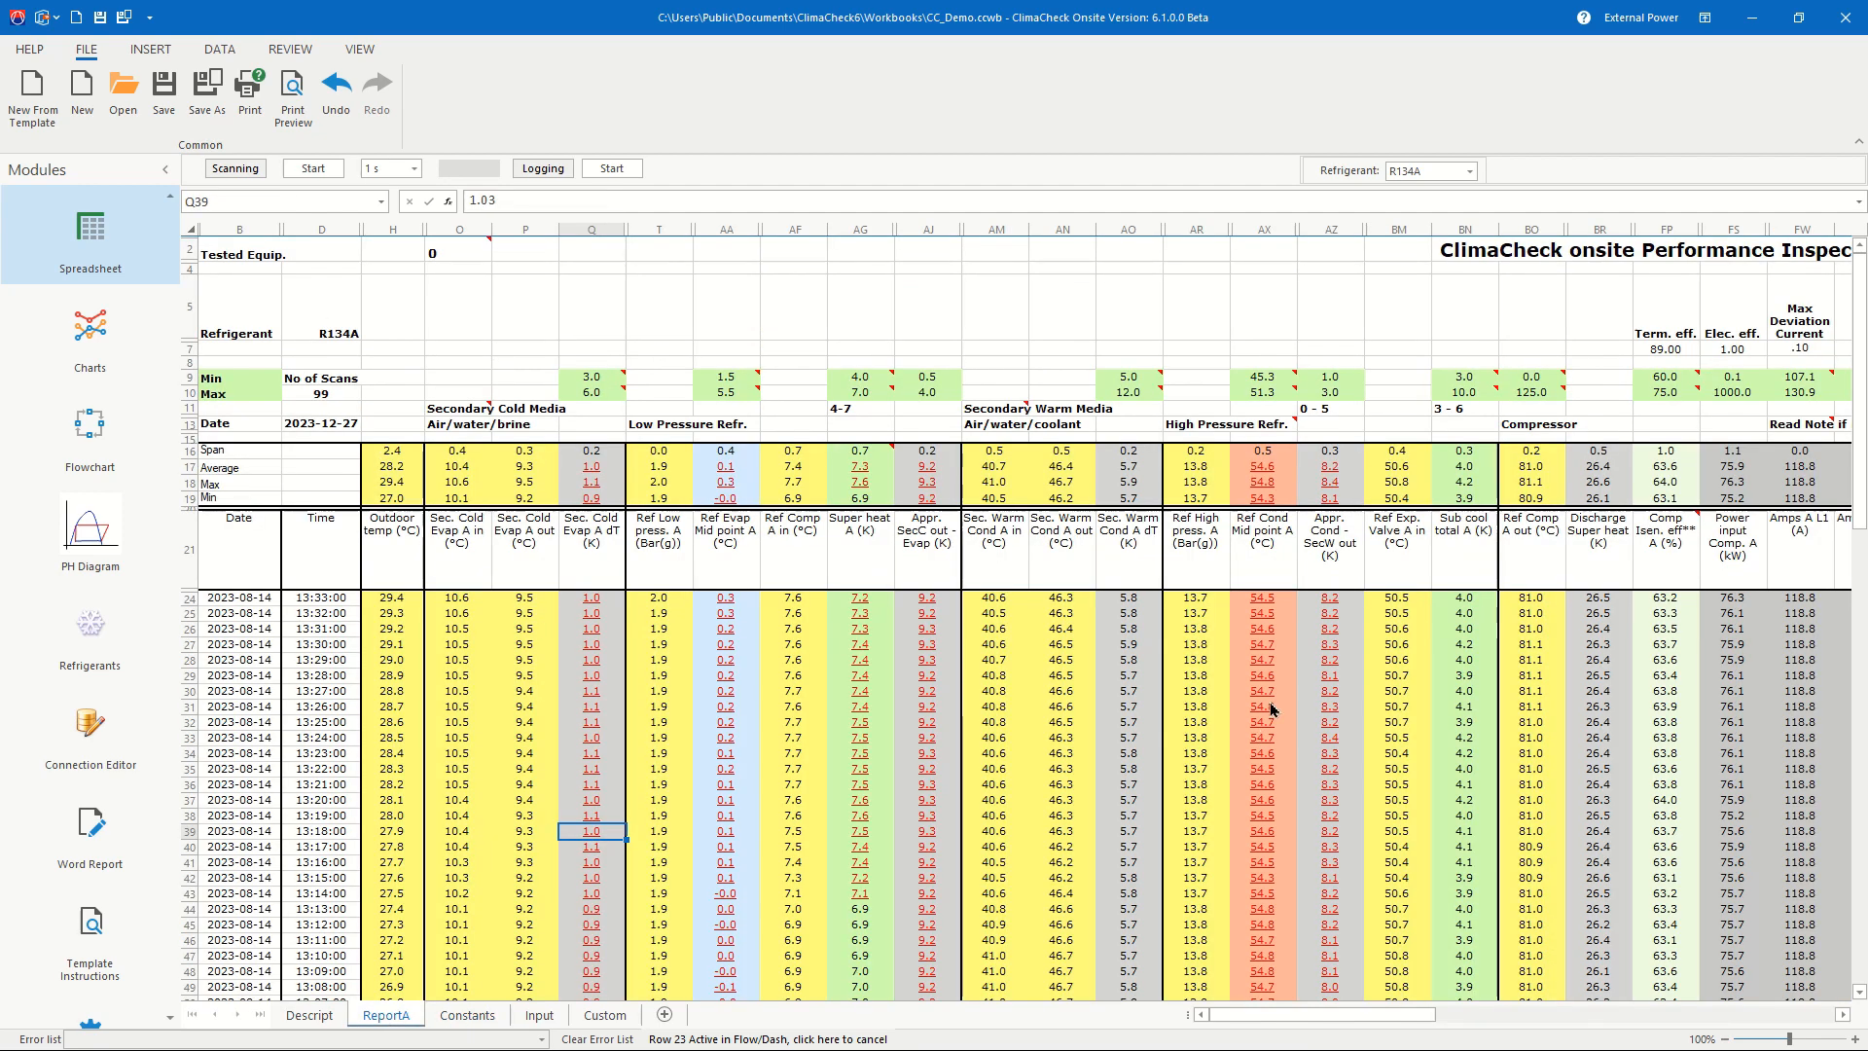
left_click(366, 50)
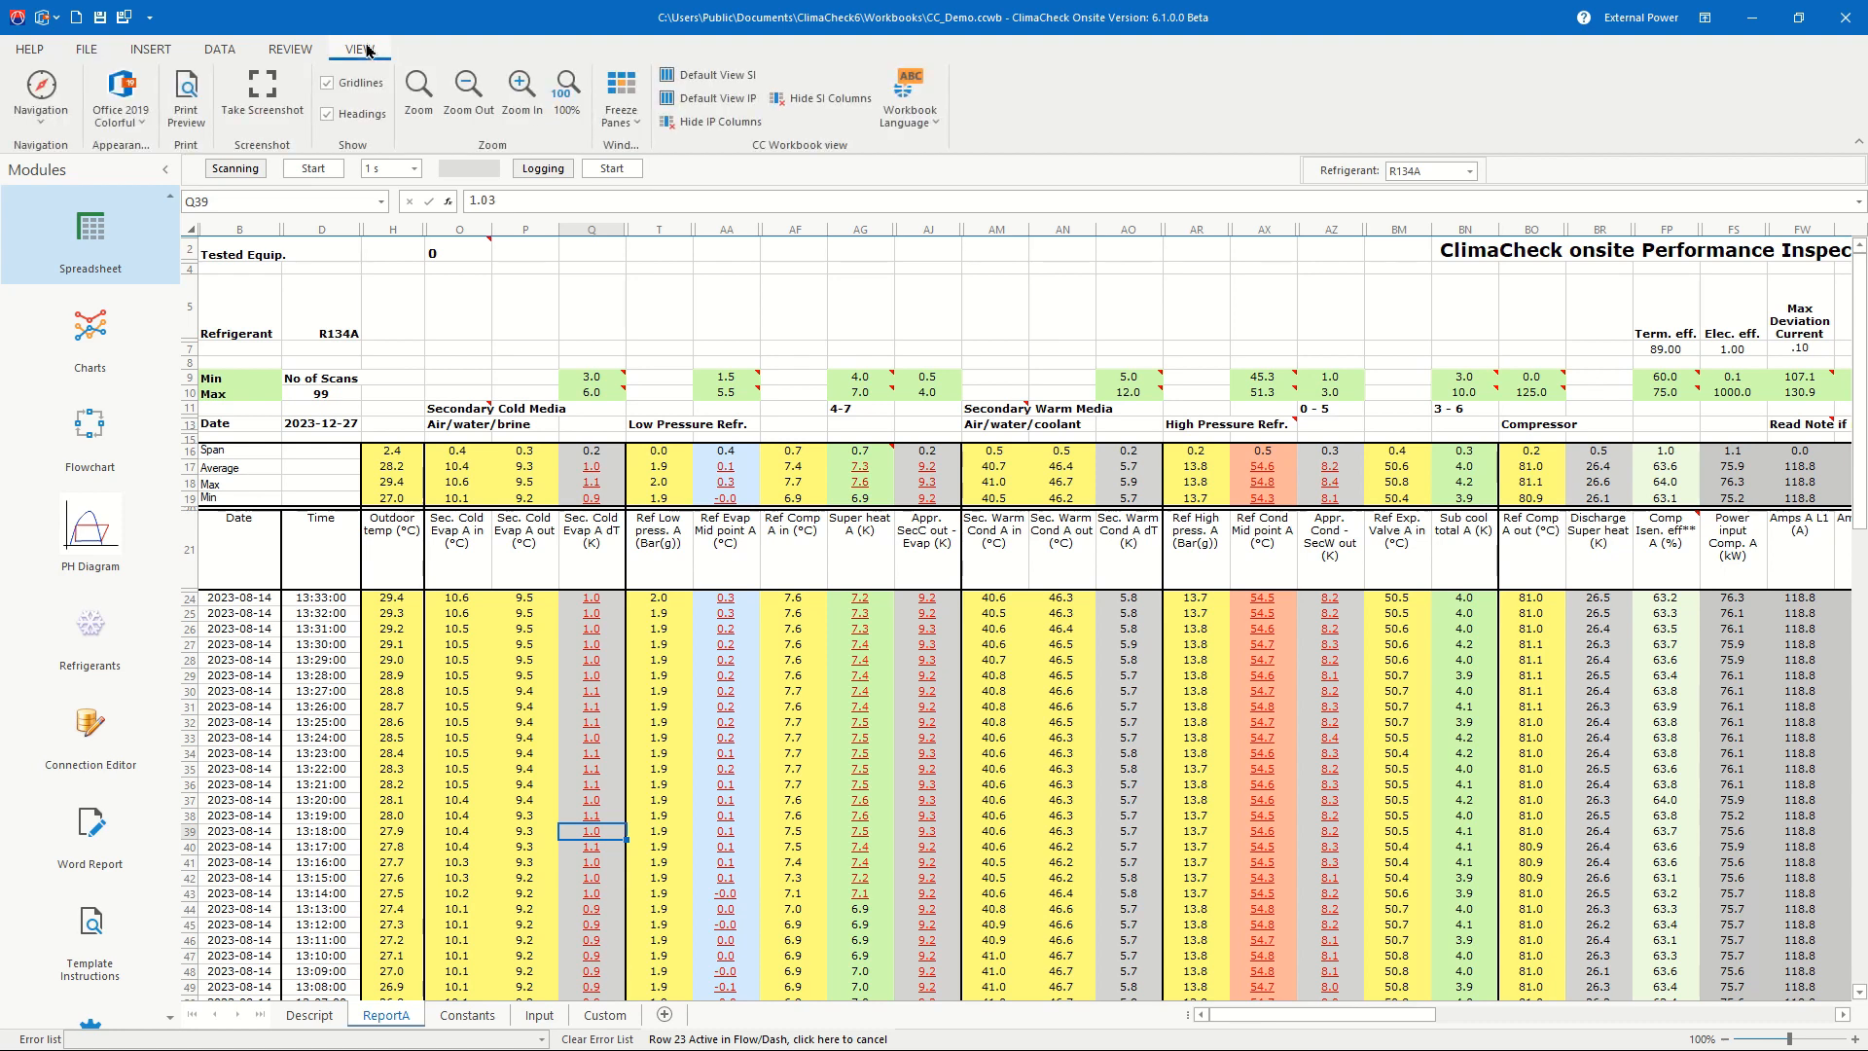
Step: Erase all logged data from the ReportA sheet with Clean Up, accepting the erasure
left_click(219, 49)
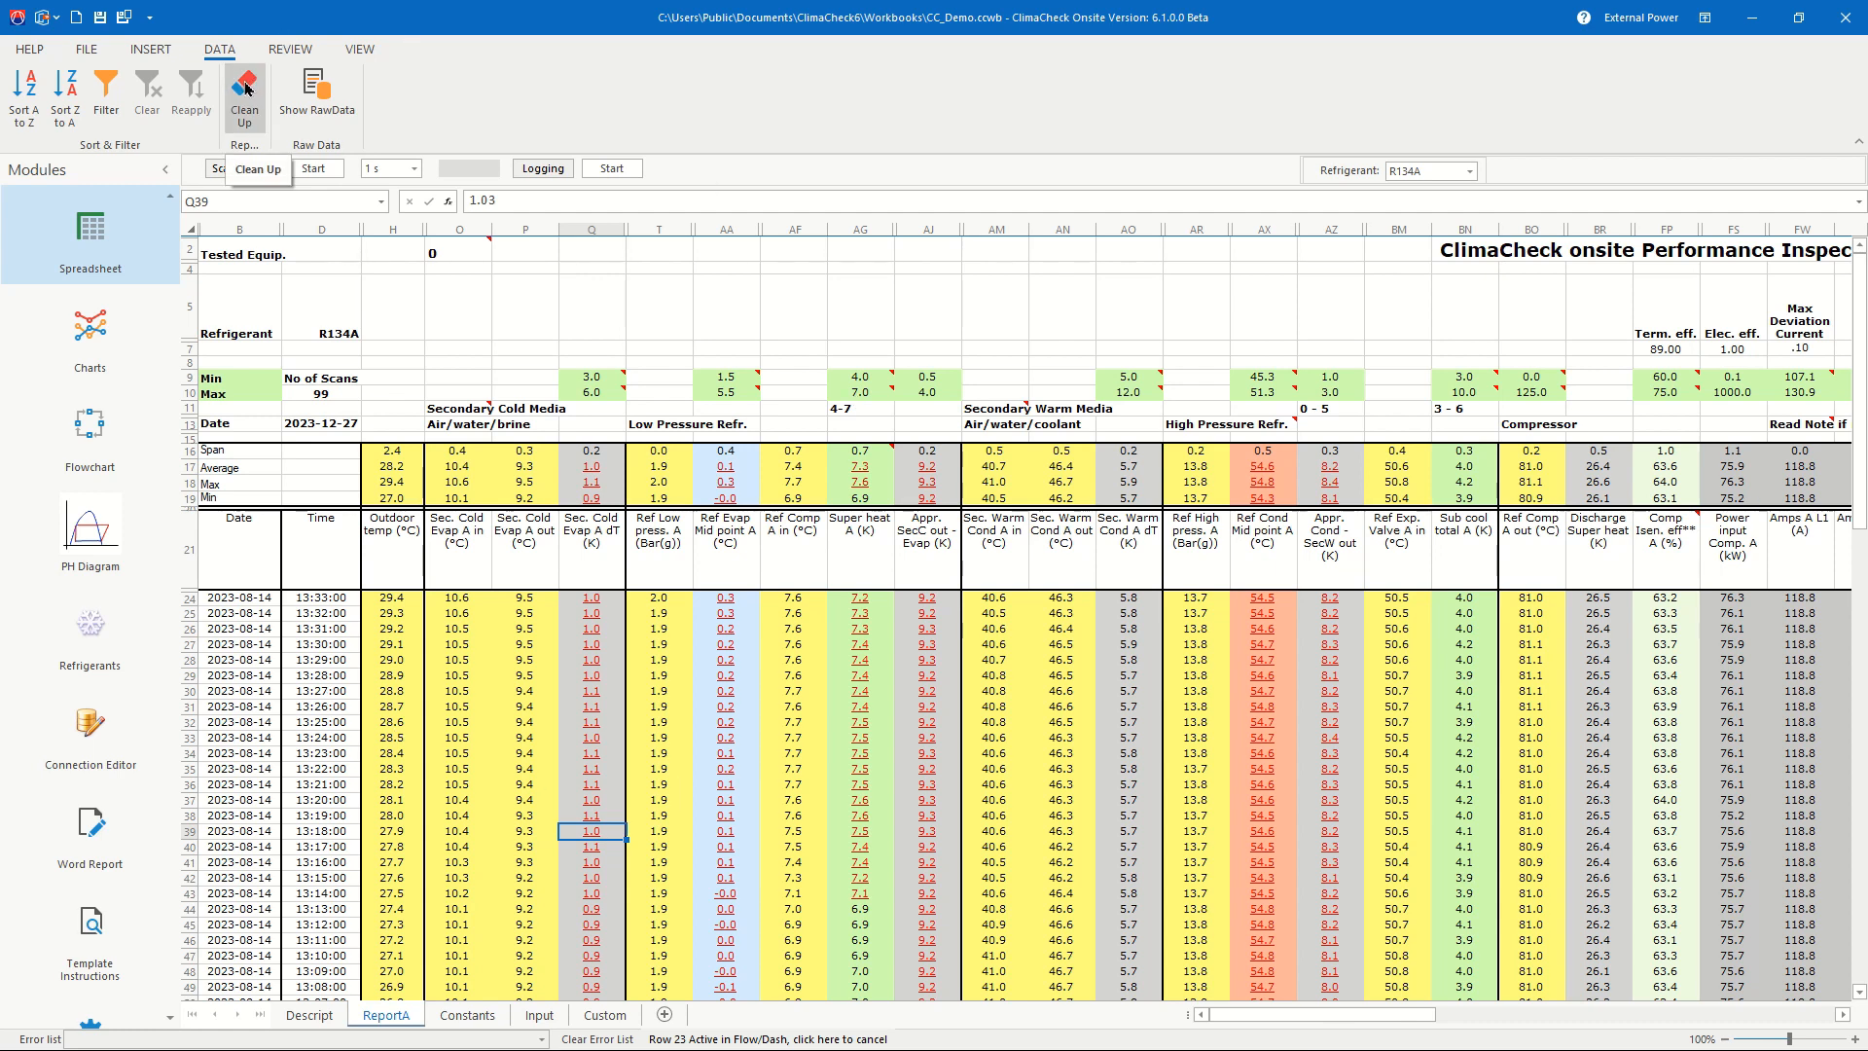
left_click(245, 87)
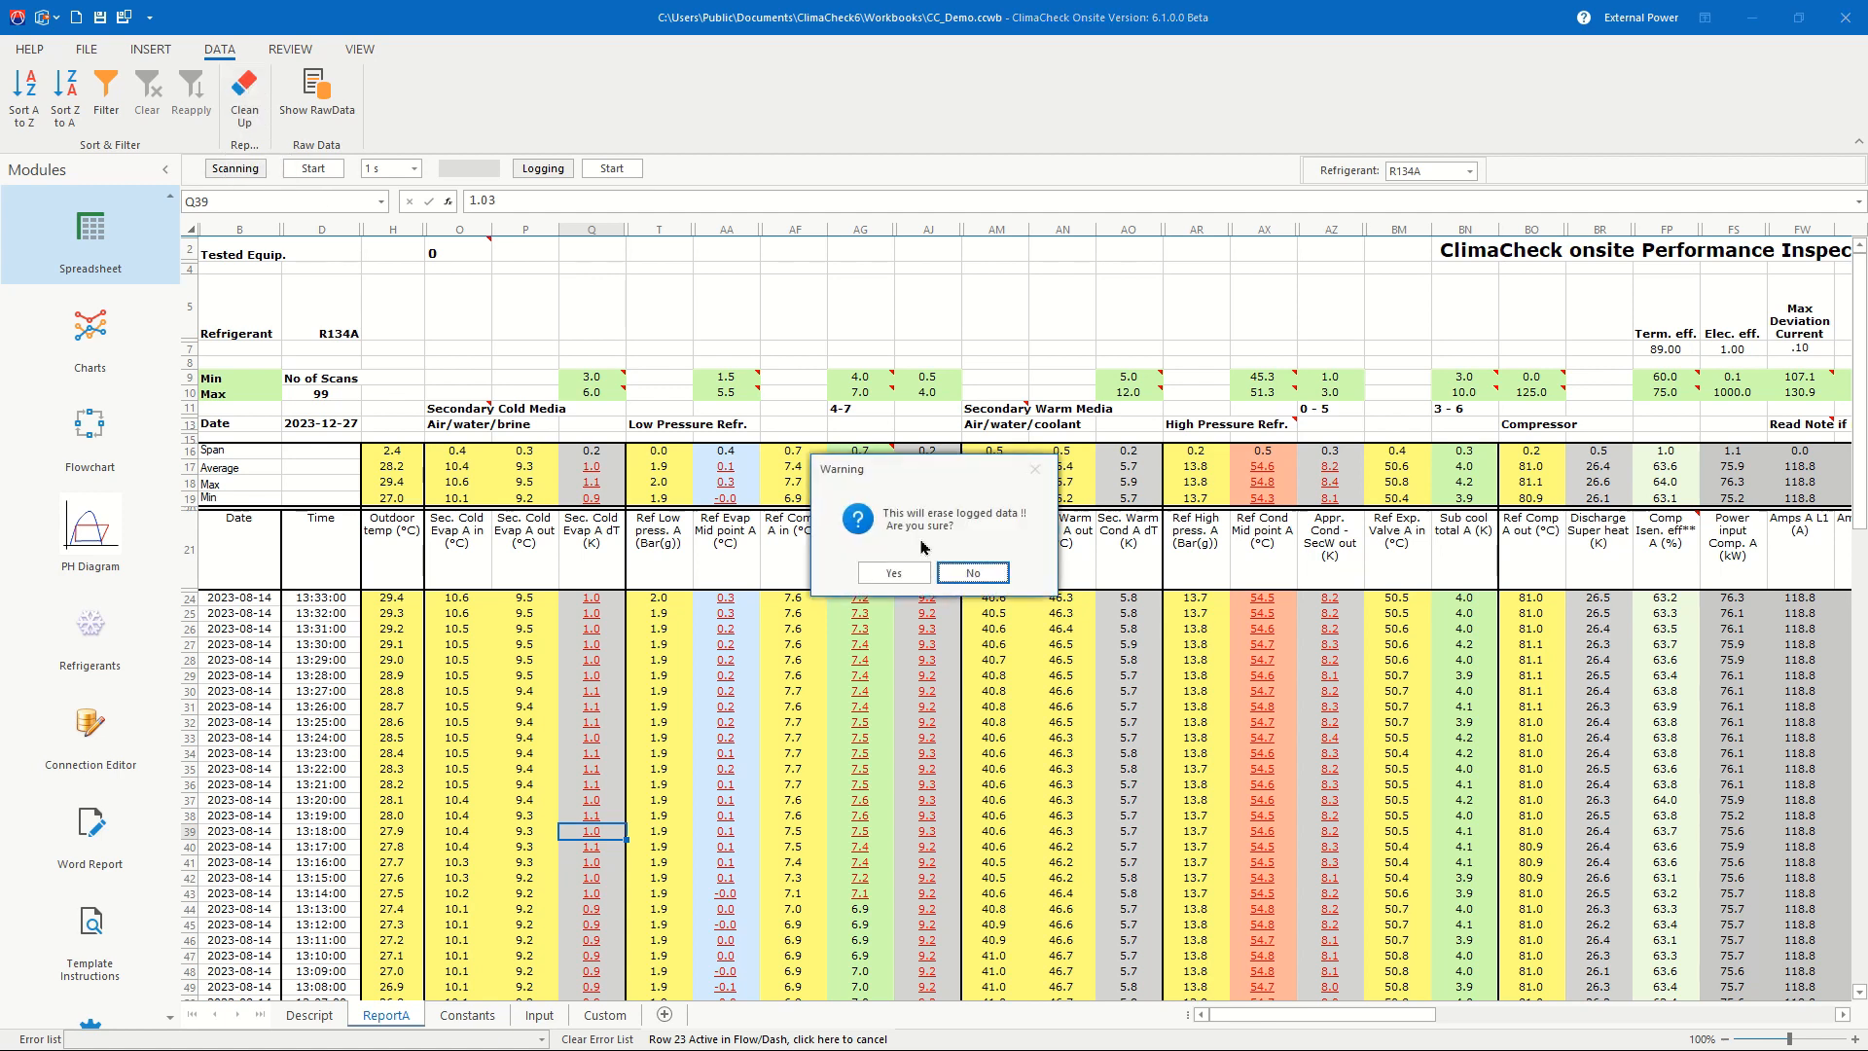
left_click(894, 575)
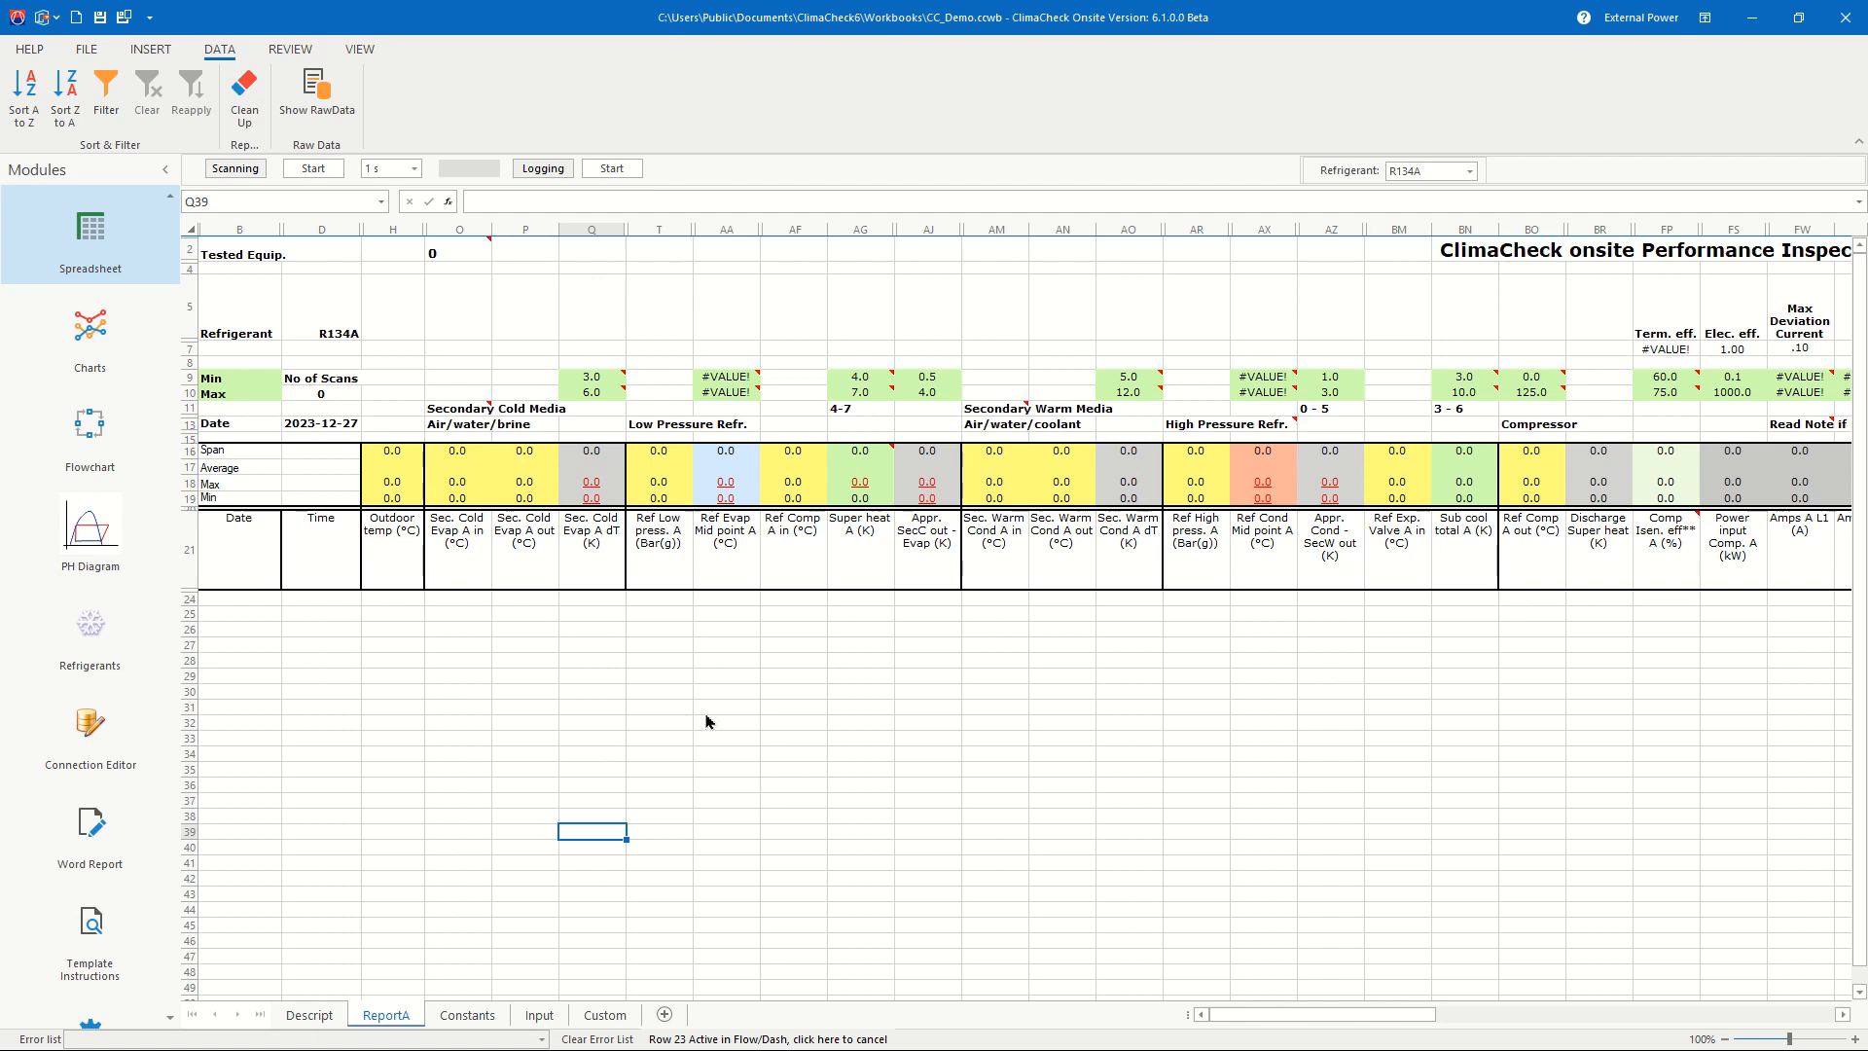
Step: Check the Descript and Constants sheets for remaining content after the cleanup, and return to ReportA
left_click(309, 1017)
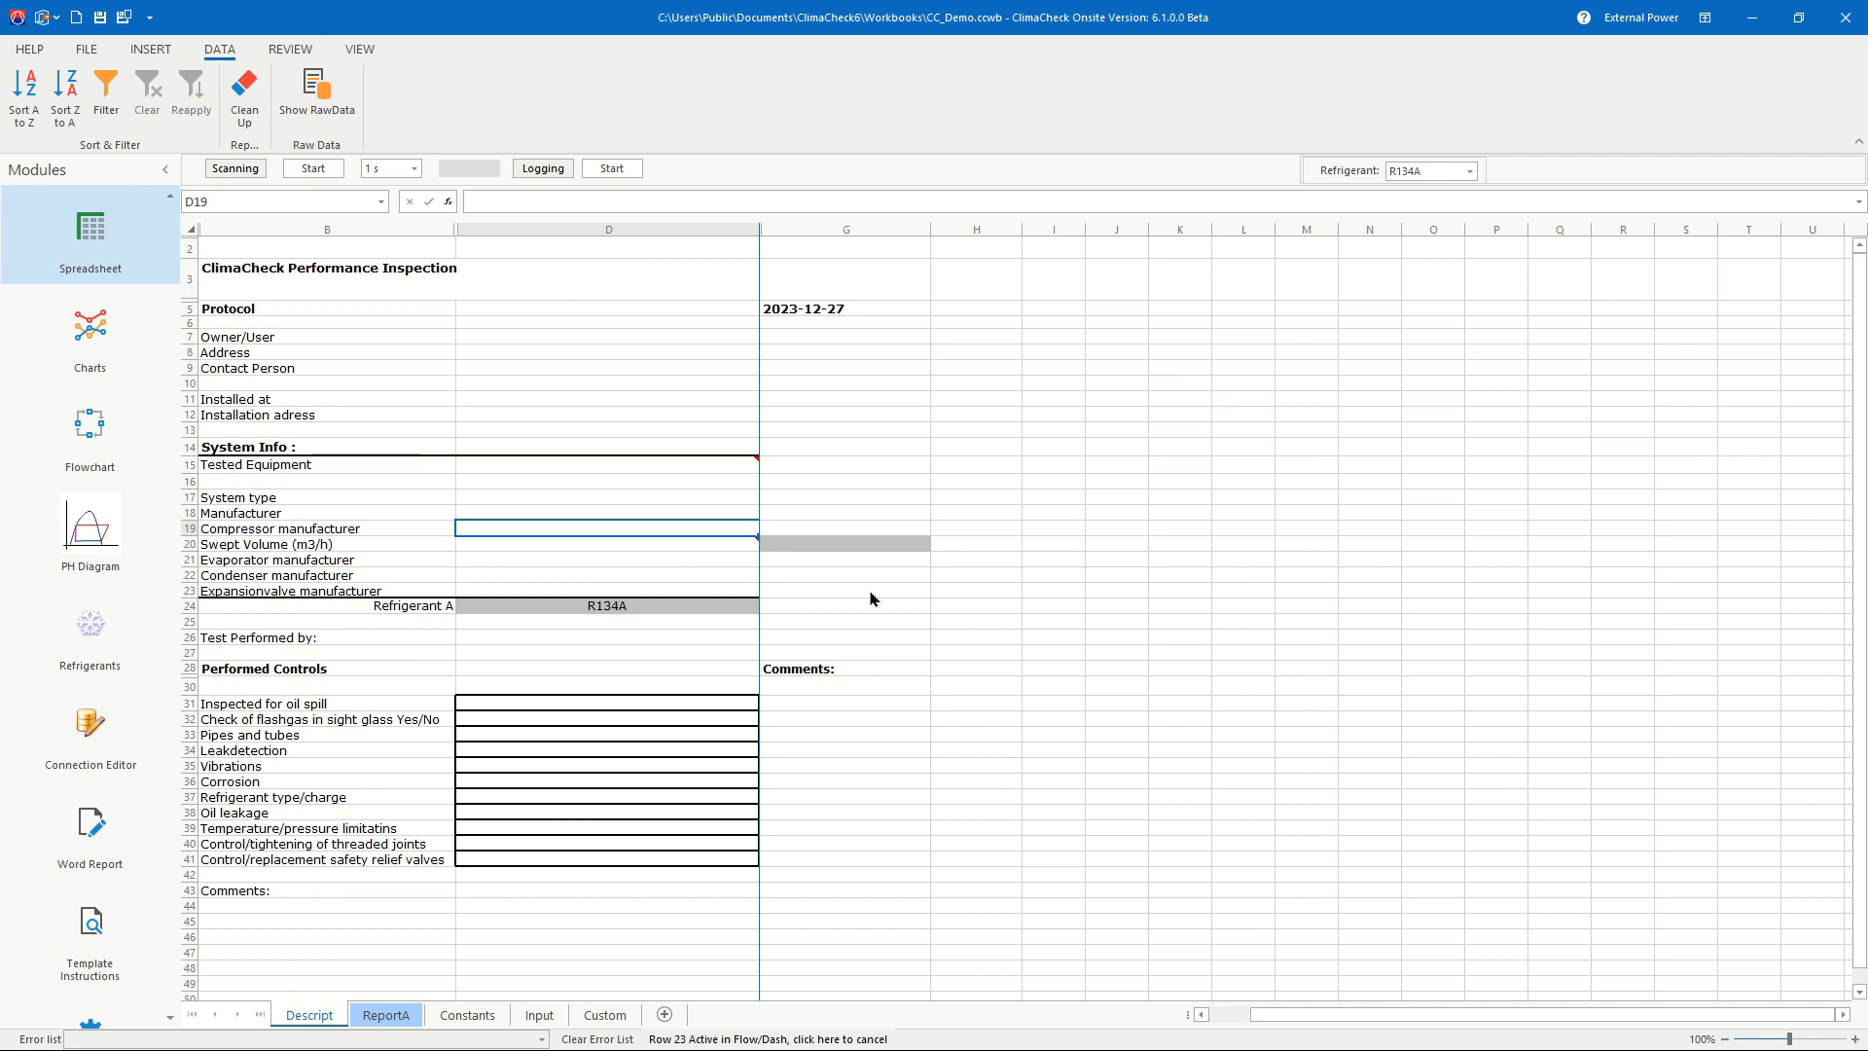
left_click(468, 1016)
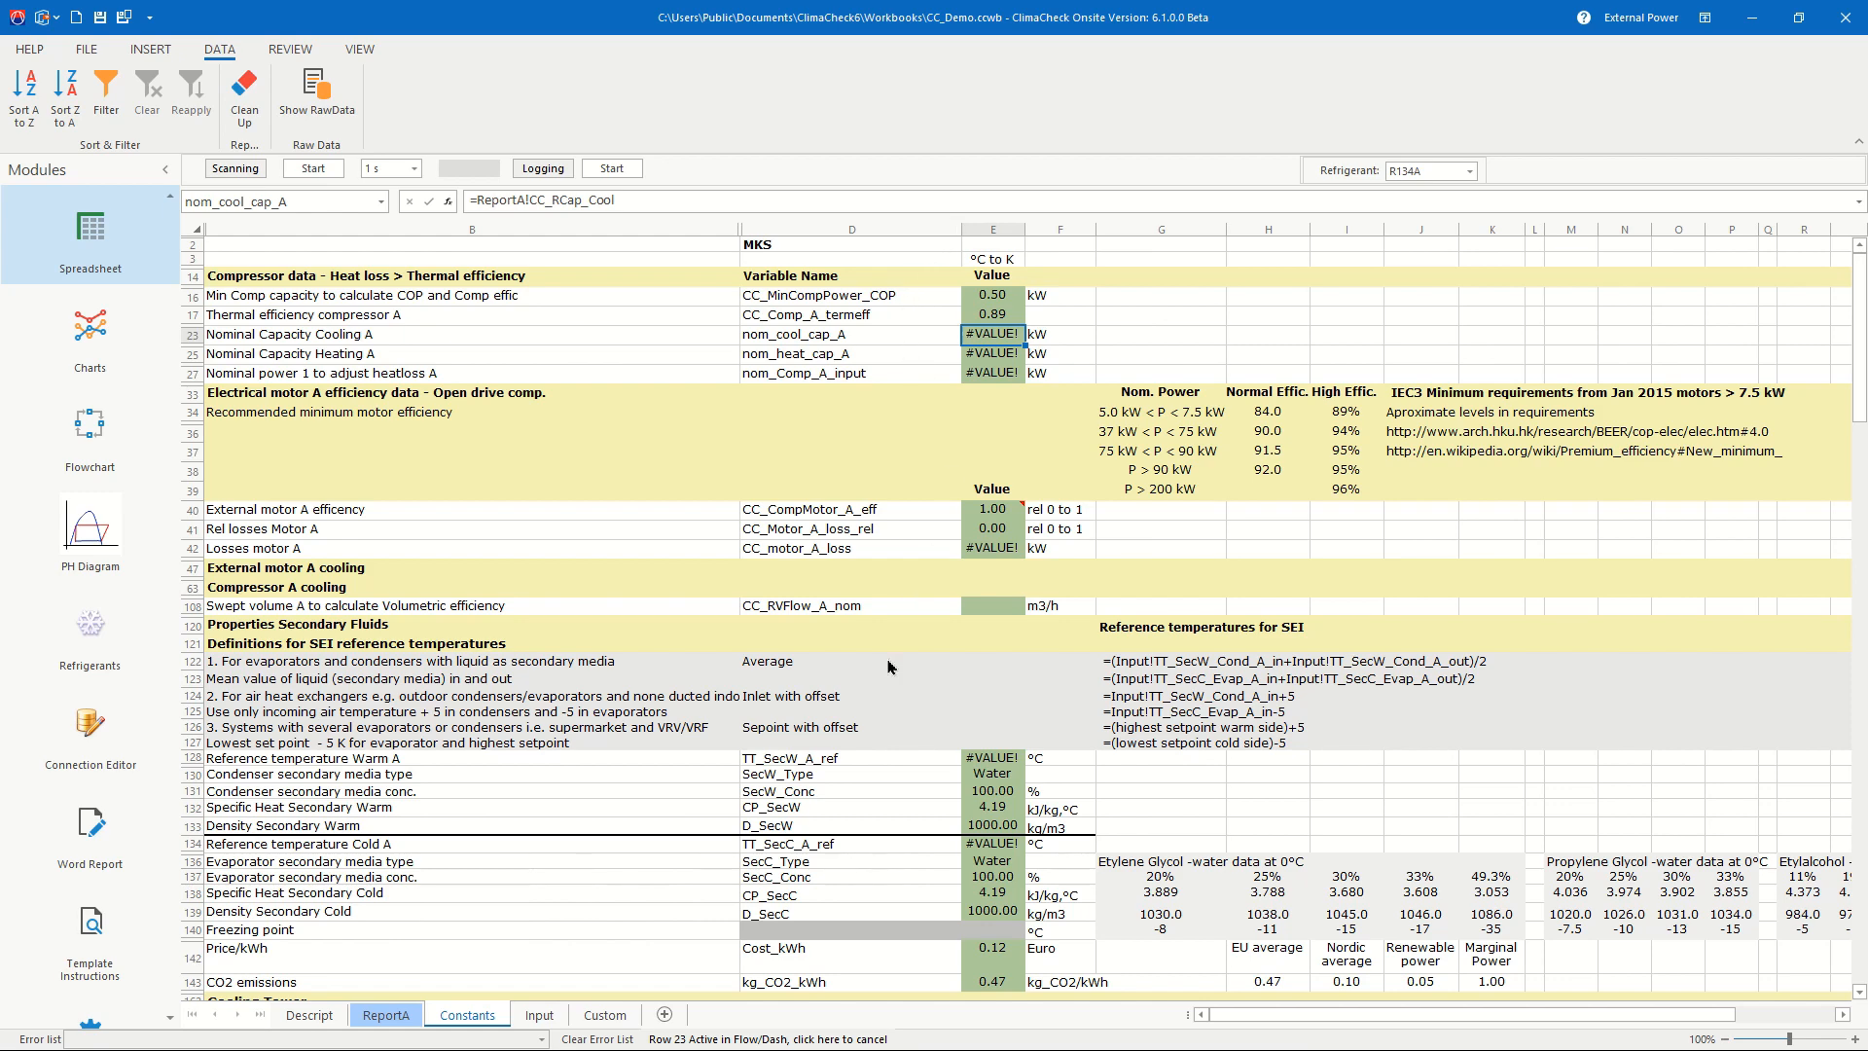
scroll(846, 807, "down", 3)
scroll(579, 681, "up", 3)
left_click(375, 1012)
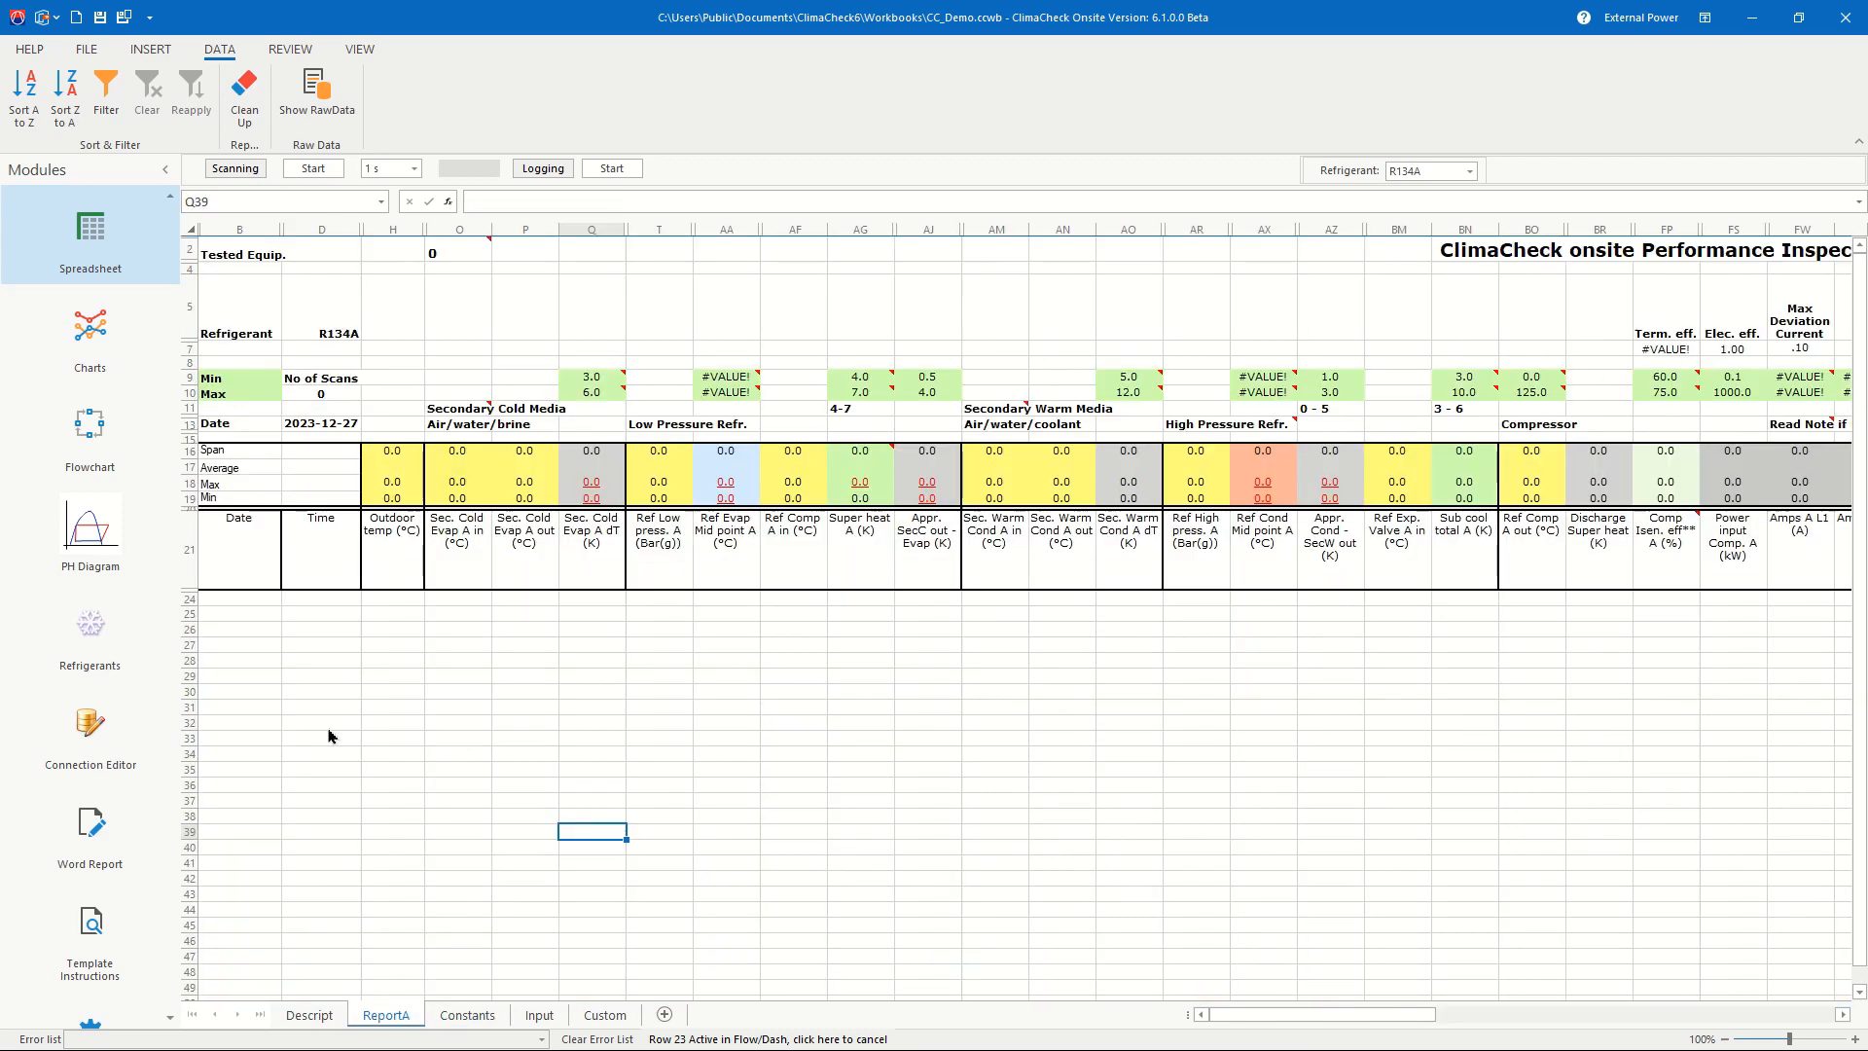
Step: Start saving the workbook as a CC Template (*.cctp) in the Templates\Circ_1_Comp_1_800301 folder, widening the name column to show full file names
left_click(86, 51)
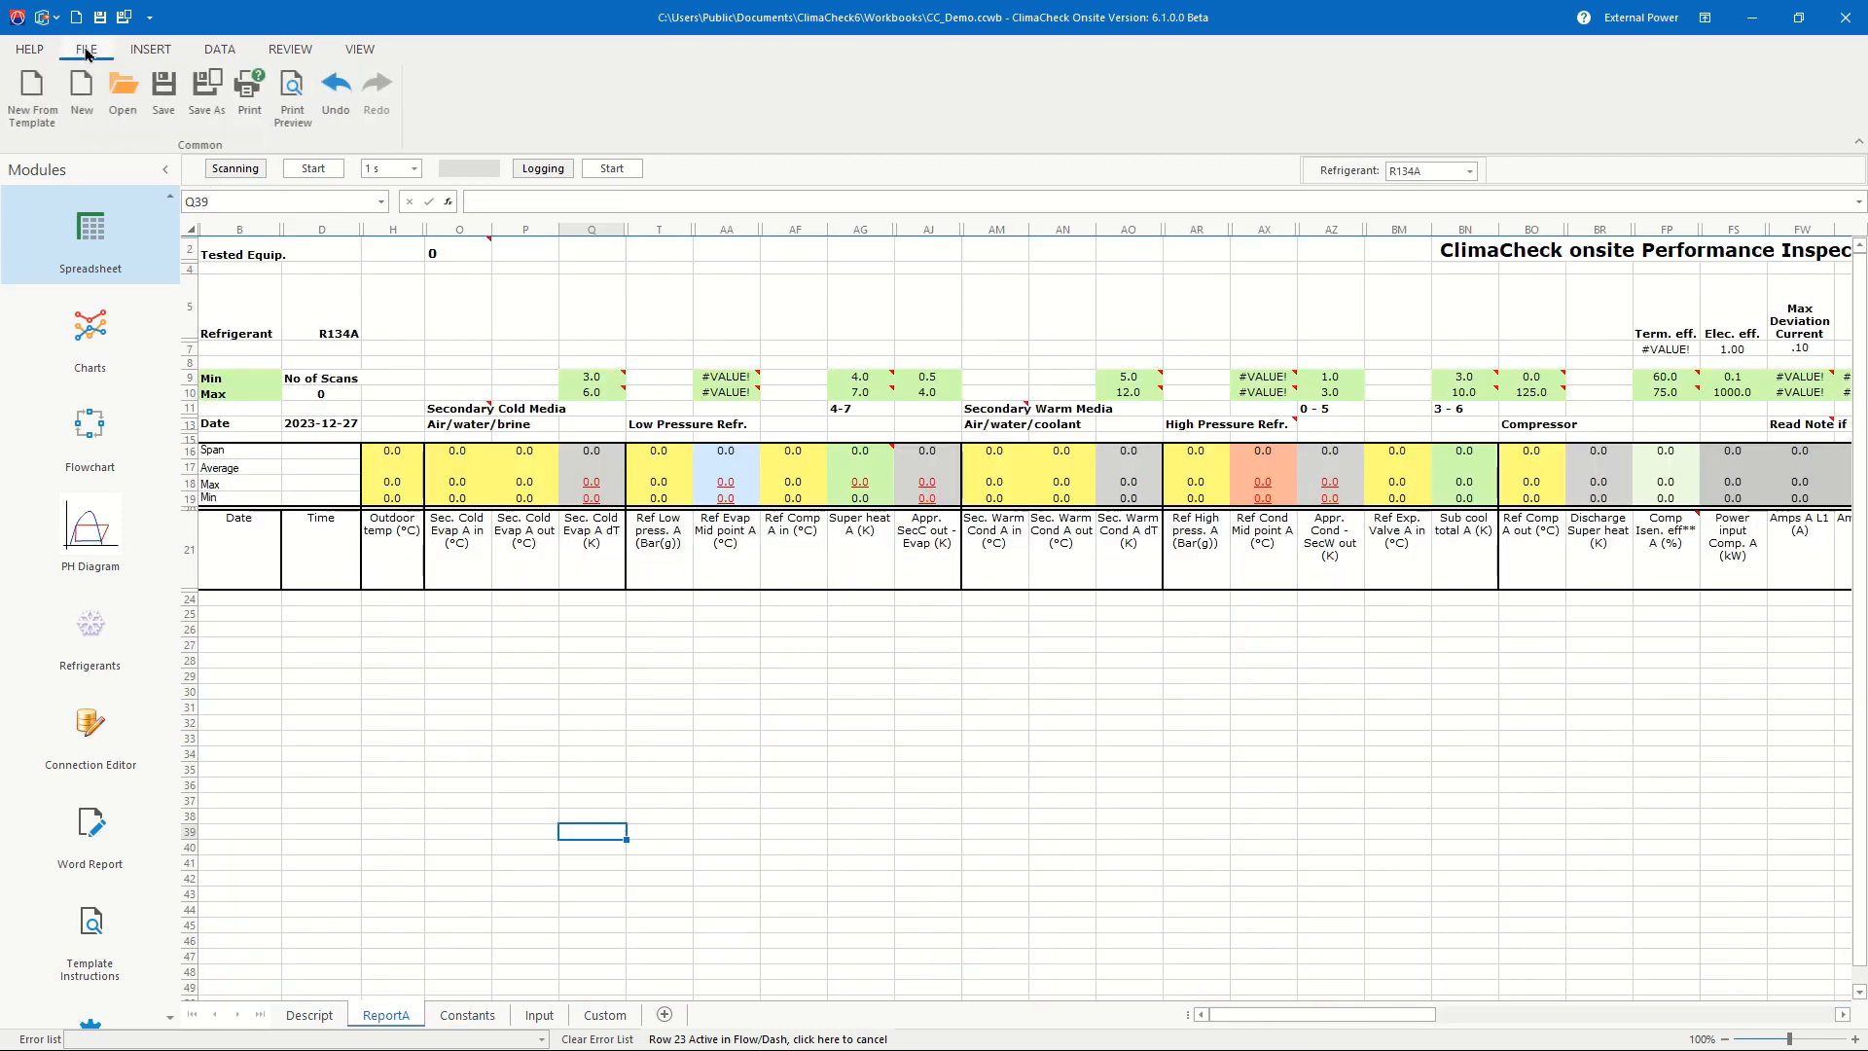
left_click(209, 87)
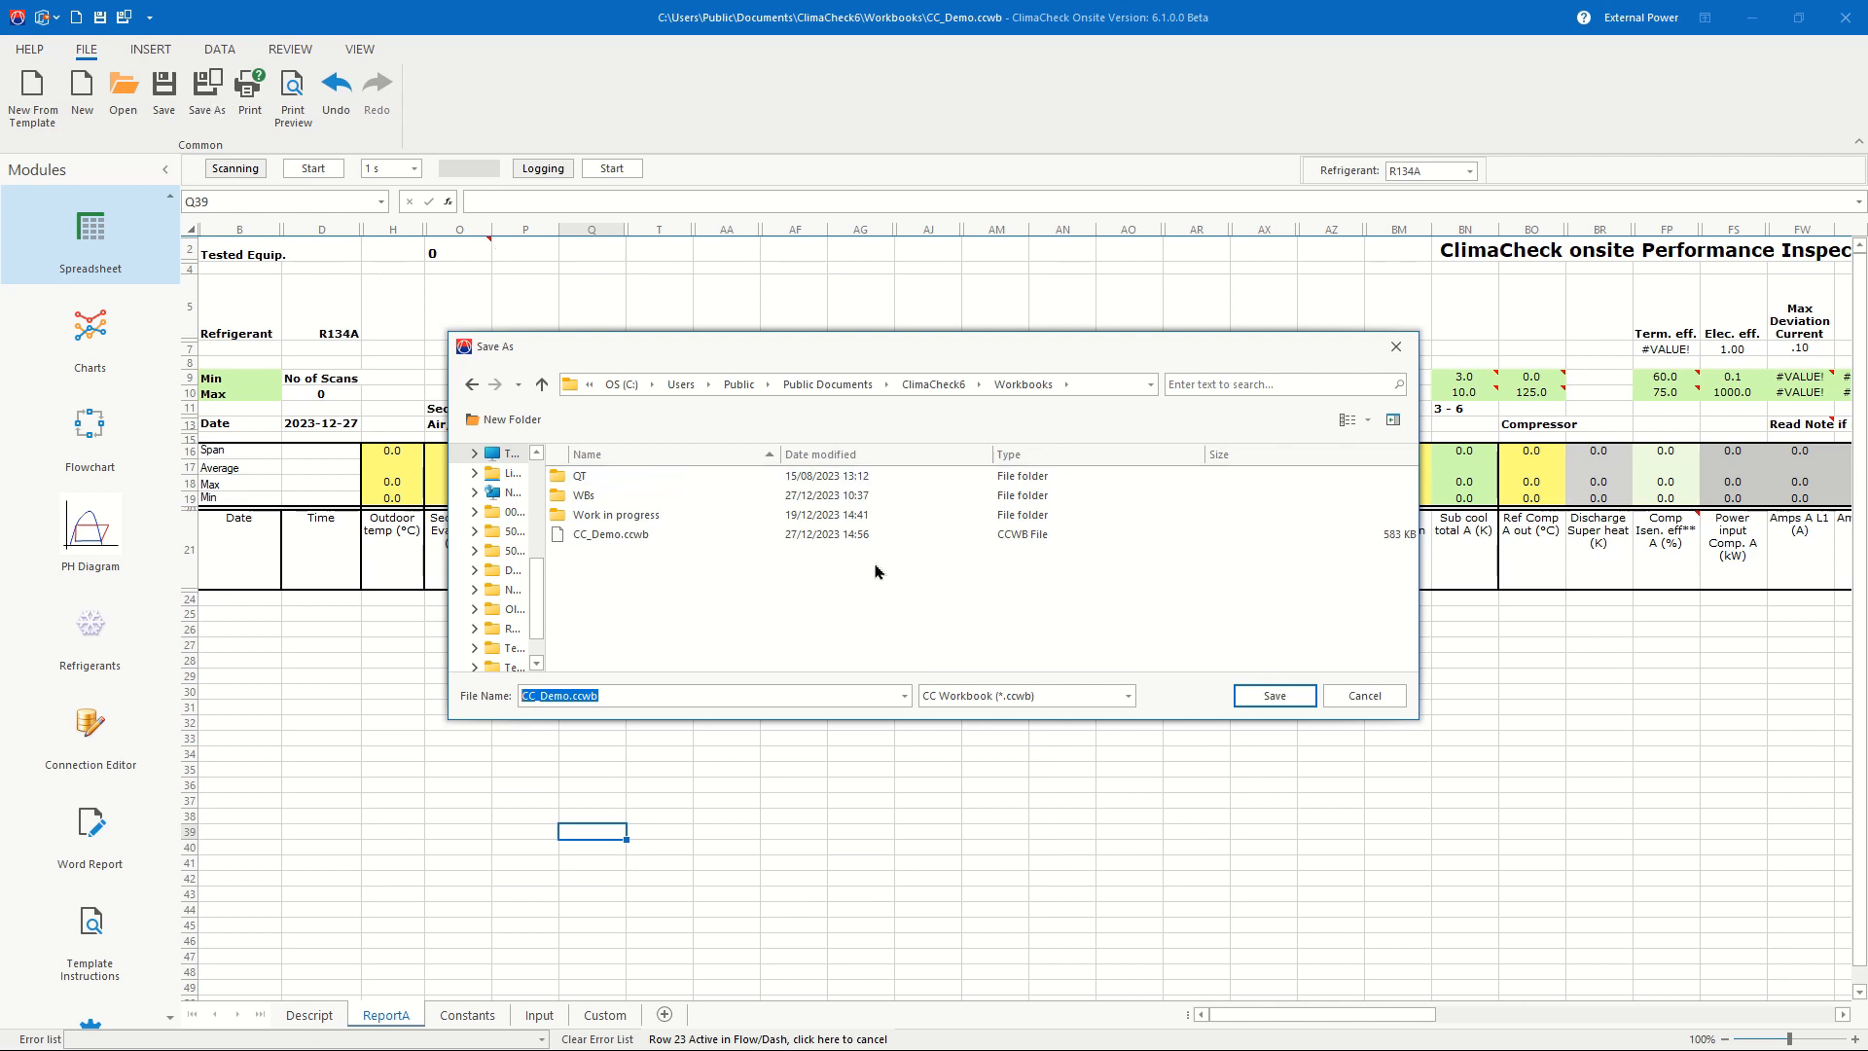
left_click(1128, 699)
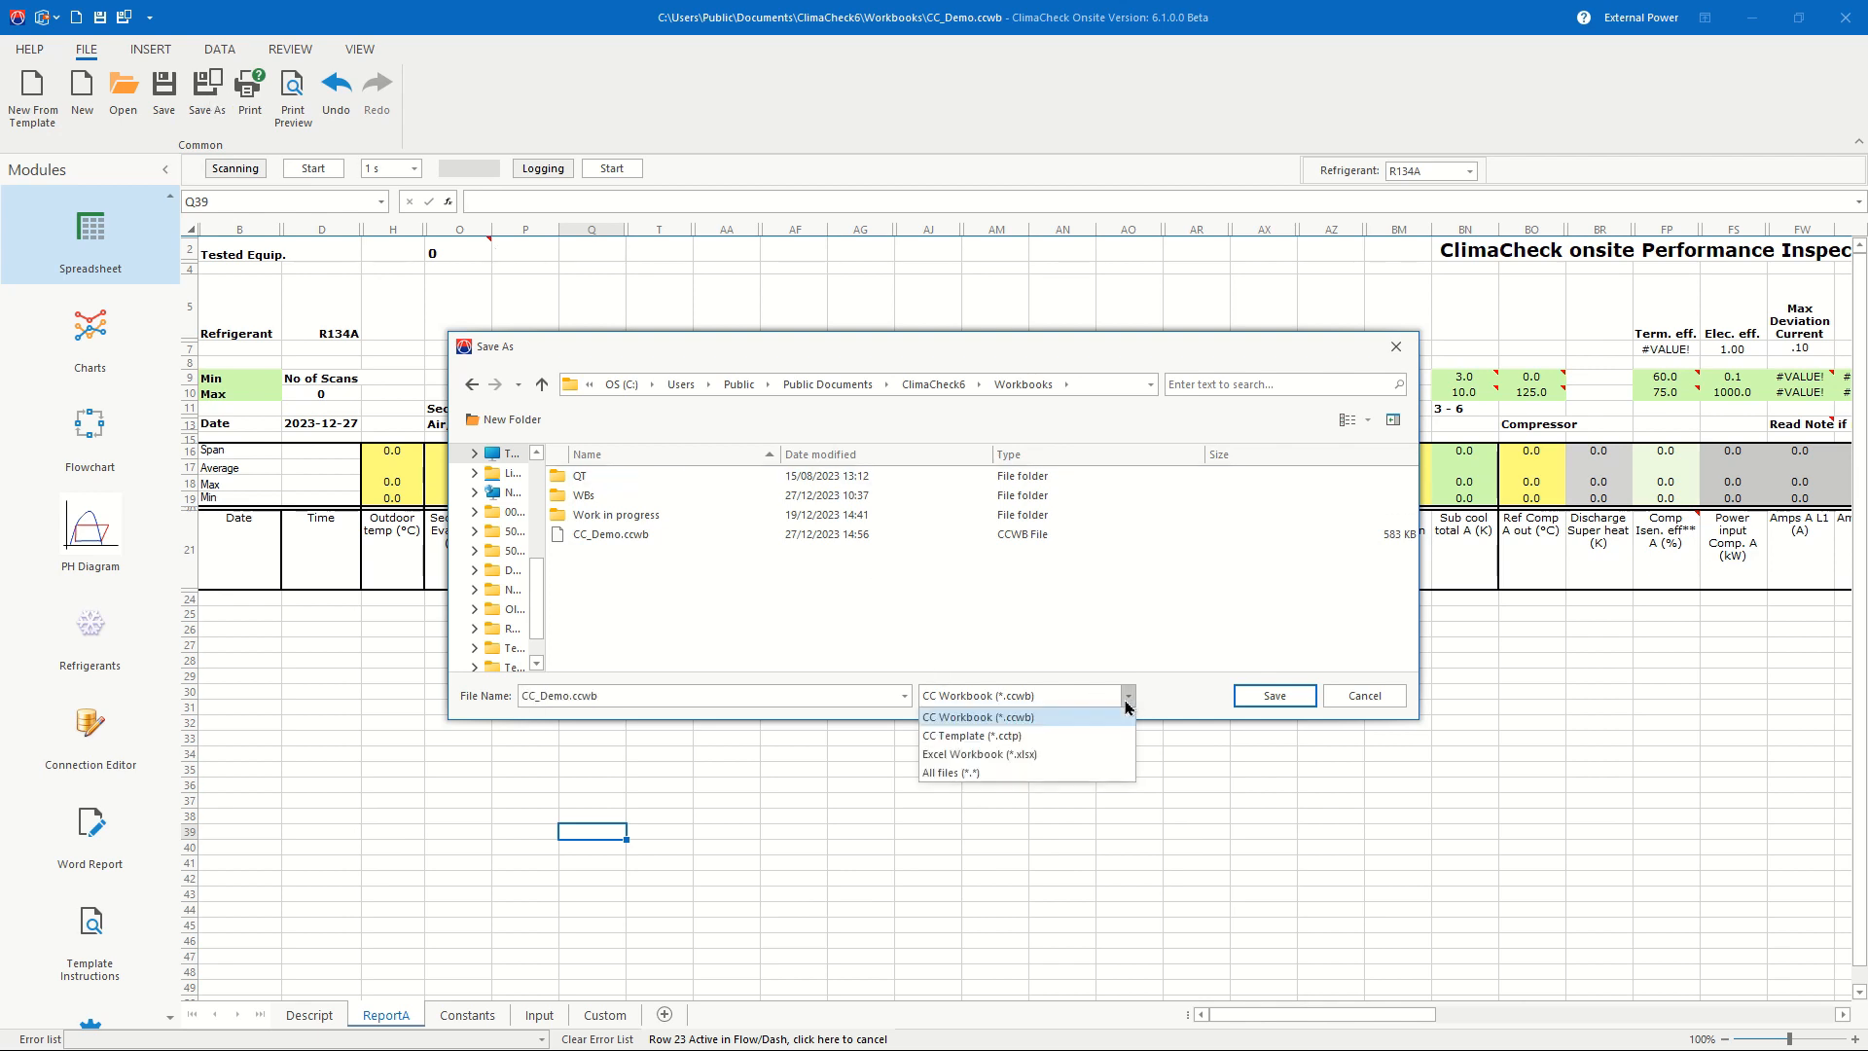
left_click(1067, 739)
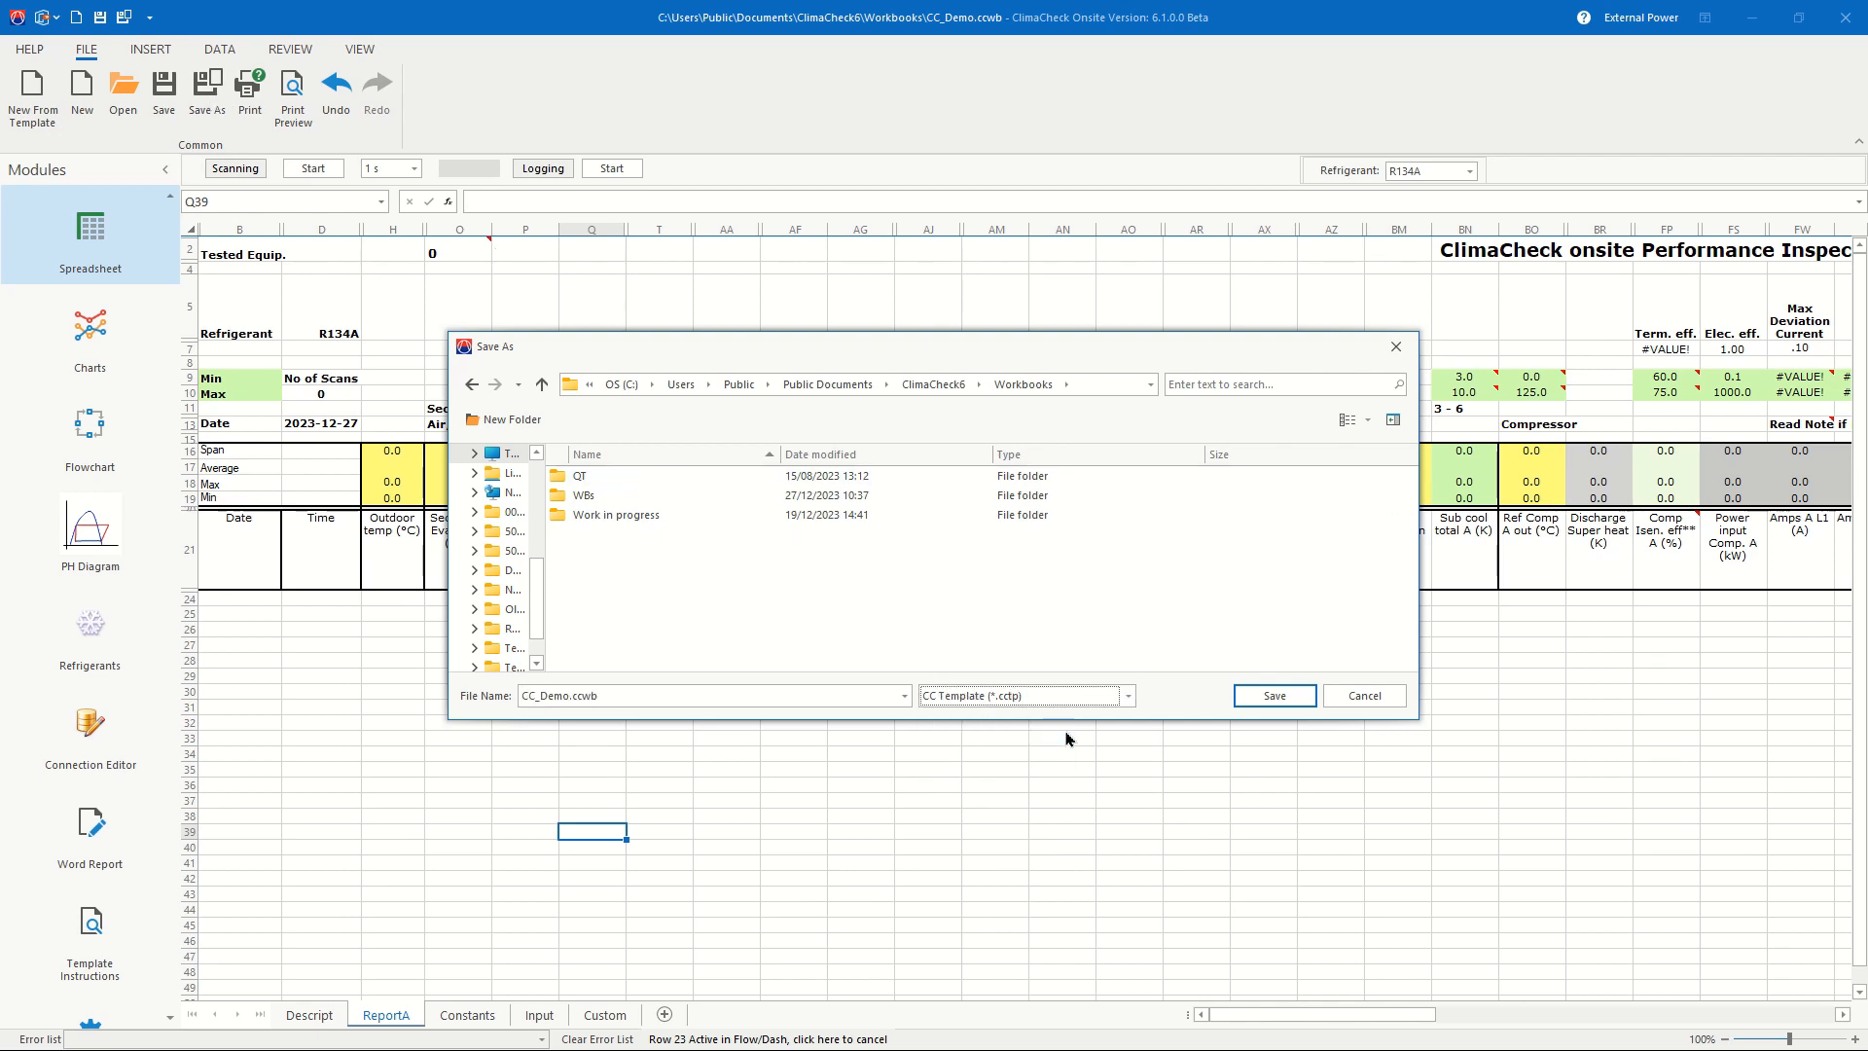
left_click(934, 384)
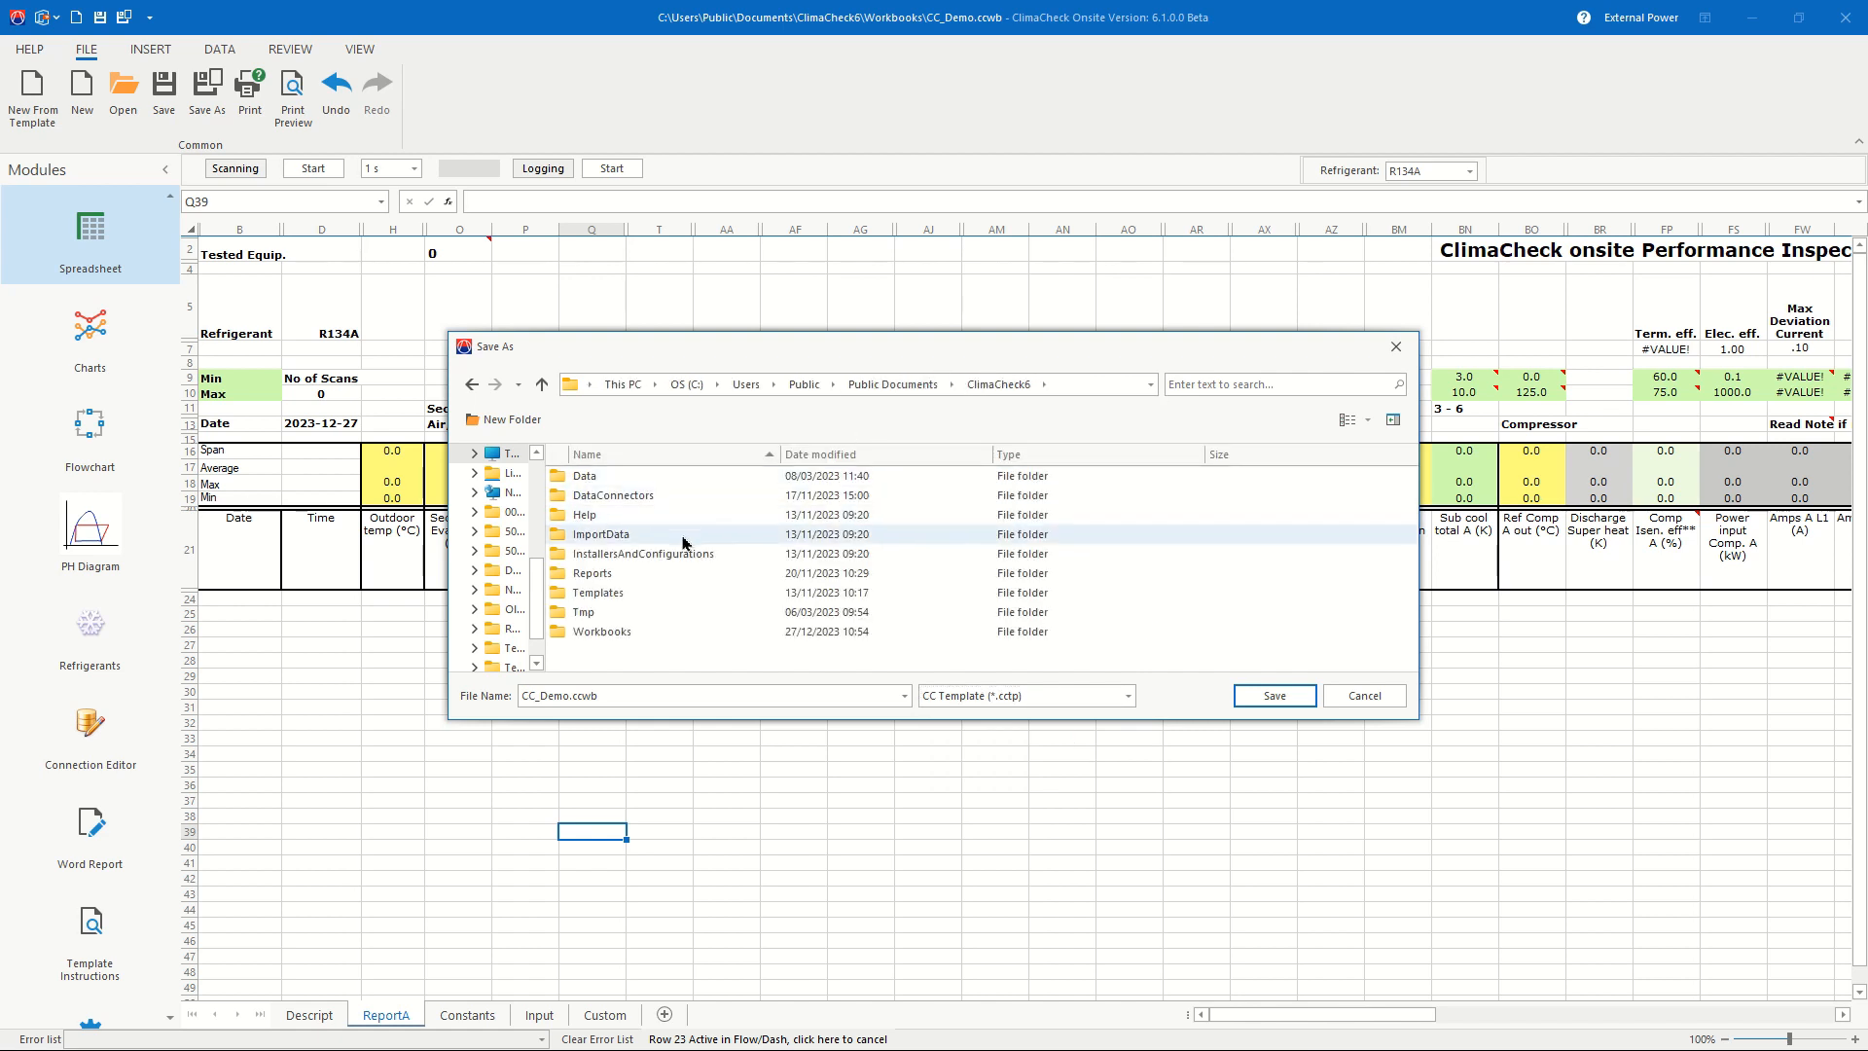
double_click(598, 594)
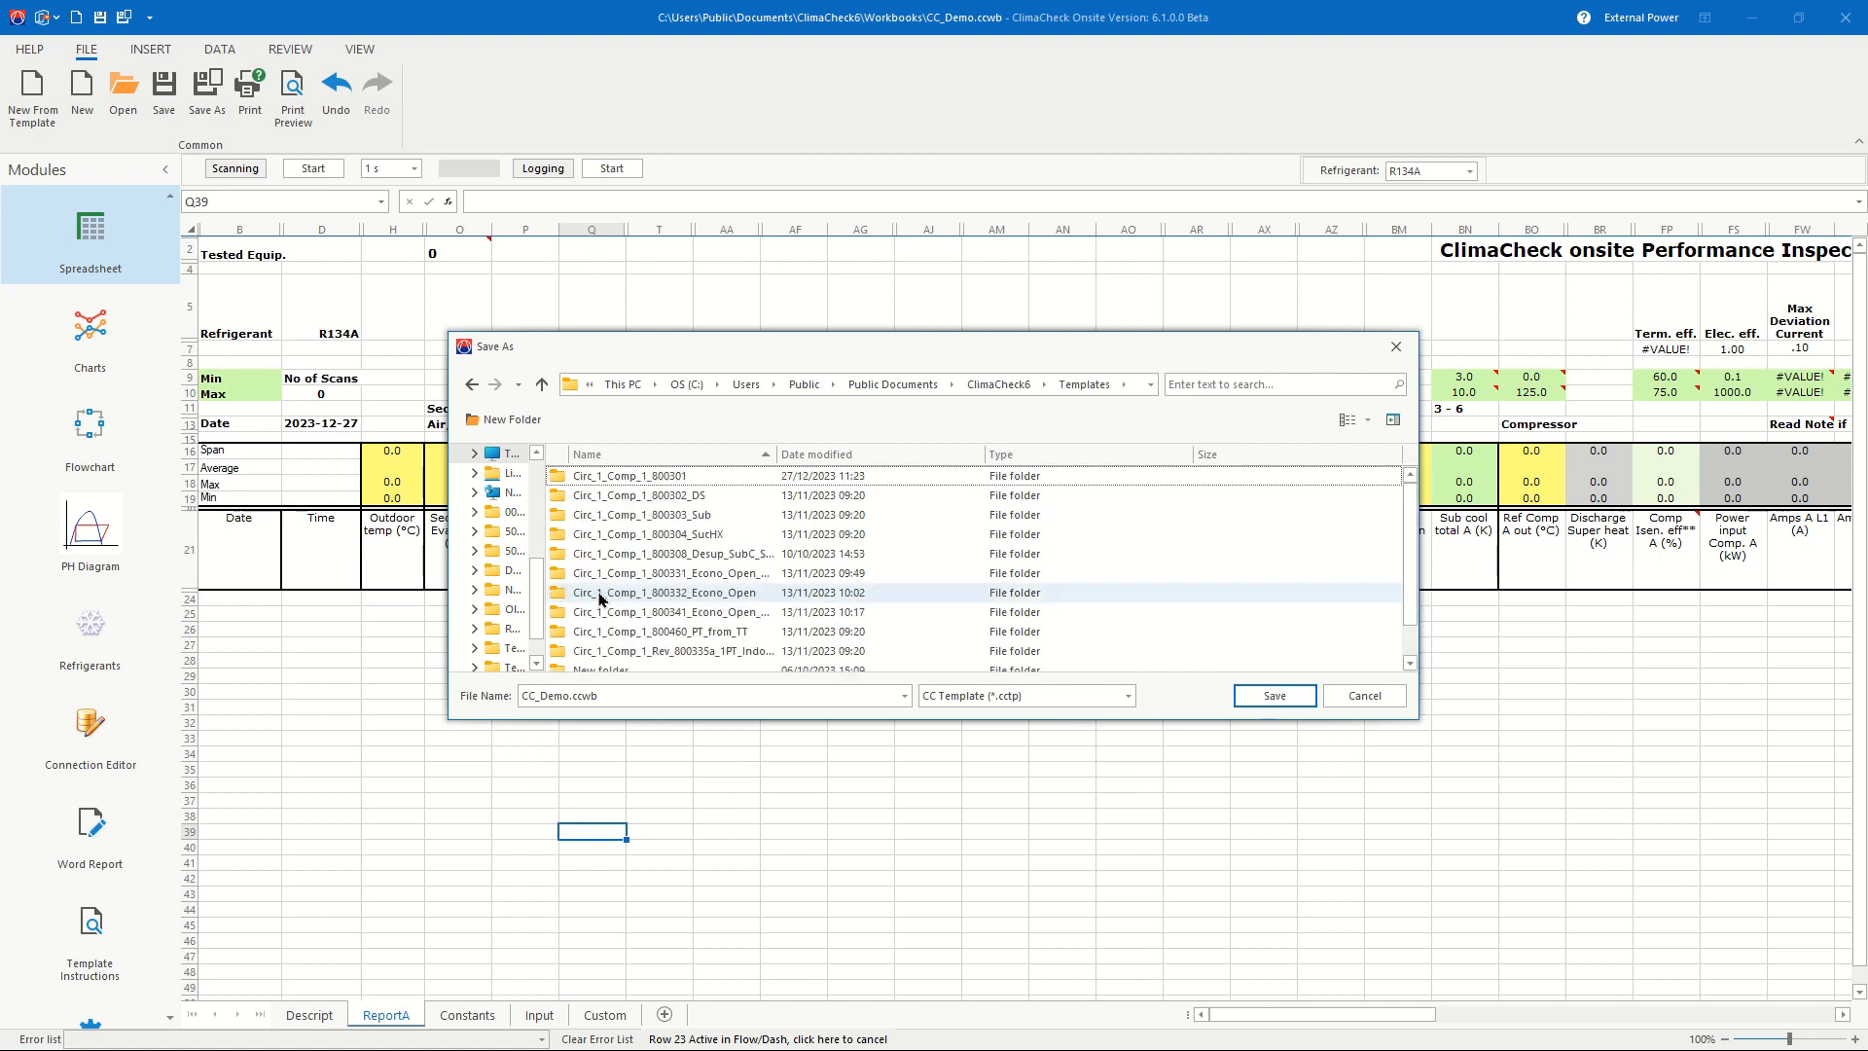
double_click(652, 481)
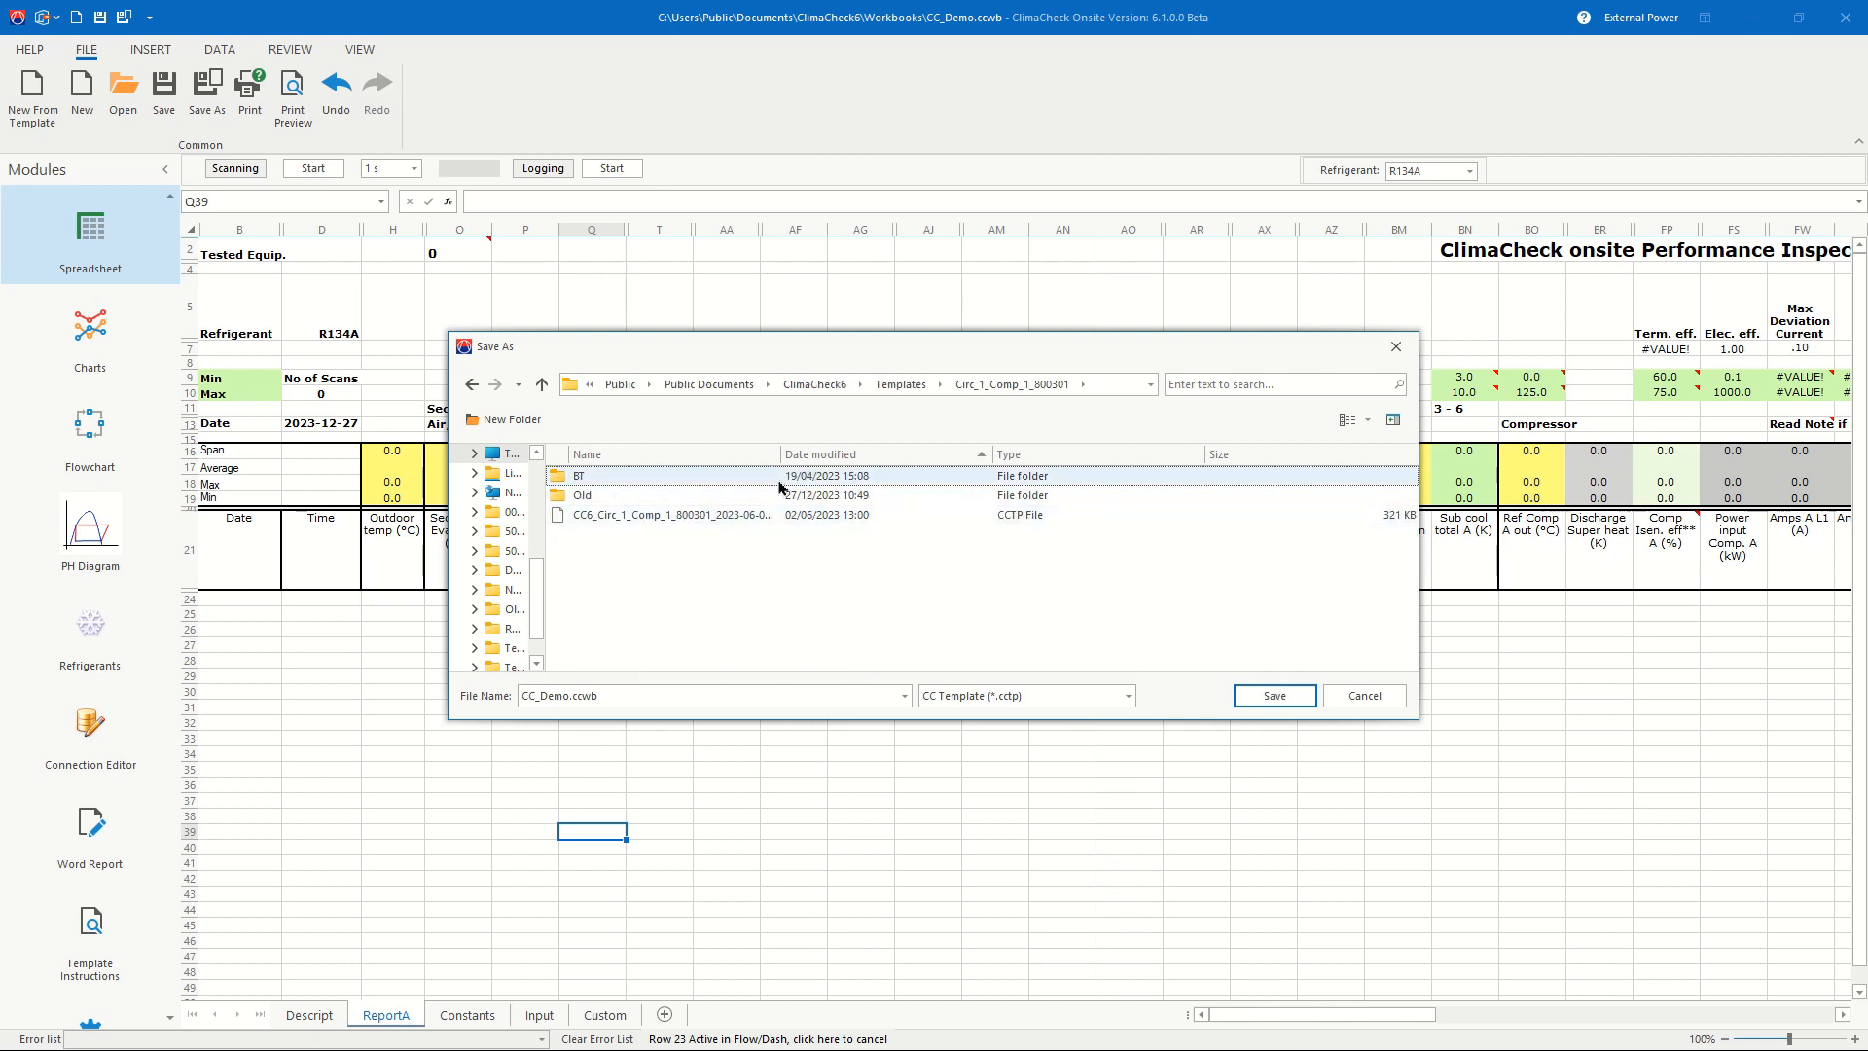
left_click_drag(781, 454, 921, 455)
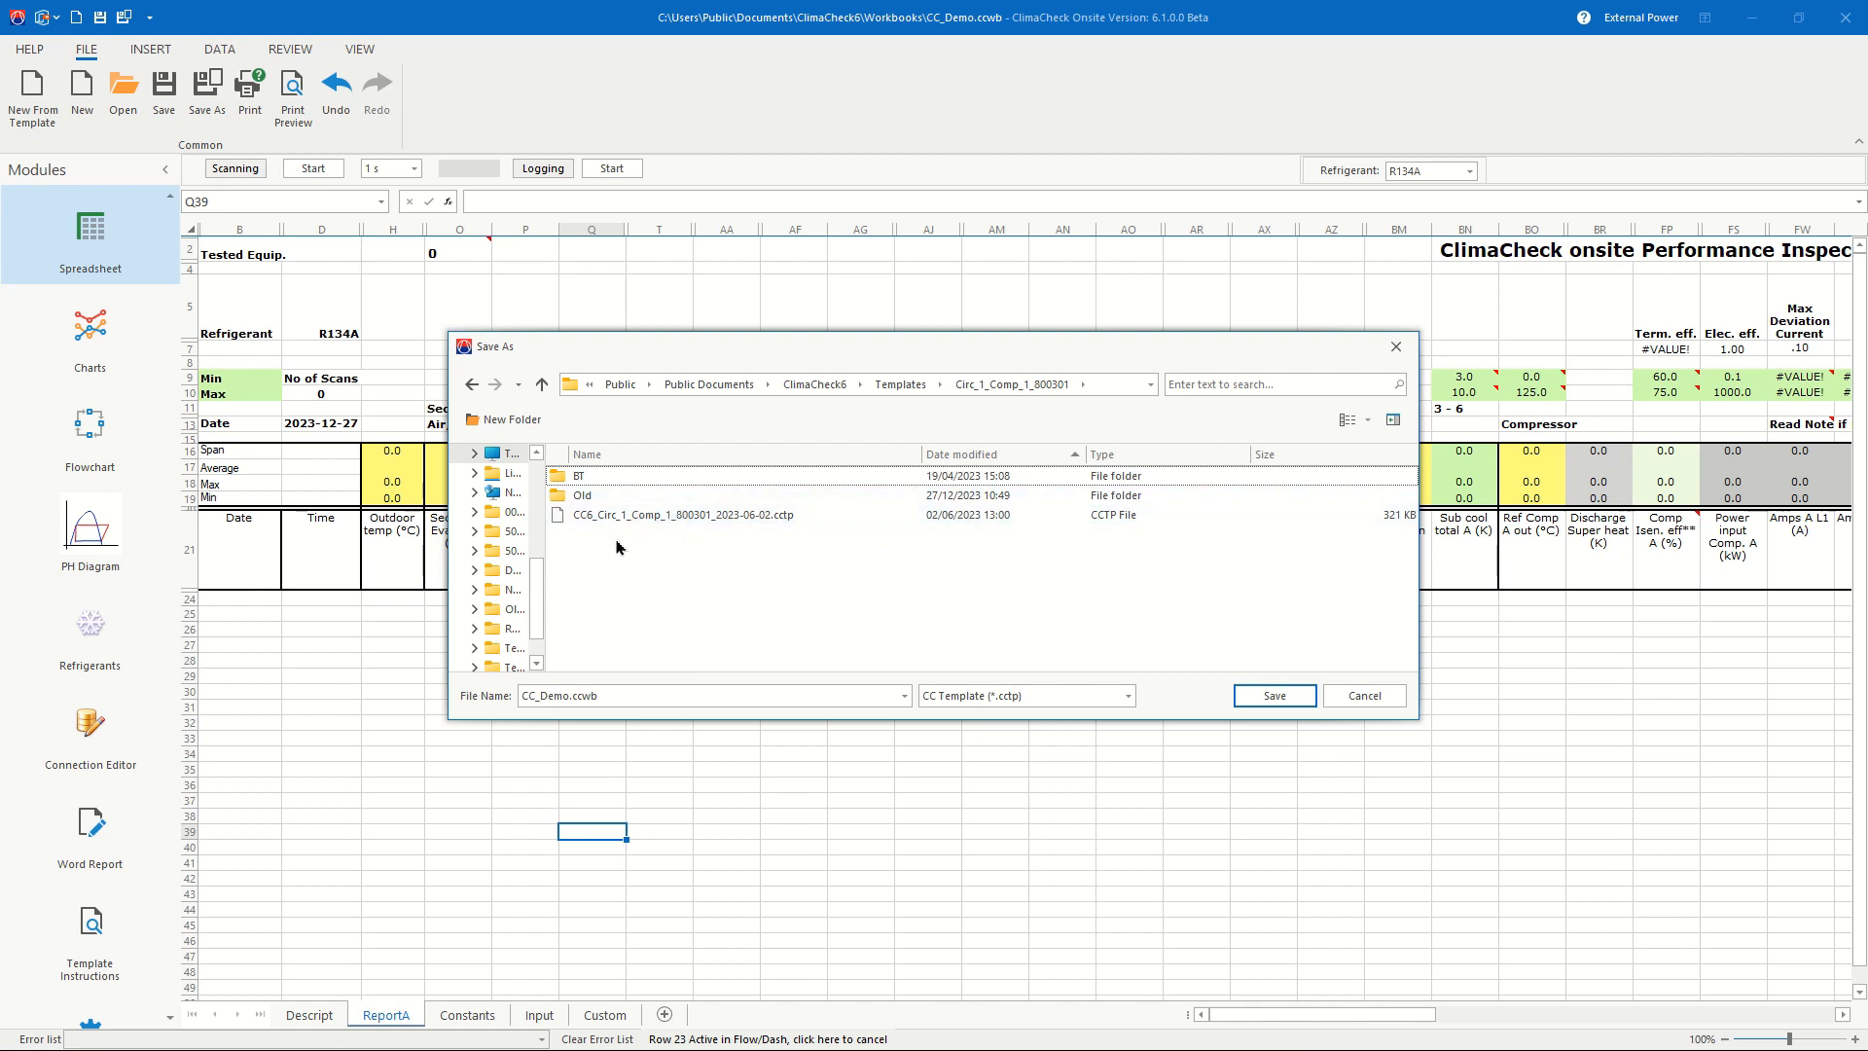
Step: Save the template under the existing CC6_Circ_1_Comp_1_800301_2023-06-02 name, inserting "Outdoor" before the date and changing the date's ending to 27
left_click(648, 515)
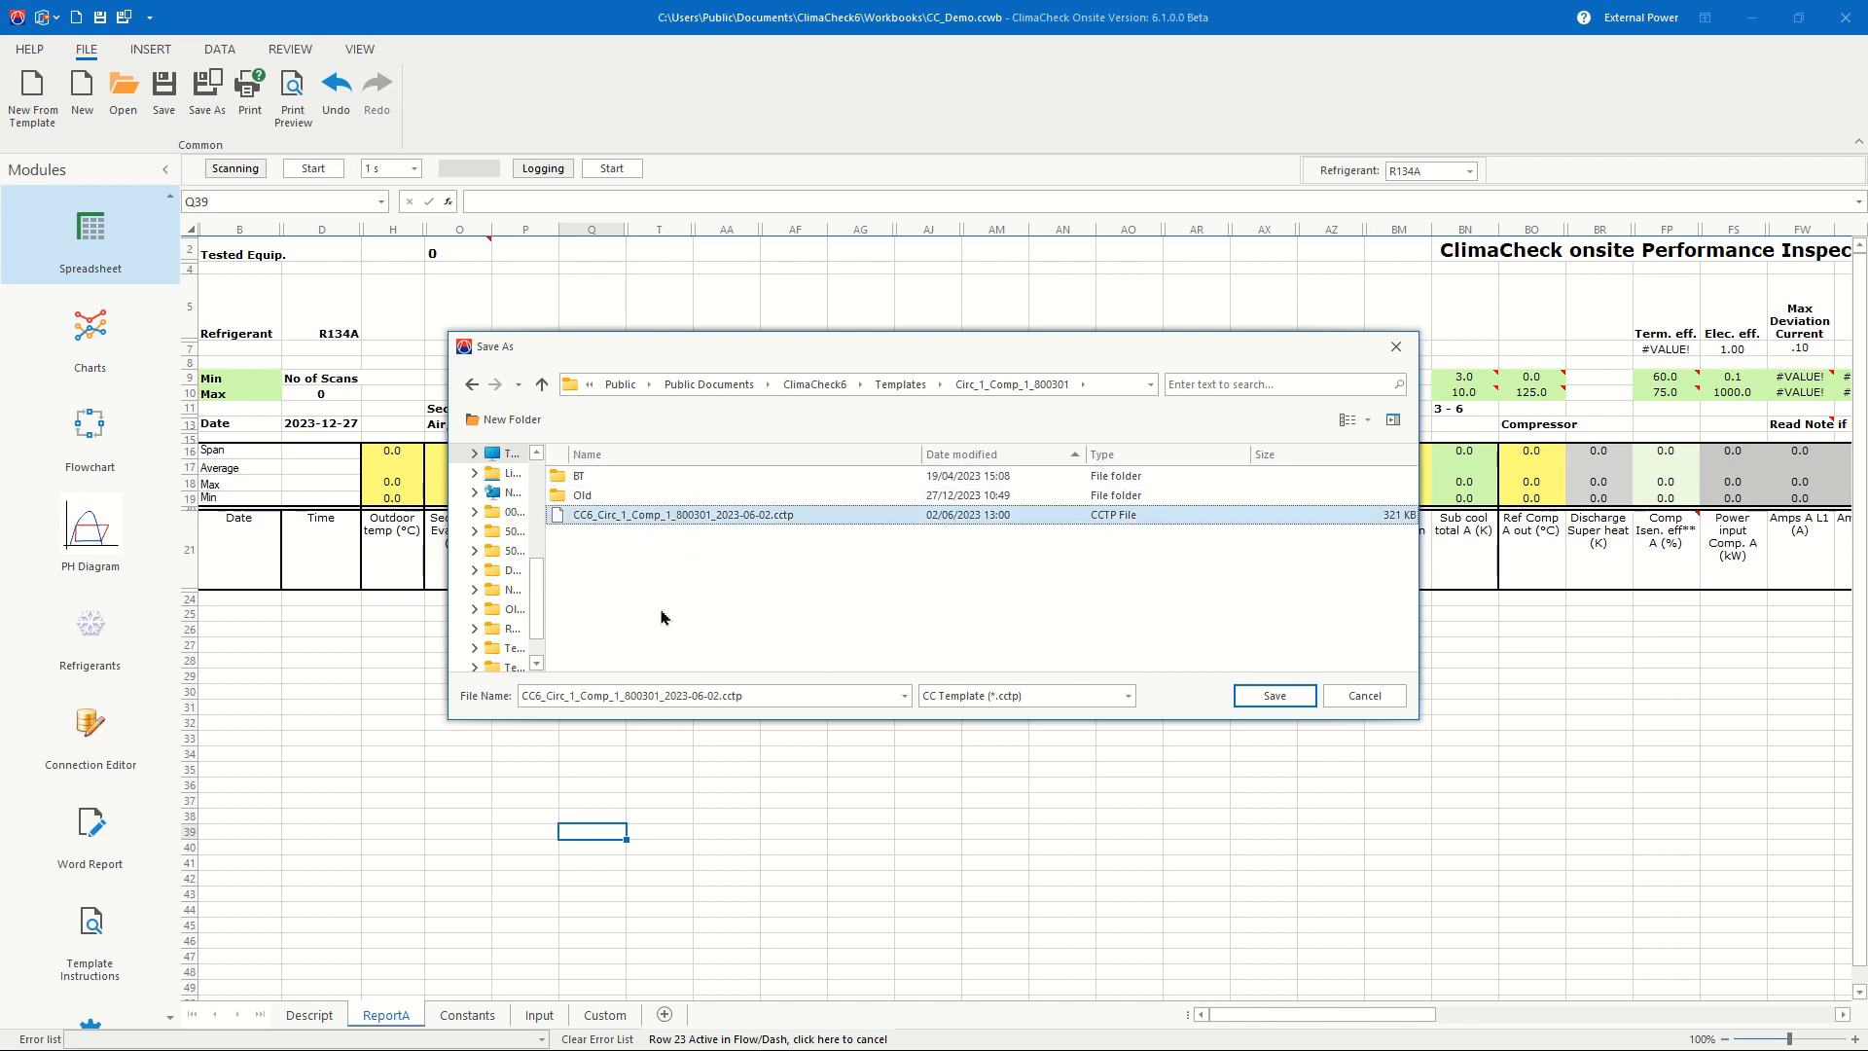
left_click(670, 695)
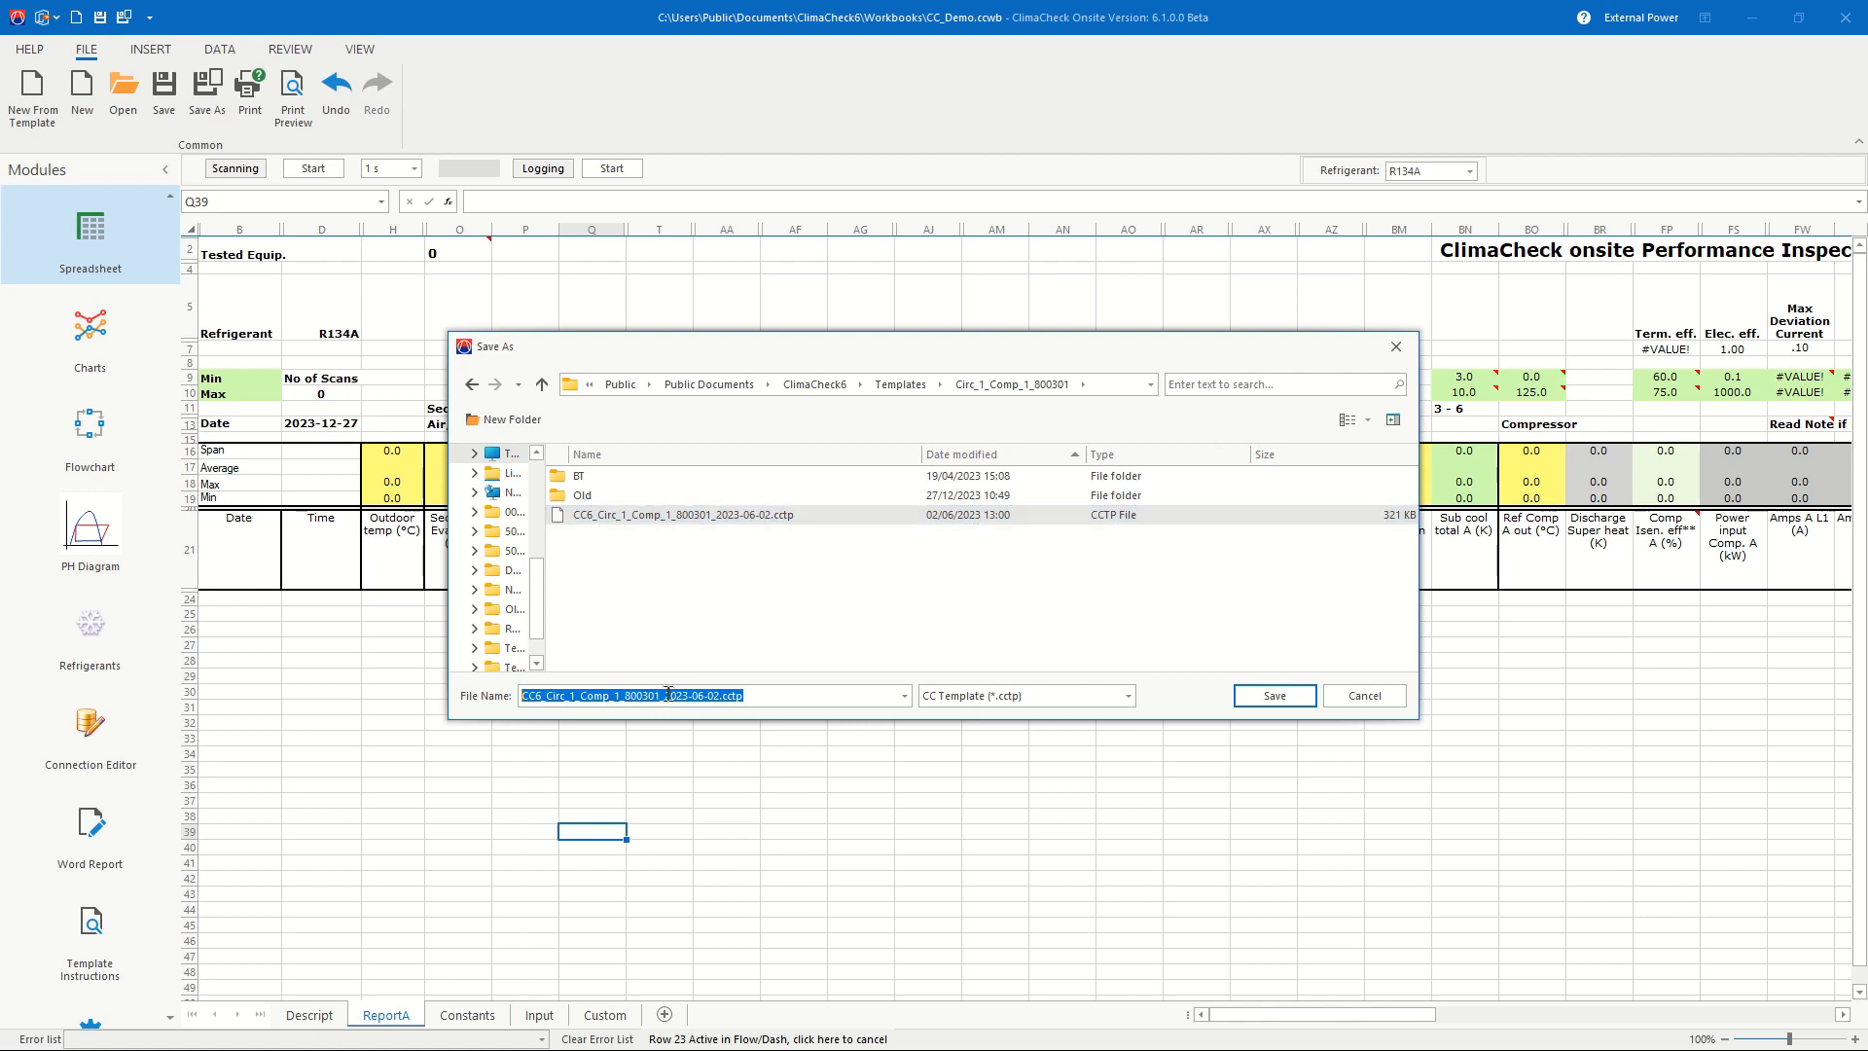
left_click(664, 695)
type("_")
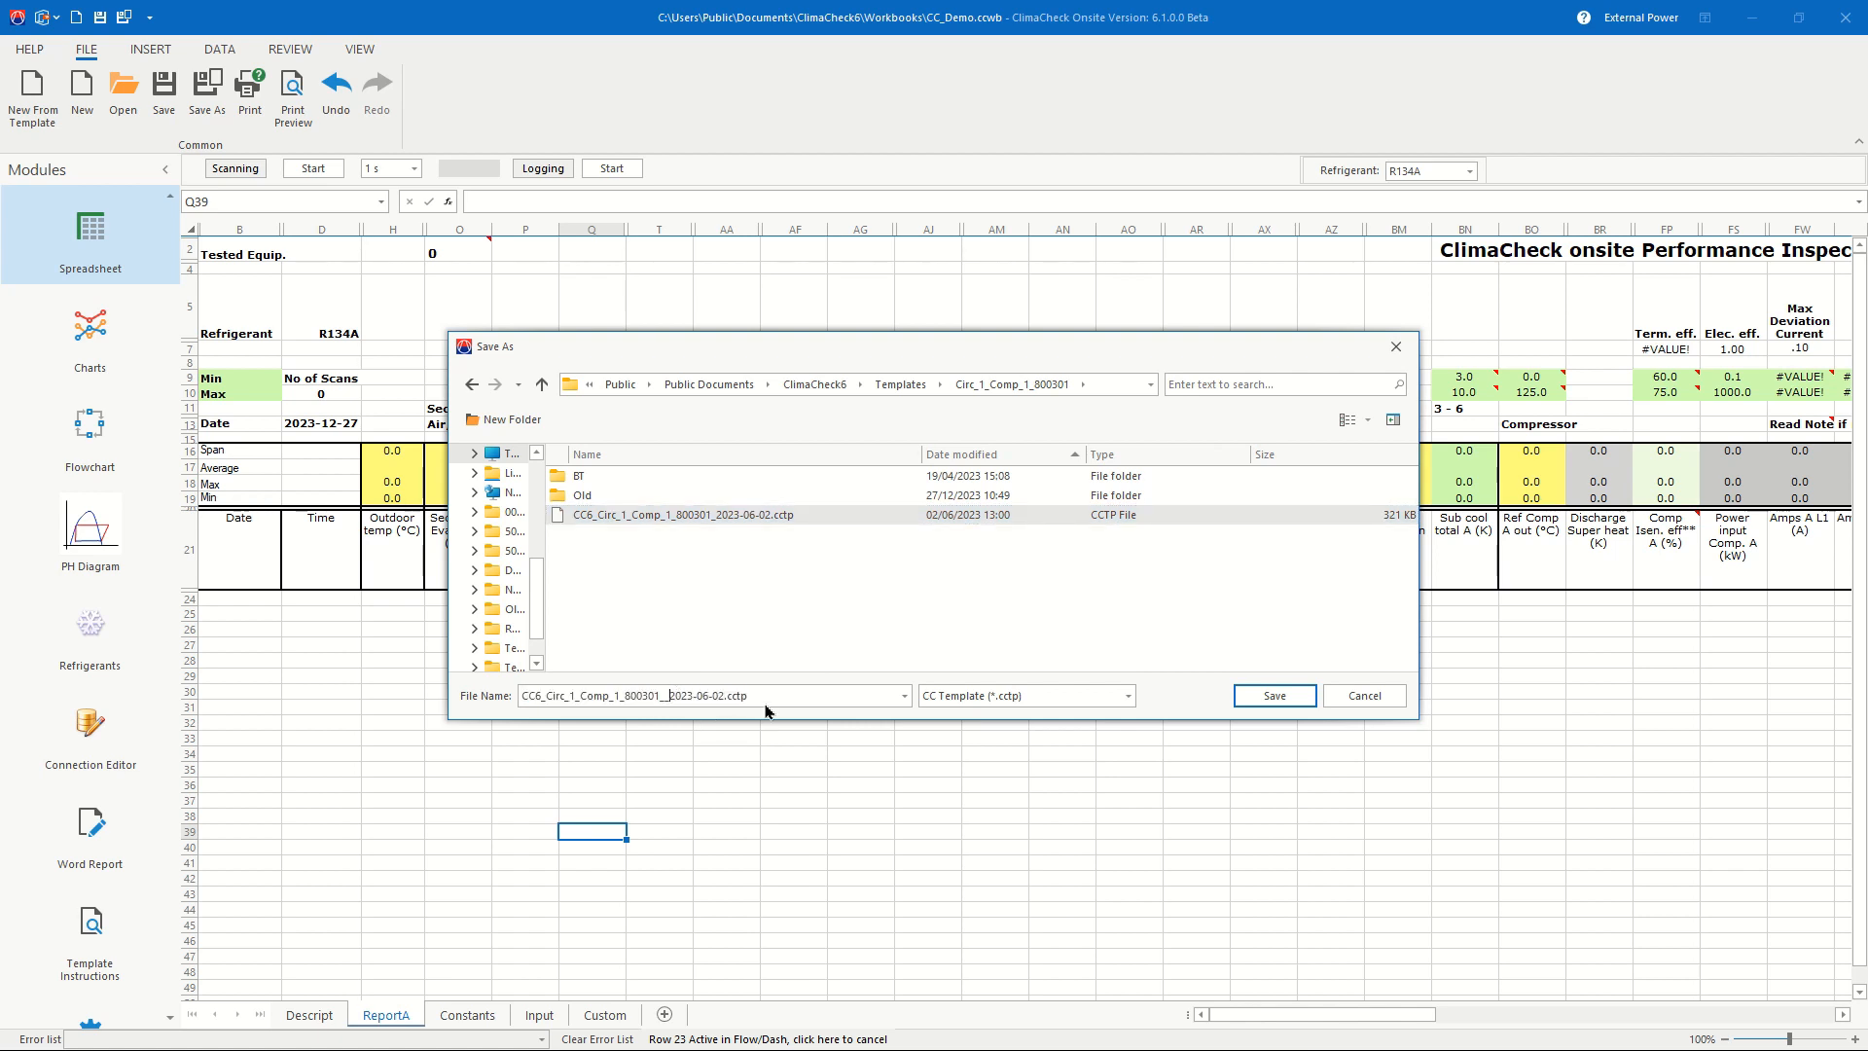
type("Oud")
key("BackSpace")
type("tdoor")
left_click_drag(745, 693, 738, 694)
type("27")
left_click(1248, 699)
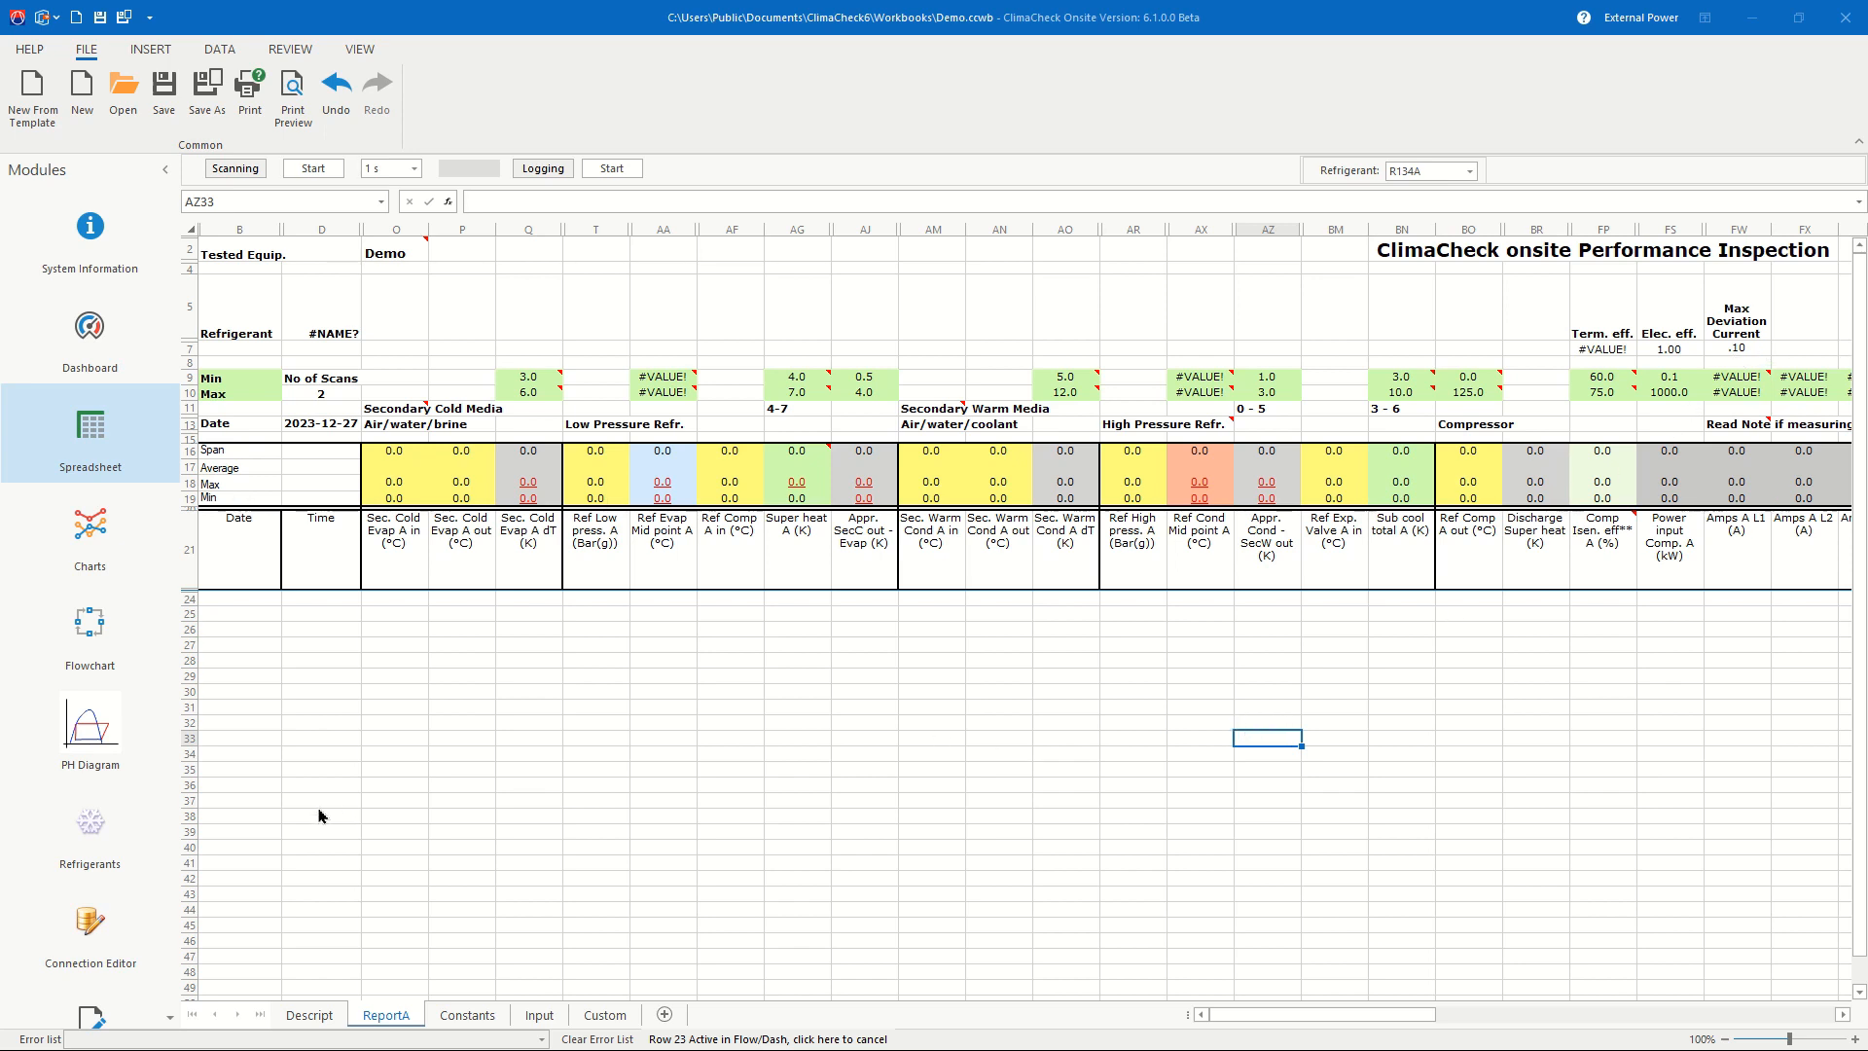
Step: Open the DemoData_800301.ccdc data connector from the Circ_1_Comp_1_800301 folder in the Connection Editor
left_click(92, 936)
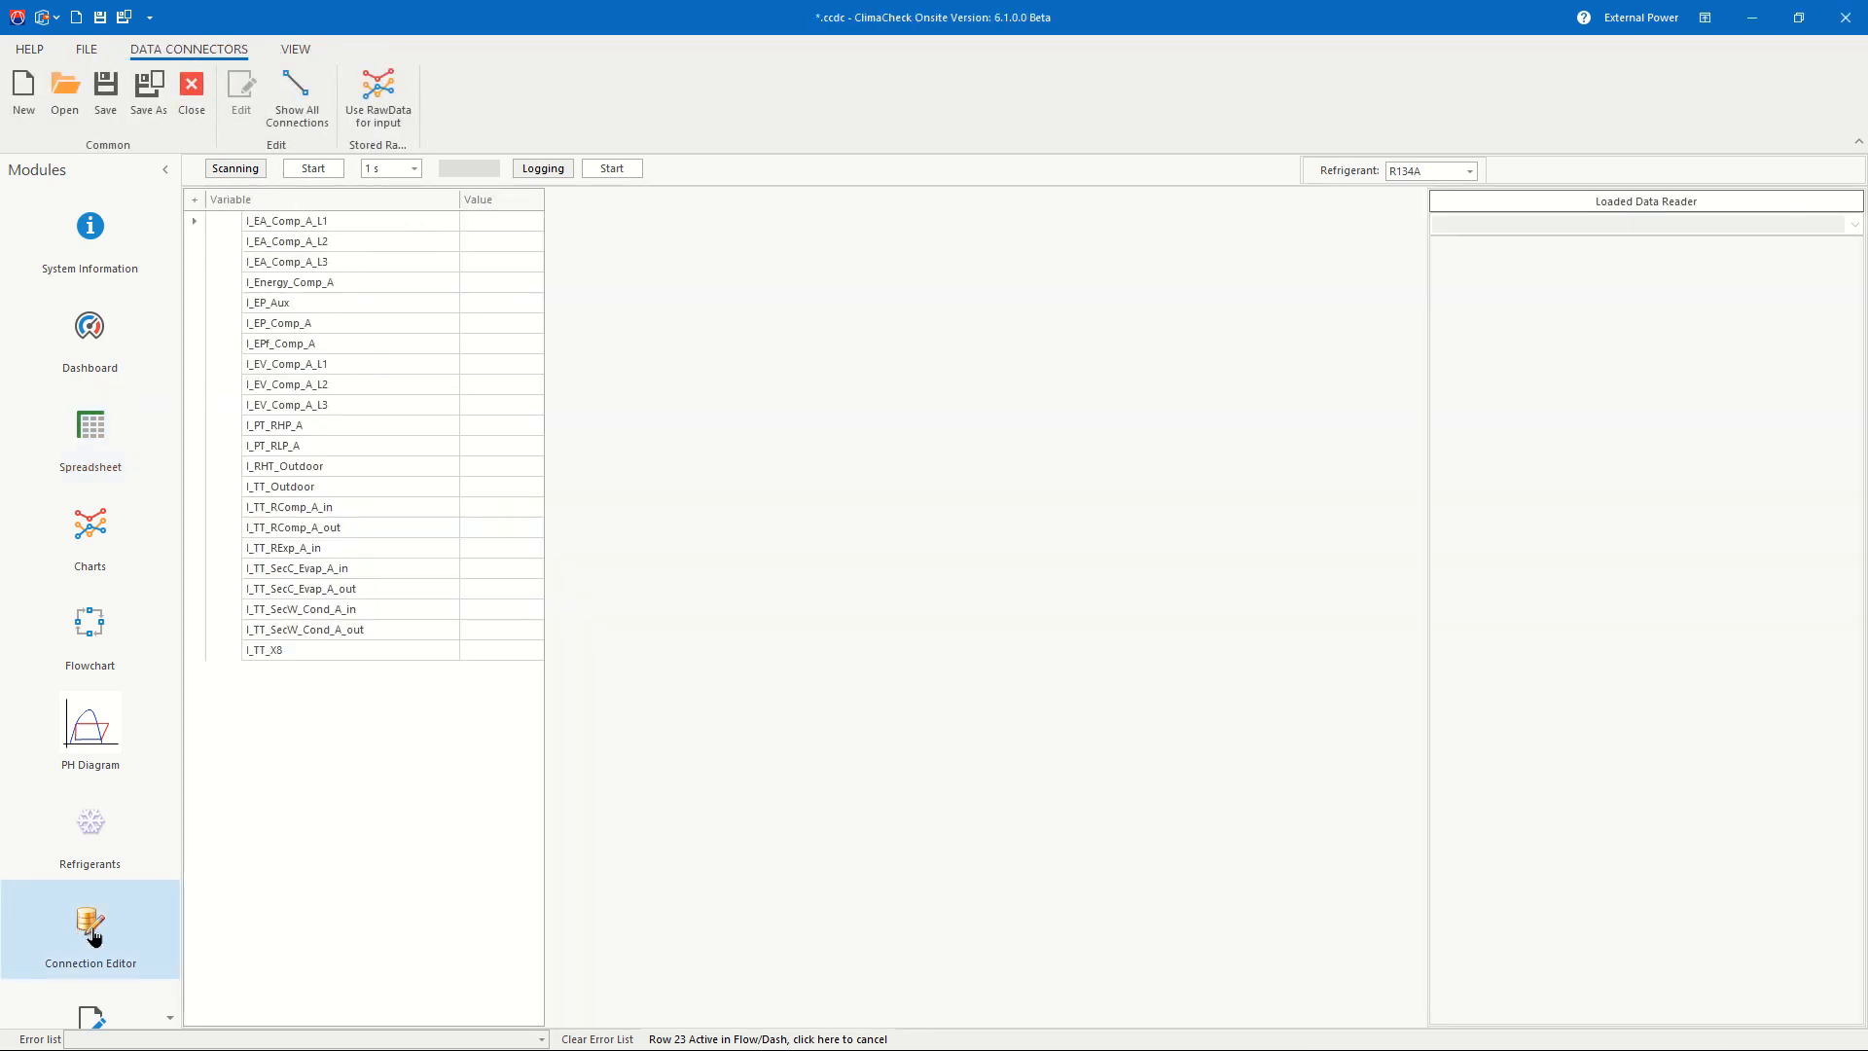
left_click(66, 94)
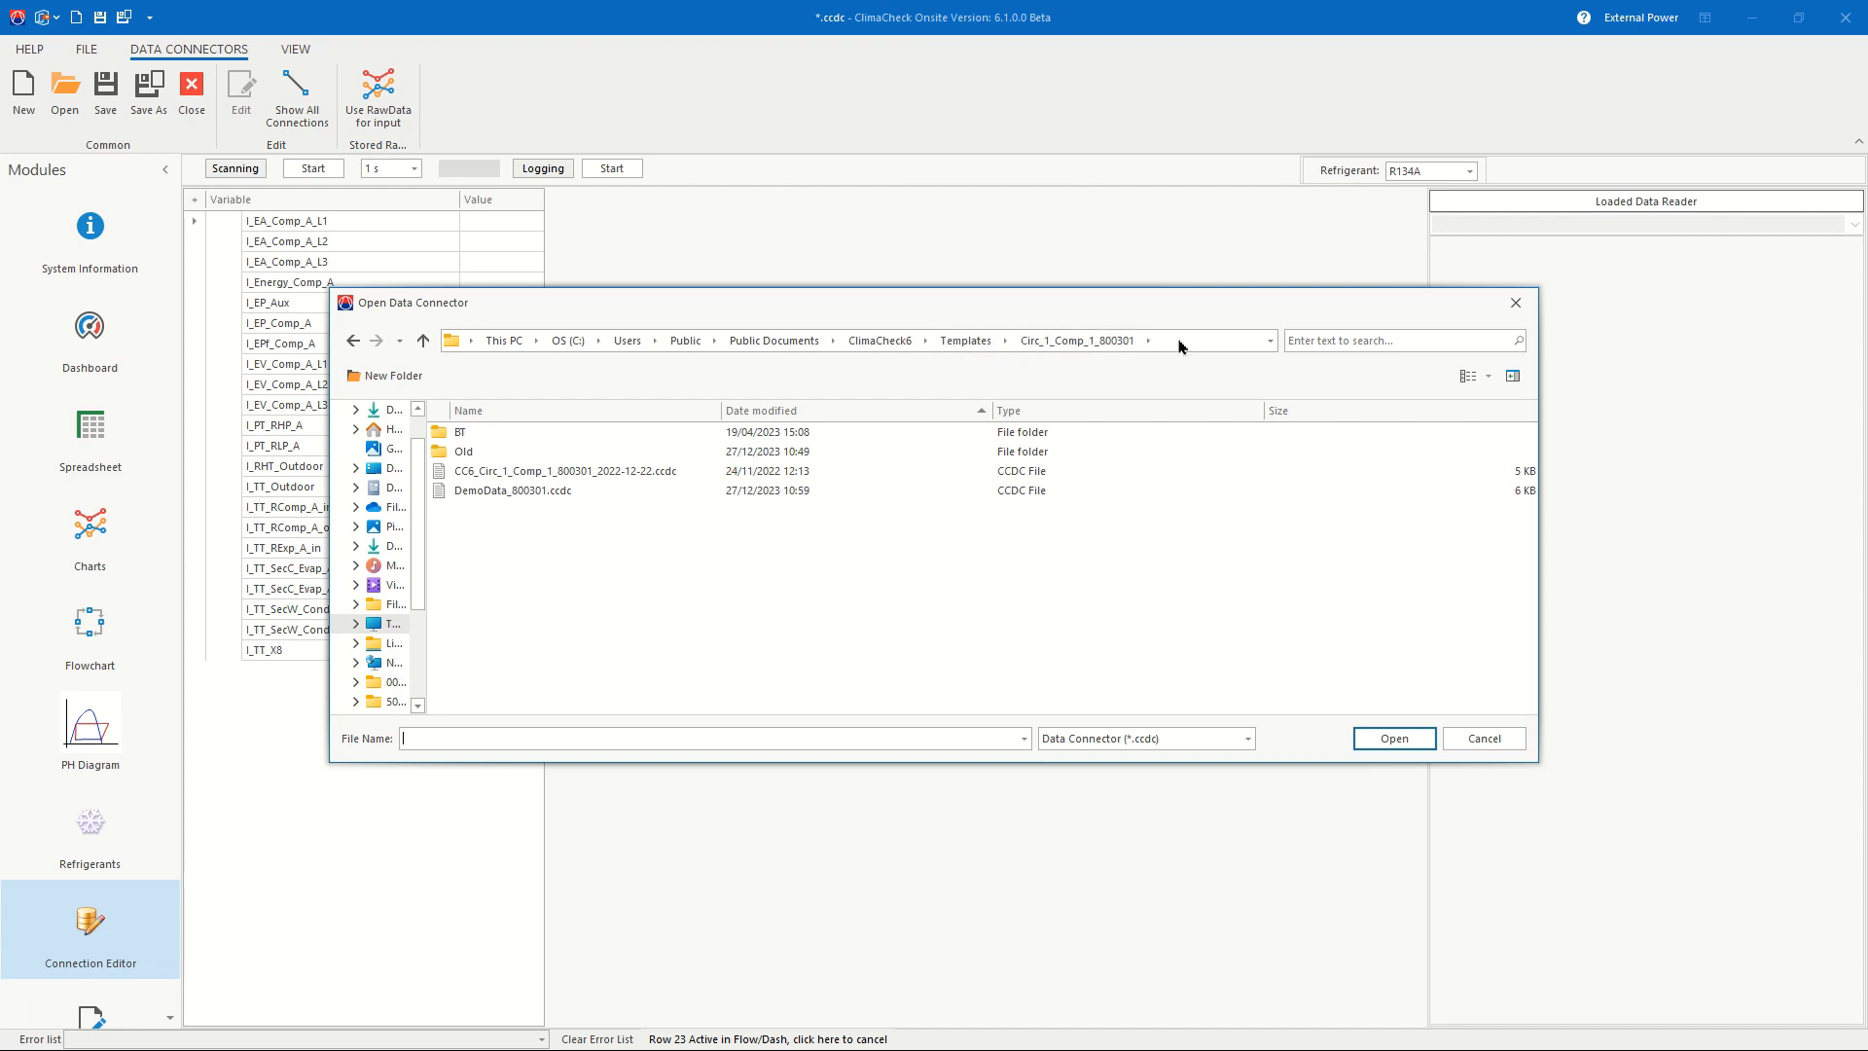
left_click(545, 473)
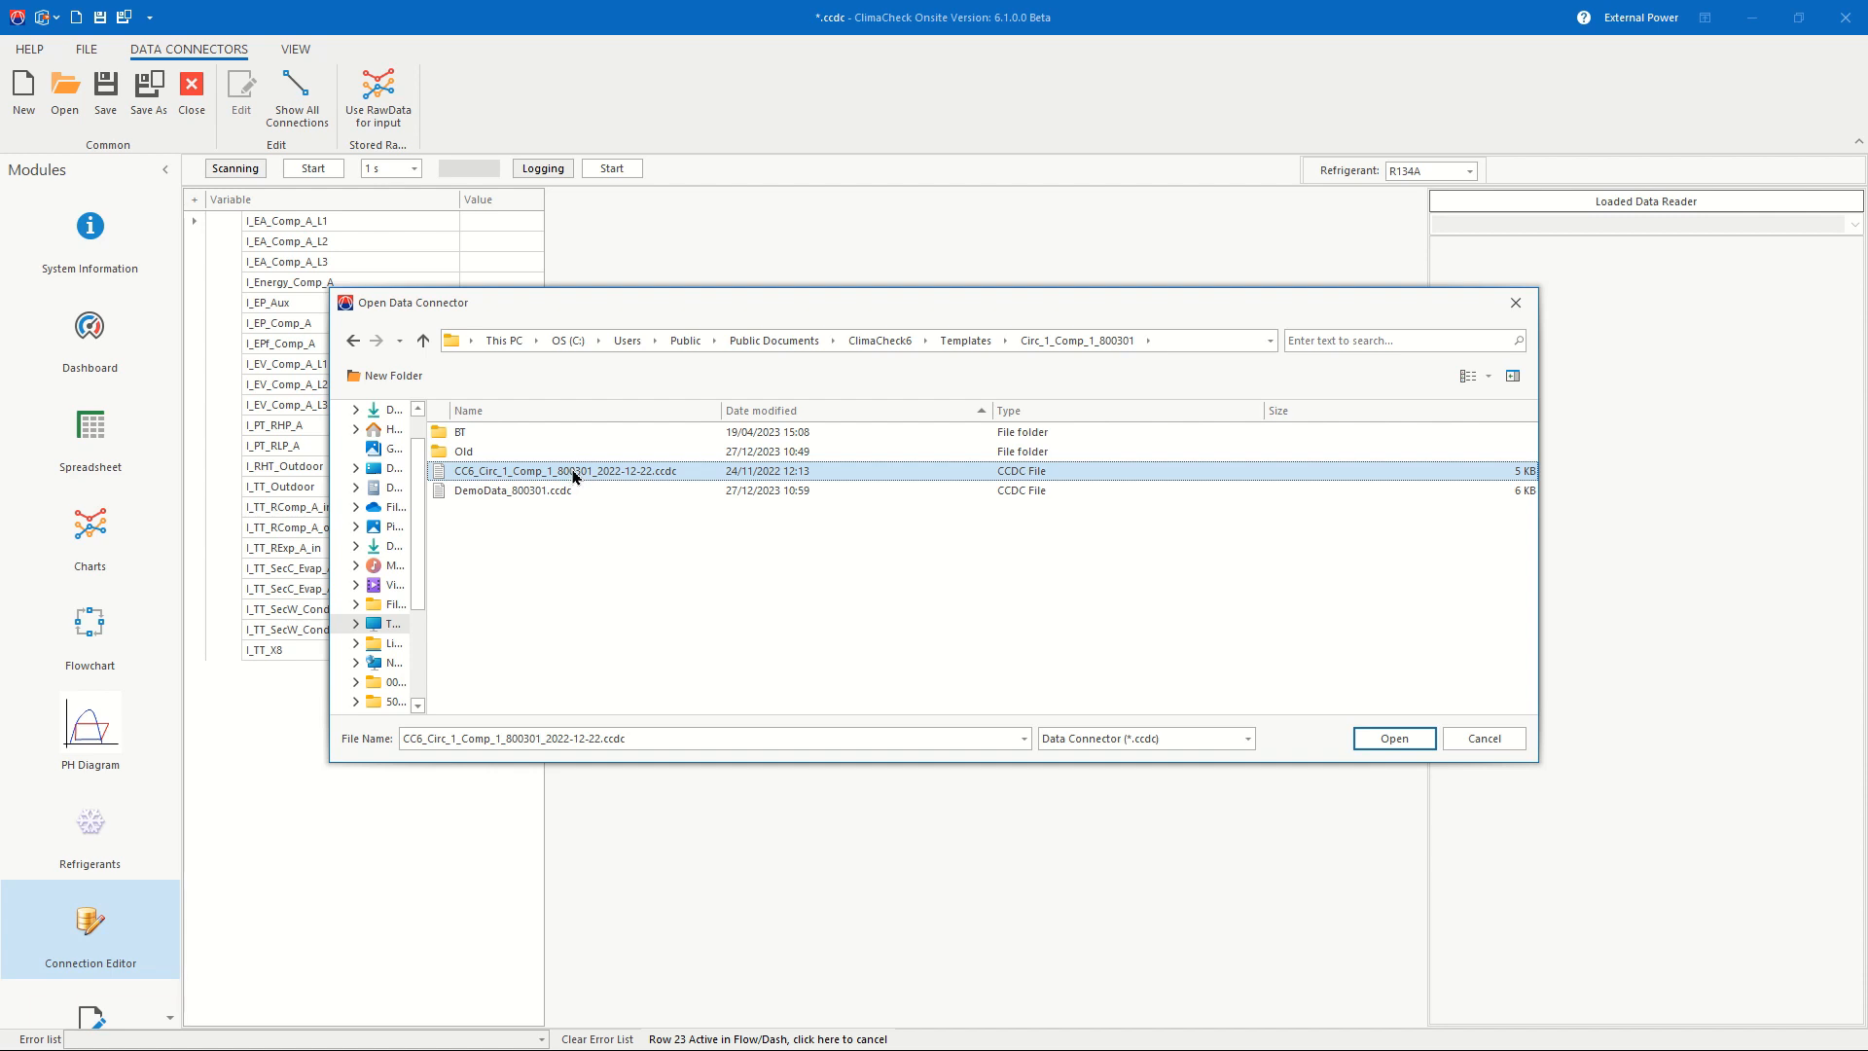
left_click(497, 491)
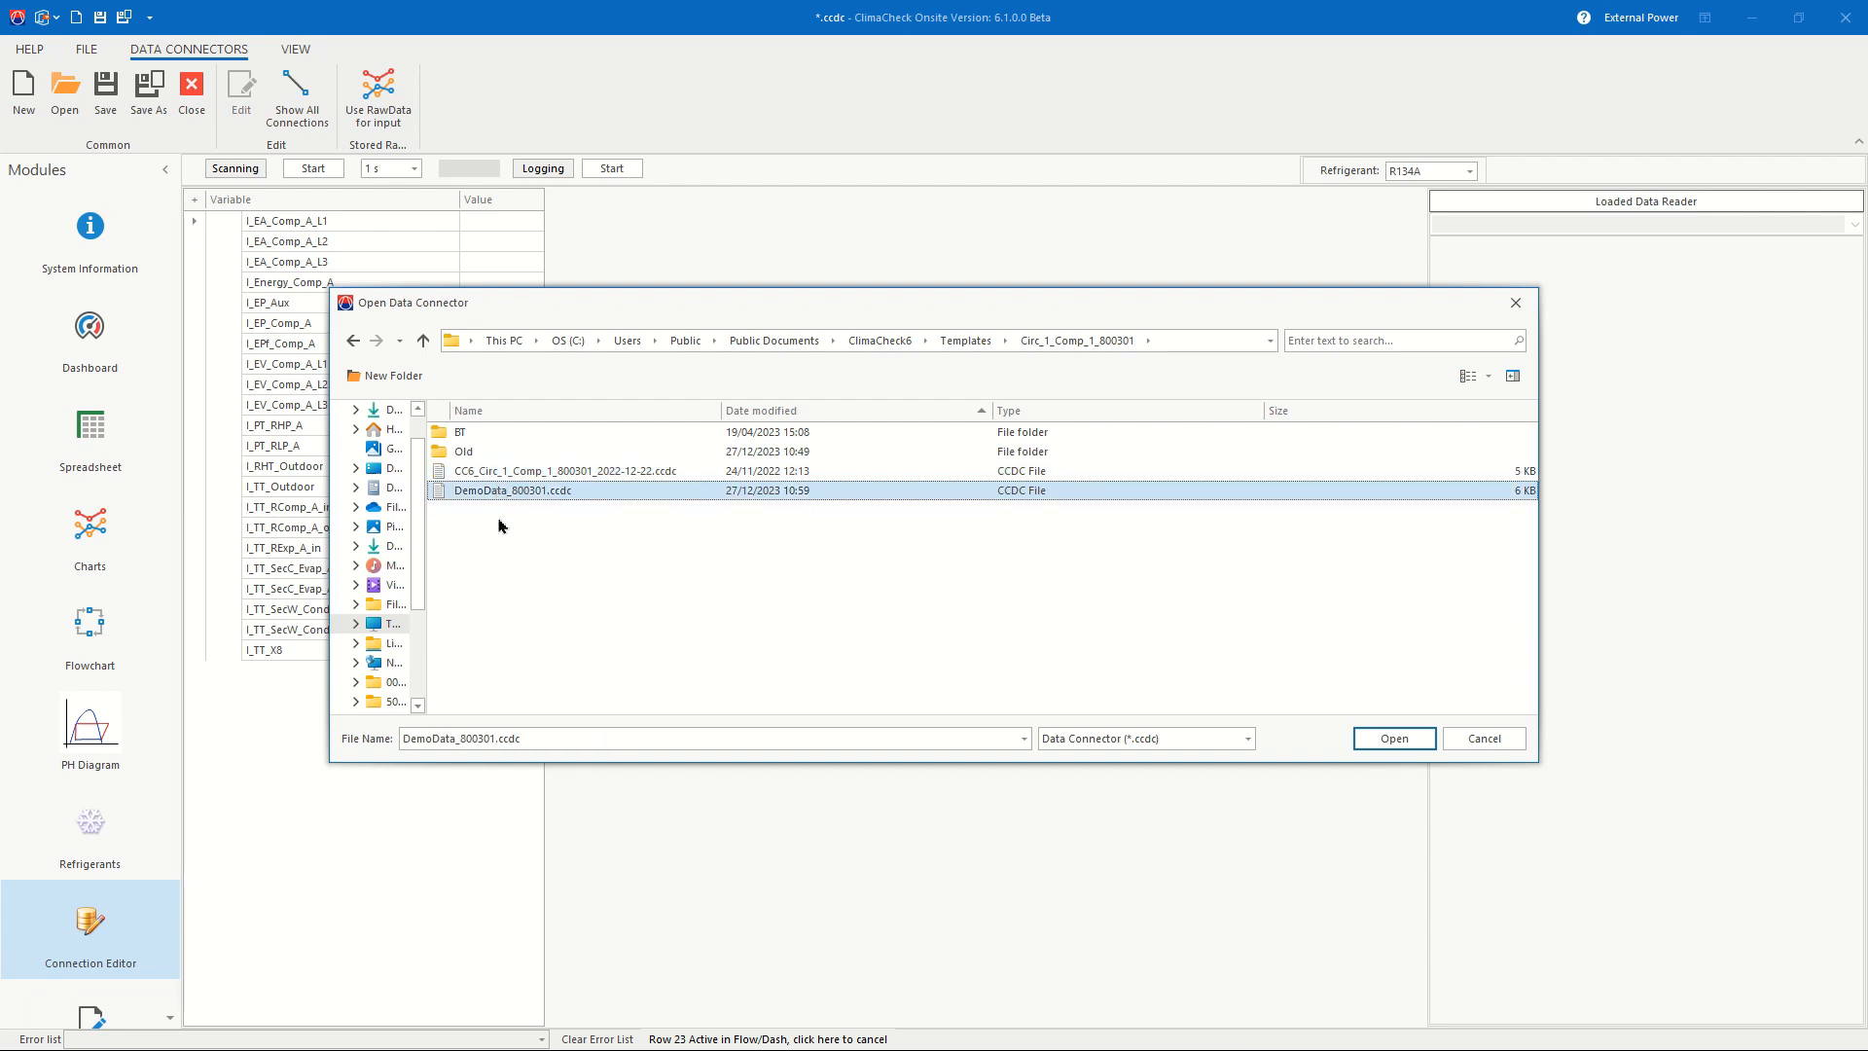
left_click(1393, 739)
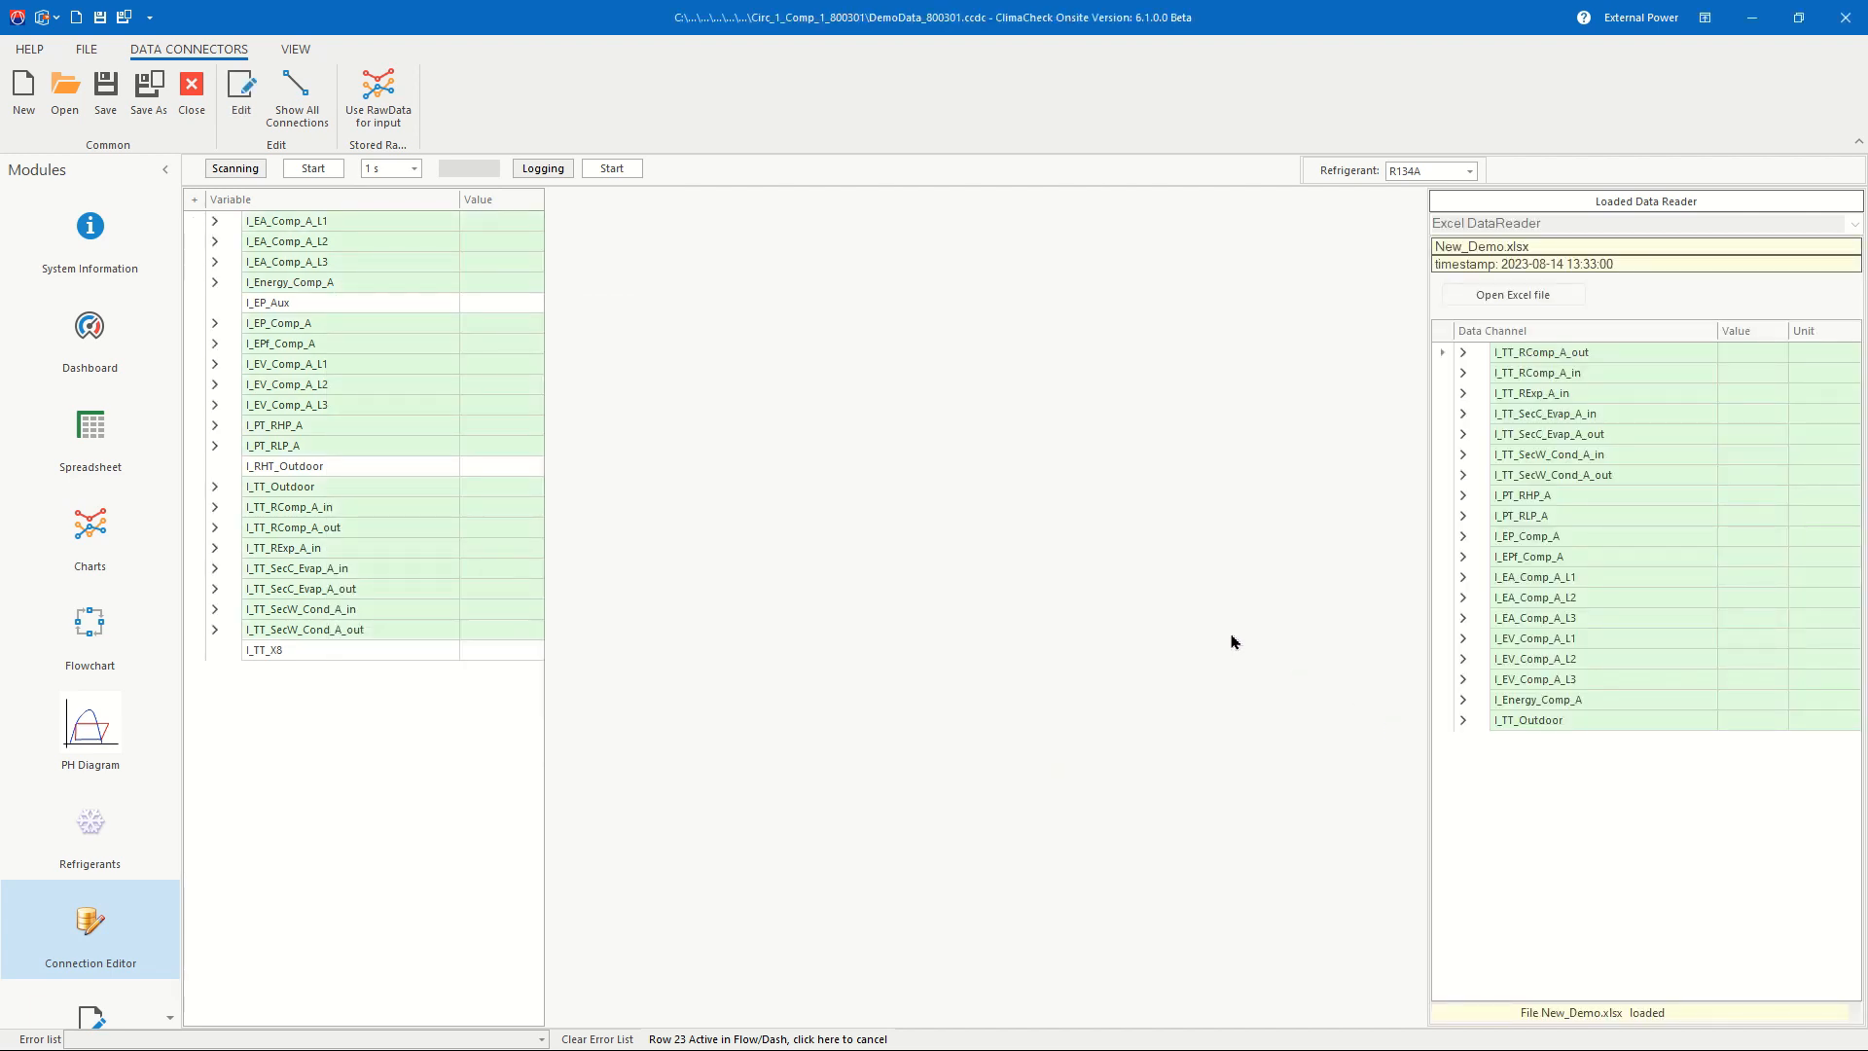
Step: Enable connection editing, disconnect the I_TT_Outdoor variable, and reconnect it to the I_TT_Outdoor data channel
left_click(248, 109)
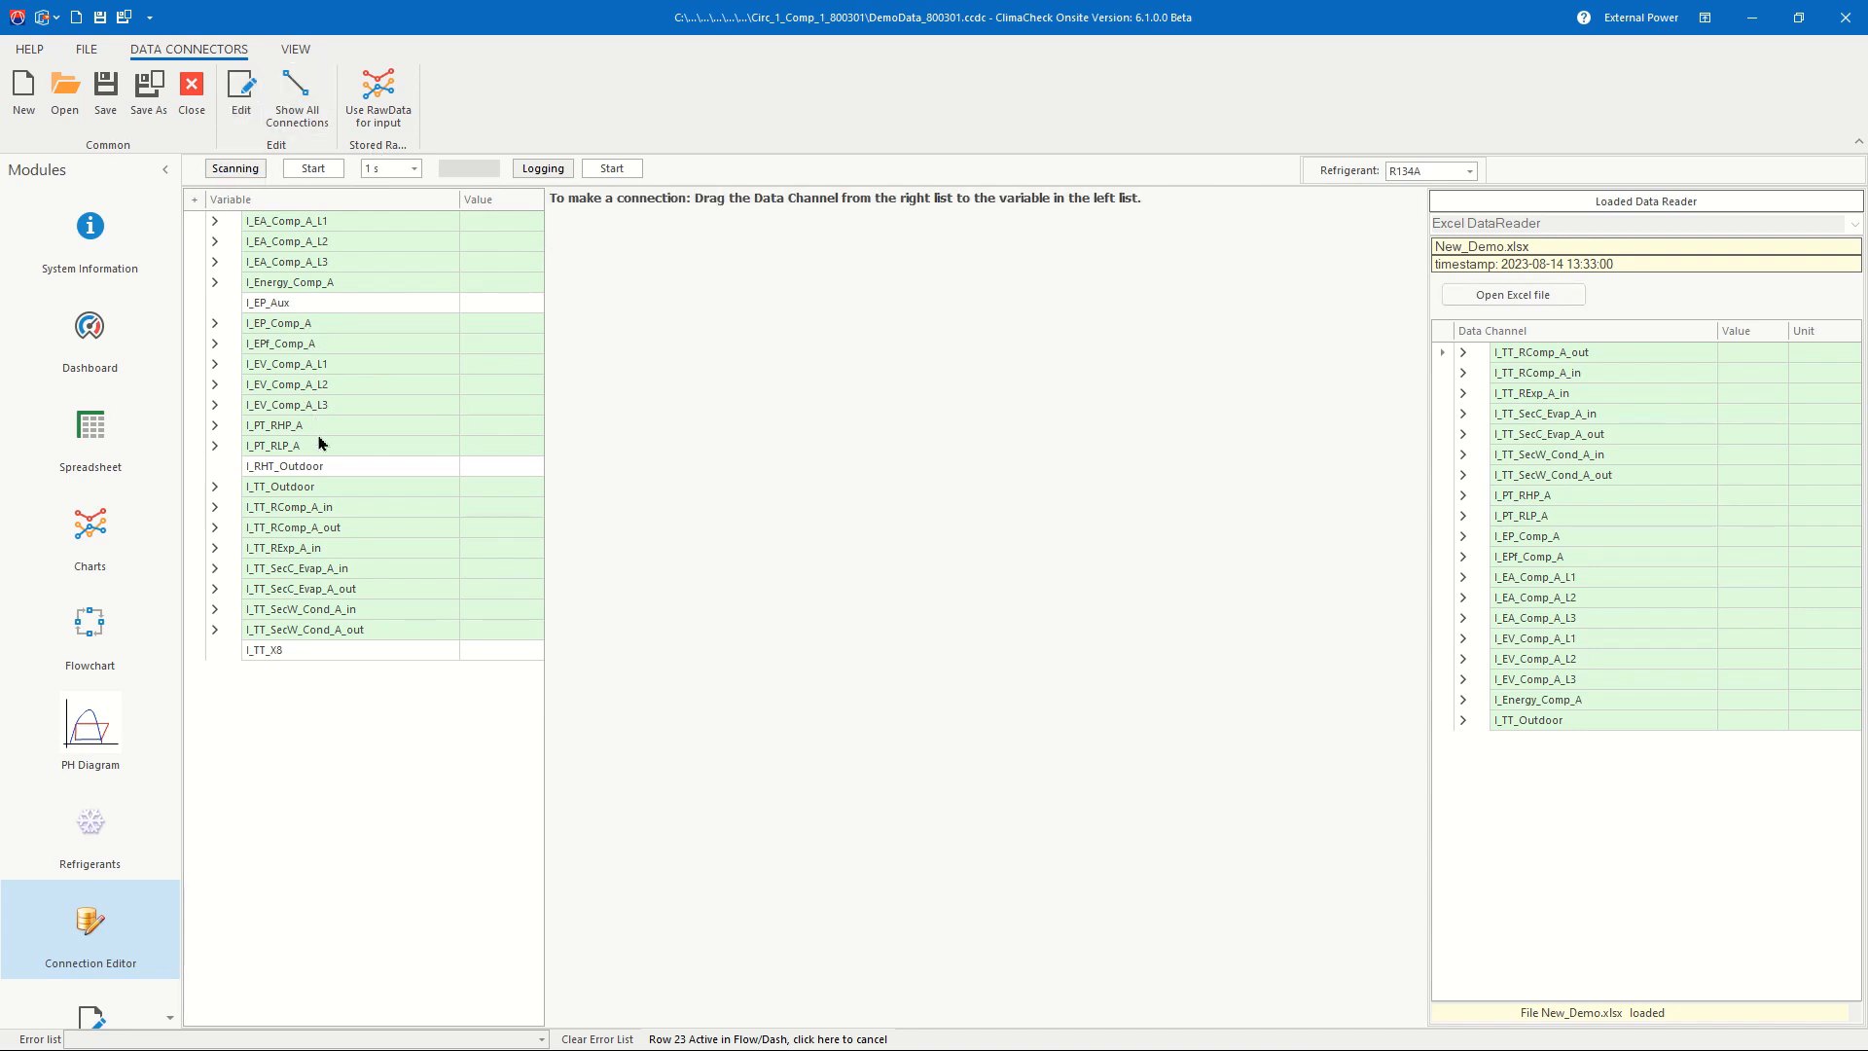
right_click(306, 492)
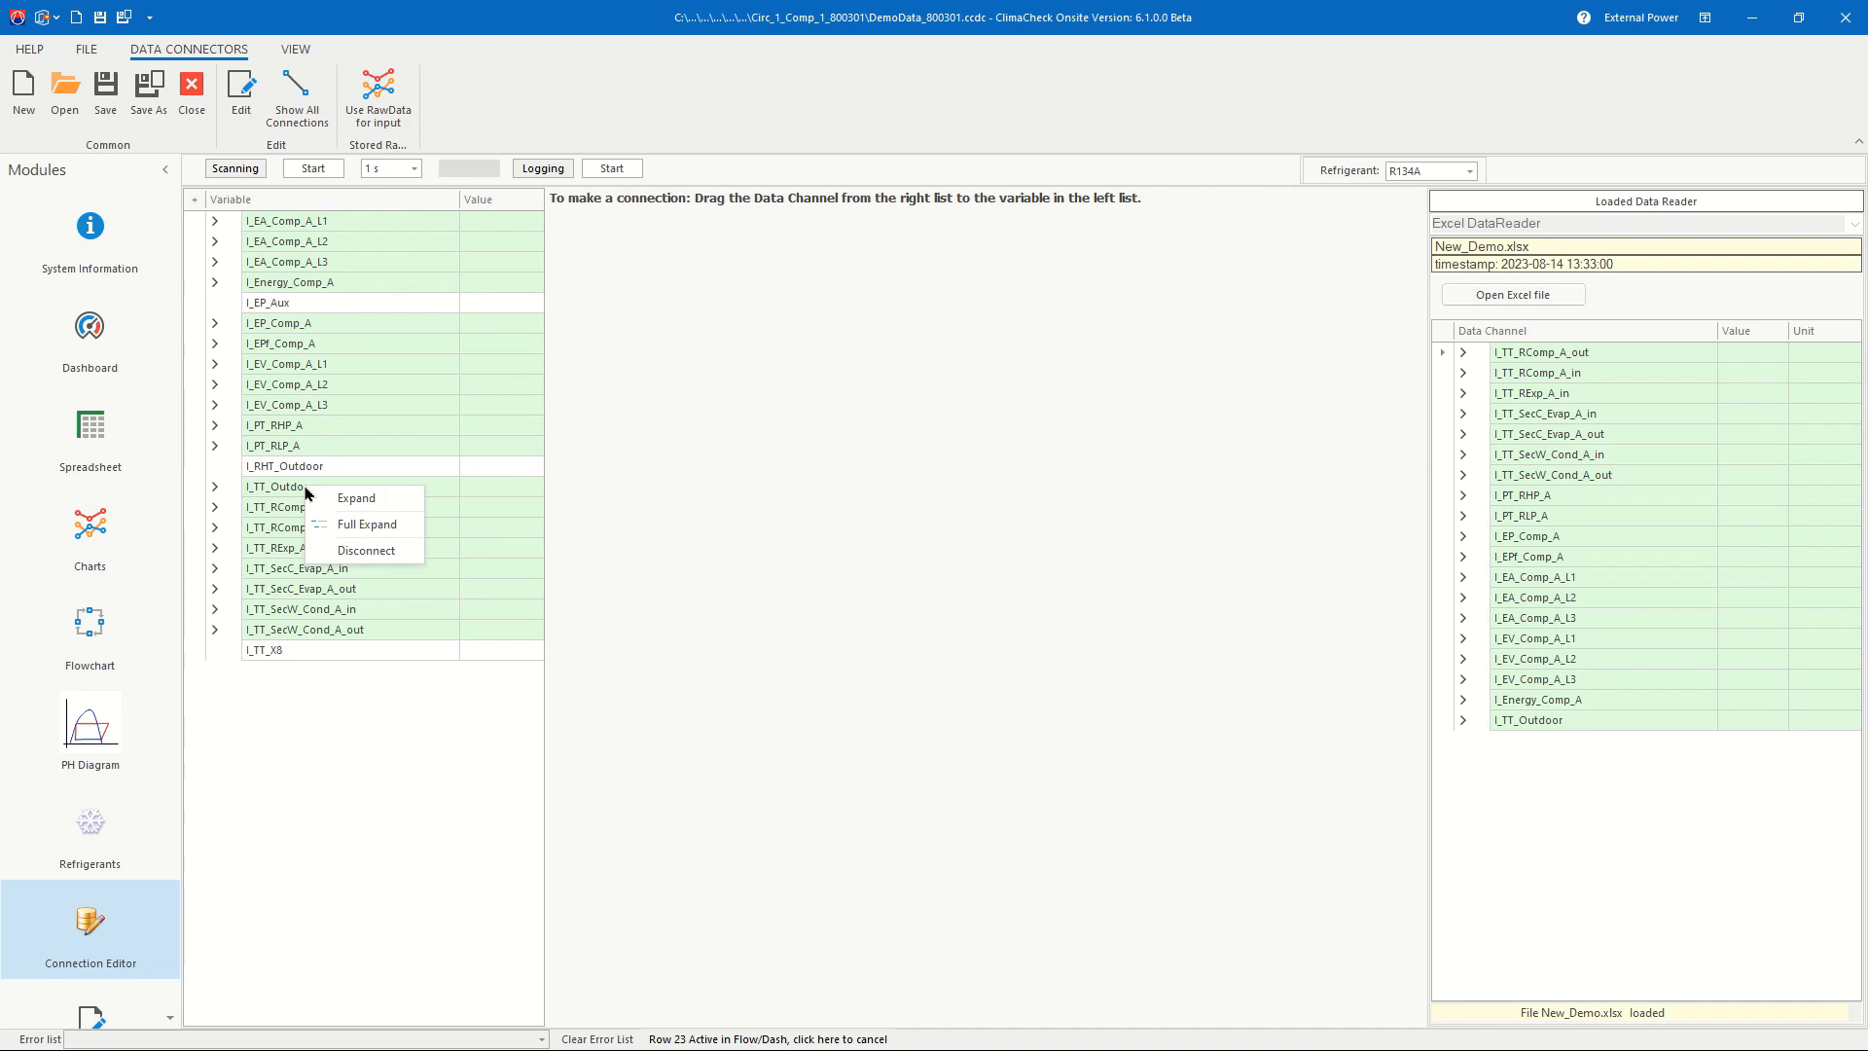
left_click(360, 550)
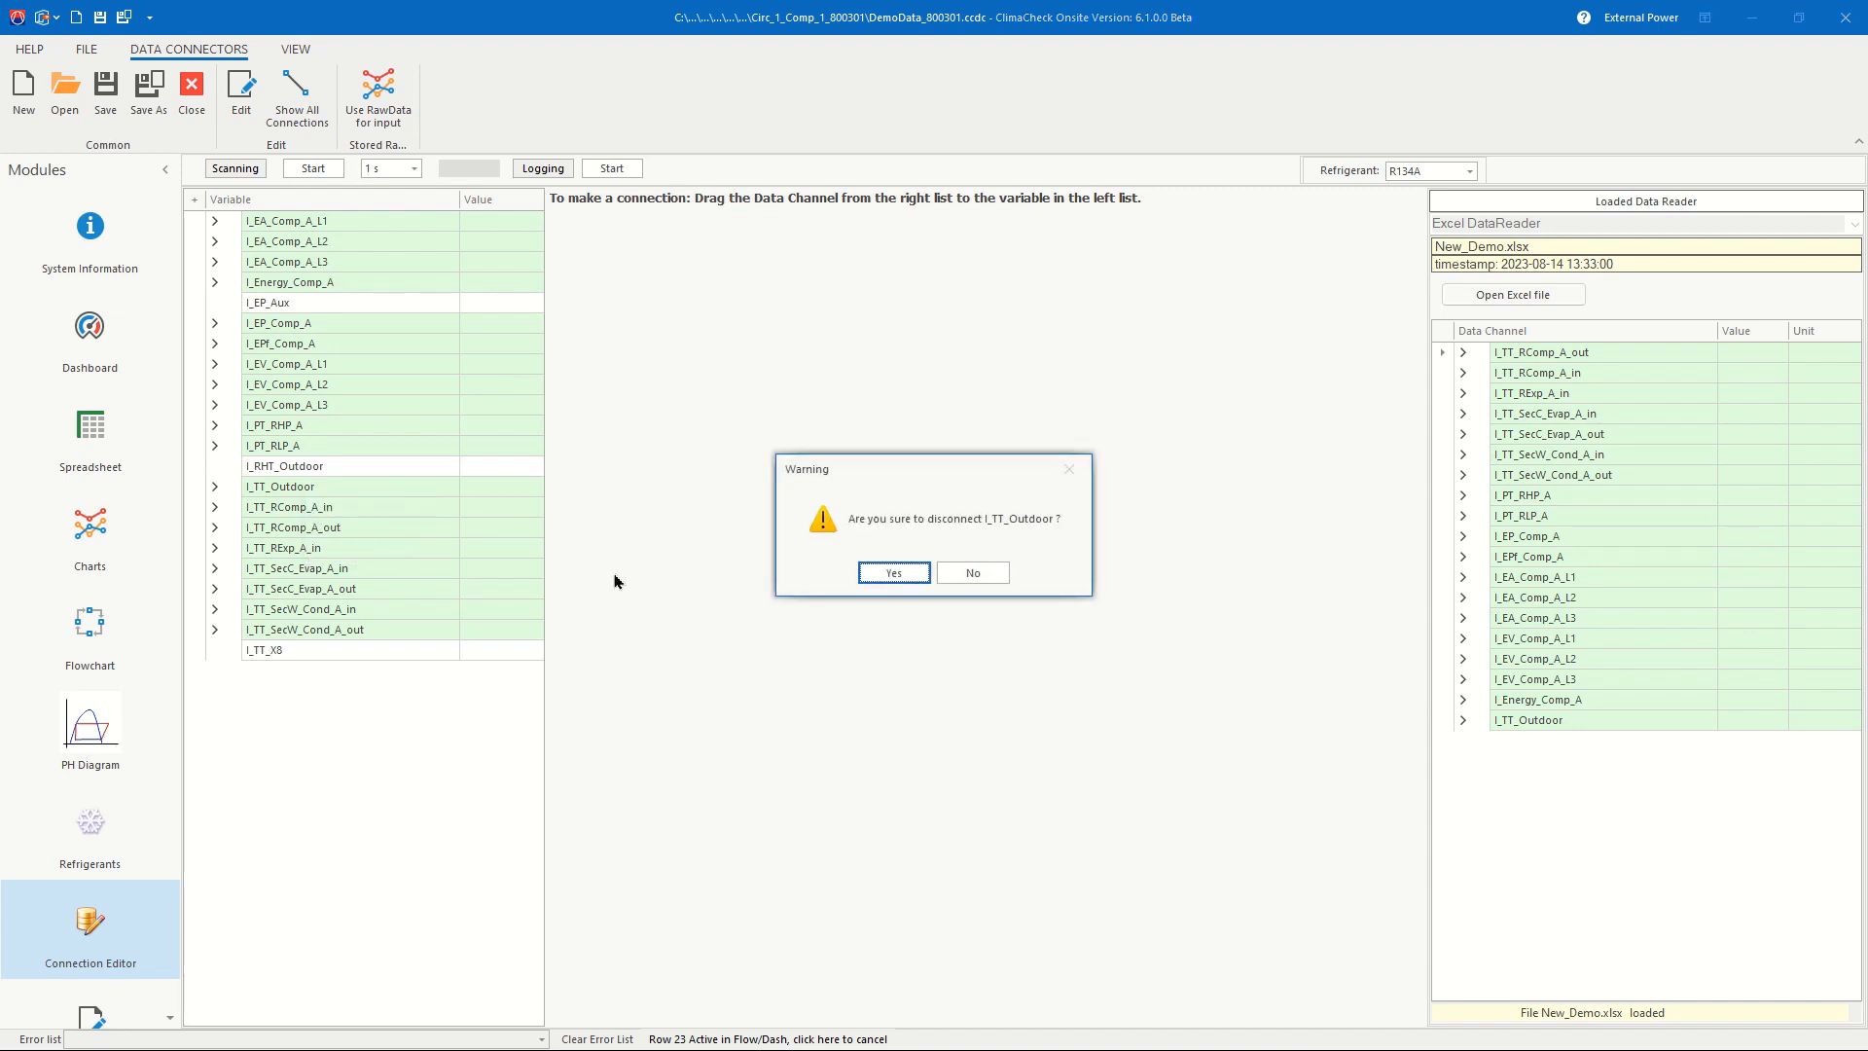
left_click(890, 574)
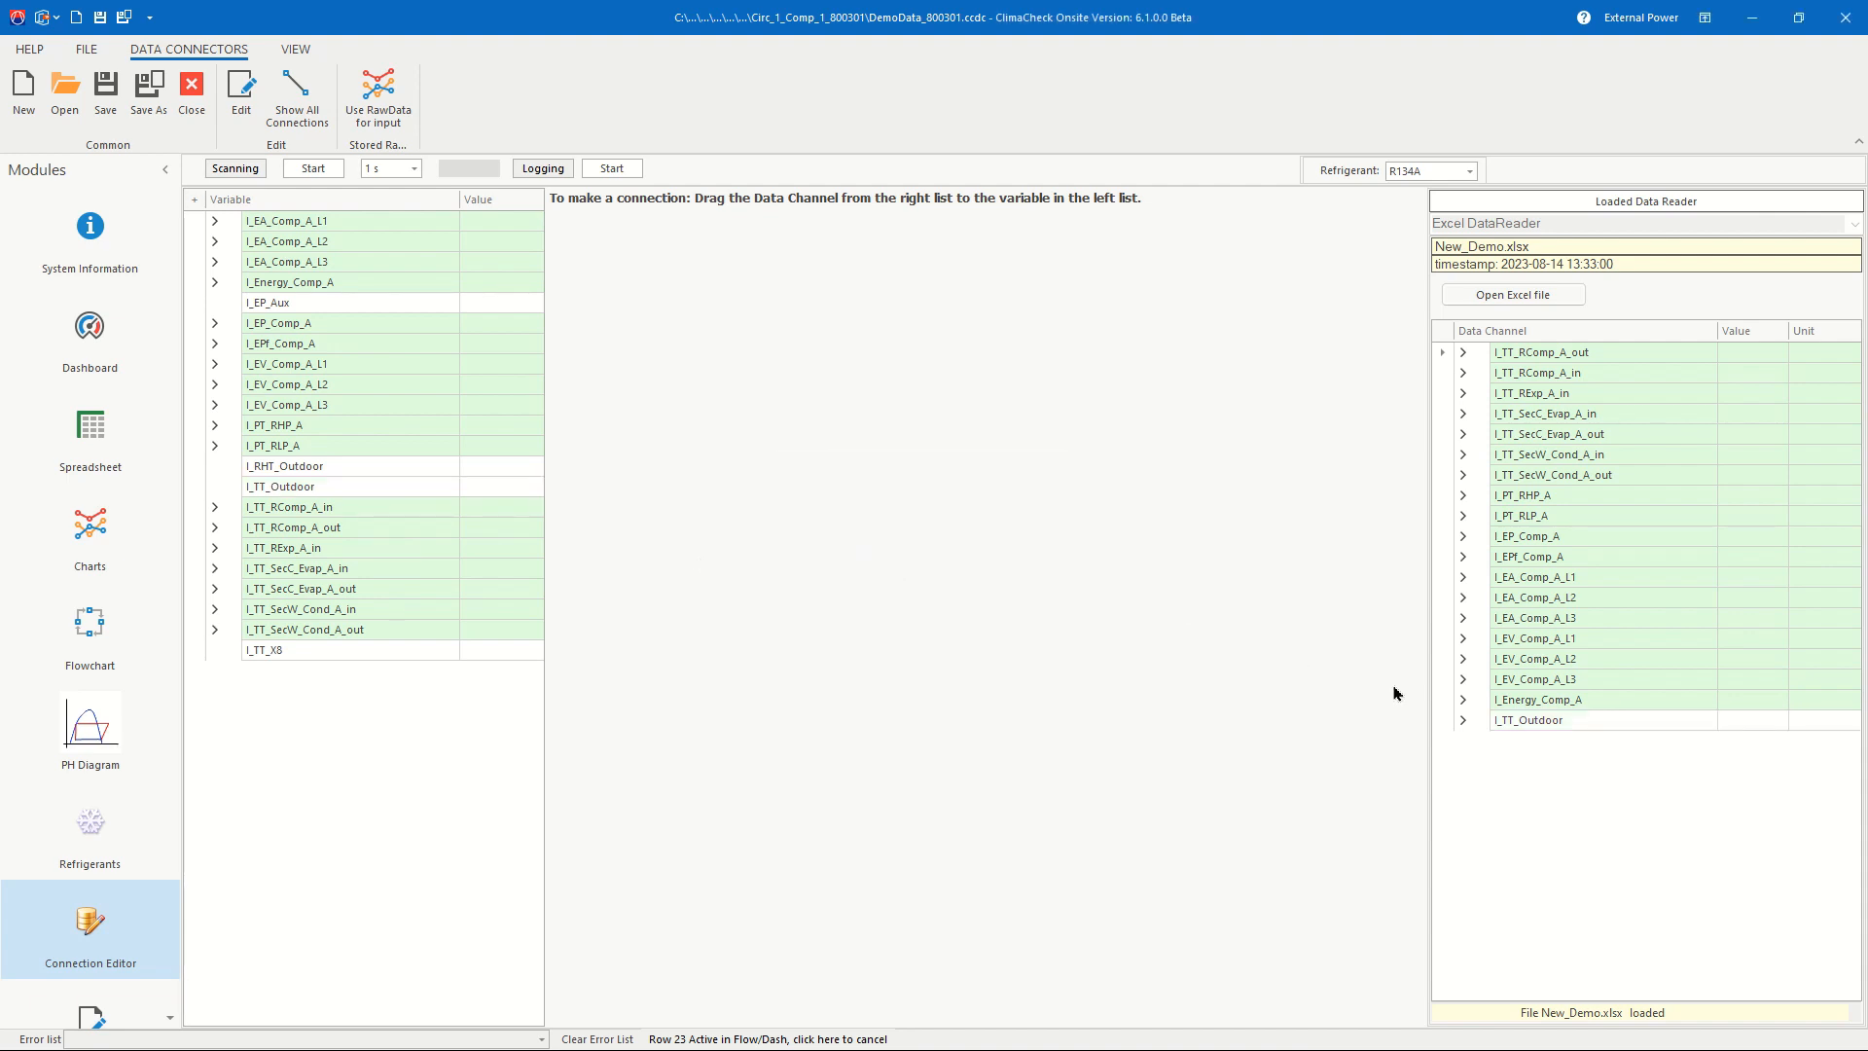
left_click(1520, 725)
left_click_drag(1518, 723, 342, 493)
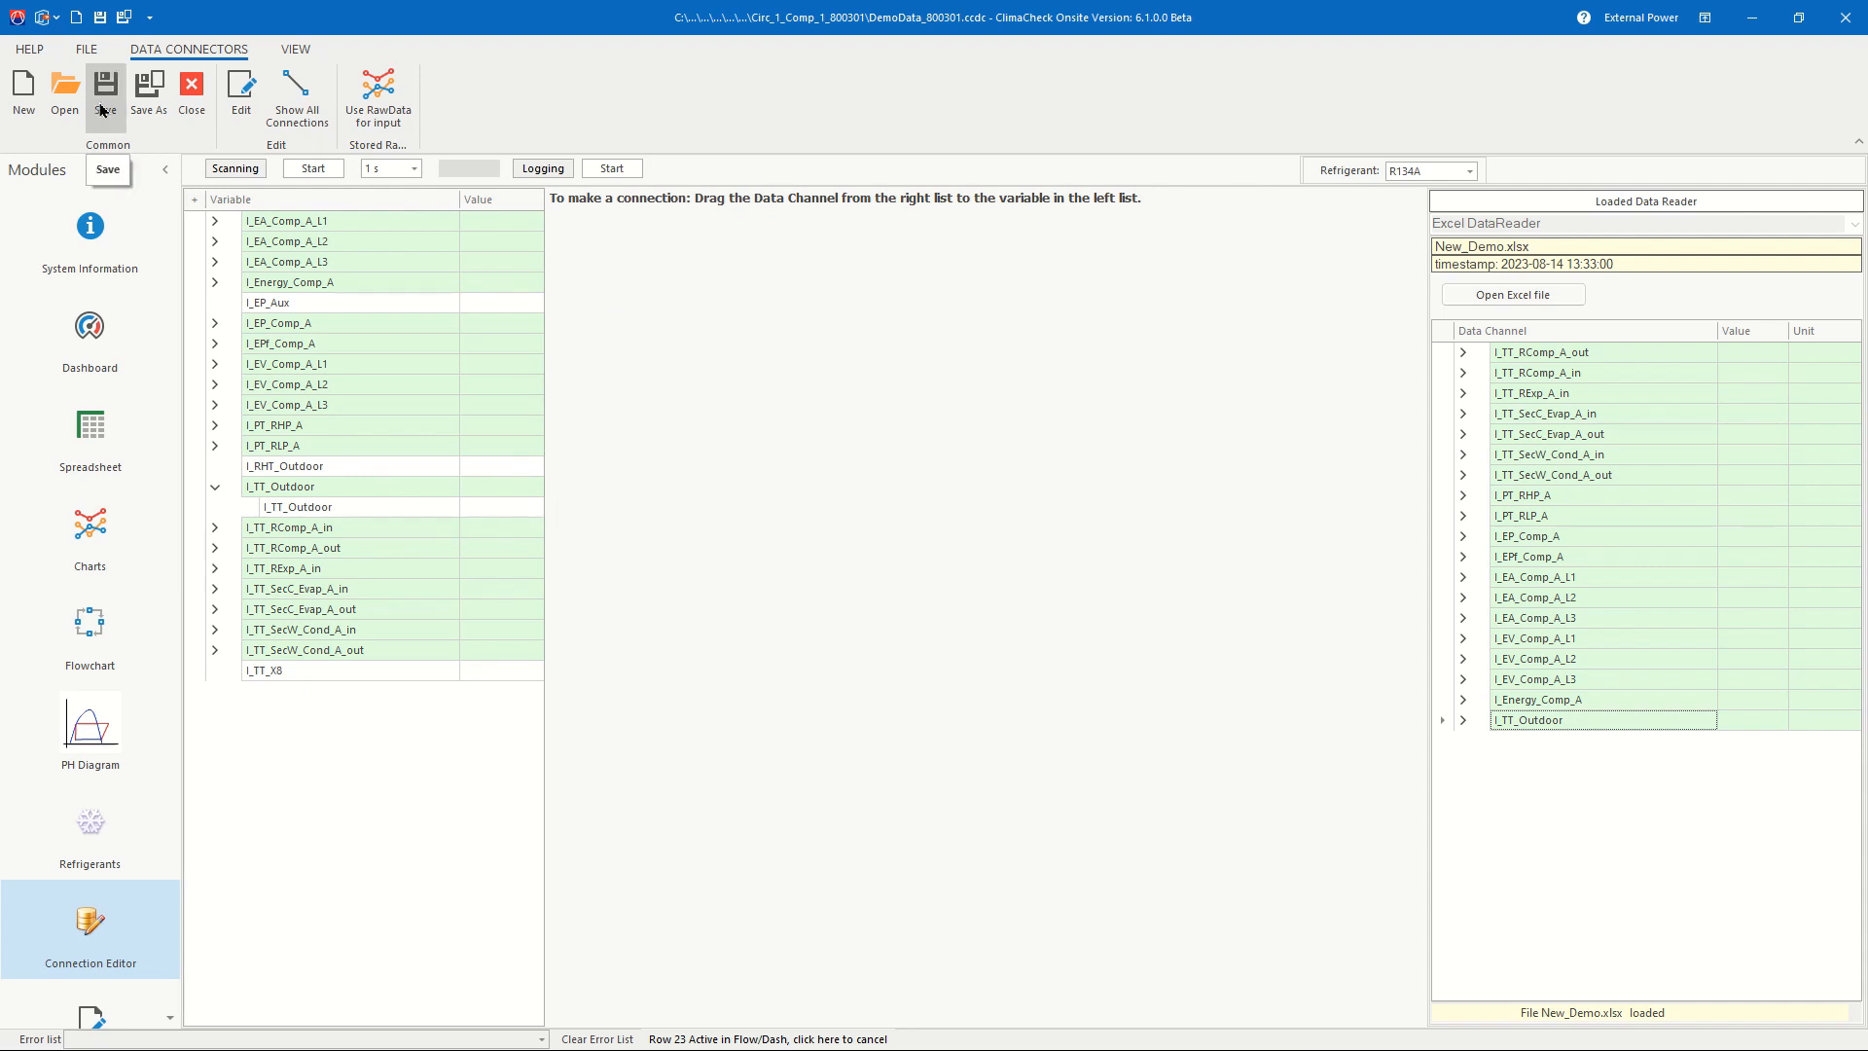
Step: Save the data connector under the new name DemoData_800301_edited.ccdc in the same template folder
left_click(149, 97)
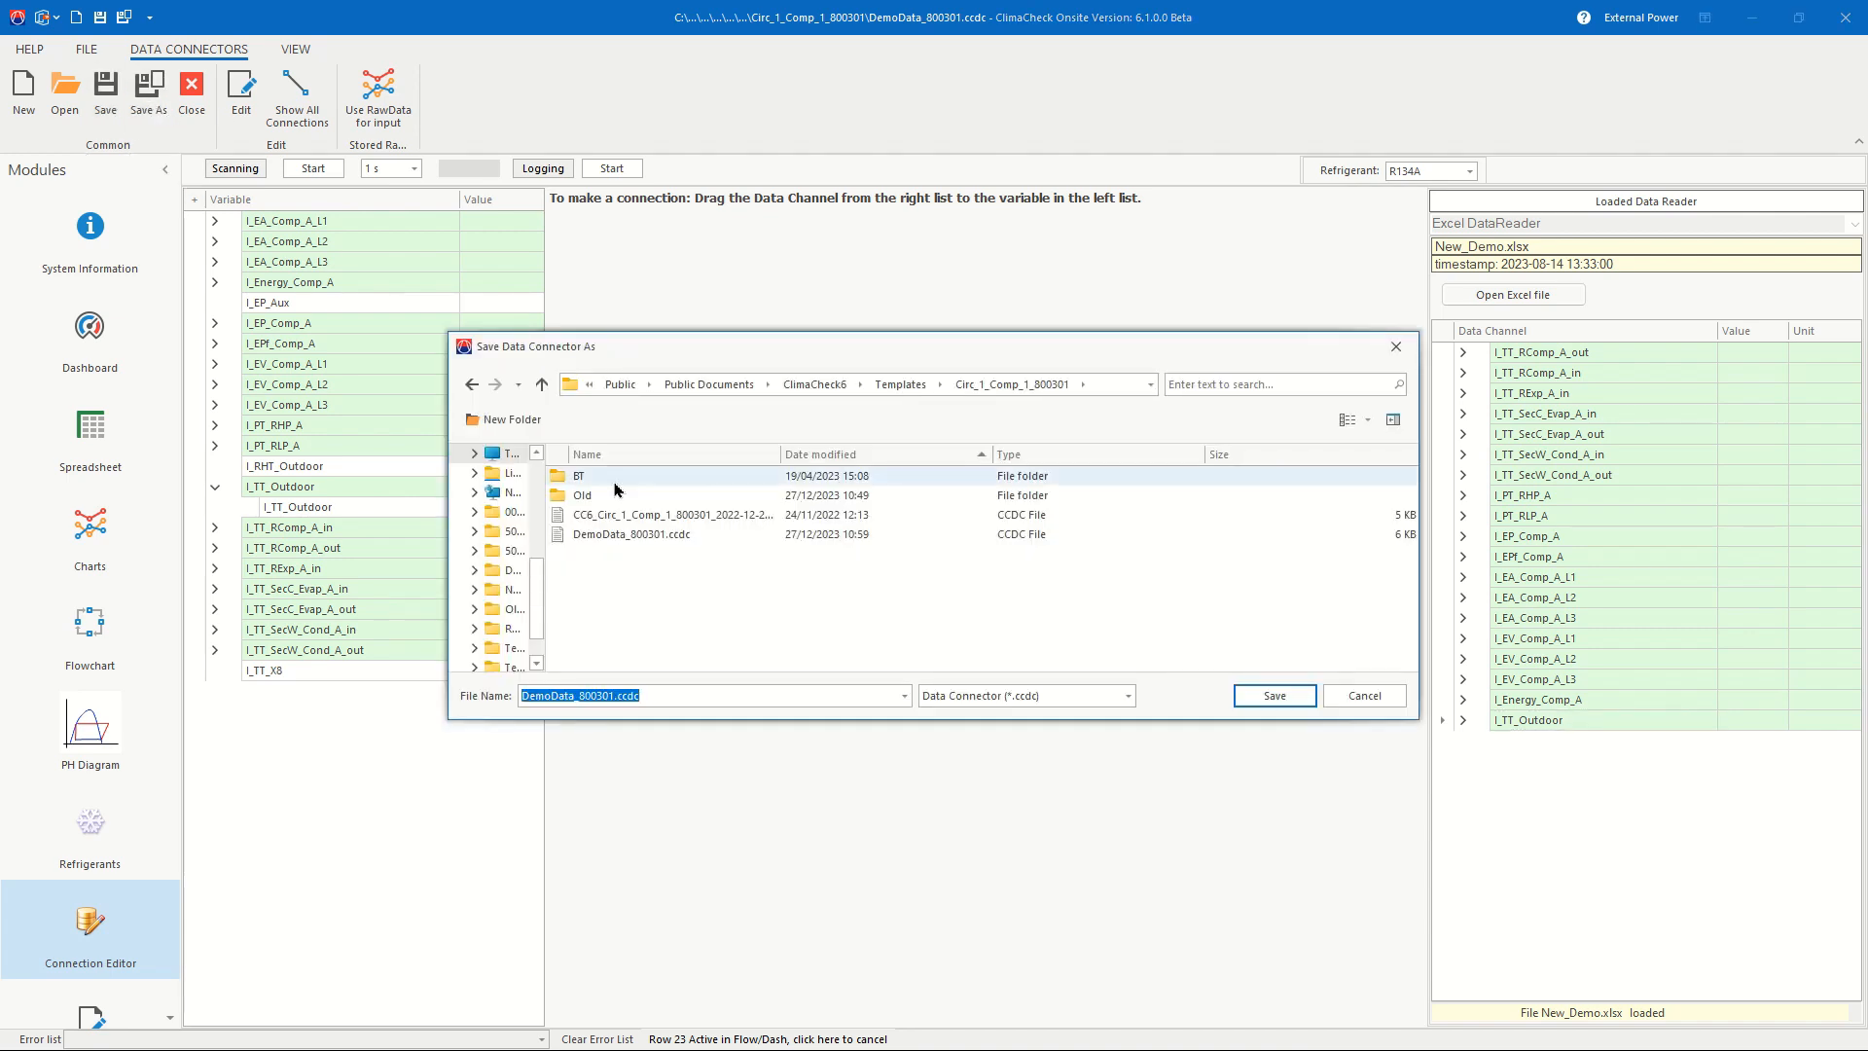
left_click(613, 696)
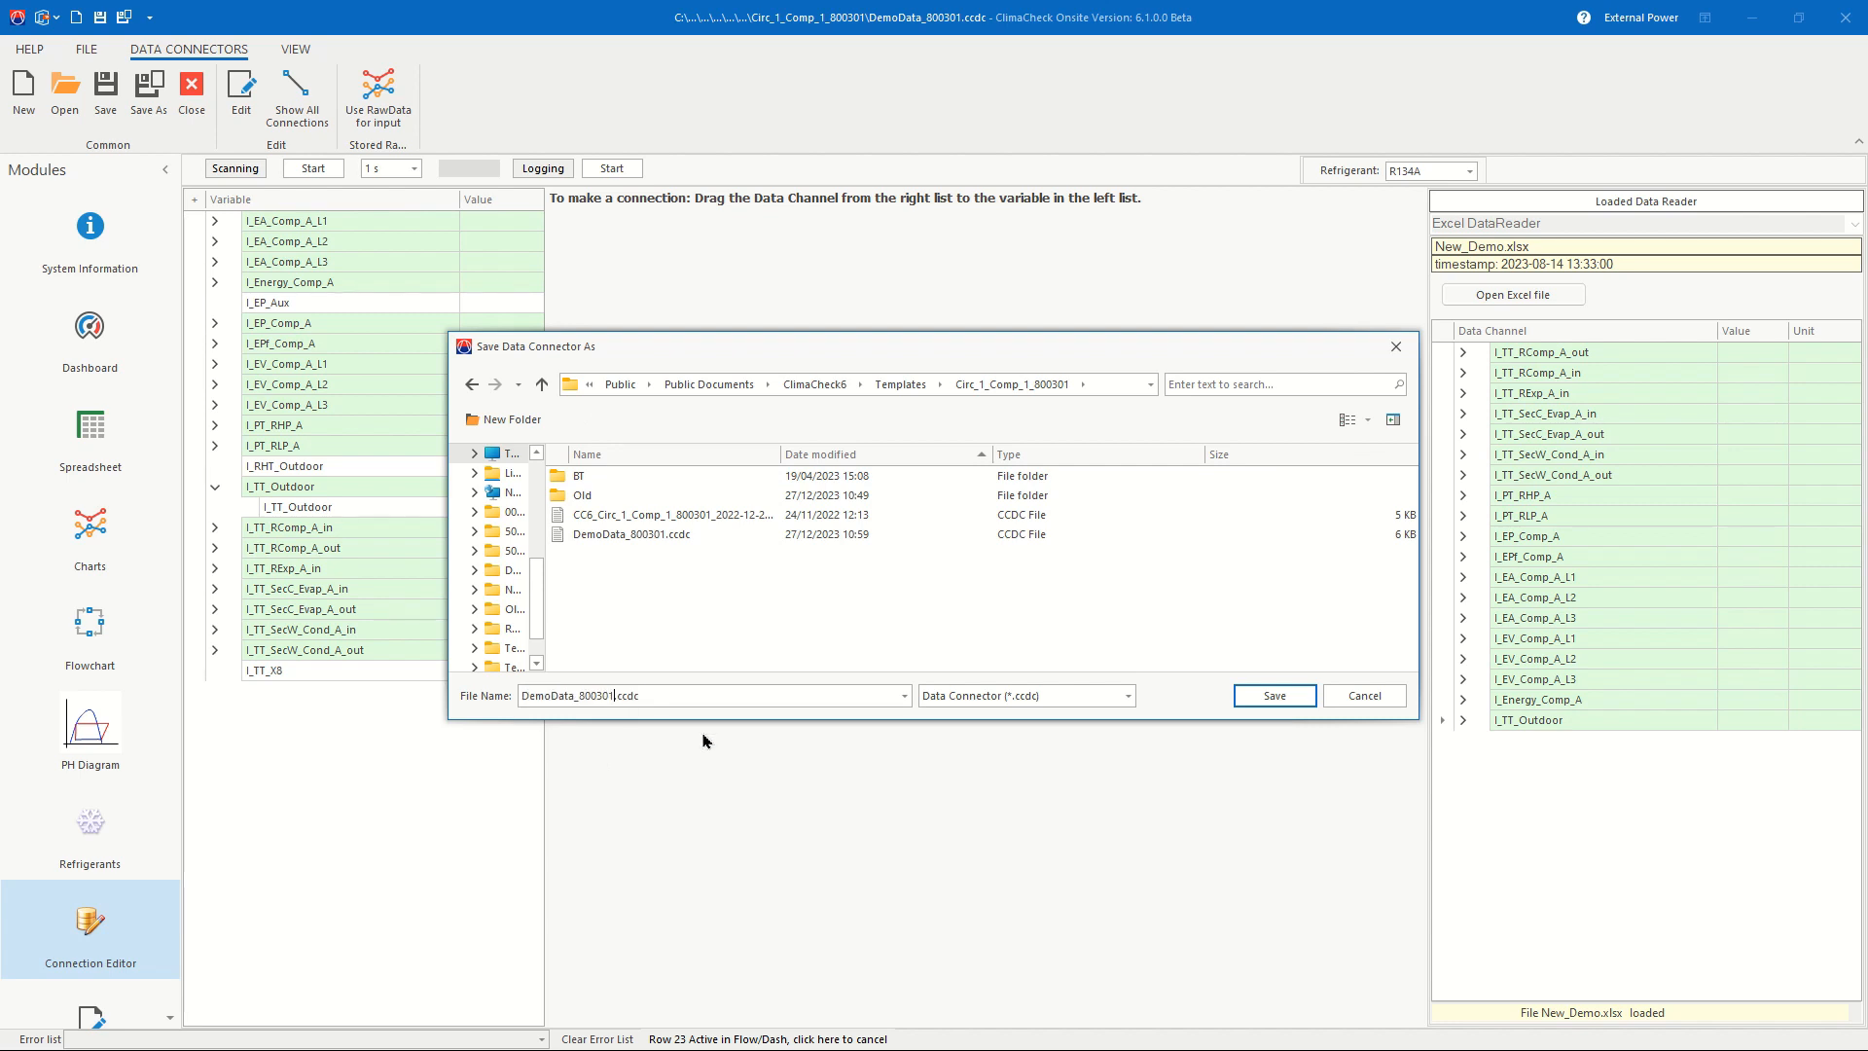
type("_edited")
left_click(1248, 697)
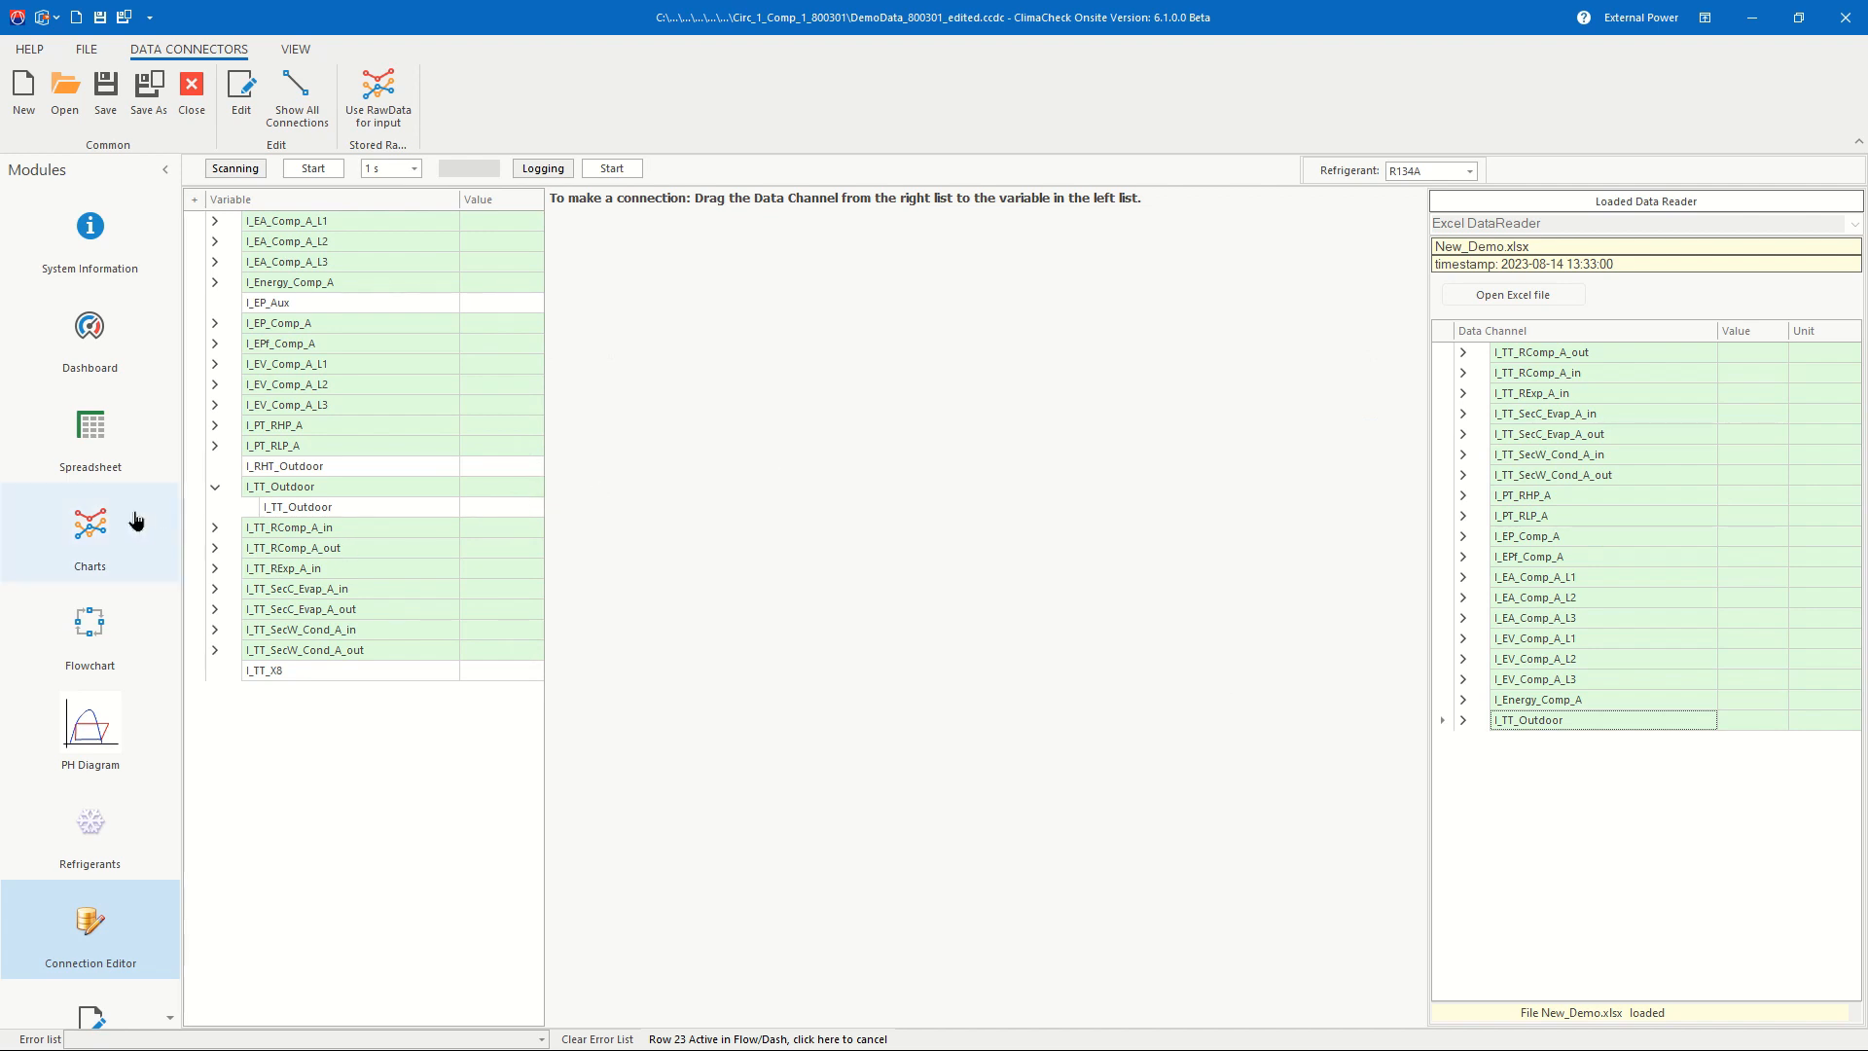
Step: Open the template instructions CC6TManEn_Circ_1_Comp_1_800301_2023-03-30.pdf and examine the PA Pro III sensor connections diagram
scroll(90, 514, "down", 3)
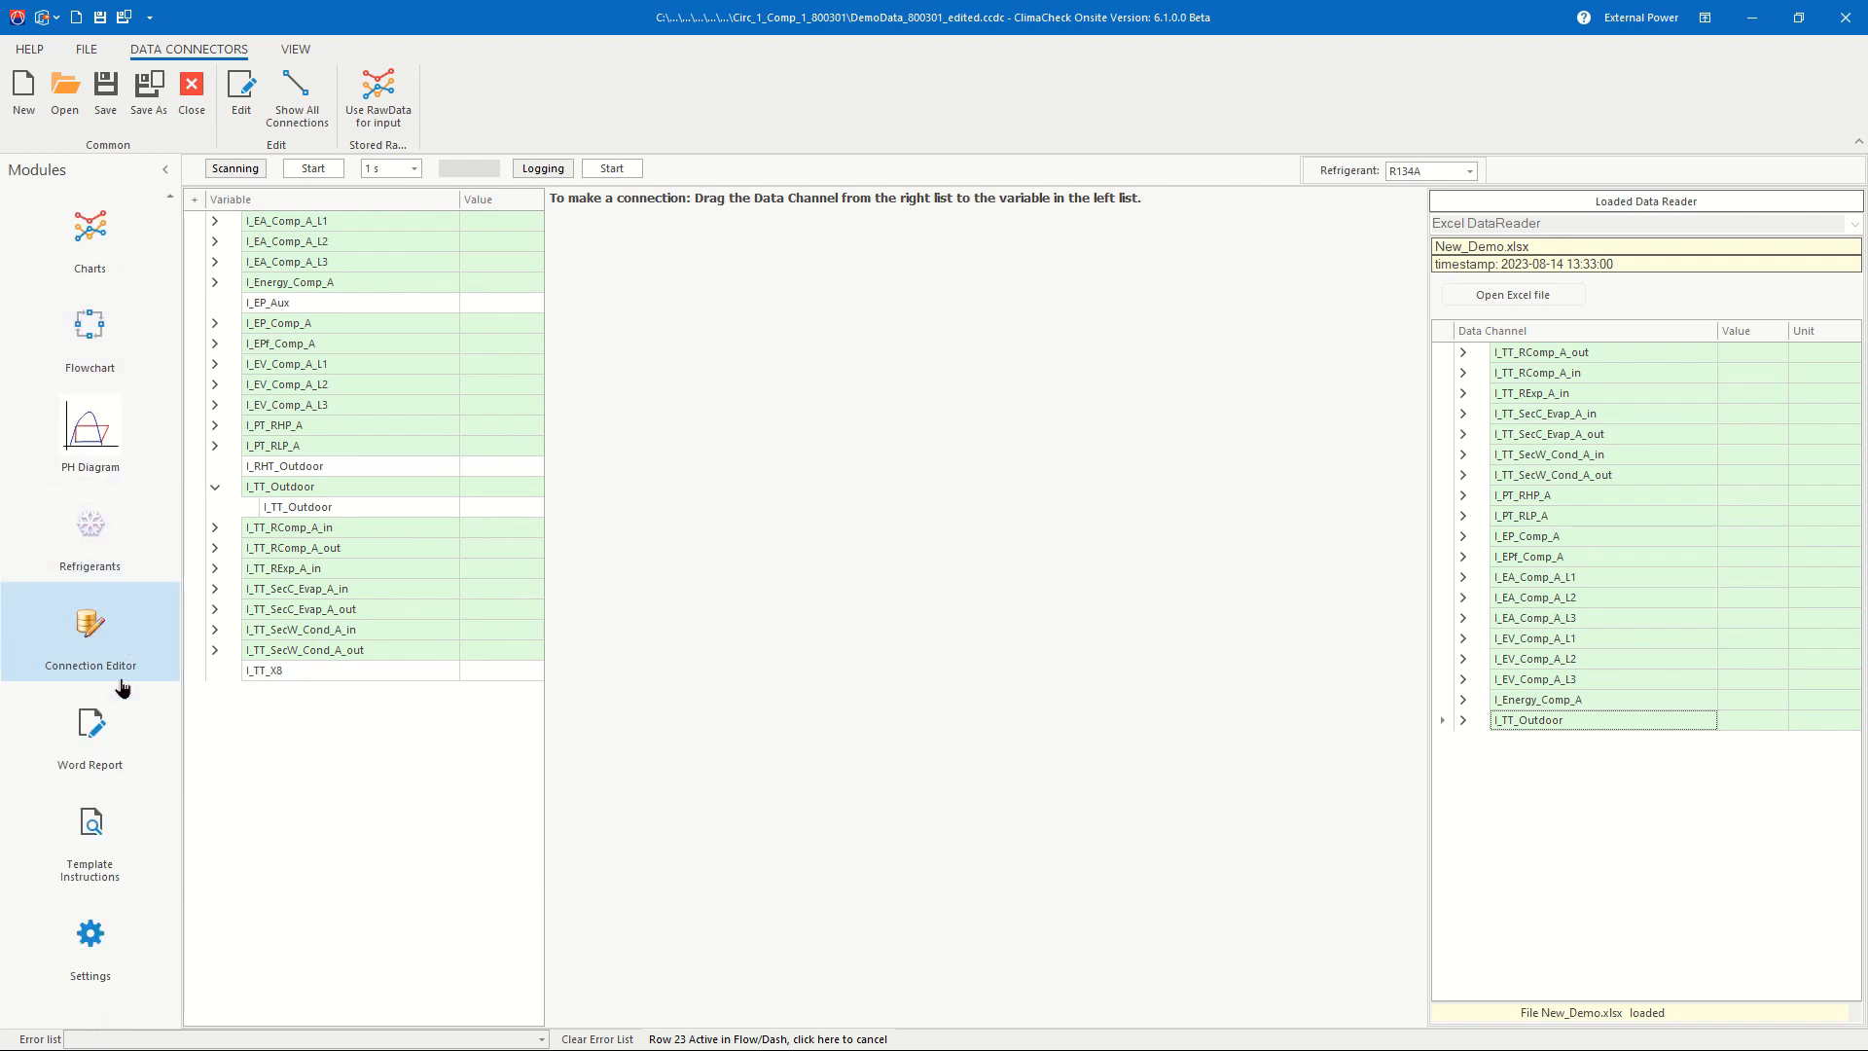
left_click(90, 849)
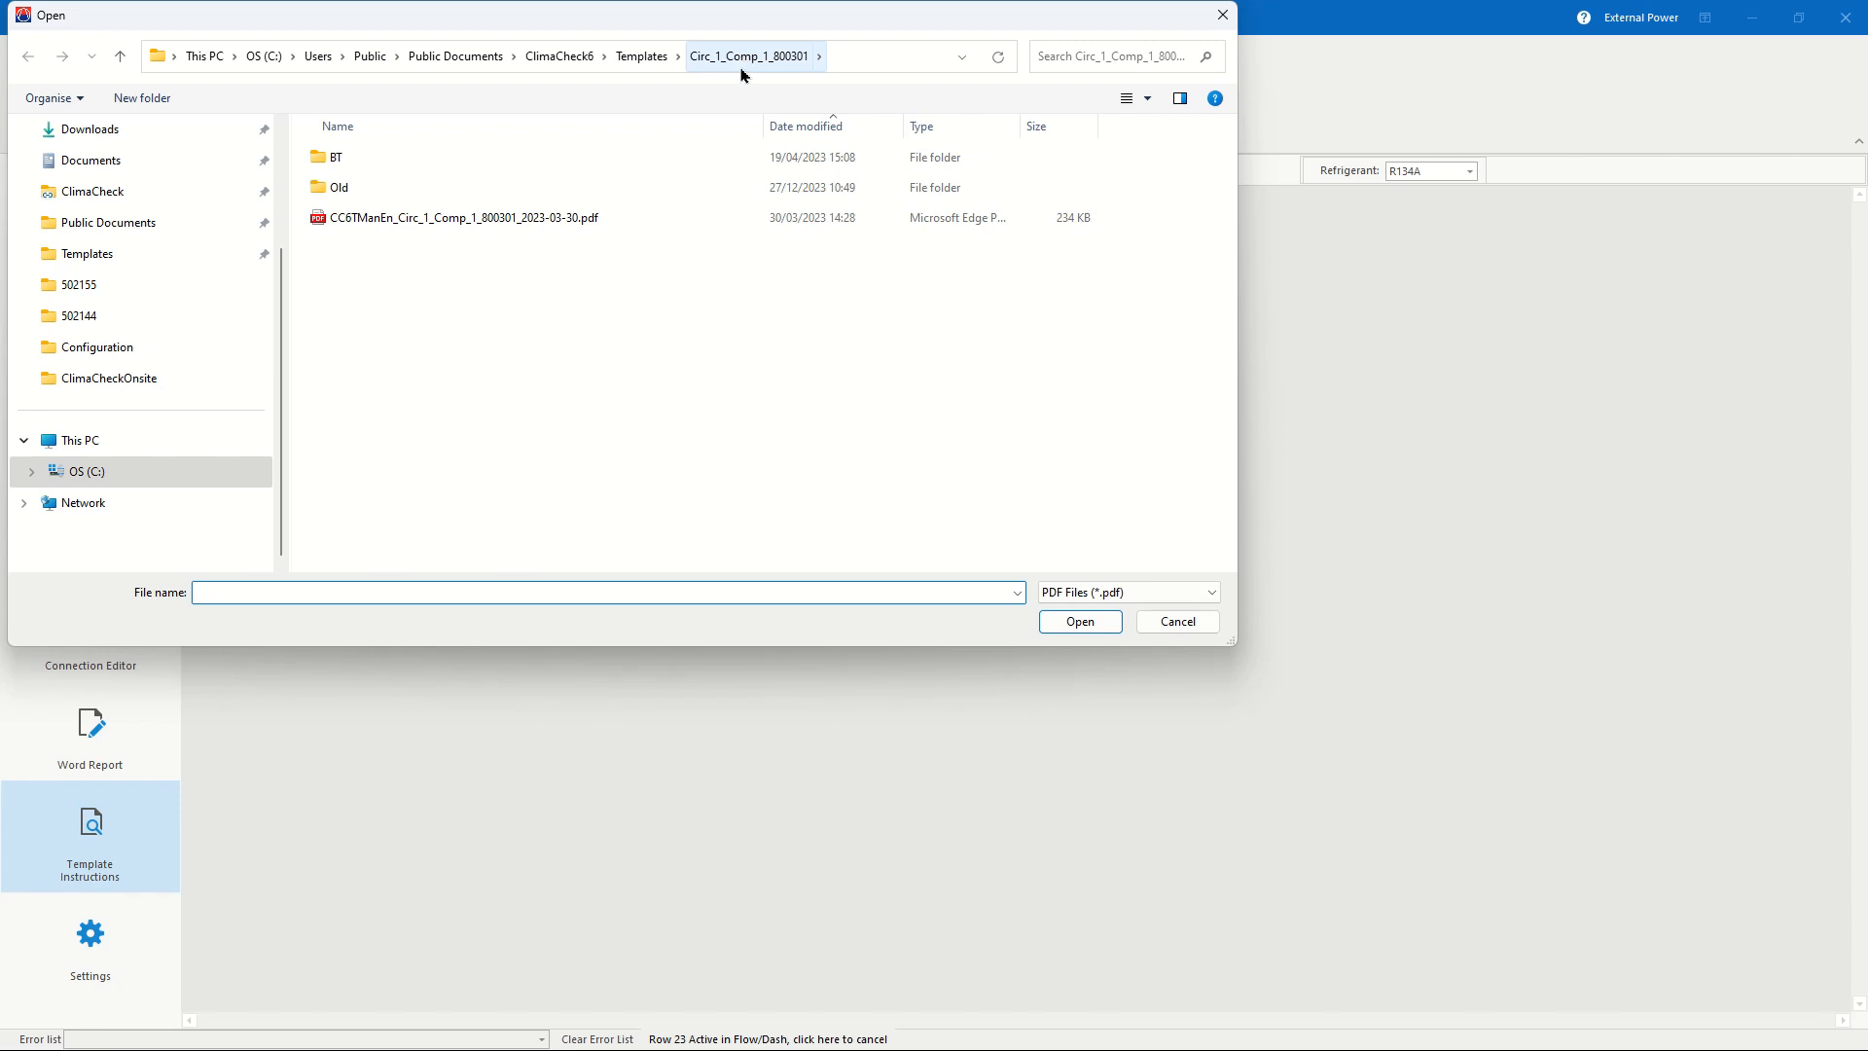
double_click(431, 219)
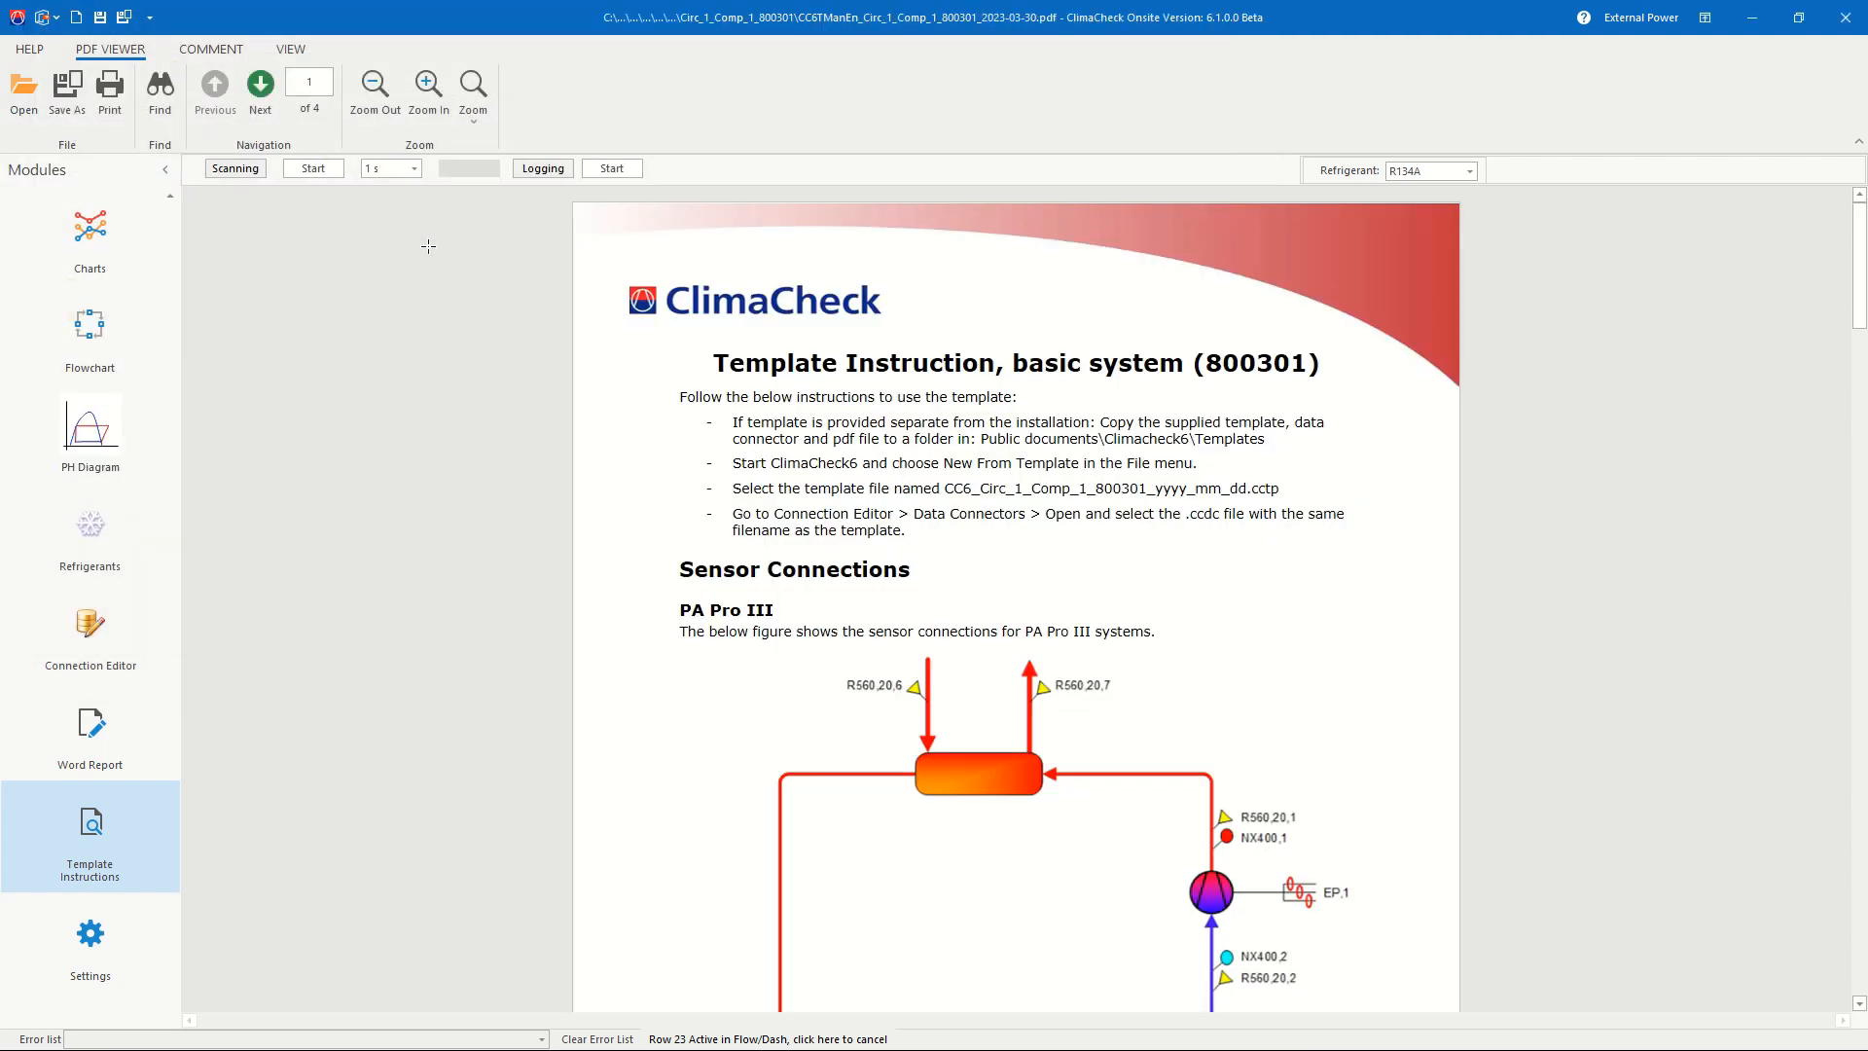
scroll(670, 488, "down", 3)
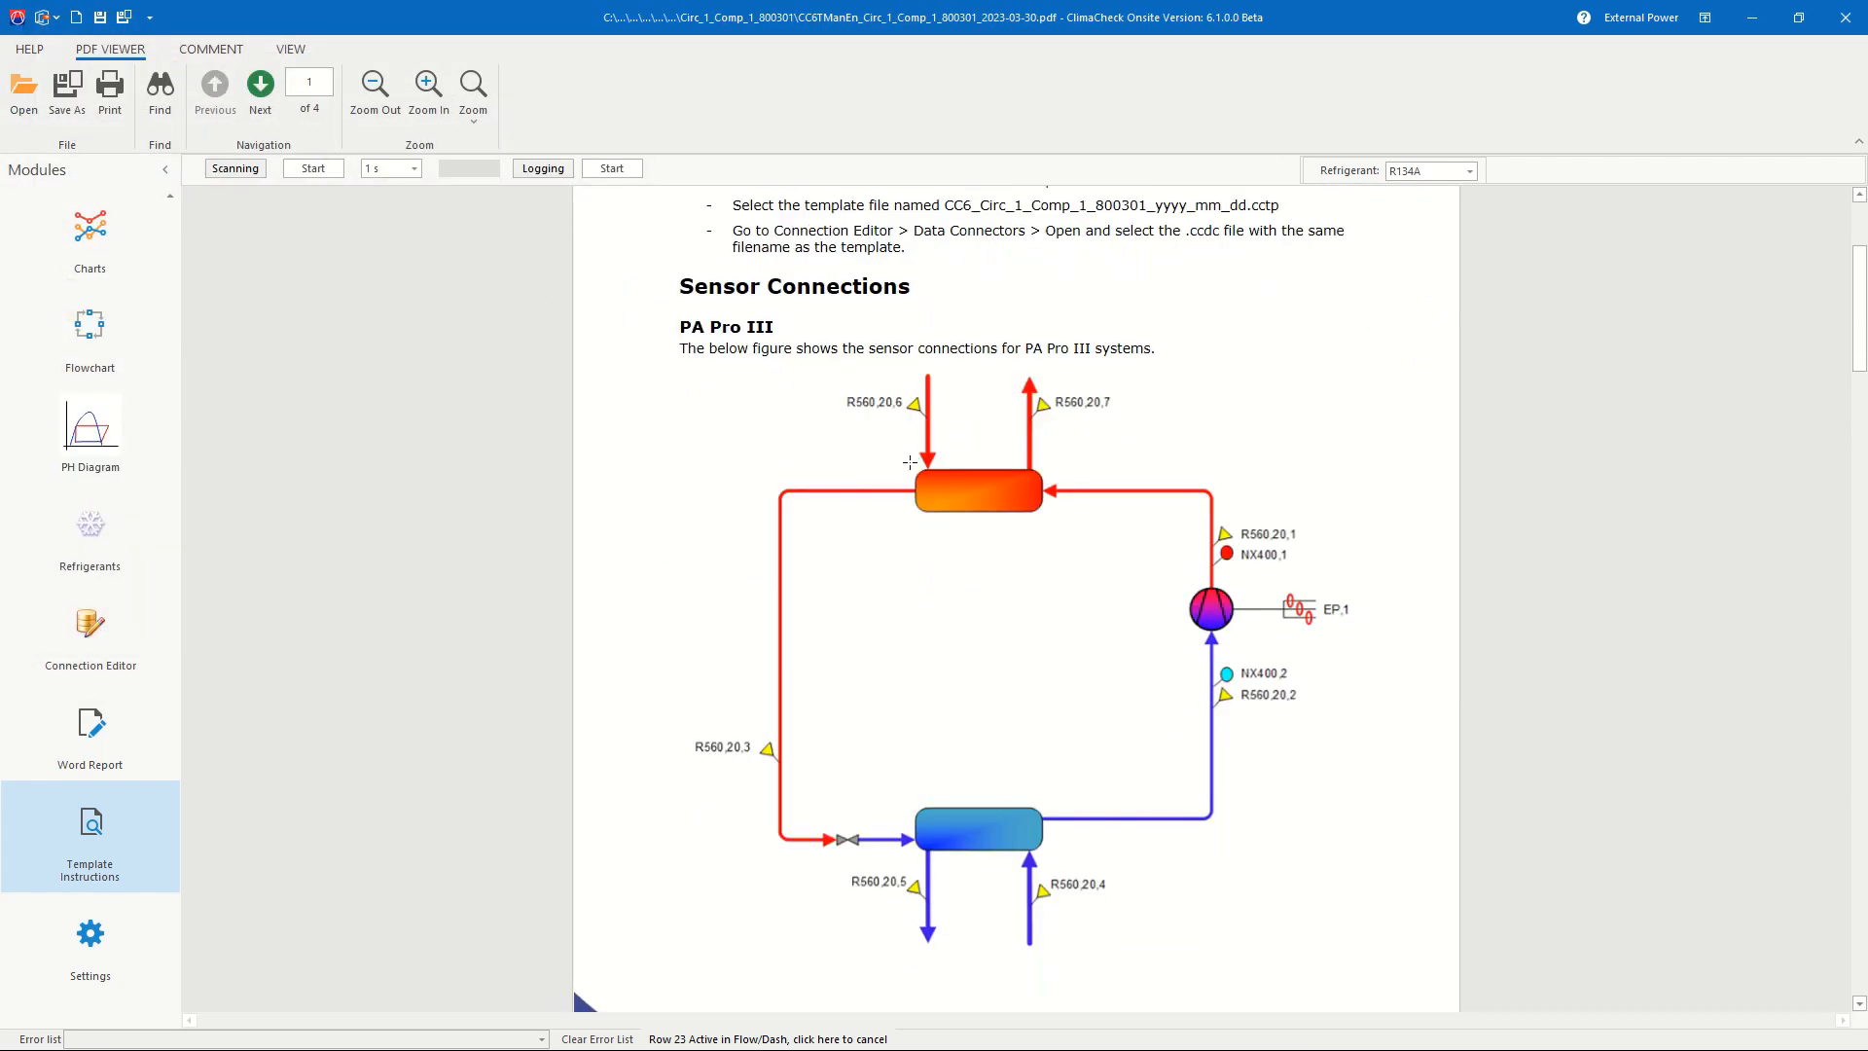
Step: Add PROPANE to the refrigerant short list and check that it is offered in the refrigerant selection
scroll(910, 466, "down", 2)
scroll(1448, 425, "up", 4)
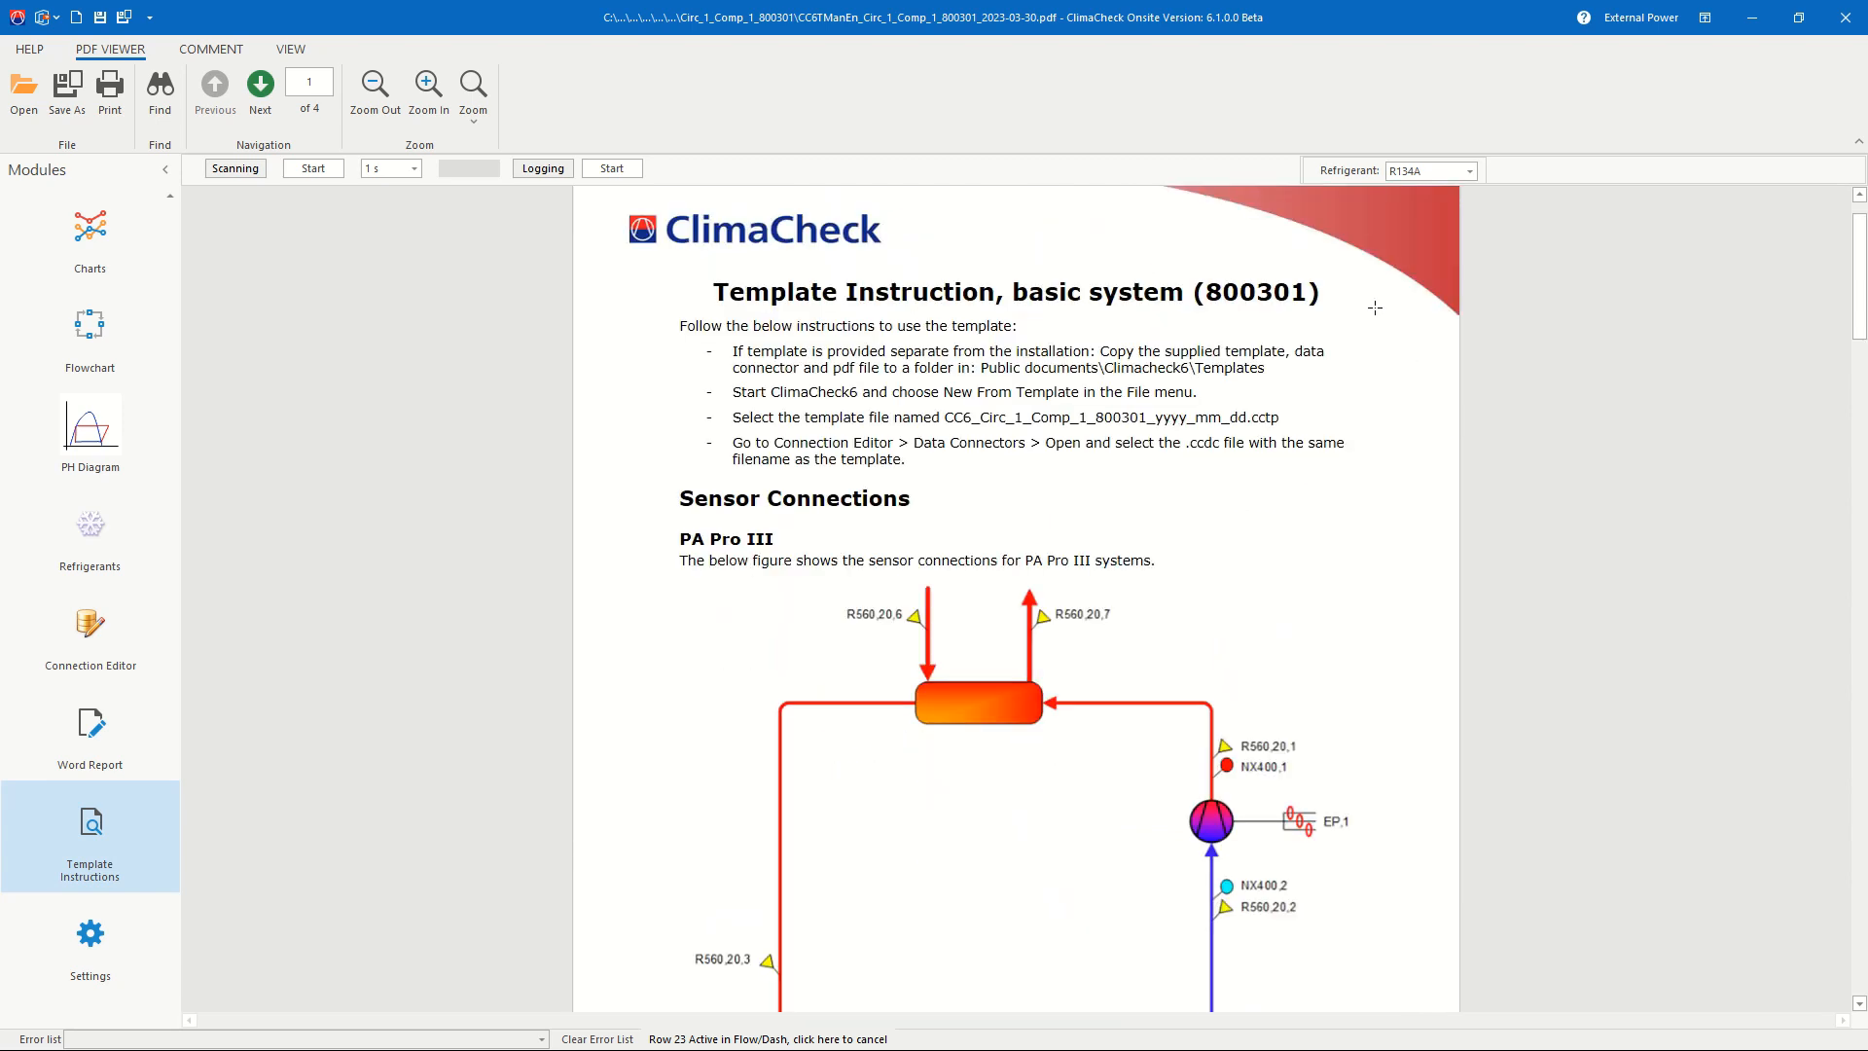
left_click(1469, 172)
left_click(1468, 172)
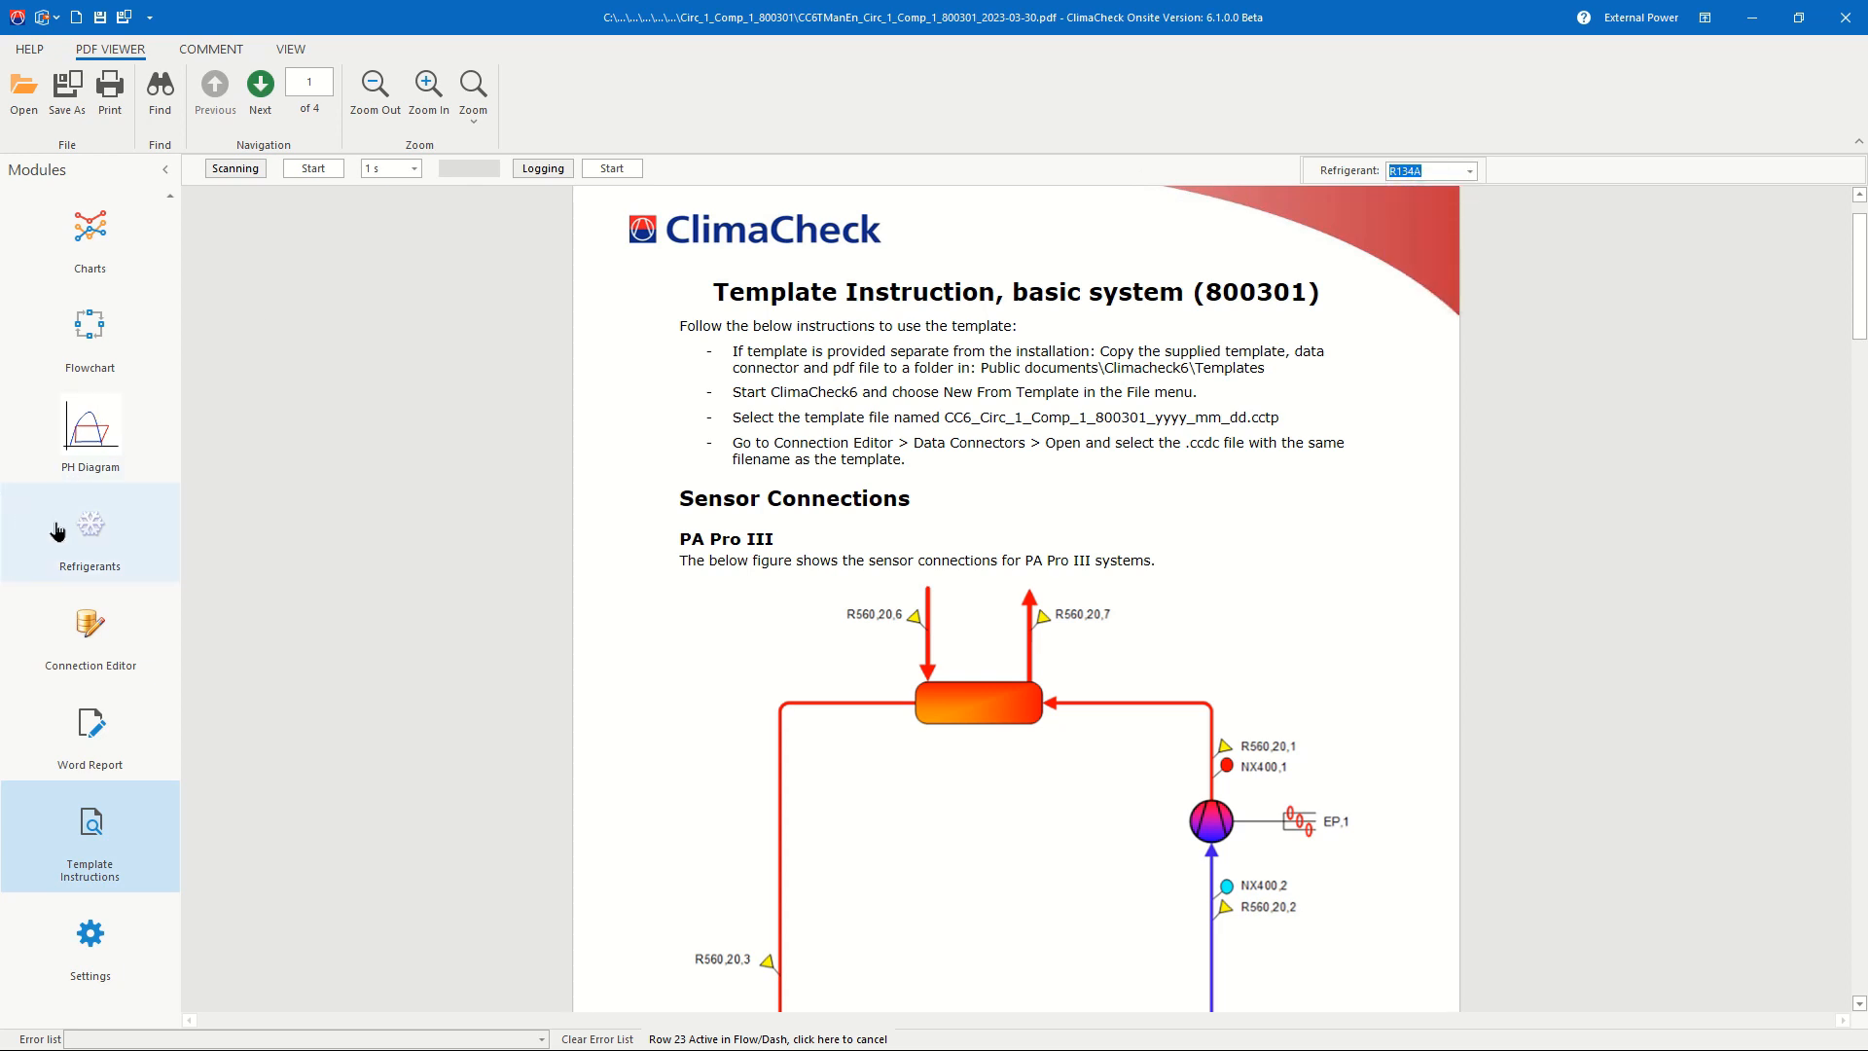
left_click(82, 541)
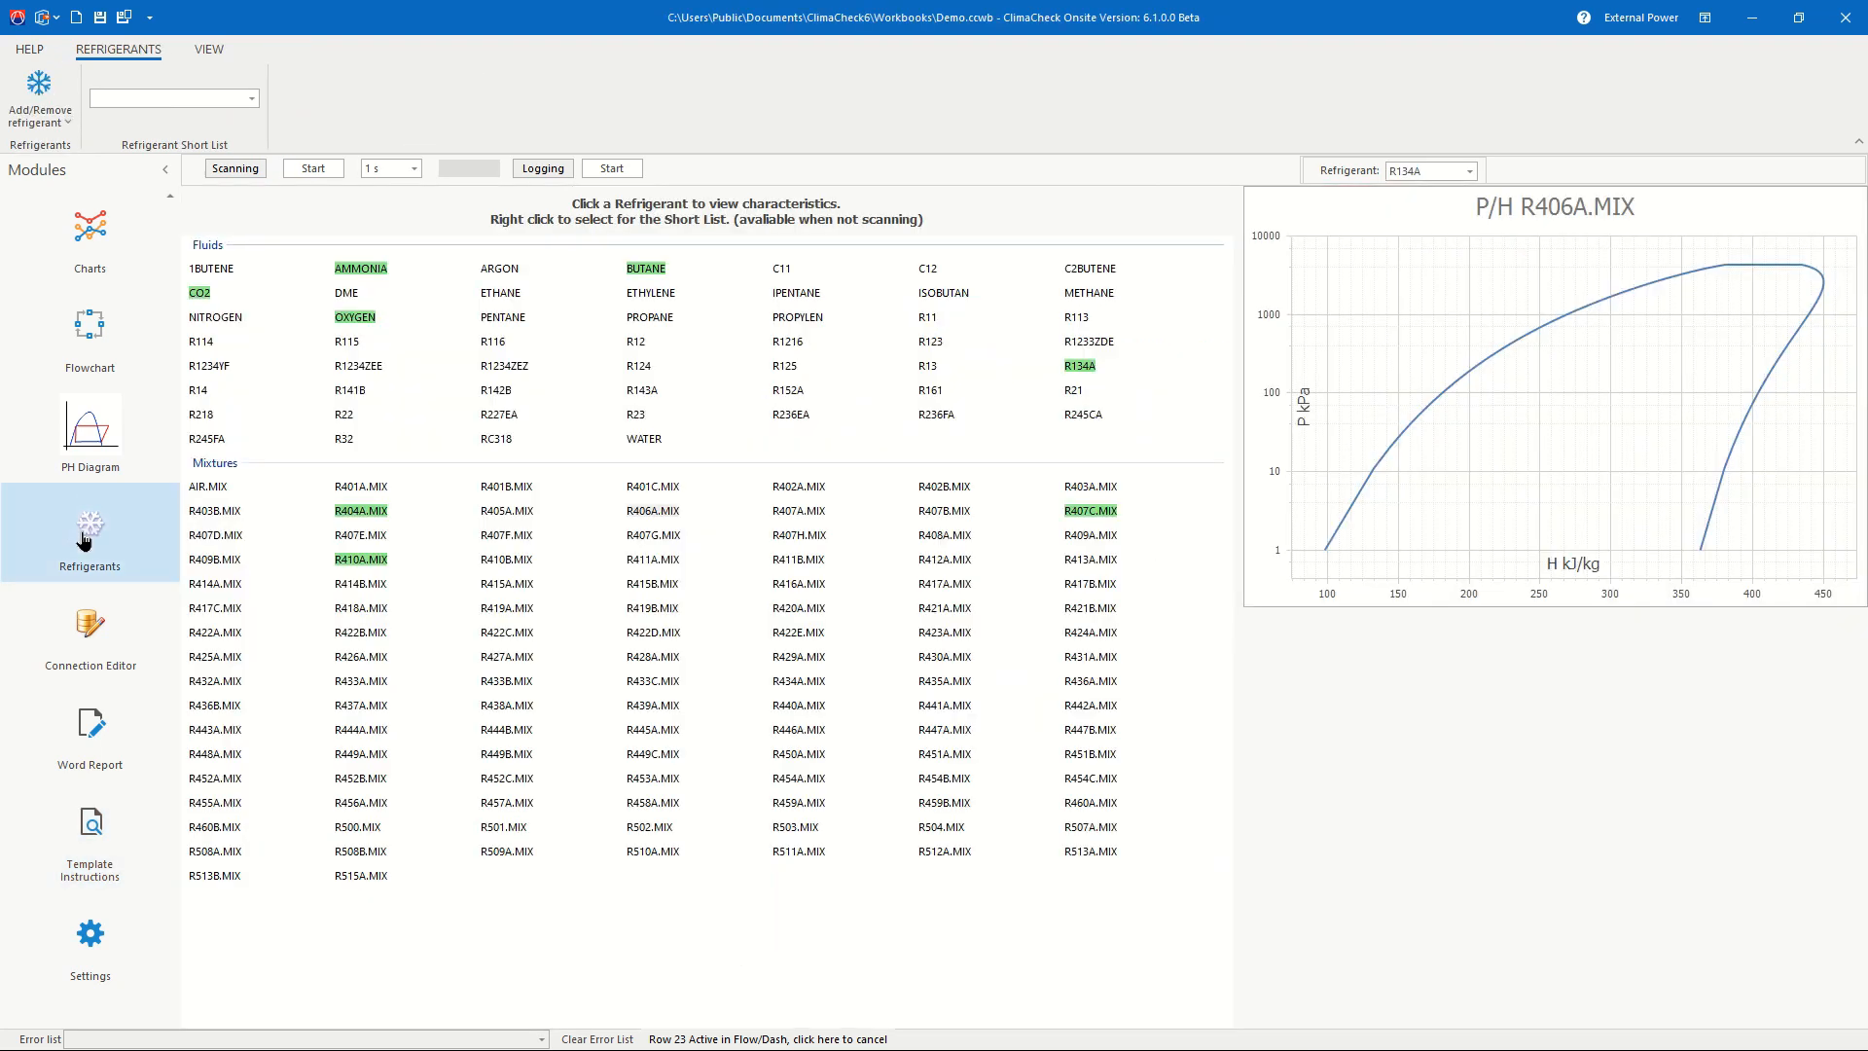
right_click(648, 326)
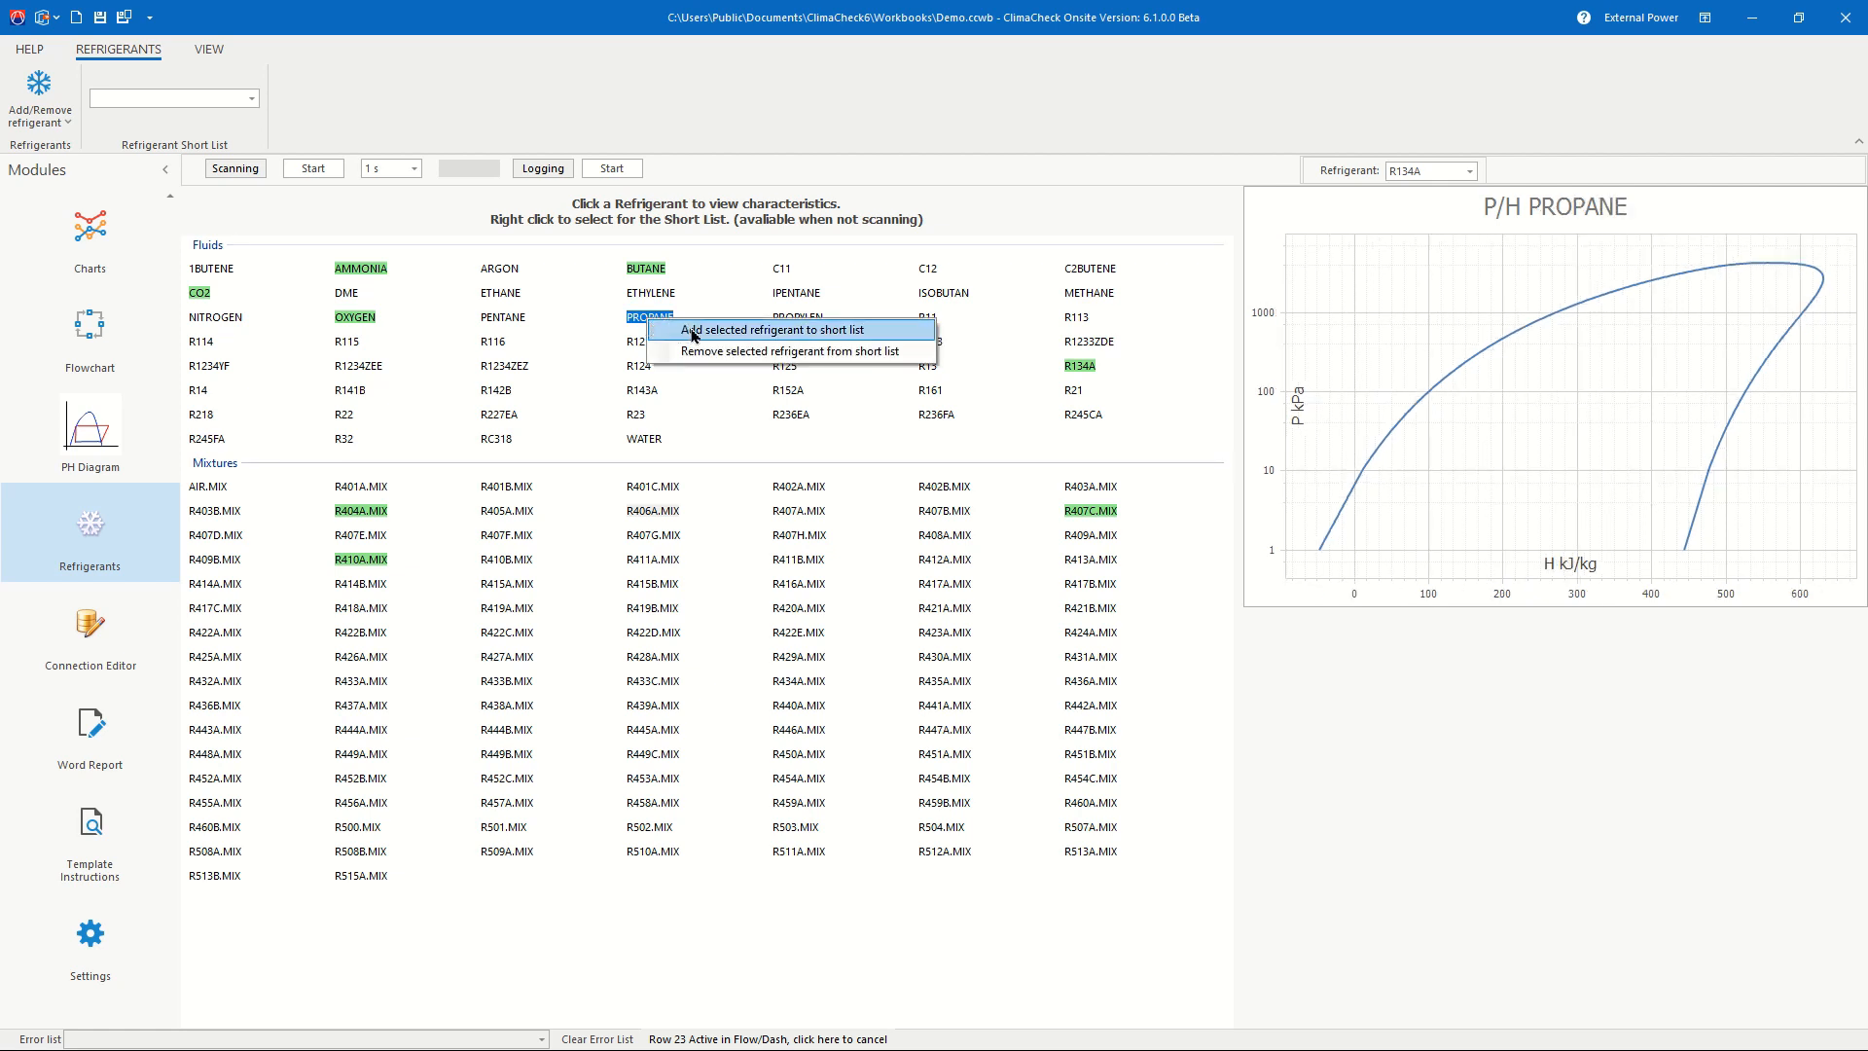
left_click(692, 330)
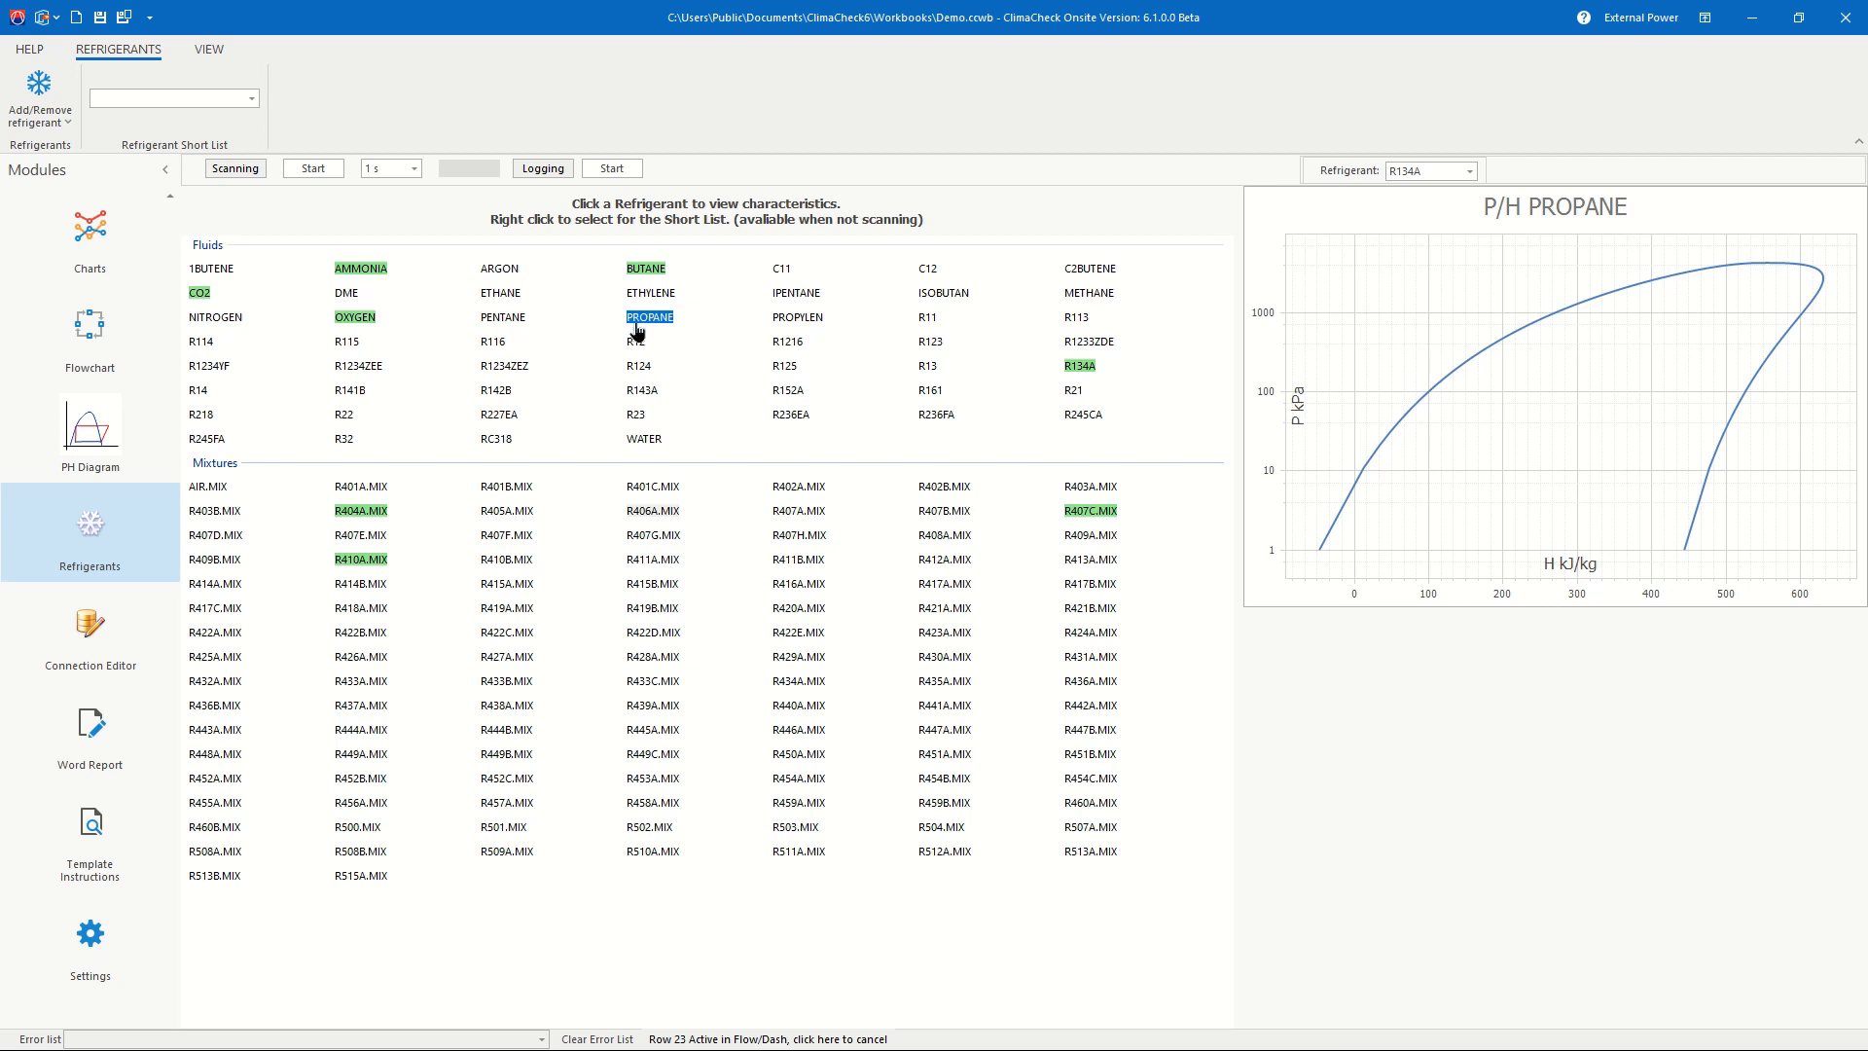
left_click(1468, 173)
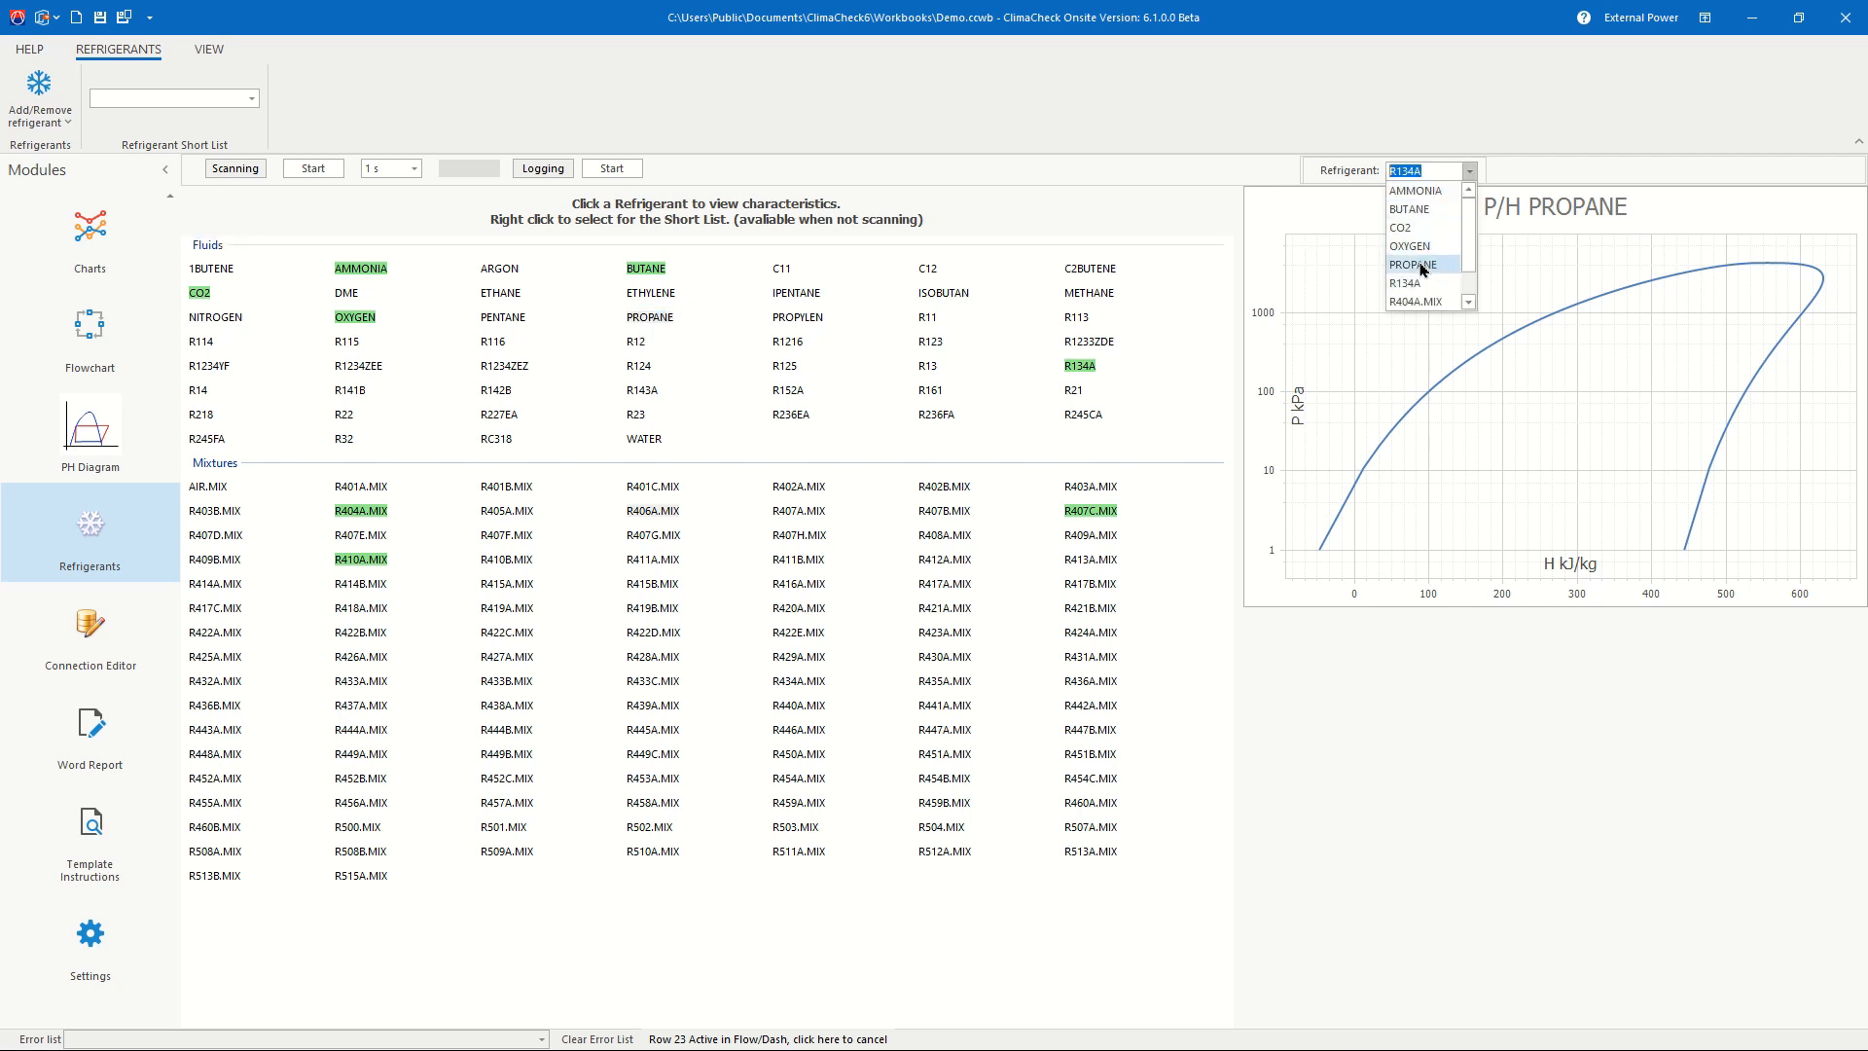
left_click(1037, 182)
Step: Unhide the hidden columns between D and O in the ReportA sheet of the workbook
scroll(56, 450, "up", 1)
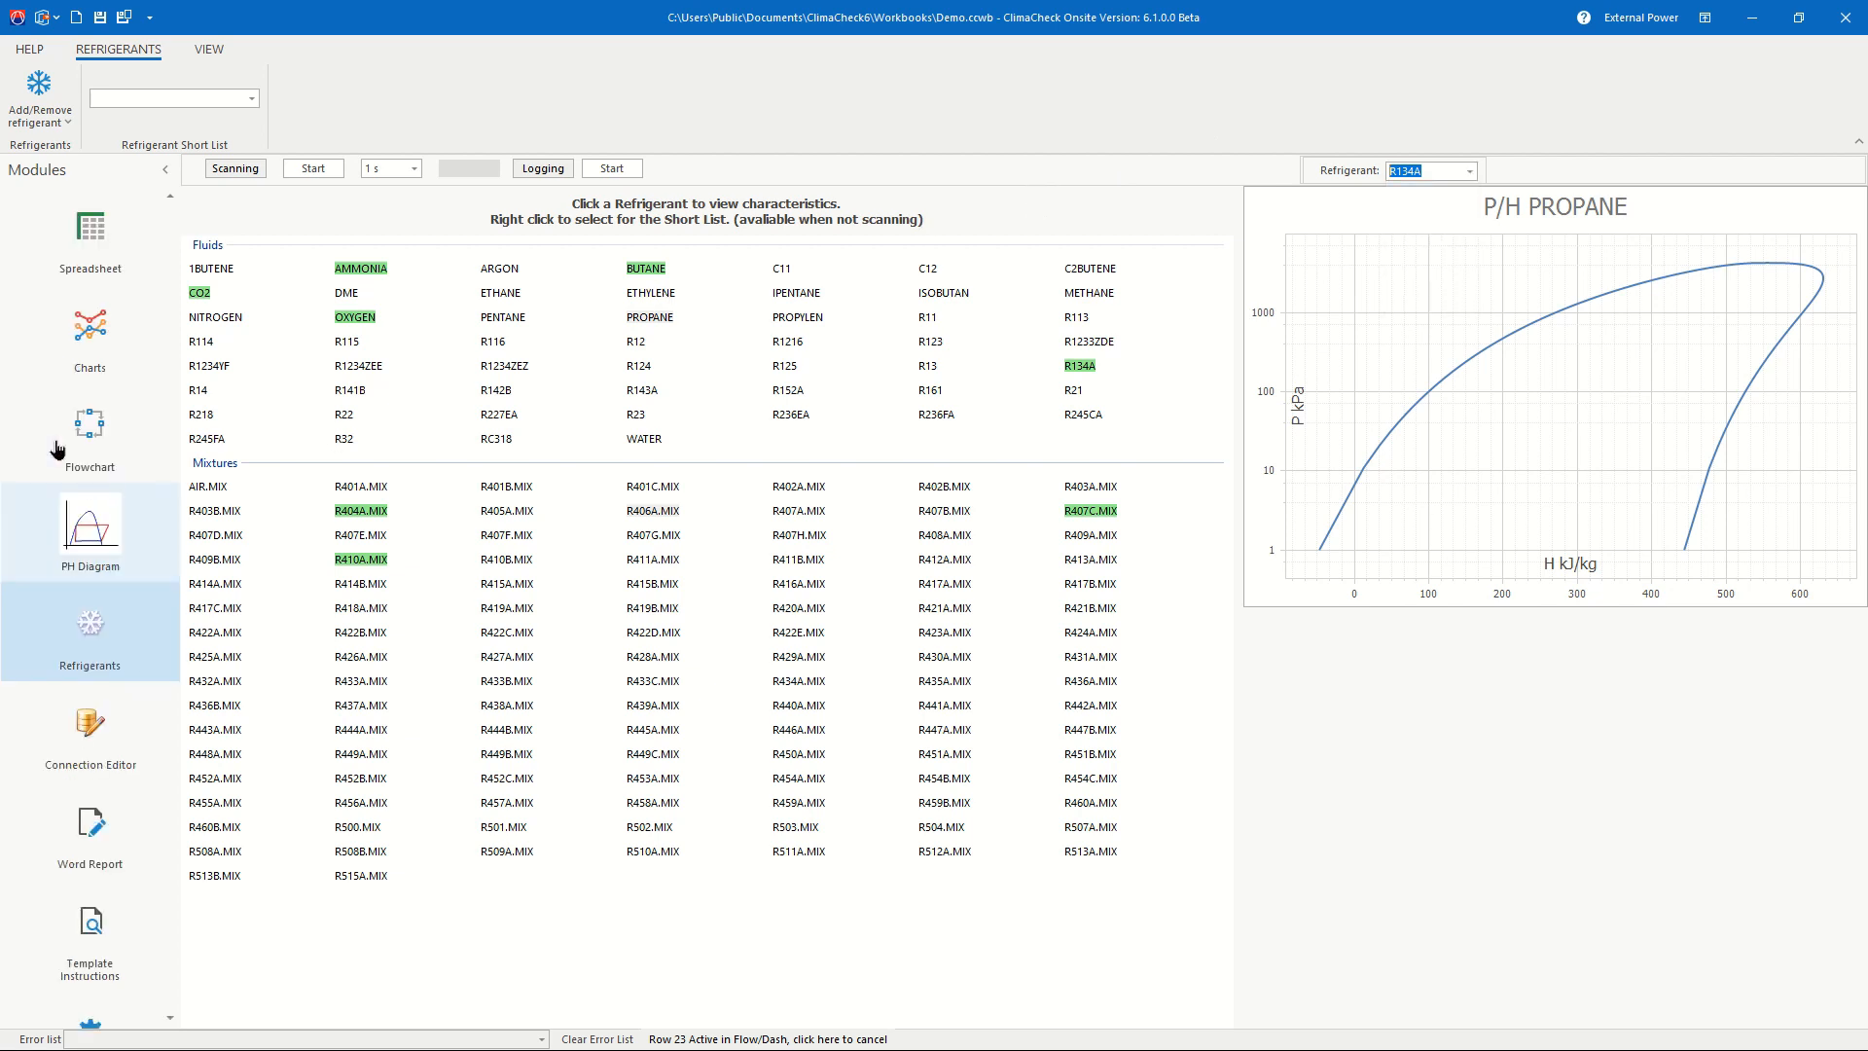
scroll(56, 449, "up", 2)
left_click(76, 444)
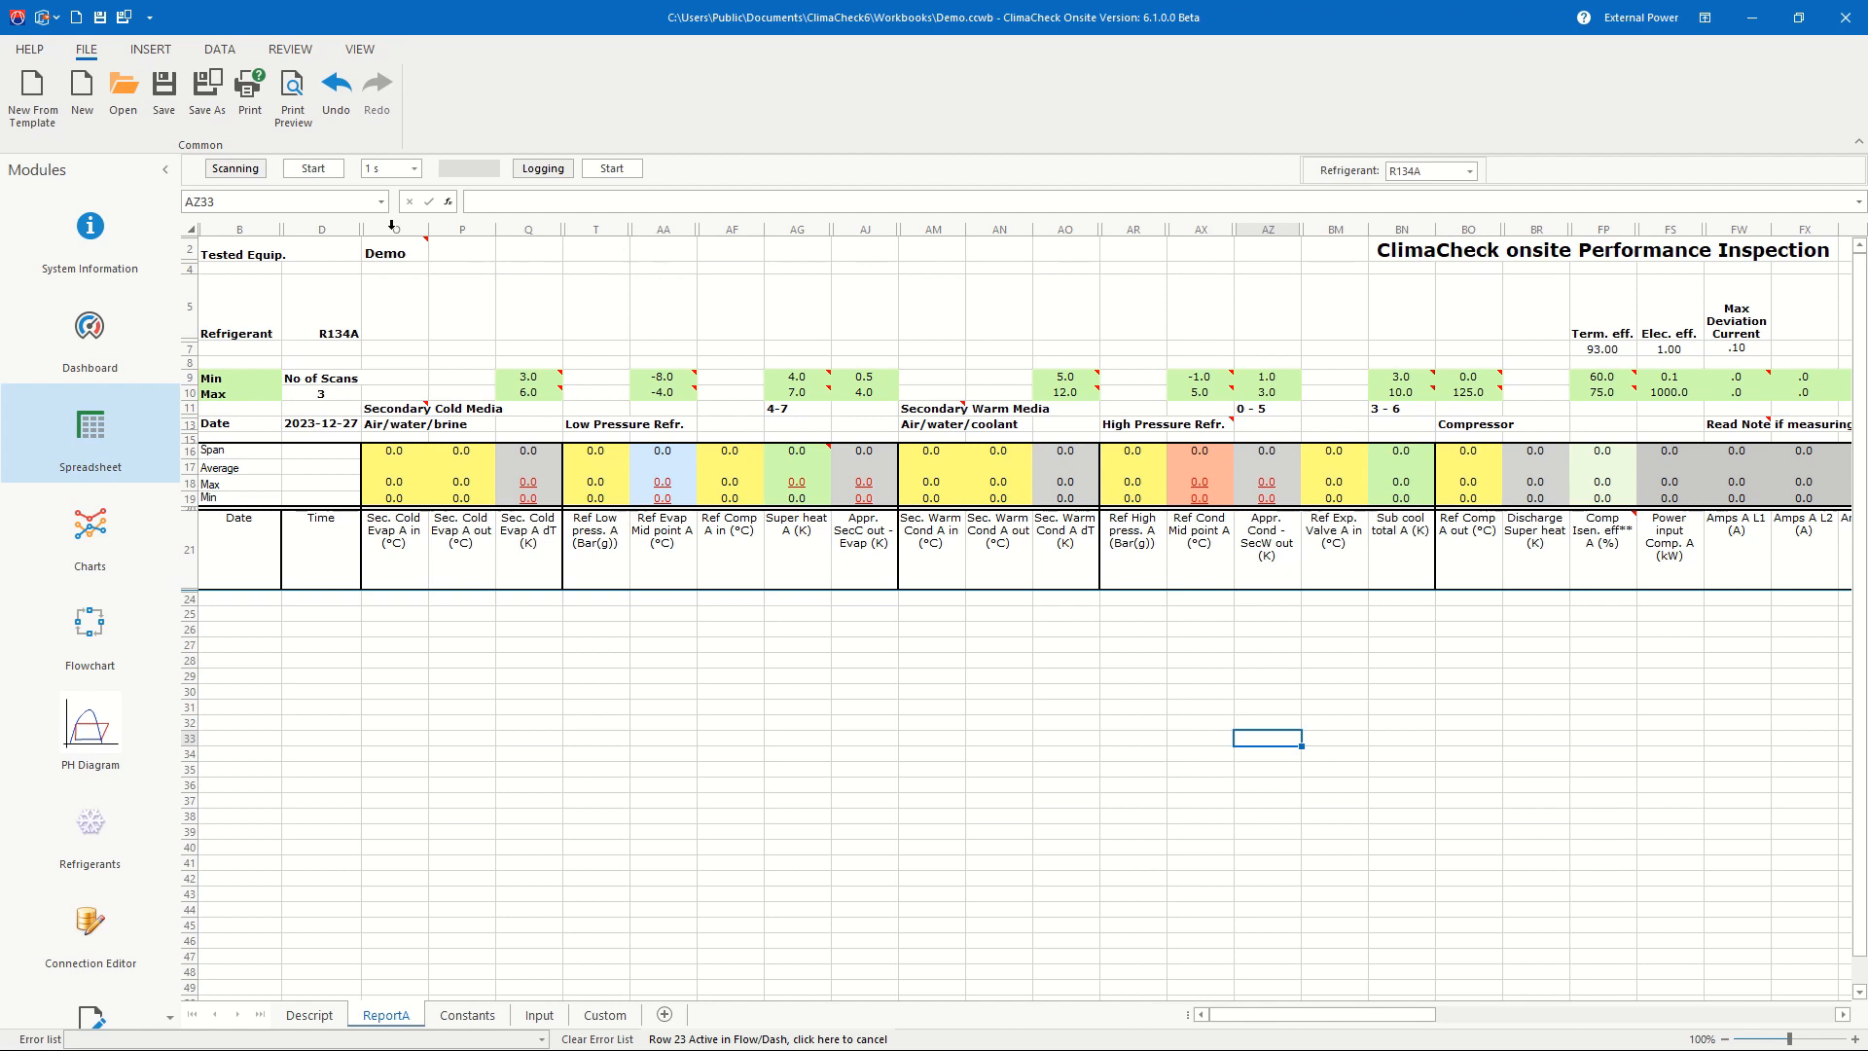
left_click_drag(392, 225, 362, 227)
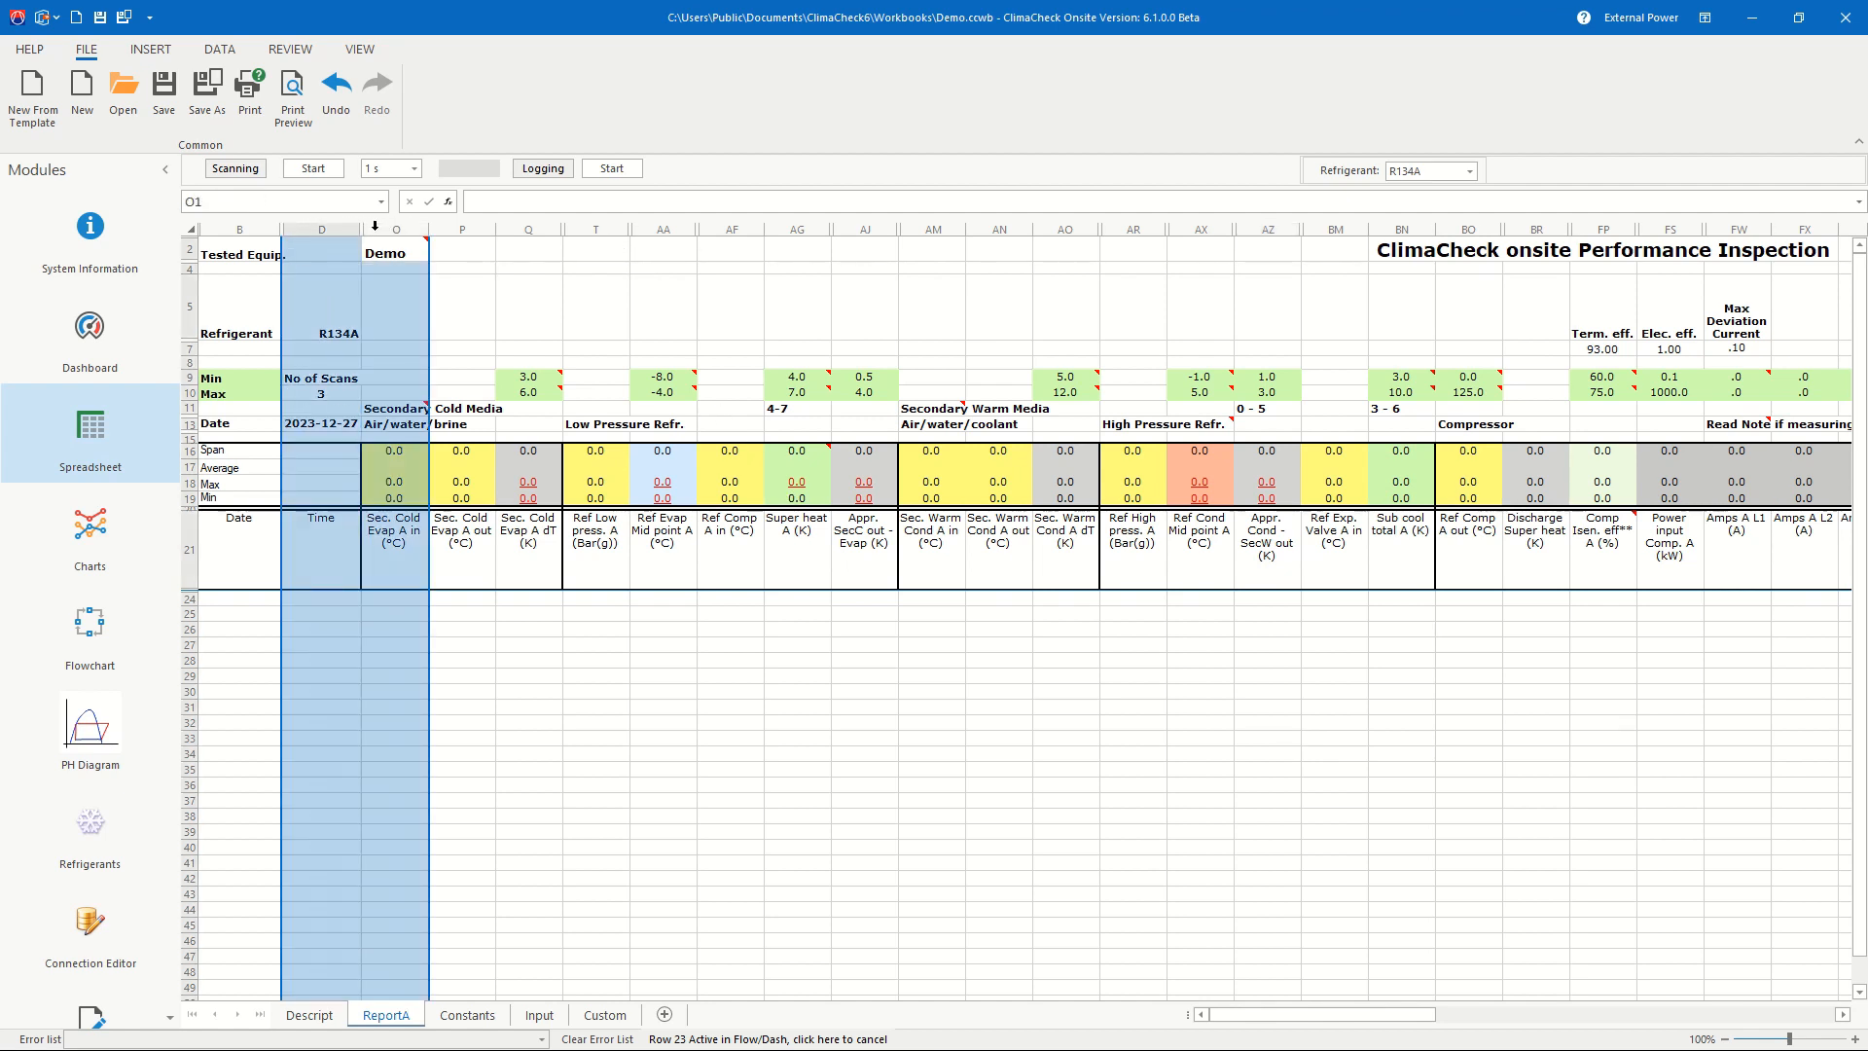
right_click(375, 226)
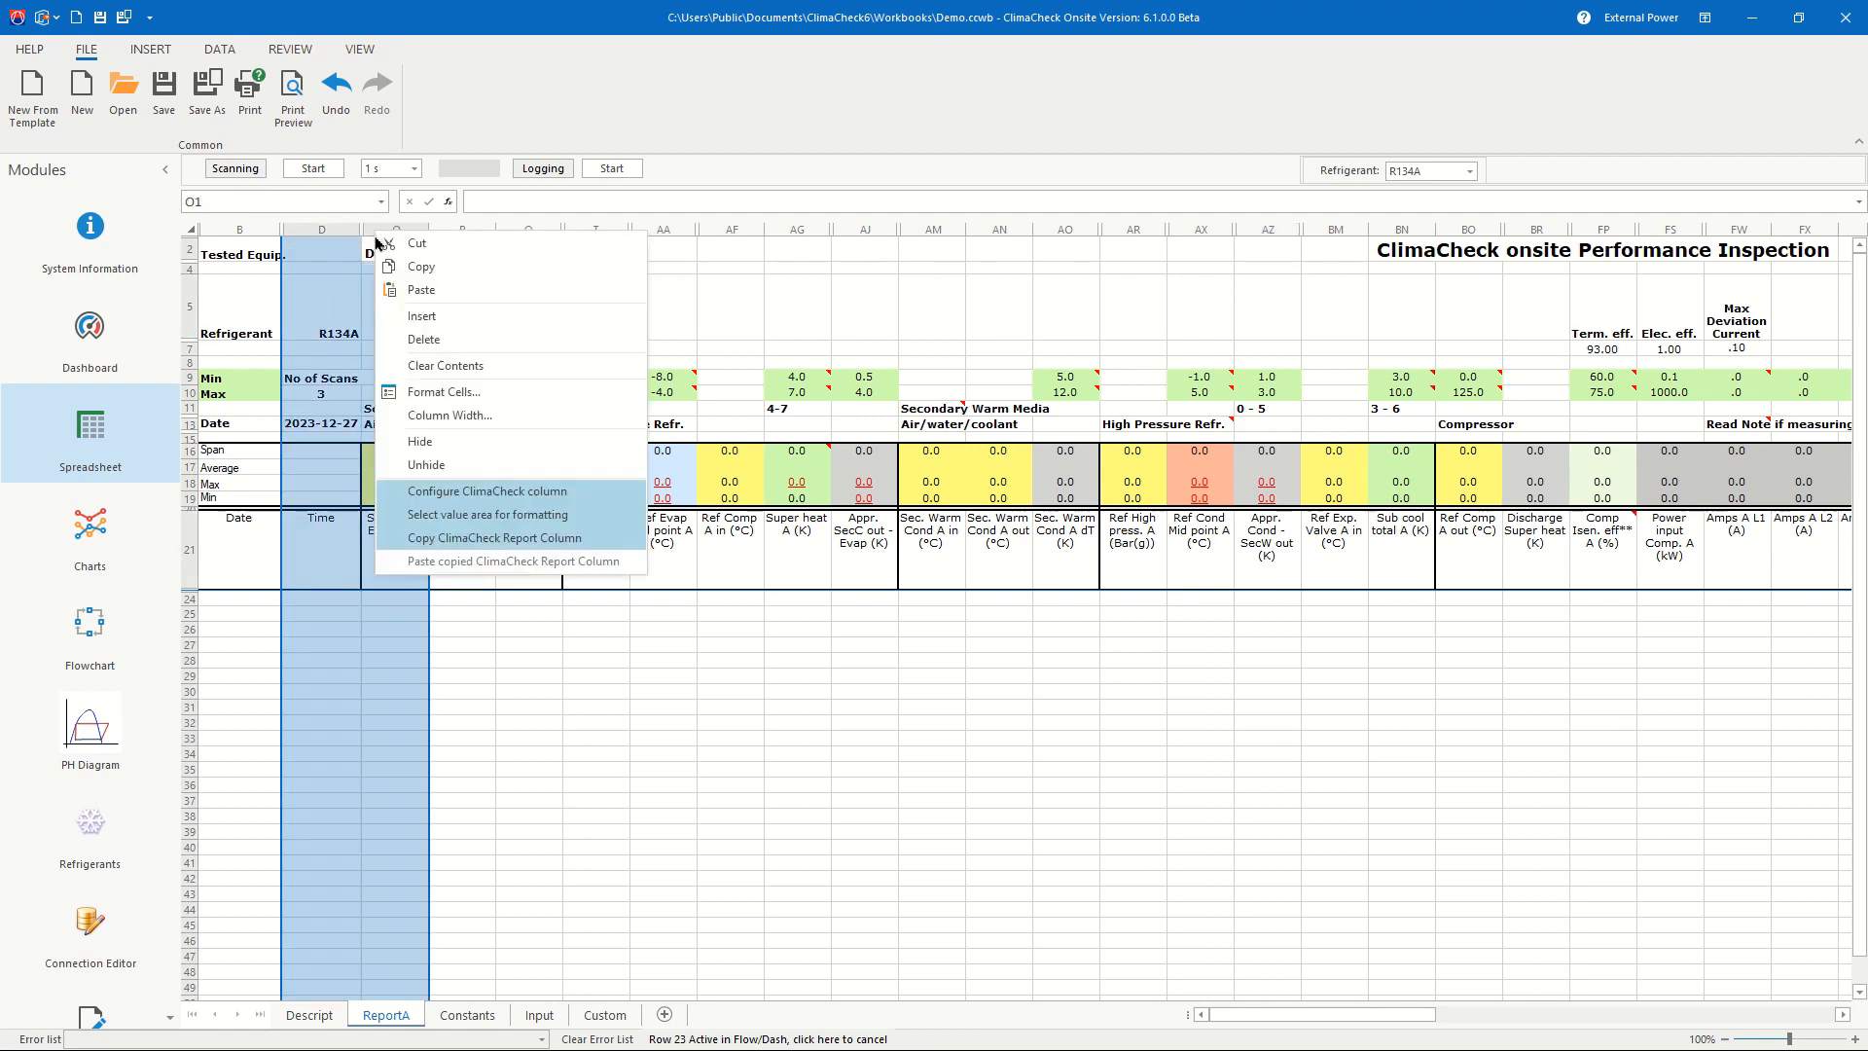
left_click(459, 471)
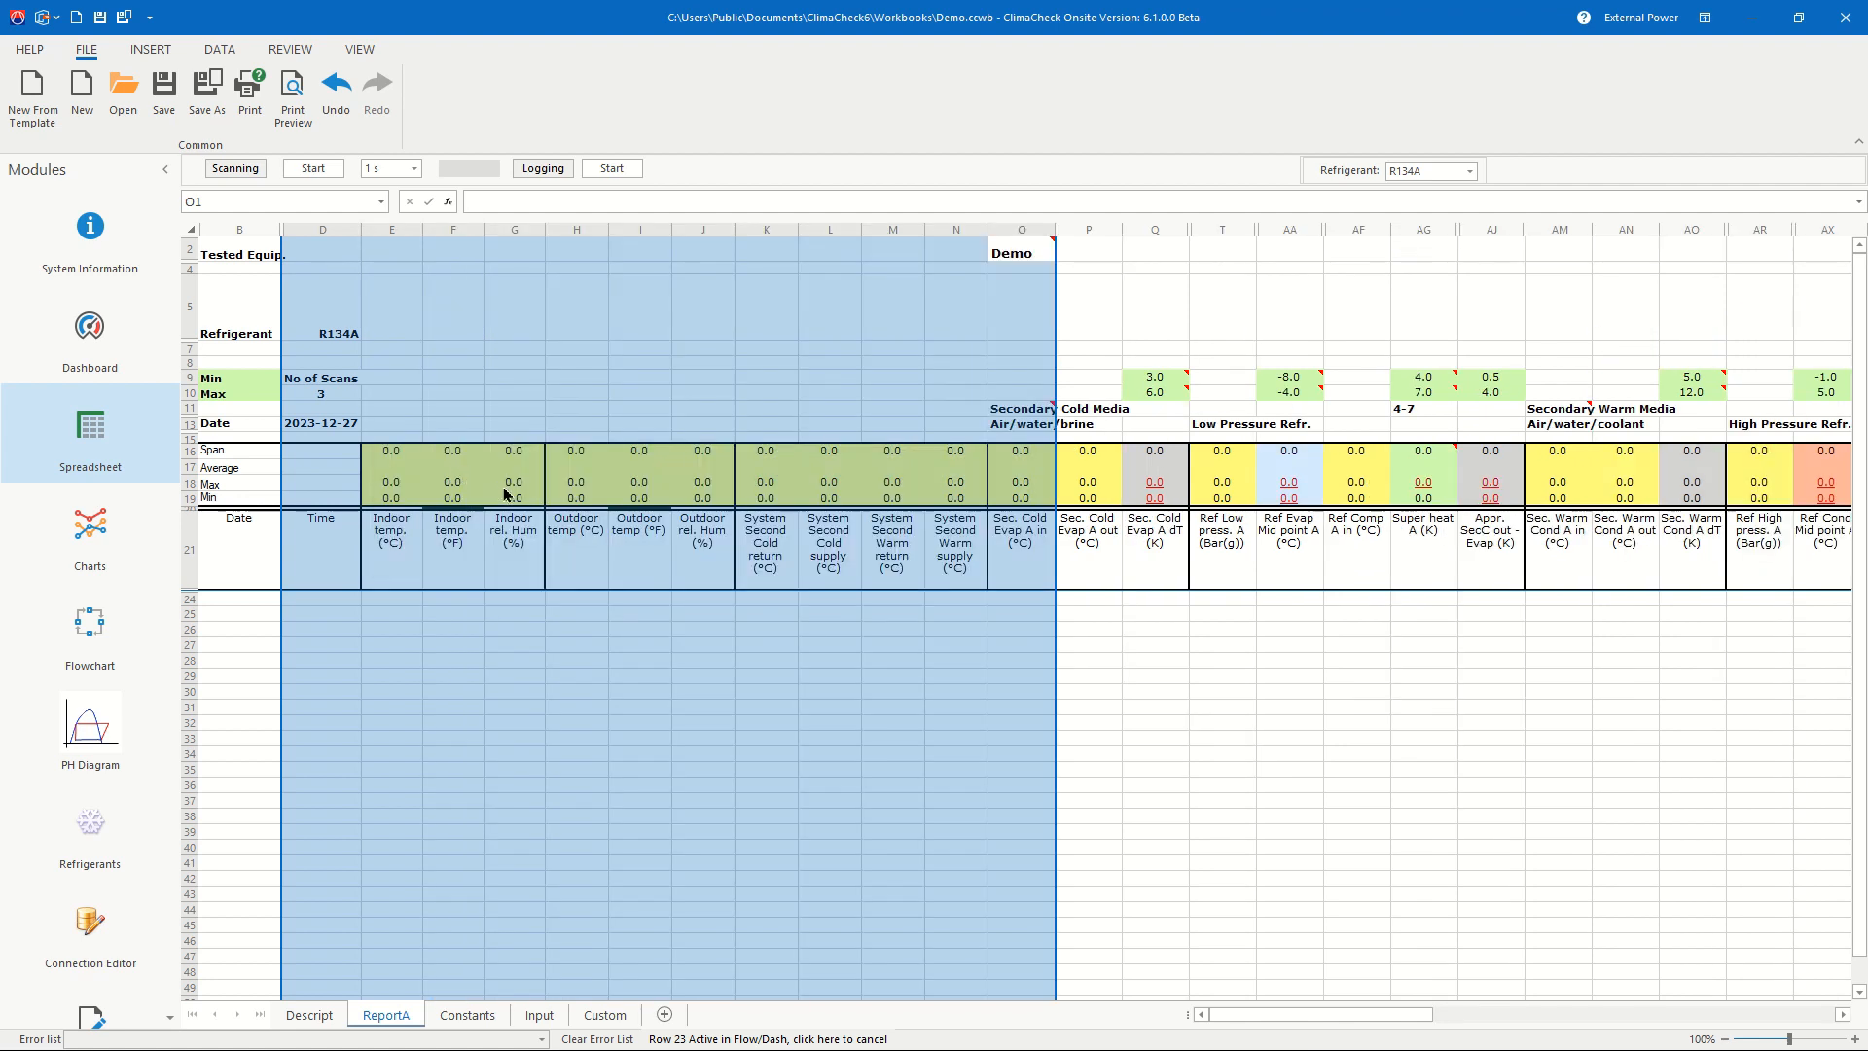
Step: Configure the Outdoor temp (°C) column to be visible in SI Default and included in the Chart Stability graph
left_click(578, 547)
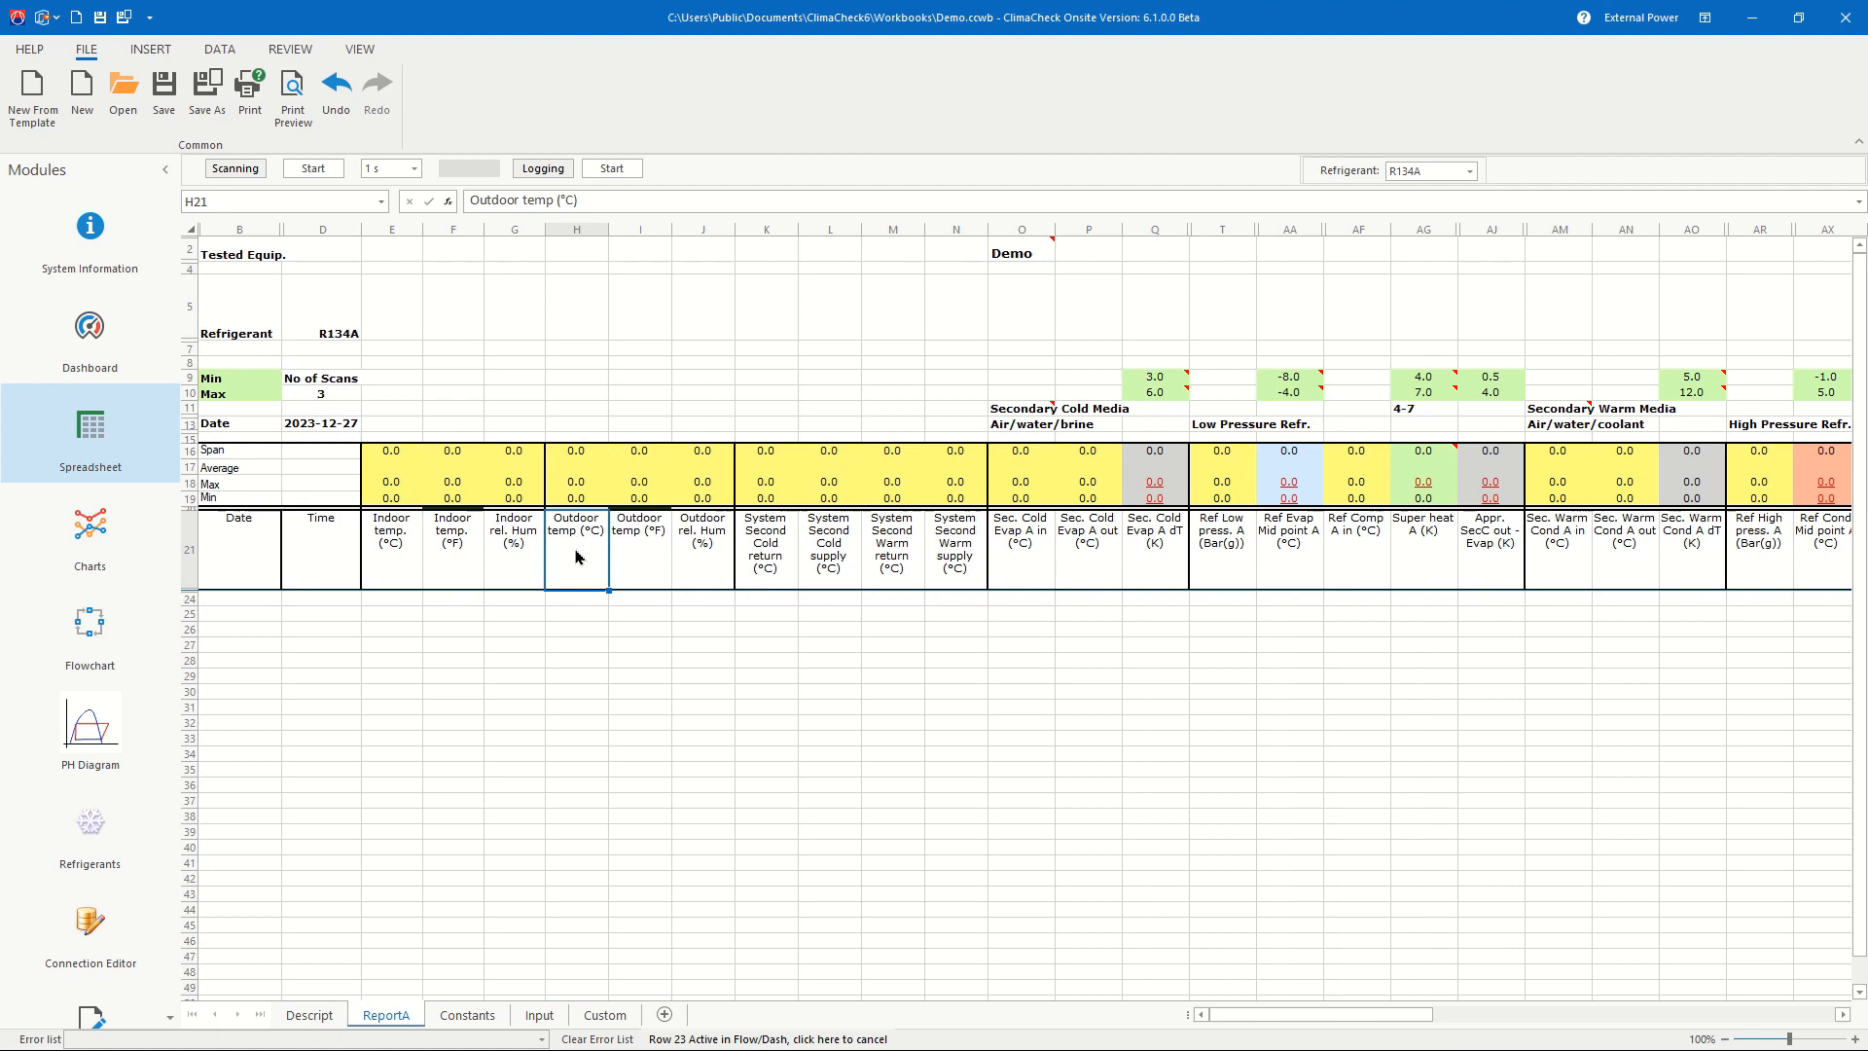
right_click(581, 235)
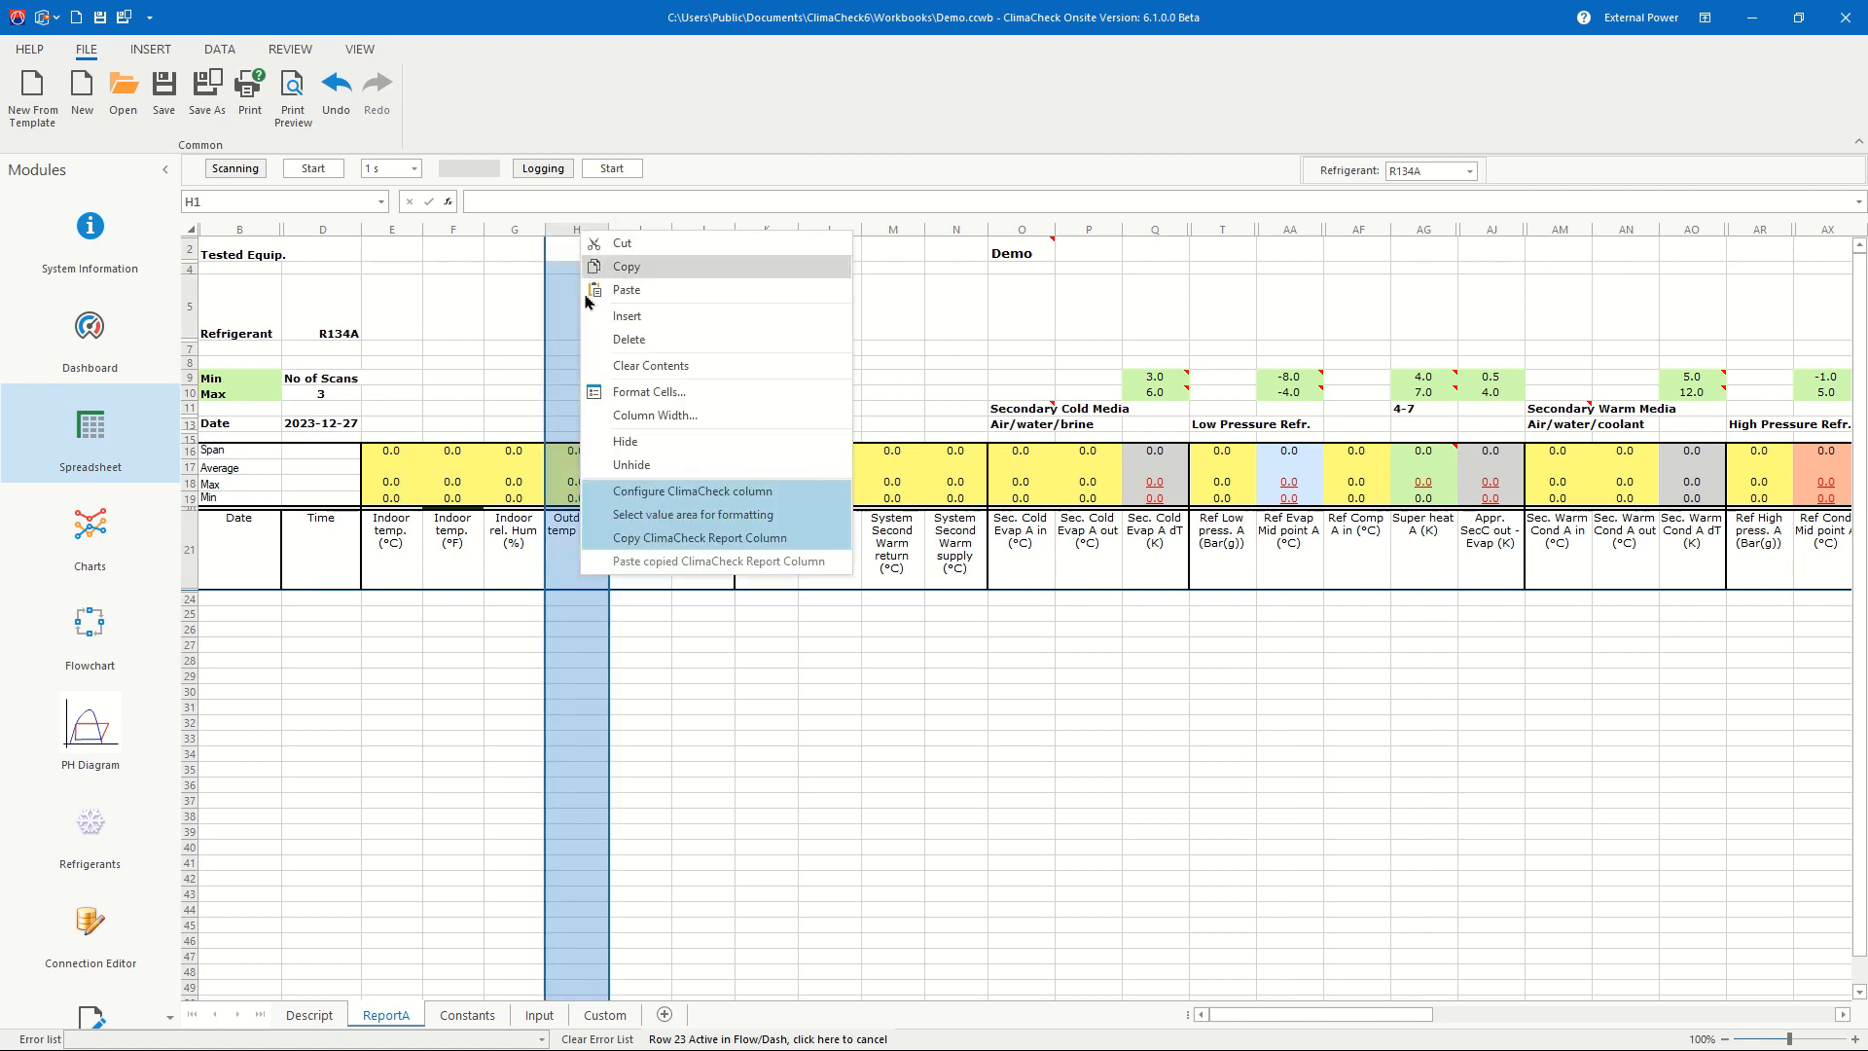
left_click(617, 494)
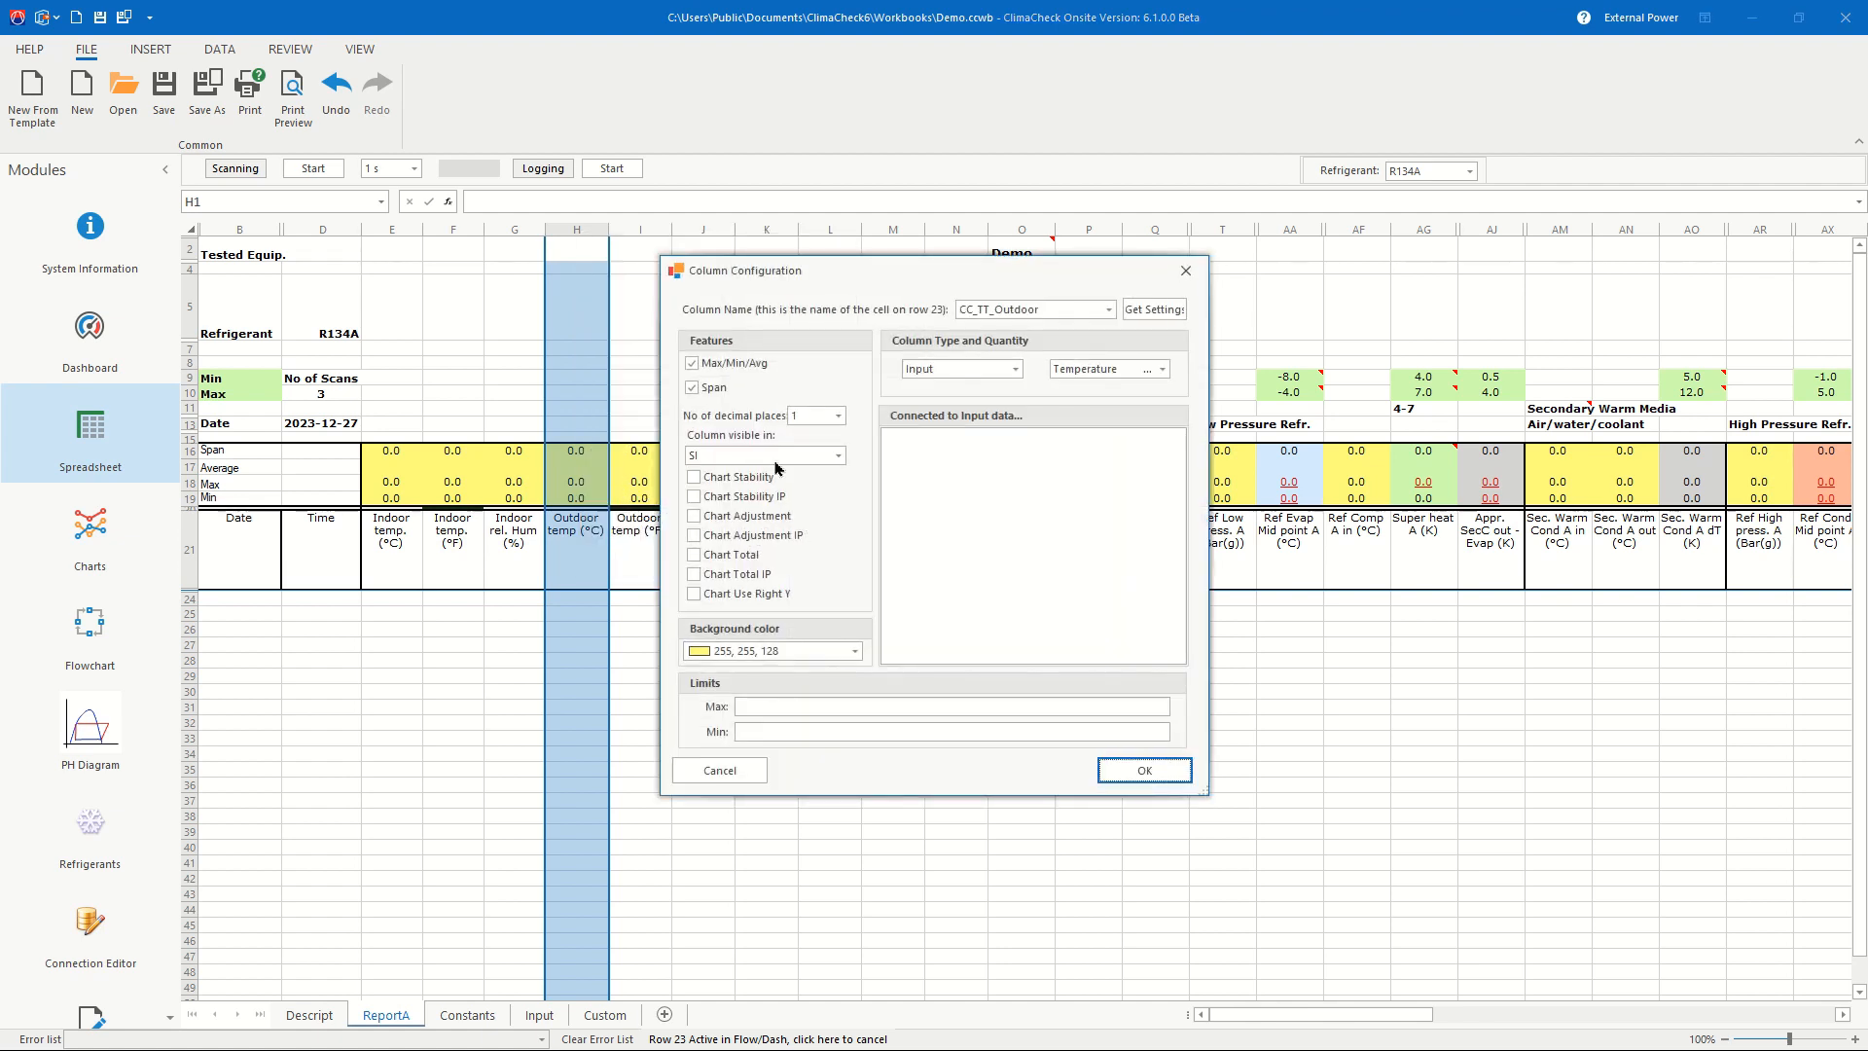
left_click(836, 456)
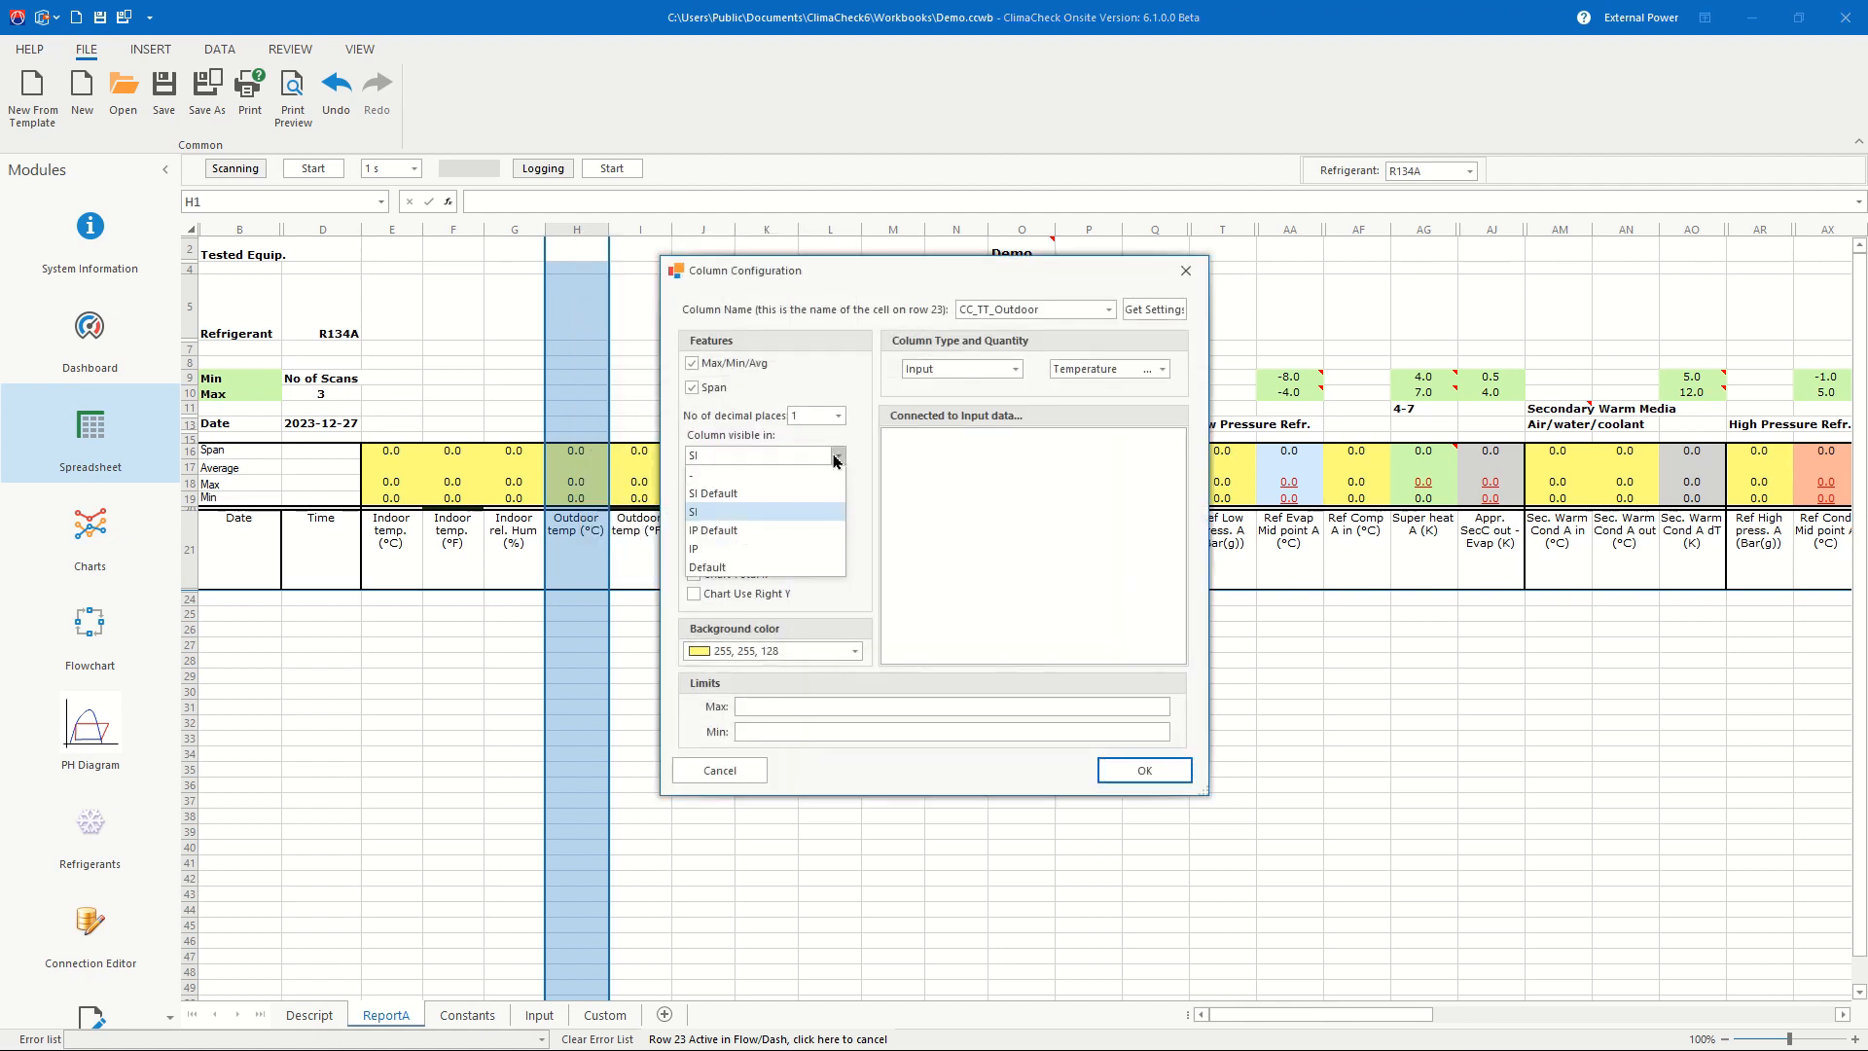
left_click(768, 494)
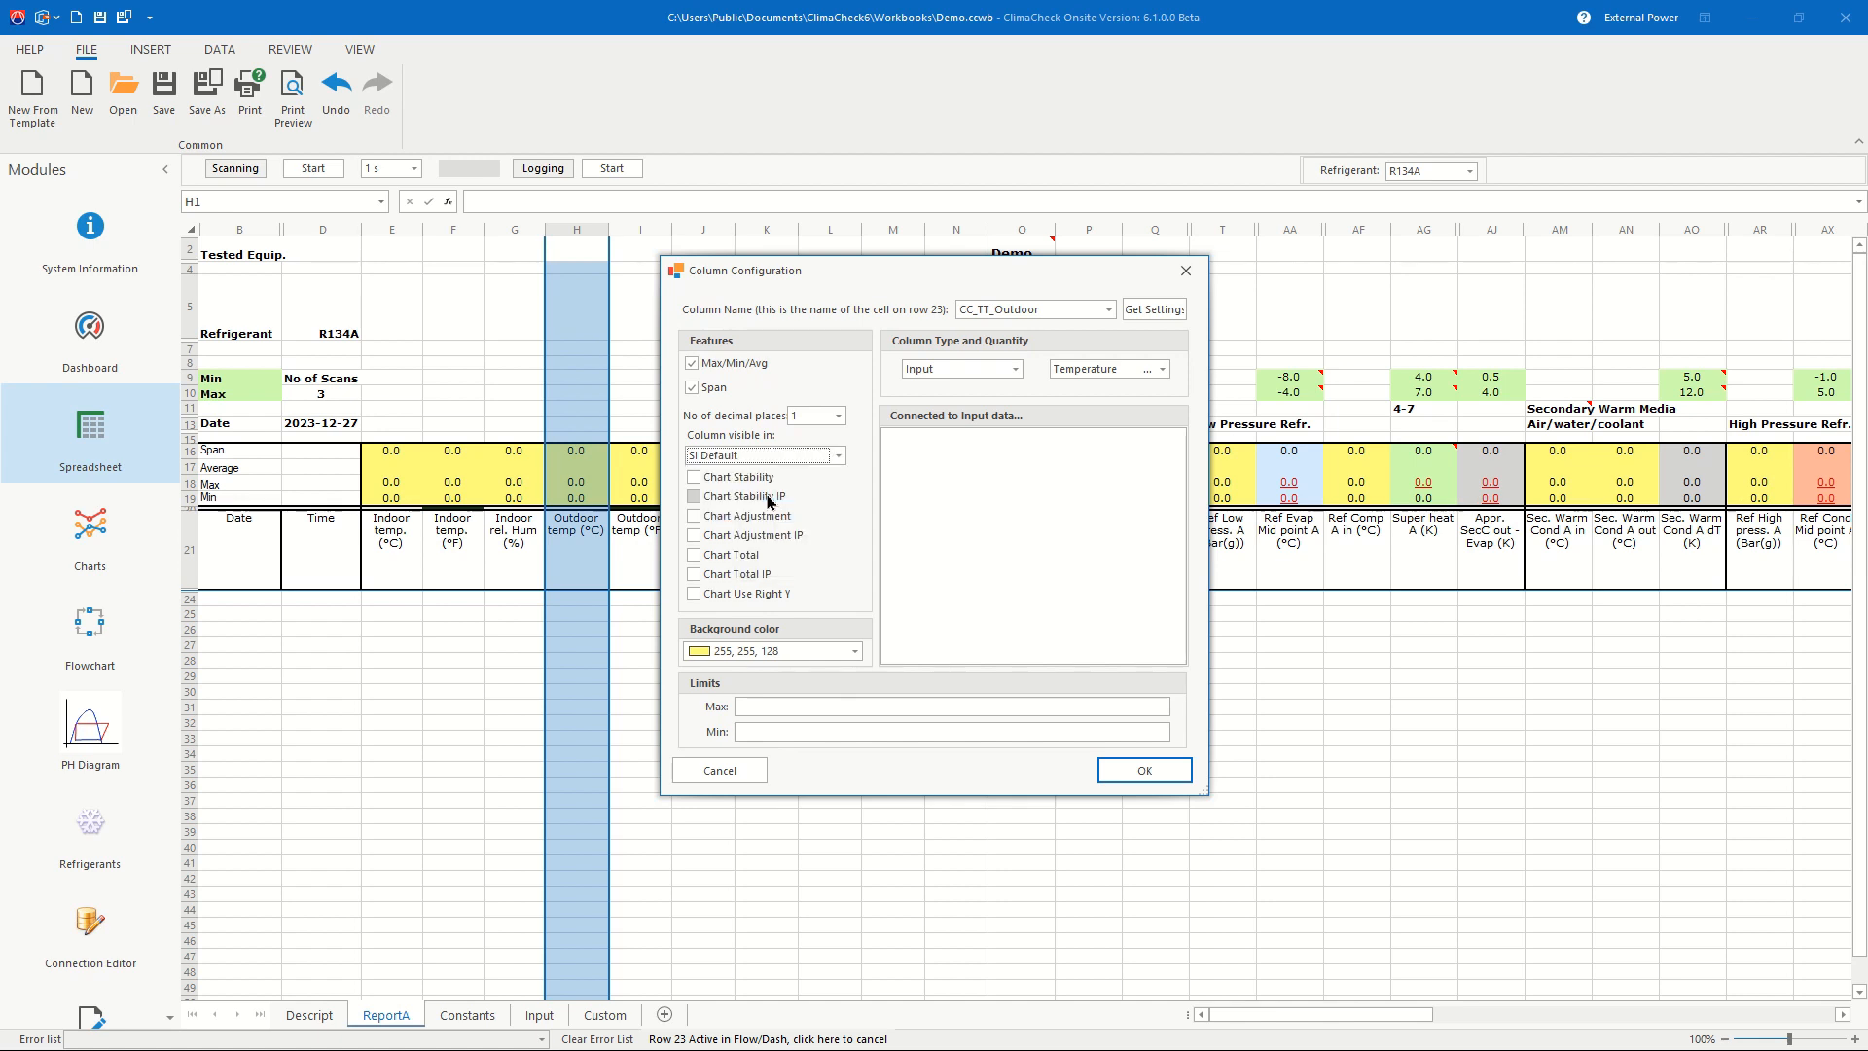
left_click(694, 477)
left_click(1130, 782)
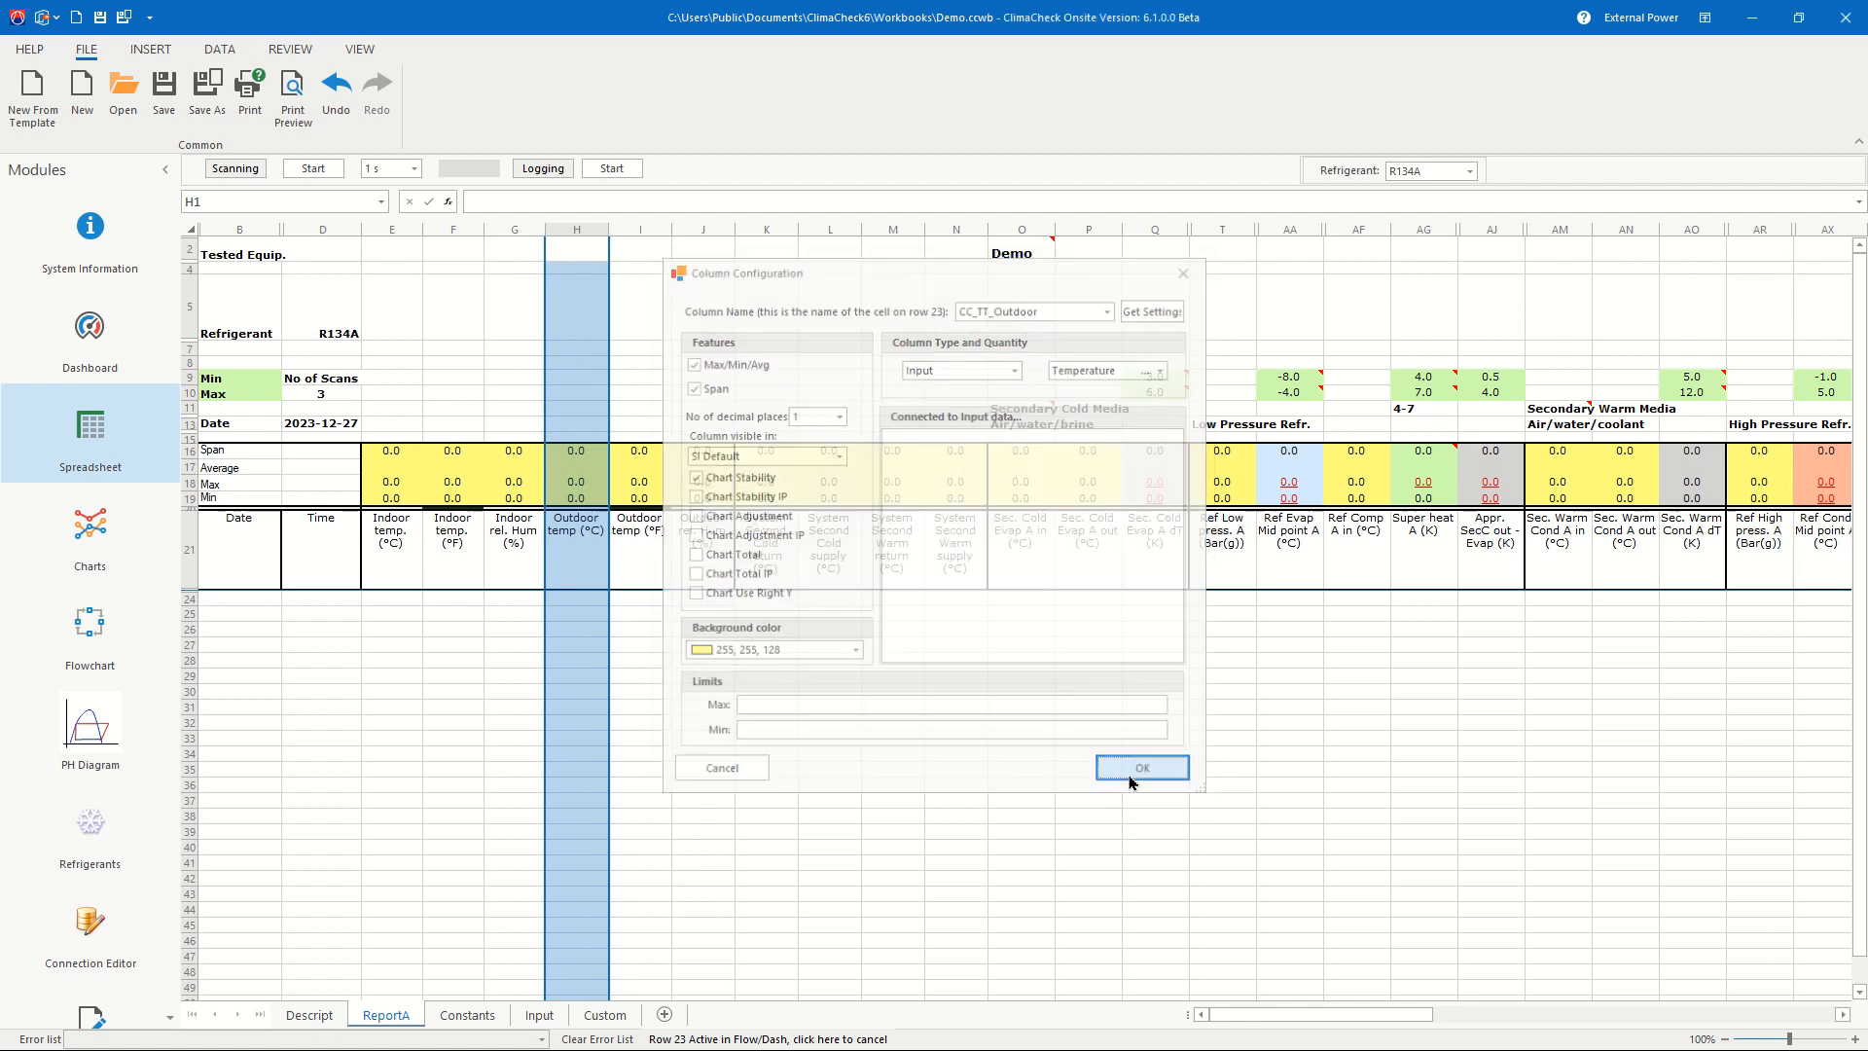
Step: Apply the default SI view to the ReportA sheet
left_click(362, 56)
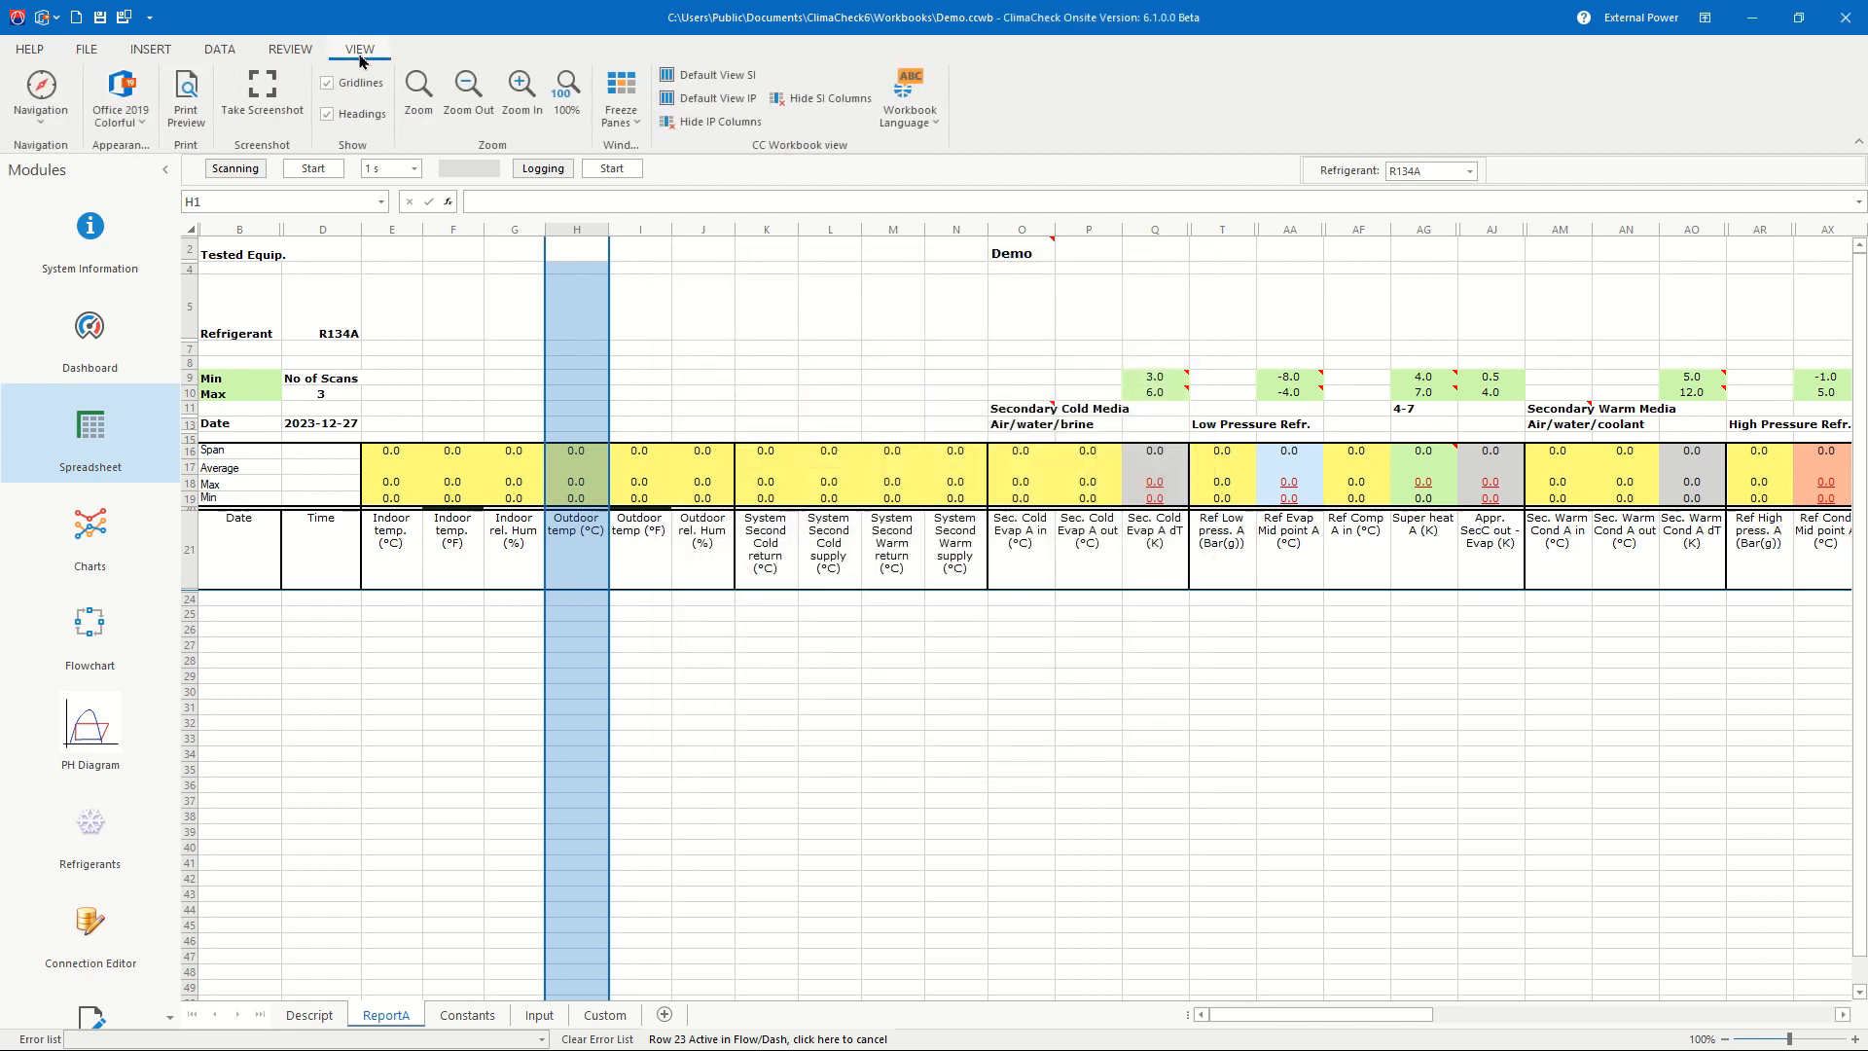
left_click(699, 85)
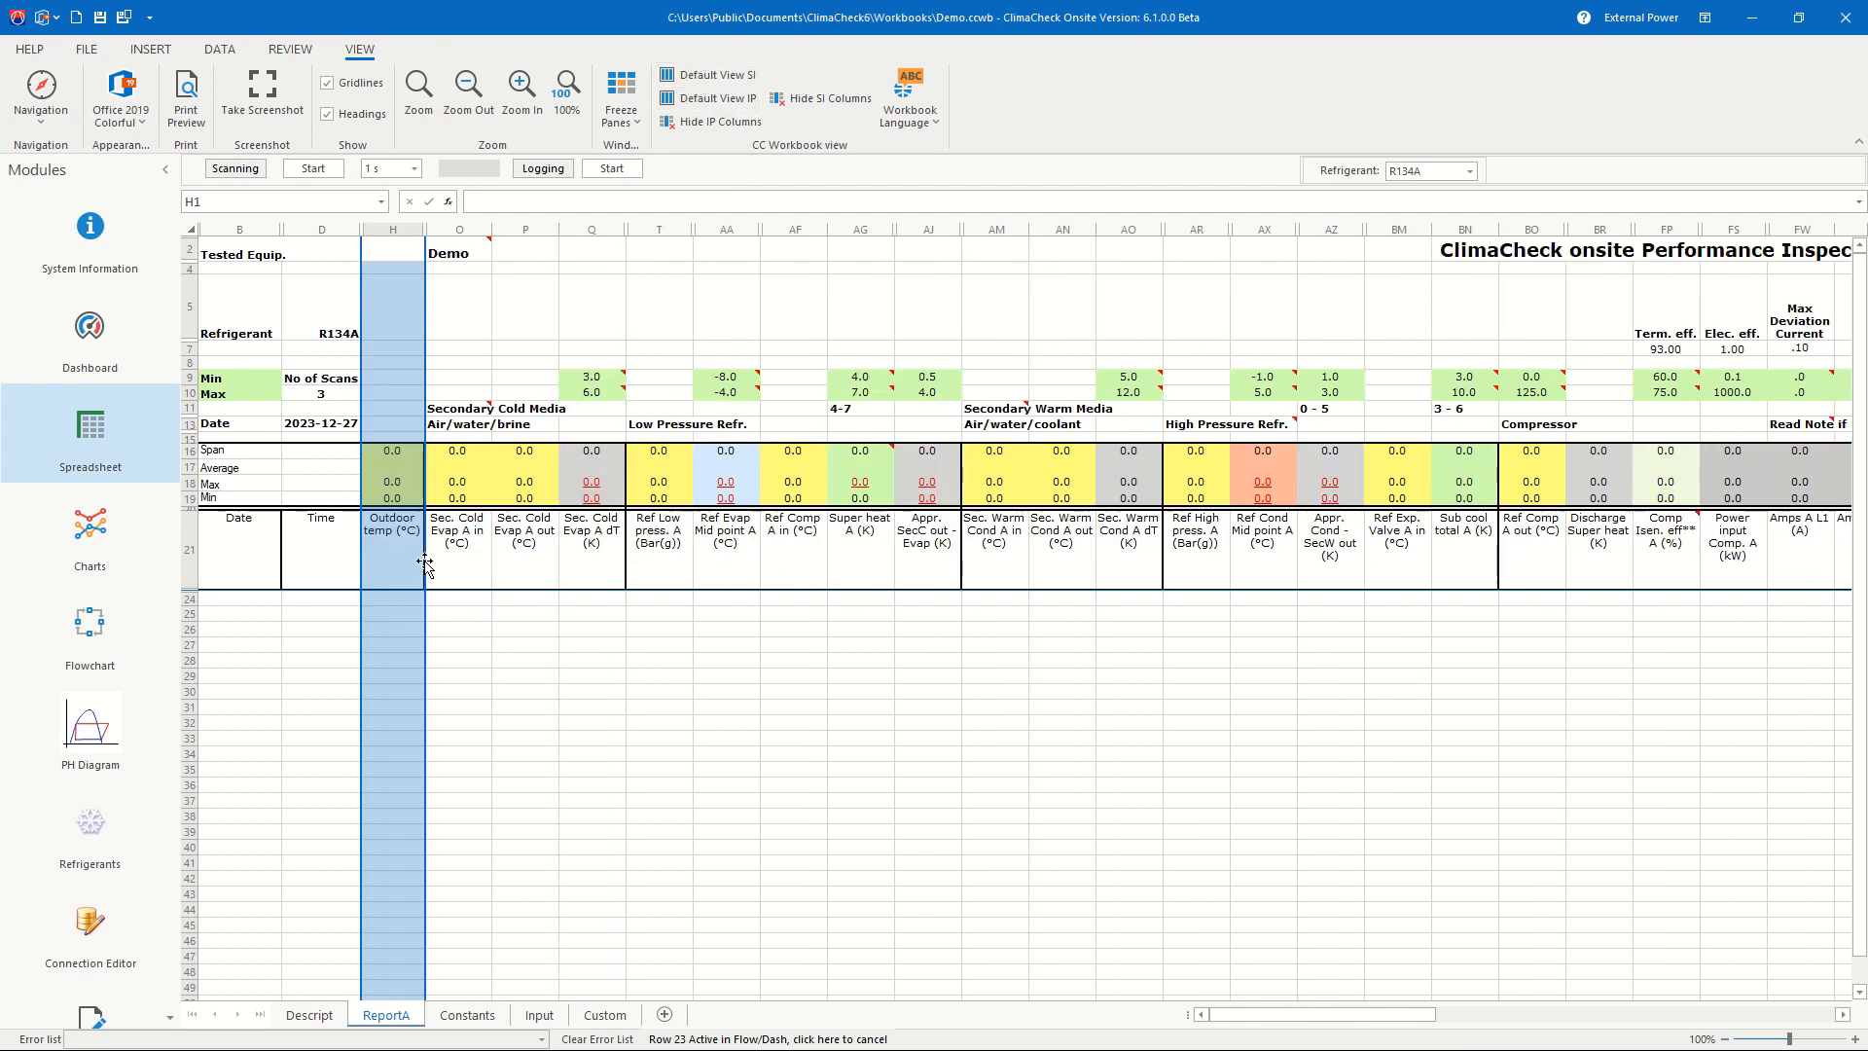
left_click(464, 666)
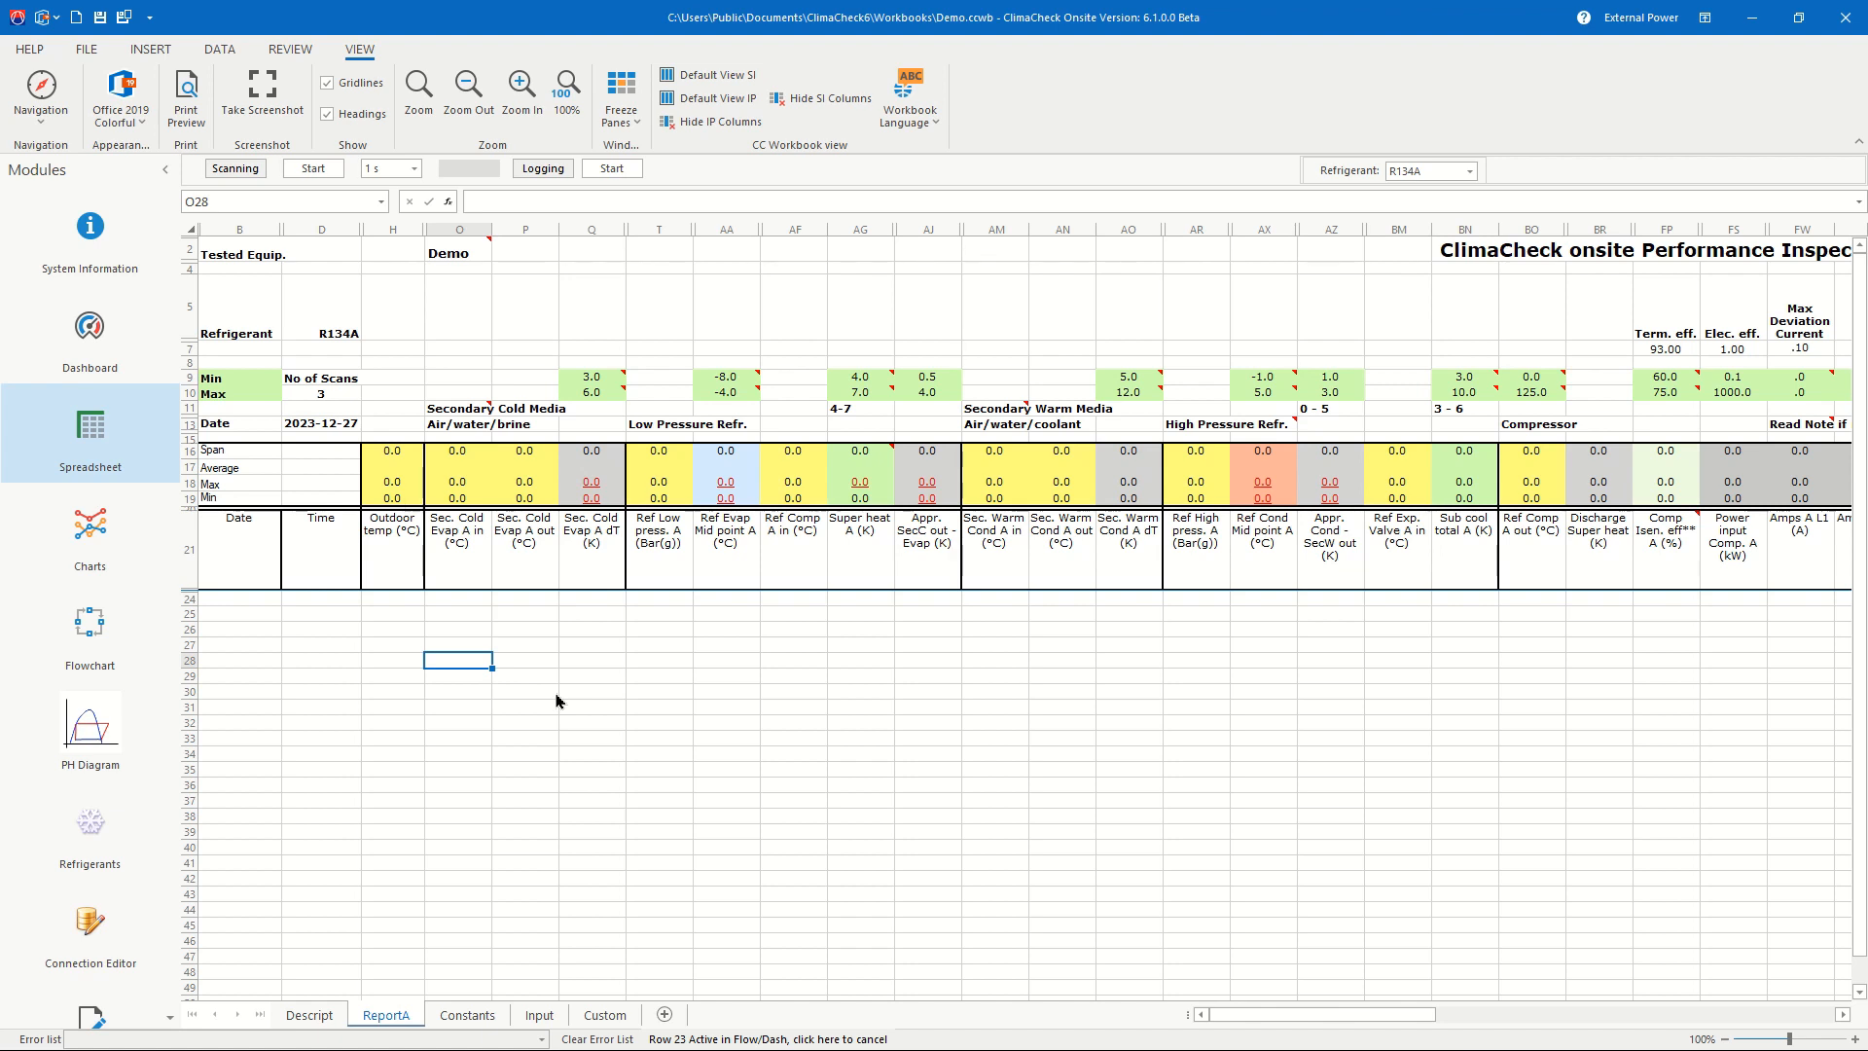
Step: Open the application settings and review the available auto save intervals, keeping the current choice
scroll(88, 728, "down", 3)
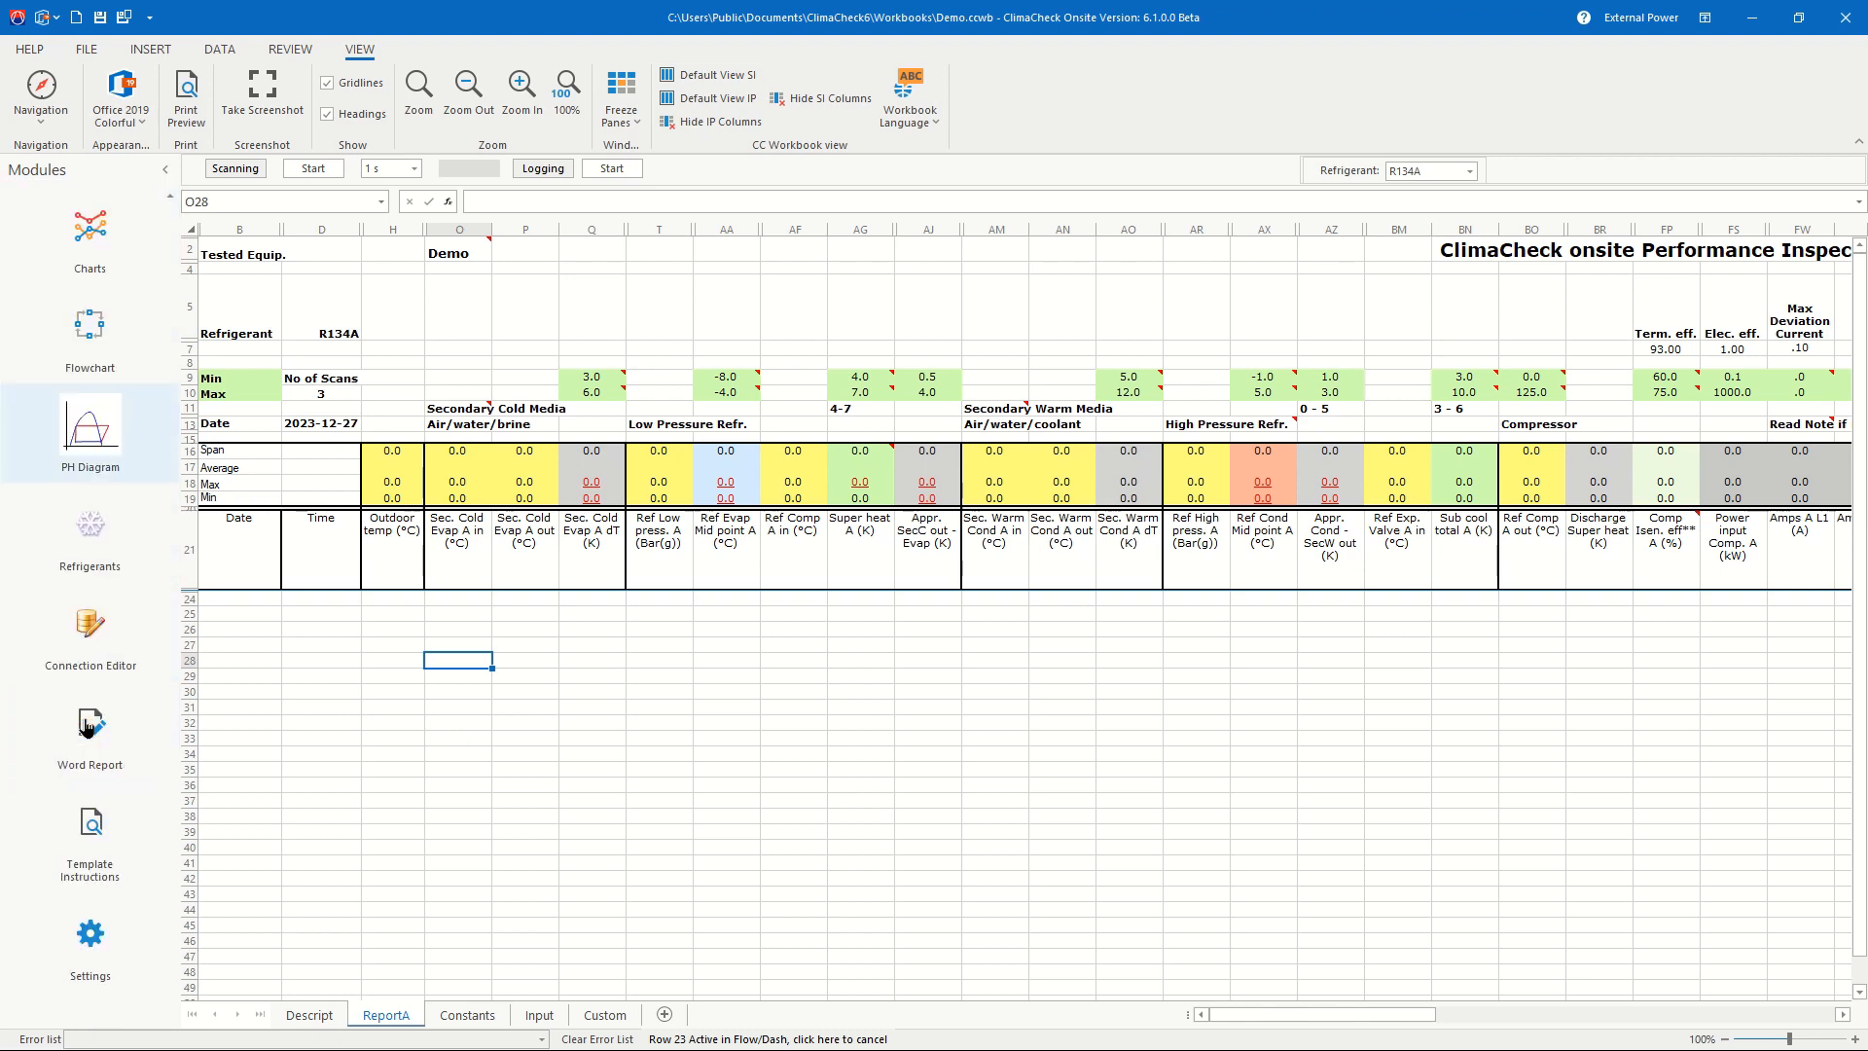
left_click(89, 938)
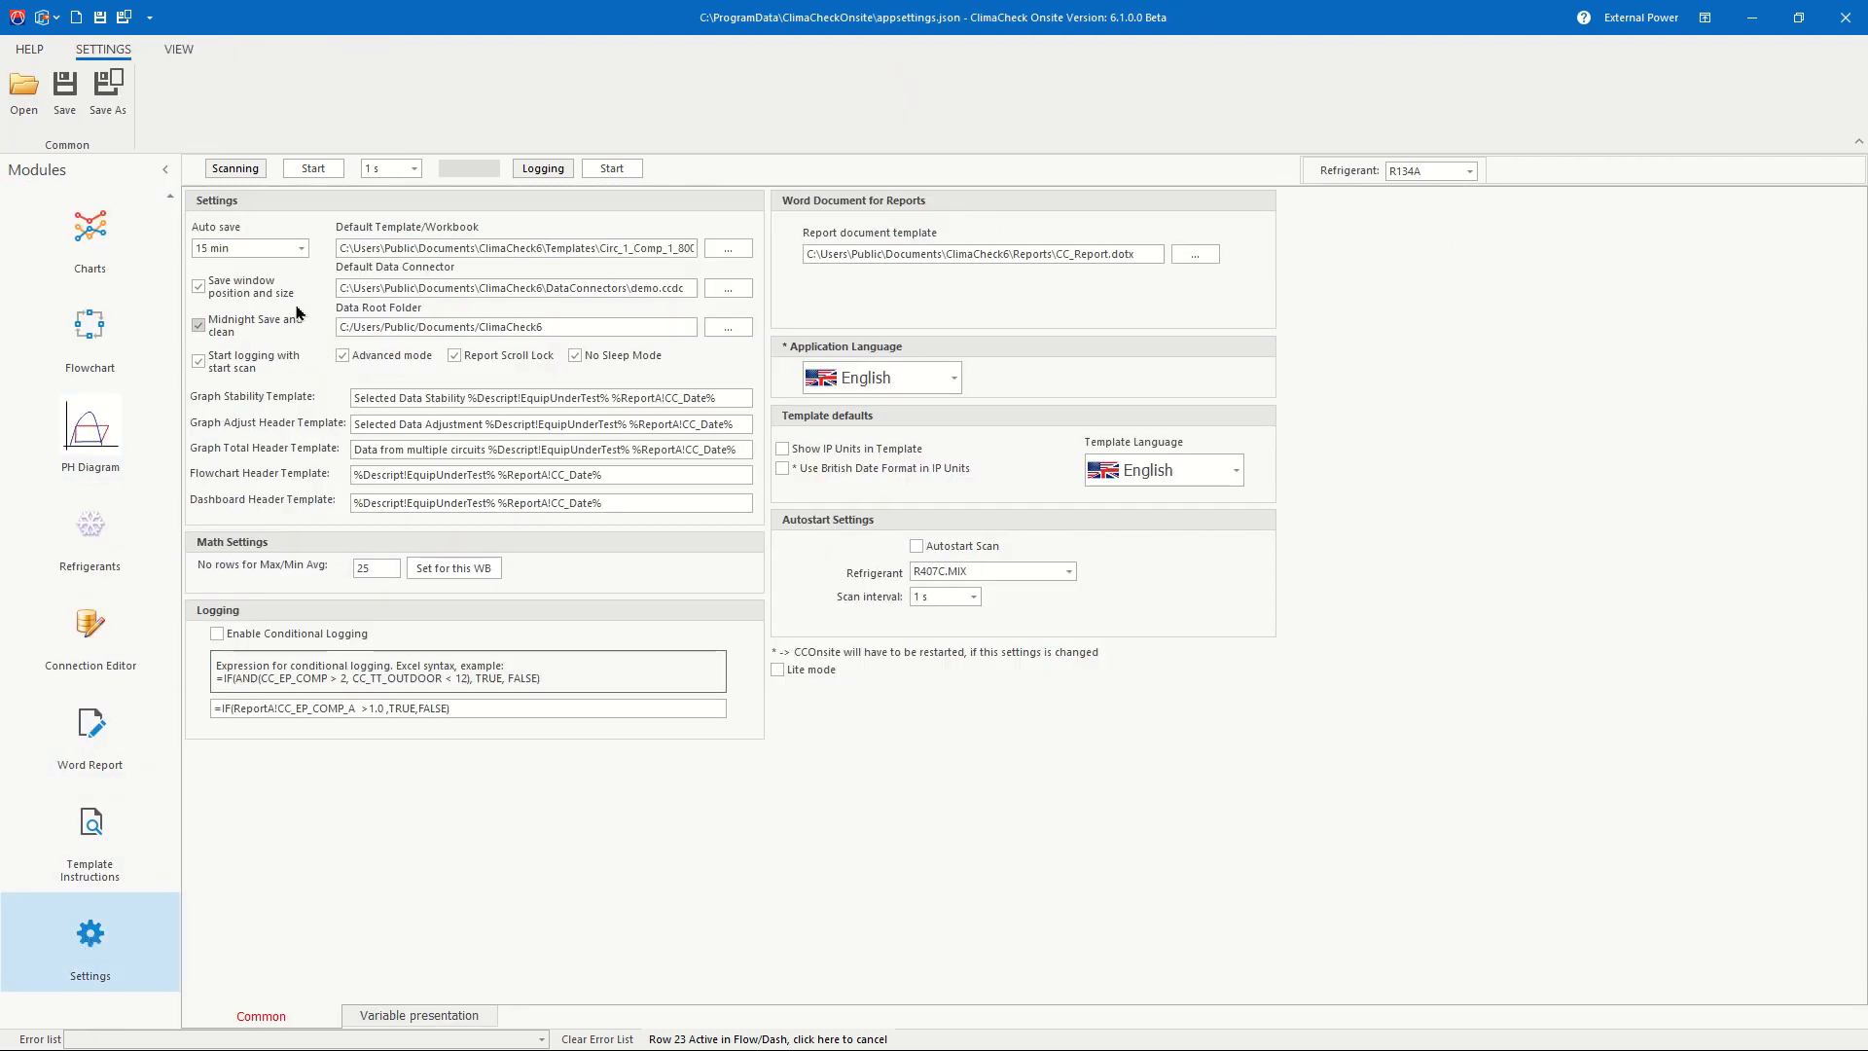
left_click(302, 250)
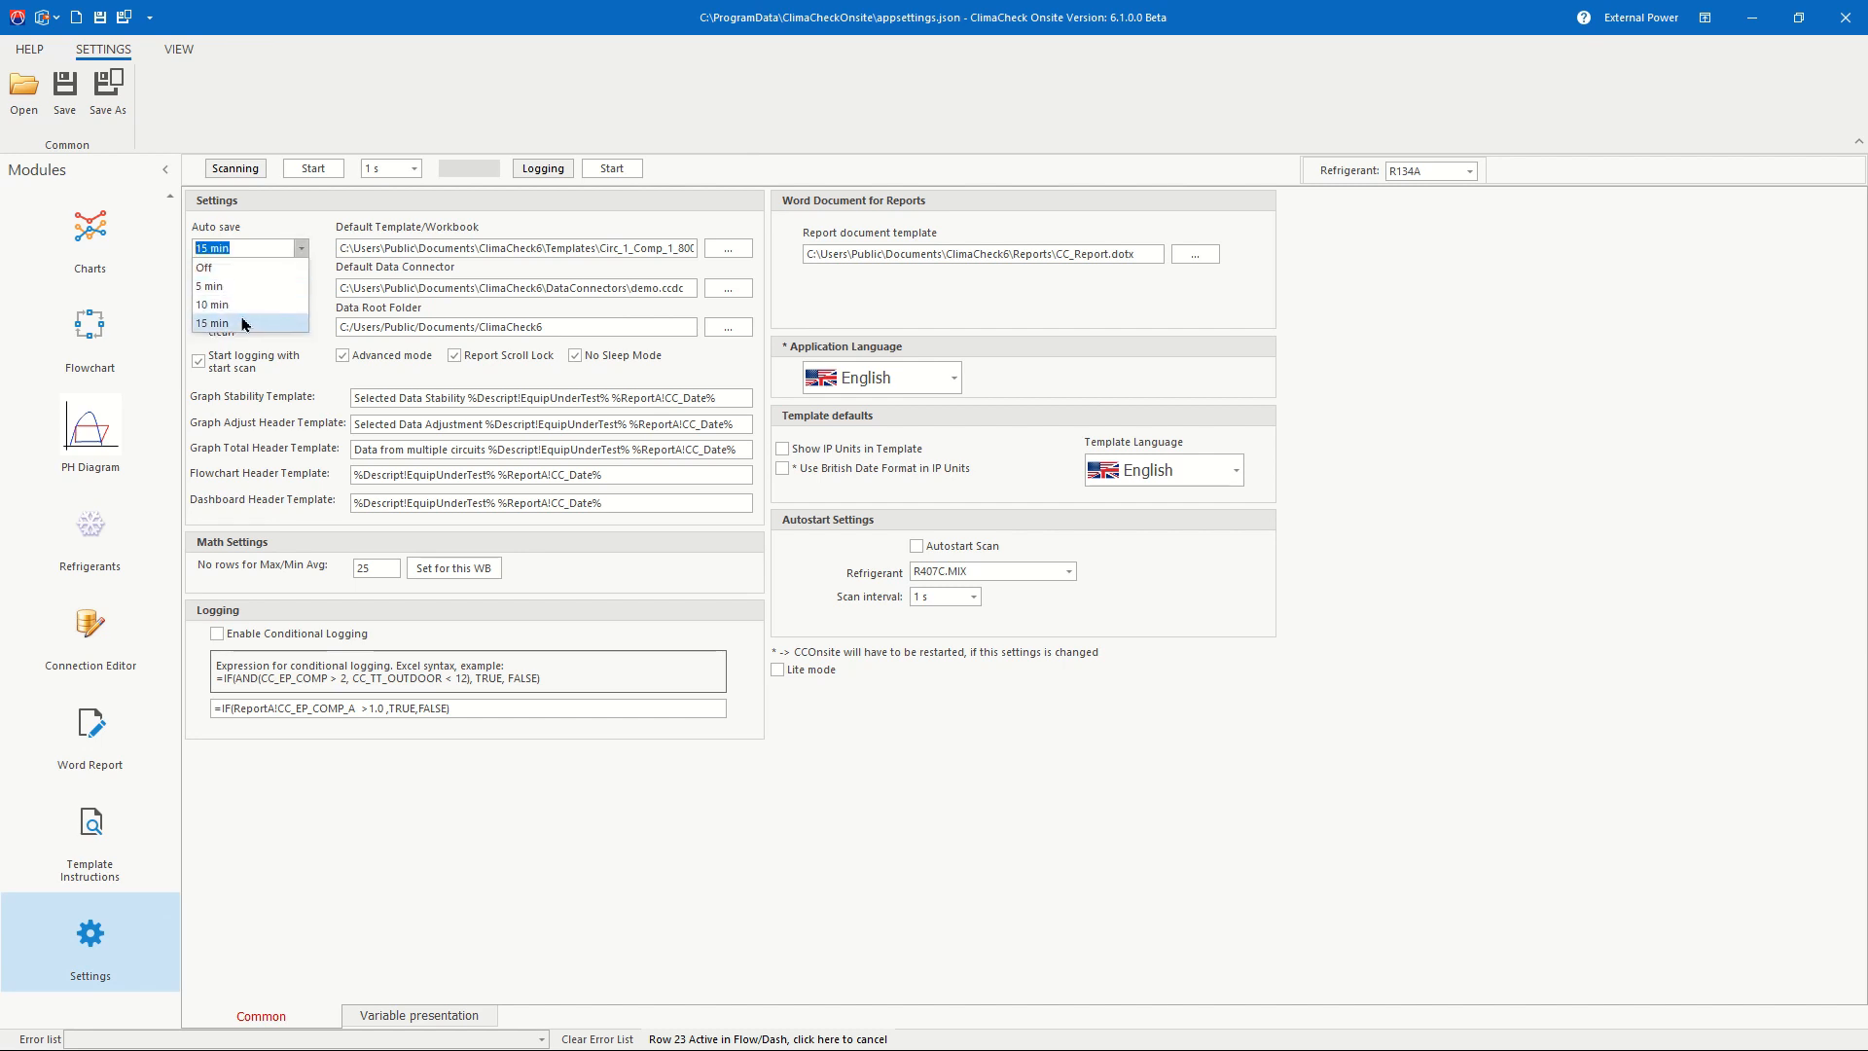
left_click(299, 249)
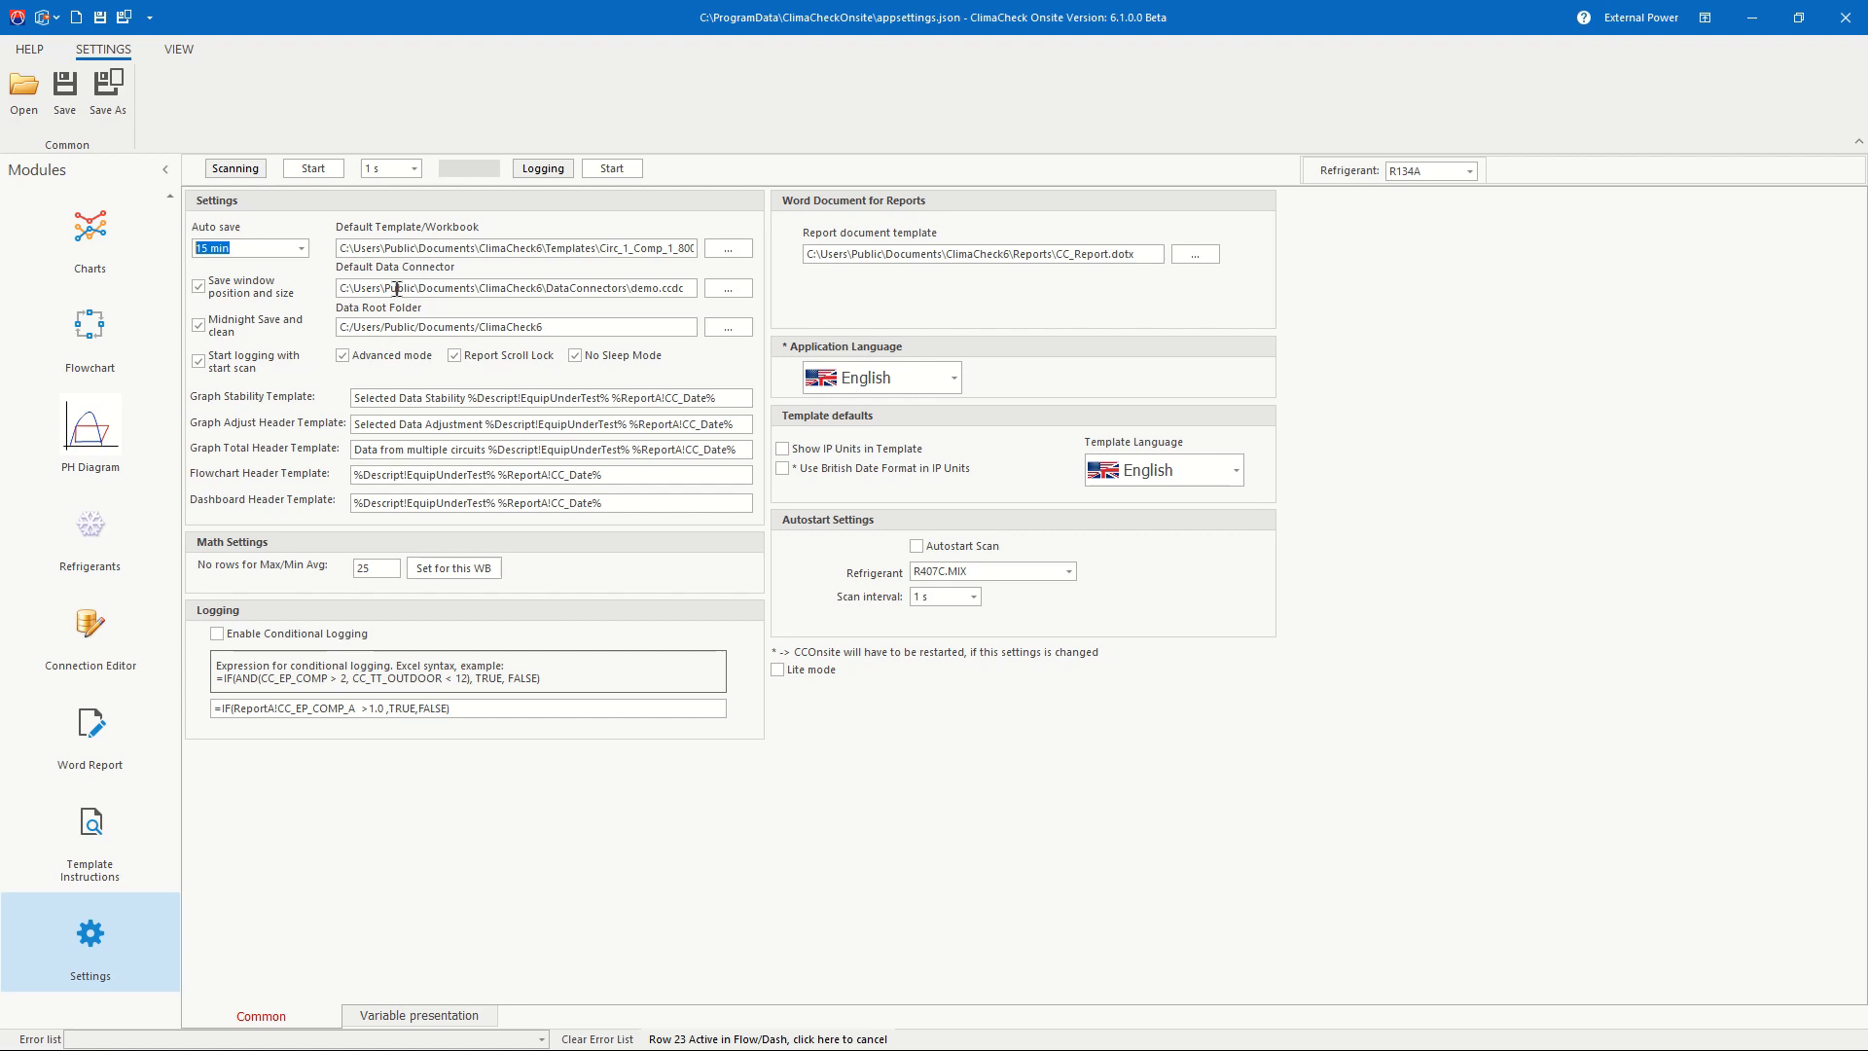
Step: Open PA Pro III Field Manual_En.pdf from the accessories help, view its first page, and return to the application settings
left_click(30, 54)
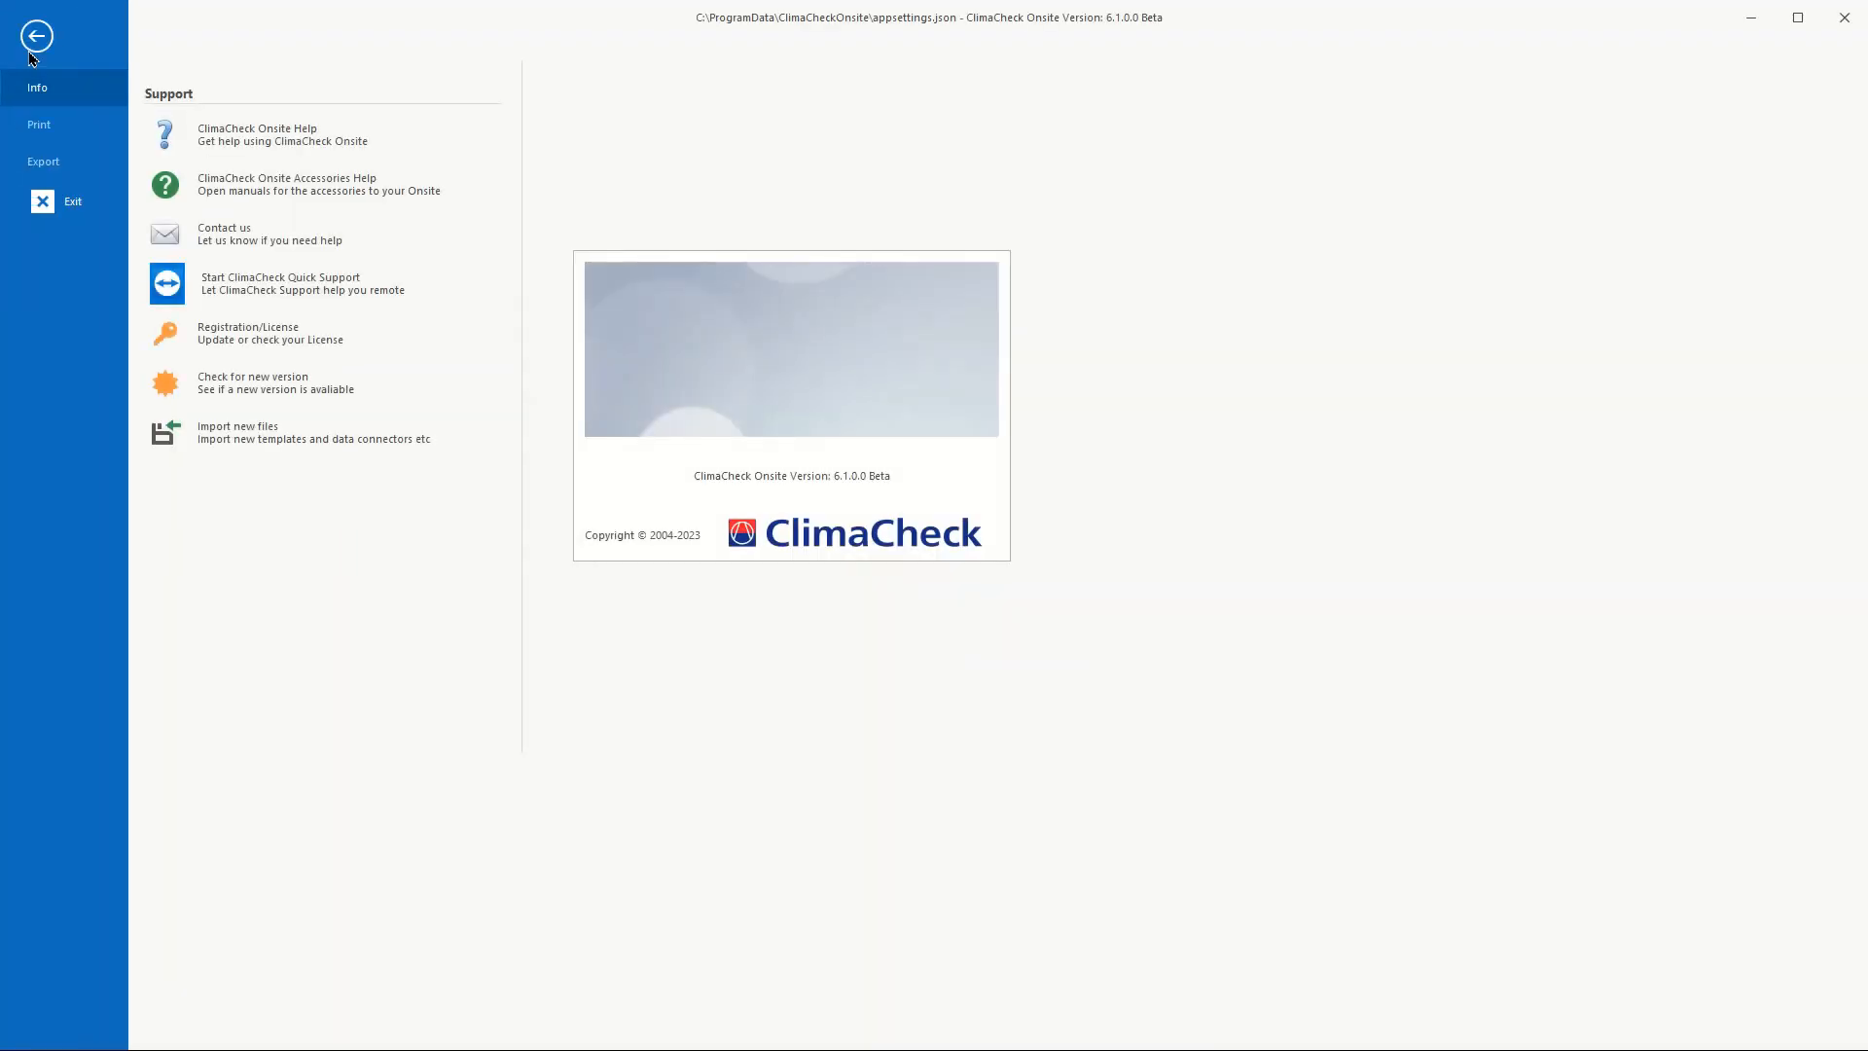
left_click(235, 188)
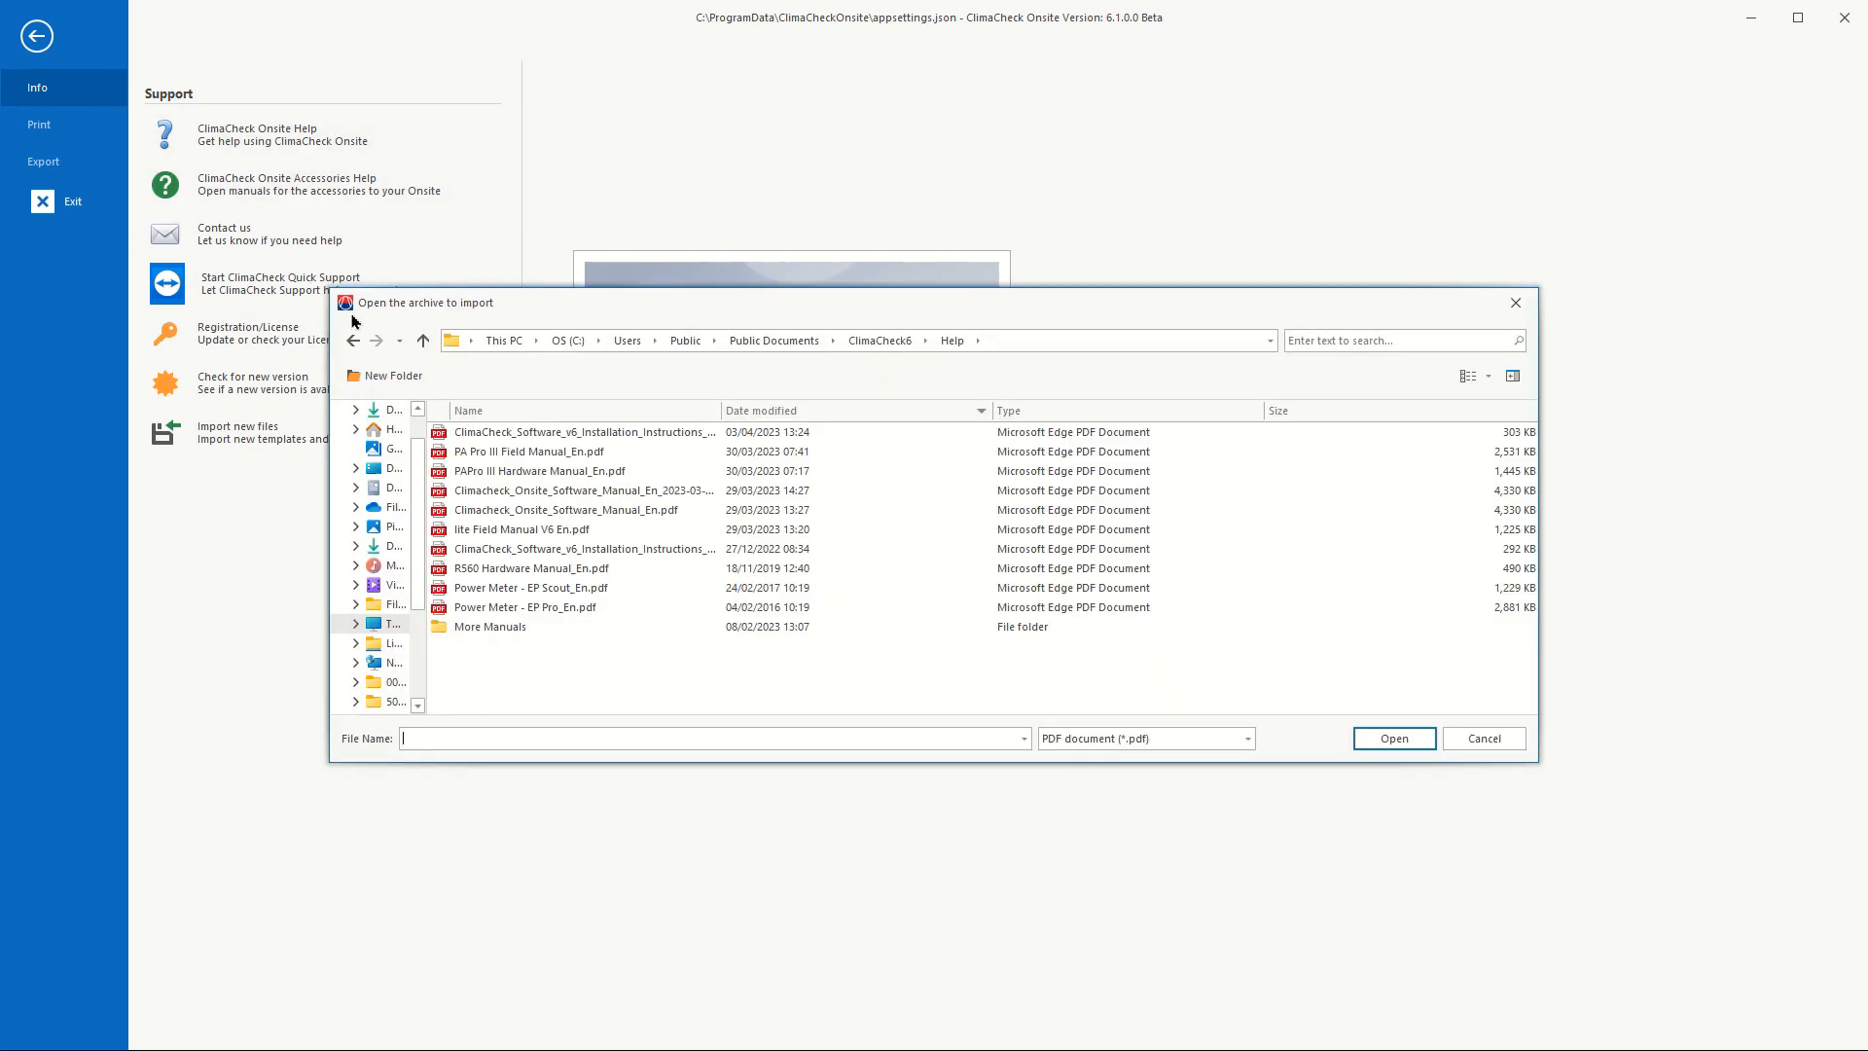
left_click(470, 453)
left_click(1379, 741)
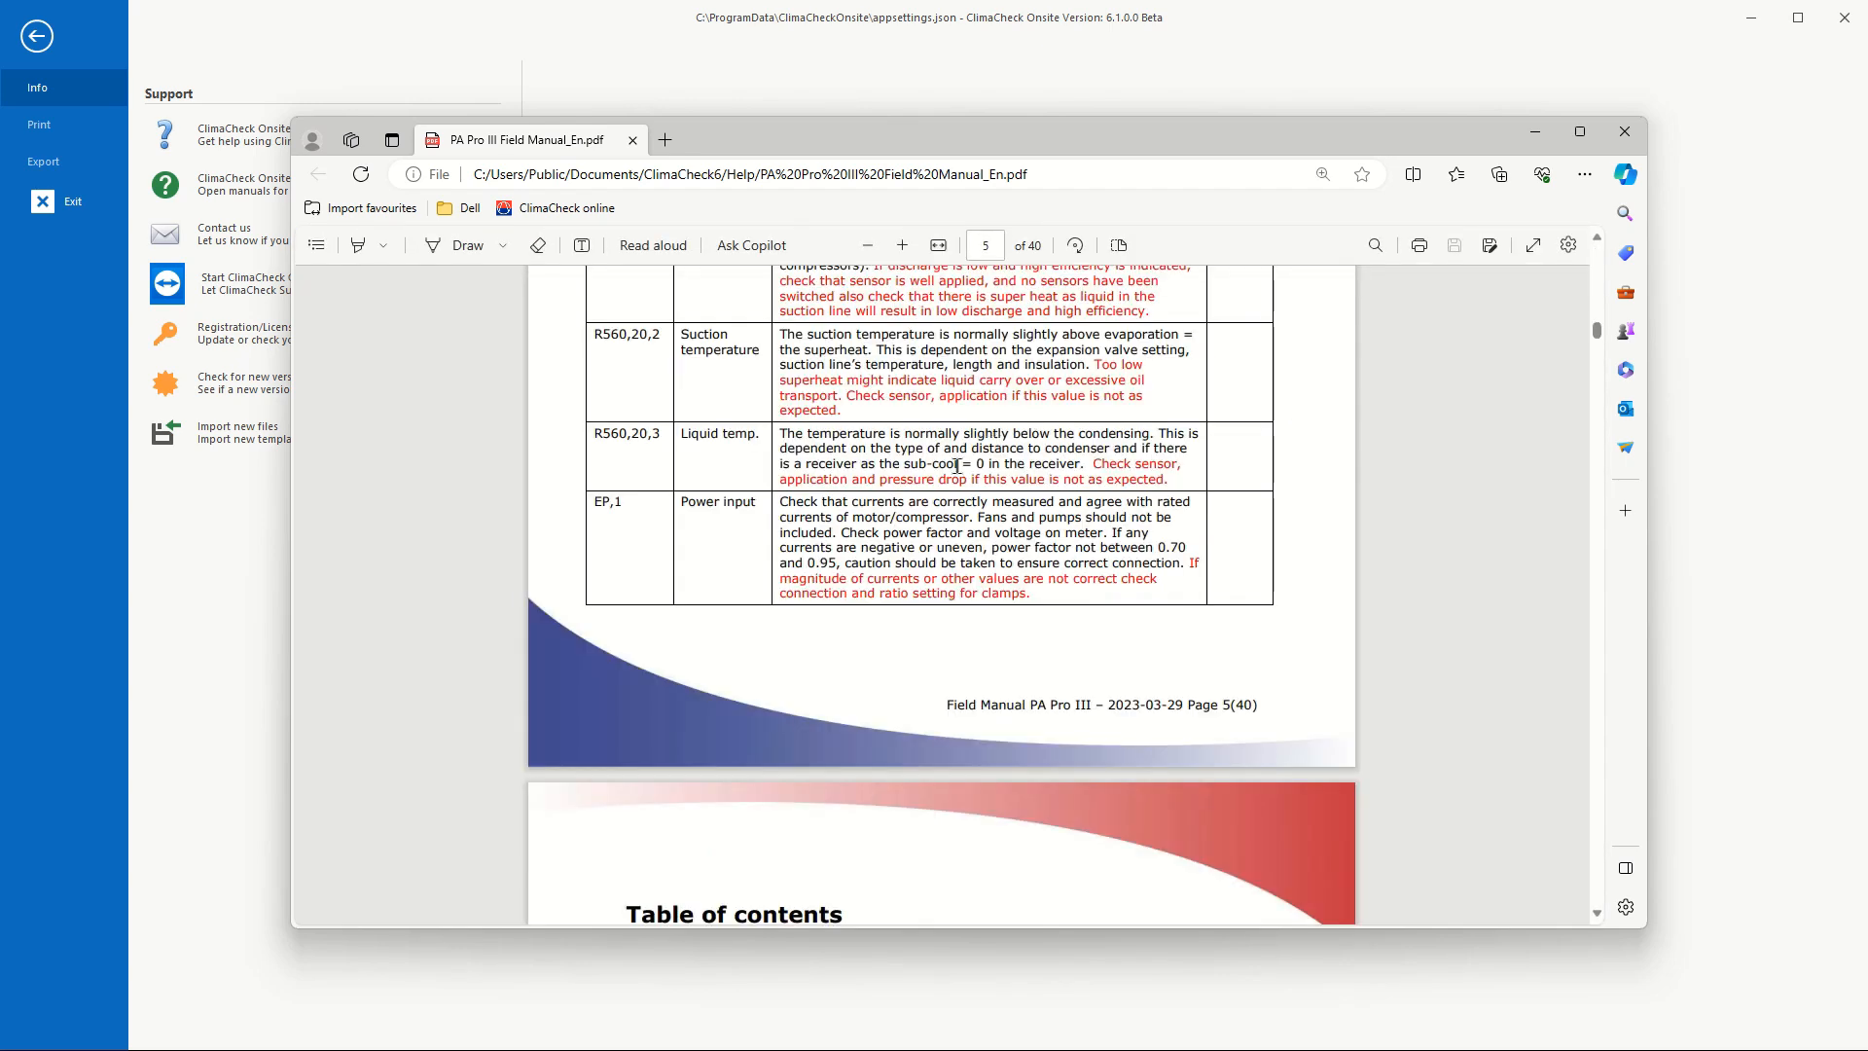
scroll(976, 542, "up", 5)
left_click_drag(1598, 326, 1603, 241)
scroll(1024, 671, "down", 3)
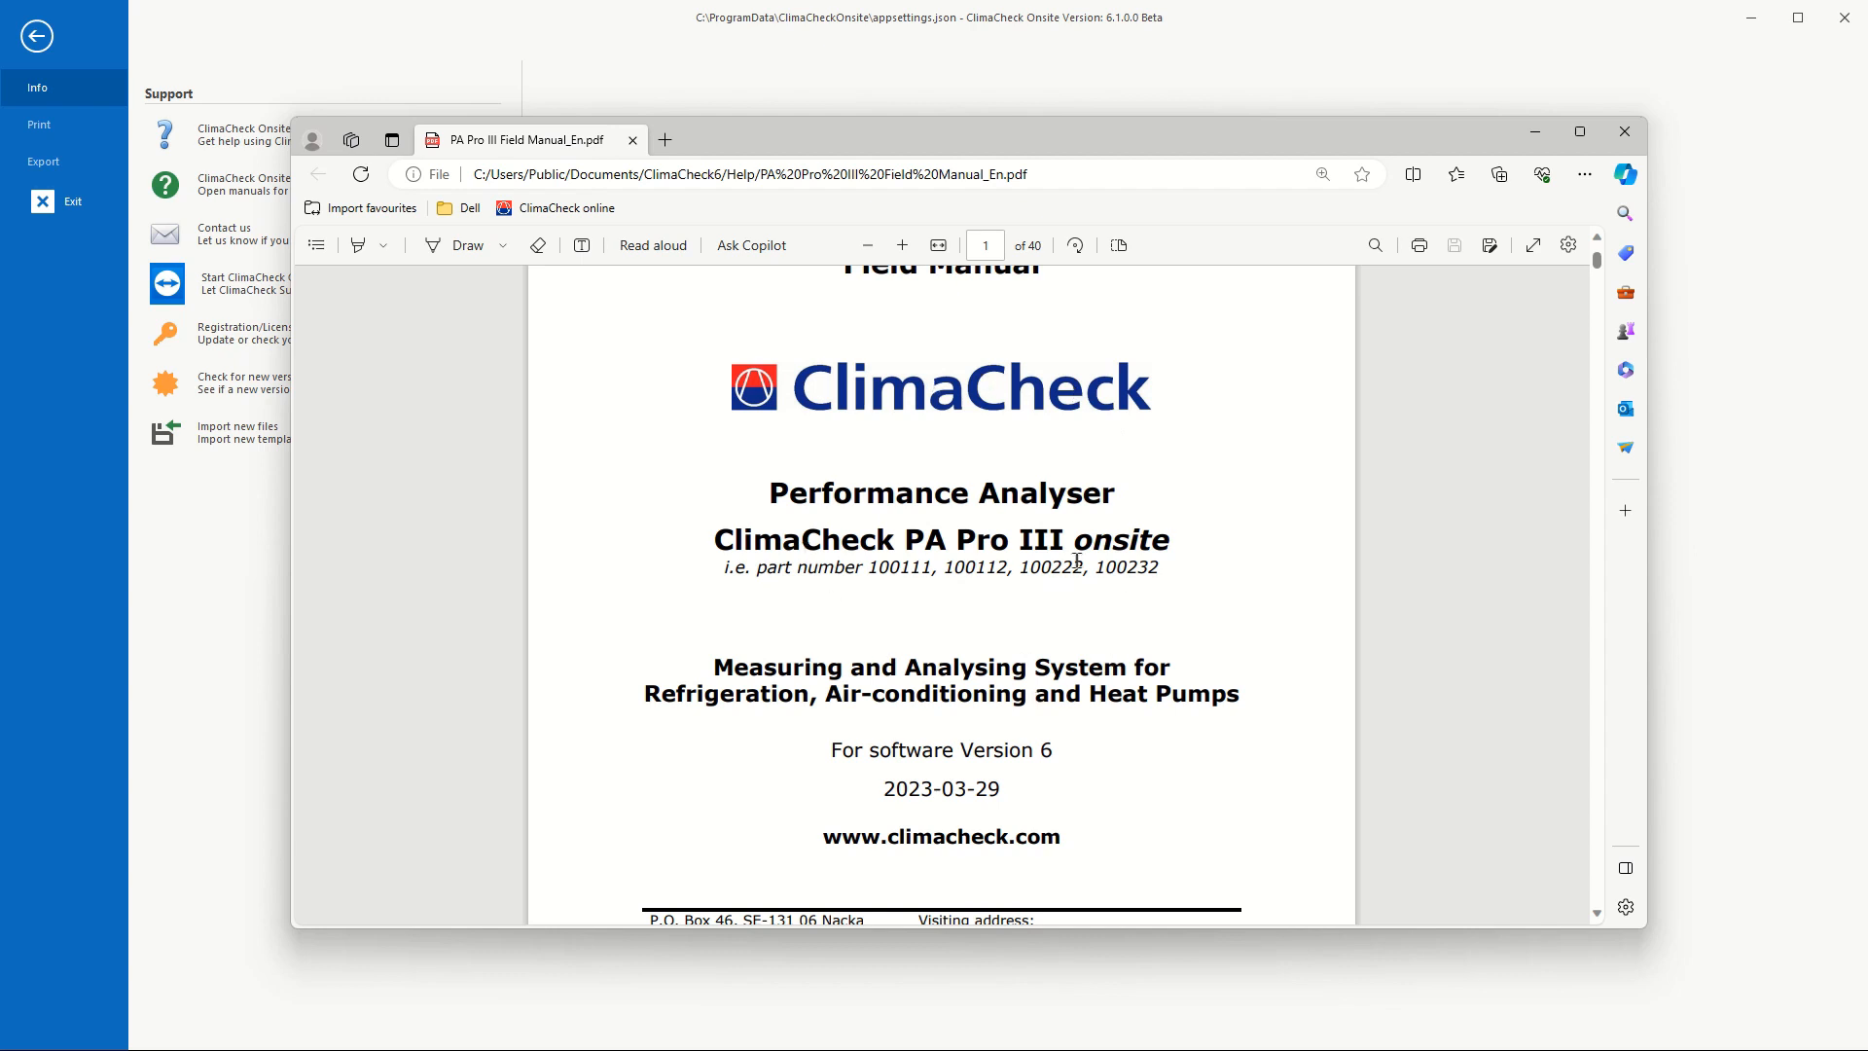
left_click(1624, 133)
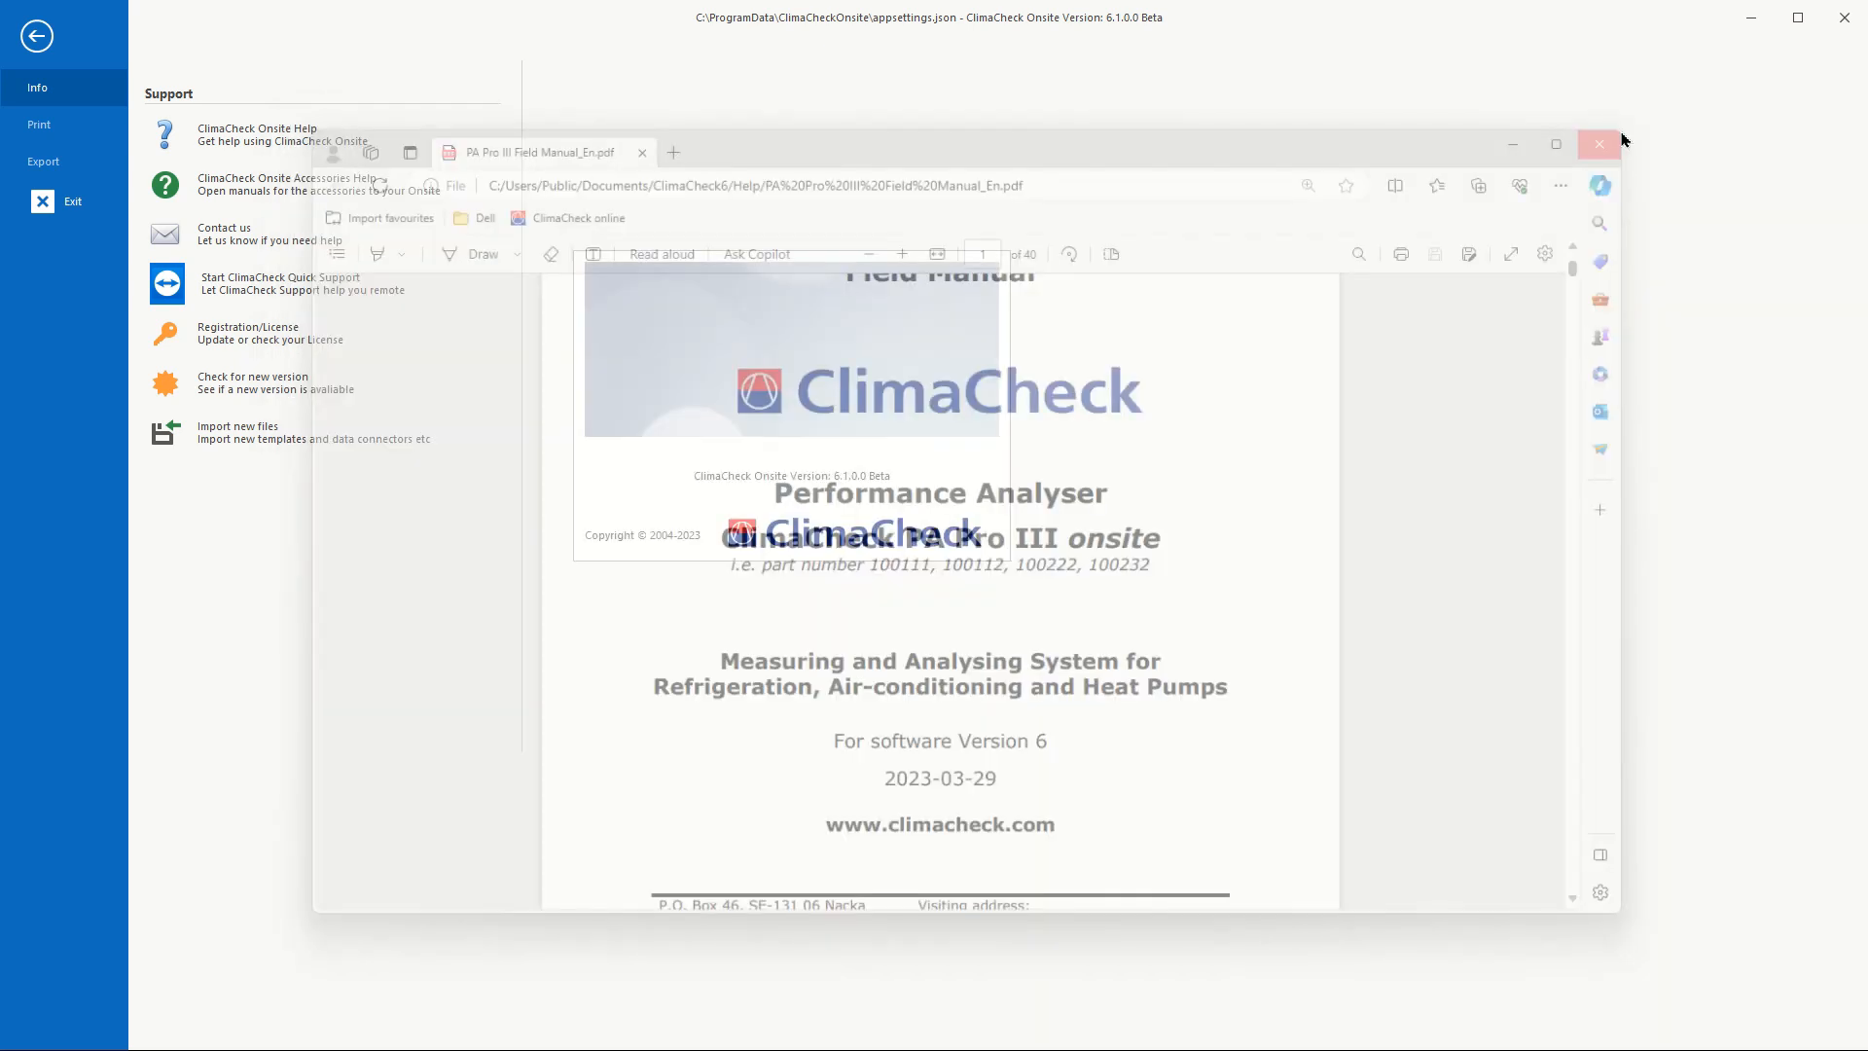
left_click(36, 36)
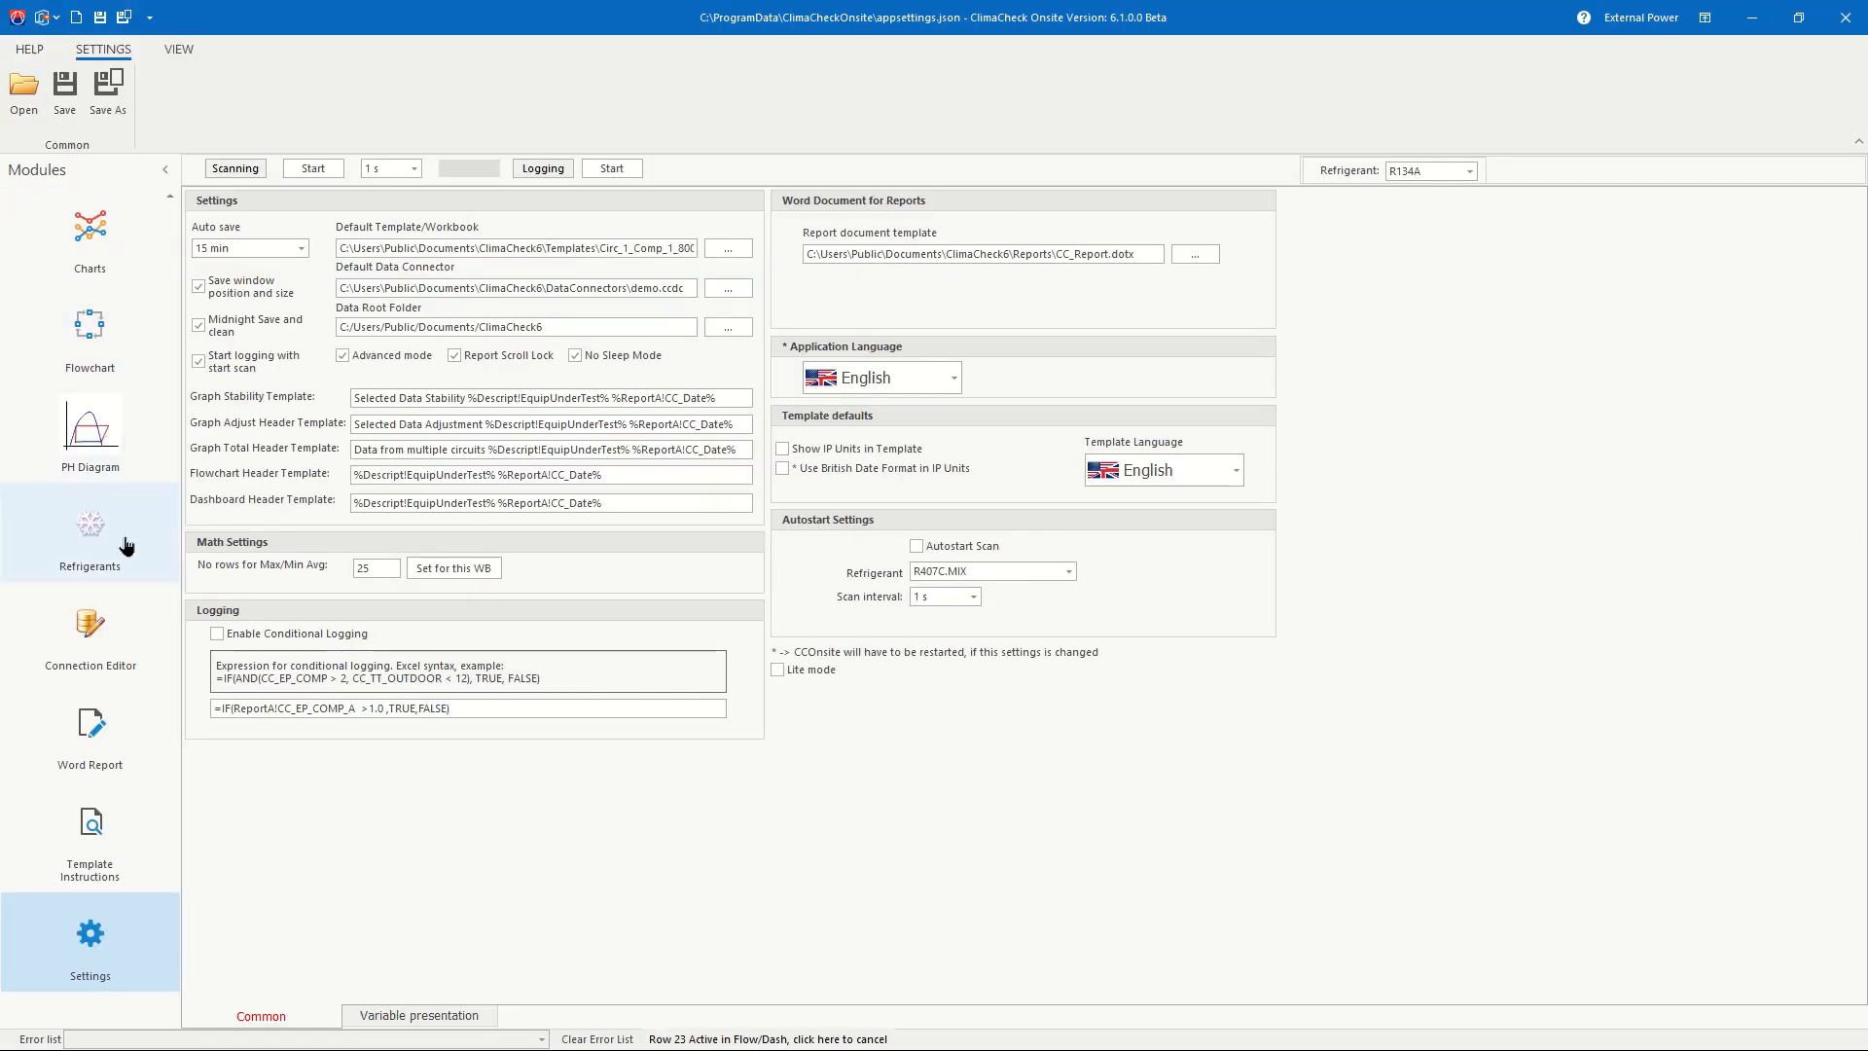
Step: Return to the ReportA spreadsheet and change the workbook language to Swedish
scroll(122, 725, "up", 3)
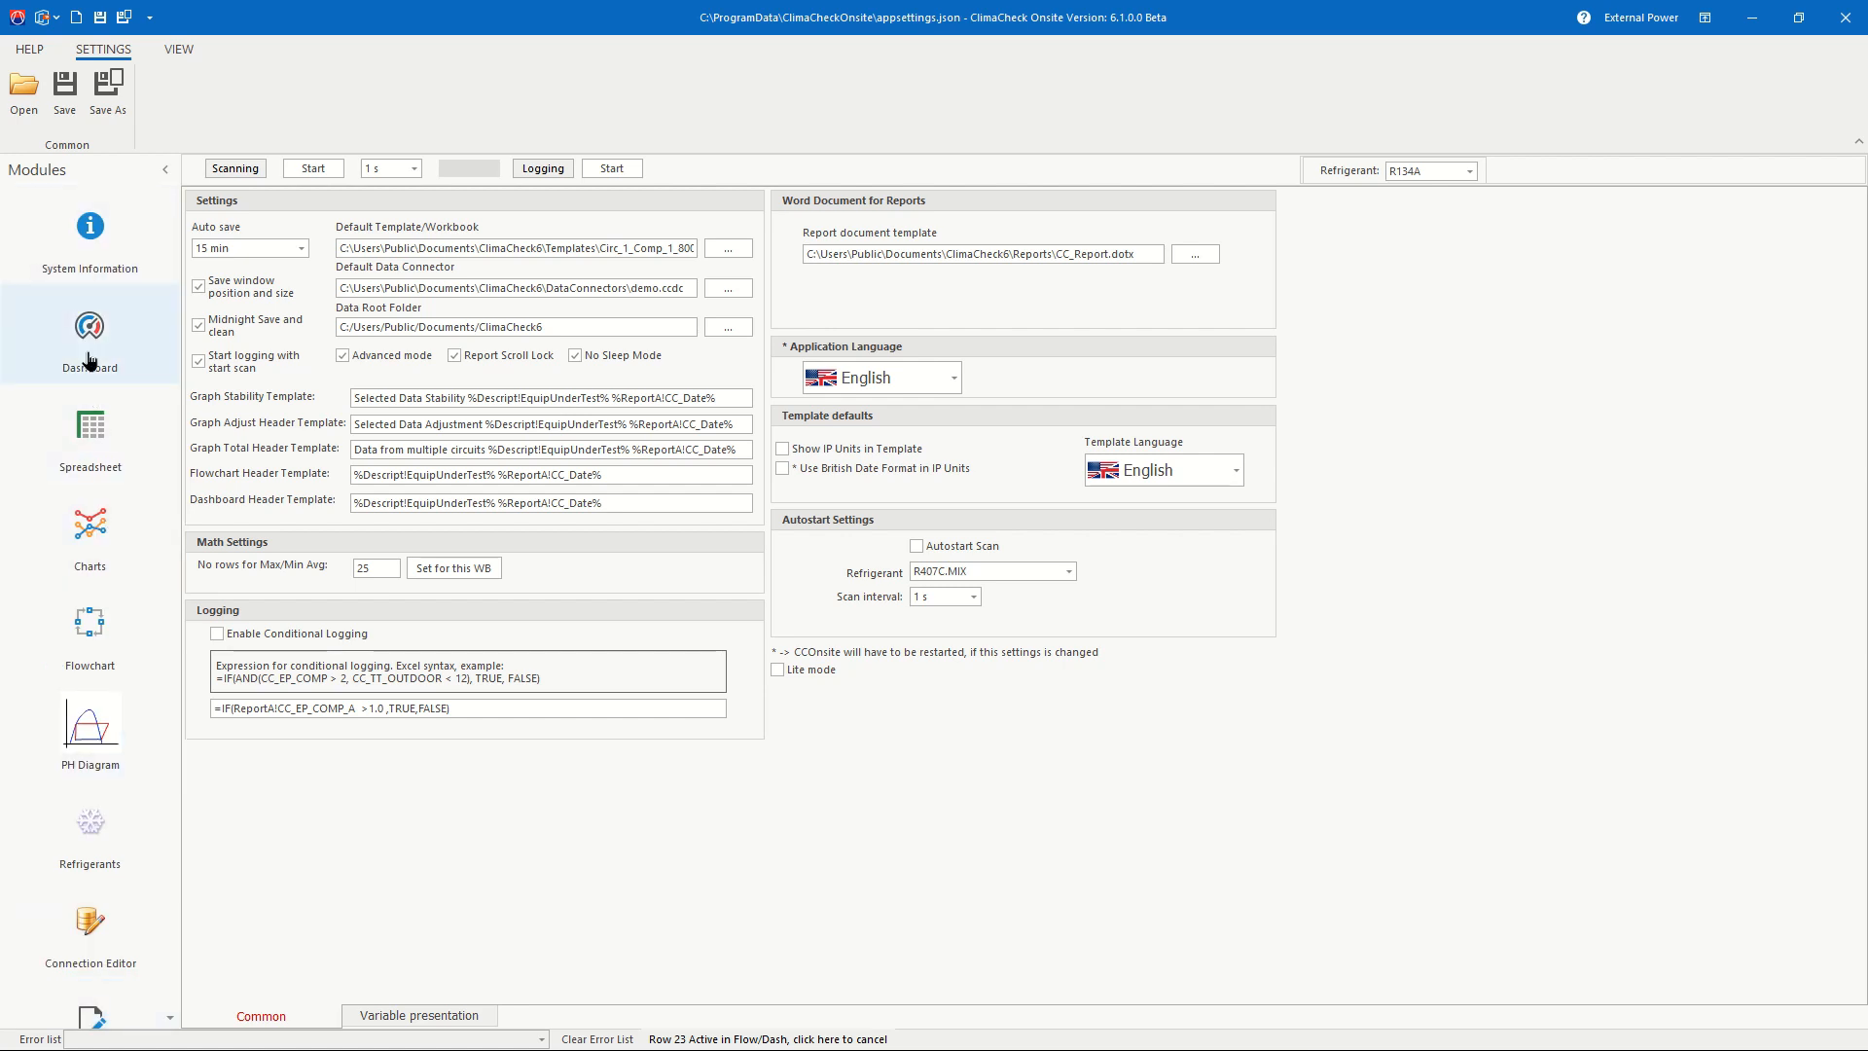
left_click(107, 455)
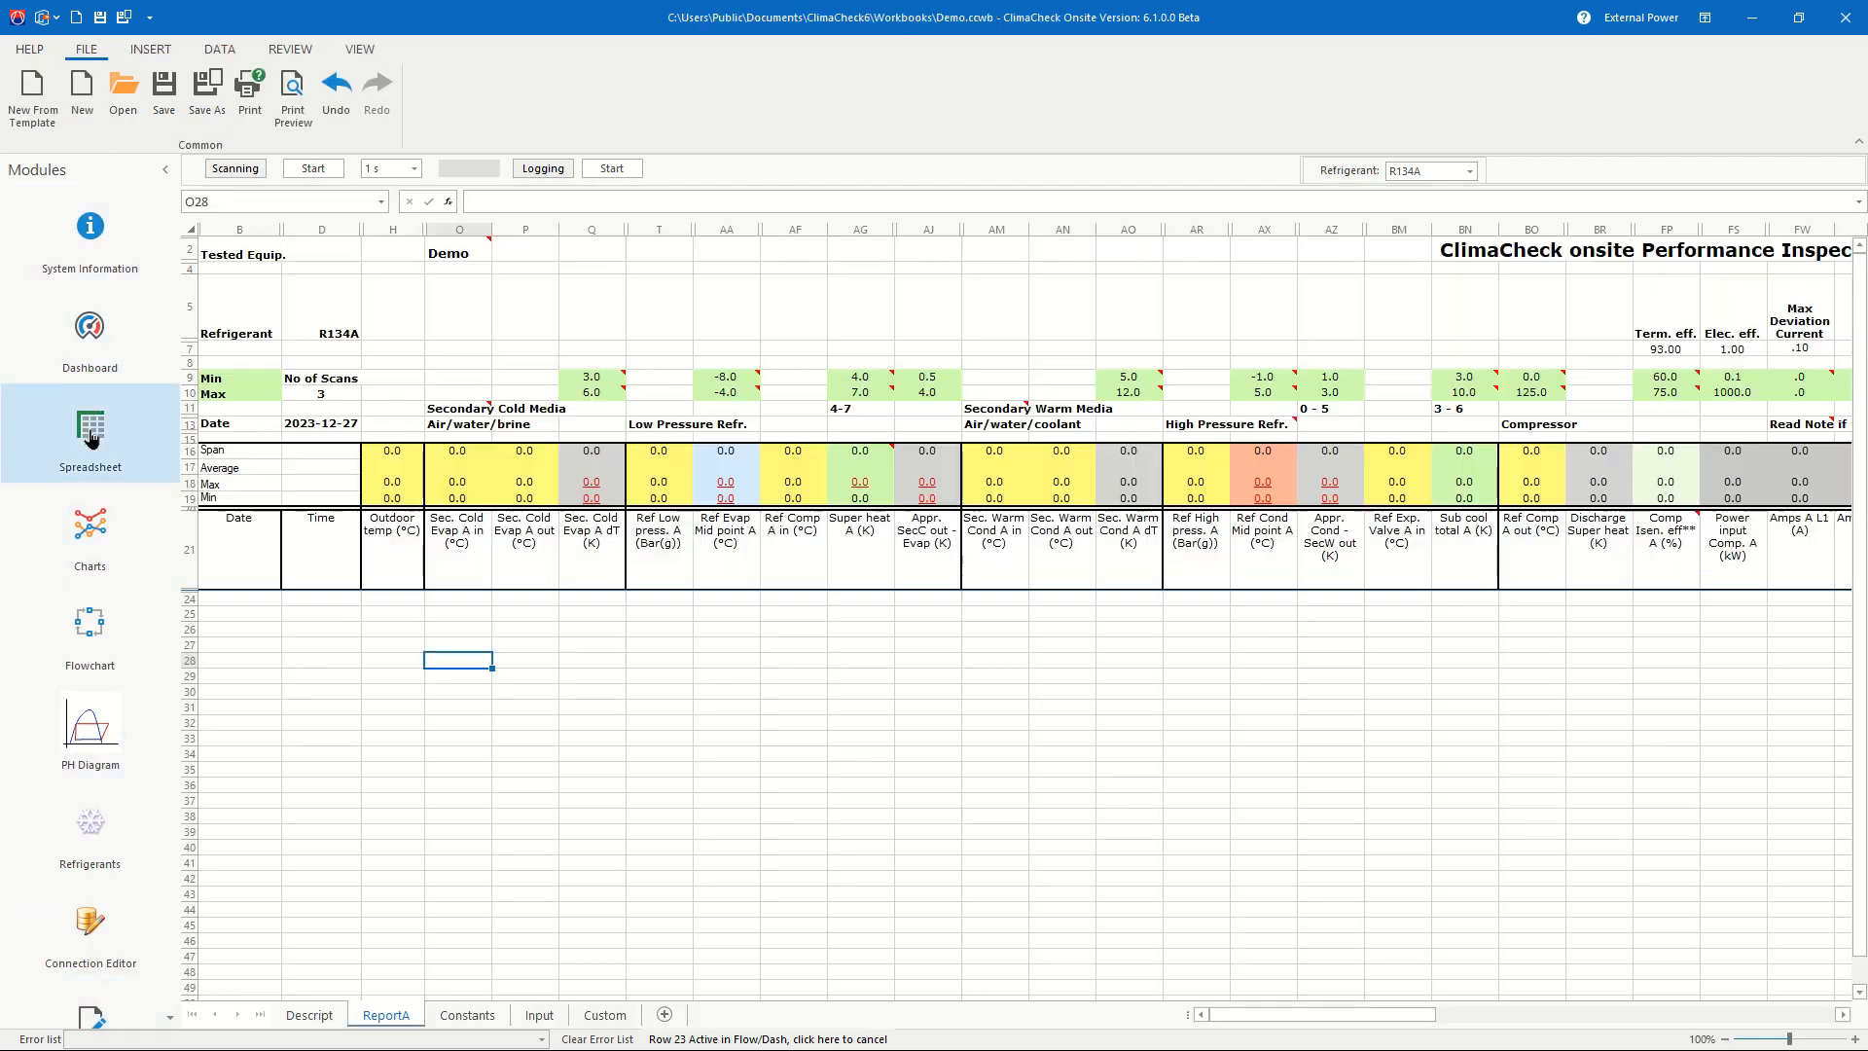
left_click(361, 49)
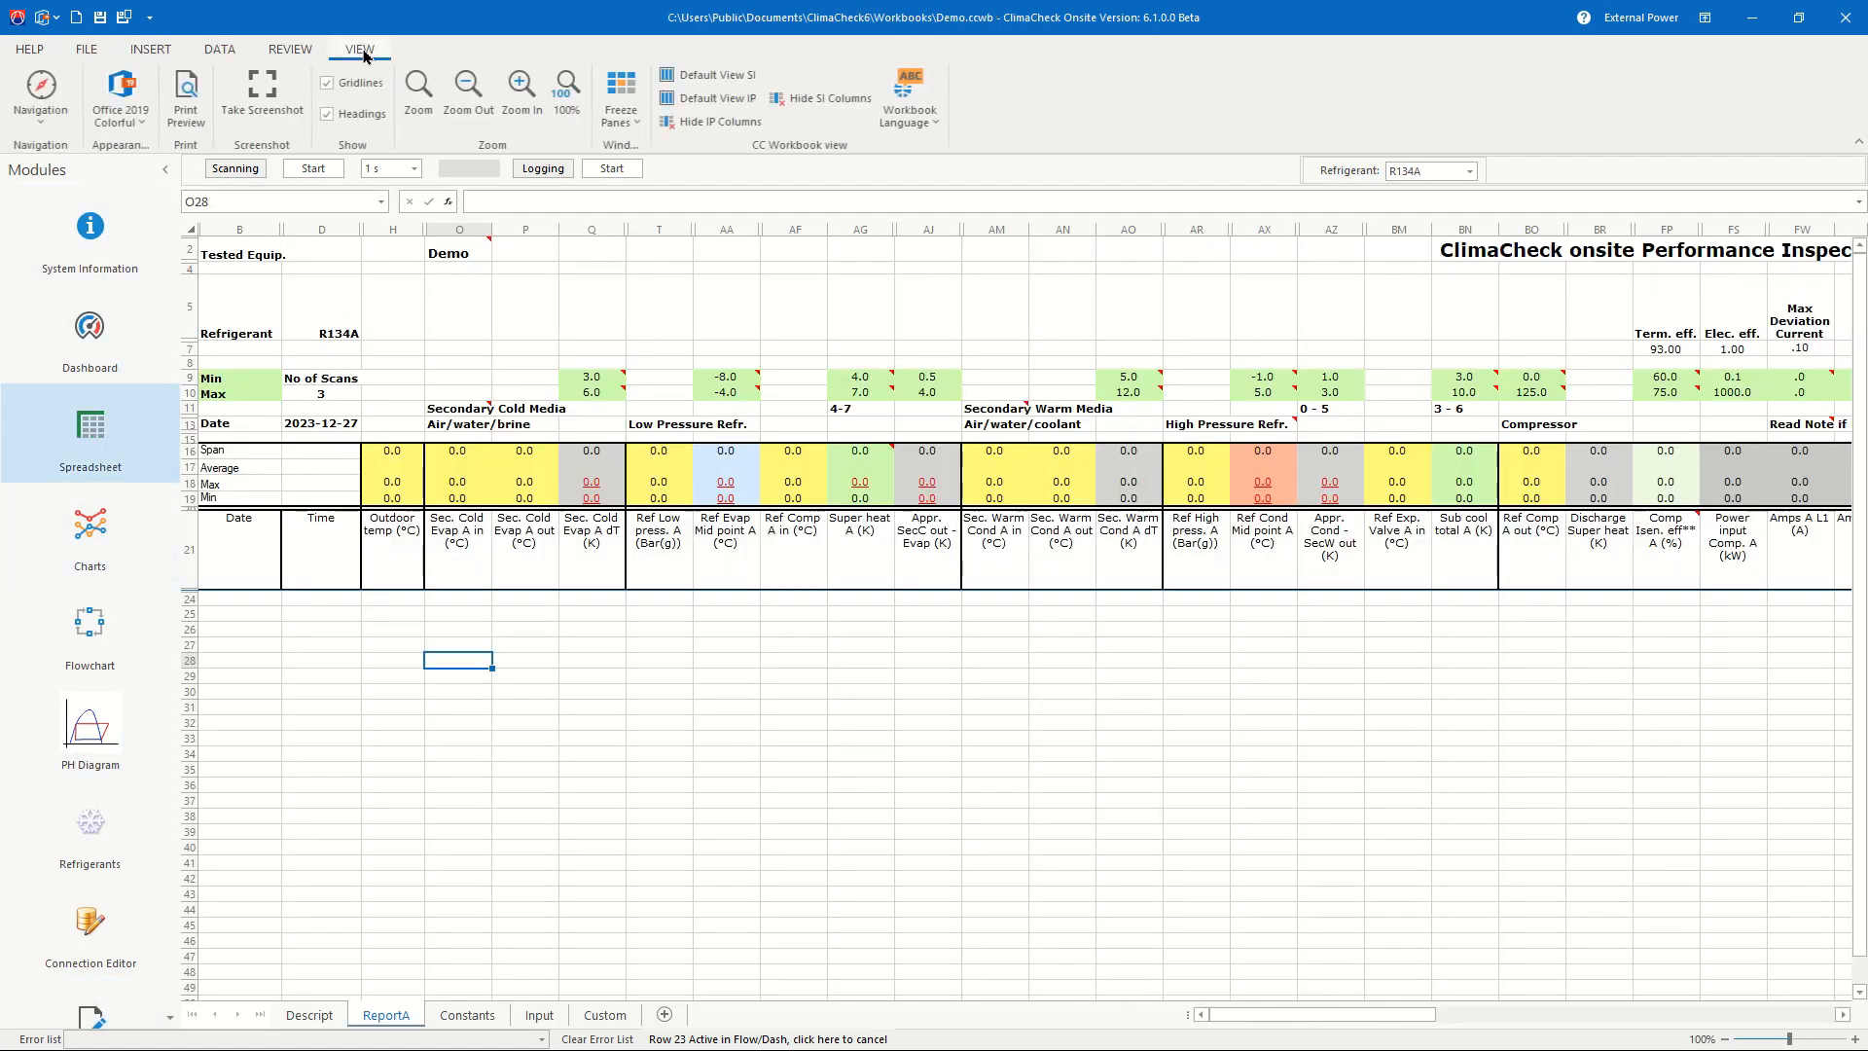
left_click(904, 127)
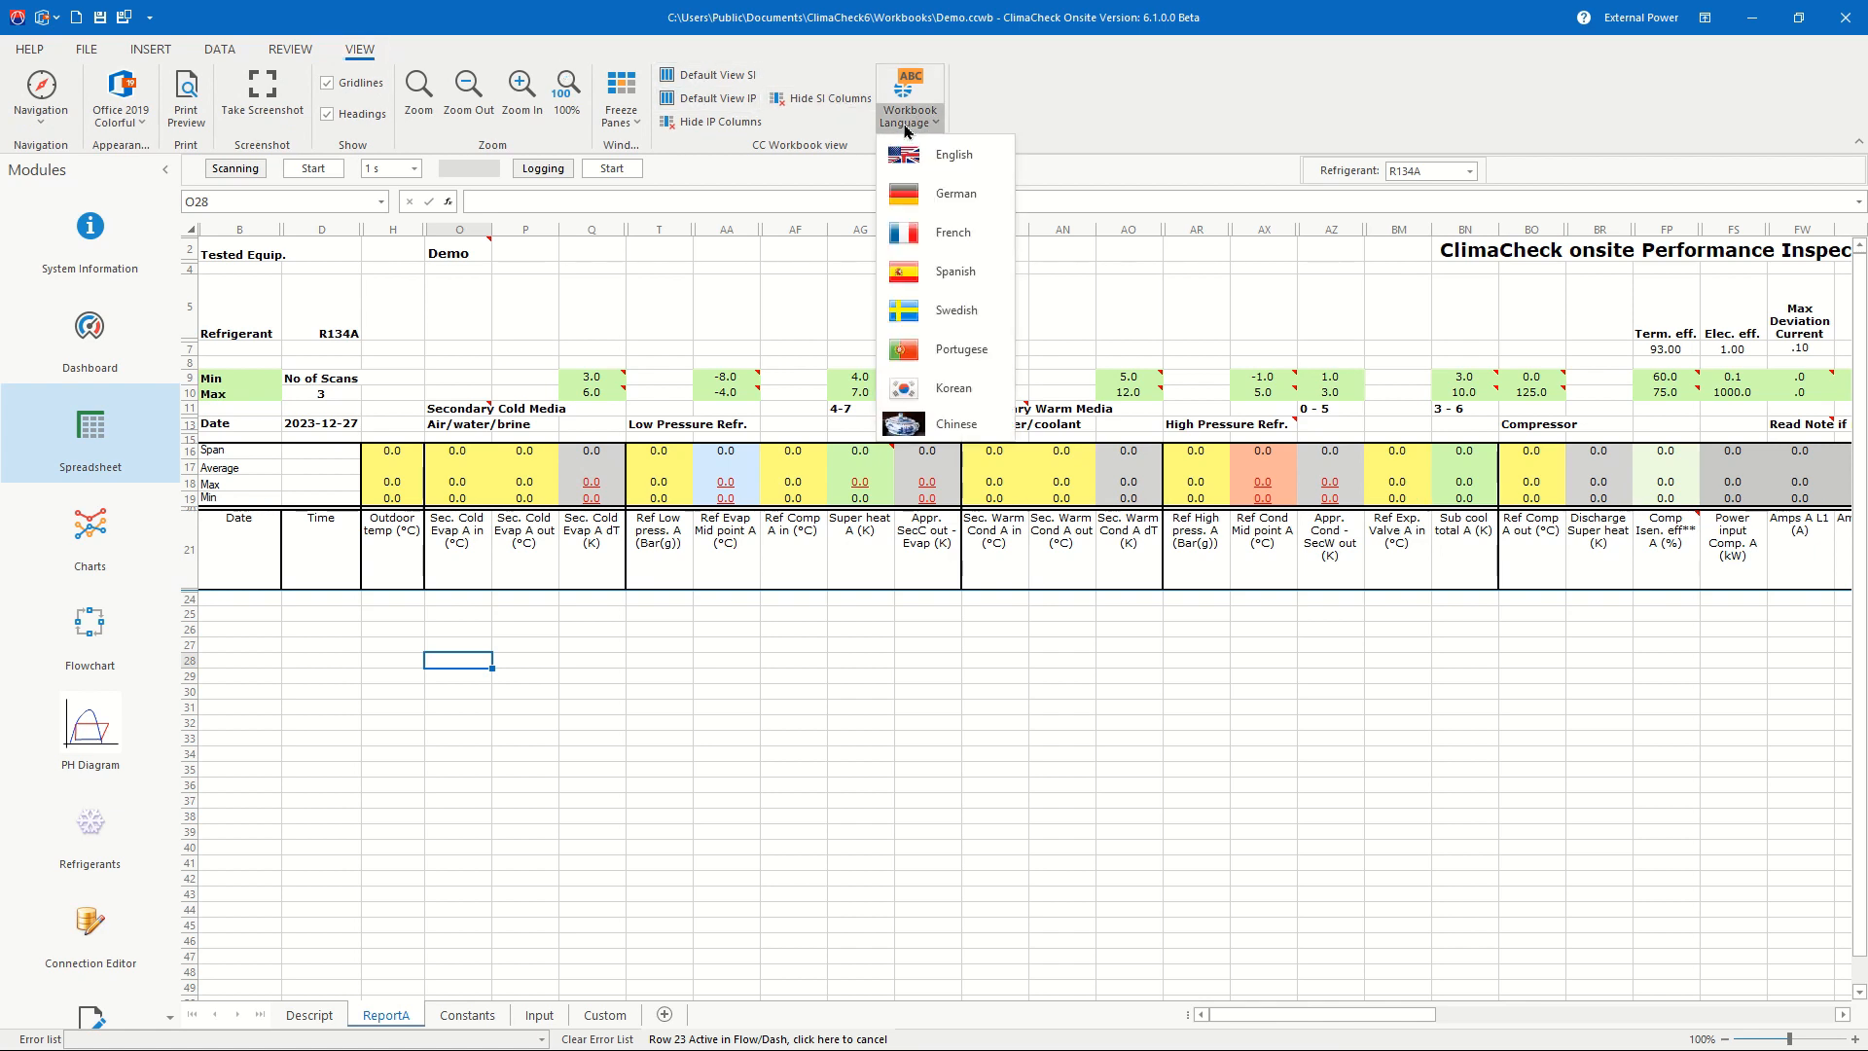
left_click(951, 315)
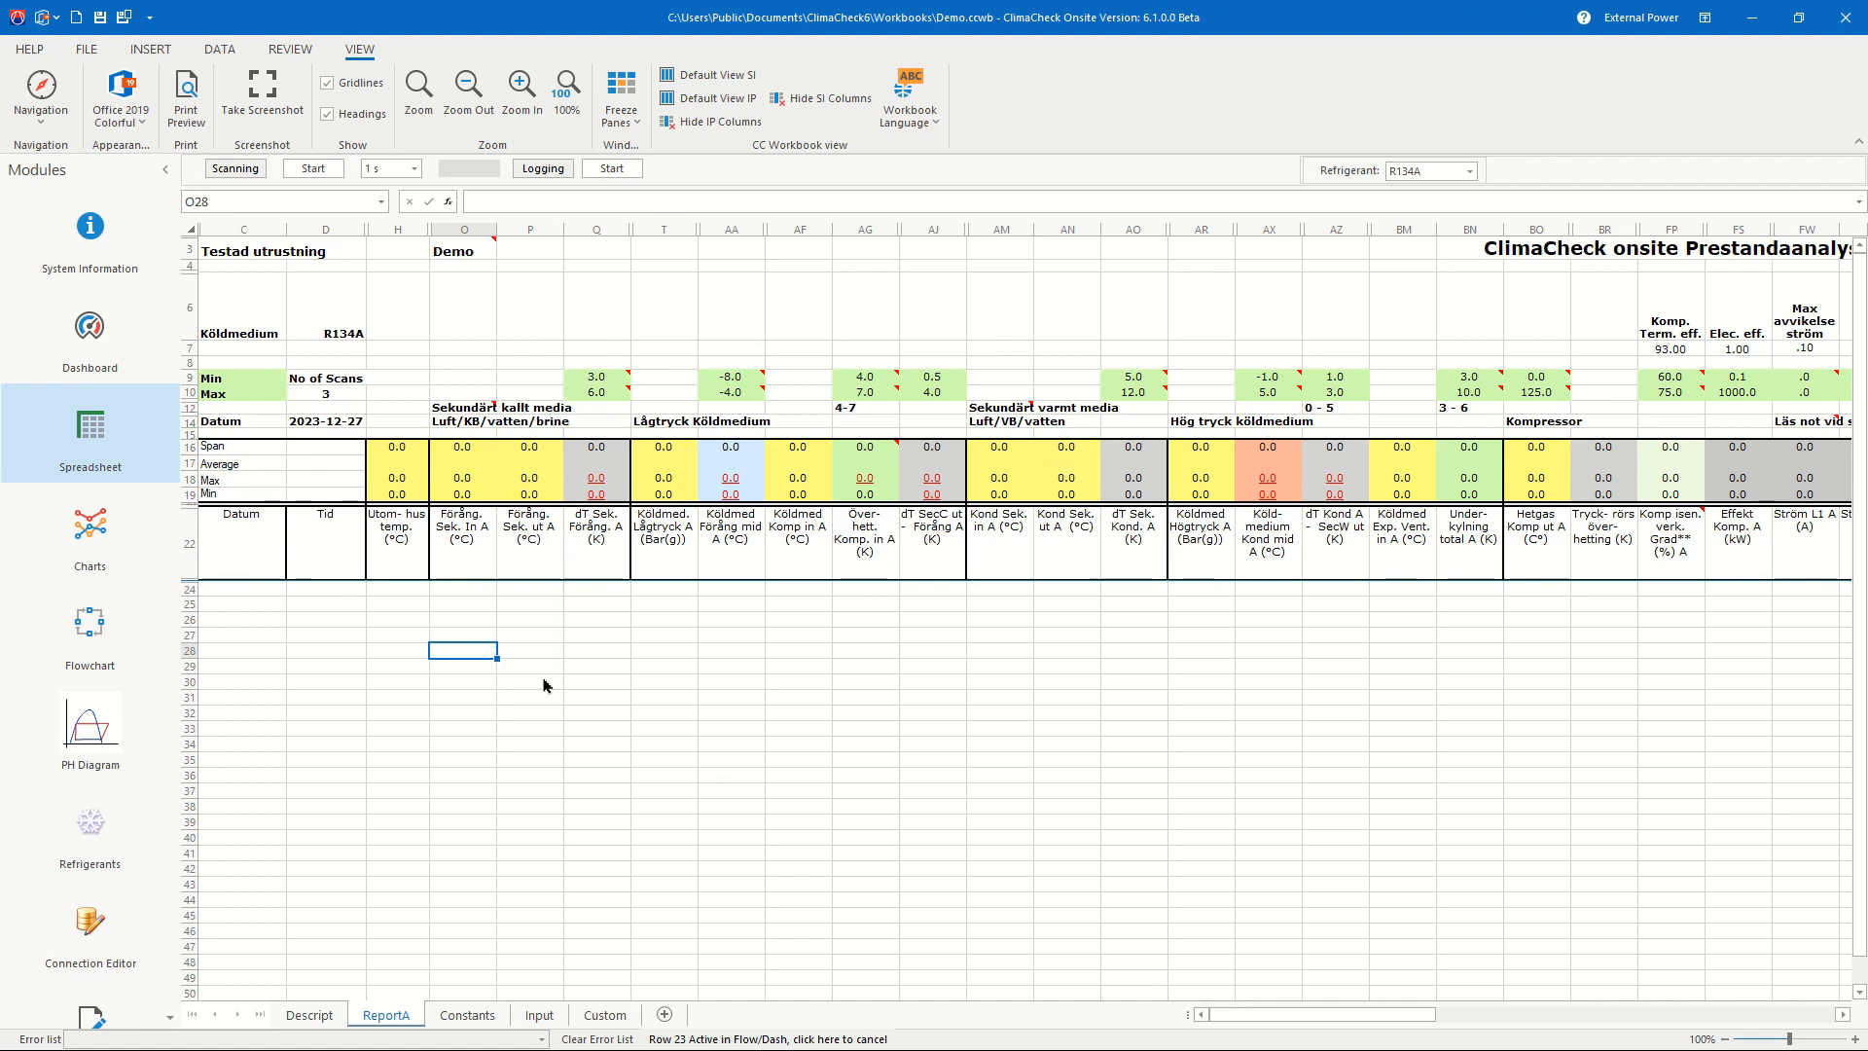
left_click(85, 49)
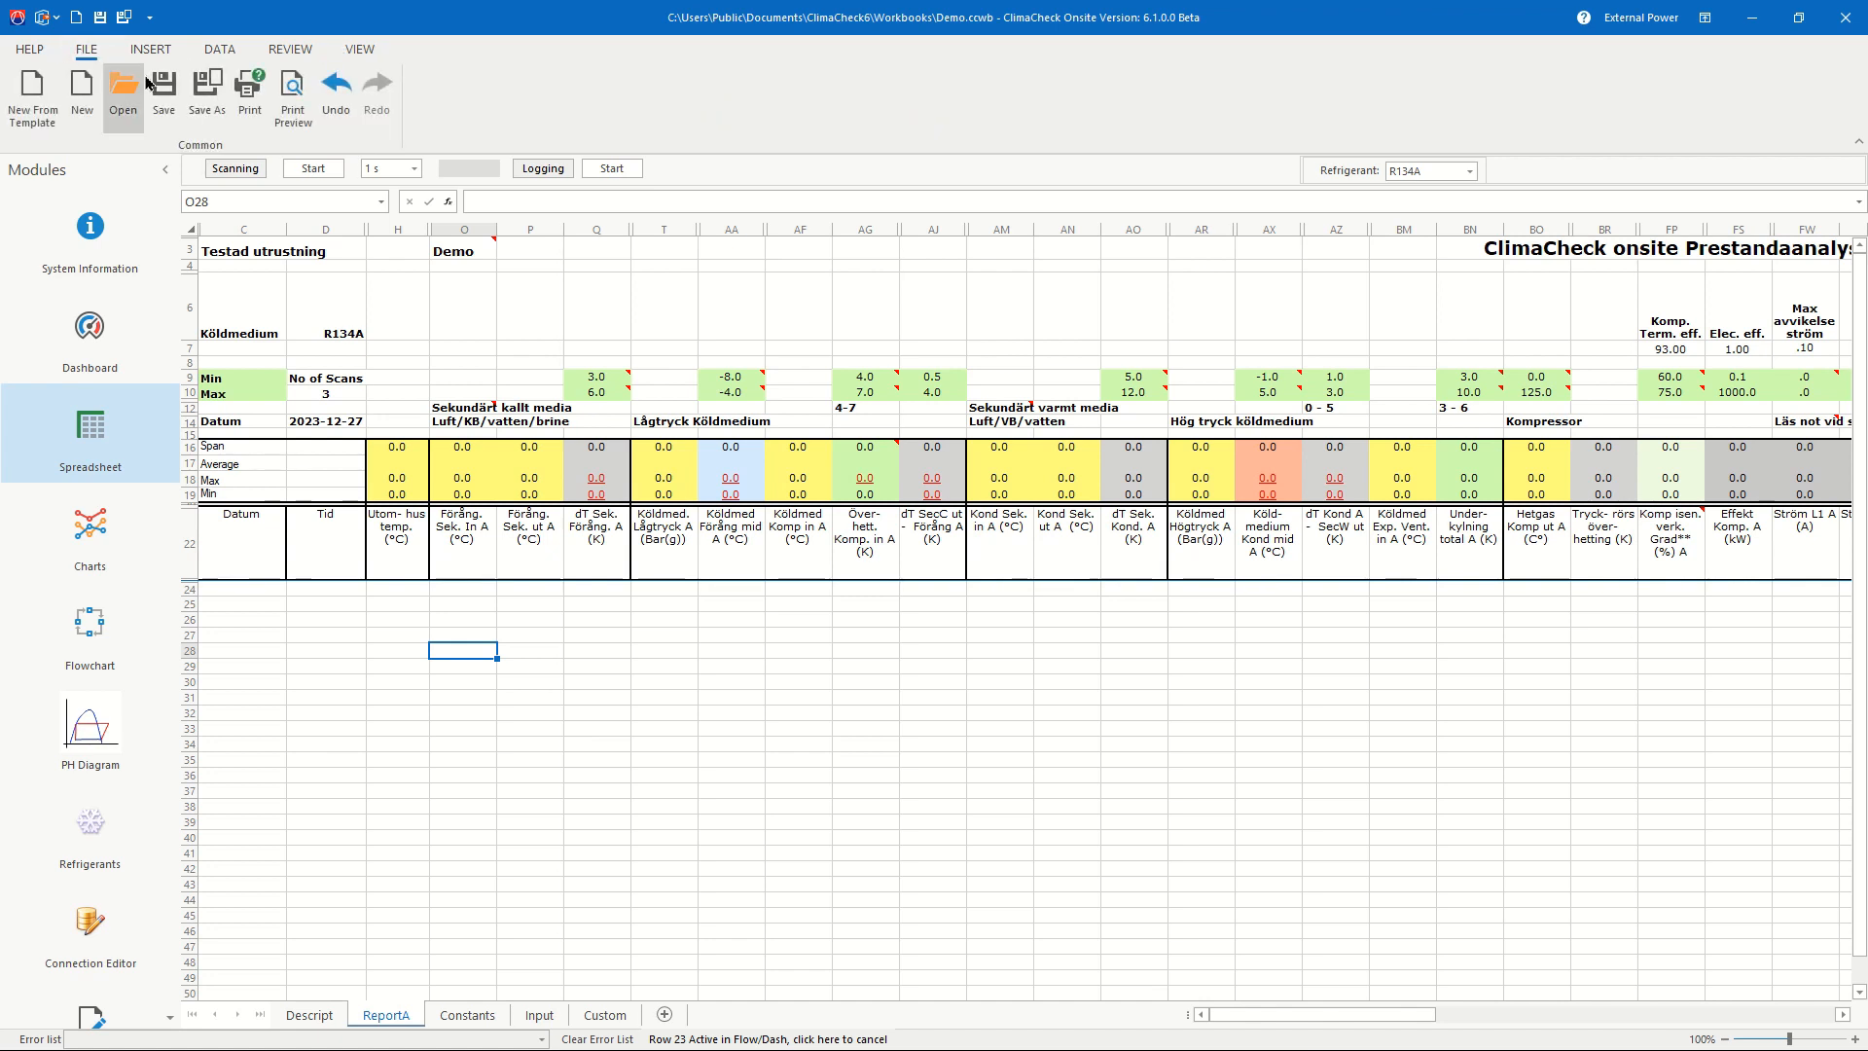